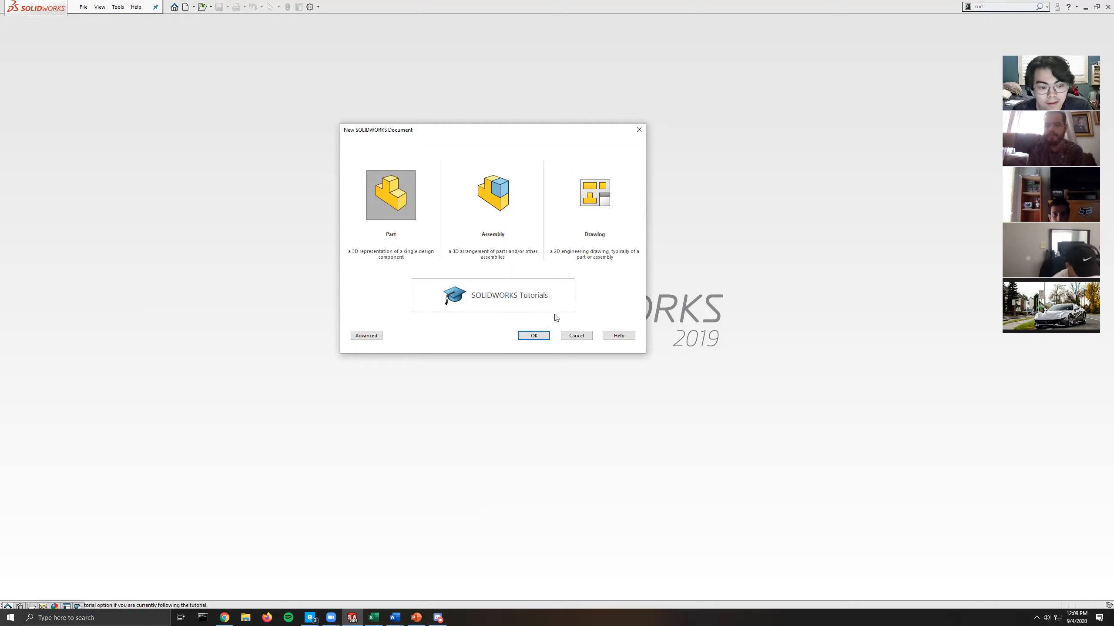
Create a new part and open a sketch on the Front Plane with the Corner Rectangle tool.
{"action": "left_click", "coordinate": [537, 336]}
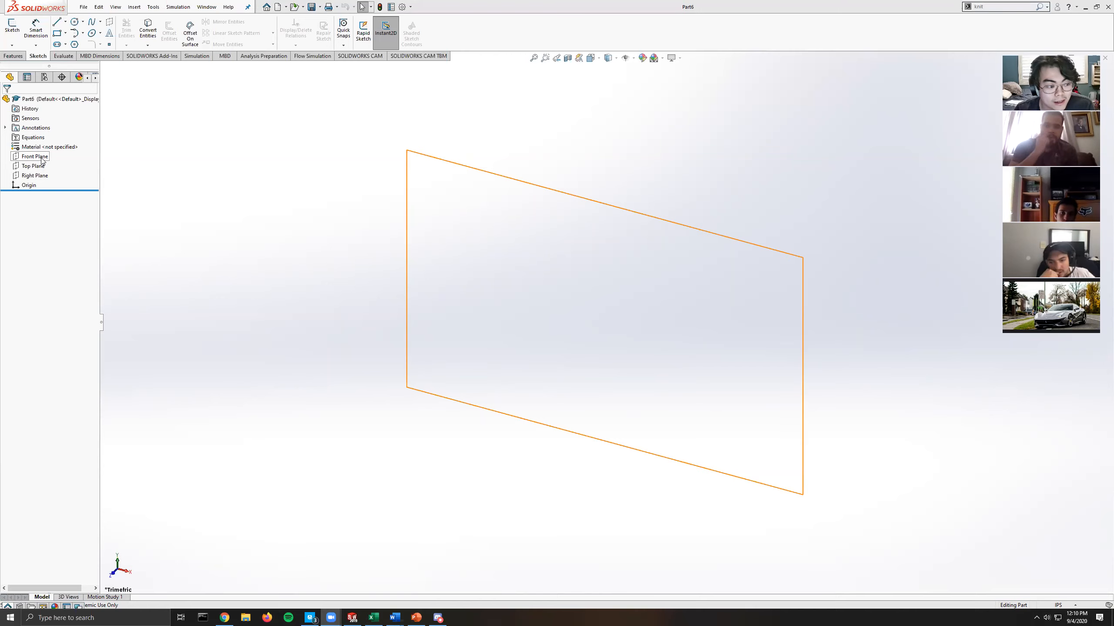
{"action": "left_click", "coordinate": [42, 159]}
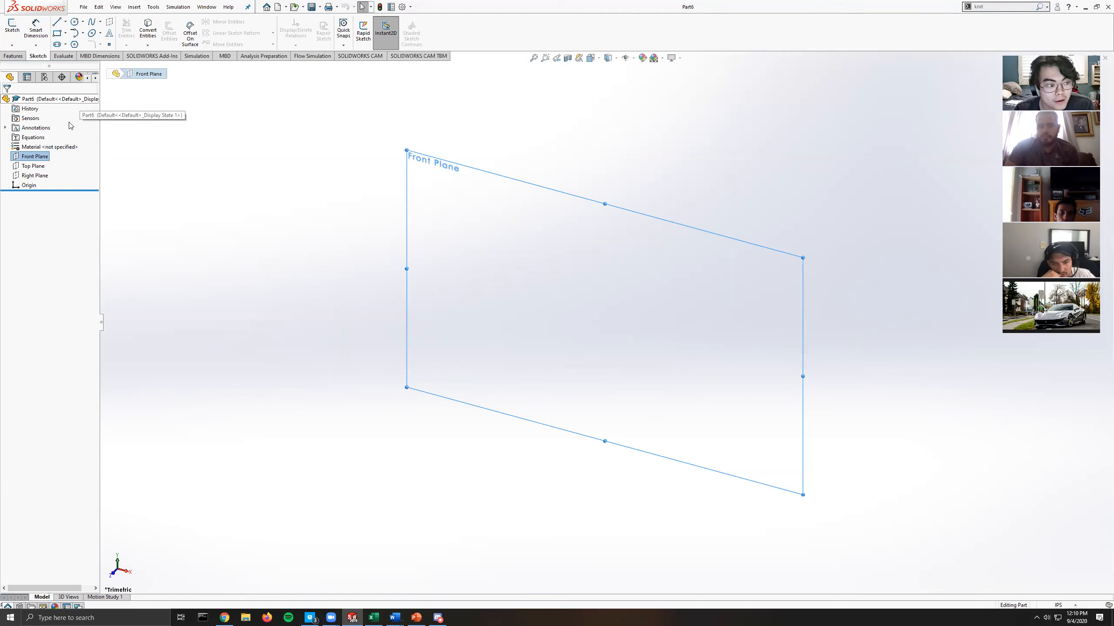
{"action": "left_click", "coordinate": [17, 29]}
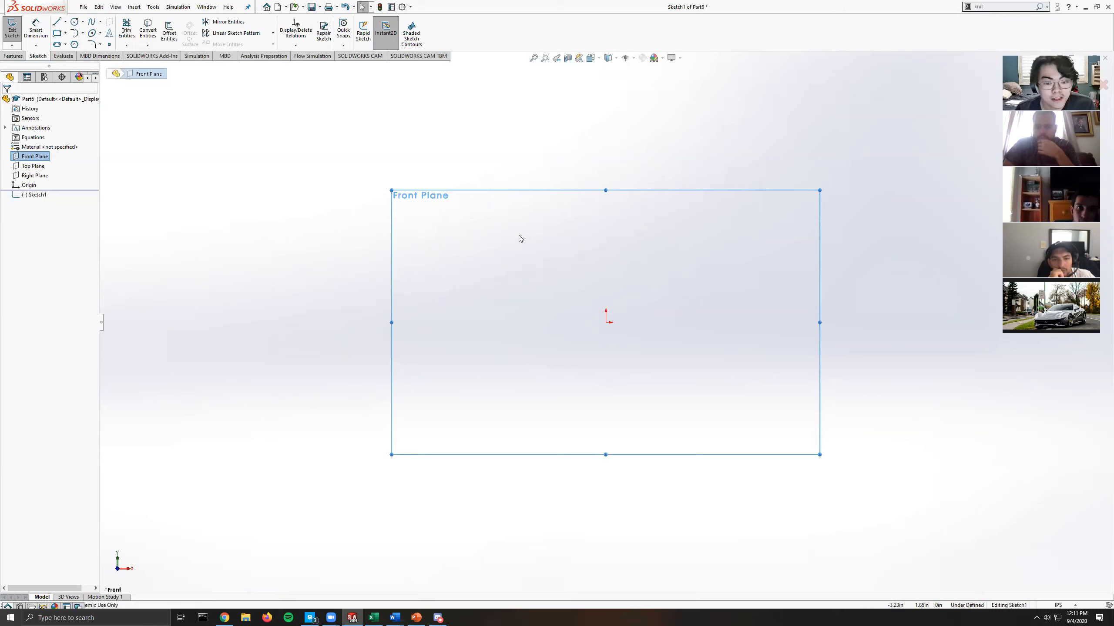
{"action": "left_click", "coordinate": [57, 33]}
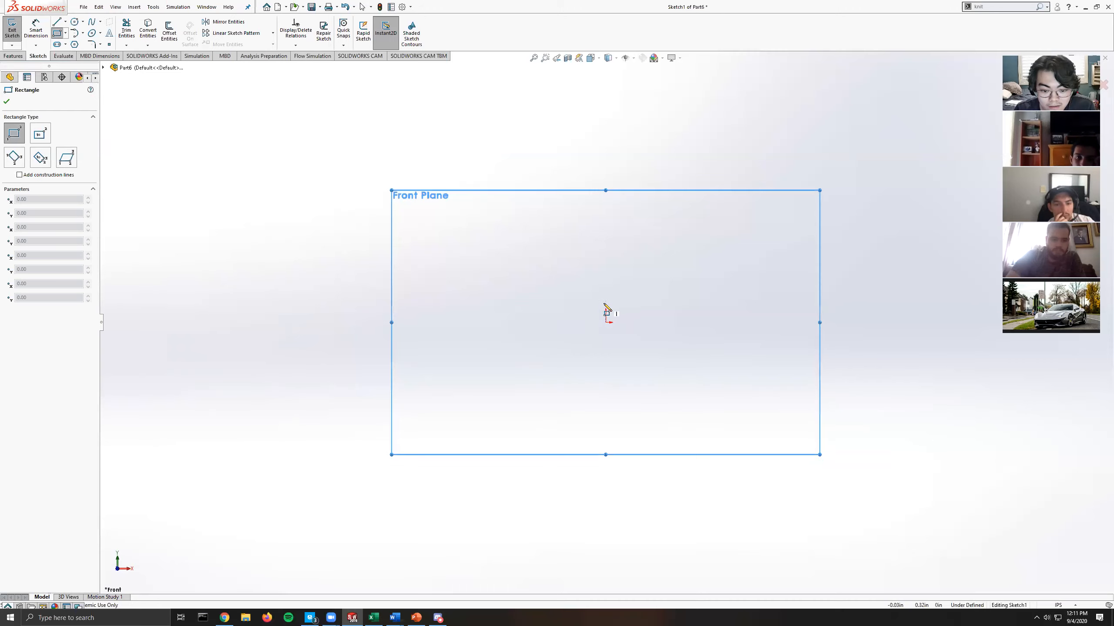
{"action": "left_click", "coordinate": [606, 323]}
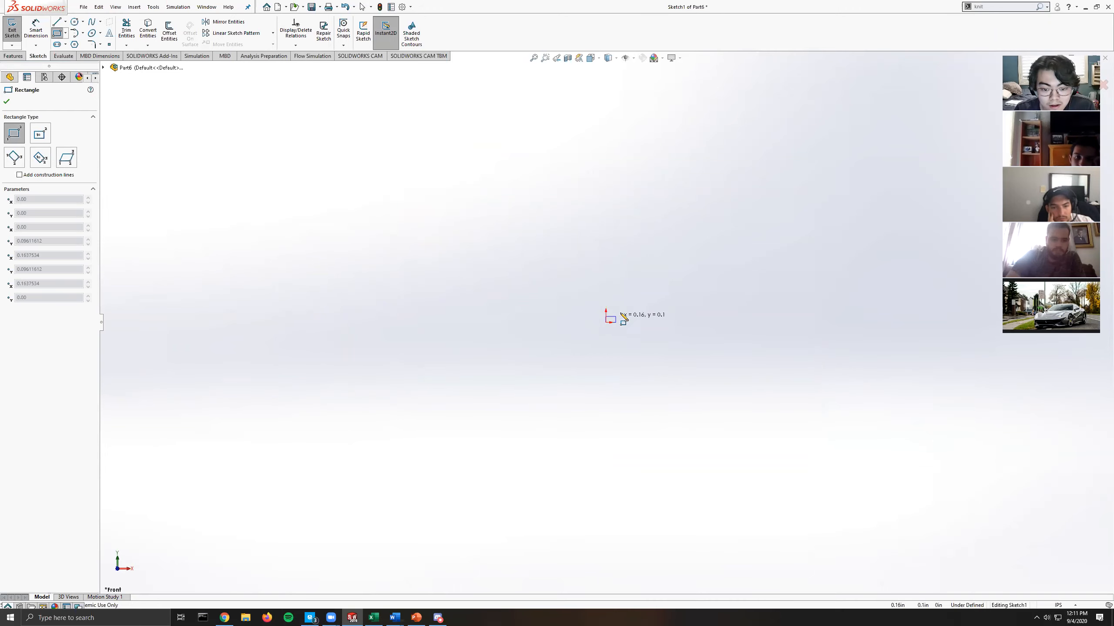
{"action": "left_click", "coordinate": [784, 190]}
{"action": "key", "text": "ctrl+z"}
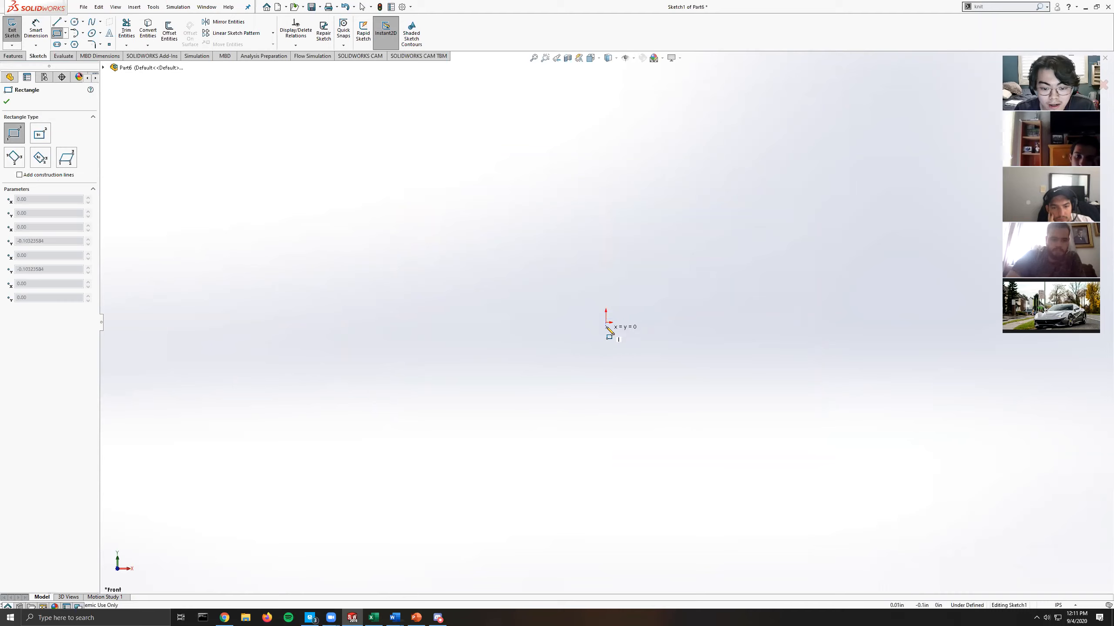
Sketch a corner rectangle about 4.39 by 3.16 in, starting at the origin and extending up and to the right.
{"action": "left_click", "coordinate": [607, 323]}
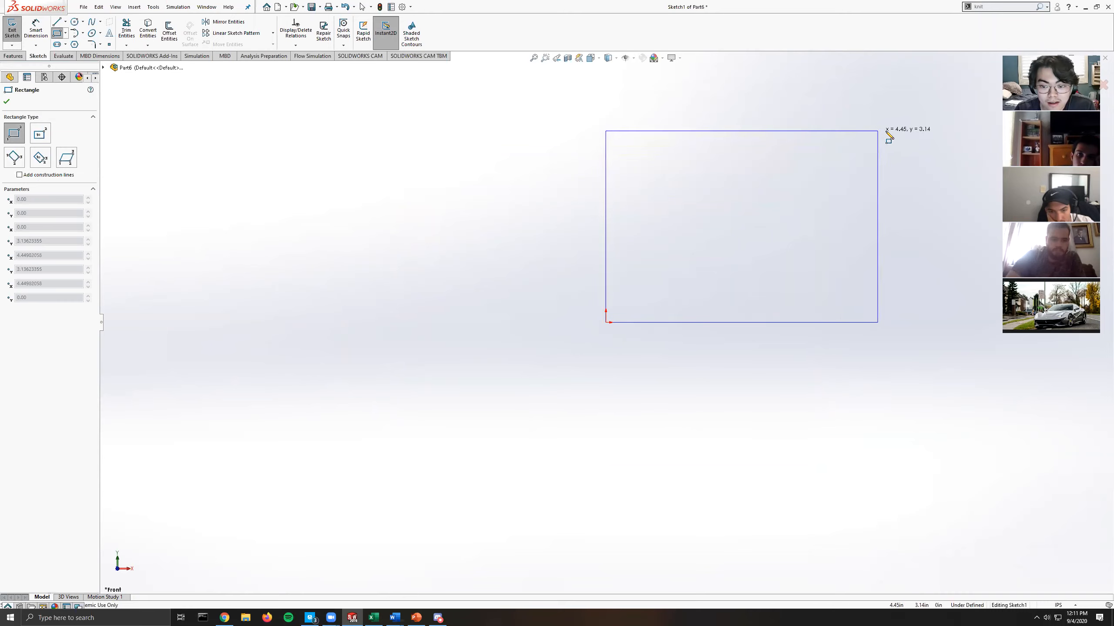
{"action": "left_click", "coordinate": [874, 129]}
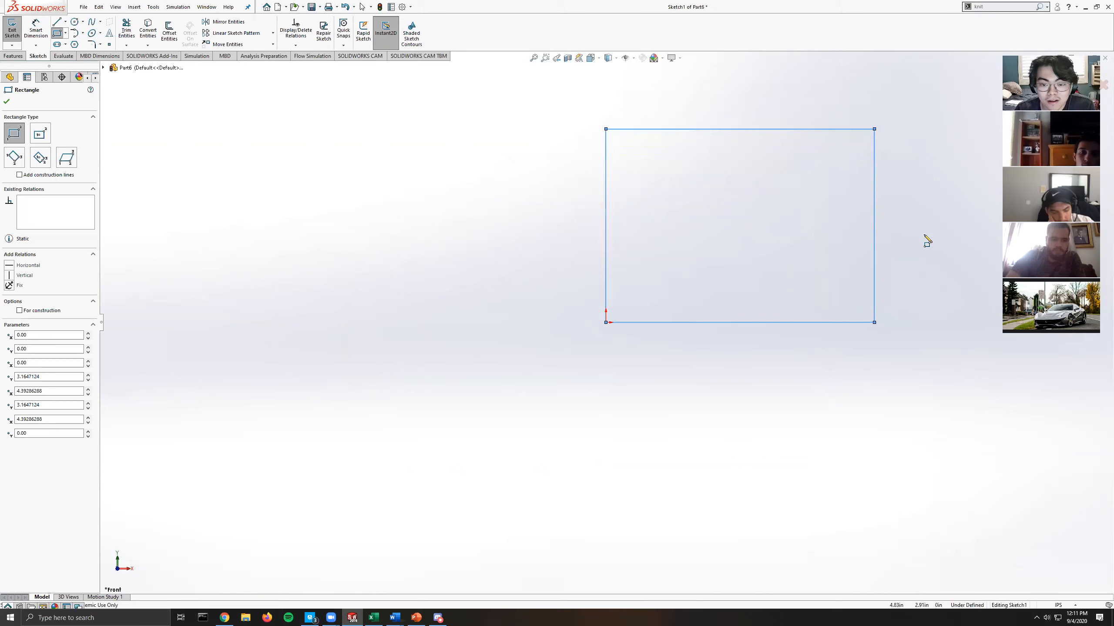
{"action": "left_click_drag", "start_coordinate": [857, 237], "coordinate": [813, 246]}
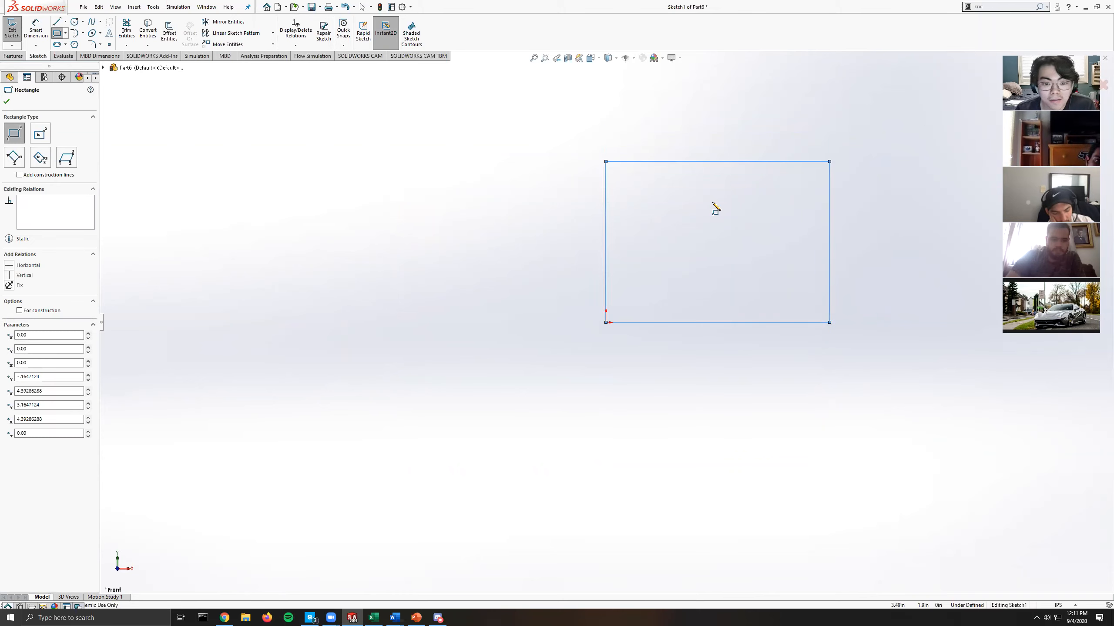
{"action": "key", "text": "Escape"}
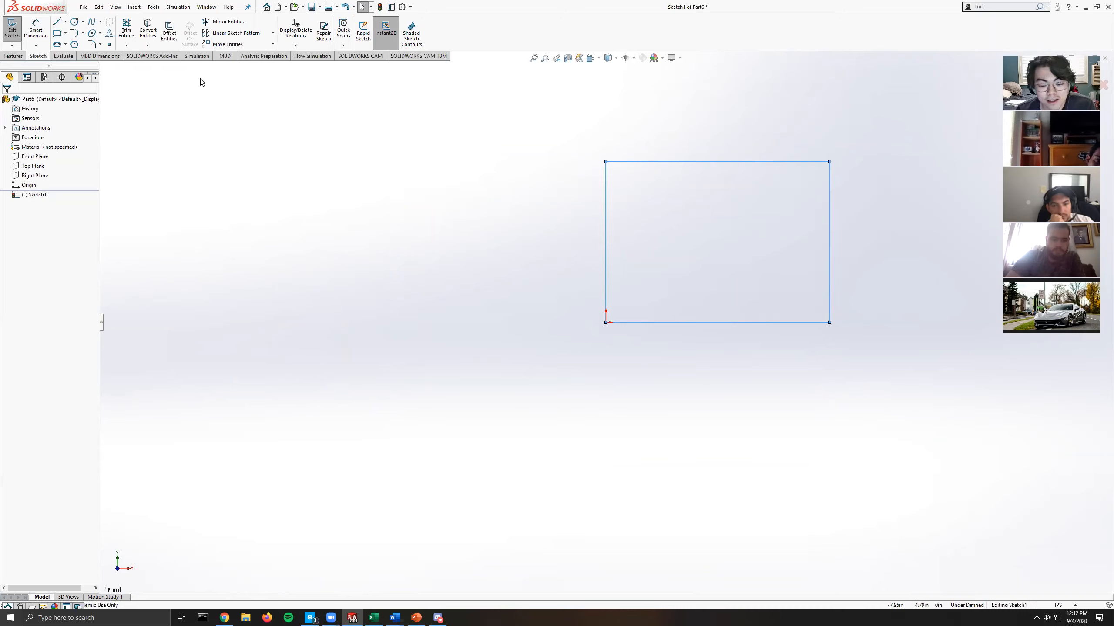
Dimension the rectangle's top edge to 2 in and place the dimension just above the edge.
{"action": "left_click", "coordinate": [30, 29]}
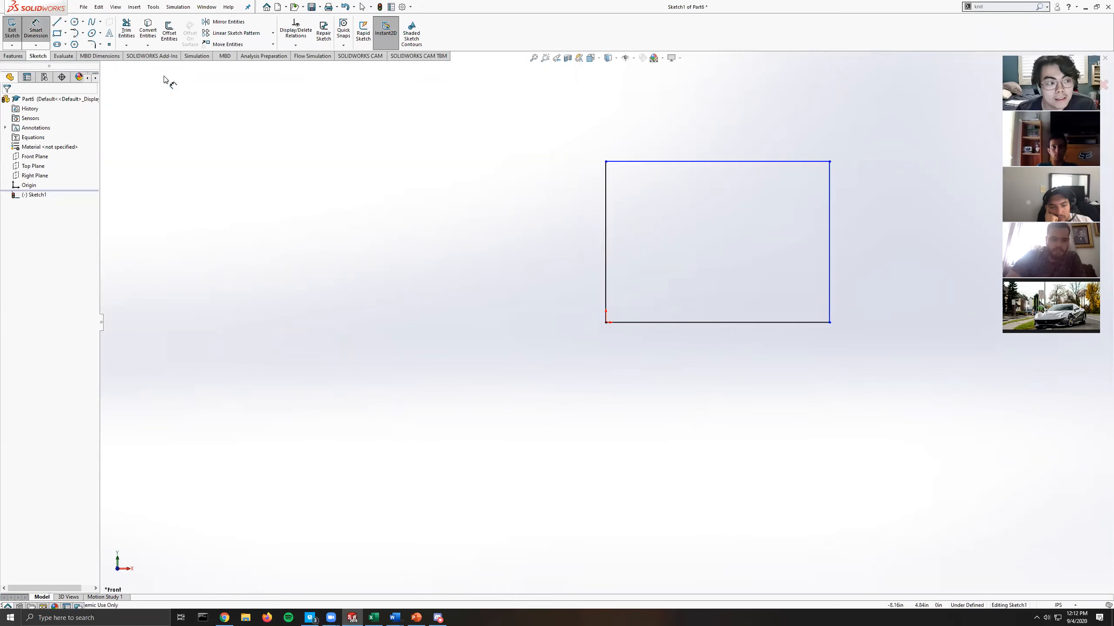
{"action": "left_click", "coordinate": [642, 160]}
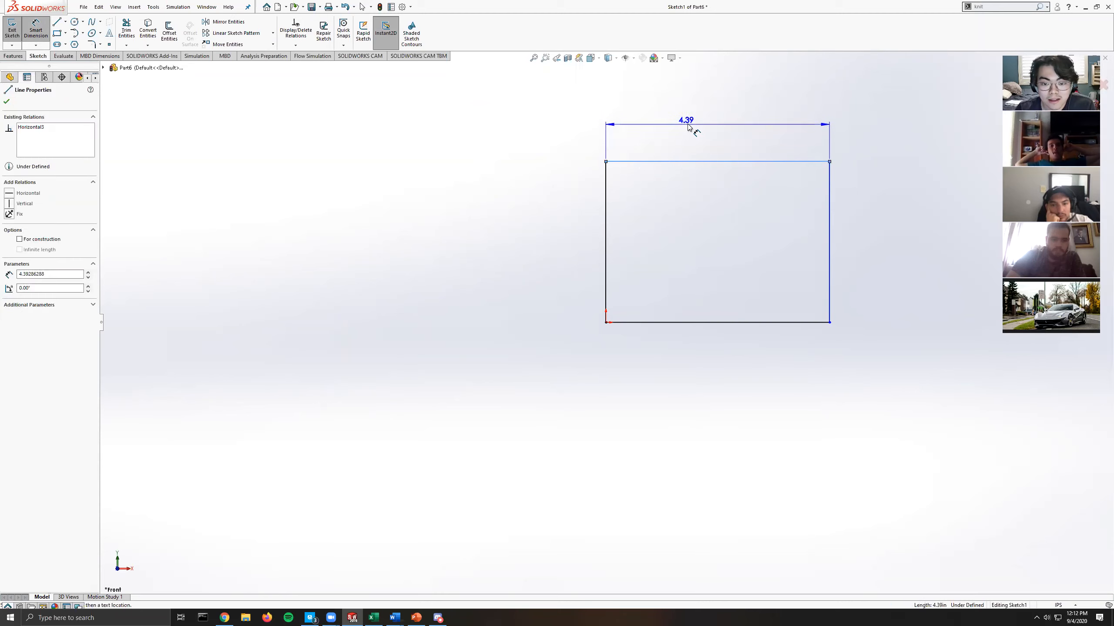
{"action": "left_click", "coordinate": [747, 121]}
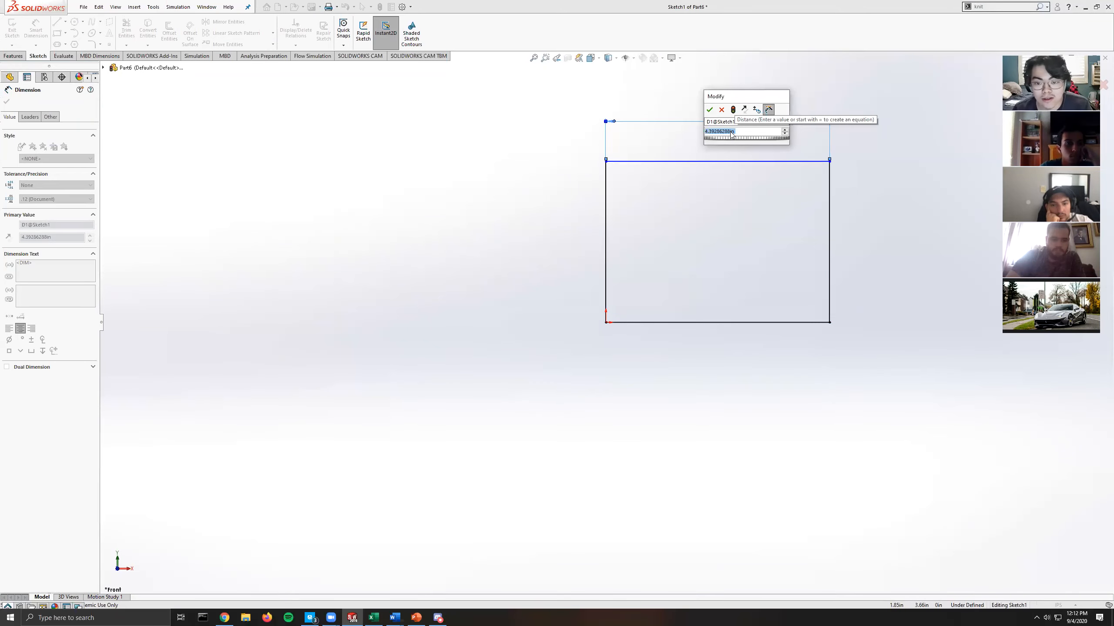
{"action": "type", "text": "2"}
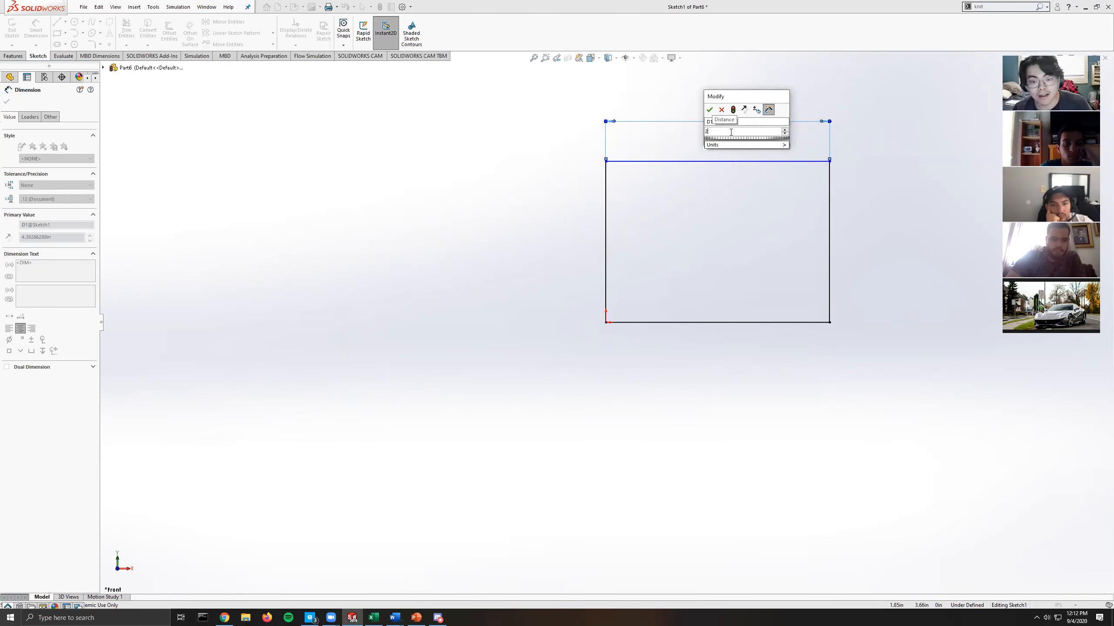
{"action": "key", "text": "Return"}
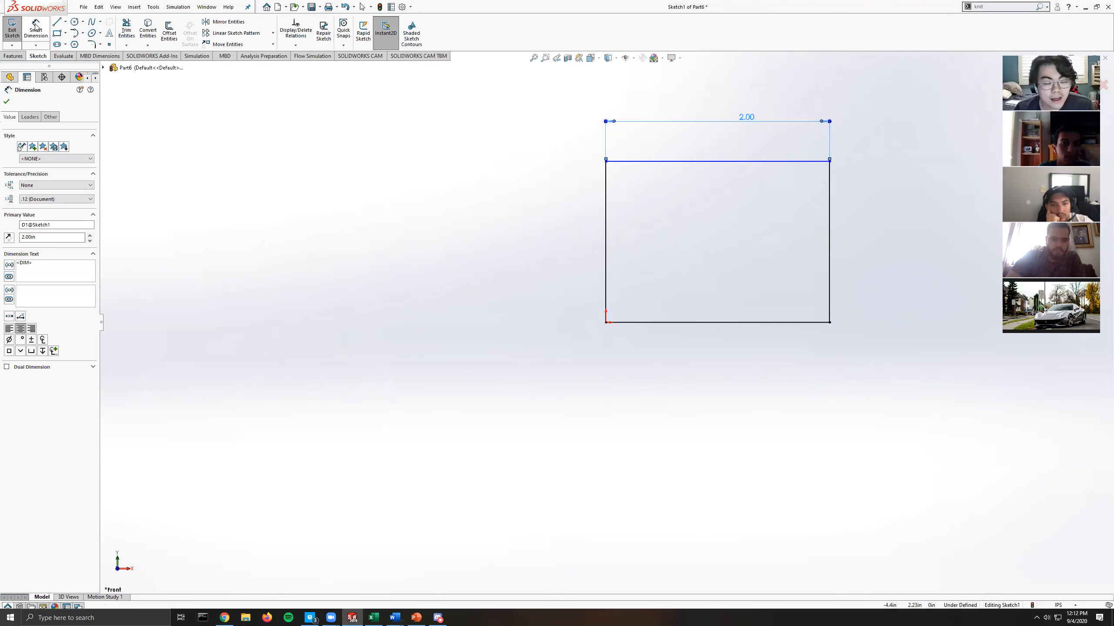
{"action": "left_click_drag", "start_coordinate": [747, 118], "coordinate": [731, 127]}
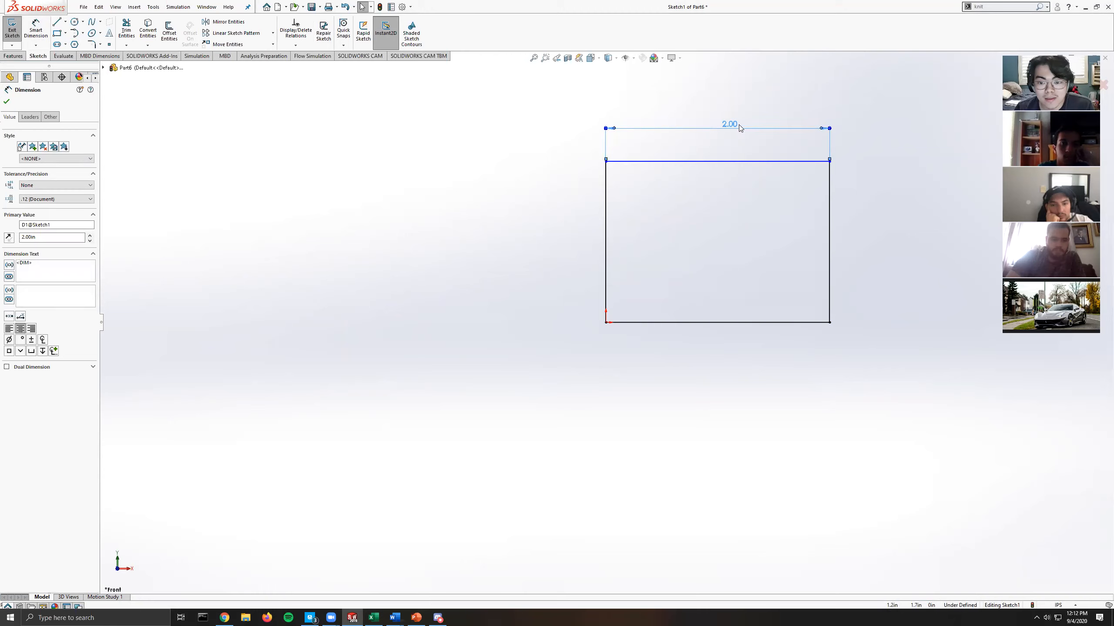
Shorten the rectangle slightly by moving its upper-right corner down.
{"action": "left_click", "coordinate": [829, 187]}
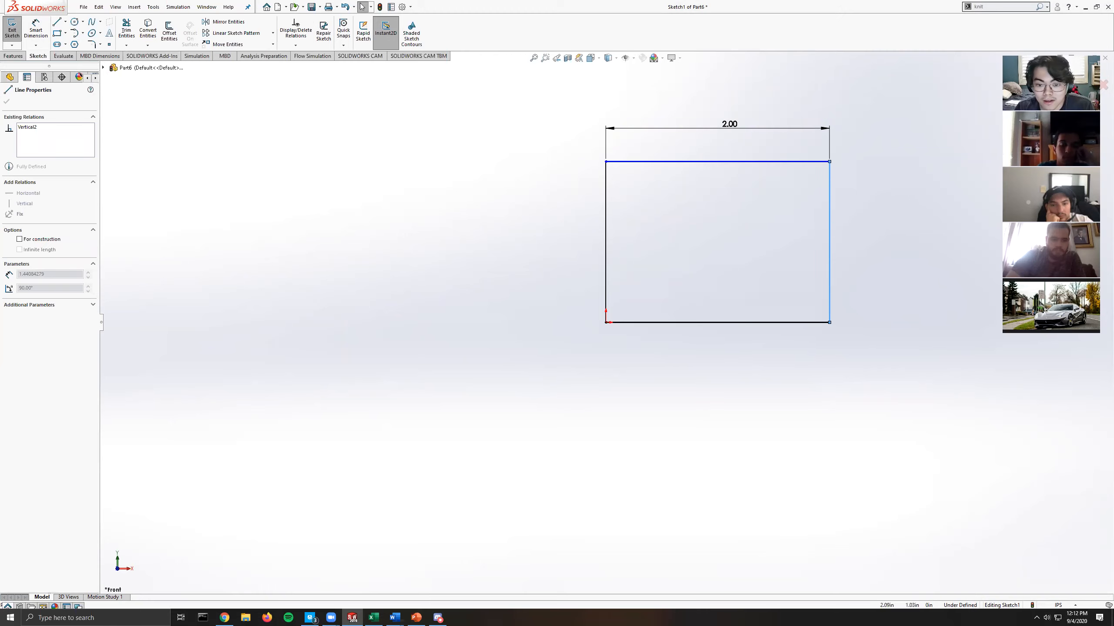
{"action": "left_click", "coordinate": [728, 228]}
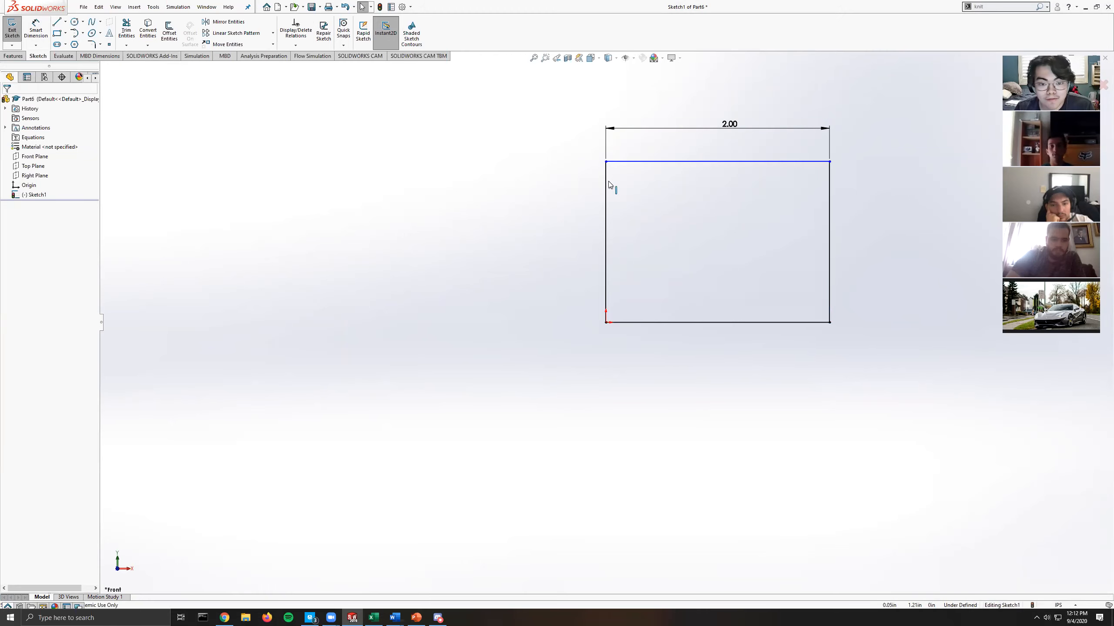
{"action": "left_click_drag", "start_coordinate": [829, 161], "coordinate": [829, 171]}
{"action": "key", "text": "Escape"}
Dimension the rectangle's left edge to 2 in with Smart Dimension.
{"action": "left_click", "coordinate": [36, 29]}
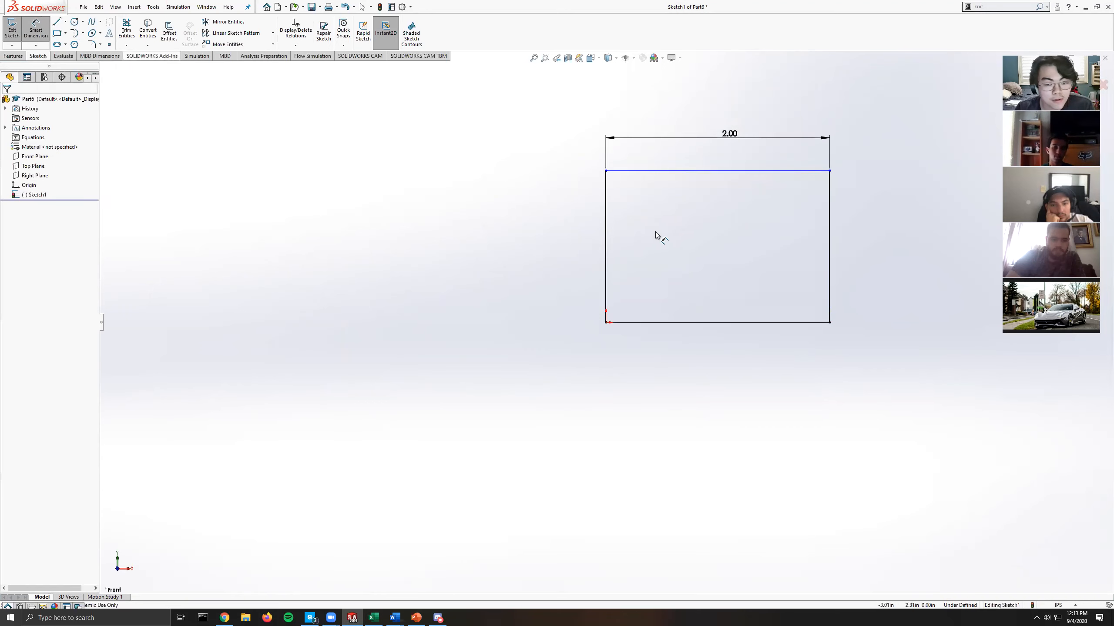
{"action": "left_click", "coordinate": [605, 211]}
{"action": "left_click", "coordinate": [562, 219]}
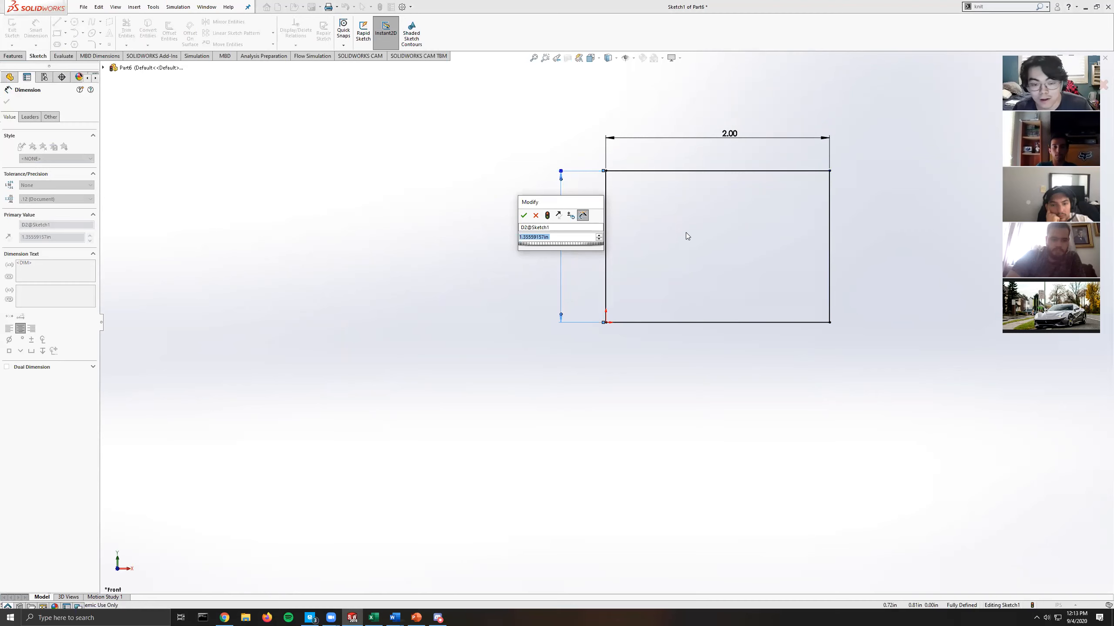
{"action": "key", "text": "Return"}
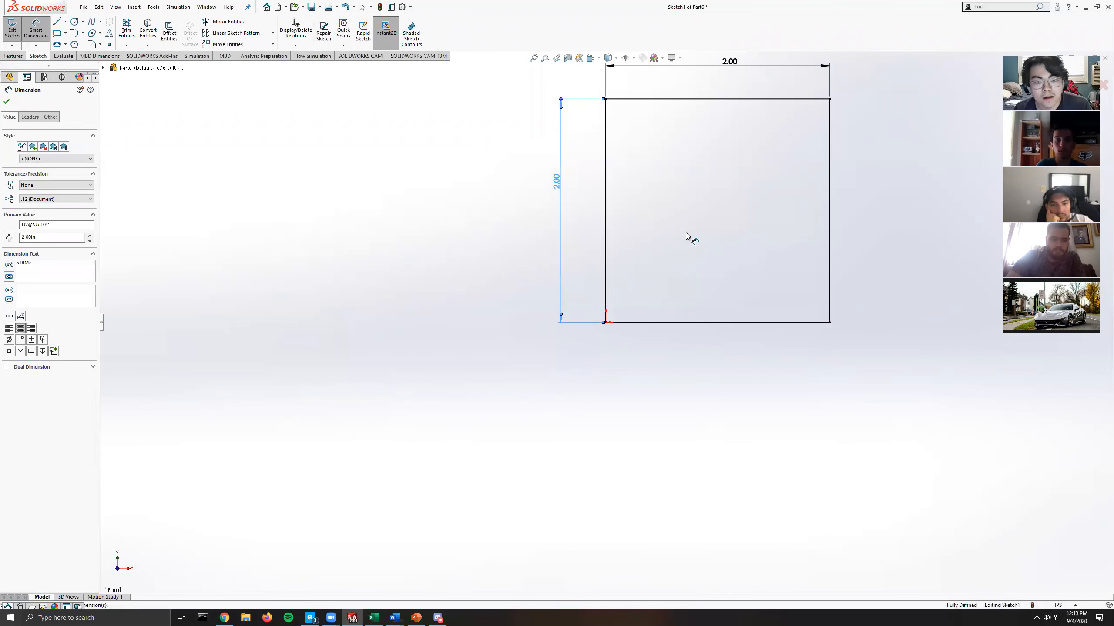
{"action": "left_click", "coordinate": [42, 36]}
{"action": "scroll", "coordinate": [736, 221], "scroll_direction": "up", "scroll_amount": 2}
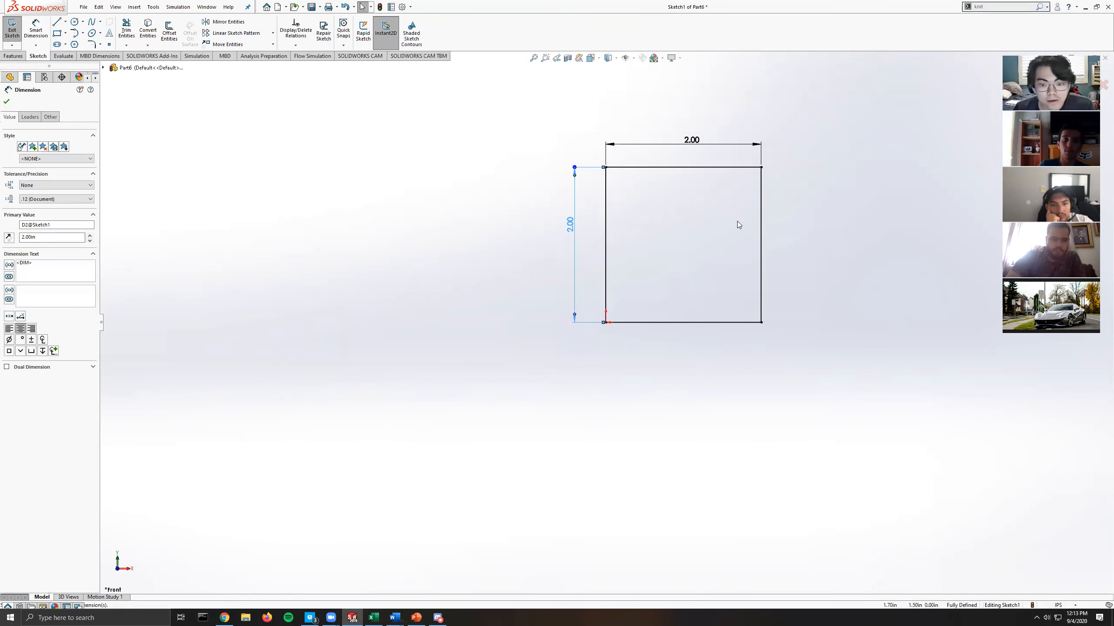
{"action": "left_click", "coordinate": [606, 213]}
{"action": "left_click", "coordinate": [657, 228]}
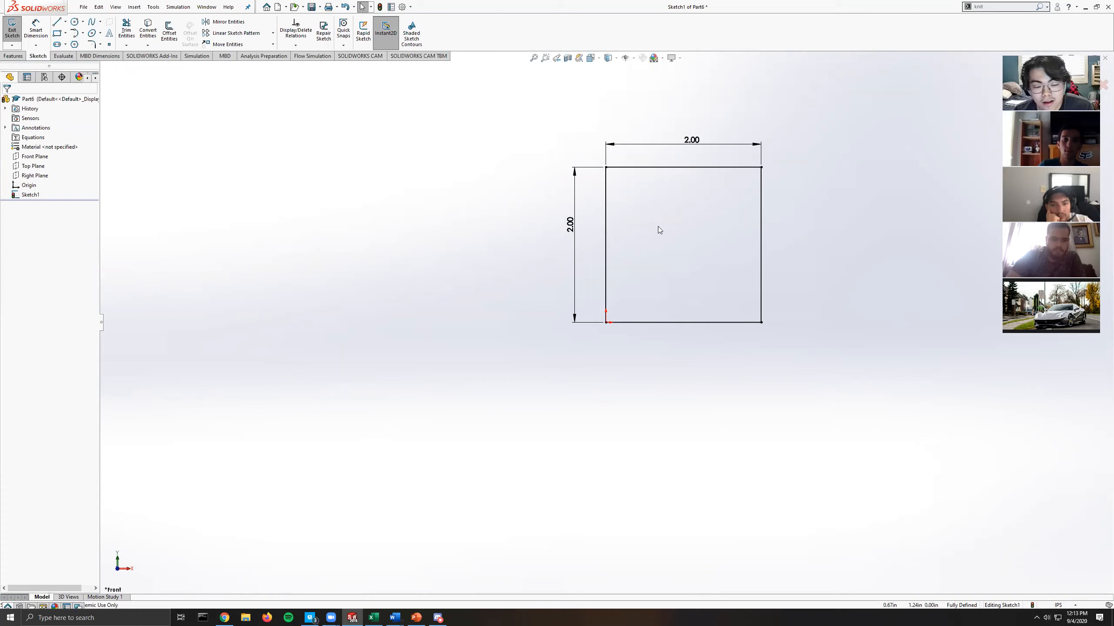
Sketch a second corner rectangle about 2.17 by 2.83 in, to the right of the dimensioned square and detached from it.
{"action": "scroll", "coordinate": [645, 217], "scroll_direction": "down", "scroll_amount": 3}
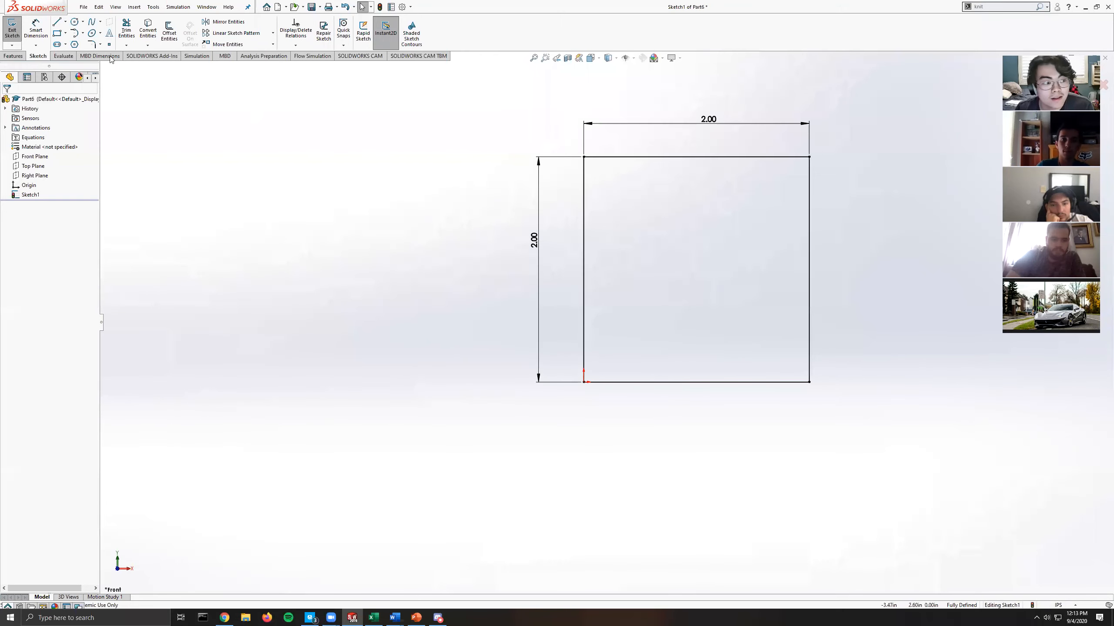
{"action": "left_click", "coordinate": [57, 34]}
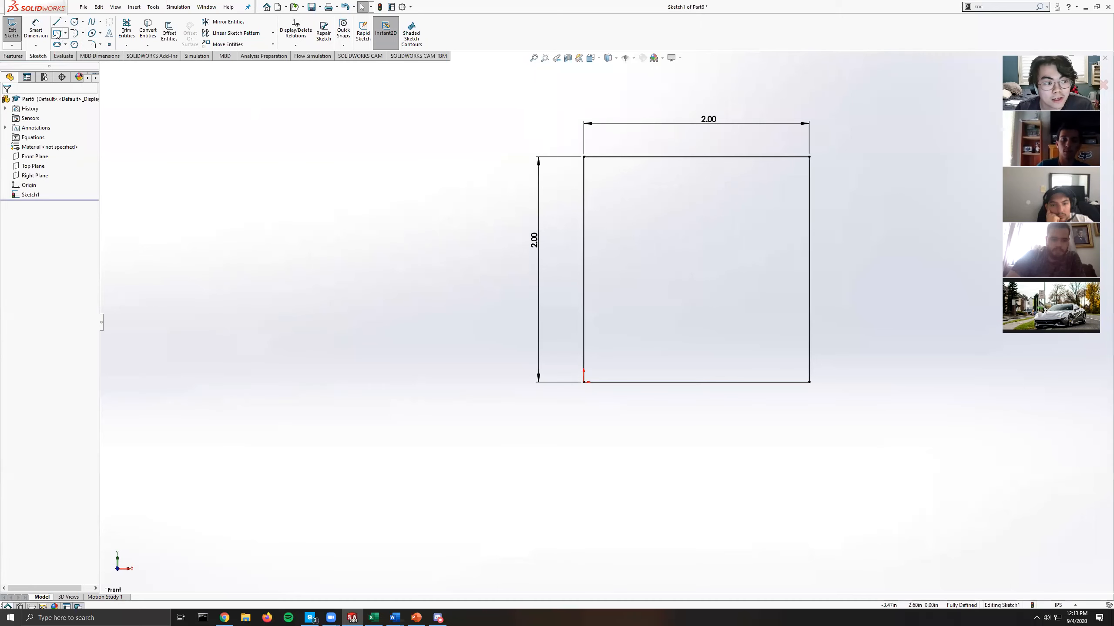
{"action": "scroll", "coordinate": [778, 233], "scroll_direction": "up", "scroll_amount": 3}
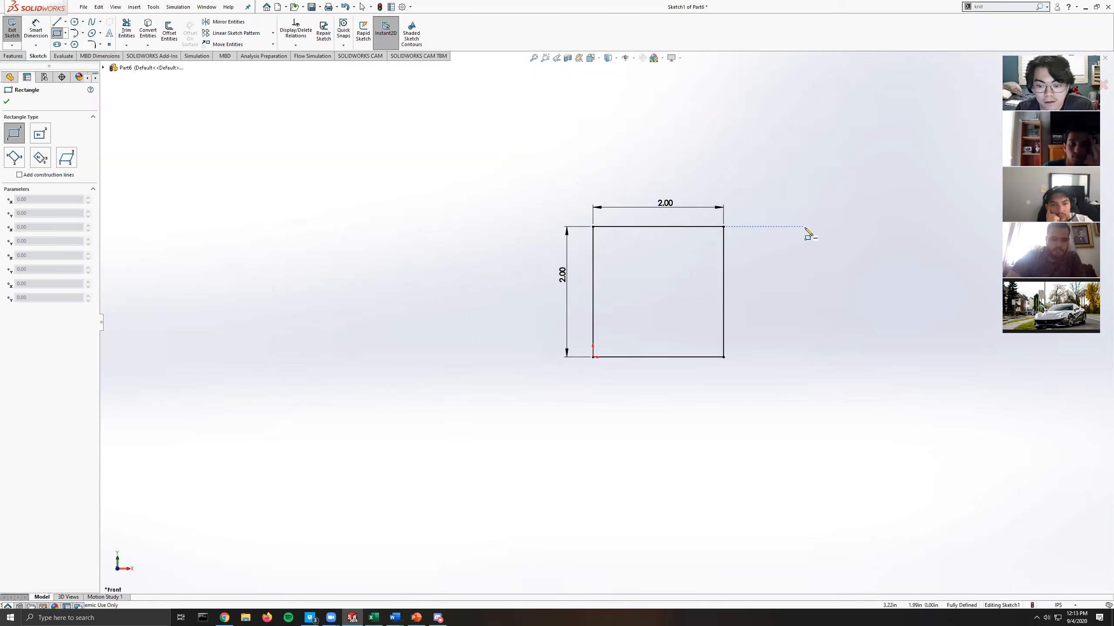
{"action": "left_click", "coordinate": [821, 238]}
{"action": "left_click", "coordinate": [963, 422]}
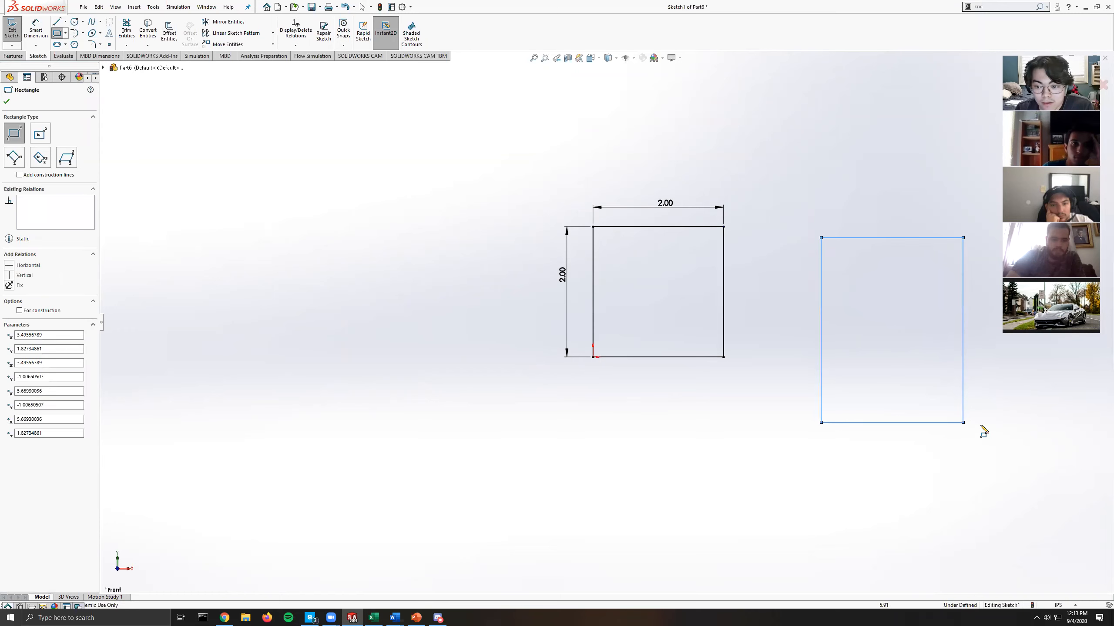
{"action": "left_click", "coordinate": [57, 34]}
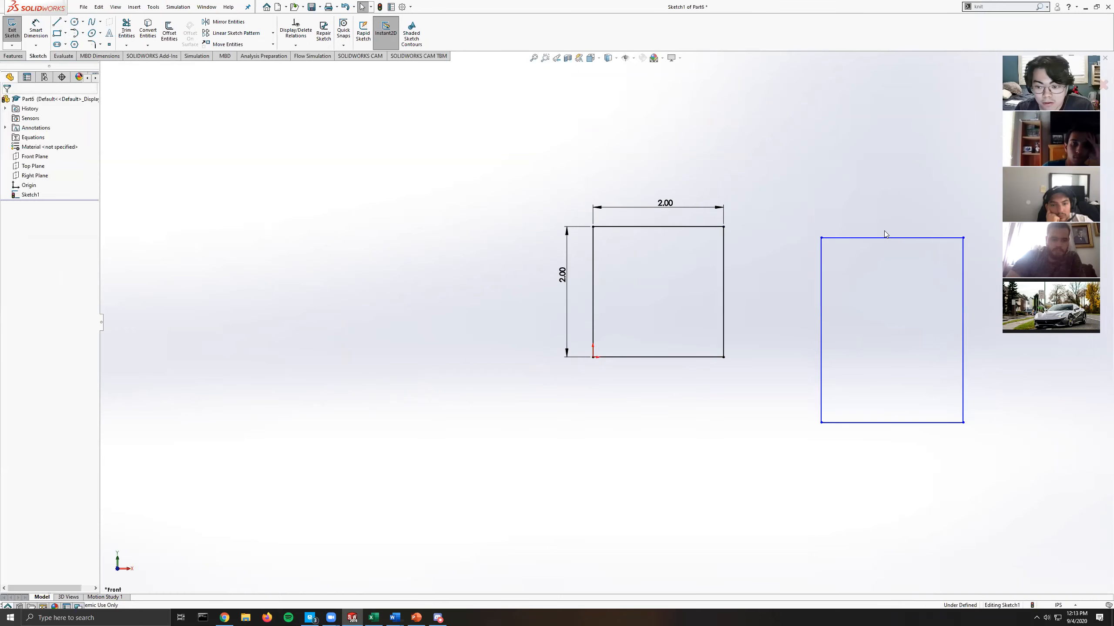
Move the second rectangle's upper-left corner down to reshape it to about 2.23 by 2.13 in.
{"action": "scroll", "coordinate": [873, 277], "scroll_direction": "down", "scroll_amount": 2}
{"action": "scroll", "coordinate": [736, 283], "scroll_direction": "up", "scroll_amount": 2}
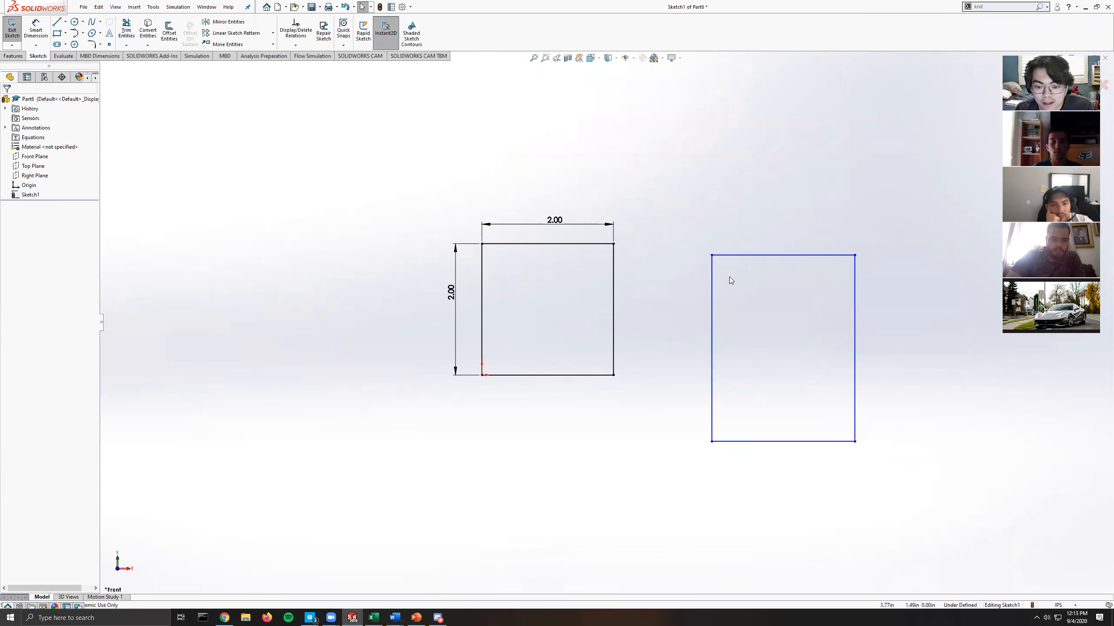
{"action": "left_click_drag", "start_coordinate": [712, 257], "coordinate": [709, 302]}
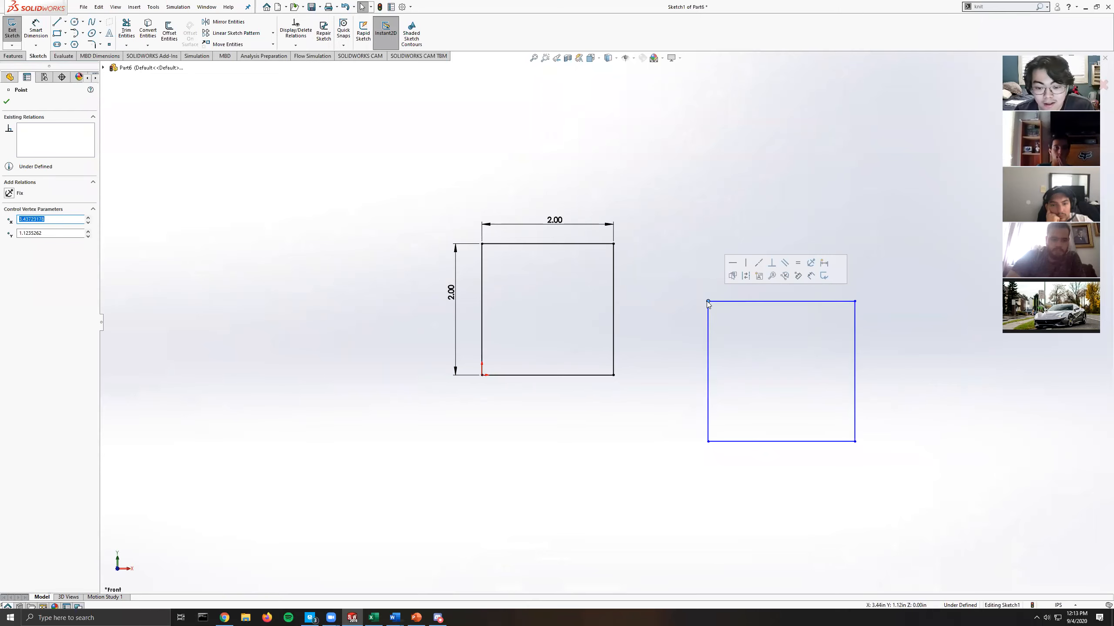
Dimension the second rectangle's top edge to 2 in.
{"action": "left_click", "coordinate": [36, 30]}
{"action": "left_click", "coordinate": [764, 302]}
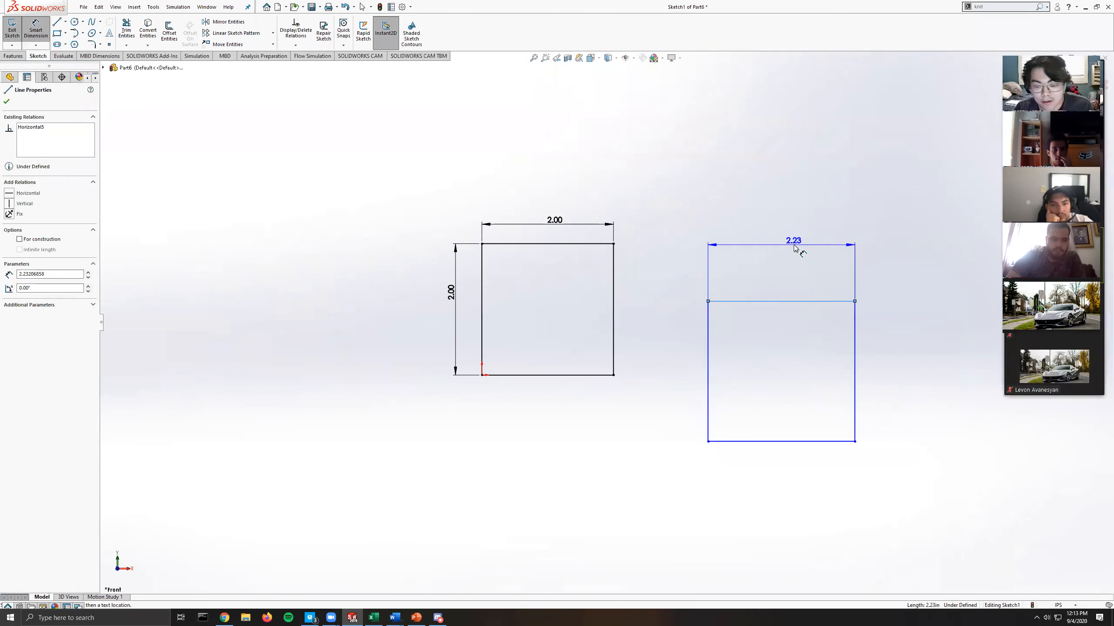
{"action": "left_click", "coordinate": [793, 245]}
{"action": "type", "text": "2"}
{"action": "key", "text": "Return"}
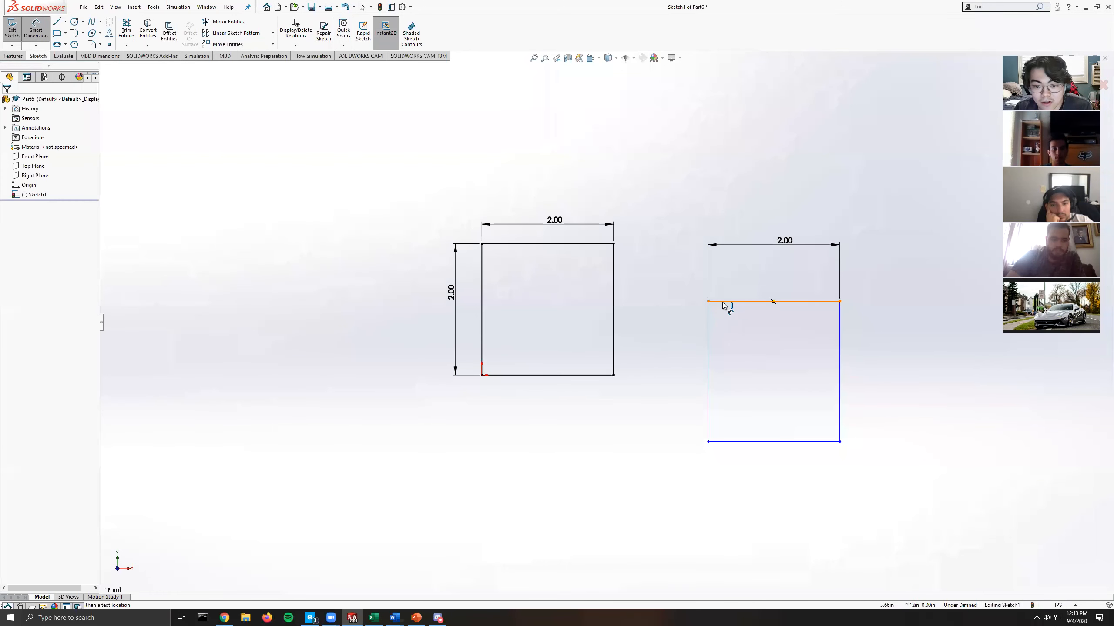
{"action": "left_click", "coordinate": [725, 303]}
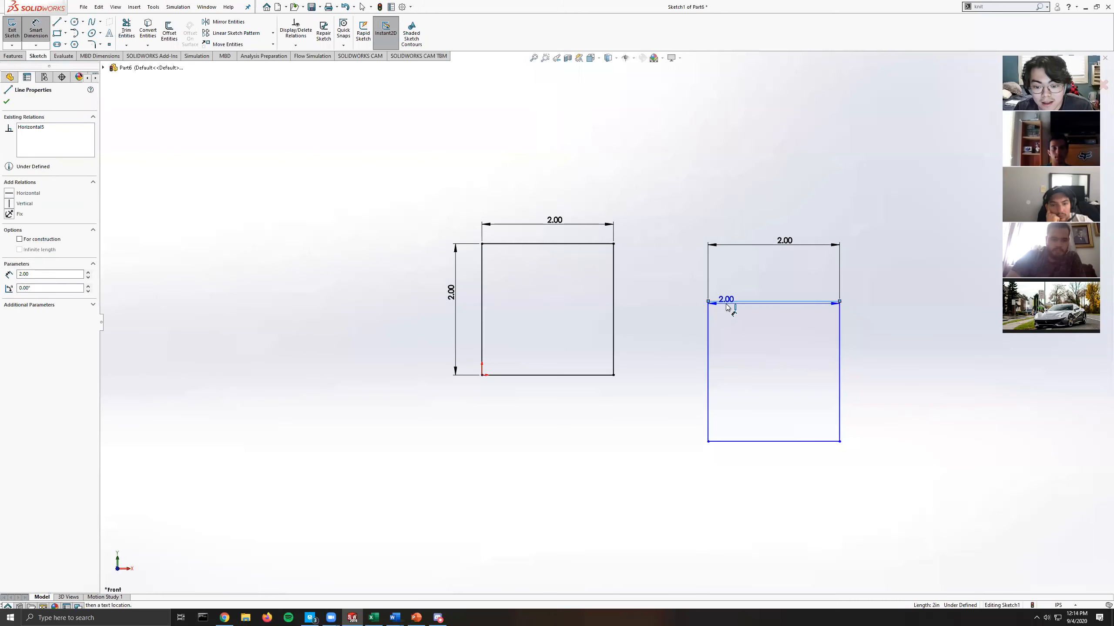
{"action": "key", "text": "Escape"}
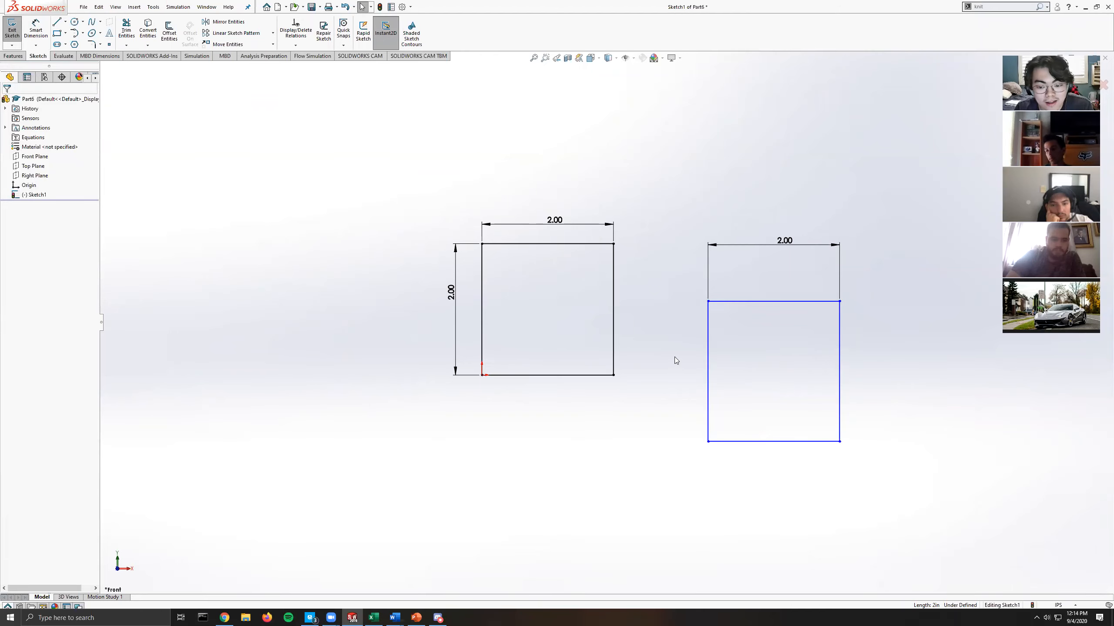
Shift the second rectangle's upper-left corner down and toward the square, testing its remaining freedom of movement.
{"action": "mouse_move", "coordinate": [712, 301]}
{"action": "left_mouse_down"}
{"action": "mouse_move", "coordinate": [650, 284]}
{"action": "mouse_move", "coordinate": [690, 298]}
{"action": "mouse_move", "coordinate": [682, 307]}
{"action": "mouse_move", "coordinate": [702, 292]}
{"action": "mouse_move", "coordinate": [704, 319]}
{"action": "left_mouse_up"}
{"action": "left_click", "coordinate": [705, 314]}
{"action": "left_click", "coordinate": [705, 351]}
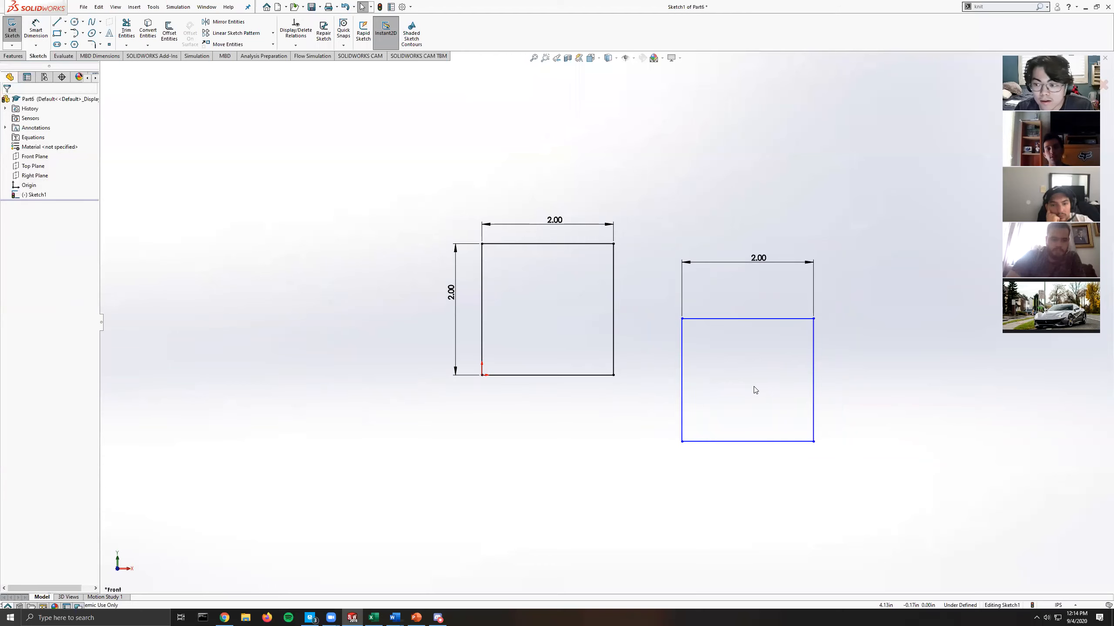
{"action": "left_click", "coordinate": [613, 289]}
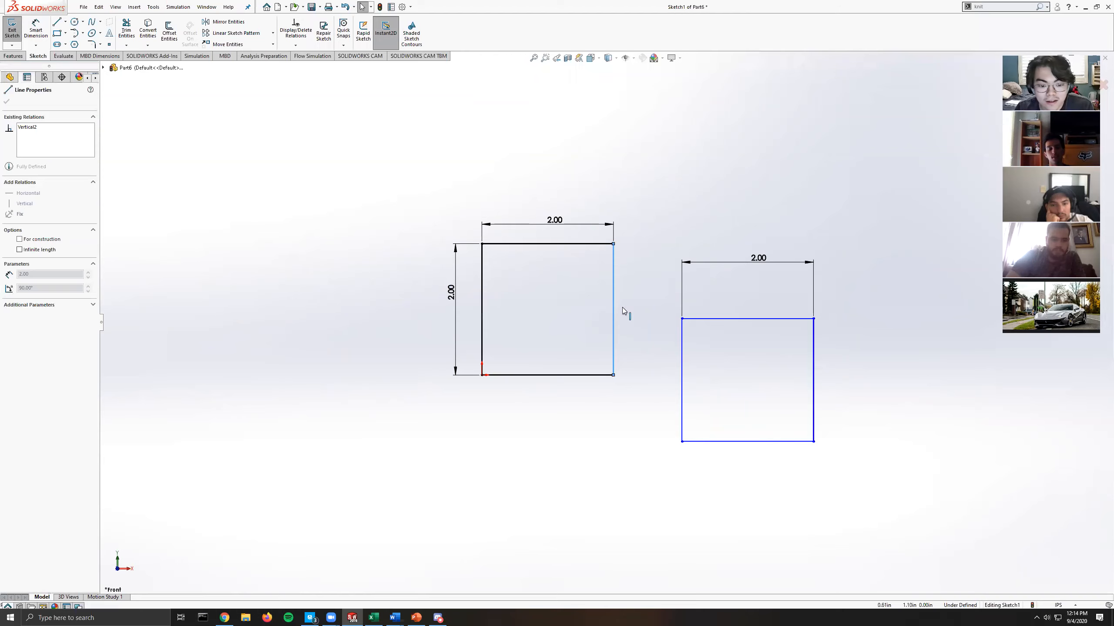
{"action": "left_click", "coordinate": [674, 297]}
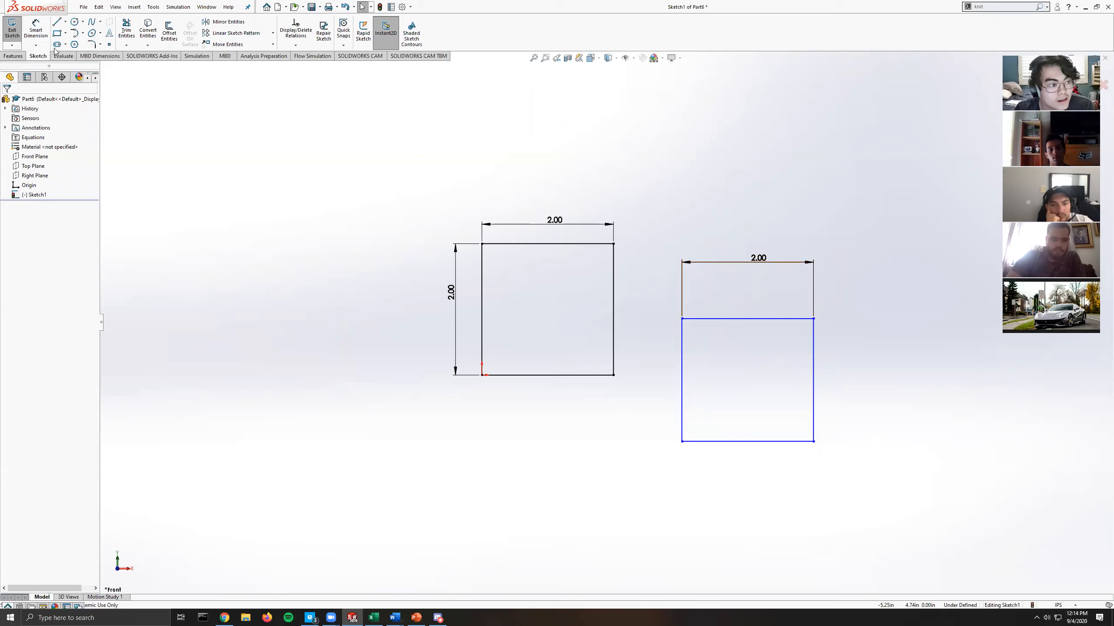
Remove both rectangles from the sketch with Power Trim.
{"action": "left_click", "coordinate": [127, 32]}
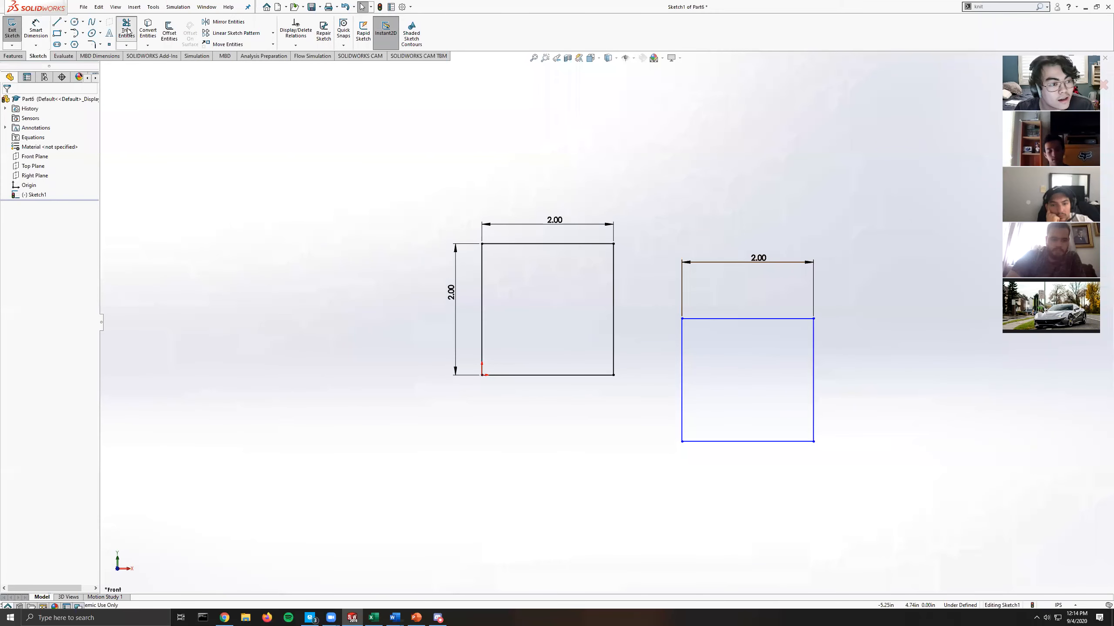
{"action": "mouse_move", "coordinate": [764, 286]}
{"action": "left_mouse_down"}
{"action": "mouse_move", "coordinate": [770, 453]}
{"action": "mouse_move", "coordinate": [772, 377]}
{"action": "mouse_move", "coordinate": [663, 366]}
{"action": "mouse_move", "coordinate": [685, 380]}
{"action": "left_mouse_up"}
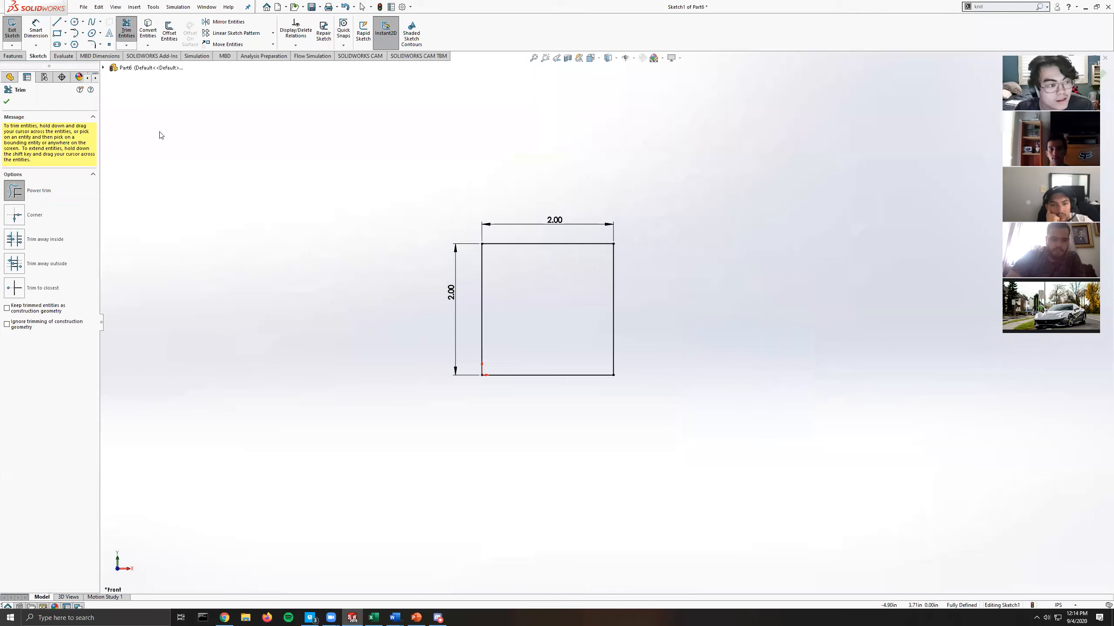
{"action": "mouse_move", "coordinate": [460, 277]}
{"action": "left_mouse_down"}
{"action": "mouse_move", "coordinate": [535, 356]}
{"action": "mouse_move", "coordinate": [576, 232]}
{"action": "mouse_move", "coordinate": [551, 389]}
{"action": "left_mouse_up"}
Sketch a closed, irregular five-sided line profile starting at the origin, with a horizontal base about 5.15 in long.
{"action": "left_click", "coordinate": [57, 21]}
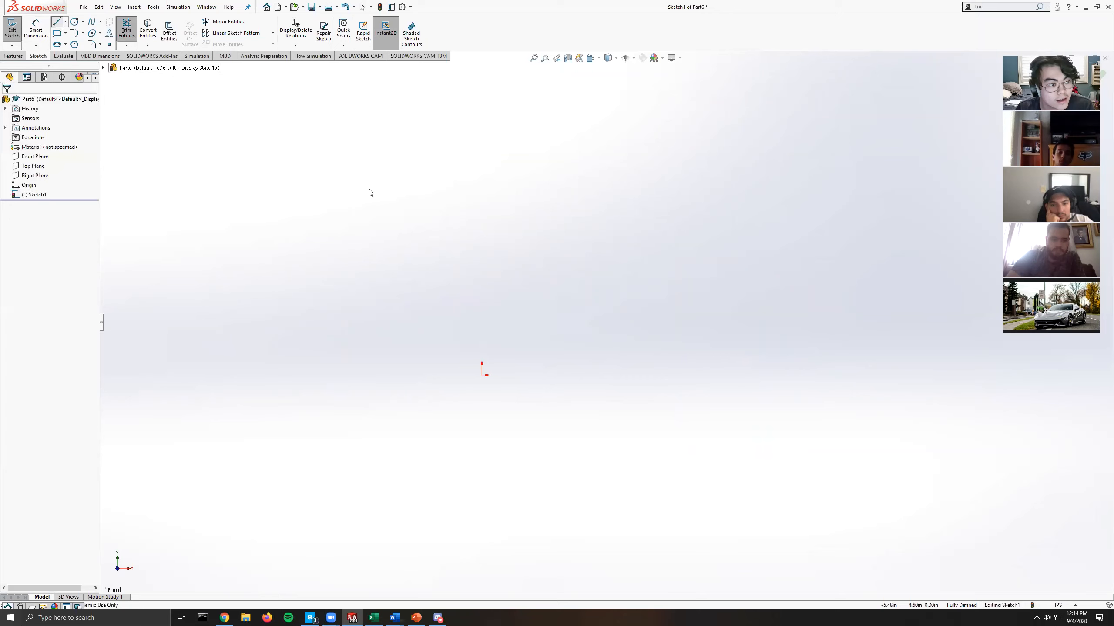
{"action": "left_click", "coordinate": [482, 376]}
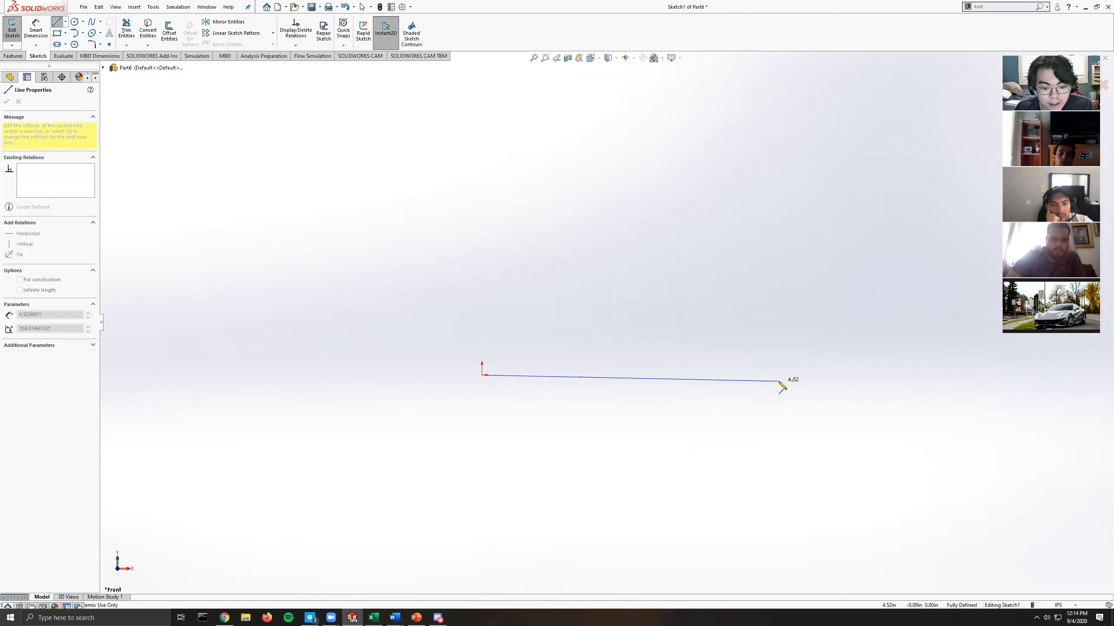
{"action": "left_click", "coordinate": [820, 375]}
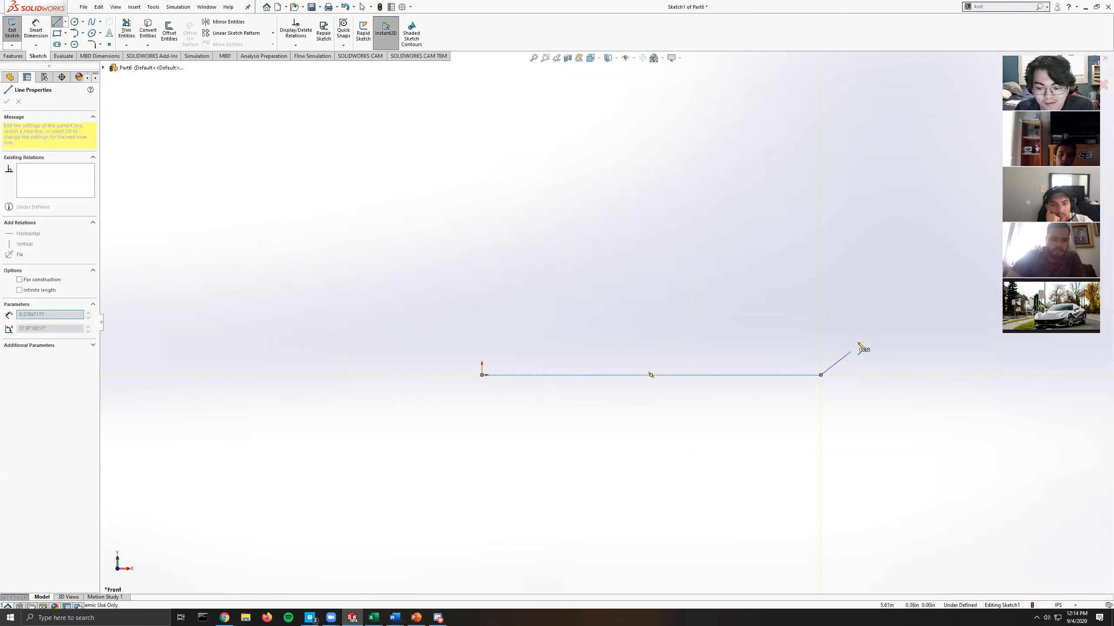
{"action": "left_click", "coordinate": [967, 206]}
{"action": "left_click", "coordinate": [812, 105]}
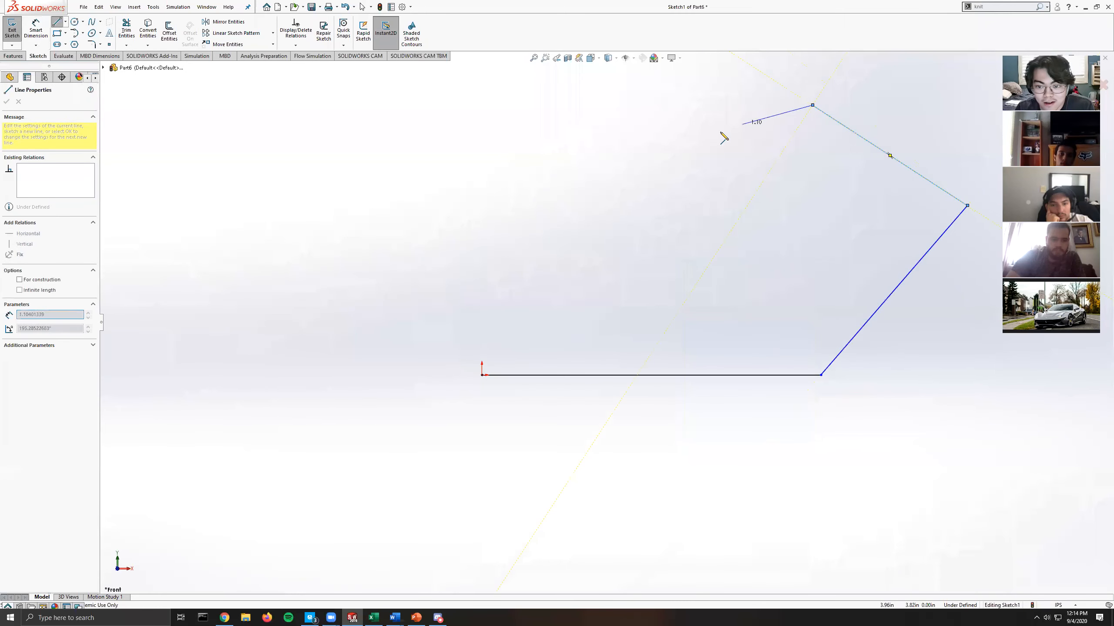
{"action": "left_click", "coordinate": [582, 193]}
{"action": "left_click", "coordinate": [482, 375]}
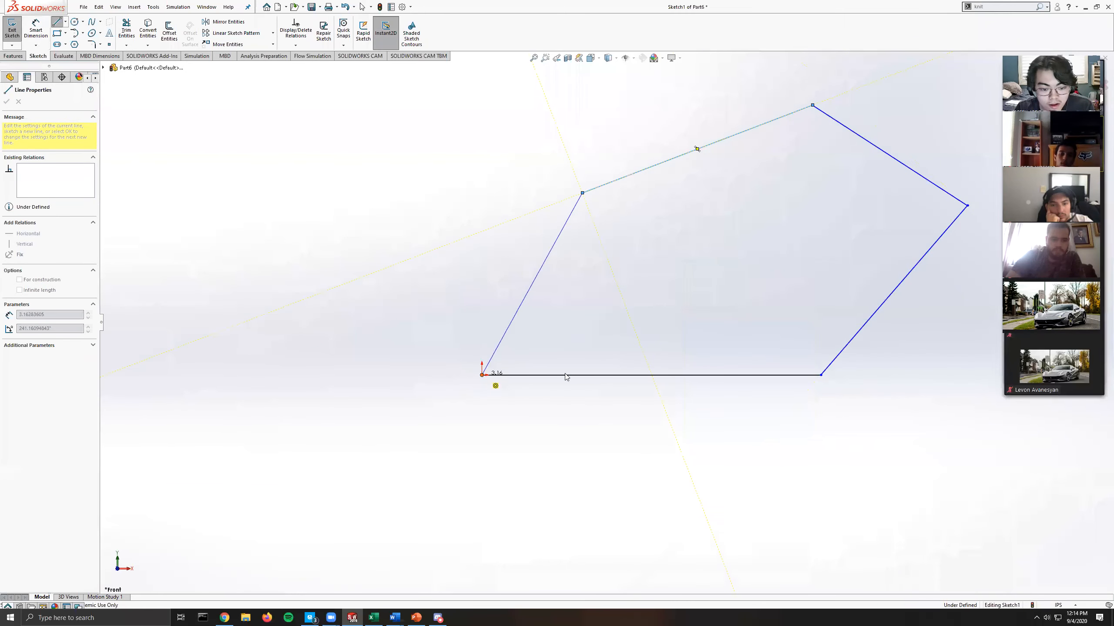
Dimension the angle between the profile's slanted left side and its horizontal base to 60 degrees.
{"action": "left_click", "coordinate": [42, 31]}
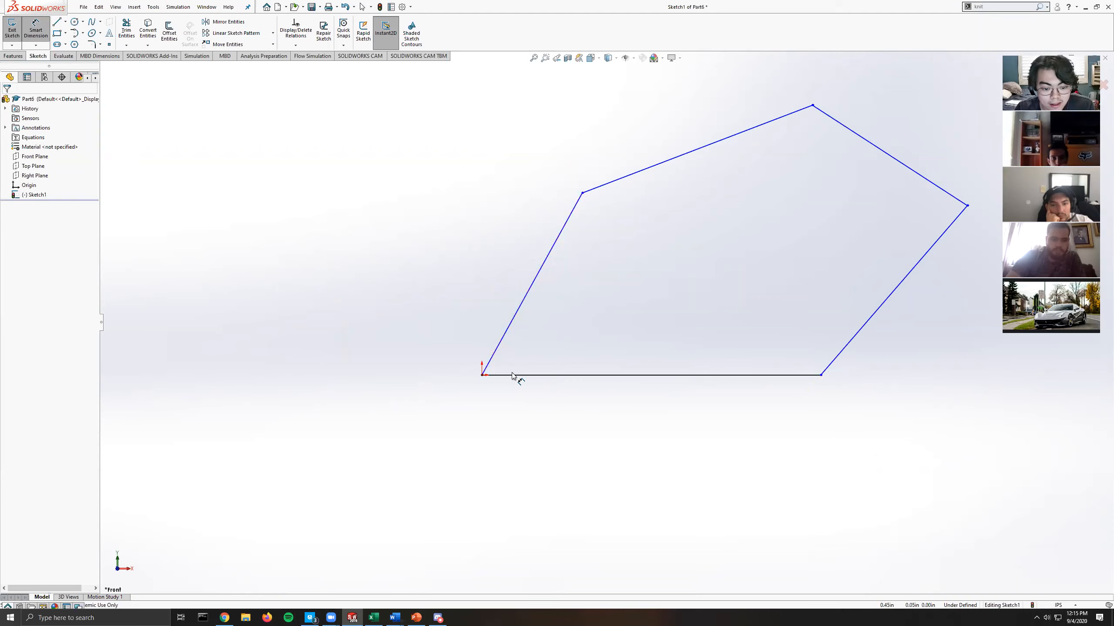
{"action": "left_click", "coordinate": [499, 348]}
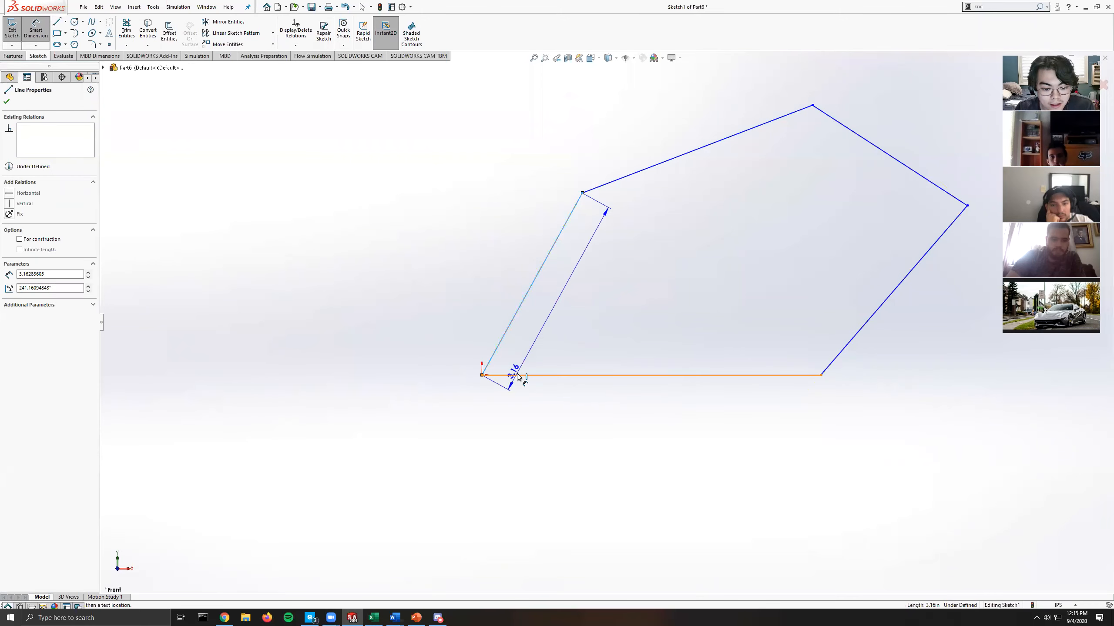
{"action": "left_click", "coordinate": [517, 375]}
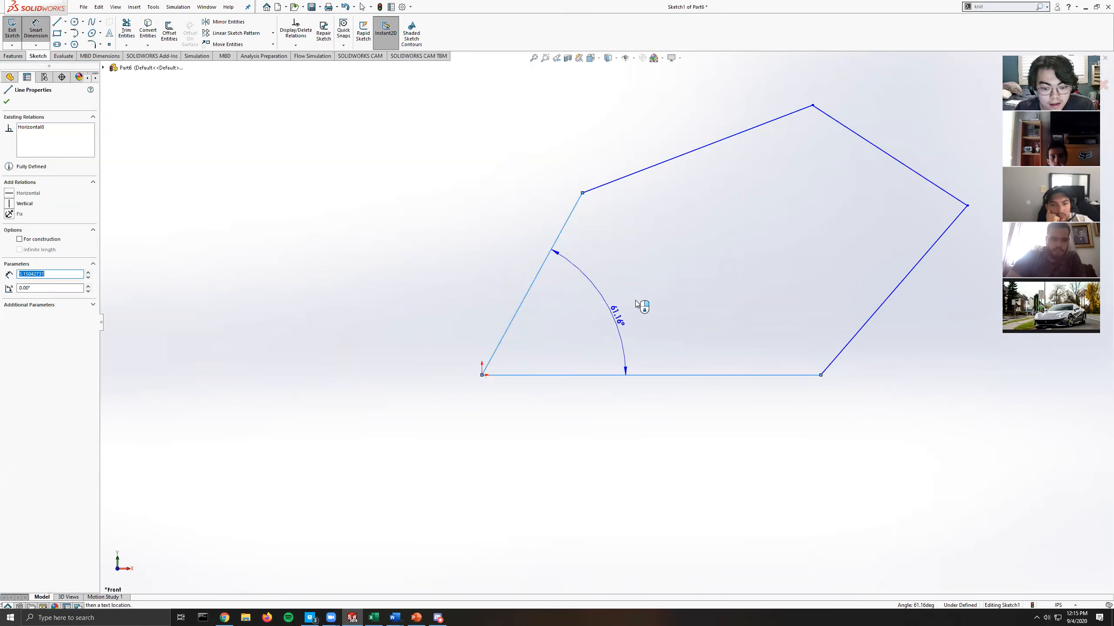
{"action": "left_click", "coordinate": [750, 222]}
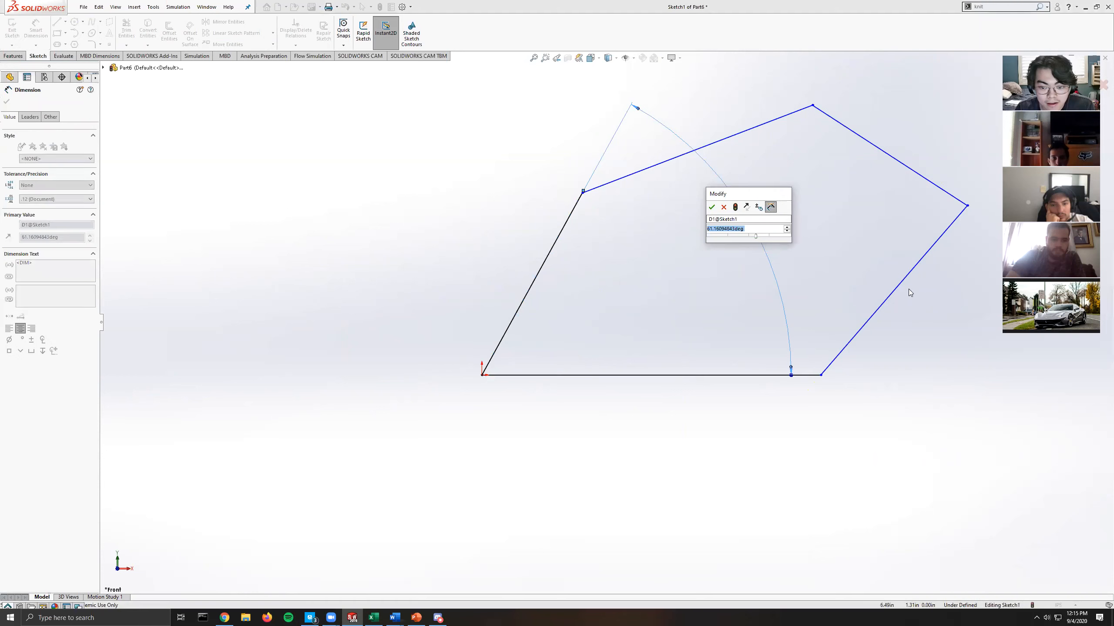
{"action": "type", "text": "60"}
{"action": "key", "text": "Return"}
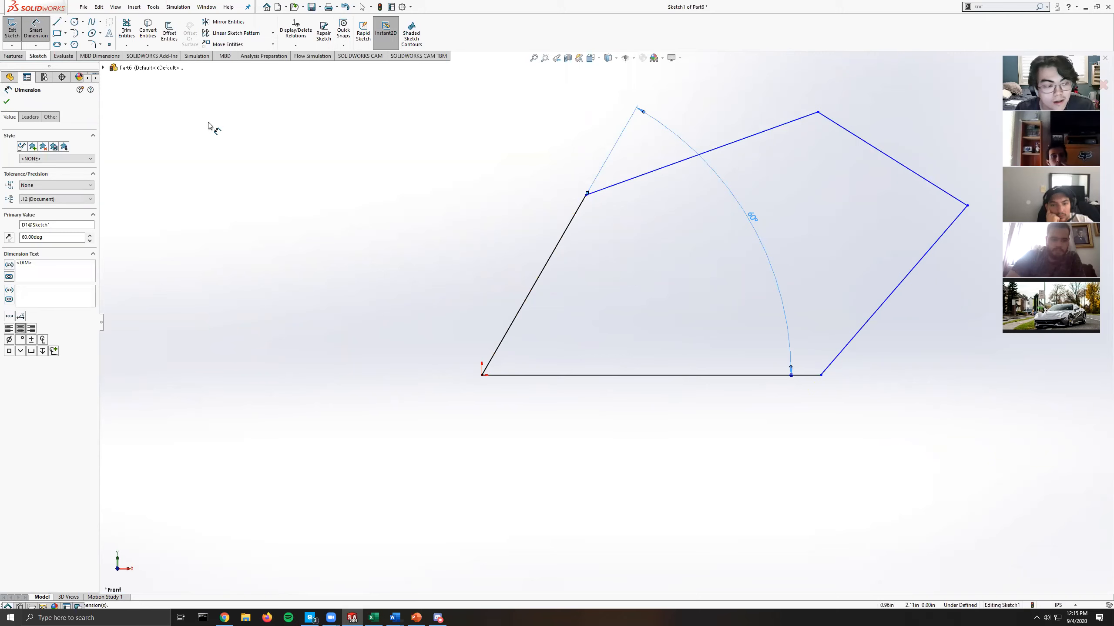
Dimension the length of the slanted side starting at the origin to 3 in.
{"action": "left_click", "coordinate": [545, 273]}
{"action": "left_click", "coordinate": [482, 182]}
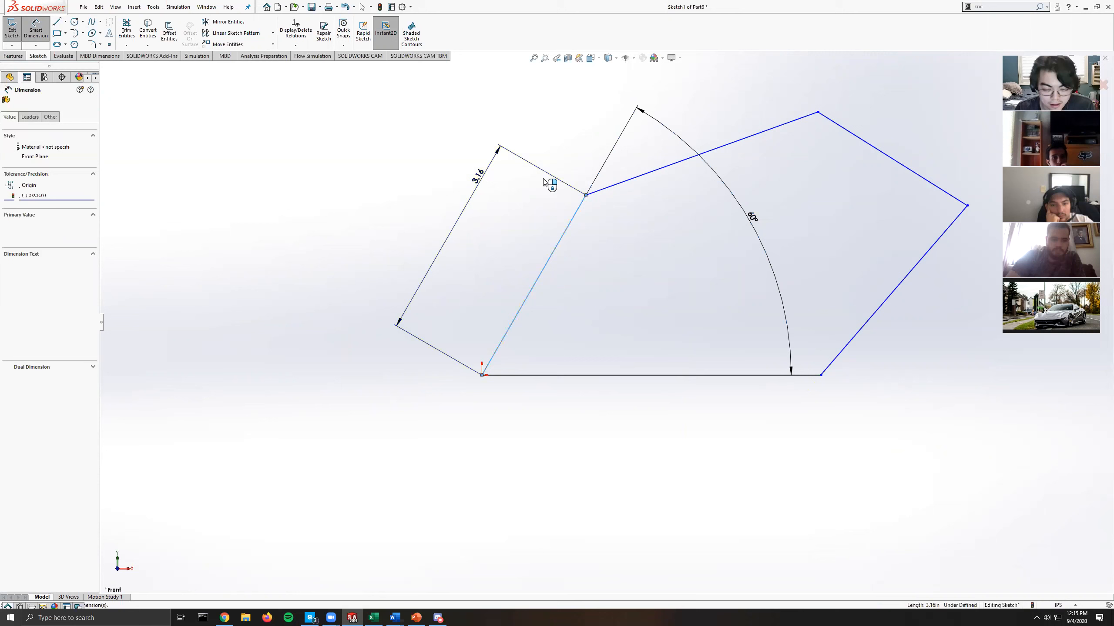
{"action": "type", "text": "3"}
{"action": "key", "text": "Return"}
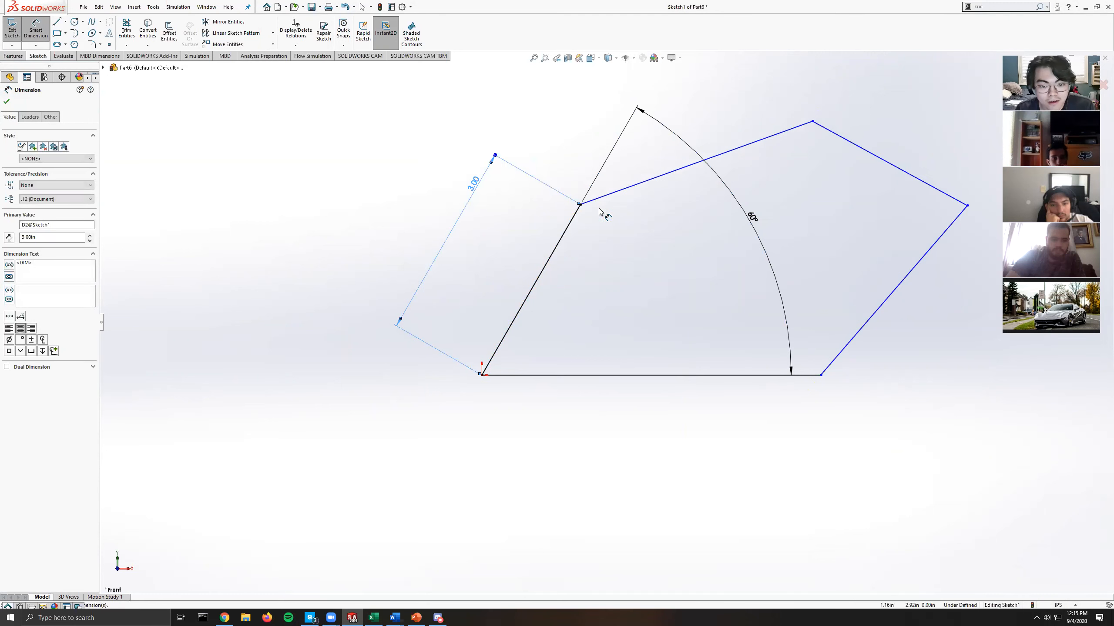
{"action": "left_click", "coordinate": [127, 28]}
{"action": "key", "text": "z"}
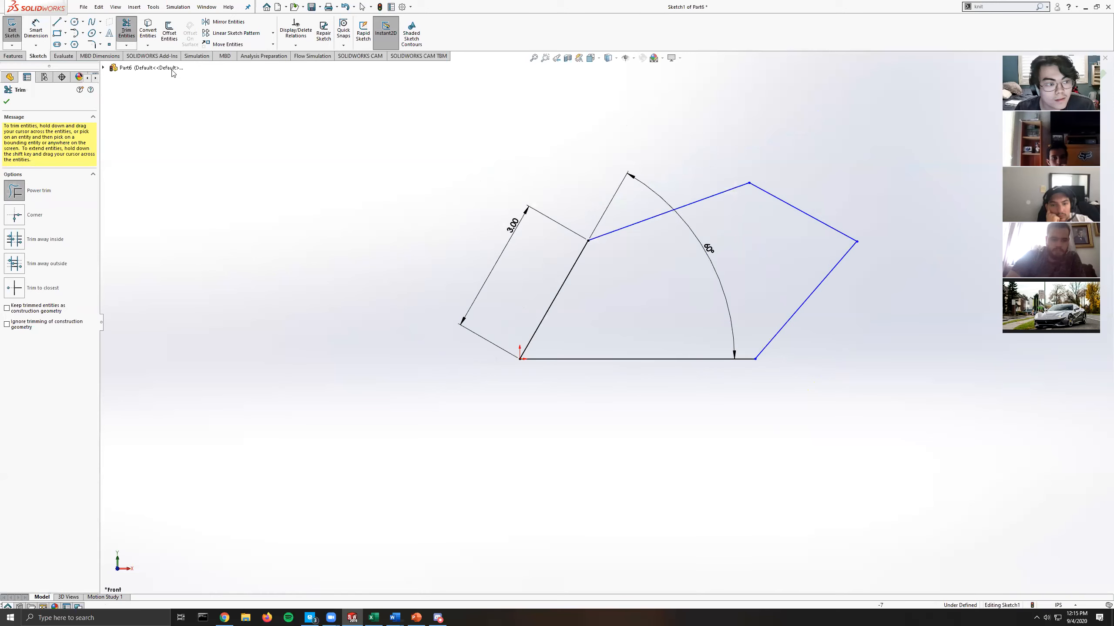
{"action": "key", "text": "Escape"}
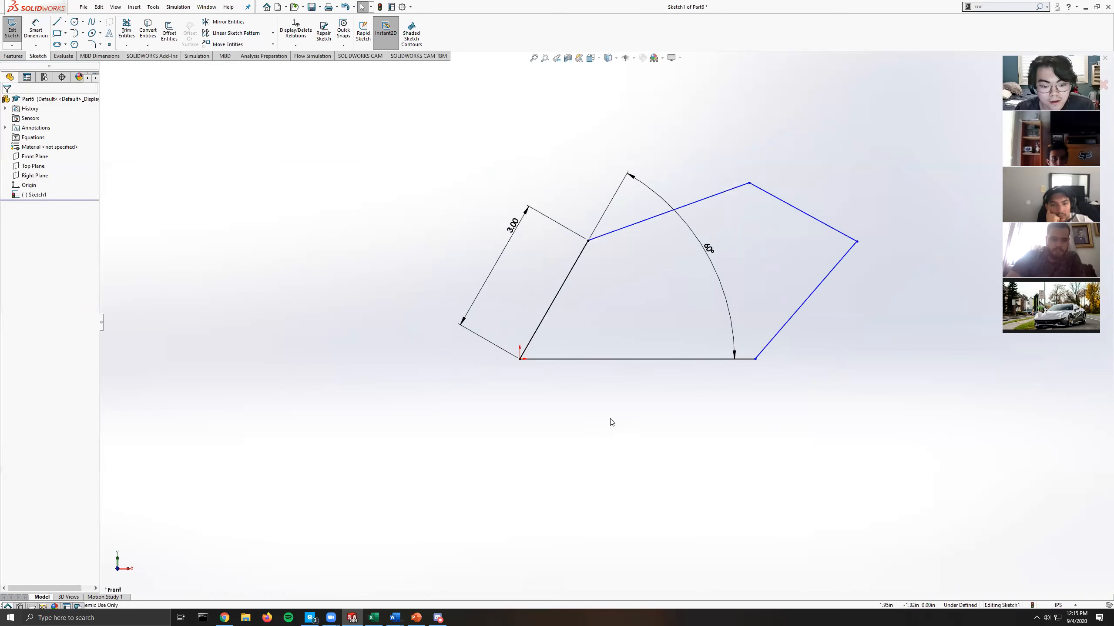
Try window and crossing box selections in both directions around the profile's sides and angle dimension, clearing the selection between tries.
{"action": "mouse_move", "coordinate": [931, 140]}
{"action": "left_mouse_down"}
{"action": "mouse_move", "coordinate": [719, 286]}
{"action": "mouse_move", "coordinate": [954, 131]}
{"action": "mouse_move", "coordinate": [499, 378]}
{"action": "mouse_move", "coordinate": [532, 348]}
{"action": "left_mouse_up"}
{"action": "left_click", "coordinate": [875, 155]}
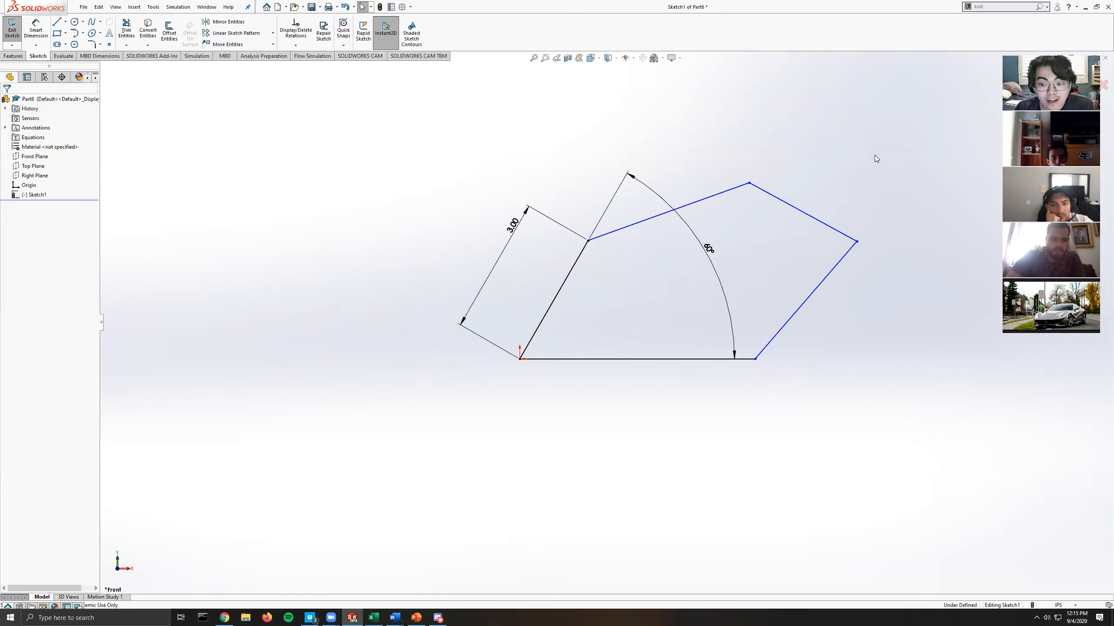
{"action": "left_click_drag", "start_coordinate": [873, 210], "coordinate": [871, 212]}
{"action": "left_click_drag", "start_coordinate": [613, 415], "coordinate": [885, 413]}
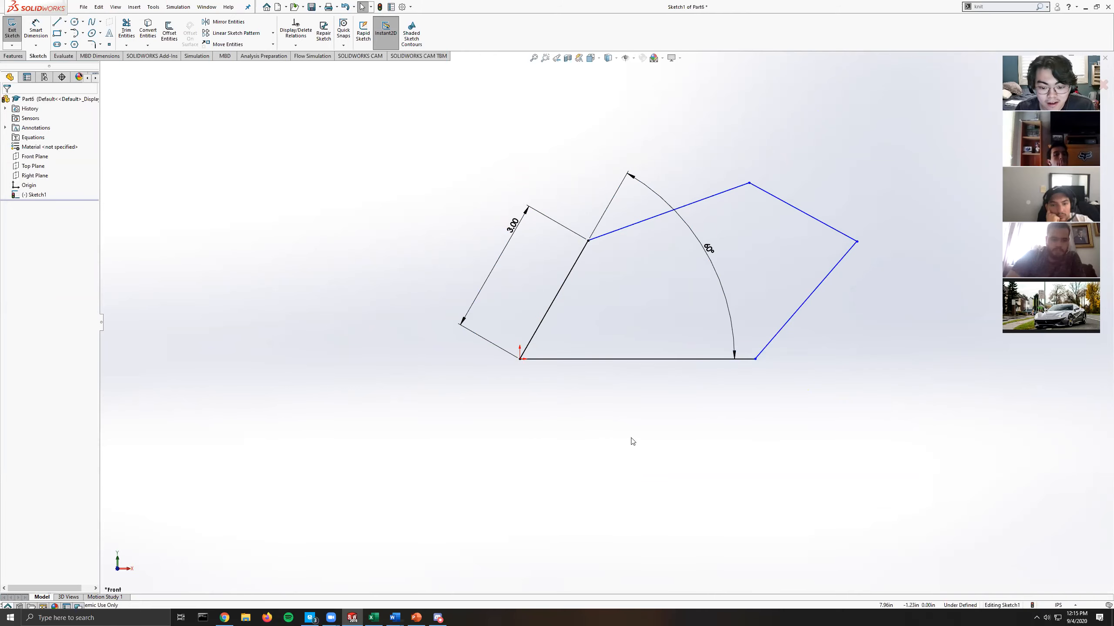
{"action": "mouse_move", "coordinate": [689, 399]}
{"action": "left_mouse_down"}
{"action": "mouse_move", "coordinate": [827, 305]}
{"action": "mouse_move", "coordinate": [671, 406]}
{"action": "mouse_move", "coordinate": [782, 320]}
{"action": "mouse_move", "coordinate": [705, 397]}
{"action": "mouse_move", "coordinate": [768, 343]}
{"action": "mouse_move", "coordinate": [880, 227]}
{"action": "left_mouse_up"}
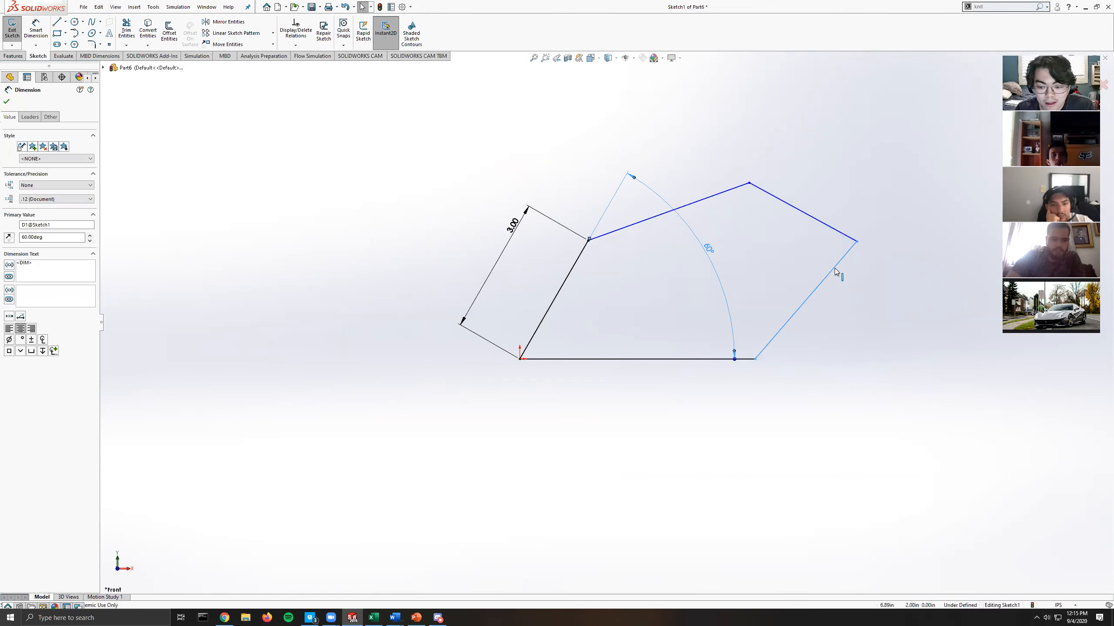
{"action": "left_click", "coordinate": [789, 343]}
{"action": "left_click_drag", "start_coordinate": [734, 394], "coordinate": [884, 234]}
{"action": "left_click", "coordinate": [889, 271]}
{"action": "left_click_drag", "start_coordinate": [923, 203], "coordinate": [752, 356]}
{"action": "left_click", "coordinate": [922, 203]}
{"action": "left_click_drag", "start_coordinate": [922, 203], "coordinate": [623, 369]}
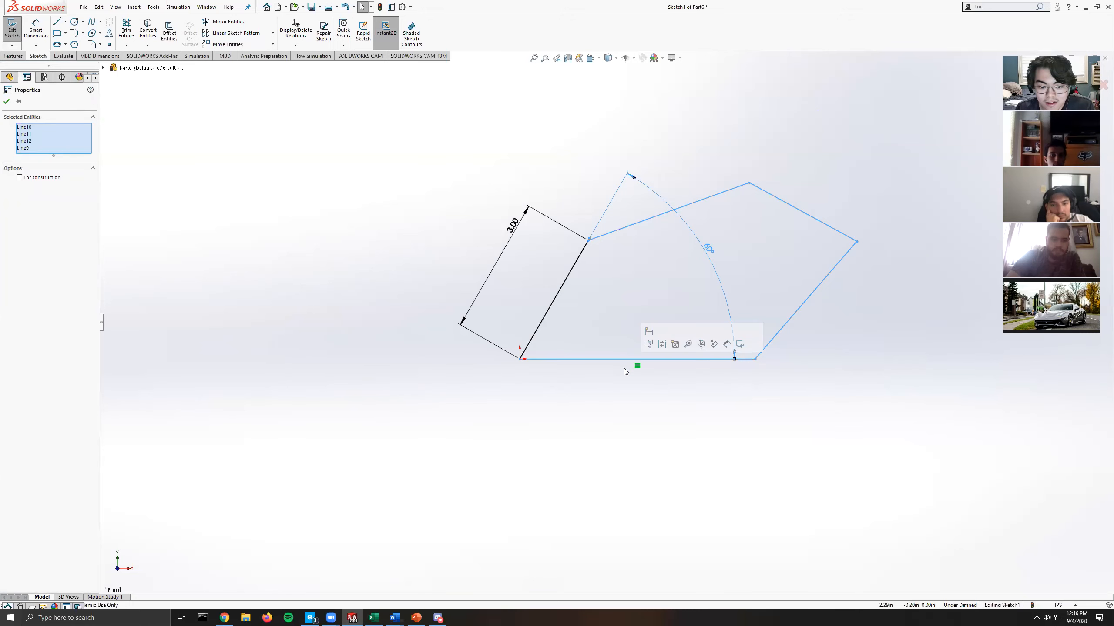
Clear the selection and reposition the 60° angle dimension inside the profile, closer to the origin corner.
{"action": "left_click", "coordinate": [873, 260]}
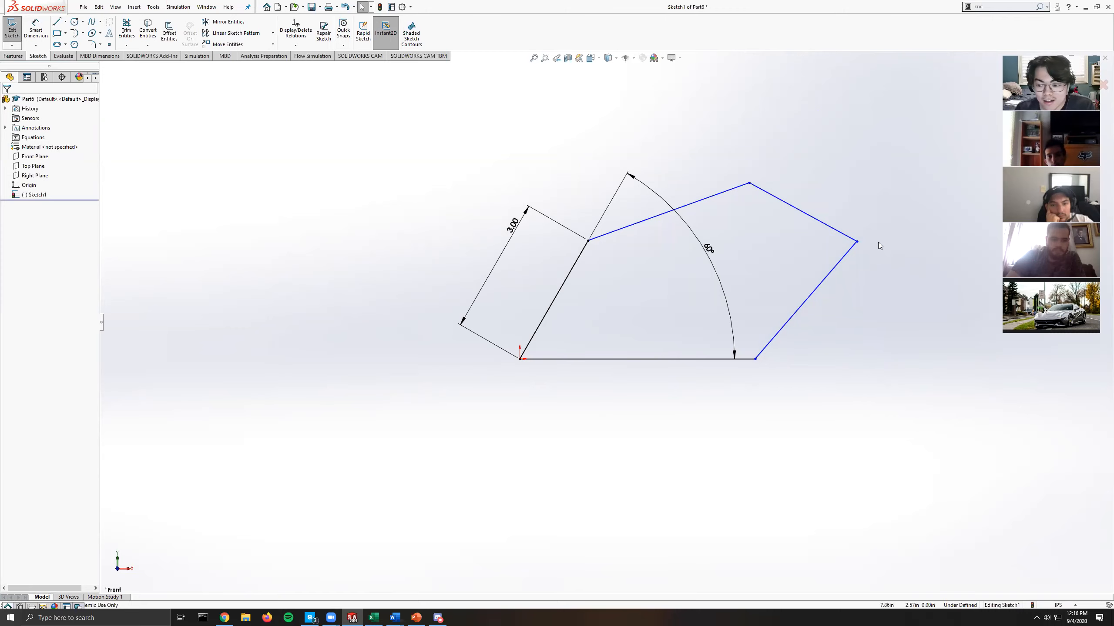
{"action": "left_click_drag", "start_coordinate": [709, 249], "coordinate": [613, 313]}
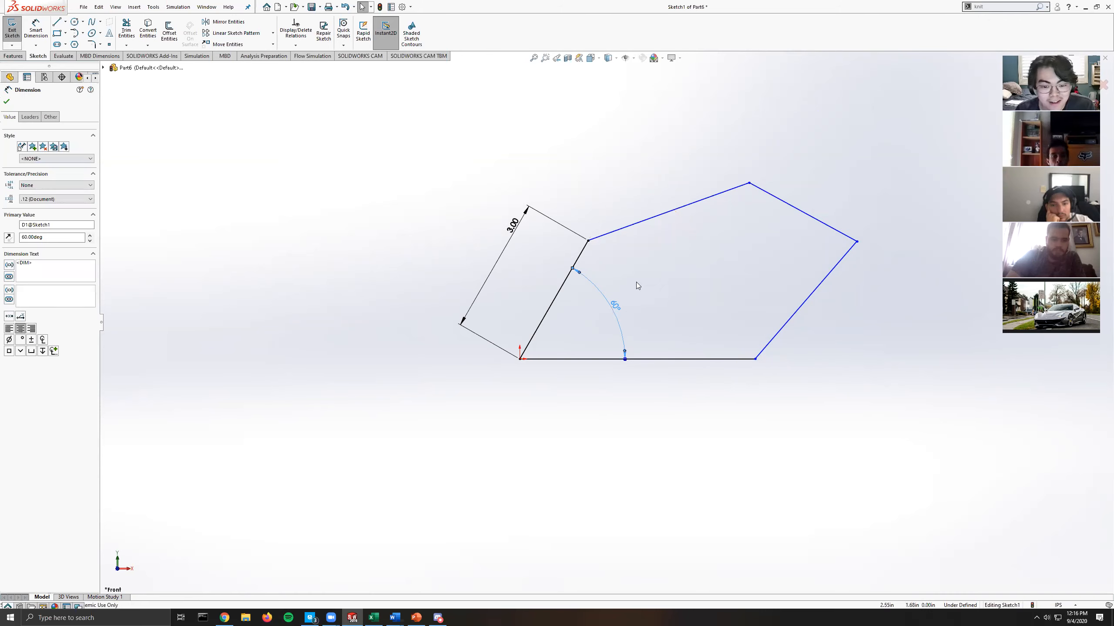
Draw a three-point Style Spline from the origin, straight up, ending about 2.87 in across and 5.87 in above the origin.
{"action": "left_click", "coordinate": [101, 22]}
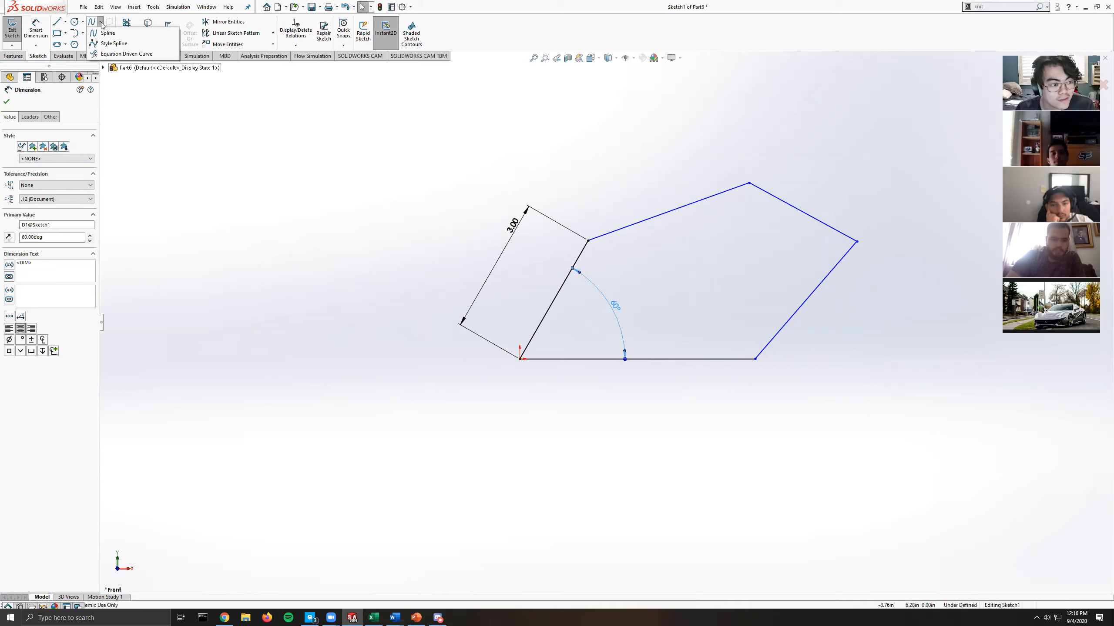
{"action": "left_click", "coordinate": [113, 44]}
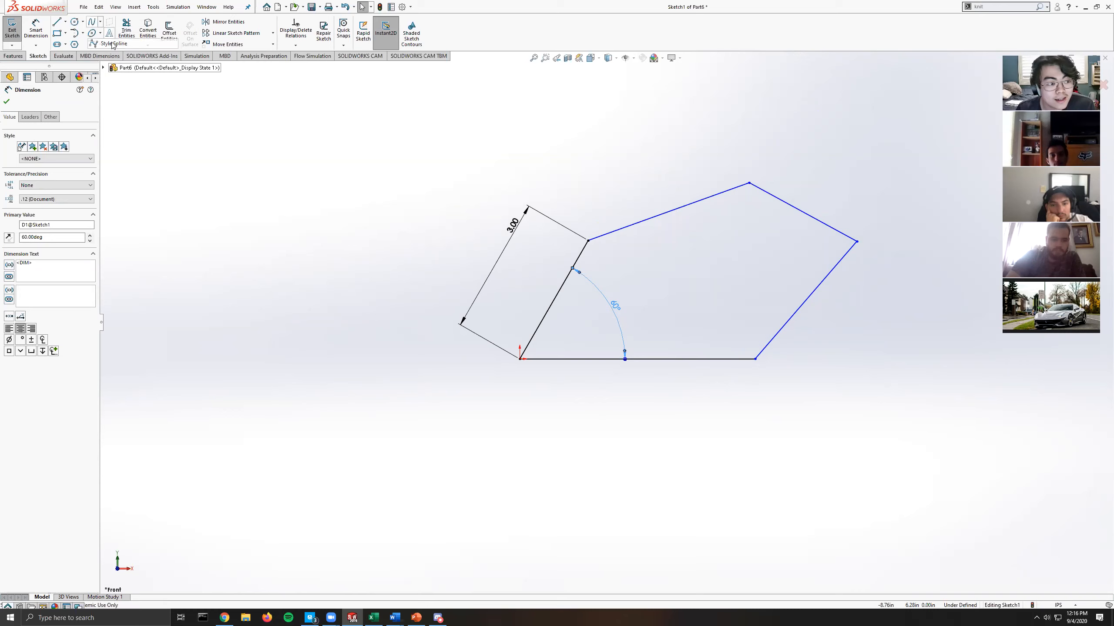
{"action": "left_click", "coordinate": [520, 360]}
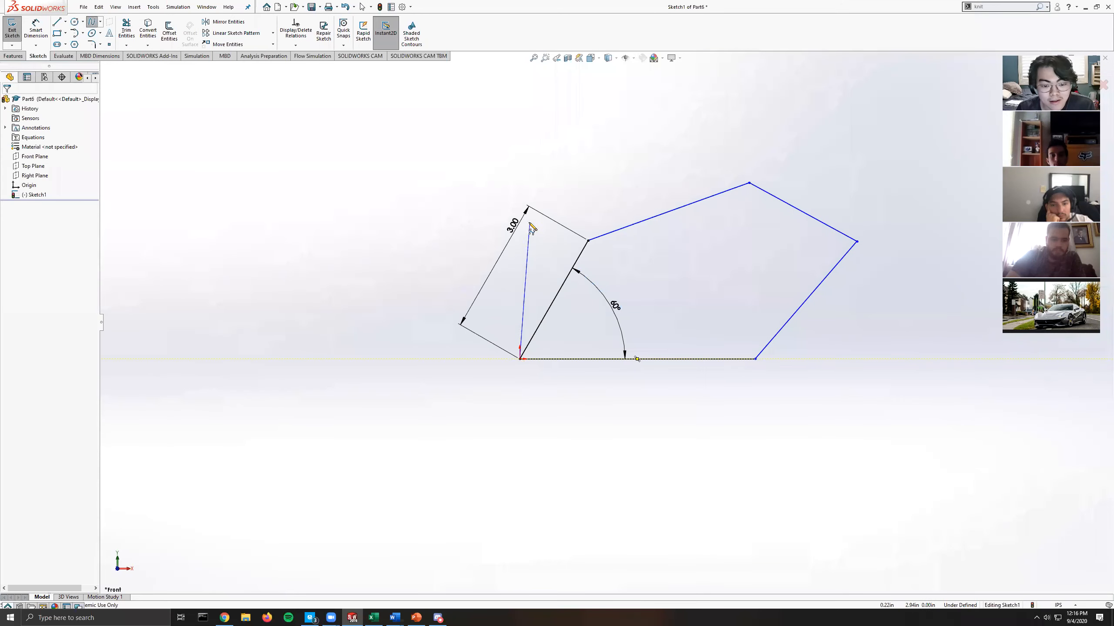
{"action": "left_click", "coordinate": [520, 169]}
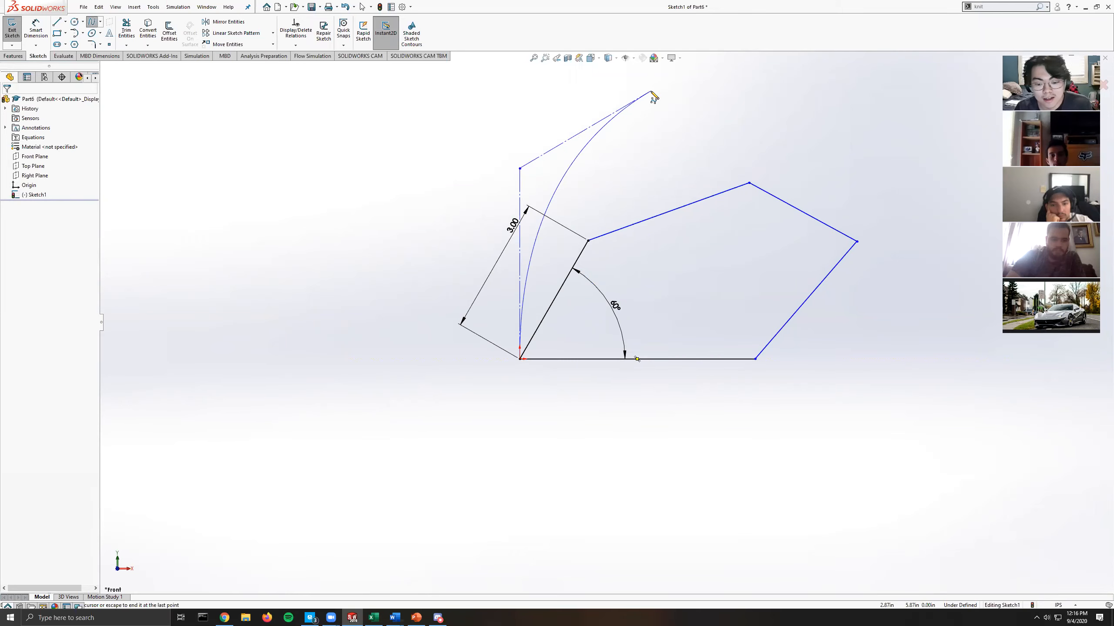
{"action": "left_click", "coordinate": [651, 92]}
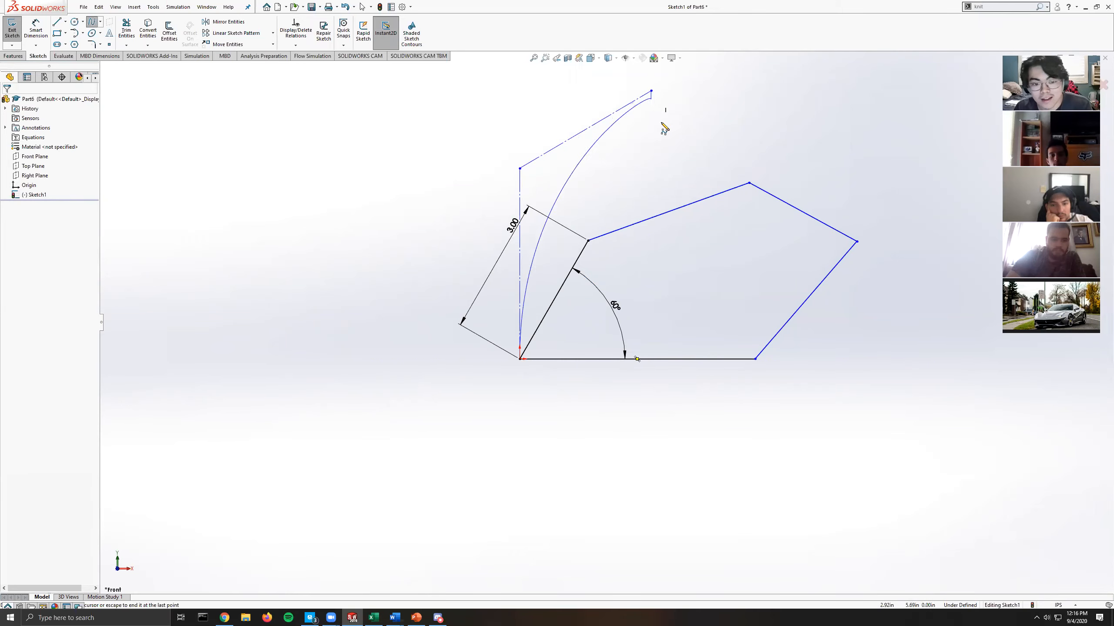
{"action": "key", "text": "Escape"}
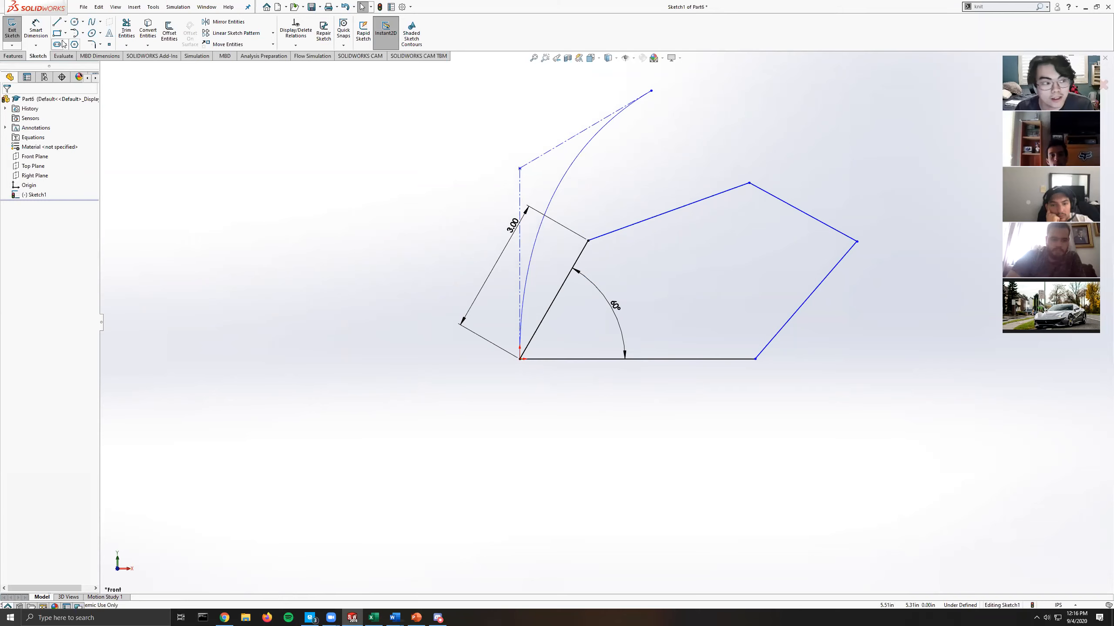
Dimension the angle between the style spline's two control polygon lines to 70 degrees.
{"action": "left_click", "coordinate": [36, 30]}
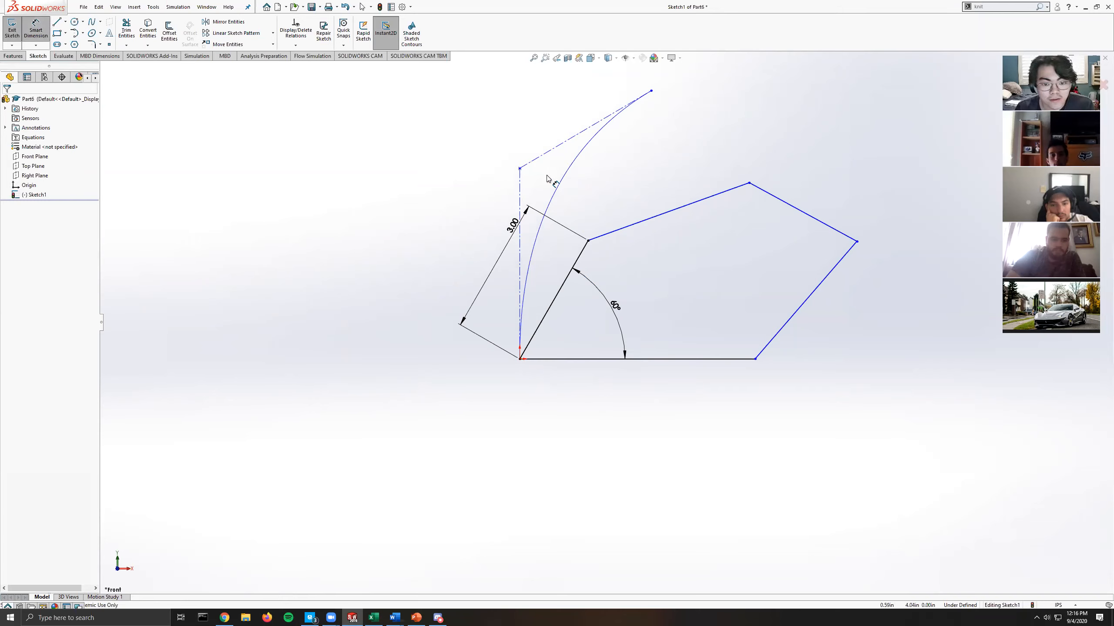
{"action": "left_click", "coordinate": [522, 188]}
{"action": "left_click", "coordinate": [548, 178]}
{"action": "left_click", "coordinate": [551, 180]}
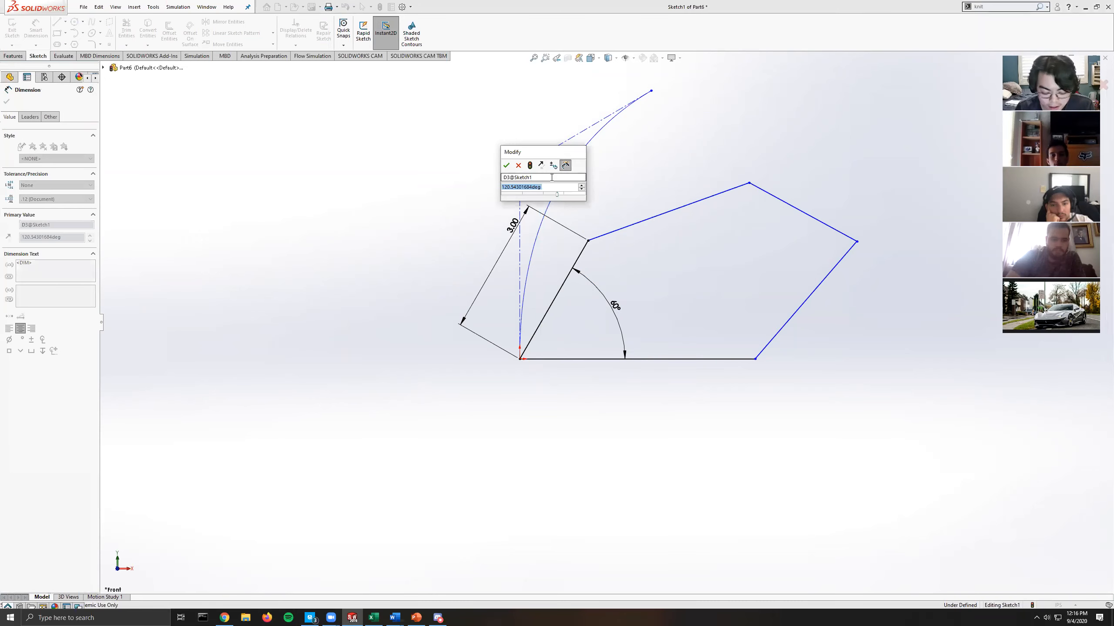
{"action": "type", "text": "70"}
{"action": "key", "text": "Return"}
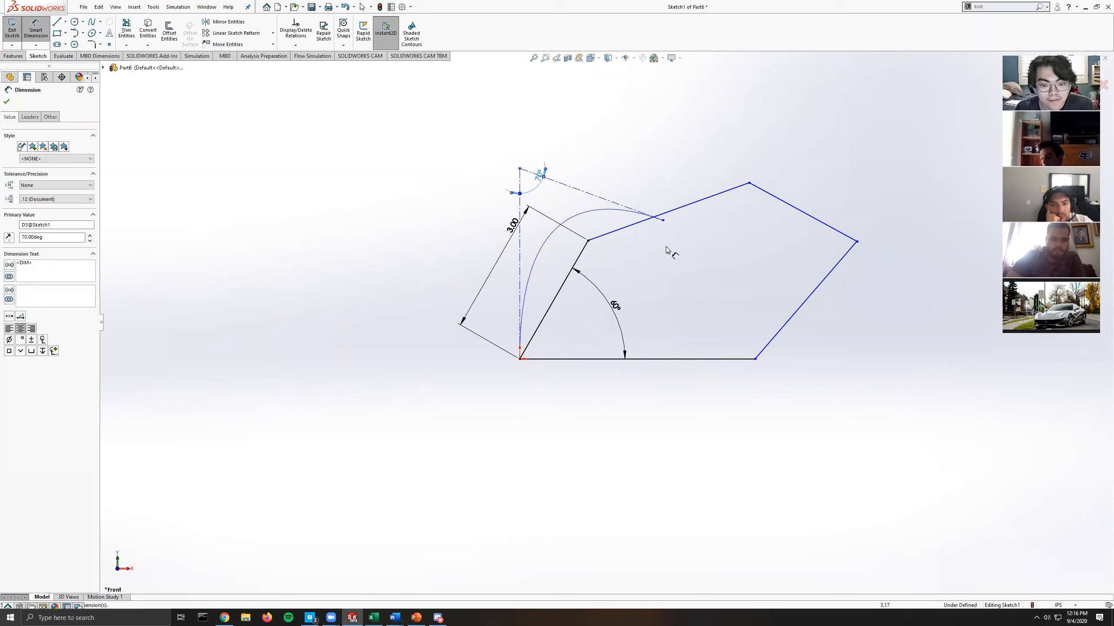
Remove the five-sided profile and the style spline from the sketch with Power Trim.
{"action": "left_click", "coordinate": [126, 29]}
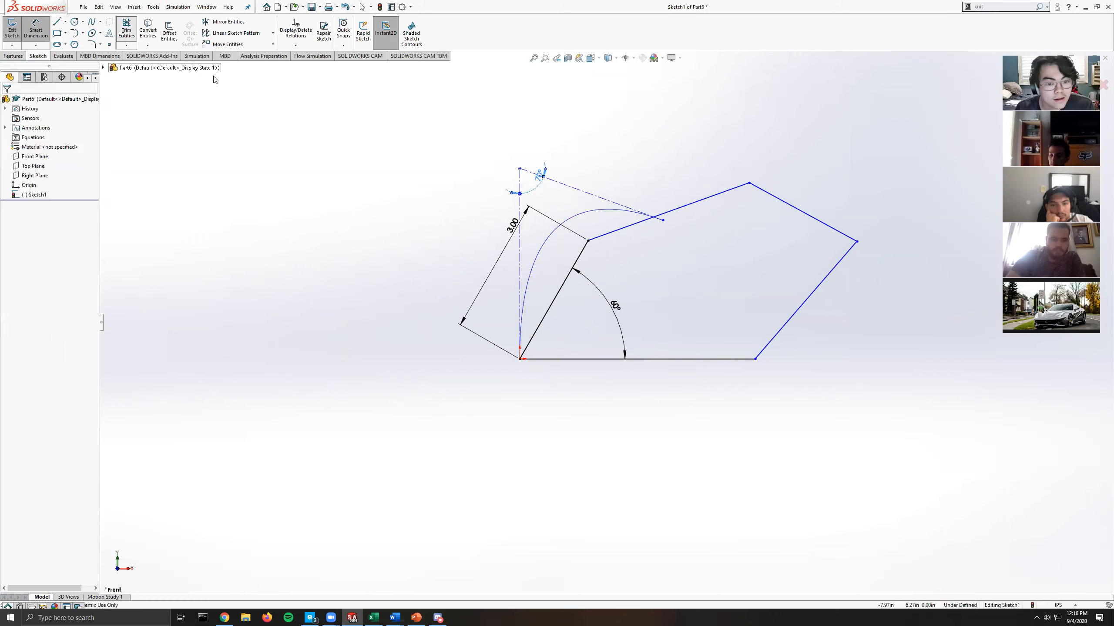
{"action": "left_click_drag", "start_coordinate": [562, 272], "coordinate": [723, 237]}
{"action": "mouse_move", "coordinate": [613, 248]}
{"action": "left_mouse_down"}
{"action": "mouse_move", "coordinate": [653, 213]}
{"action": "mouse_move", "coordinate": [758, 231]}
{"action": "mouse_move", "coordinate": [760, 368]}
{"action": "mouse_move", "coordinate": [423, 249]}
{"action": "left_mouse_up"}
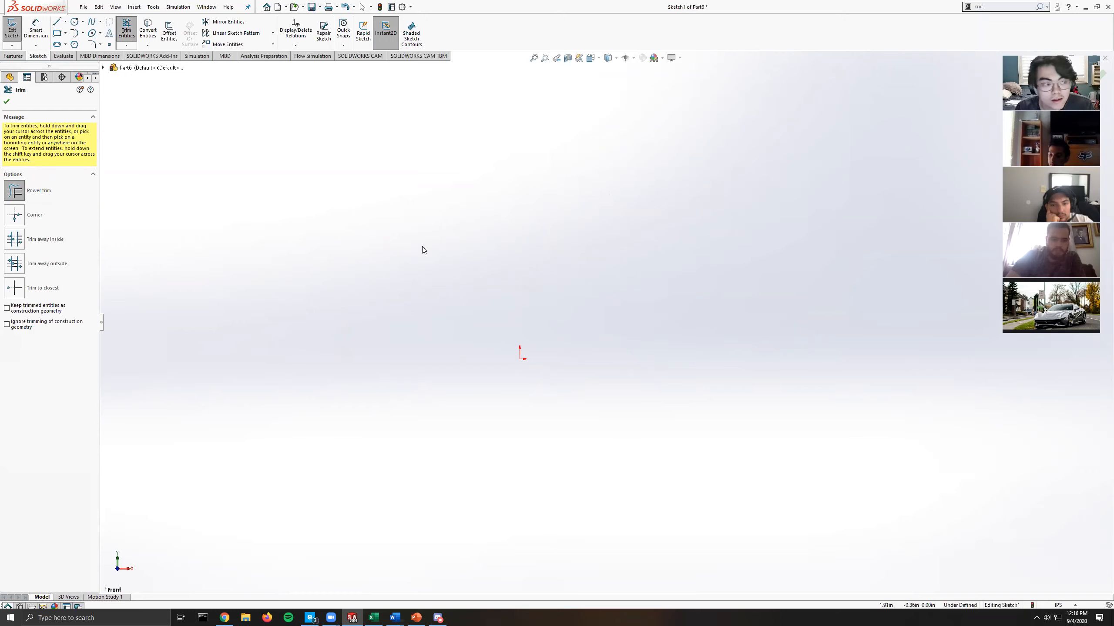
{"action": "left_click", "coordinate": [77, 36]}
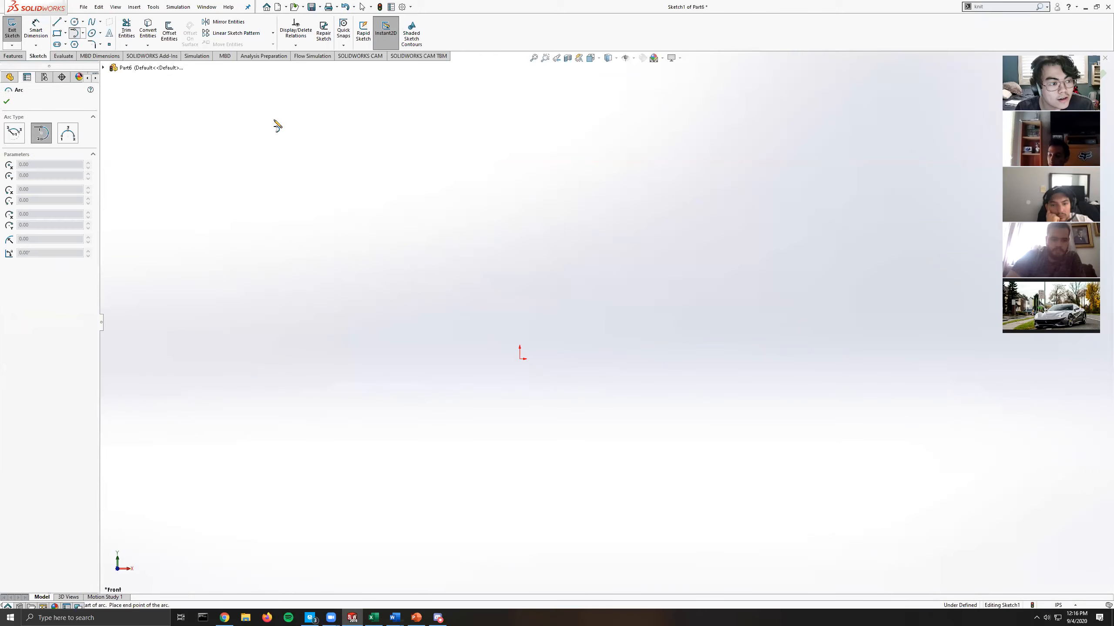
{"action": "left_click", "coordinate": [83, 33]}
{"action": "left_click", "coordinate": [95, 46]}
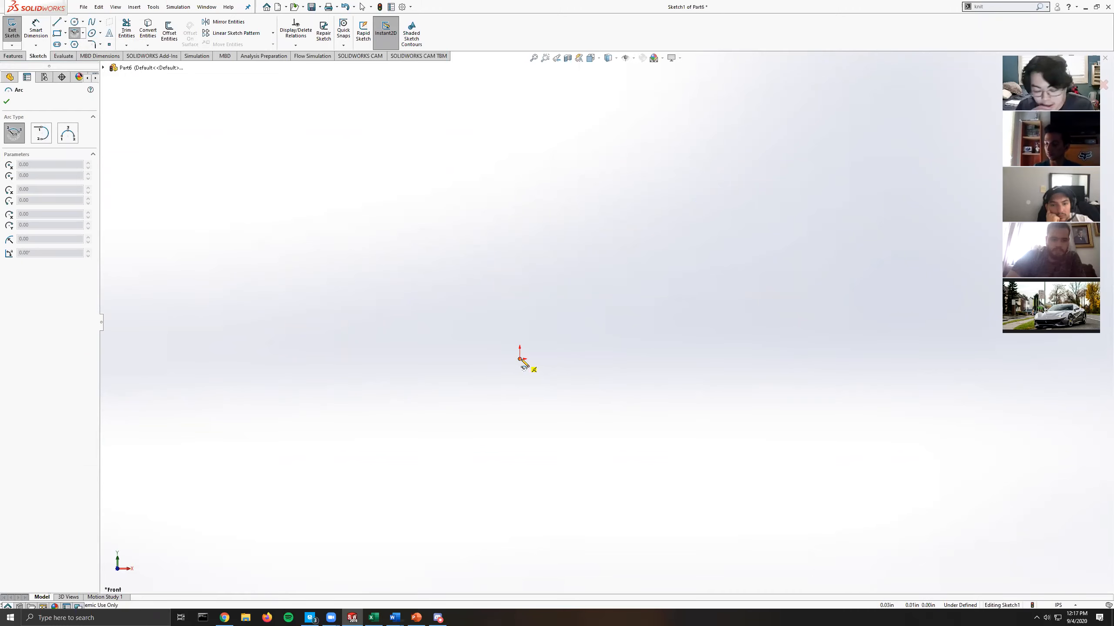
{"action": "left_click", "coordinate": [520, 359]}
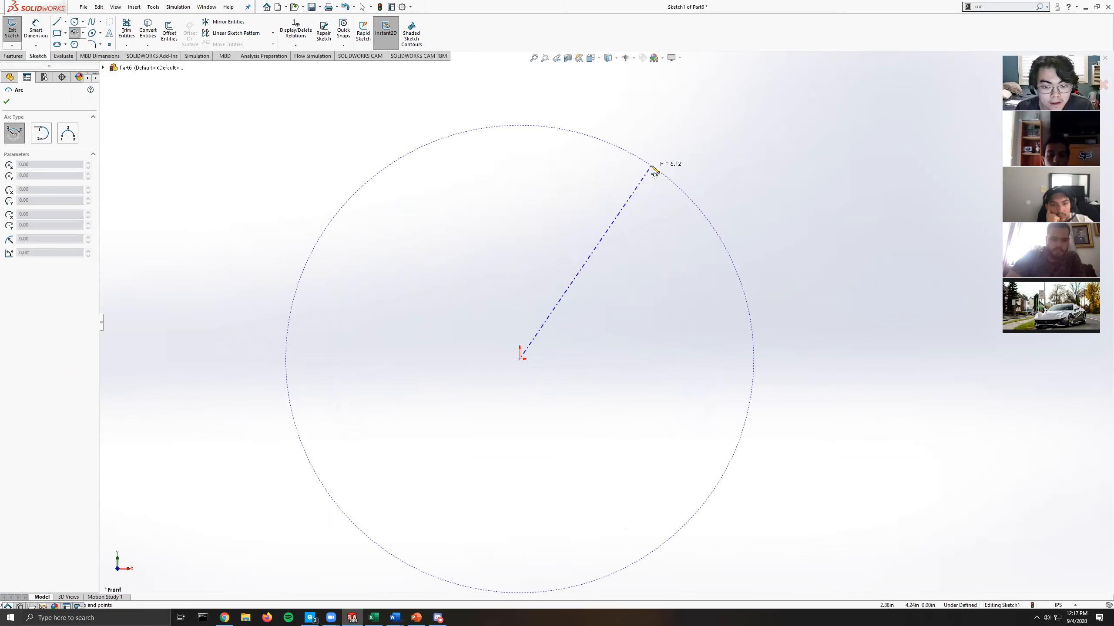
{"action": "left_click", "coordinate": [656, 169]}
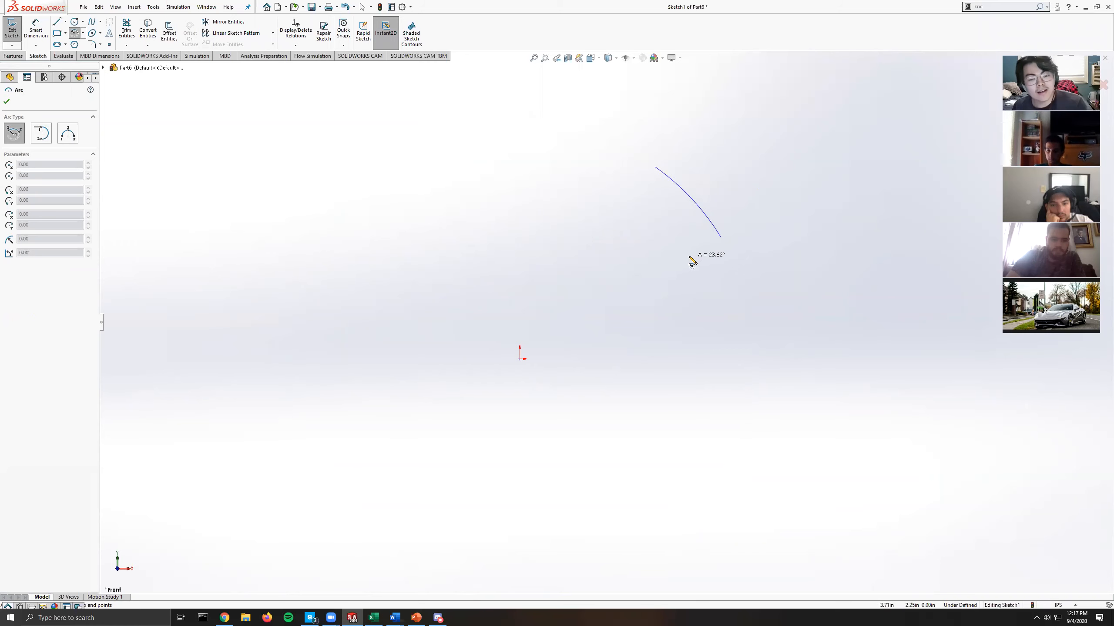
{"action": "key", "text": "Escape"}
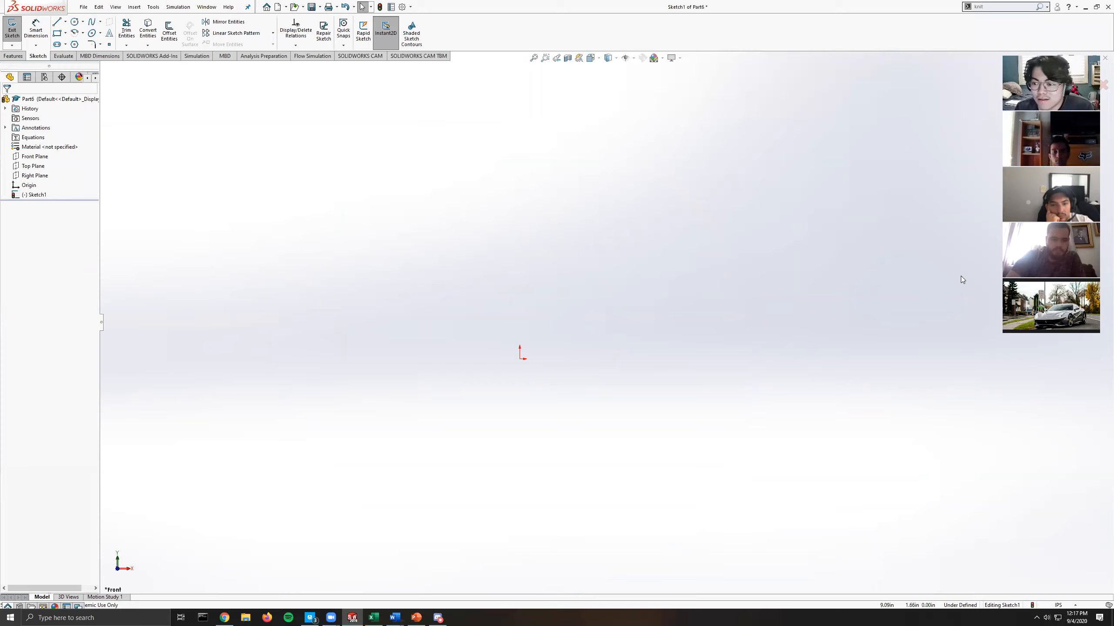
Draw a horizontal straight slot from the origin, about 5.59 in between centers and about 2.55 in wide.
{"action": "left_click", "coordinate": [58, 45]}
{"action": "left_click", "coordinate": [521, 359]}
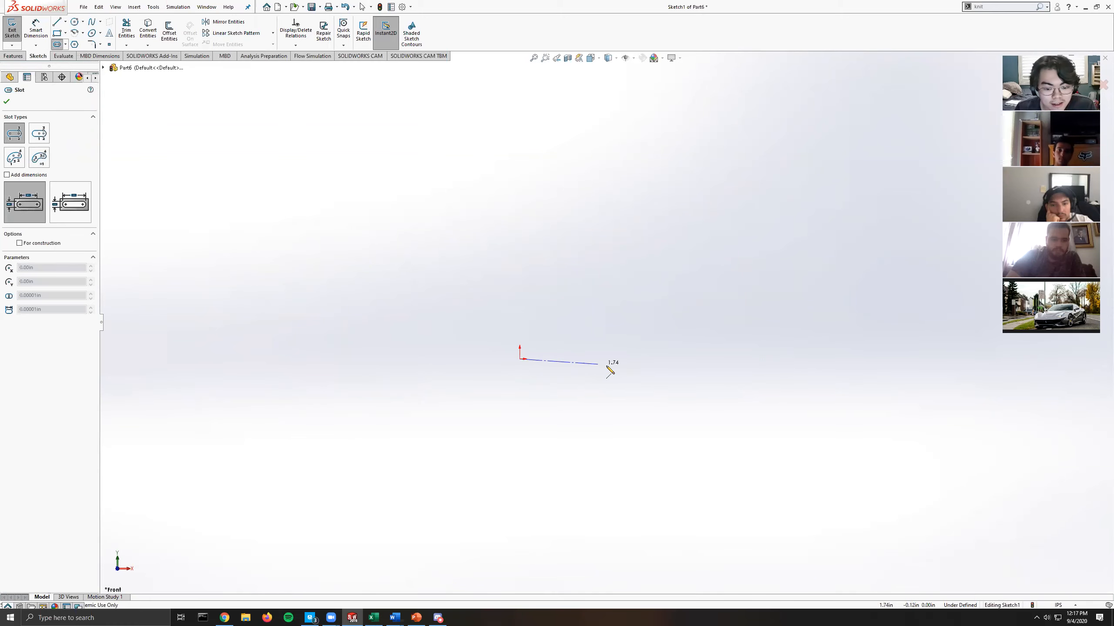
{"action": "left_click", "coordinate": [775, 359]}
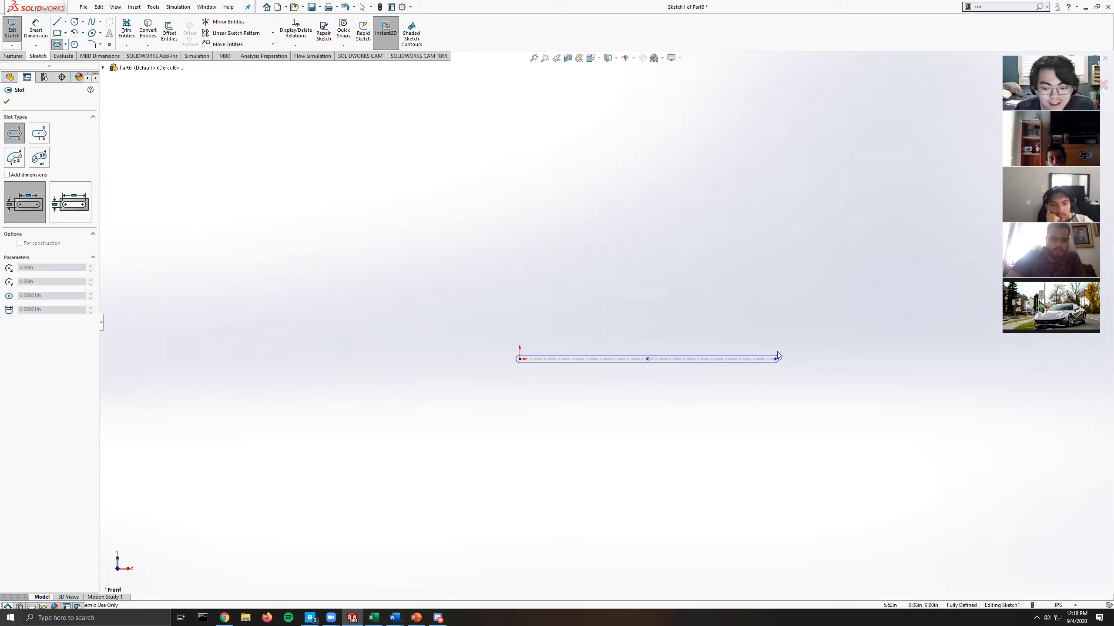
{"action": "left_click", "coordinate": [814, 309]}
{"action": "left_click", "coordinate": [819, 304]}
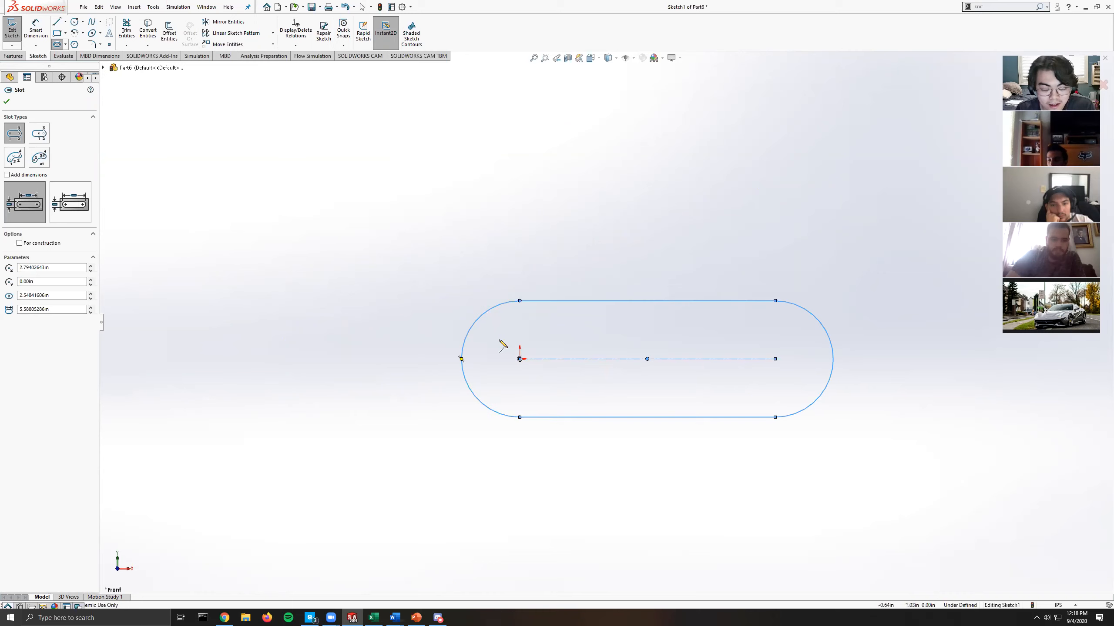
Trim away the slot's two straight sides and centerline with Power Trim, accepting that the slot entity is destroyed.
{"action": "left_click", "coordinate": [127, 31]}
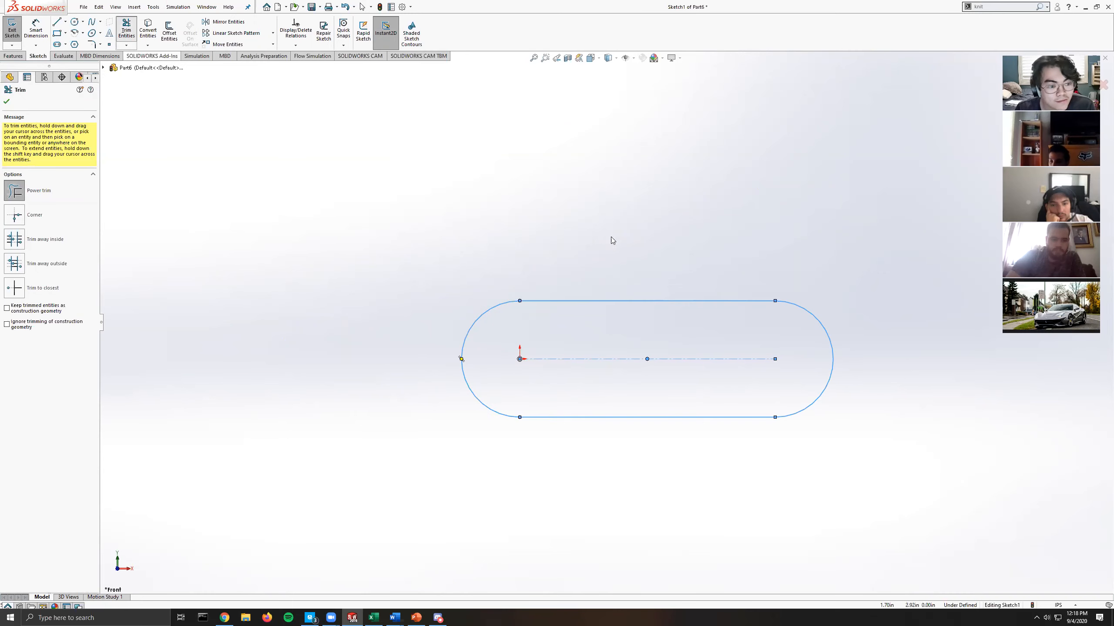
{"action": "left_click_drag", "start_coordinate": [654, 271], "coordinate": [645, 334]}
{"action": "left_click", "coordinate": [575, 309]}
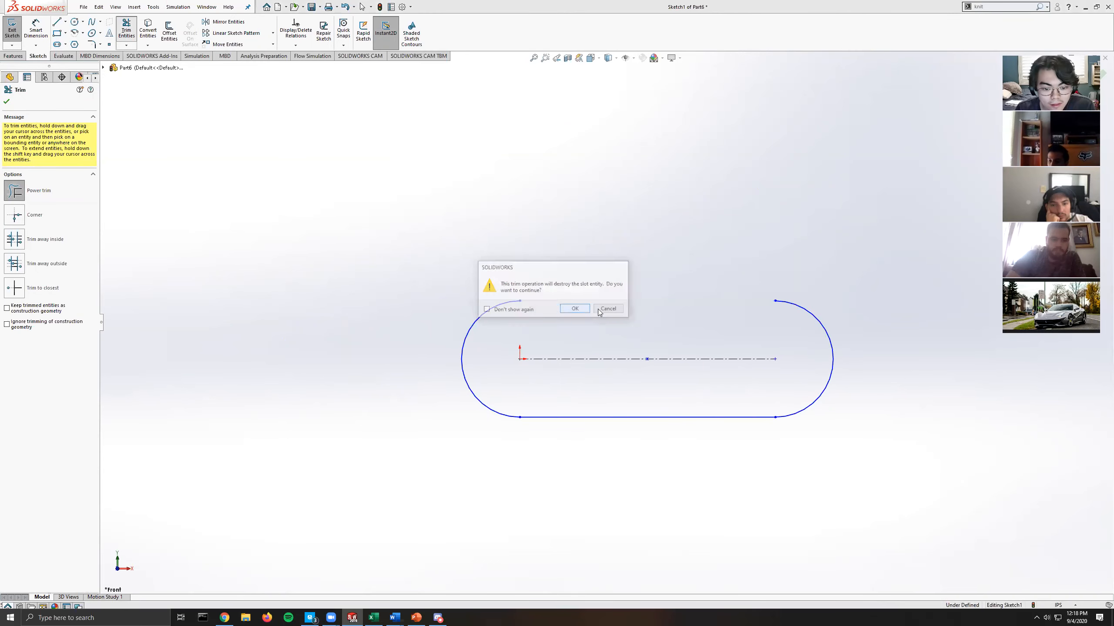
{"action": "left_click", "coordinate": [574, 309]}
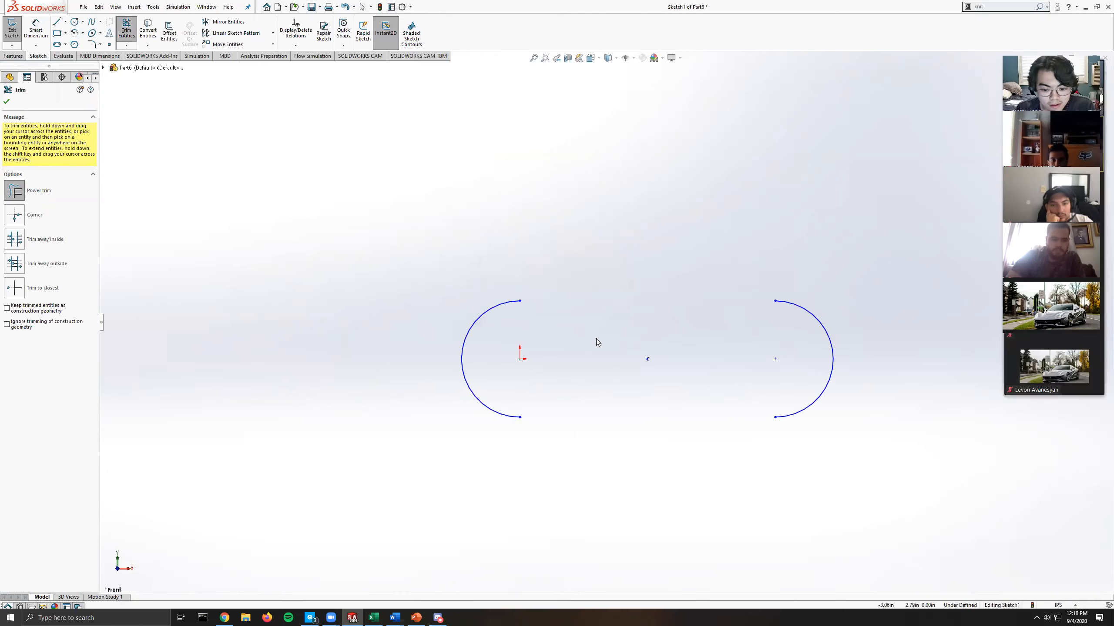
Box select the two remaining slot arcs with the leftover point and delete them.
{"action": "left_click", "coordinate": [127, 31]}
{"action": "left_click_drag", "start_coordinate": [371, 194], "coordinate": [881, 475]}
{"action": "right_click", "coordinate": [814, 313]}
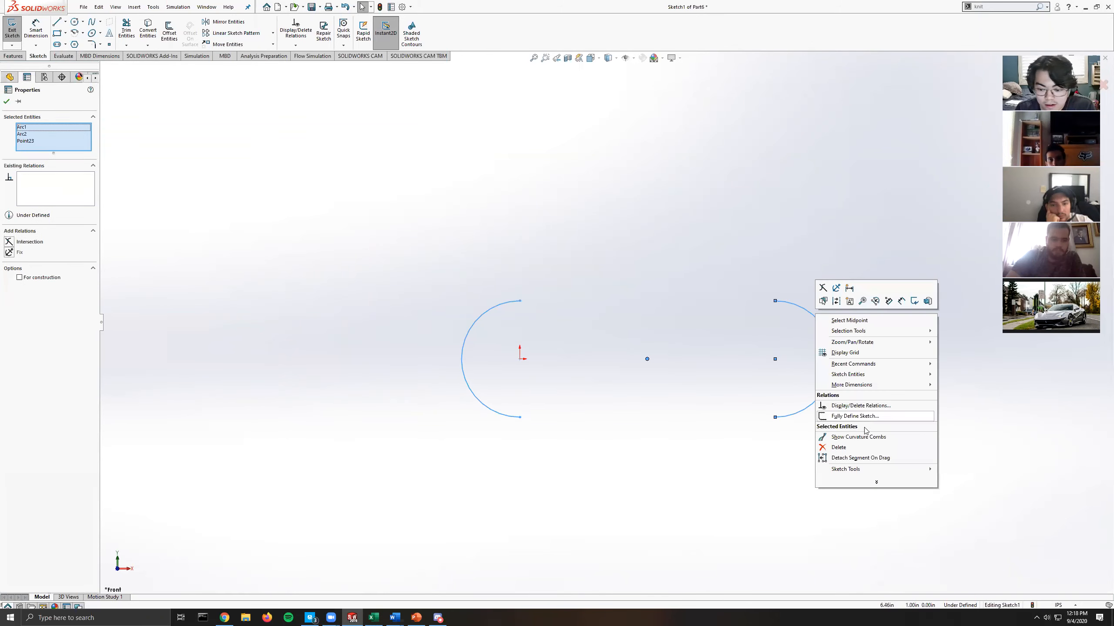
{"action": "left_click", "coordinate": [838, 448]}
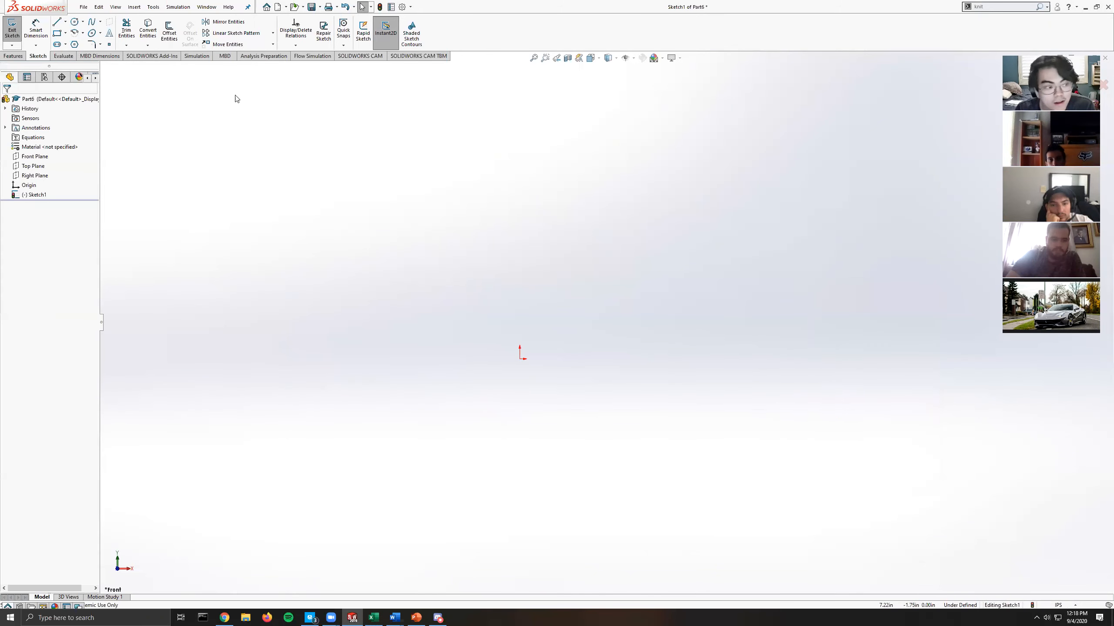
{"action": "left_click", "coordinate": [74, 45]}
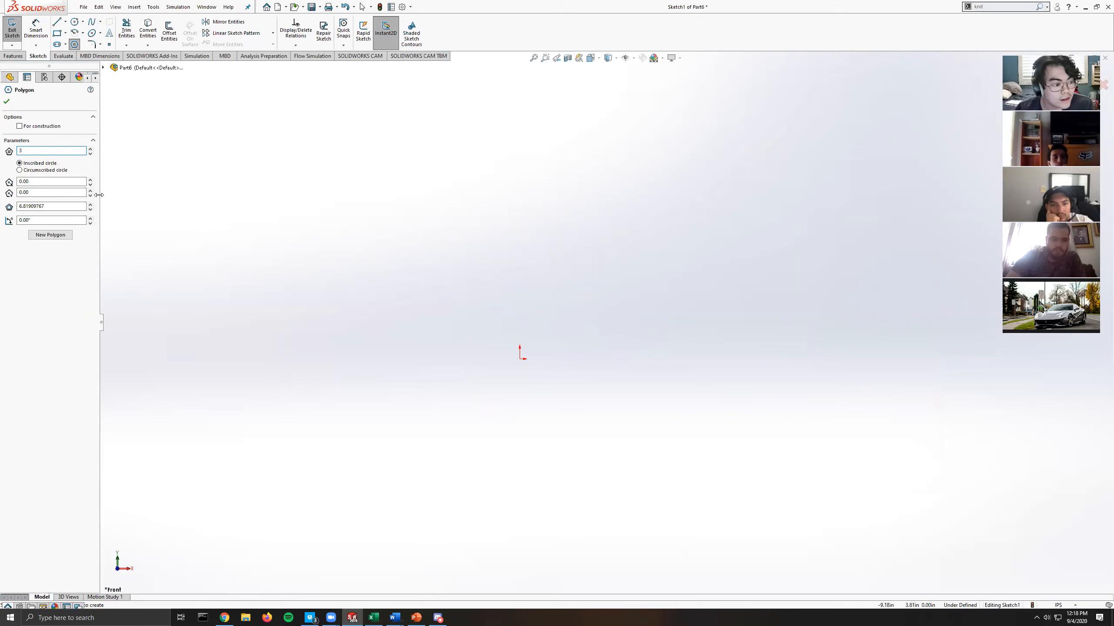
{"action": "left_click", "coordinate": [520, 359]}
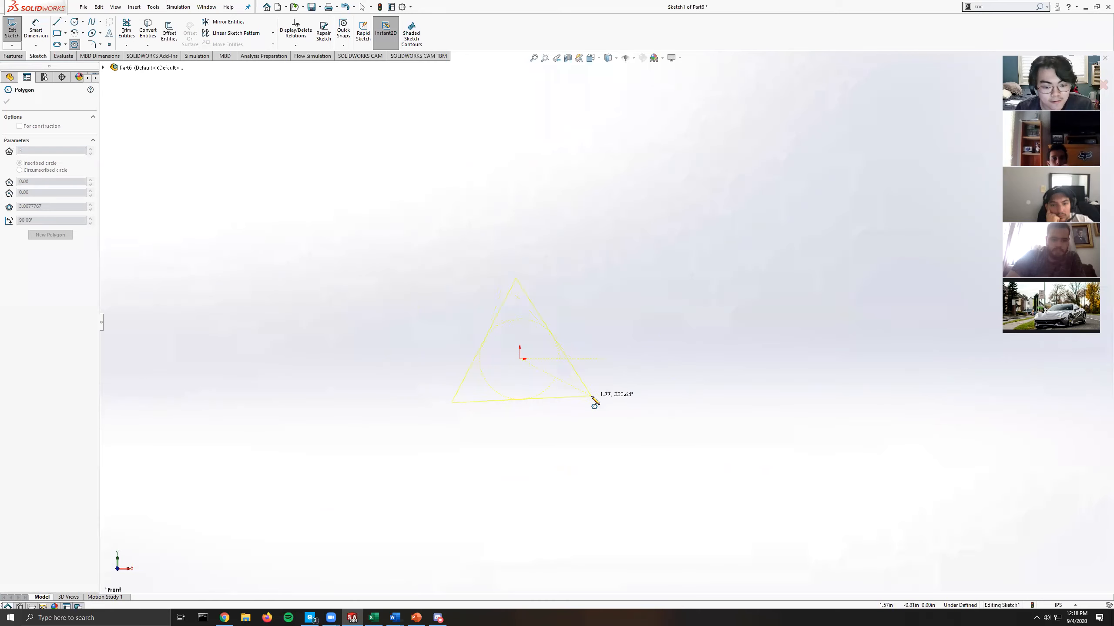
{"action": "key", "text": "Escape"}
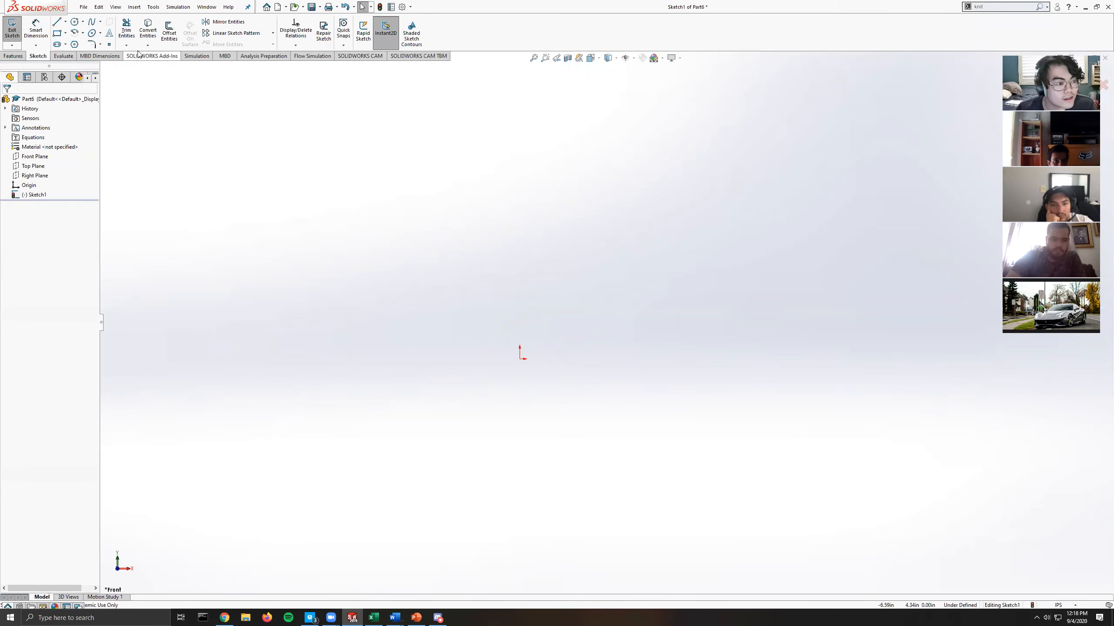
Draw a corner rectangle from the origin, extending about 5.69 in to the right and 5.64 in up.
{"action": "left_click", "coordinate": [58, 34]}
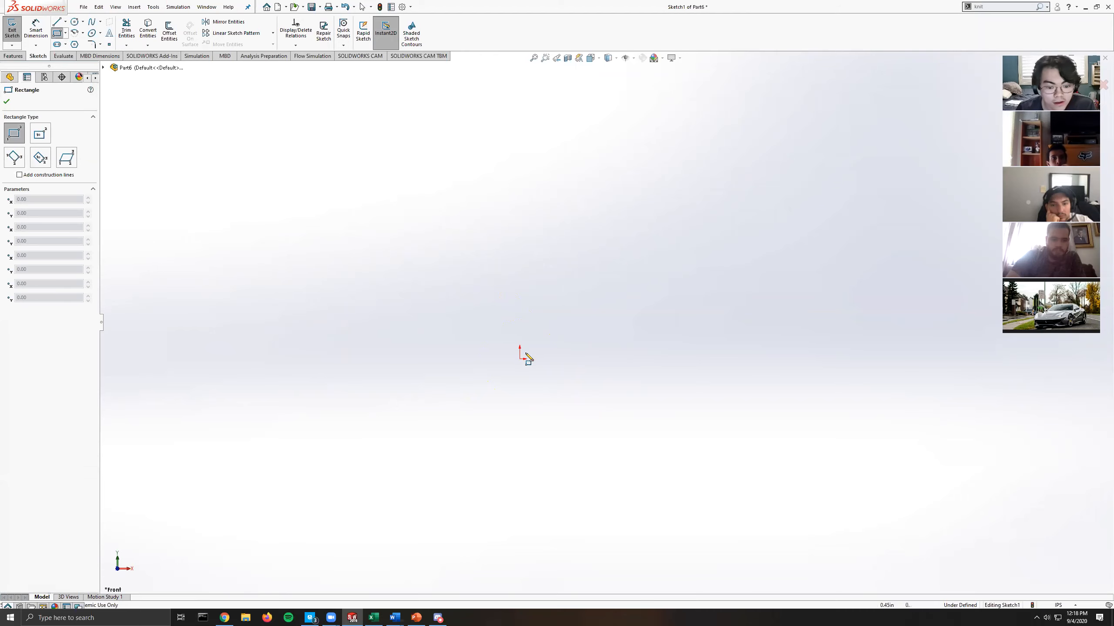
{"action": "mouse_move", "coordinate": [519, 358]}
{"action": "left_mouse_down"}
{"action": "mouse_move", "coordinate": [718, 192]}
{"action": "mouse_move", "coordinate": [780, 101]}
{"action": "left_mouse_up"}
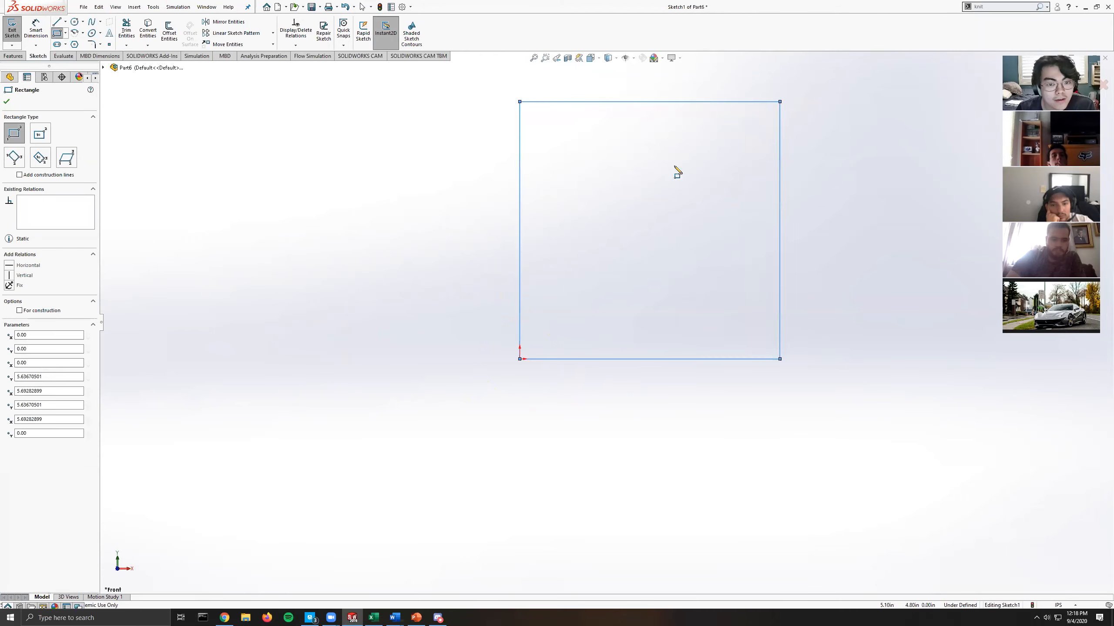
{"action": "left_click", "coordinate": [127, 30]}
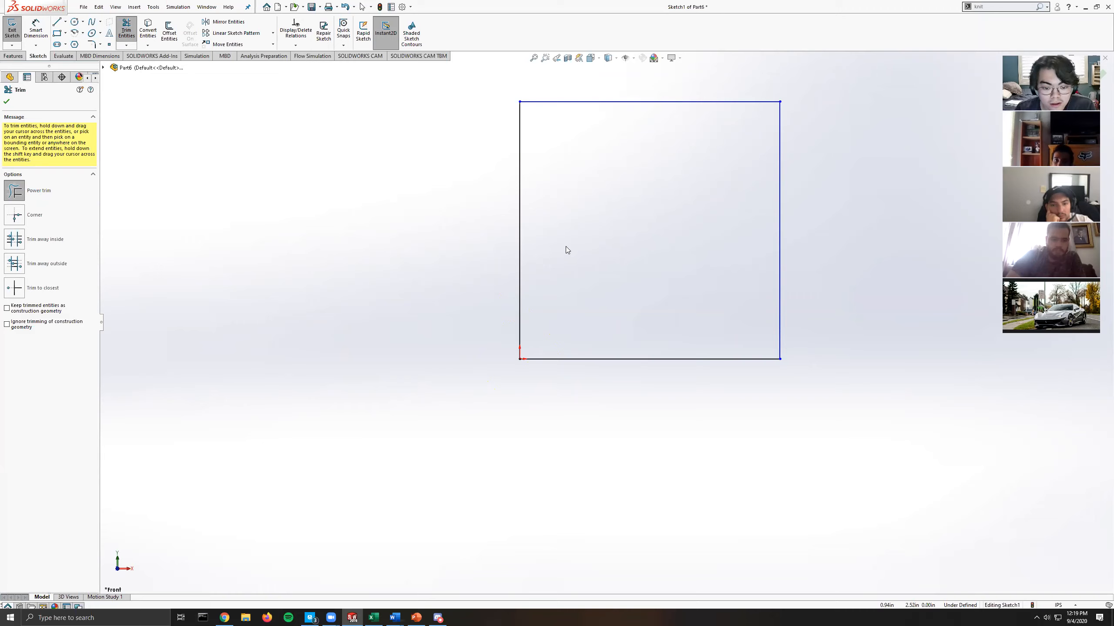
{"action": "scroll", "coordinate": [557, 227], "scroll_direction": "up", "scroll_amount": 4}
{"action": "scroll", "coordinate": [567, 228], "scroll_direction": "down", "scroll_amount": 4}
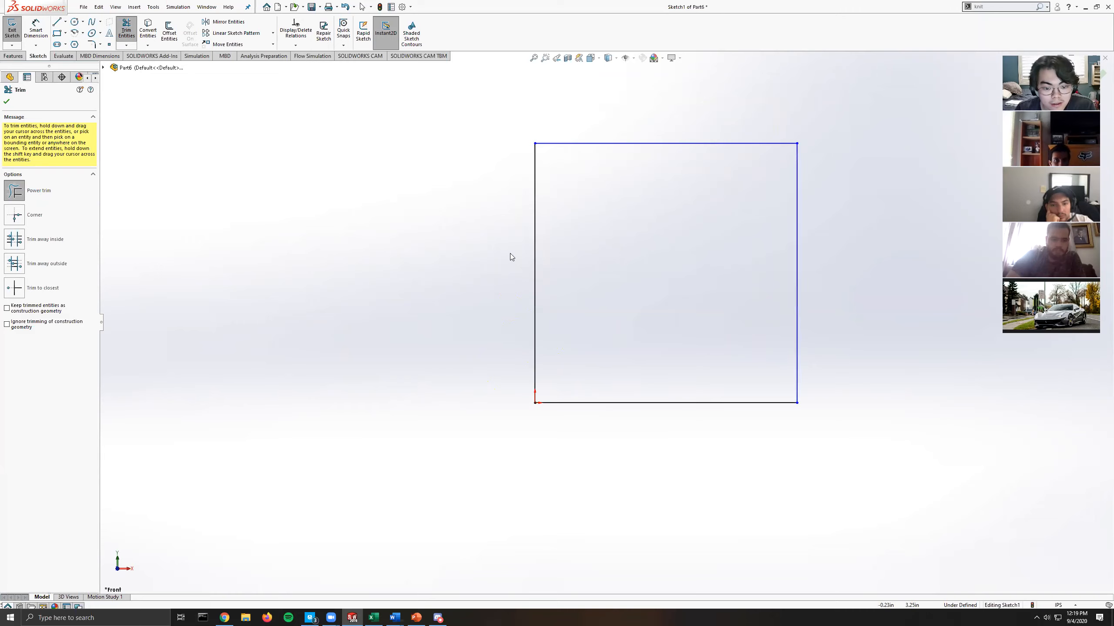
Draw a second rectangle about 6.80 in wide and 5.64 in high against the first one's left side, and trim away the shared edge.
{"action": "left_click", "coordinate": [57, 33]}
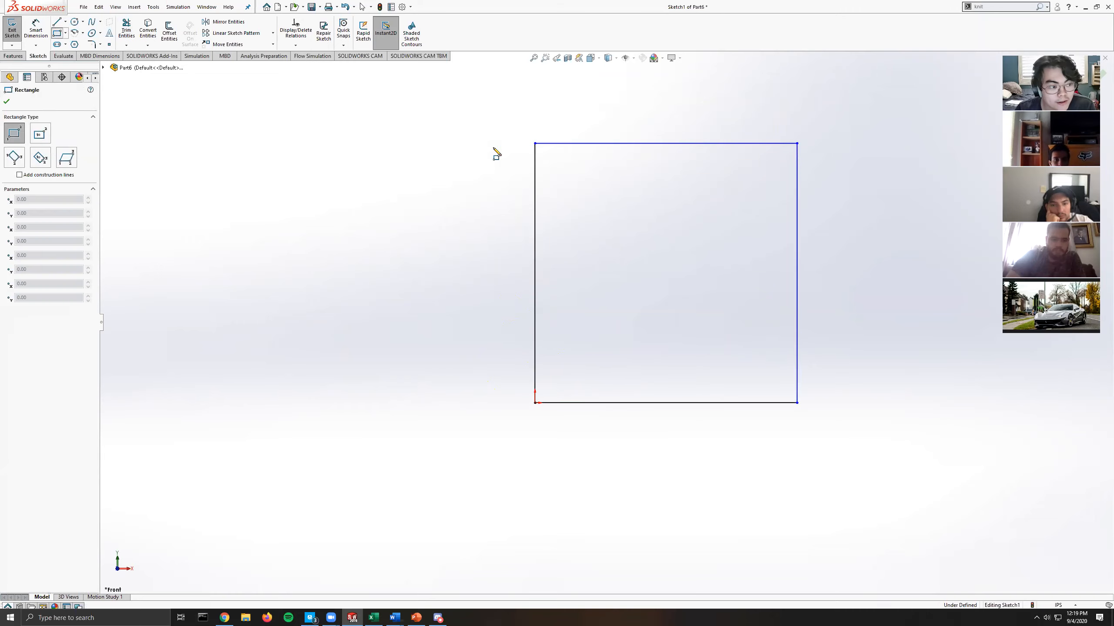
{"action": "left_click", "coordinate": [536, 144]}
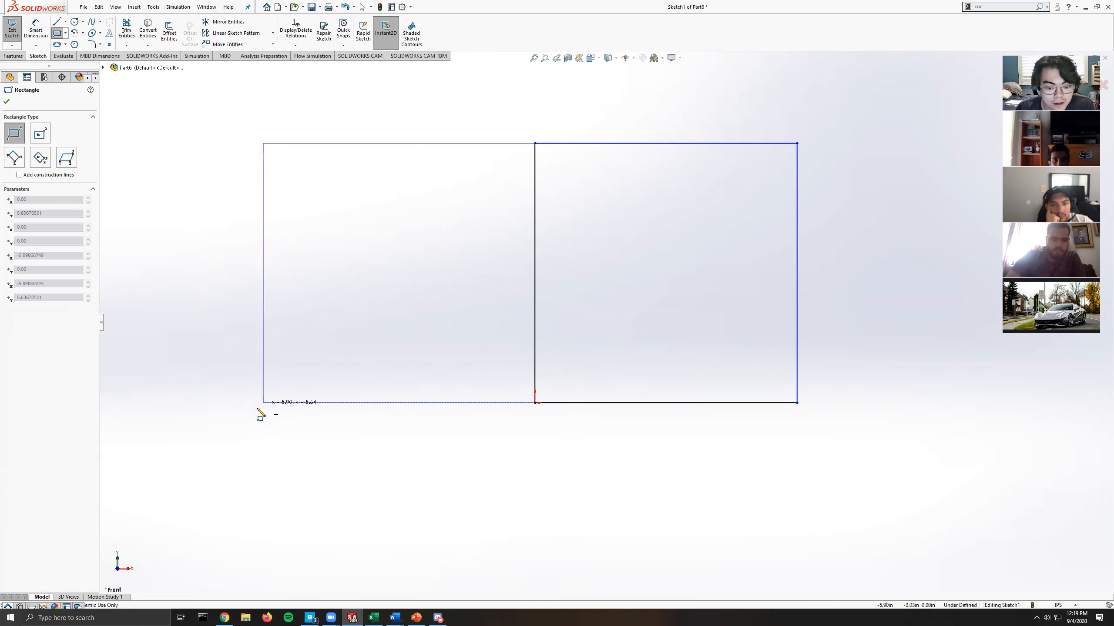
{"action": "left_click", "coordinate": [222, 403]}
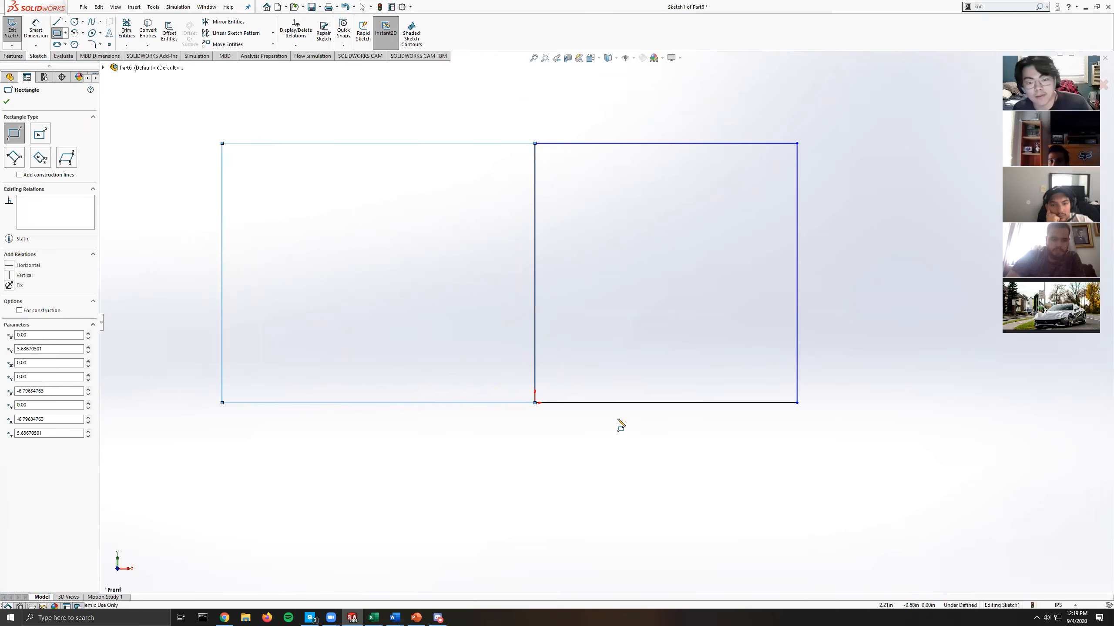
{"action": "key", "text": "Escape"}
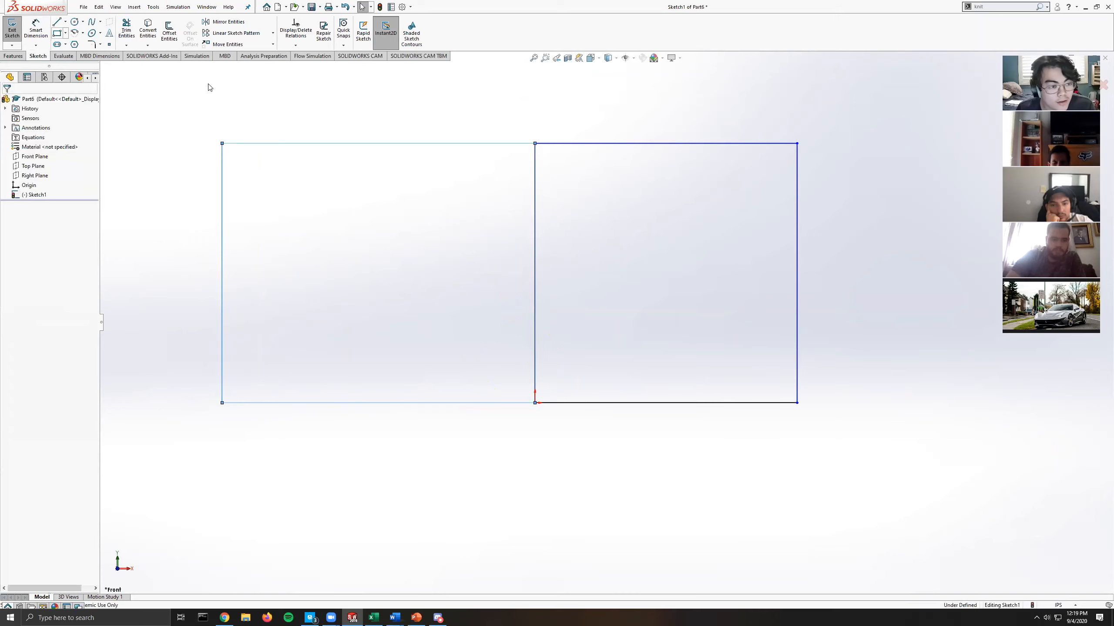
{"action": "left_click", "coordinate": [127, 29]}
{"action": "mouse_move", "coordinate": [619, 215]}
{"action": "left_mouse_down"}
{"action": "mouse_move", "coordinate": [508, 224]}
{"action": "mouse_move", "coordinate": [530, 222]}
{"action": "left_mouse_up"}
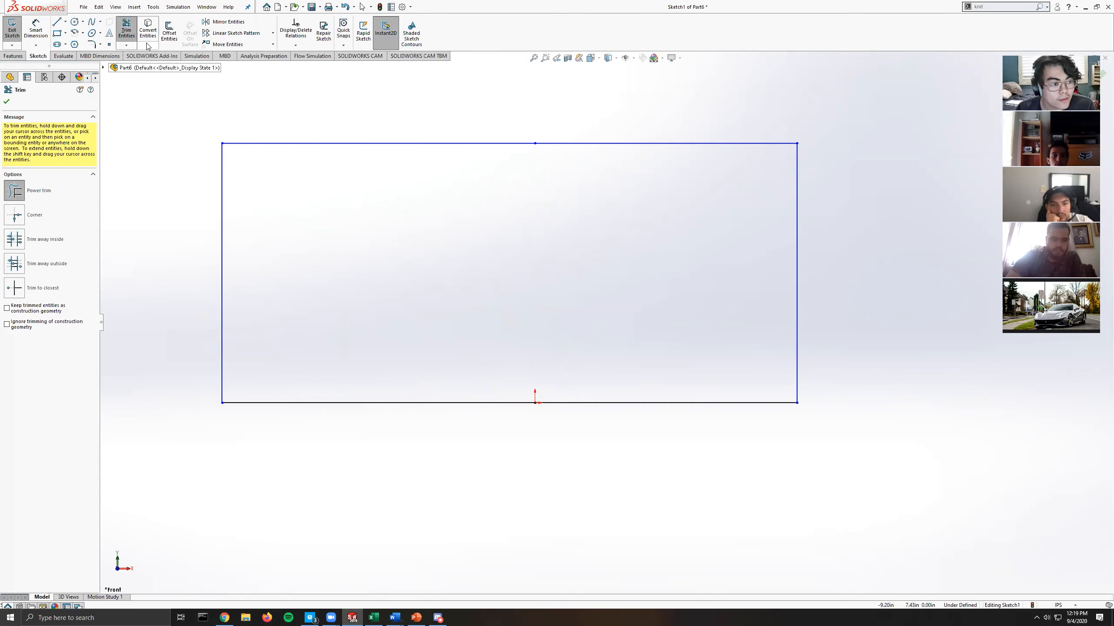
Offset the whole combined rectangle outline inward by 0.5 in, with the chain selected and the direction reversed.
{"action": "left_click", "coordinate": [168, 35]}
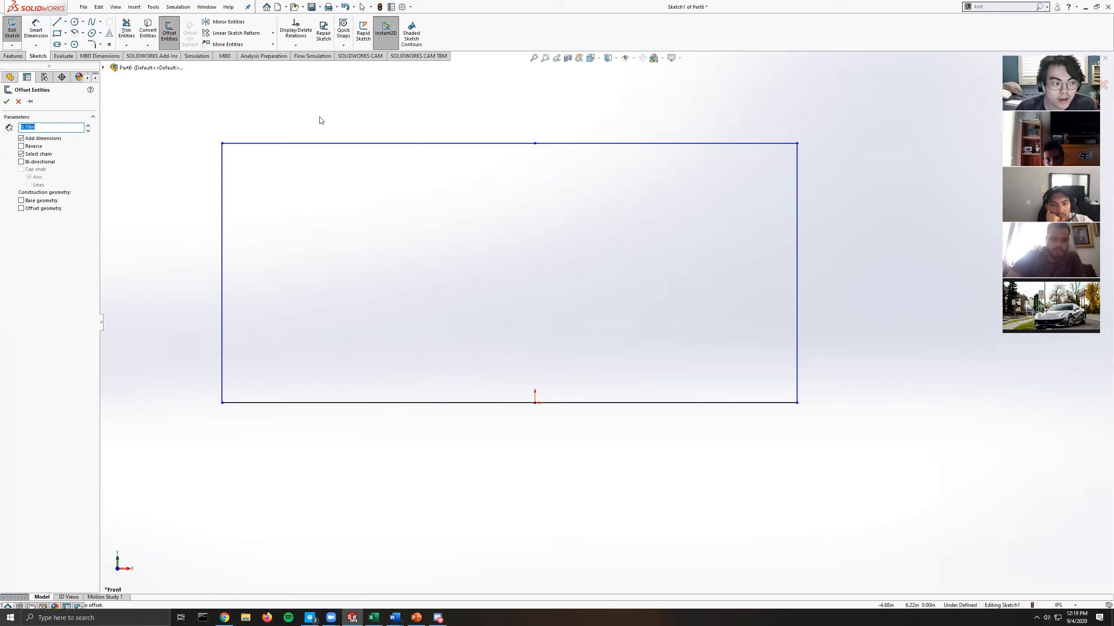
{"action": "left_click", "coordinate": [345, 144]}
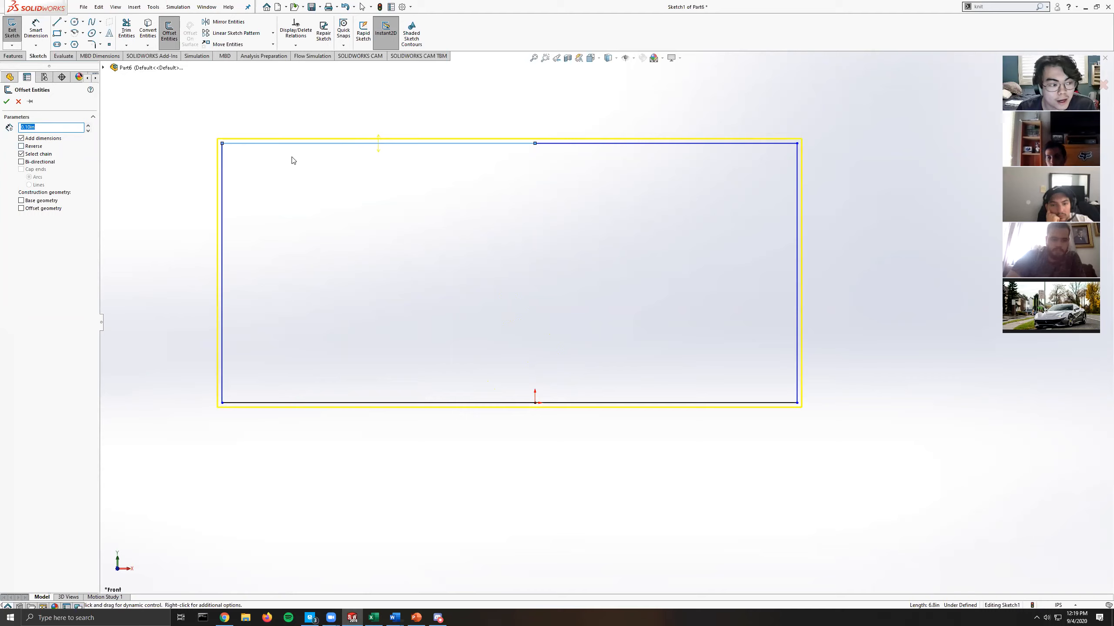
{"action": "type", "text": ".5"}
{"action": "key", "text": "Return"}
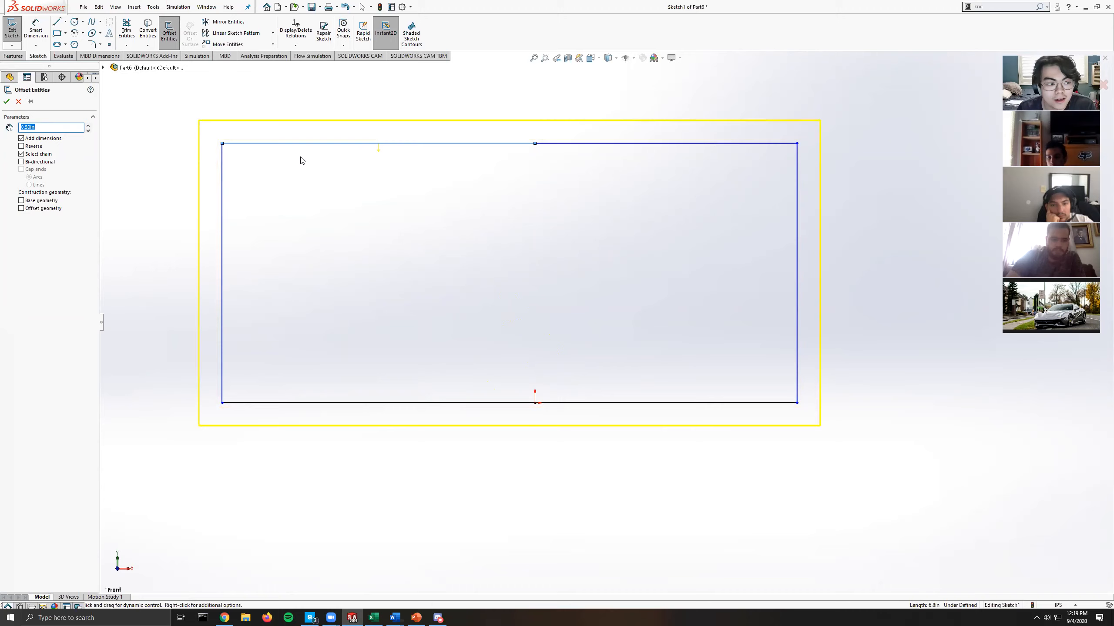
{"action": "left_click", "coordinate": [38, 147]}
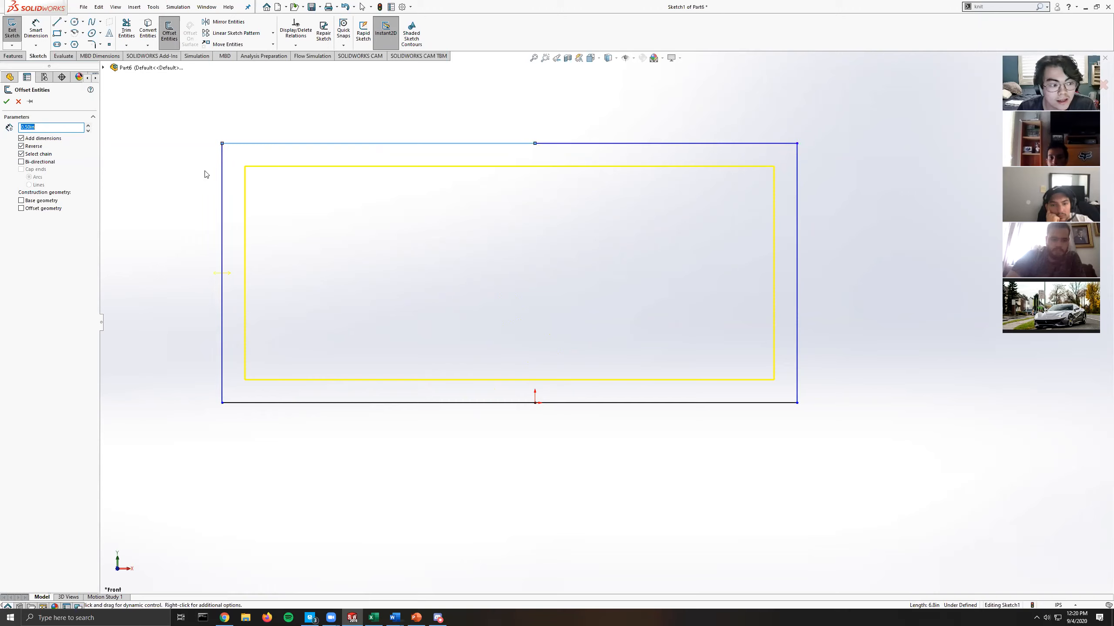
{"action": "left_click", "coordinate": [28, 155]}
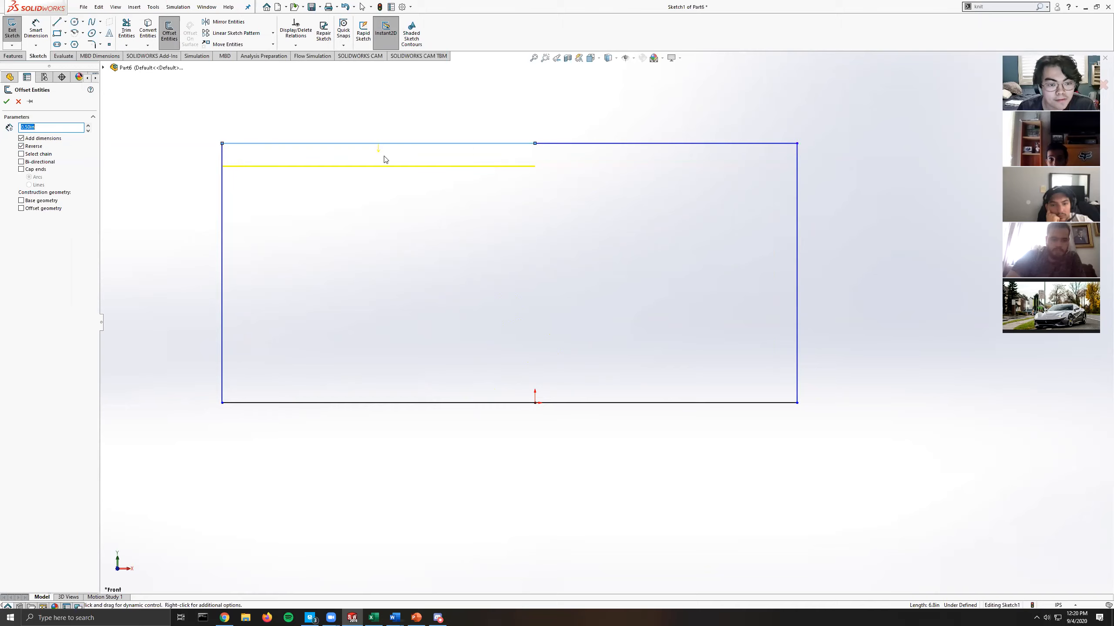
{"action": "left_click", "coordinate": [21, 154]}
{"action": "left_click", "coordinate": [6, 103]}
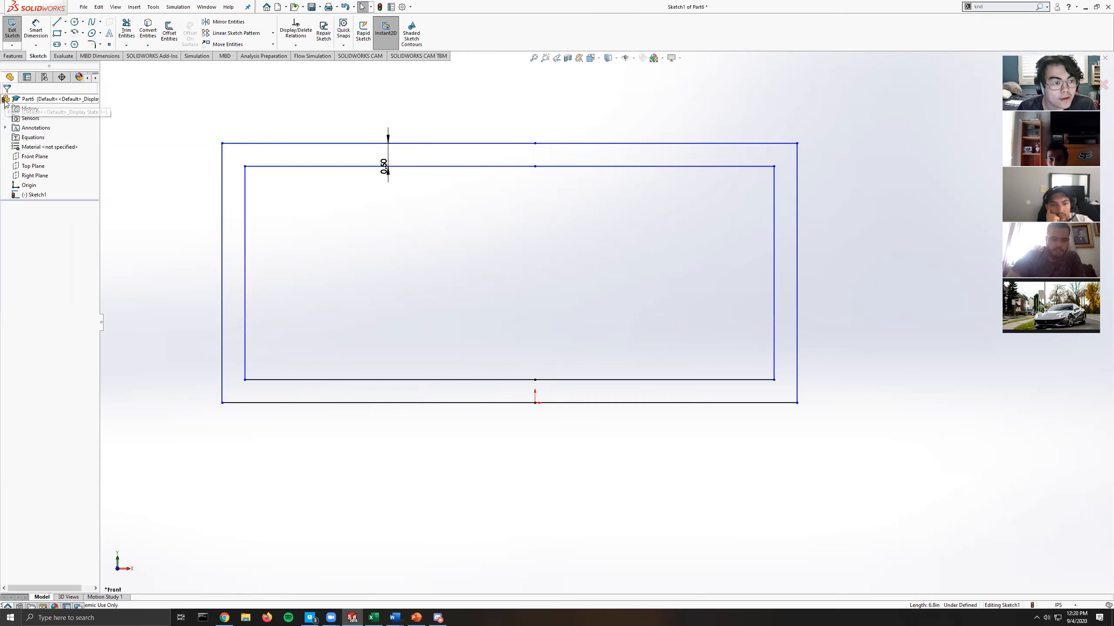
Draw a center-point circle with a radius of about 3.79 in to the left of the nested rectangles.
{"action": "scroll", "coordinate": [631, 272], "scroll_direction": "up", "scroll_amount": 2}
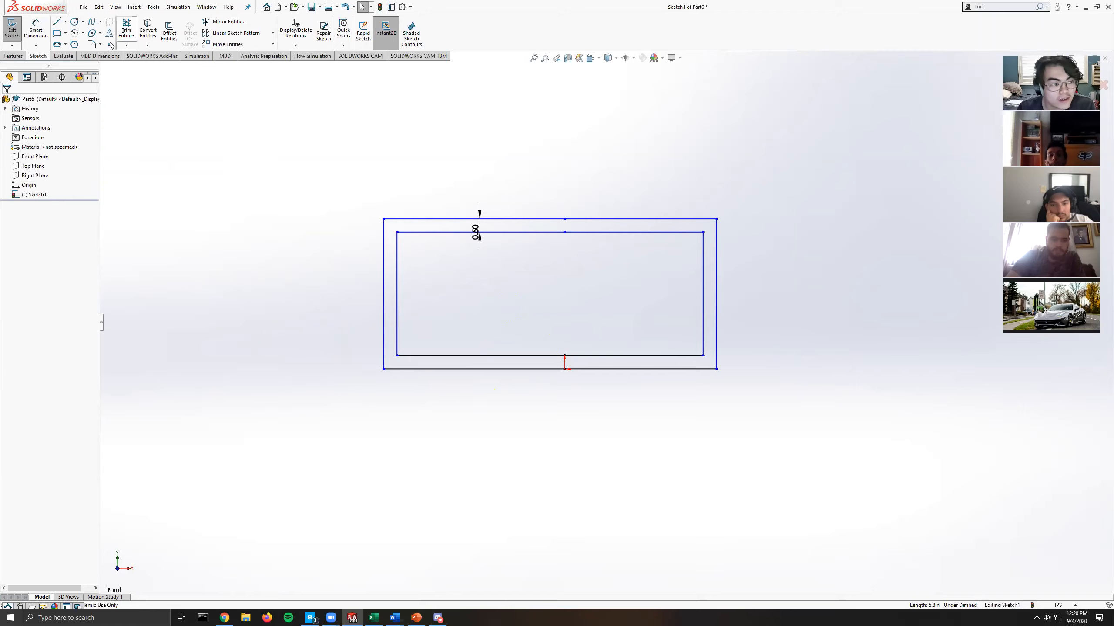
{"action": "left_click", "coordinate": [74, 21]}
{"action": "left_click", "coordinate": [240, 266]}
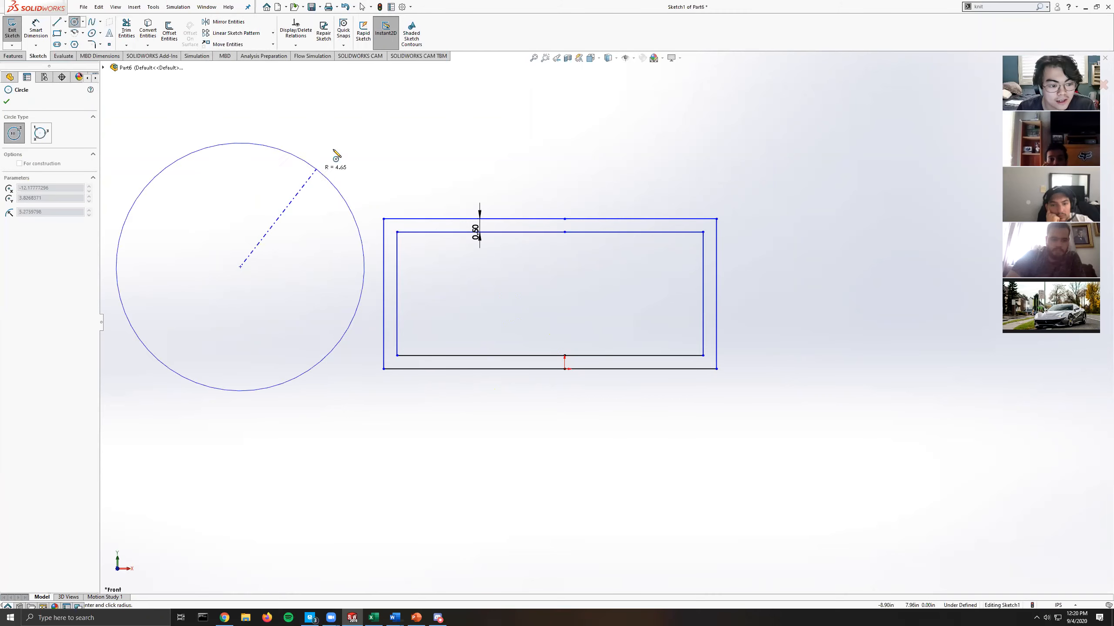
{"action": "left_click", "coordinate": [304, 189]}
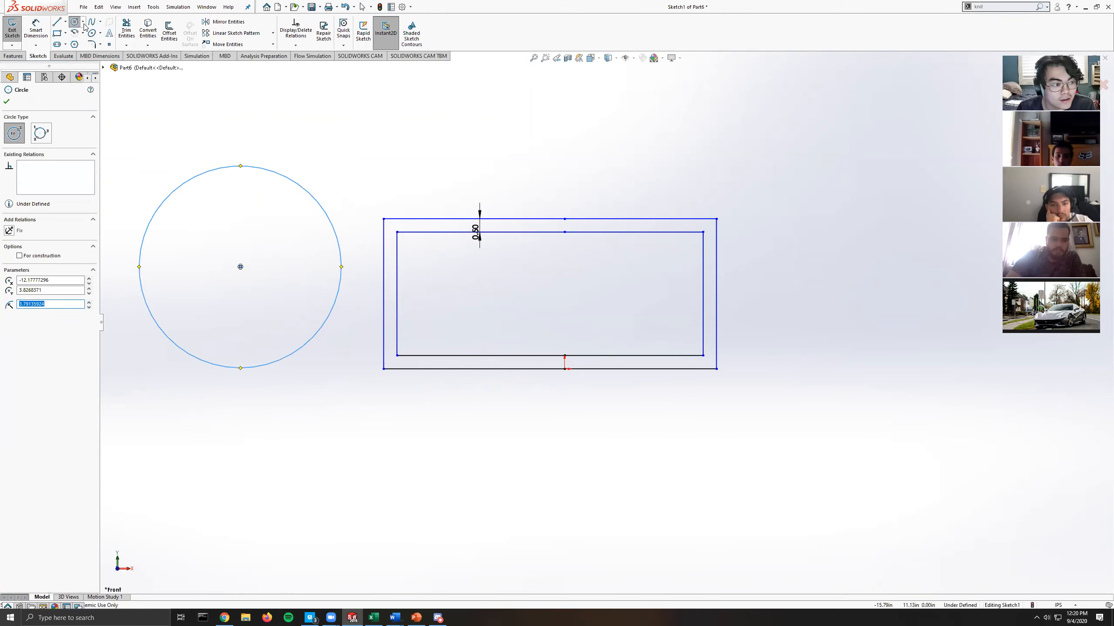
Draw a vertical centerline from the origin up through the nested rectangles, ending above their upper edges.
{"action": "left_click", "coordinate": [65, 22]}
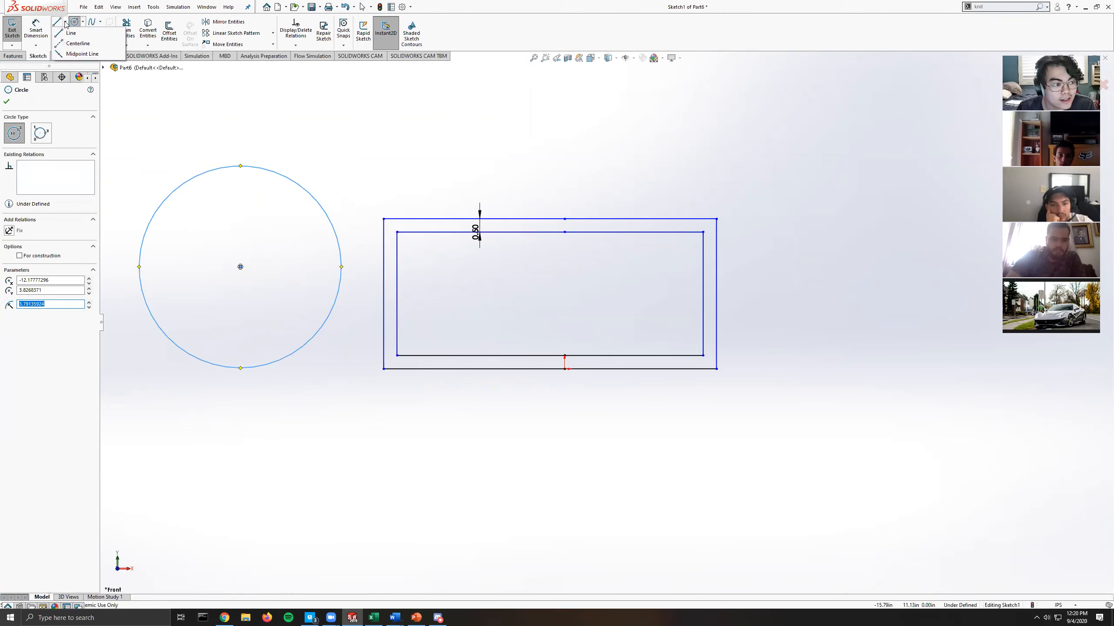
{"action": "left_click", "coordinate": [70, 43]}
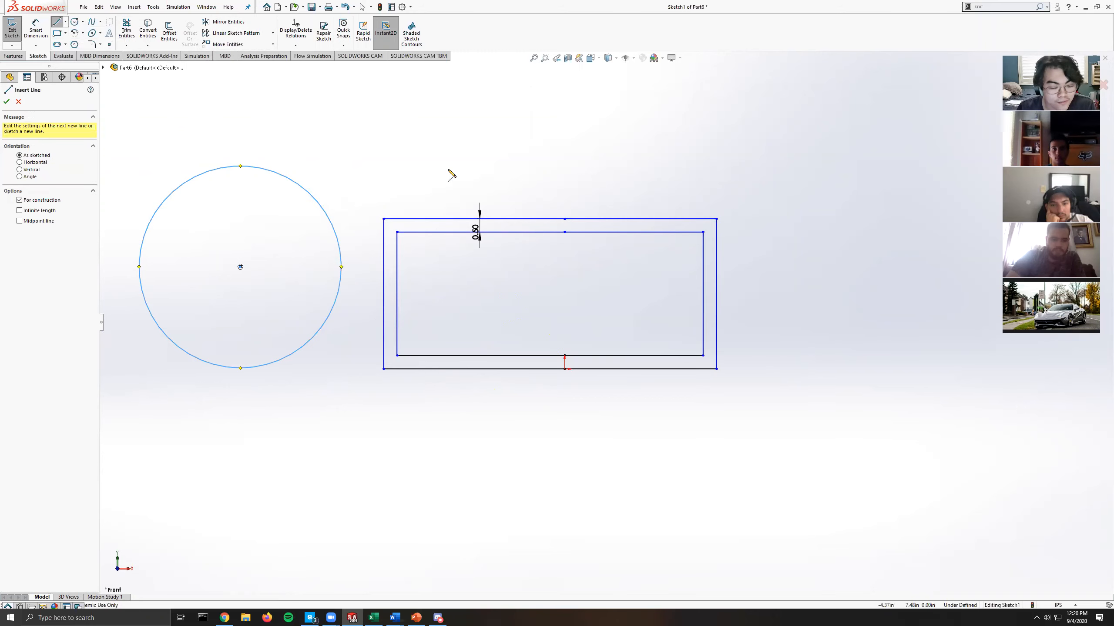
{"action": "left_click", "coordinate": [565, 368]}
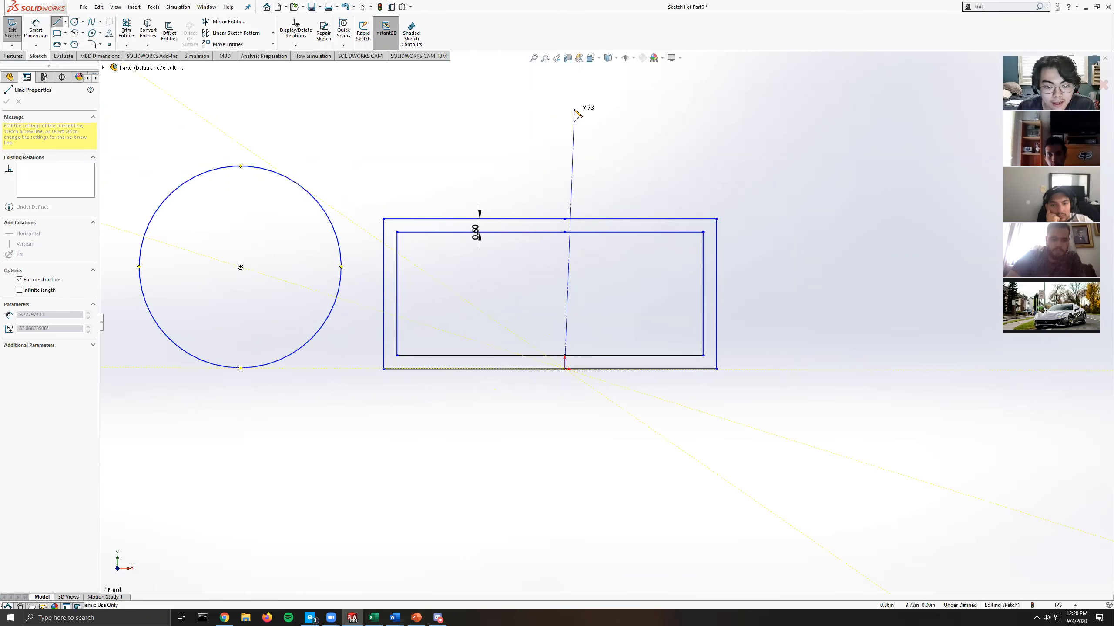
{"action": "left_click", "coordinate": [565, 93]}
{"action": "key", "text": "Escape"}
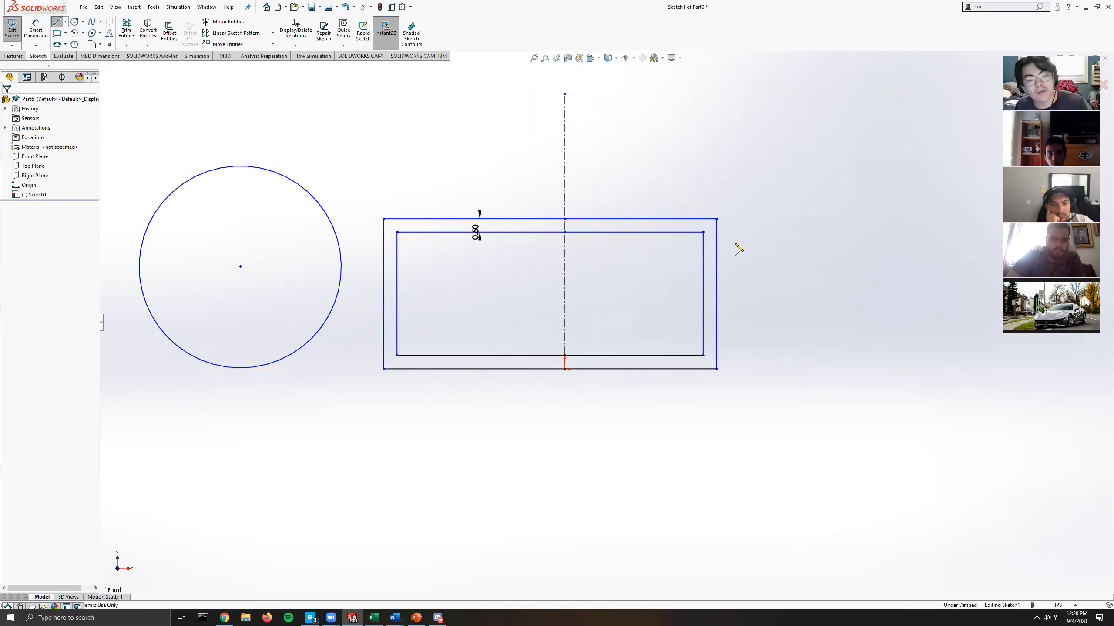
Mirror a copy of the circle about the vertical centerline to the other side of the nested rectangles.
{"action": "left_click", "coordinate": [253, 24]}
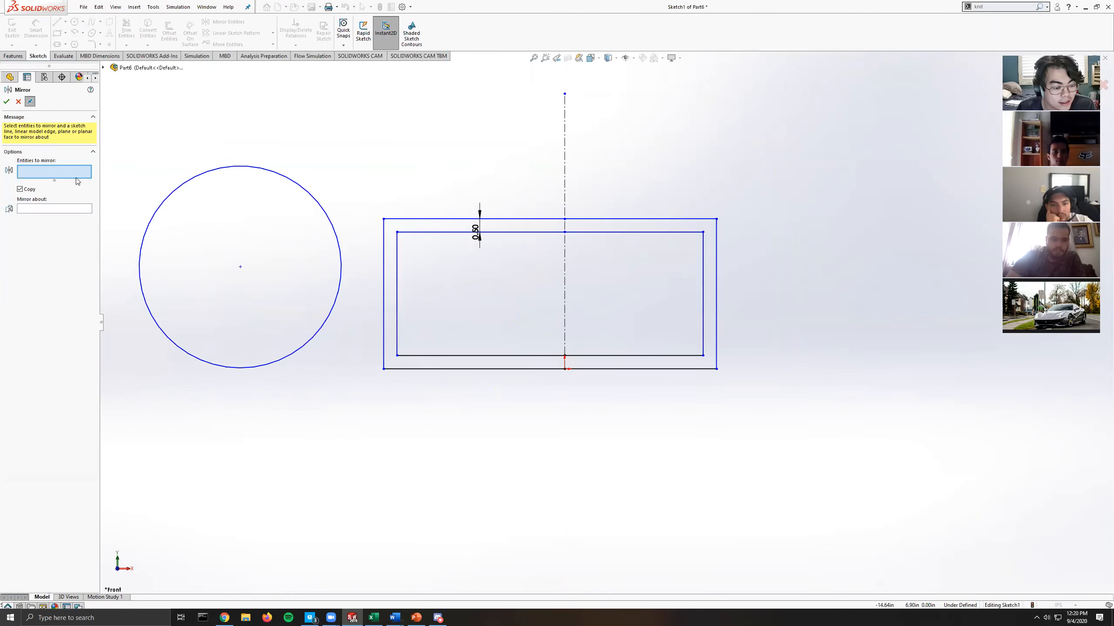
{"action": "left_click", "coordinate": [169, 195]}
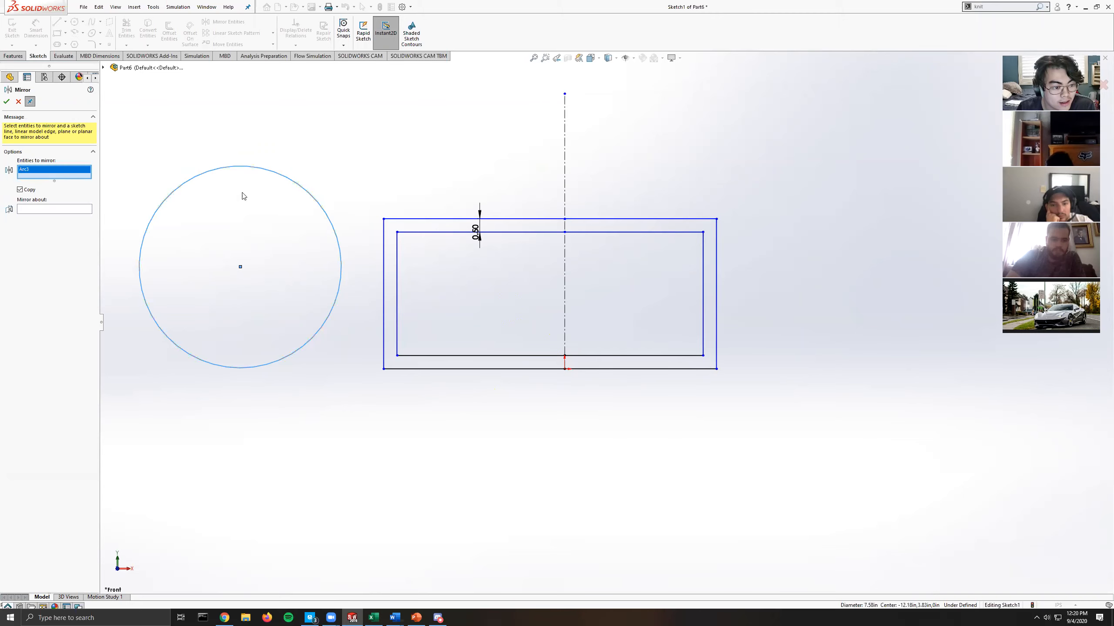
{"action": "left_click", "coordinate": [76, 210]}
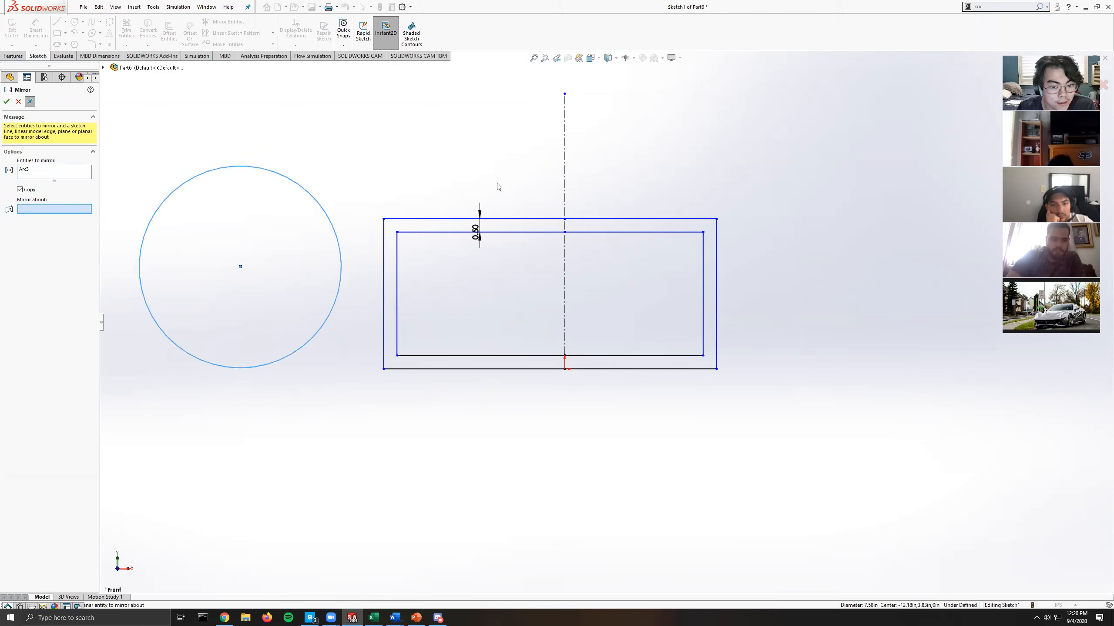
{"action": "left_click", "coordinate": [565, 187]}
{"action": "key", "text": "f"}
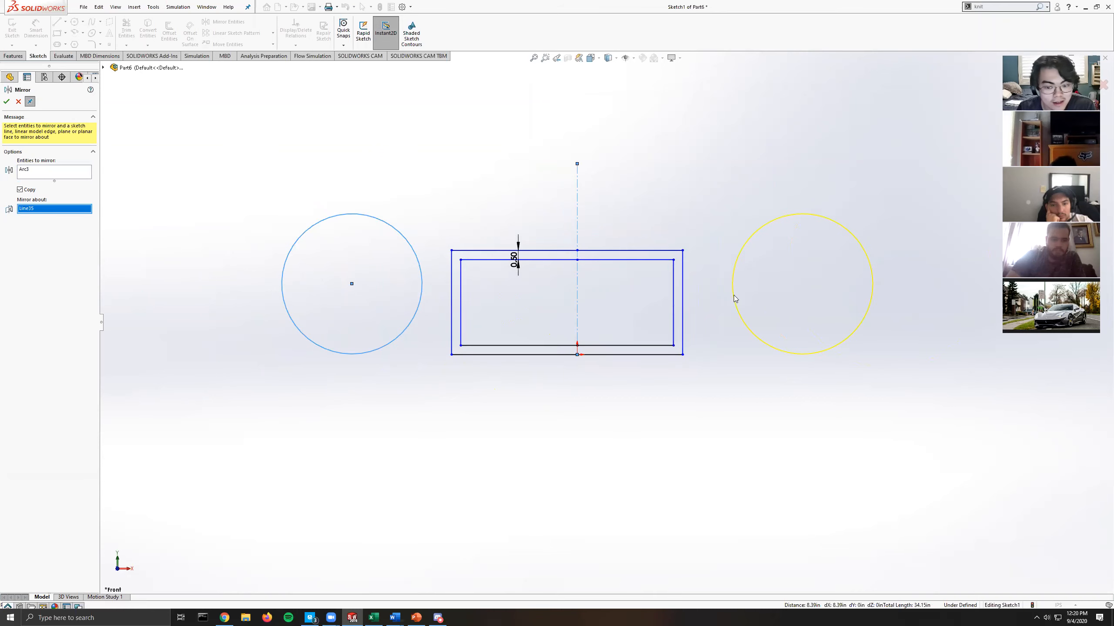
{"action": "left_click", "coordinate": [6, 101]}
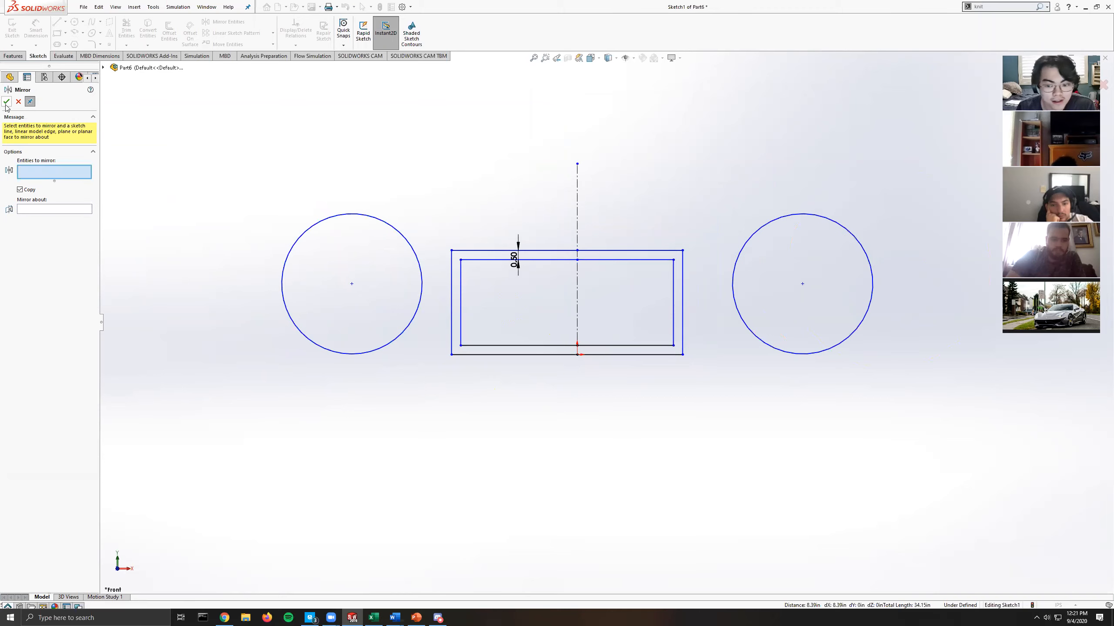
{"action": "left_click", "coordinate": [6, 101]}
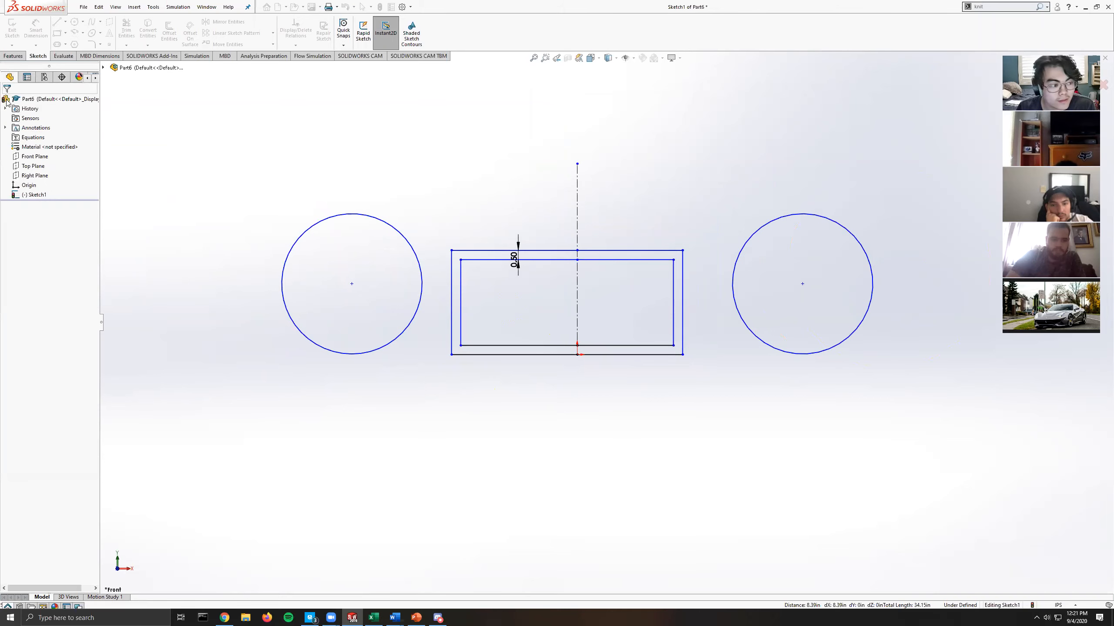
Draw a small corner rectangle about 0.91 in wide and 0.82 in high above the original circle.
{"action": "scroll", "coordinate": [631, 269], "scroll_direction": "down", "scroll_amount": 2}
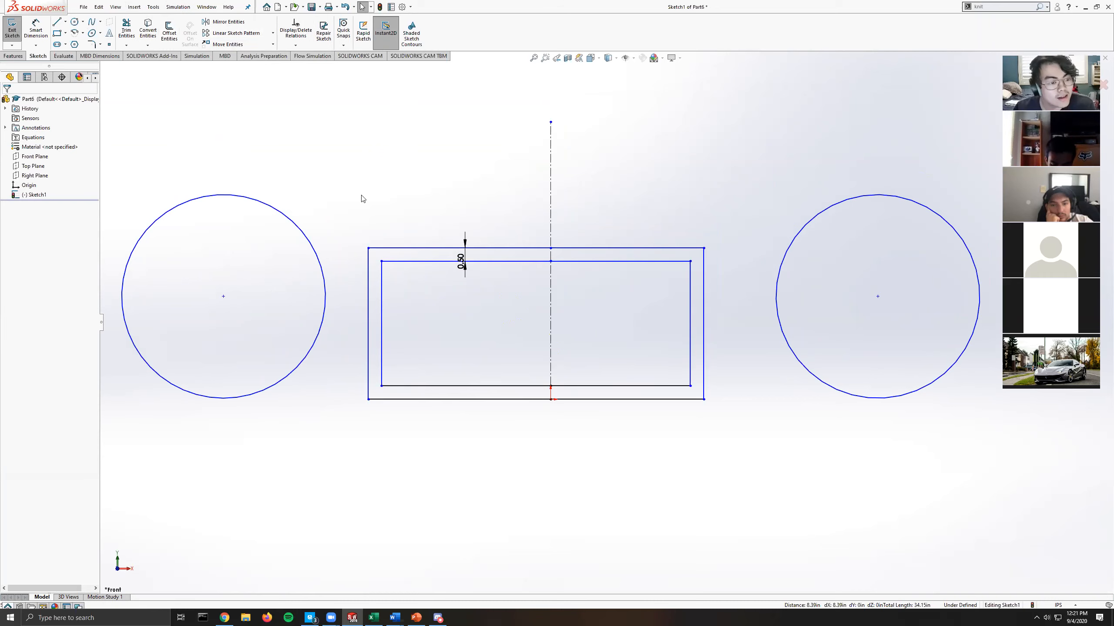
{"action": "scroll", "coordinate": [570, 306], "scroll_direction": "up", "scroll_amount": 1}
{"action": "scroll", "coordinate": [570, 305], "scroll_direction": "up", "scroll_amount": 1}
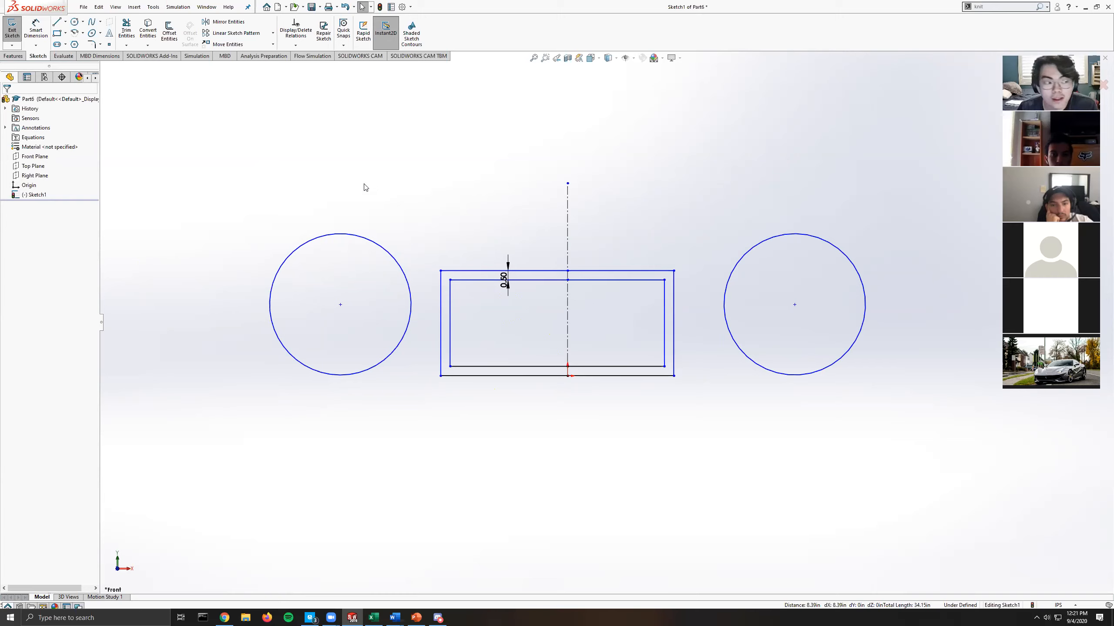
{"action": "left_click", "coordinate": [57, 34]}
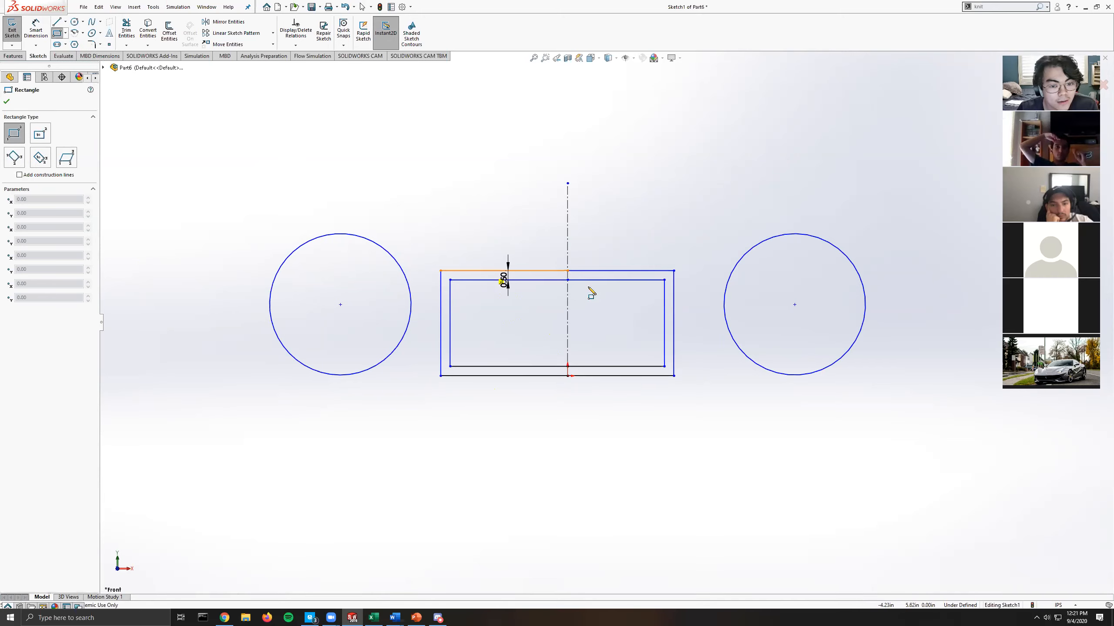
{"action": "left_click", "coordinate": [307, 130]}
{"action": "left_click", "coordinate": [325, 145]}
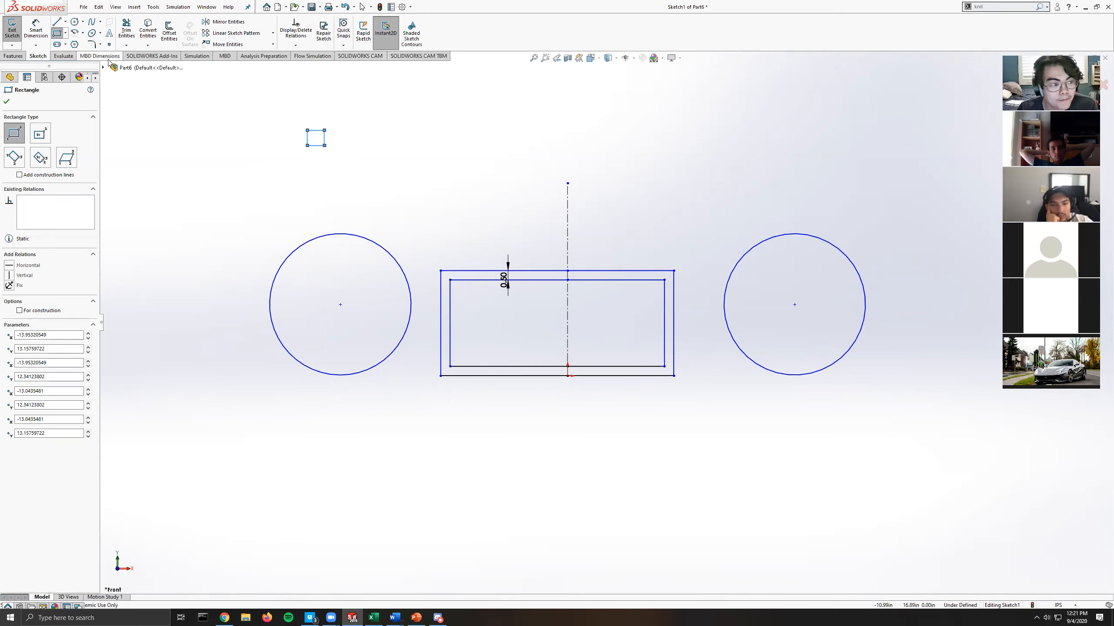
{"action": "key", "text": "Escape"}
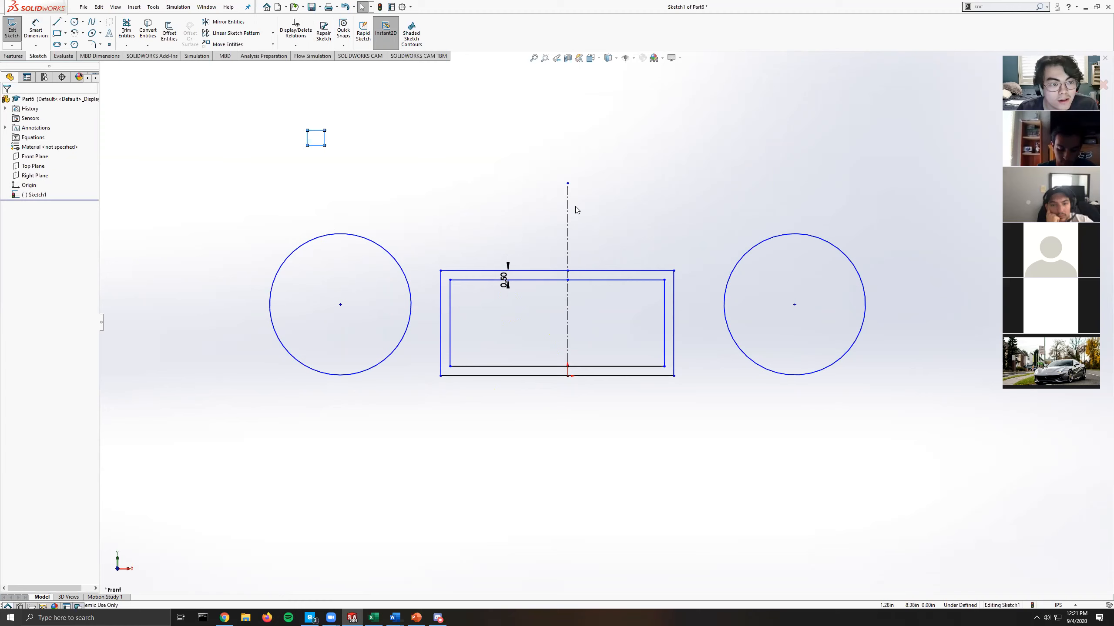
Set up a mirror of the small rectangle's four lines, trying the outer rectangle's left edge as the mirror line.
{"action": "left_click", "coordinate": [227, 21]}
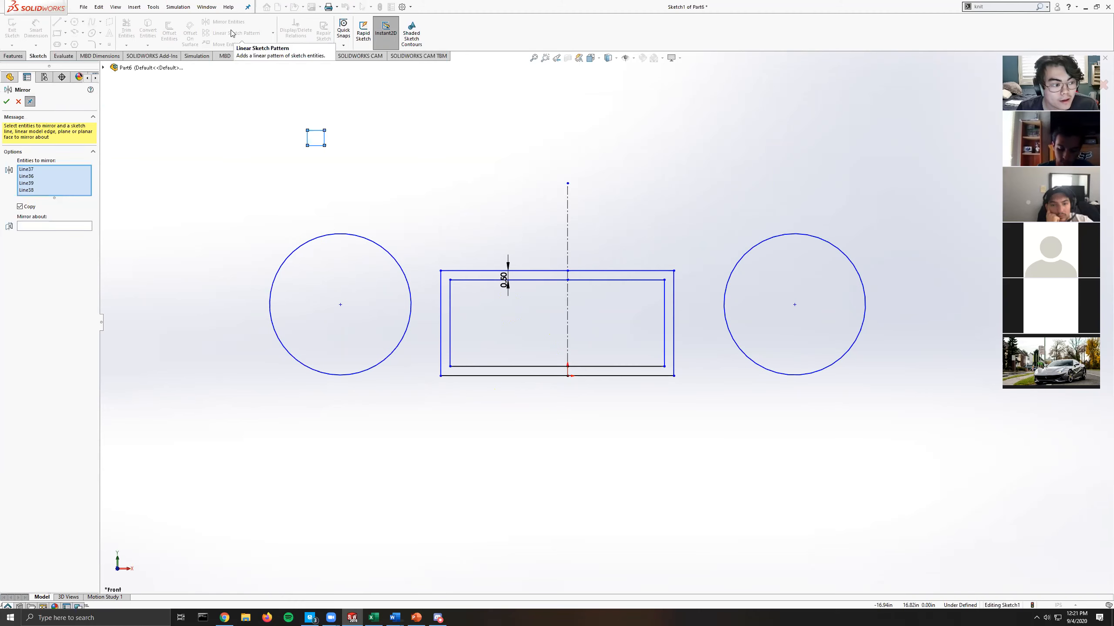
{"action": "right_click", "coordinate": [52, 177]}
{"action": "left_click", "coordinate": [45, 204]}
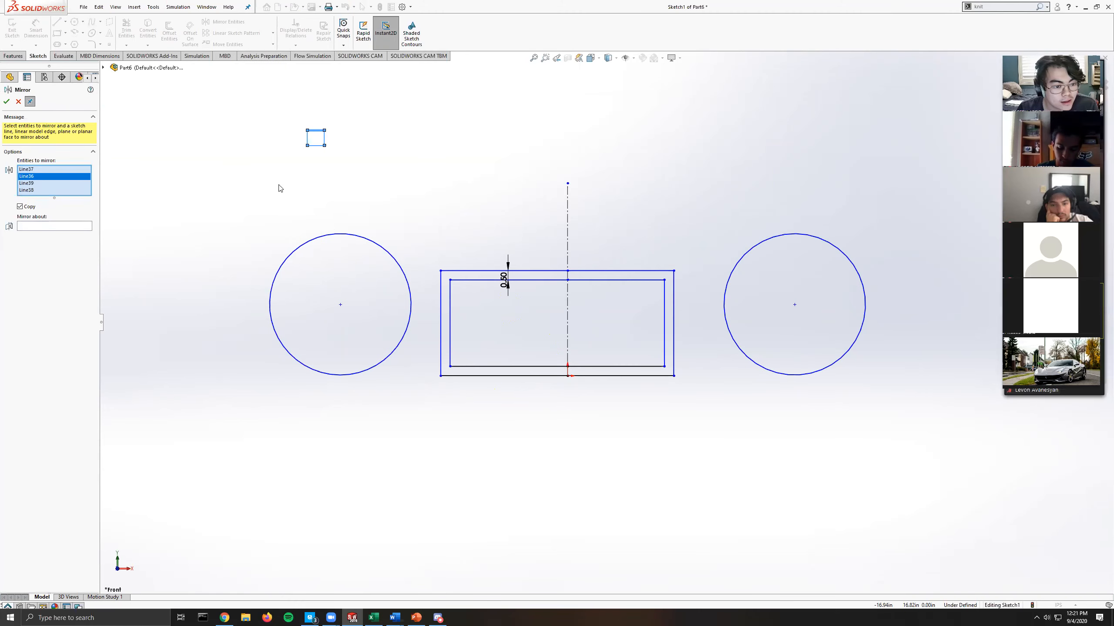
{"action": "scroll", "coordinate": [312, 139], "scroll_direction": "down", "scroll_amount": 3}
{"action": "scroll", "coordinate": [374, 163], "scroll_direction": "down", "scroll_amount": 1}
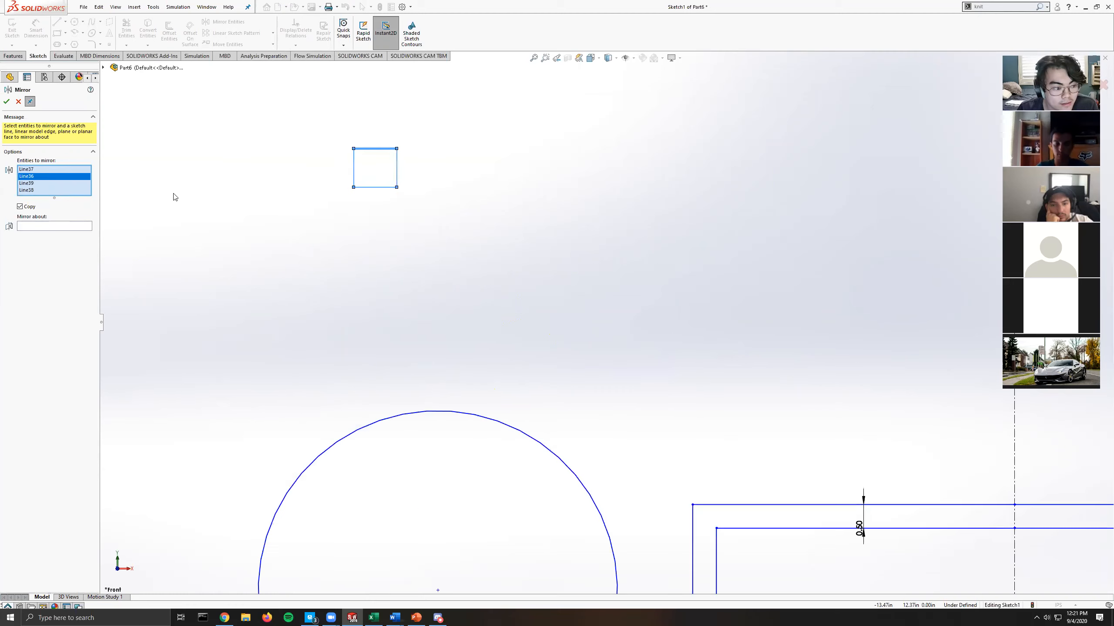
{"action": "left_click", "coordinate": [52, 190]}
{"action": "scroll", "coordinate": [481, 221], "scroll_direction": "up", "scroll_amount": 3}
{"action": "scroll", "coordinate": [551, 269], "scroll_direction": "up", "scroll_amount": 3}
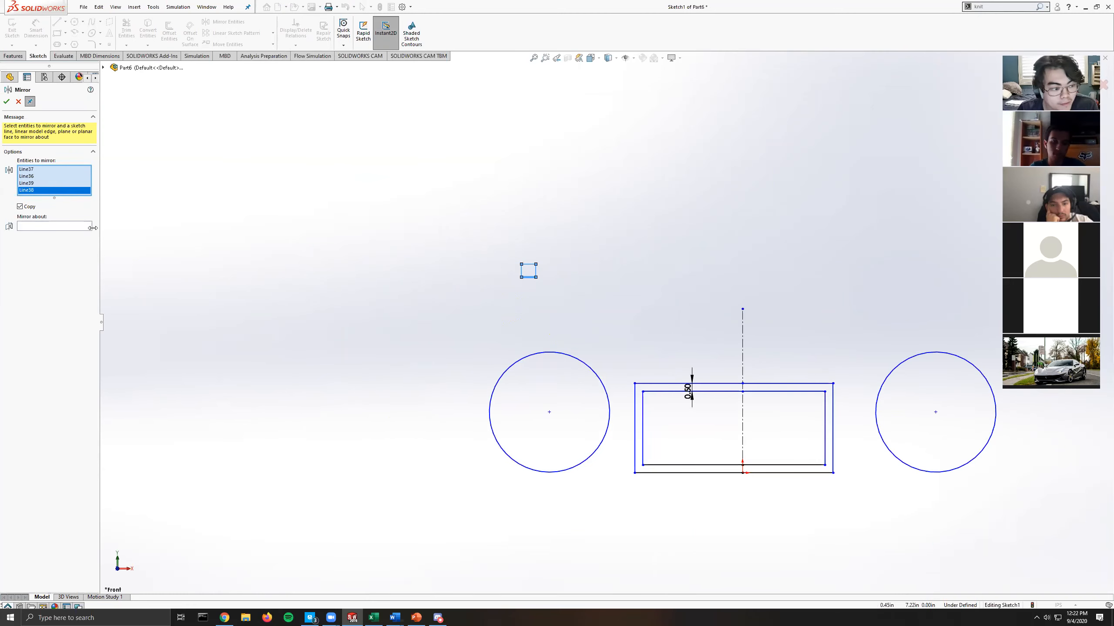
{"action": "left_click", "coordinate": [35, 226]}
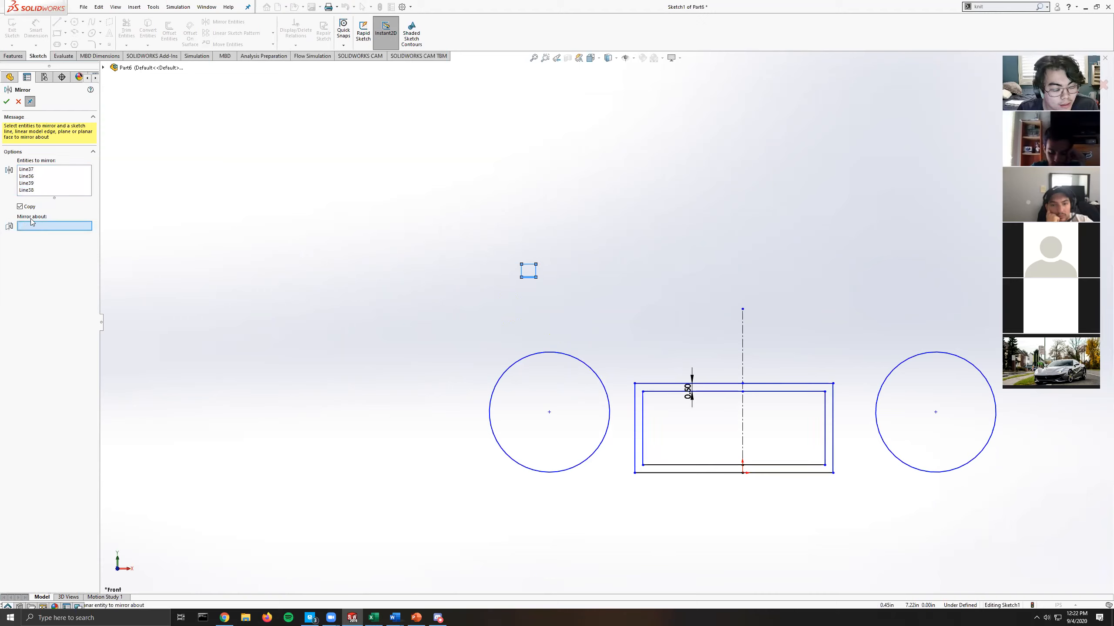
{"action": "scroll", "coordinate": [738, 354], "scroll_direction": "down", "scroll_amount": 2}
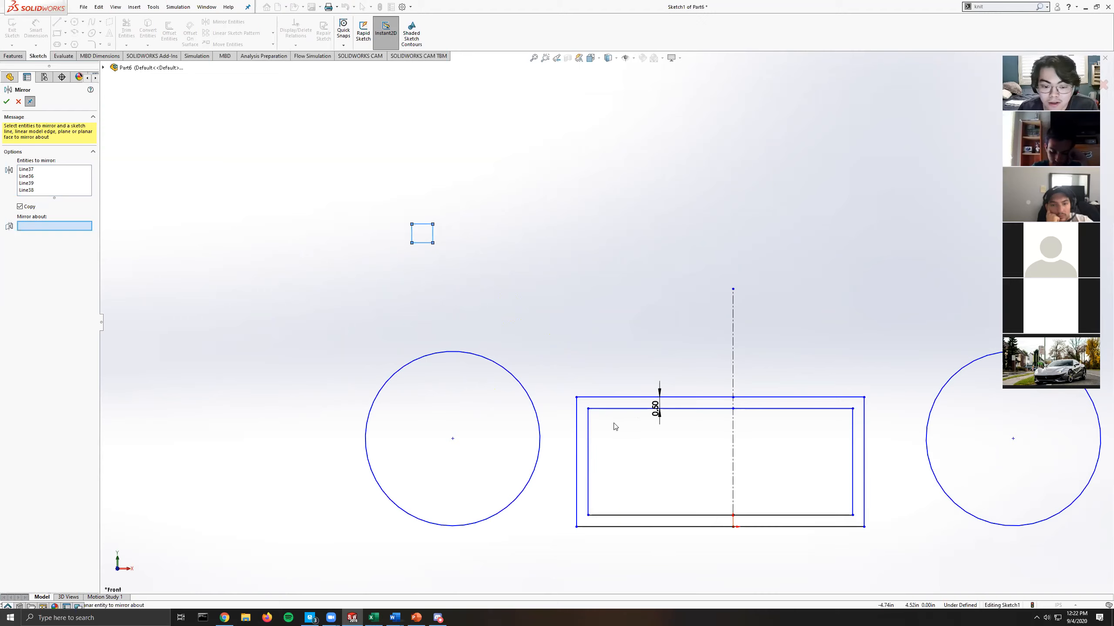
{"action": "left_click", "coordinate": [577, 427]}
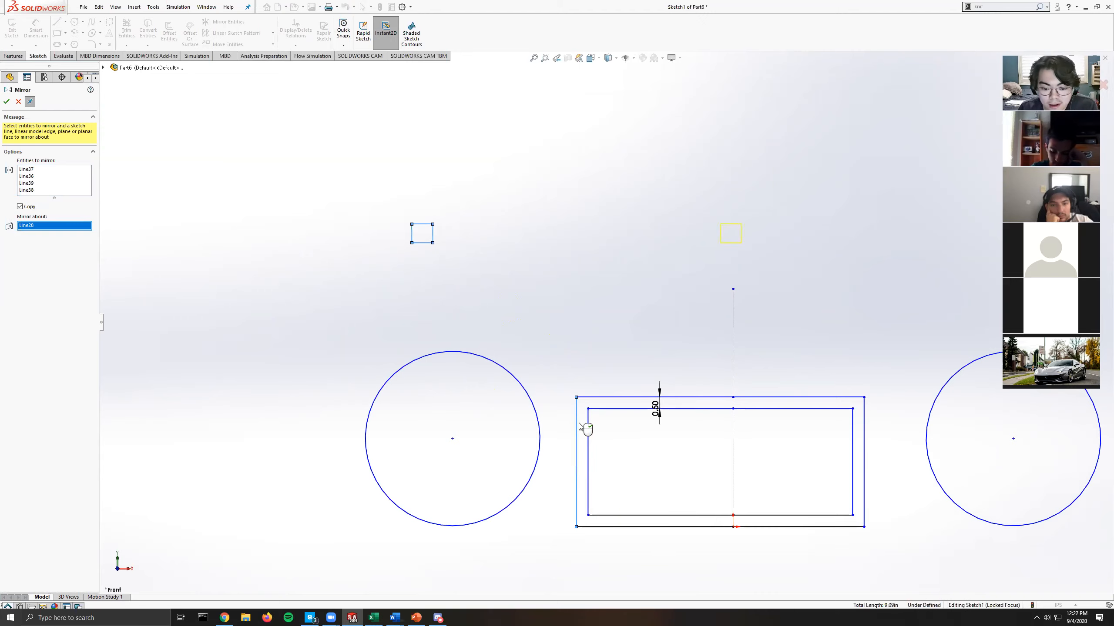
Use the vertical centerline as the mirror line instead and mirror a copy of the small rectangle about it.
{"action": "left_click", "coordinate": [740, 373]}
{"action": "scroll", "coordinate": [740, 373], "scroll_direction": "up", "scroll_amount": 3}
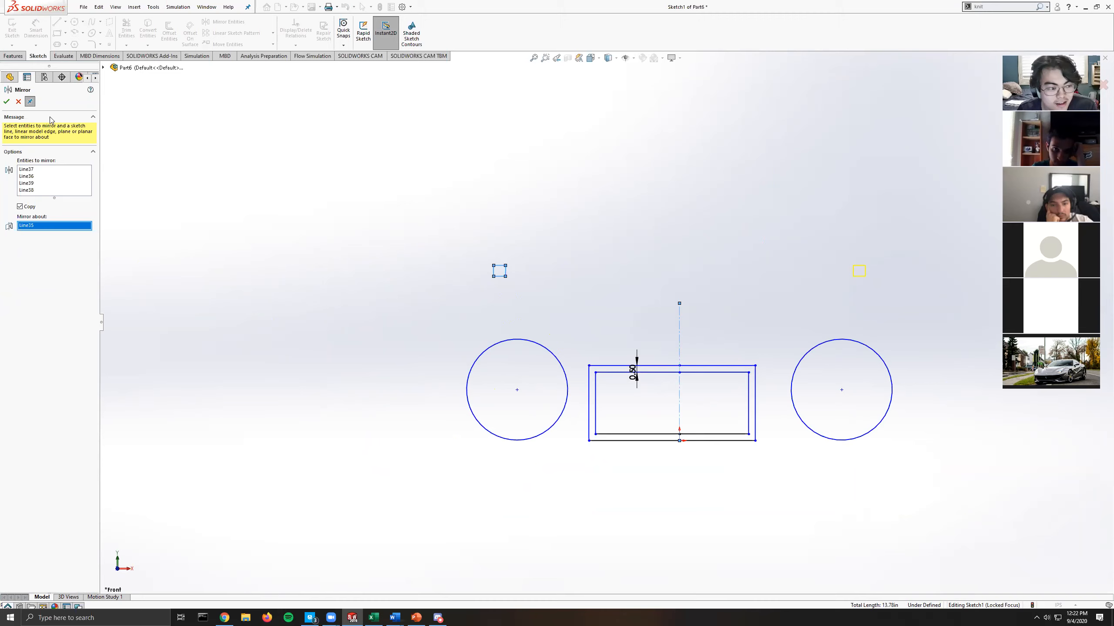
{"action": "left_click", "coordinate": [7, 101]}
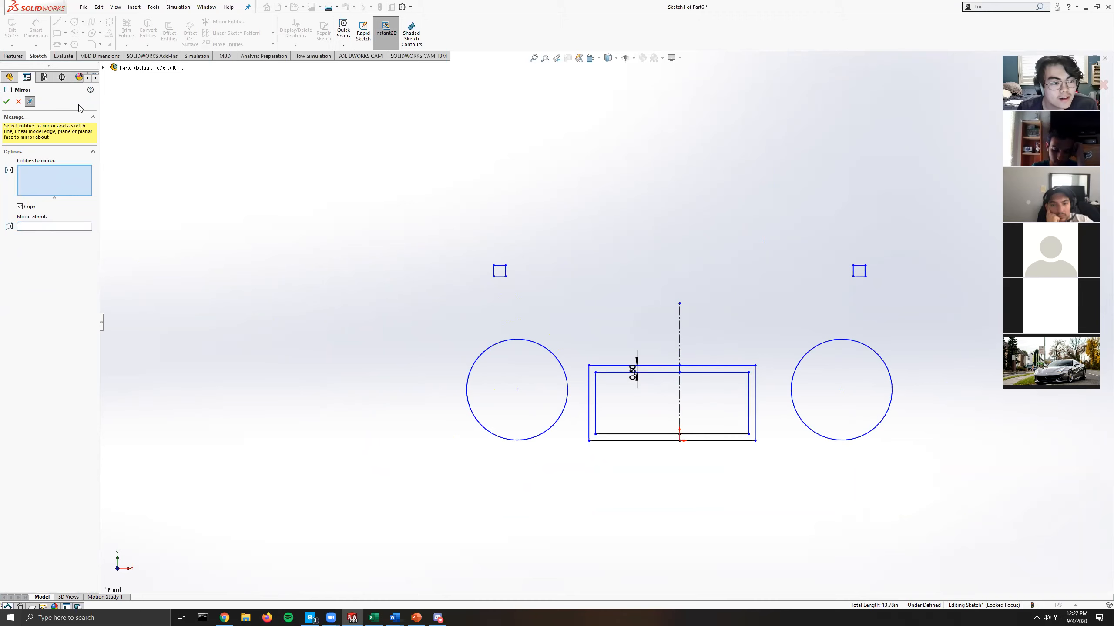
{"action": "left_click", "coordinate": [19, 101]}
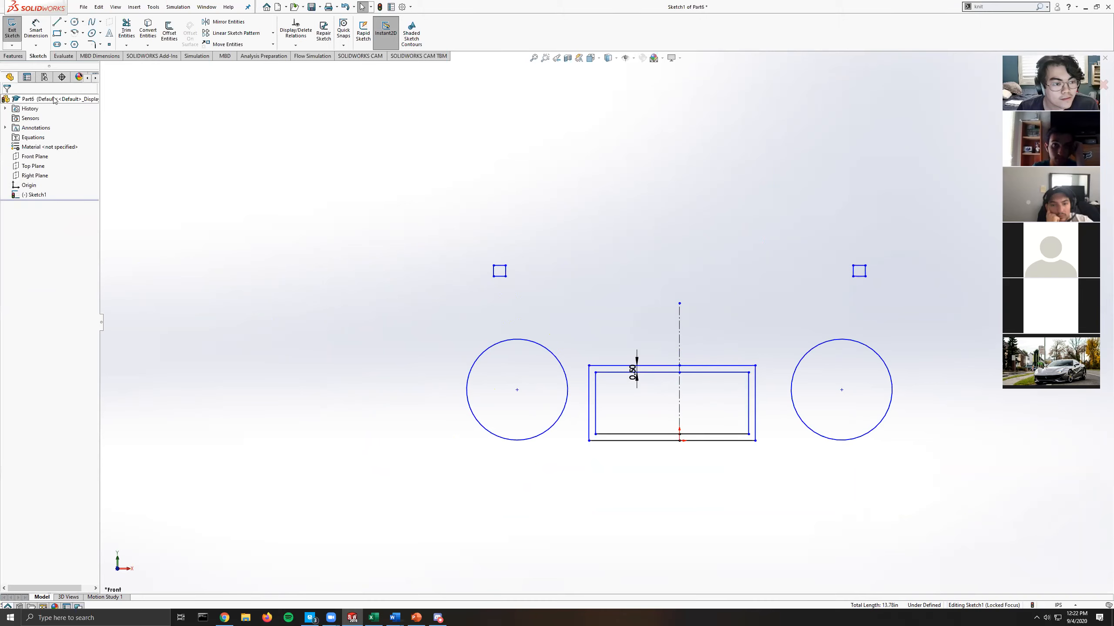
Set up a linear sketch pattern of the circle beside the nested rectangles with 4 instances spaced 2 in apart along the X-axis.
{"action": "left_click", "coordinate": [240, 35]}
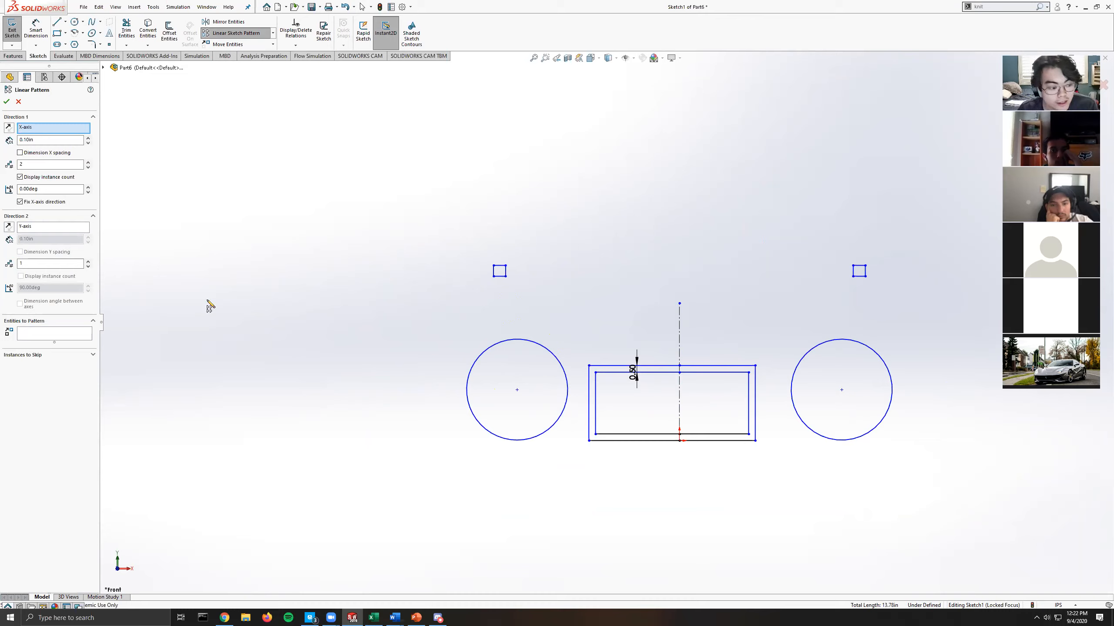
{"action": "left_click", "coordinate": [86, 333]}
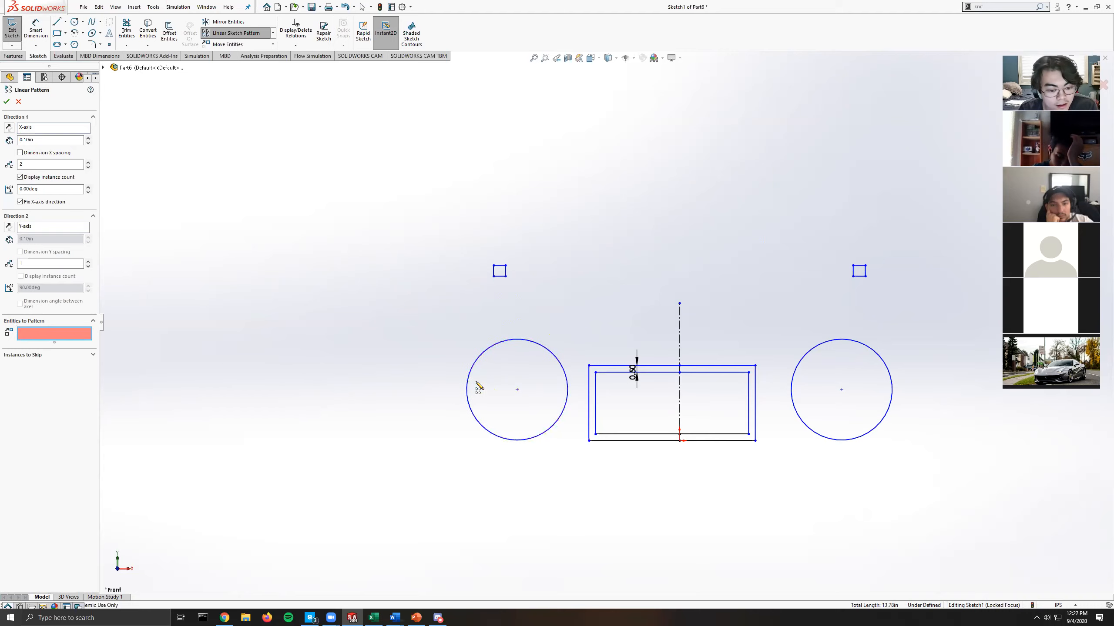
{"action": "left_click", "coordinate": [482, 361]}
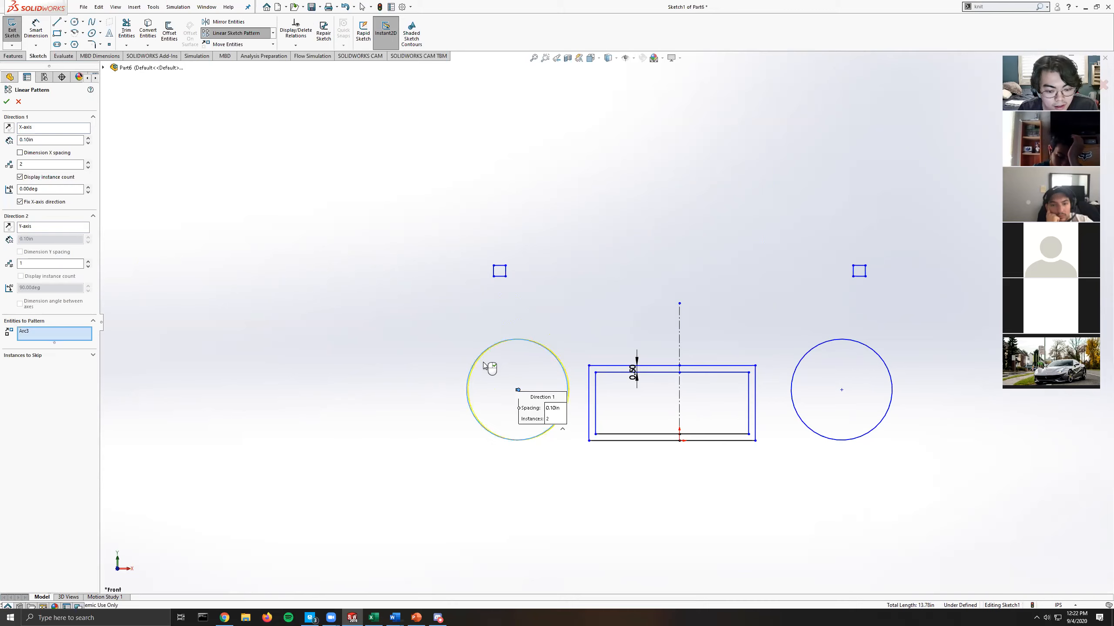
{"action": "scroll", "coordinate": [504, 386], "scroll_direction": "down", "scroll_amount": 5}
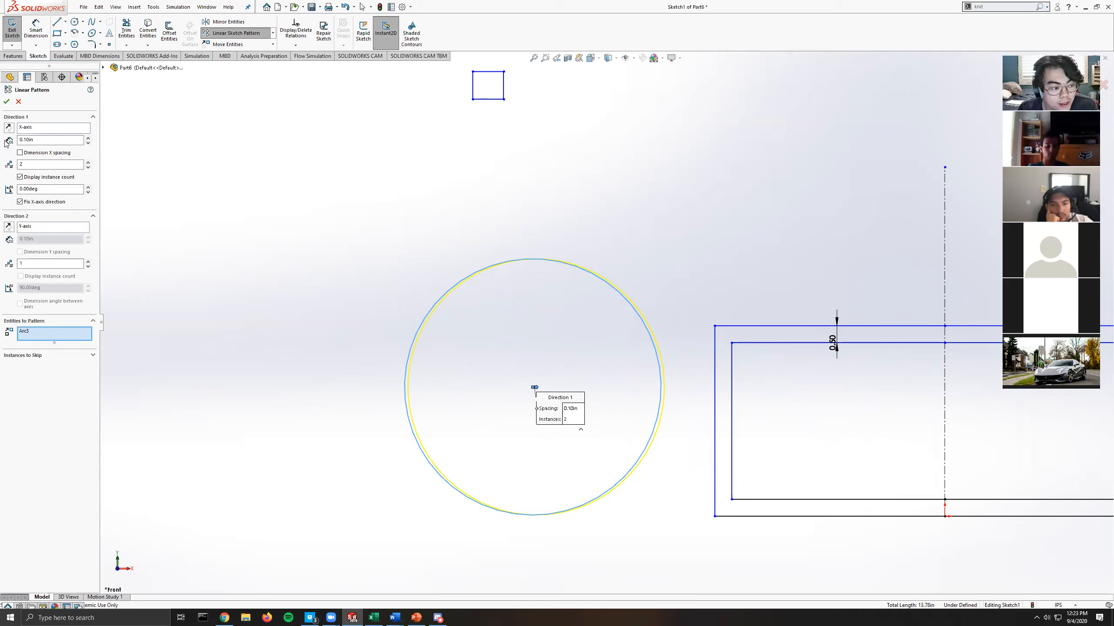
{"action": "double_click", "coordinate": [35, 140]}
{"action": "left_click_drag", "start_coordinate": [42, 140], "coordinate": [16, 141]}
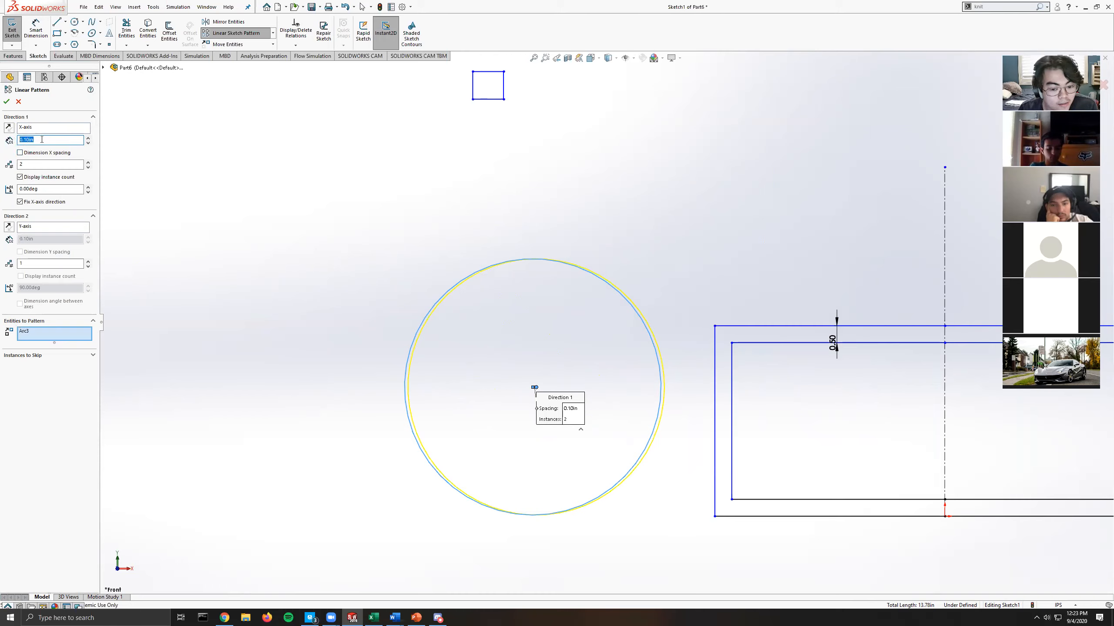
{"action": "left_click_drag", "start_coordinate": [36, 163], "coordinate": [16, 163]}
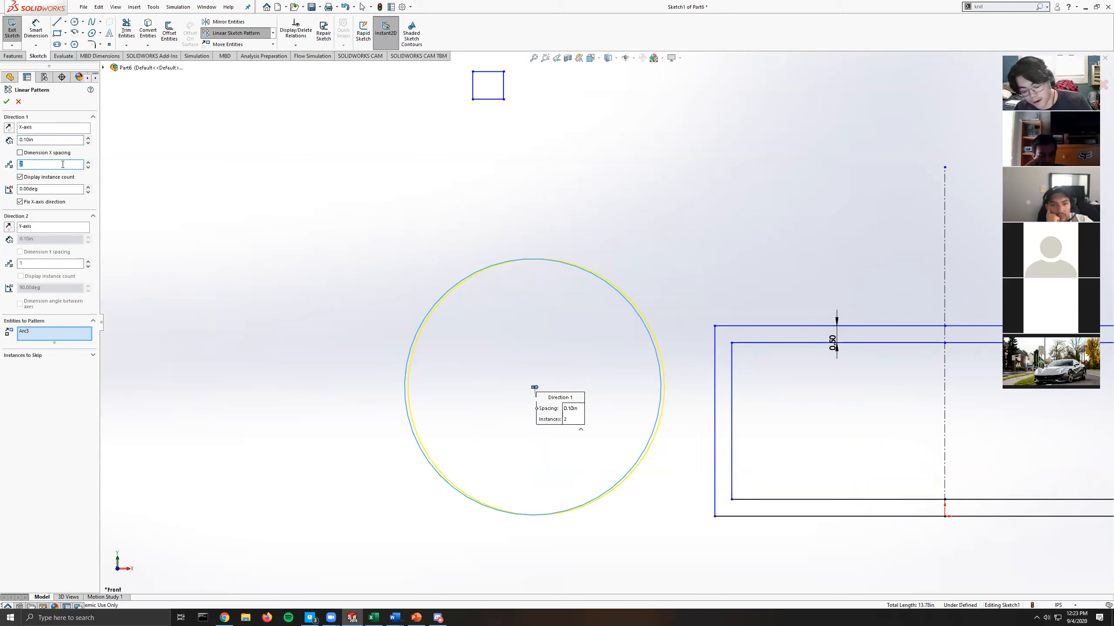
{"action": "type", "text": "4"}
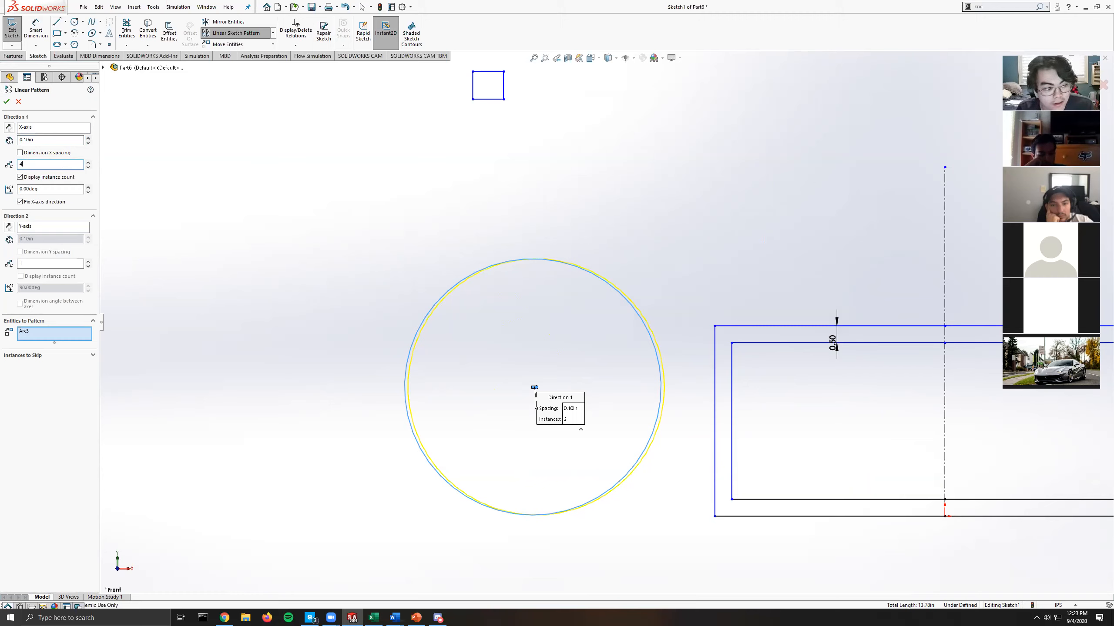
{"action": "key", "text": "shift+Tab"}
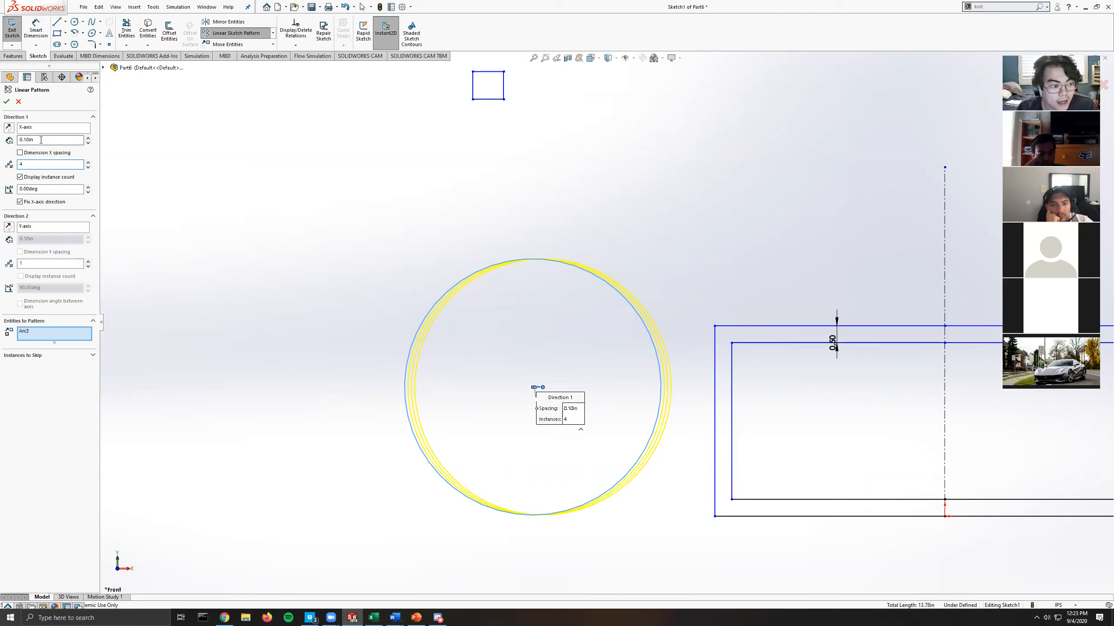
{"action": "type", "text": "2."}
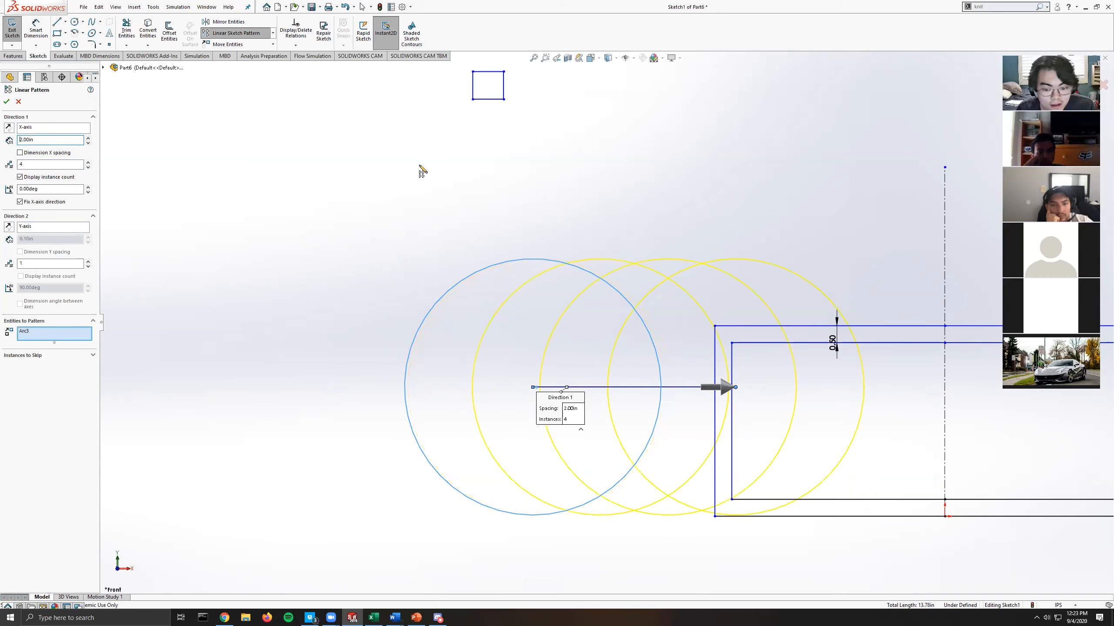
{"action": "scroll", "coordinate": [636, 318], "scroll_direction": "up", "scroll_amount": 2}
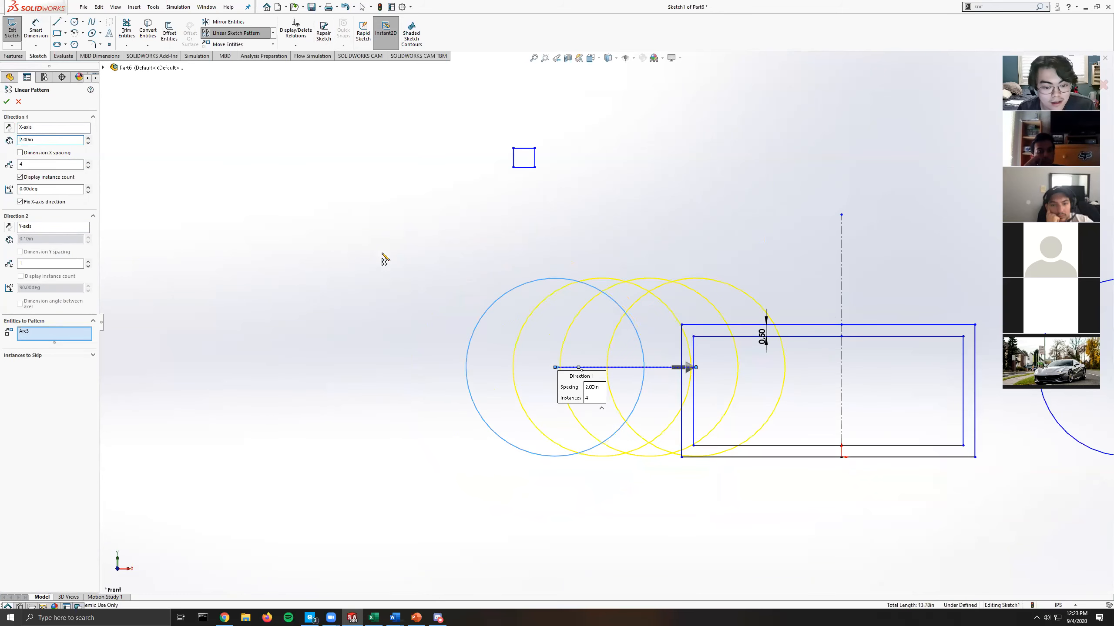
Set the pattern's X-axis spacing to 7 in.
{"action": "left_click", "coordinate": [51, 139]}
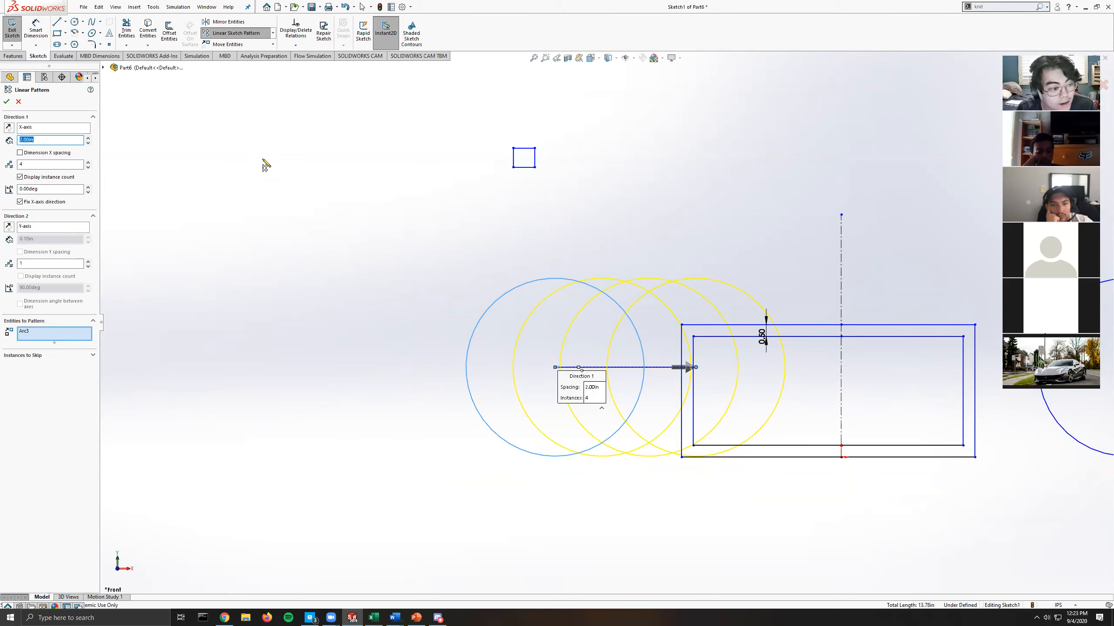
{"action": "type", "text": "7"}
{"action": "key", "text": "Return"}
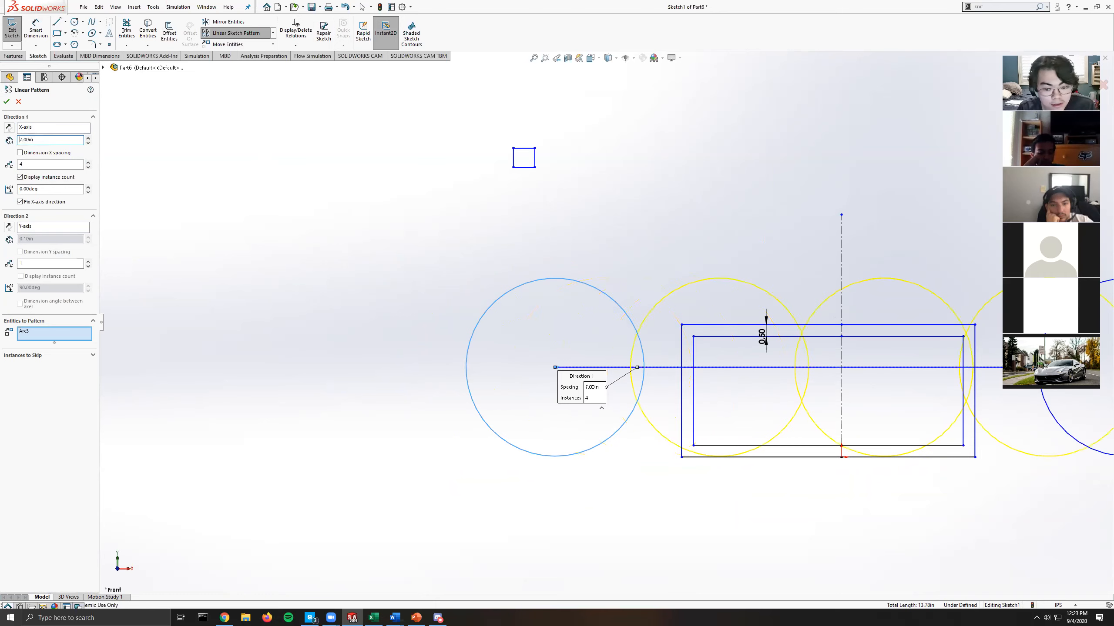
{"action": "scroll", "coordinate": [639, 303], "scroll_direction": "up", "scroll_amount": 3}
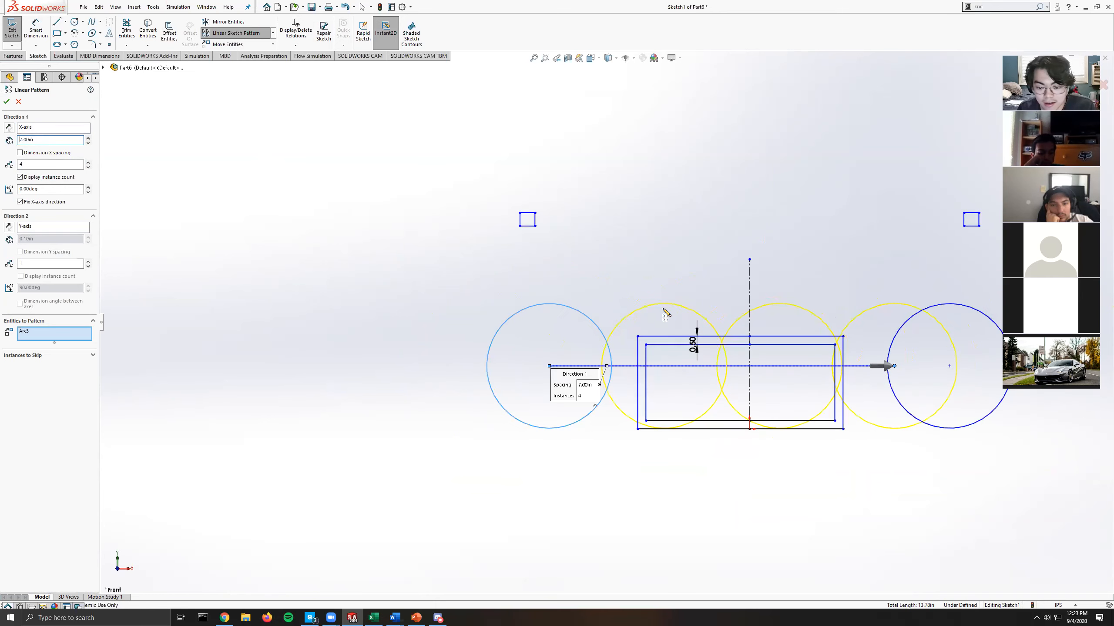
{"action": "scroll", "coordinate": [746, 348], "scroll_direction": "down", "scroll_amount": 1}
{"action": "scroll", "coordinate": [660, 359], "scroll_direction": "down", "scroll_amount": 1}
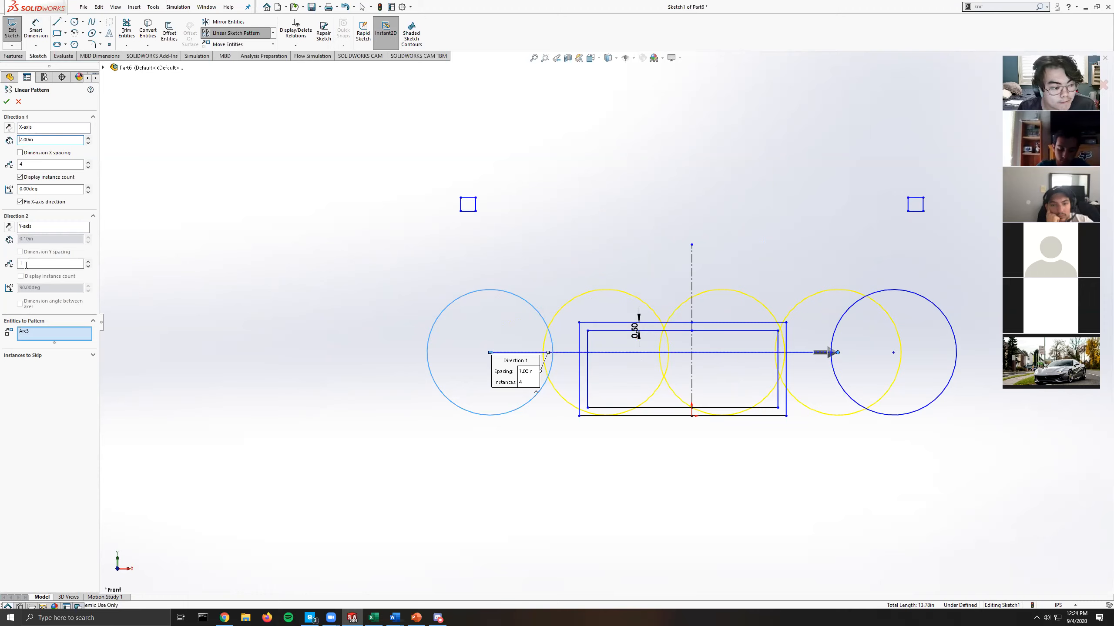
Pattern the circle along the Y-axis with 2 instances spaced 7 in apart, and reduce the X-axis instances to 1.
{"action": "left_click", "coordinate": [89, 262]}
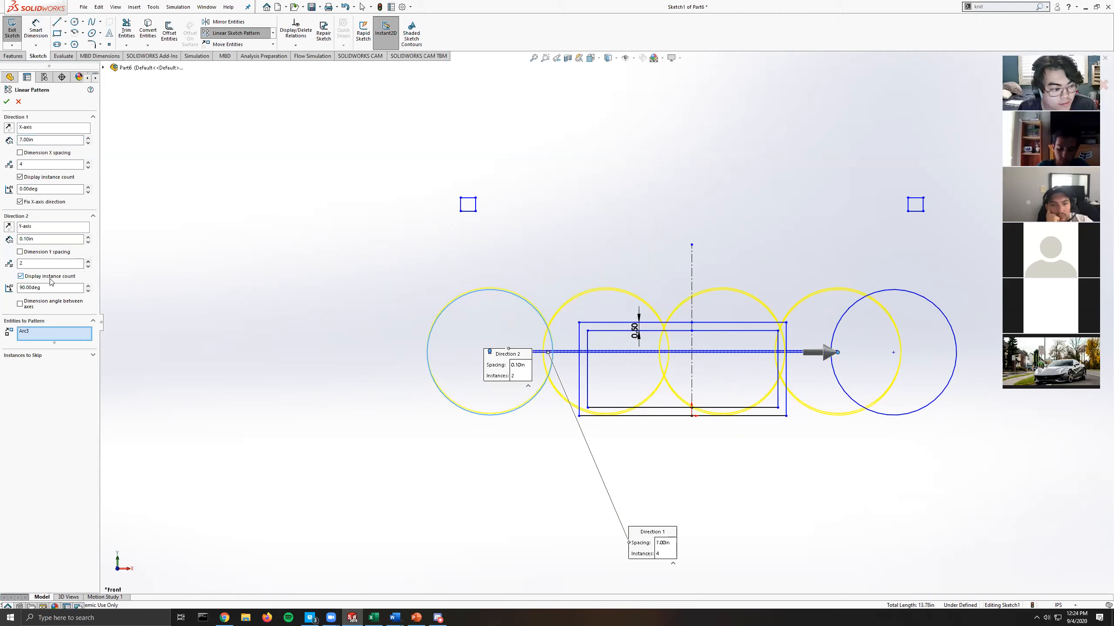
{"action": "left_click", "coordinate": [34, 239]}
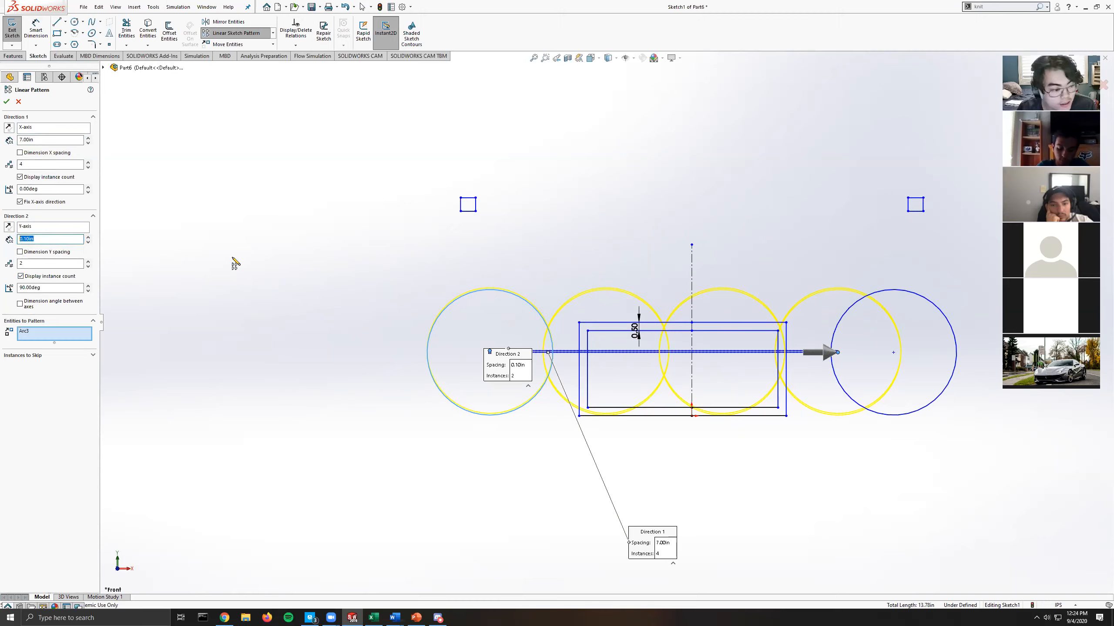
{"action": "type", "text": "7"}
{"action": "key", "text": "Return"}
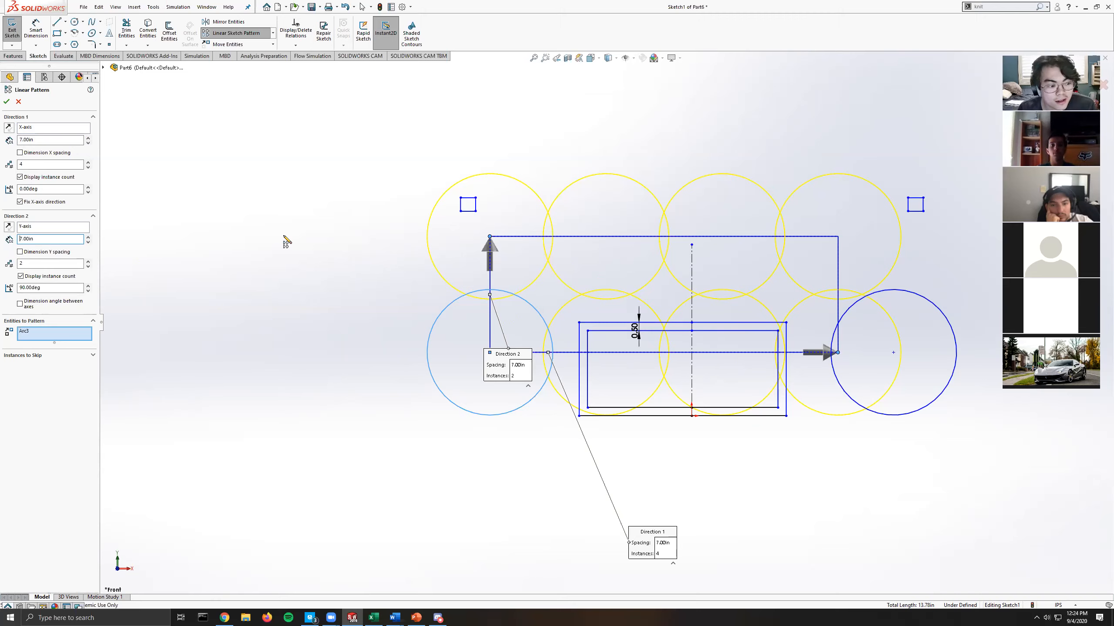
{"action": "double_click", "coordinate": [21, 164]}
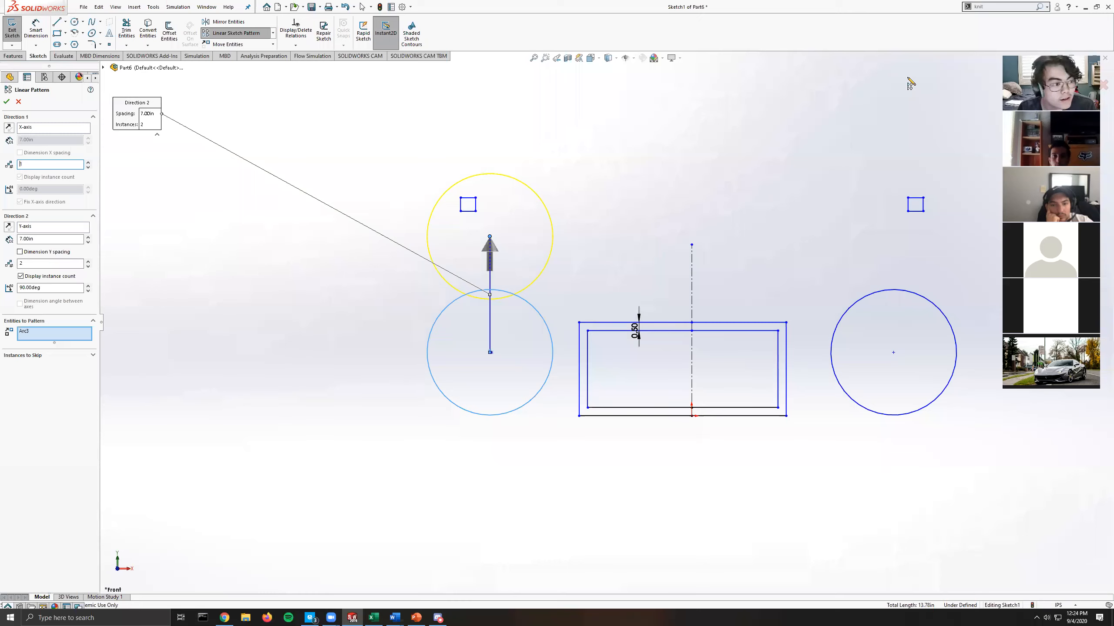
{"action": "left_click", "coordinate": [6, 101]}
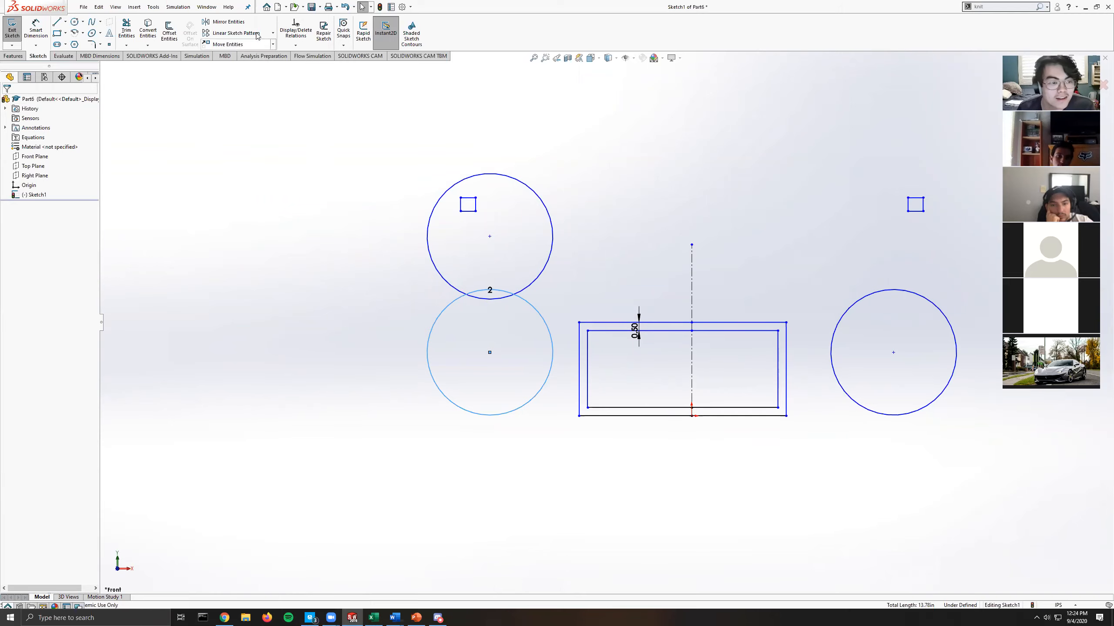
{"action": "left_click", "coordinate": [273, 34]}
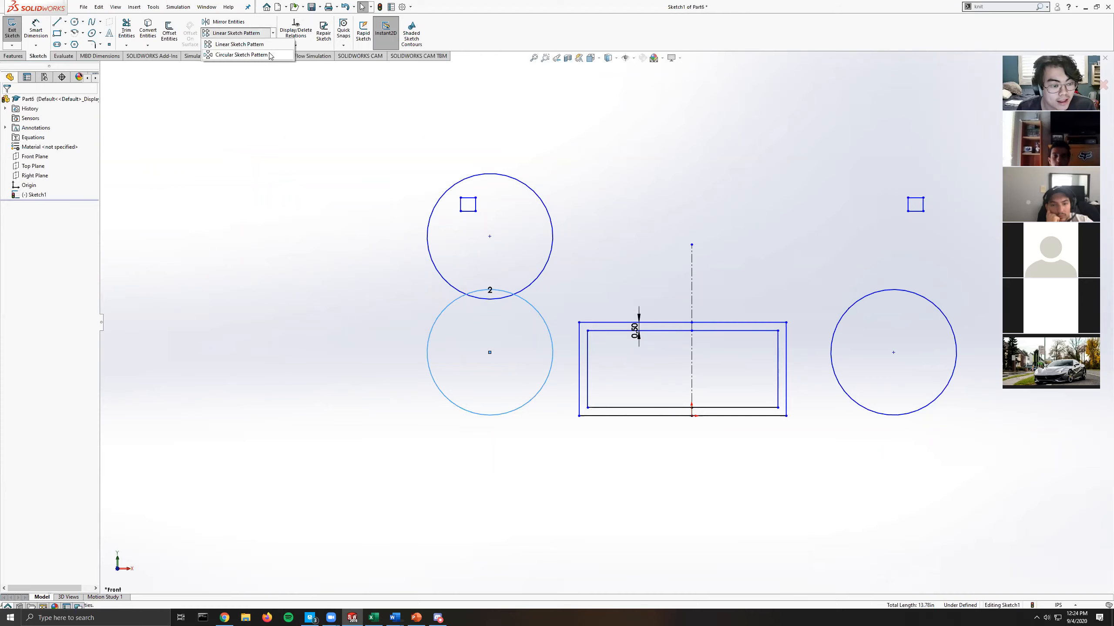
{"action": "left_click", "coordinate": [702, 234]}
{"action": "scroll", "coordinate": [718, 231], "scroll_direction": "down", "scroll_amount": 3}
{"action": "scroll", "coordinate": [715, 239], "scroll_direction": "up", "scroll_amount": 5}
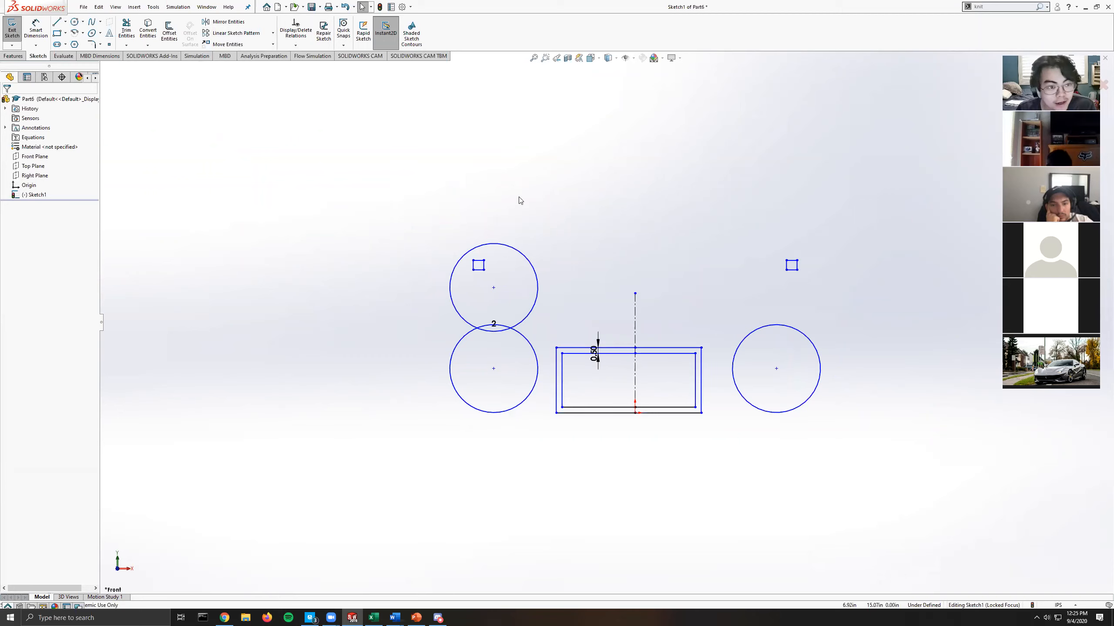
Set up a circular sketch pattern of the upper circle with 5 instances around the vertical centerline's top endpoint.
{"action": "left_click", "coordinate": [273, 33]}
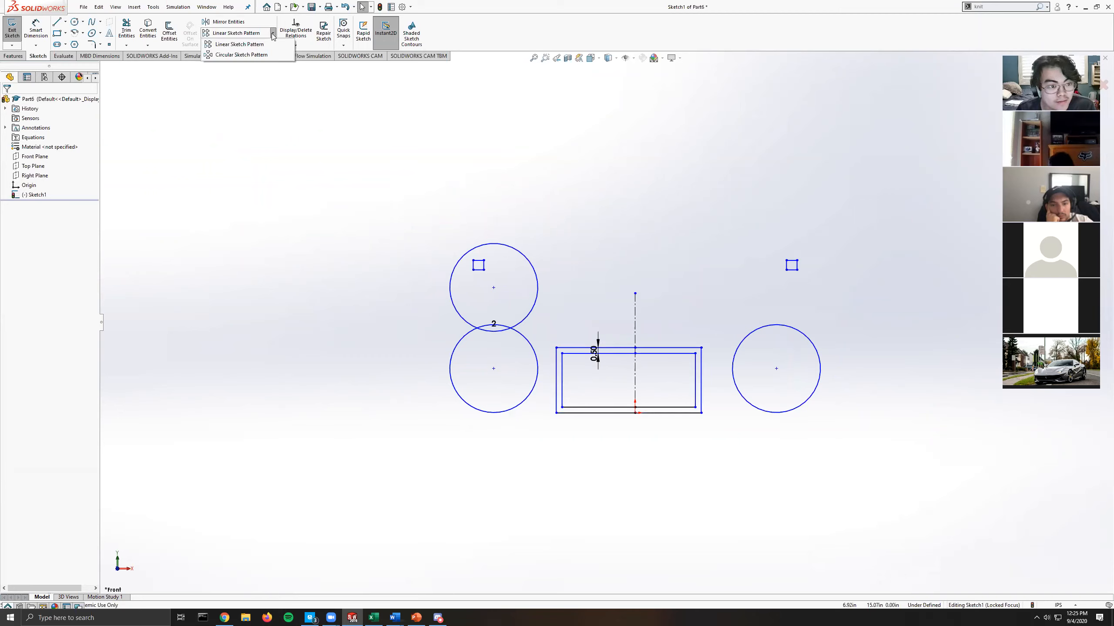
{"action": "left_click", "coordinate": [259, 55]}
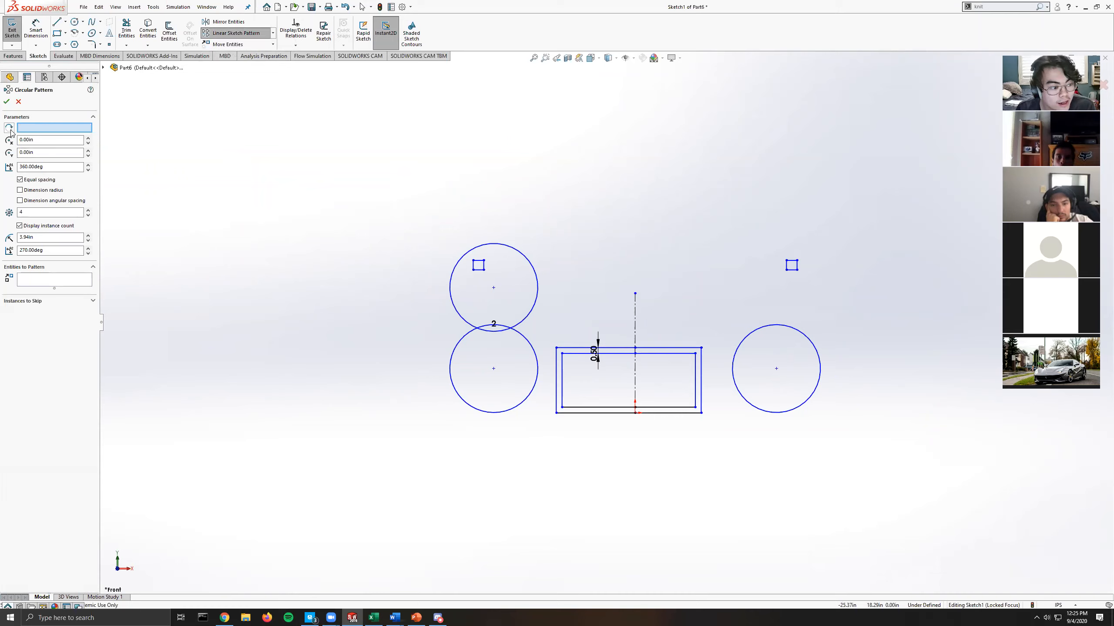
{"action": "left_click", "coordinate": [33, 280]}
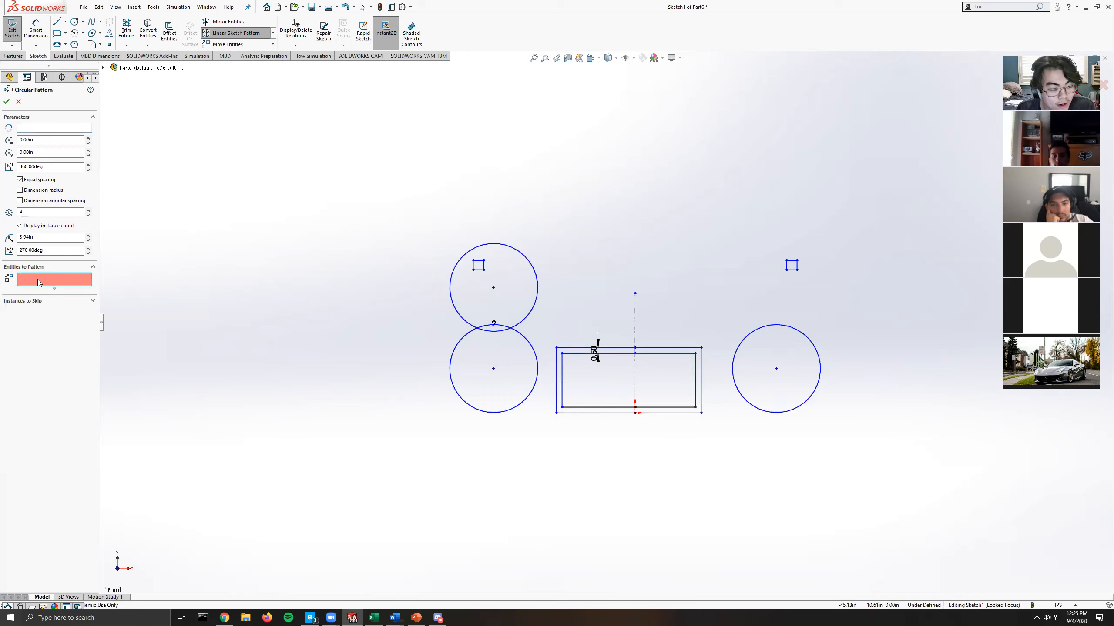
{"action": "scroll", "coordinate": [546, 344], "scroll_direction": "down", "scroll_amount": 2}
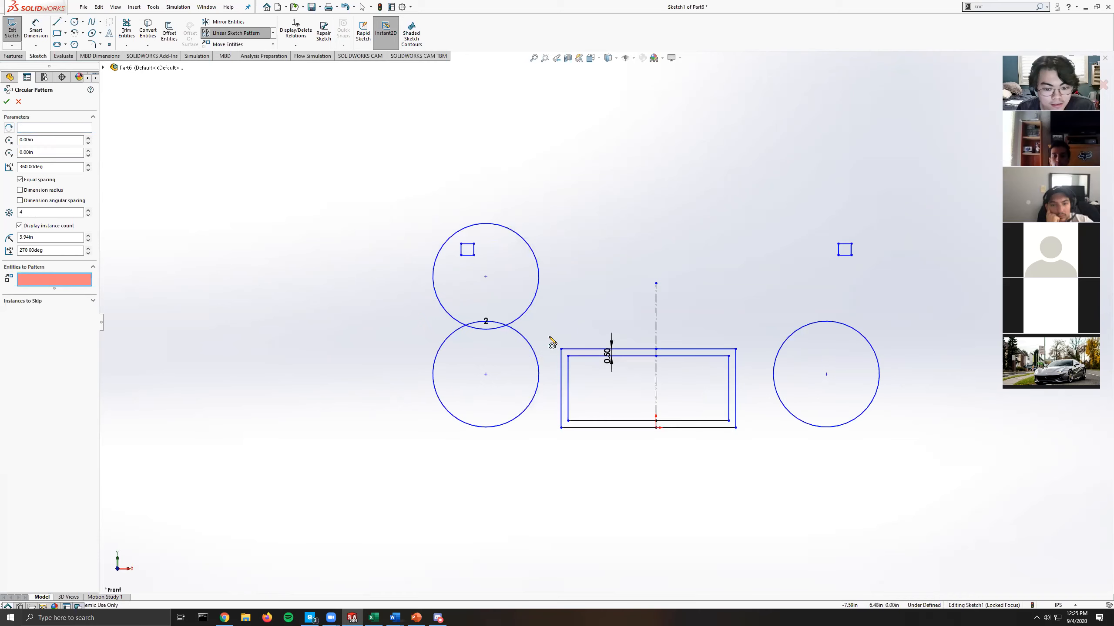
{"action": "left_click", "coordinate": [532, 298]}
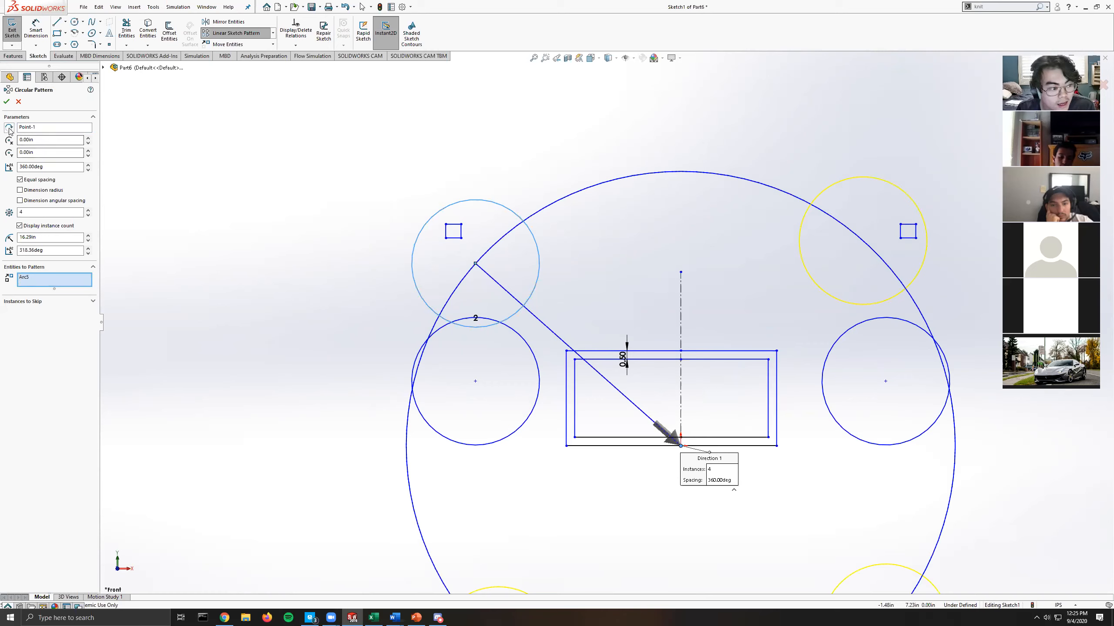
{"action": "left_click", "coordinate": [31, 127]}
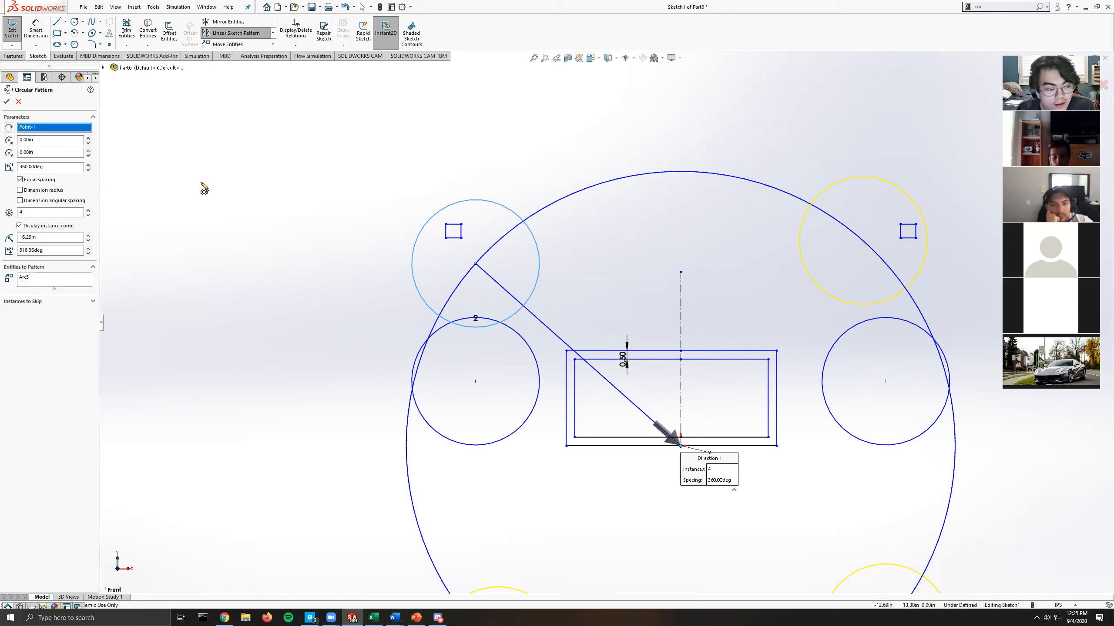
{"action": "left_click", "coordinate": [681, 273]}
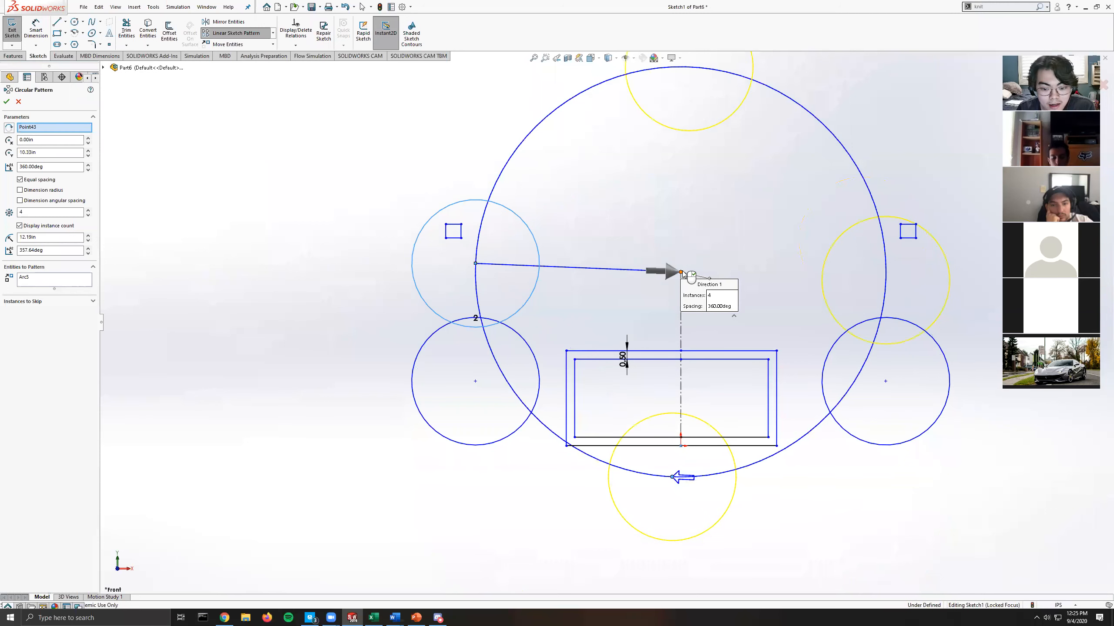
{"action": "scroll", "coordinate": [717, 282], "scroll_direction": "up", "scroll_amount": 2}
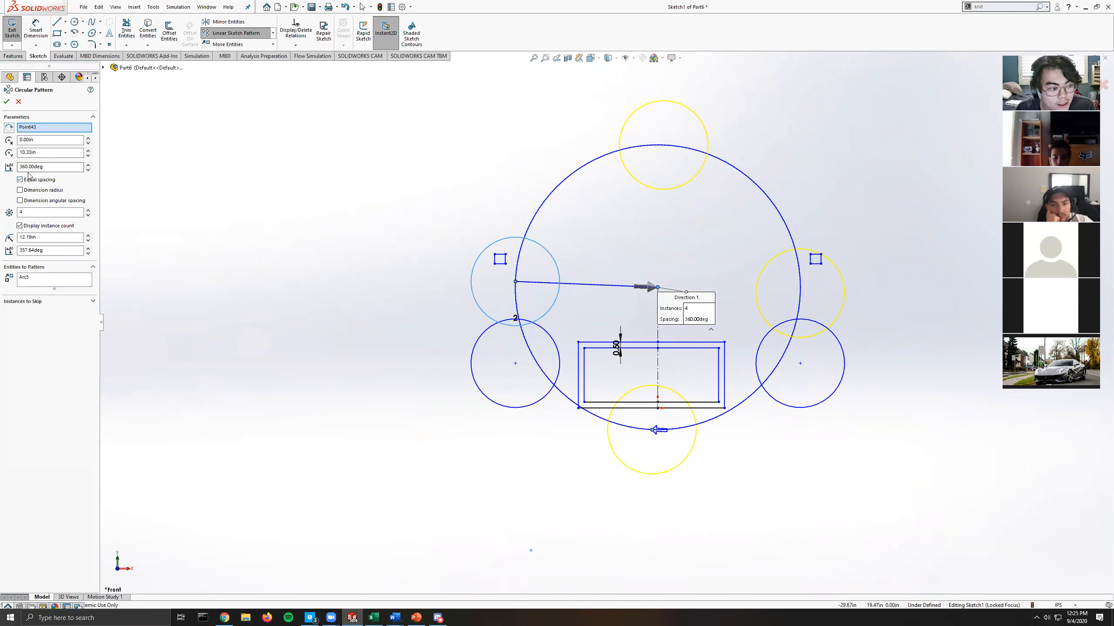
{"action": "left_click", "coordinate": [24, 212]}
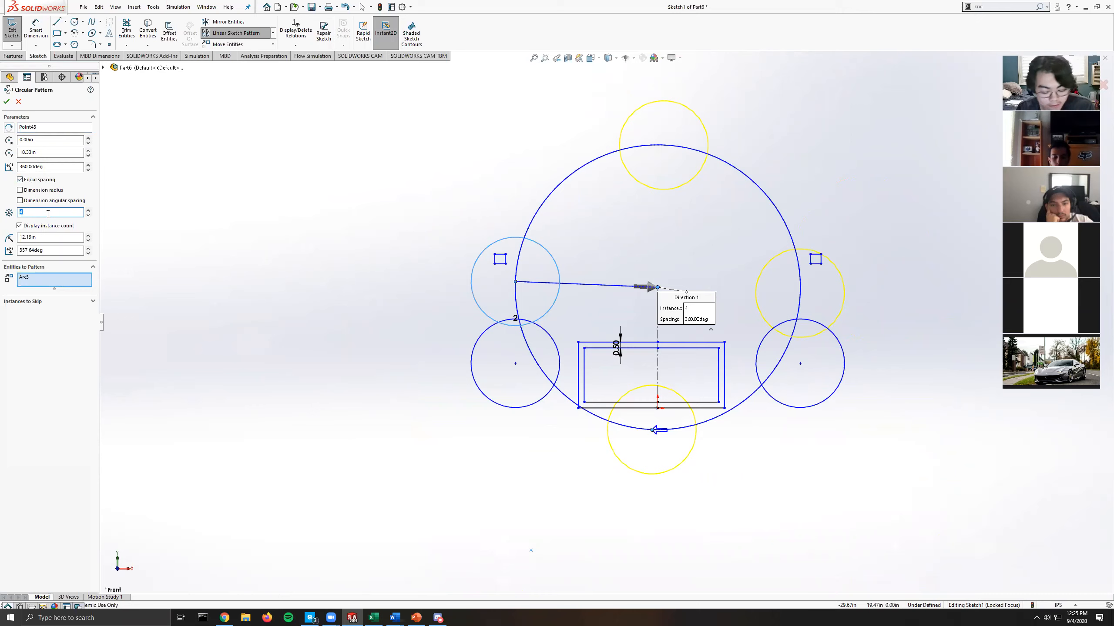
{"action": "type", "text": "3"}
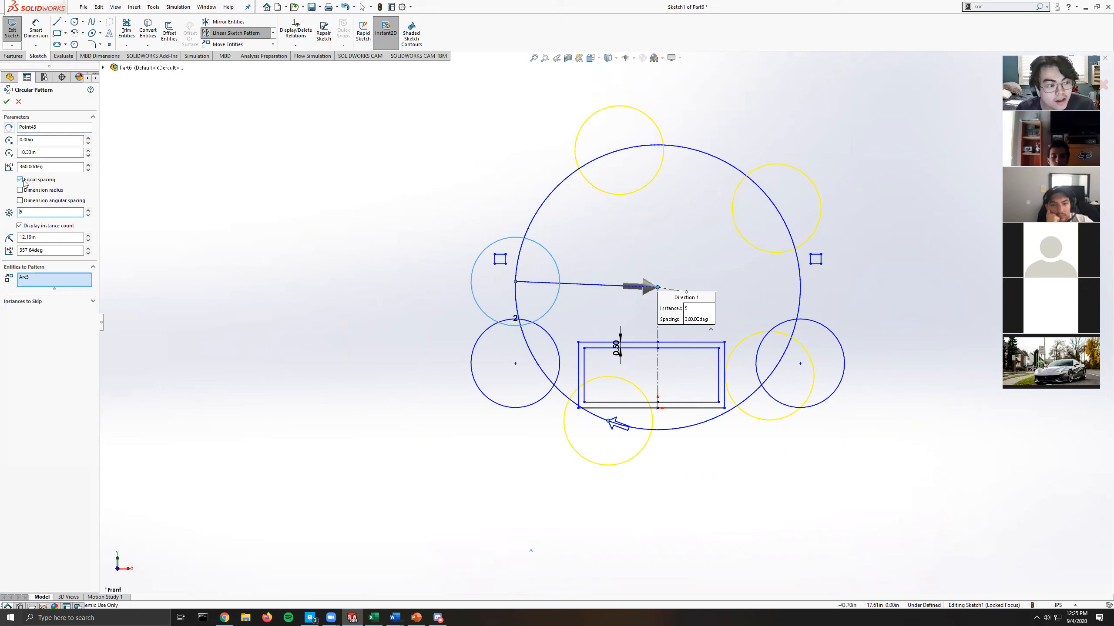
Turn off equal spacing for the circular pattern and set the Y coordinate of its center to 5 in.
{"action": "left_click", "coordinate": [20, 180]}
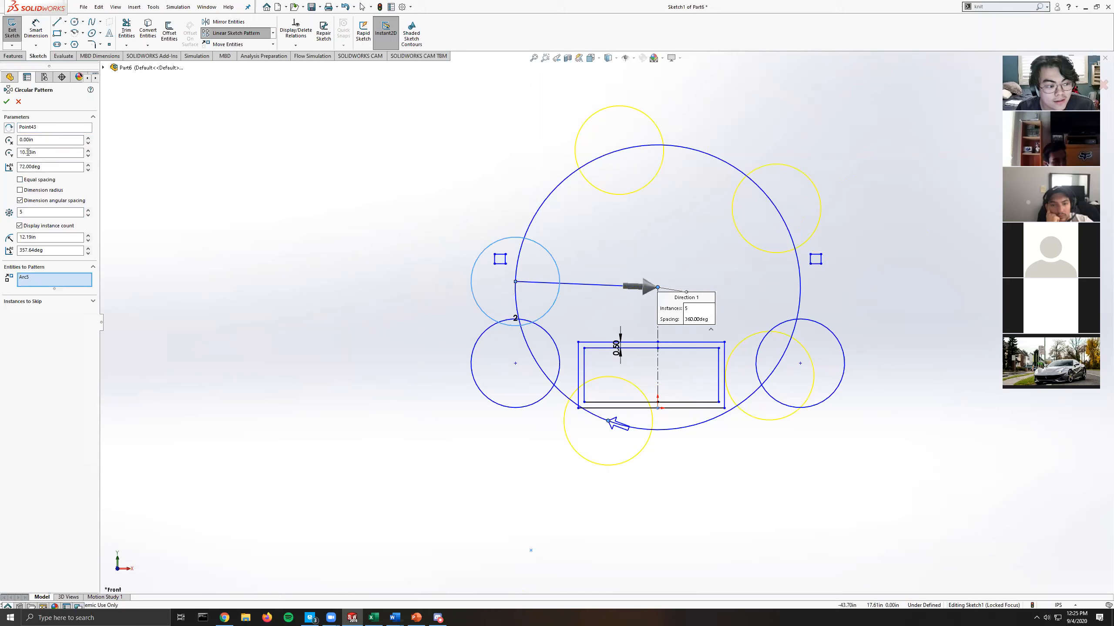
{"action": "left_click_drag", "start_coordinate": [40, 154], "coordinate": [5, 152]}
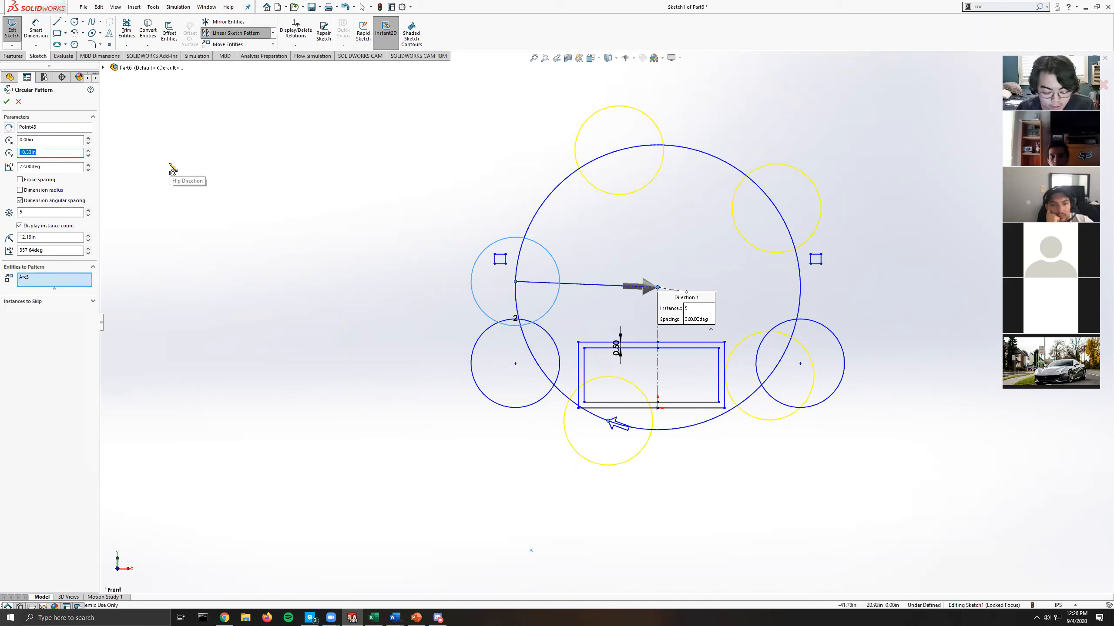
{"action": "type", "text": "5"}
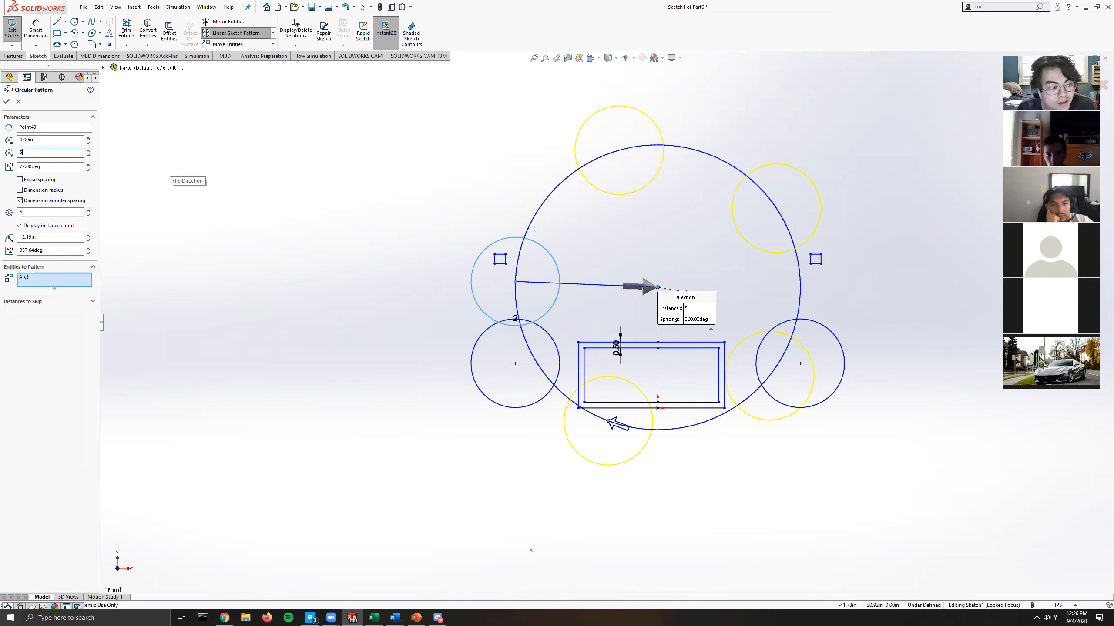
{"action": "key", "text": "Return"}
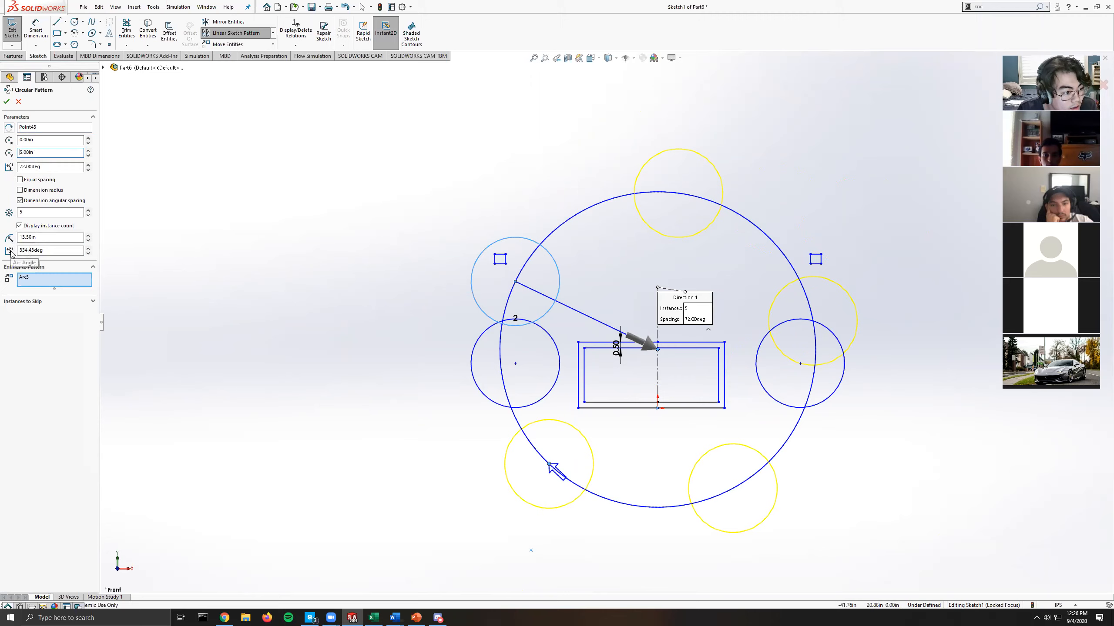
Try a different arc radius for the circular pattern and discard the pattern without applying it.
{"action": "left_click", "coordinate": [88, 165]}
{"action": "left_click", "coordinate": [610, 327]}
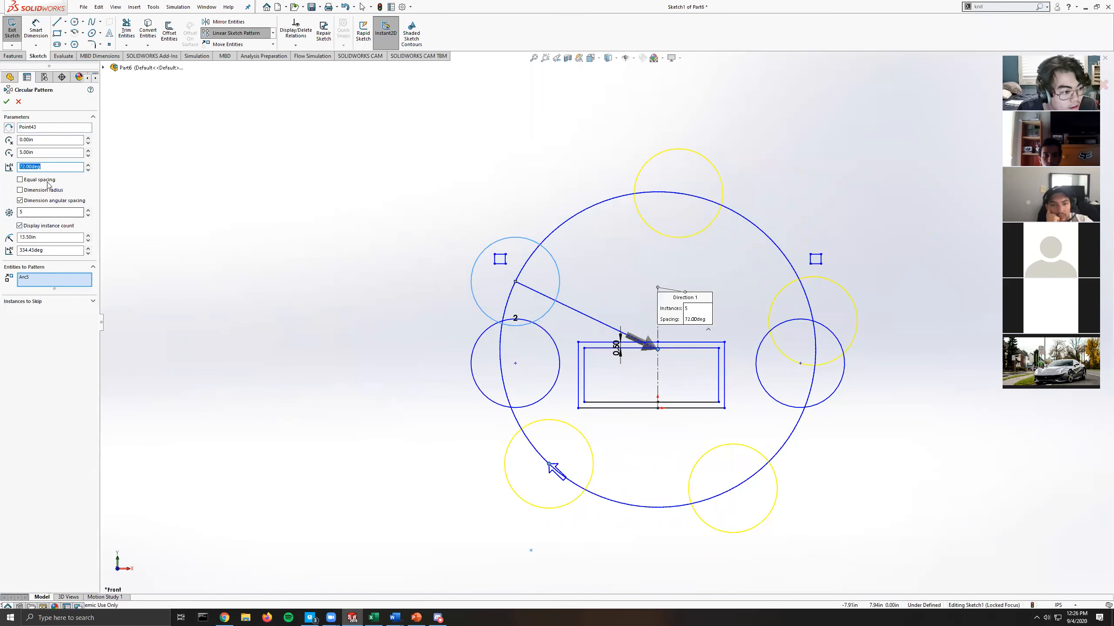
{"action": "left_click", "coordinate": [88, 236]}
{"action": "left_click", "coordinate": [88, 236]}
{"action": "left_click", "coordinate": [88, 236]}
{"action": "left_click", "coordinate": [88, 235]}
{"action": "left_click", "coordinate": [88, 241]}
{"action": "left_click", "coordinate": [89, 241]}
{"action": "left_click", "coordinate": [89, 240]}
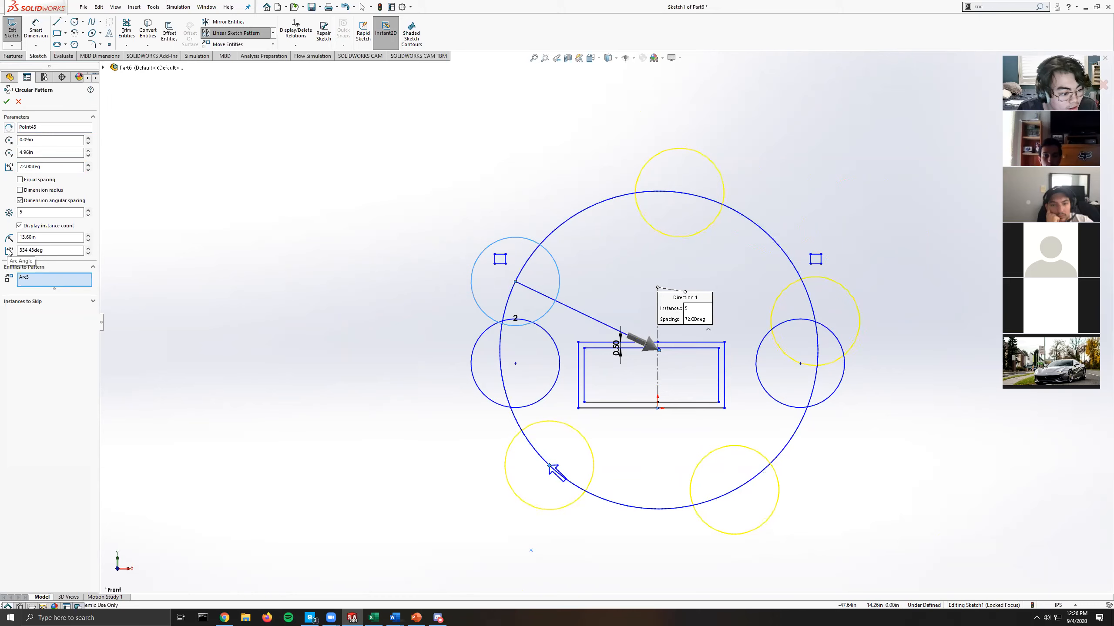
{"action": "left_click", "coordinate": [18, 101]}
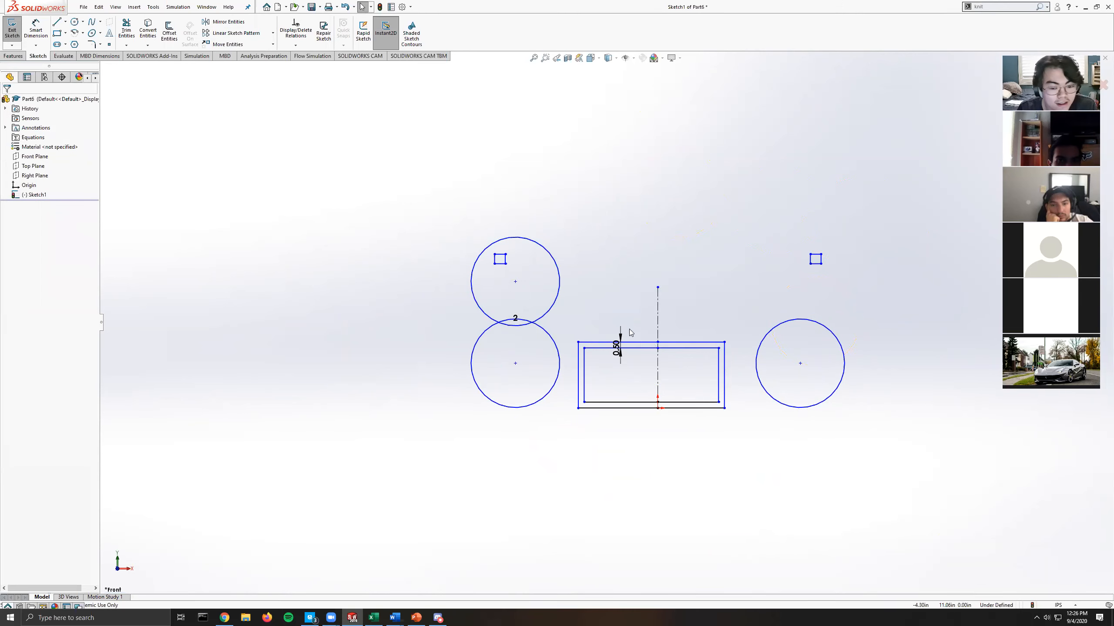
Delete all entities in the sketch, including those with associated dimensions and pattern references.
{"action": "scroll", "coordinate": [724, 356], "scroll_direction": "down", "scroll_amount": 2}
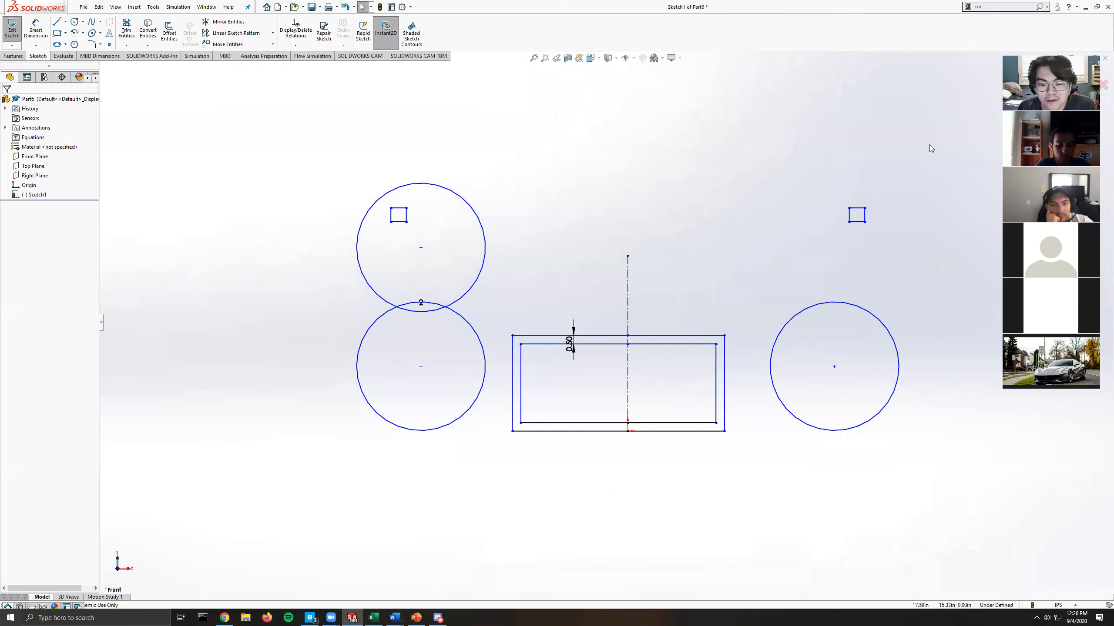
{"action": "mouse_move", "coordinate": [929, 103]}
{"action": "left_mouse_down"}
{"action": "mouse_move", "coordinate": [184, 468]}
{"action": "mouse_move", "coordinate": [224, 512]}
{"action": "left_mouse_up"}
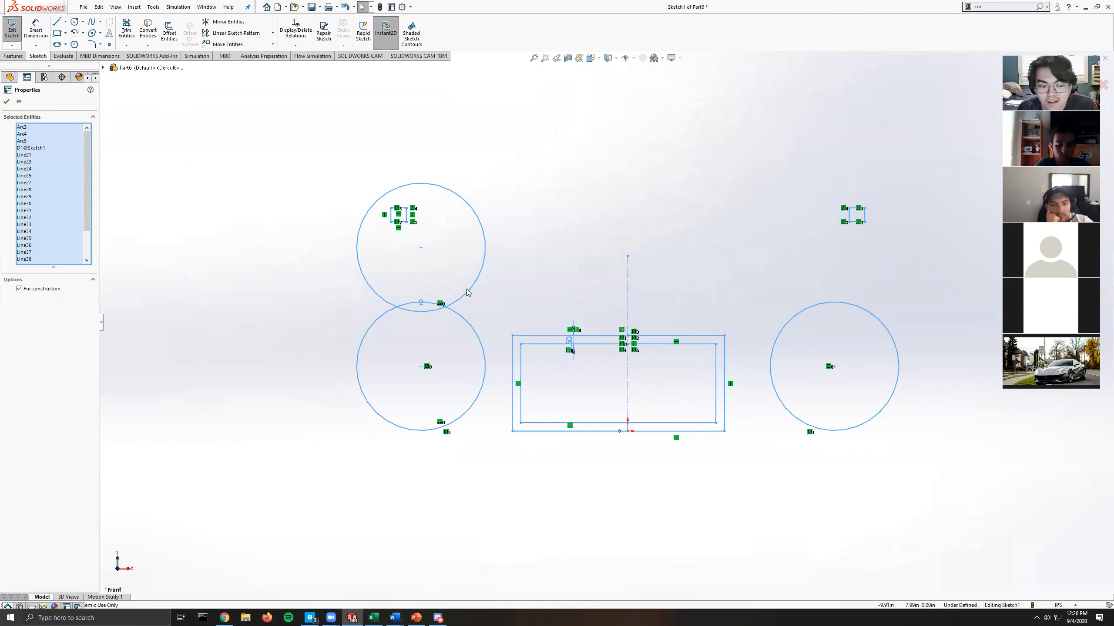
{"action": "right_click", "coordinate": [479, 272]}
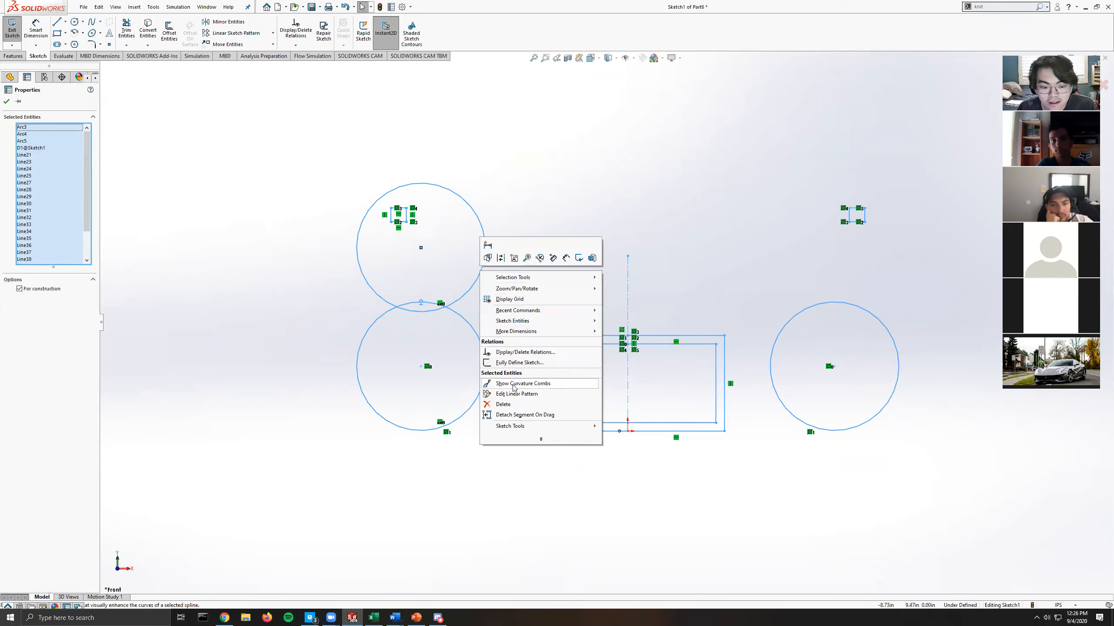
{"action": "left_click", "coordinate": [504, 404]}
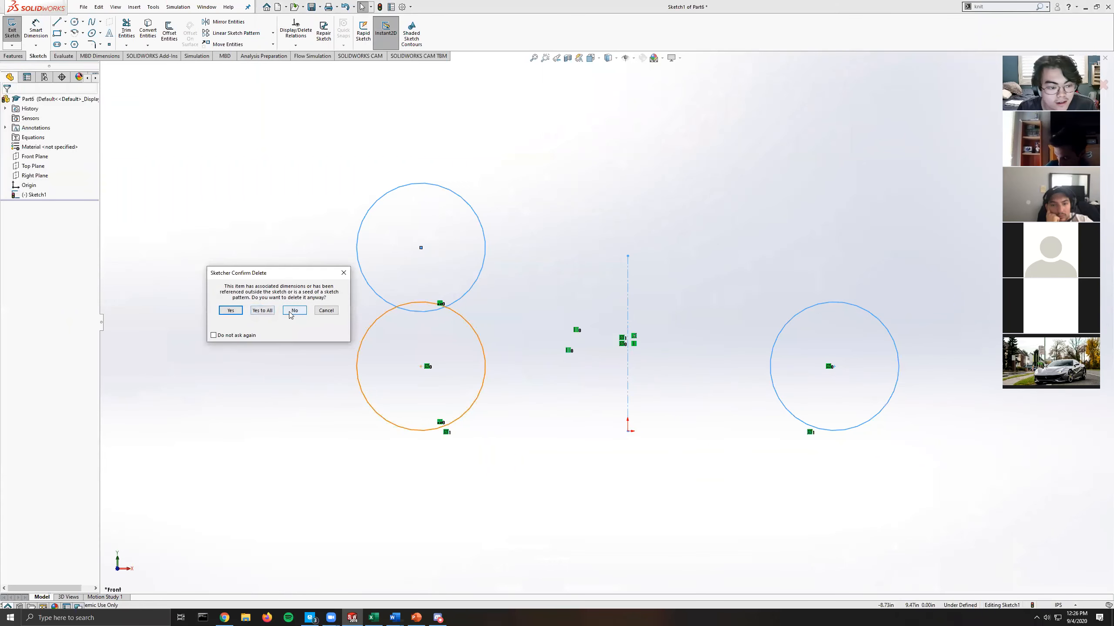
{"action": "left_click", "coordinate": [262, 311]}
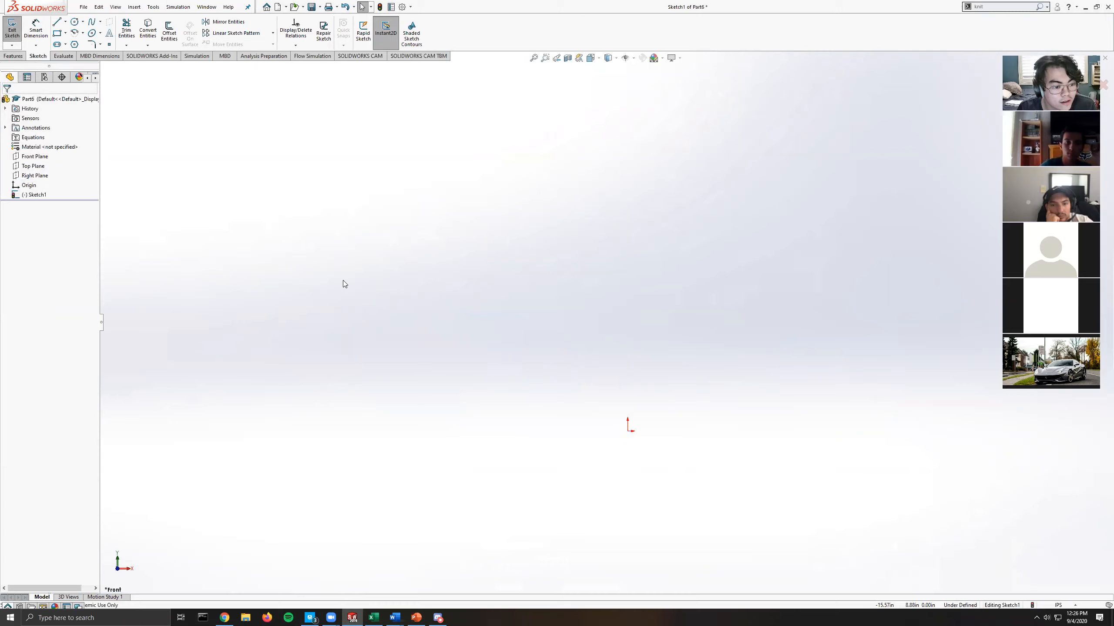
Sketch a corner rectangle about 12.8 in wide and 12.7 in high with its lower-left corner on the origin.
{"action": "left_click", "coordinate": [57, 33]}
{"action": "left_click_drag", "start_coordinate": [628, 431], "coordinate": [662, 413]}
{"action": "left_click_drag", "start_coordinate": [789, 286], "coordinate": [845, 214]}
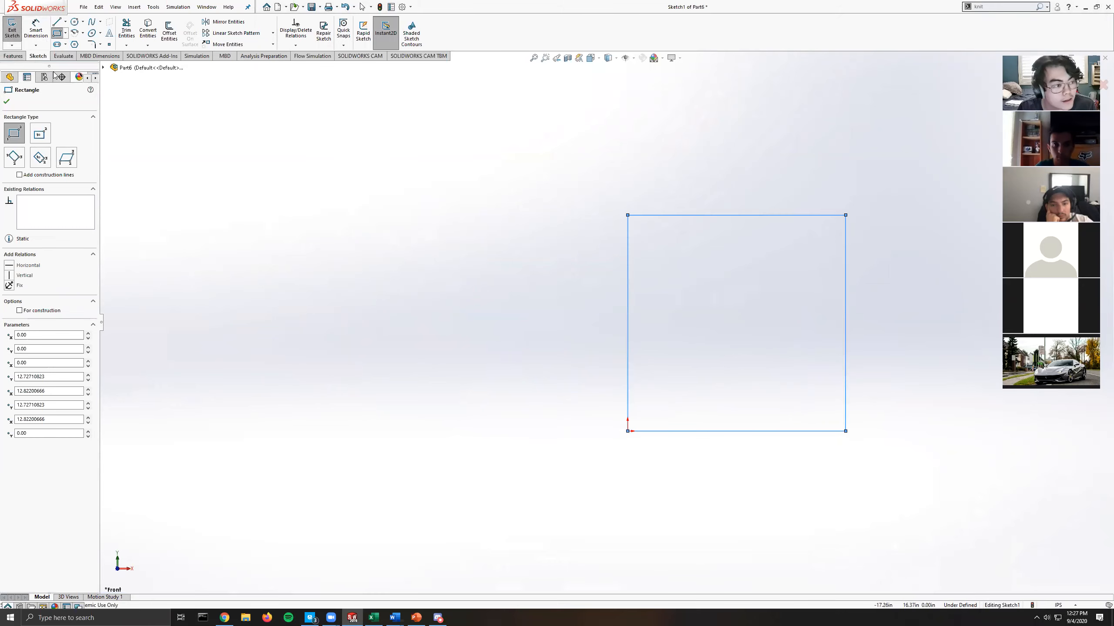
Dimension the rectangle's top edge to 2 in and its left edge to 2 in.
{"action": "left_click", "coordinate": [35, 35]}
{"action": "left_click", "coordinate": [661, 216]}
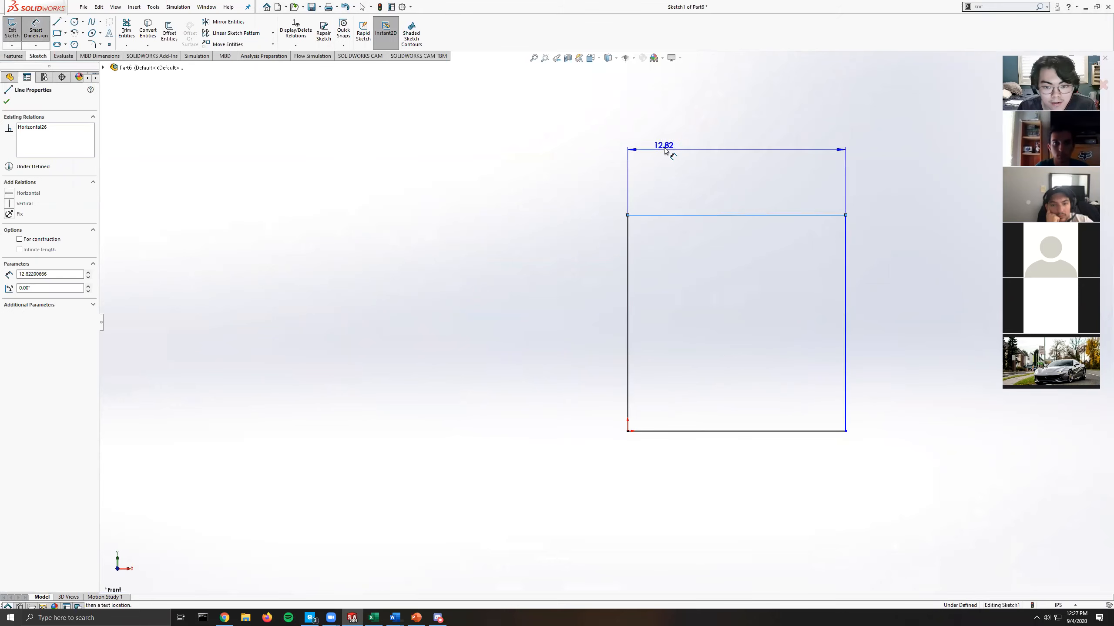
{"action": "left_click", "coordinate": [673, 143]}
{"action": "type", "text": "2"}
{"action": "key", "text": "Return"}
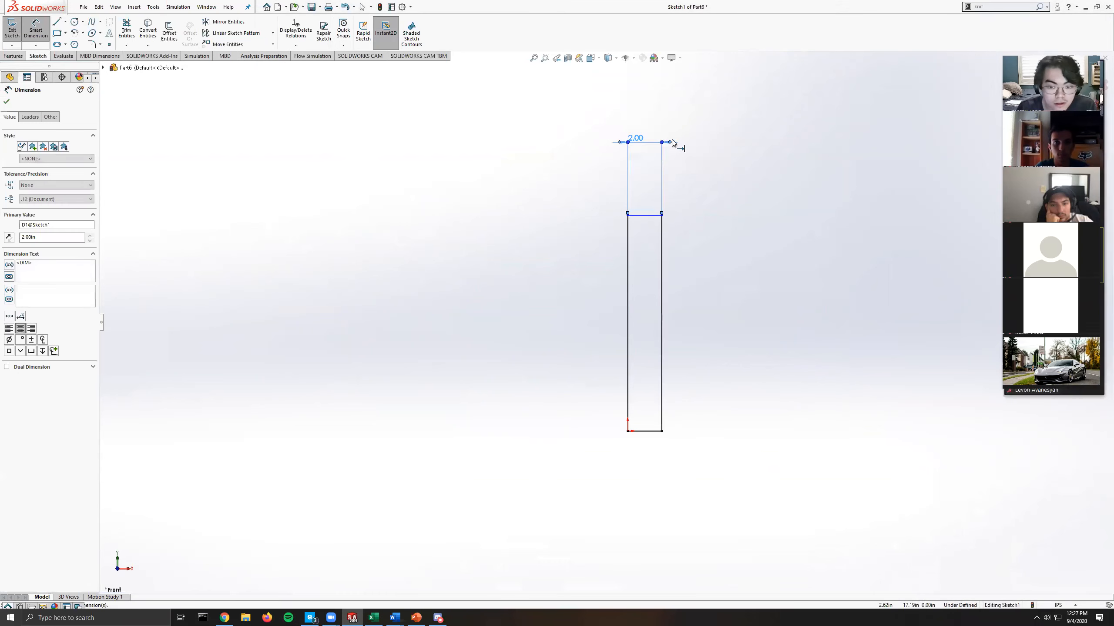
{"action": "left_click", "coordinate": [628, 254]}
{"action": "left_click", "coordinate": [530, 261]}
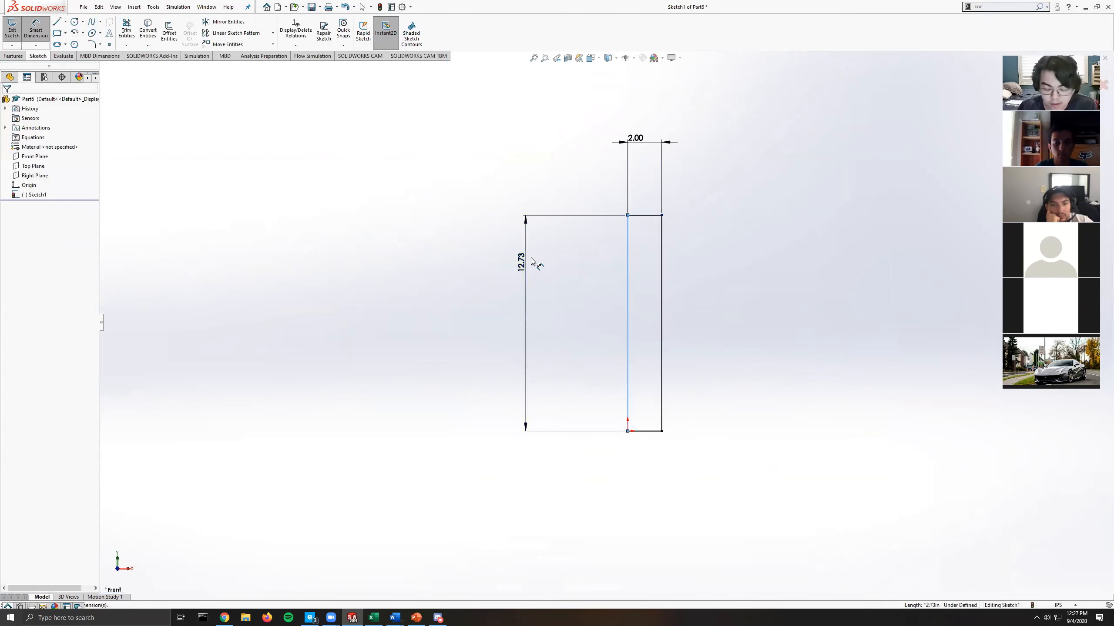
{"action": "type", "text": "2"}
{"action": "key", "text": "Return"}
{"action": "scroll", "coordinate": [652, 422], "scroll_direction": "down", "scroll_amount": 2}
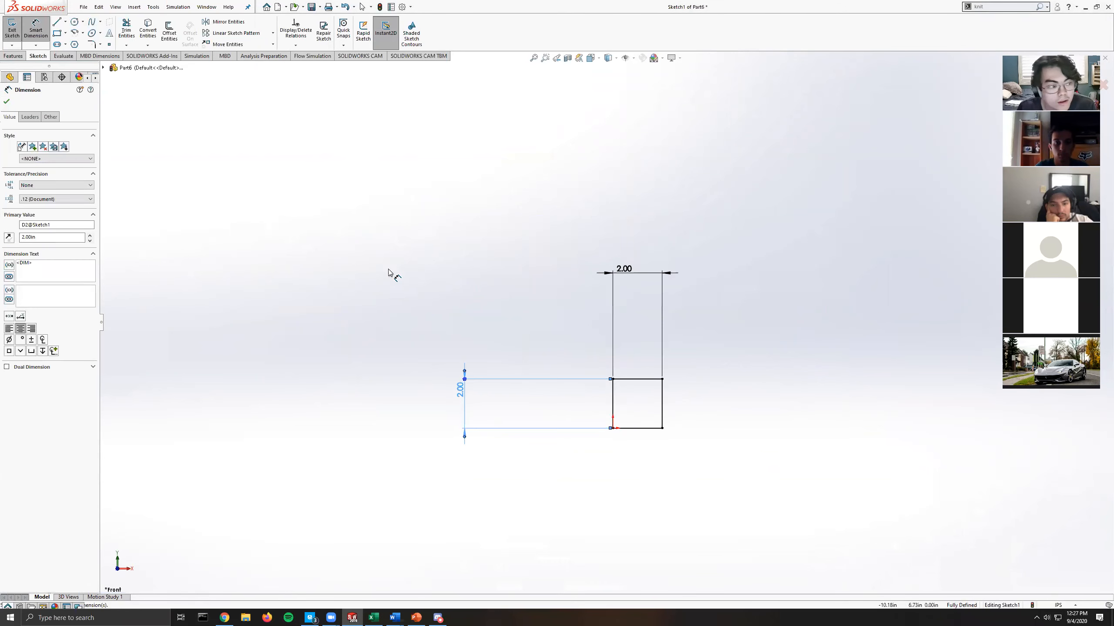
Exit the square's sketch and bring up the feature commands.
{"action": "left_click", "coordinate": [13, 56]}
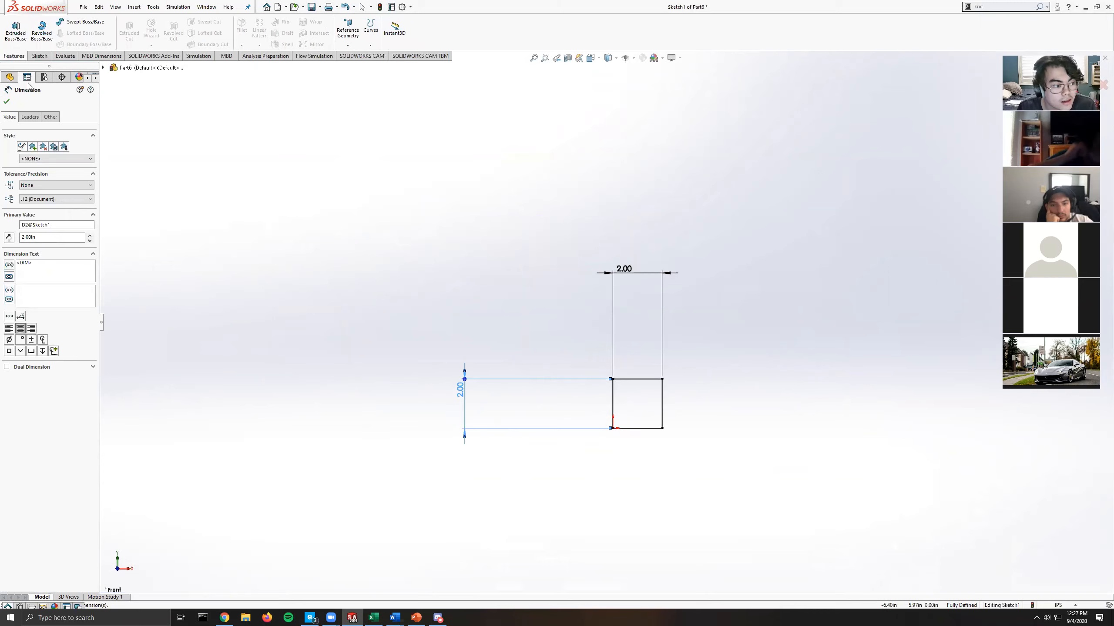
{"action": "left_click", "coordinate": [39, 56]}
{"action": "left_click", "coordinate": [14, 30]}
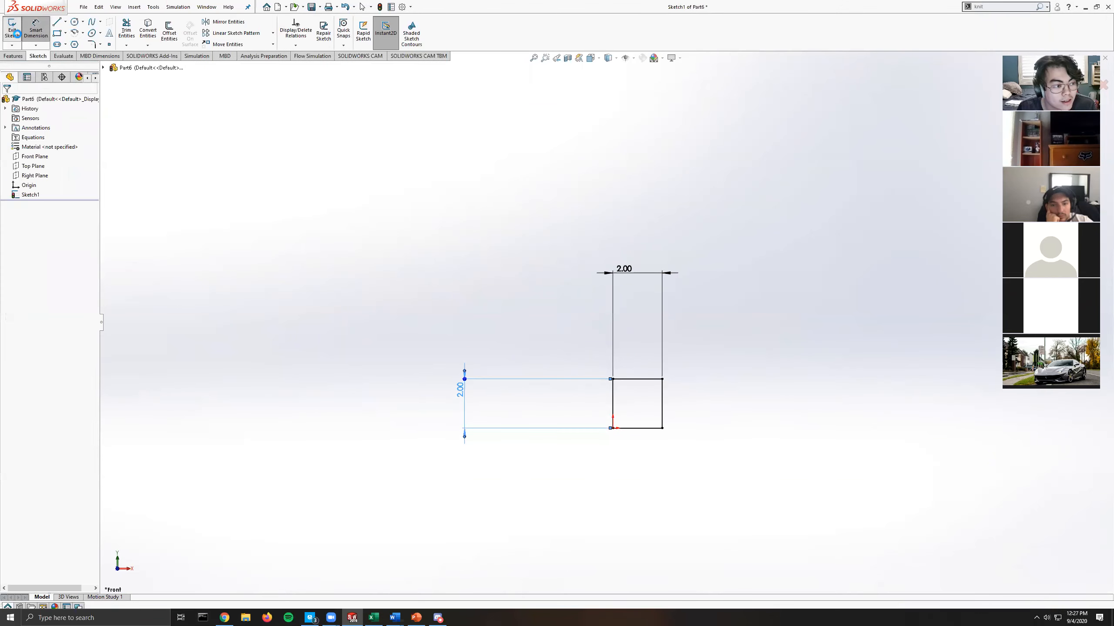
{"action": "left_click", "coordinate": [20, 57]}
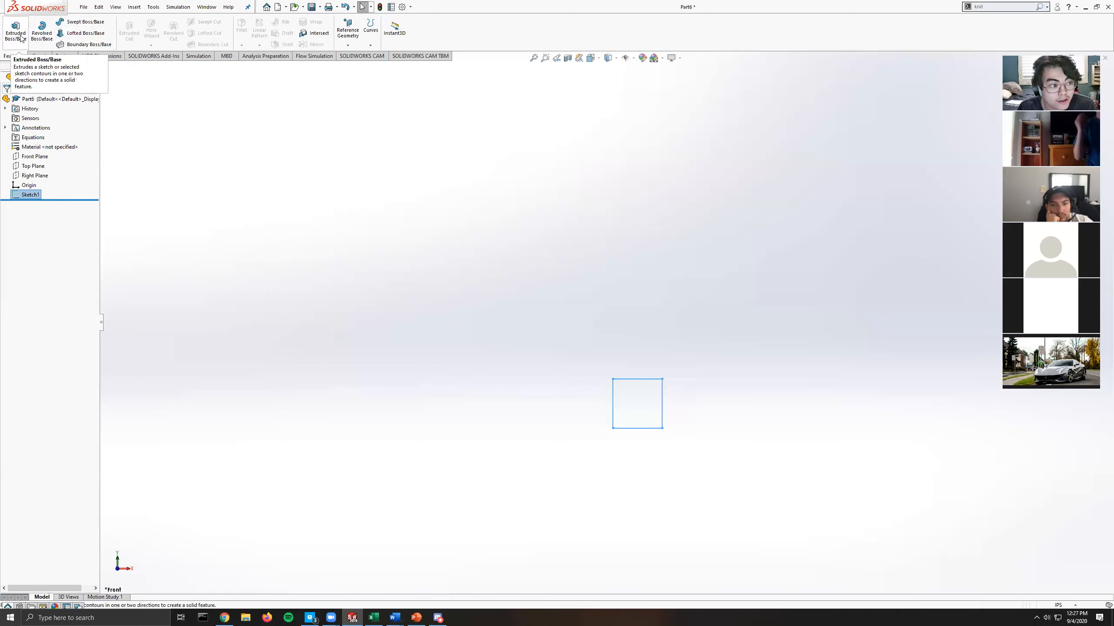
Set up a boss extrusion of the square with a Blind end condition and a depth of 2 in.
{"action": "middle_click_drag", "start_coordinate": [420, 231], "coordinate": [403, 271]}
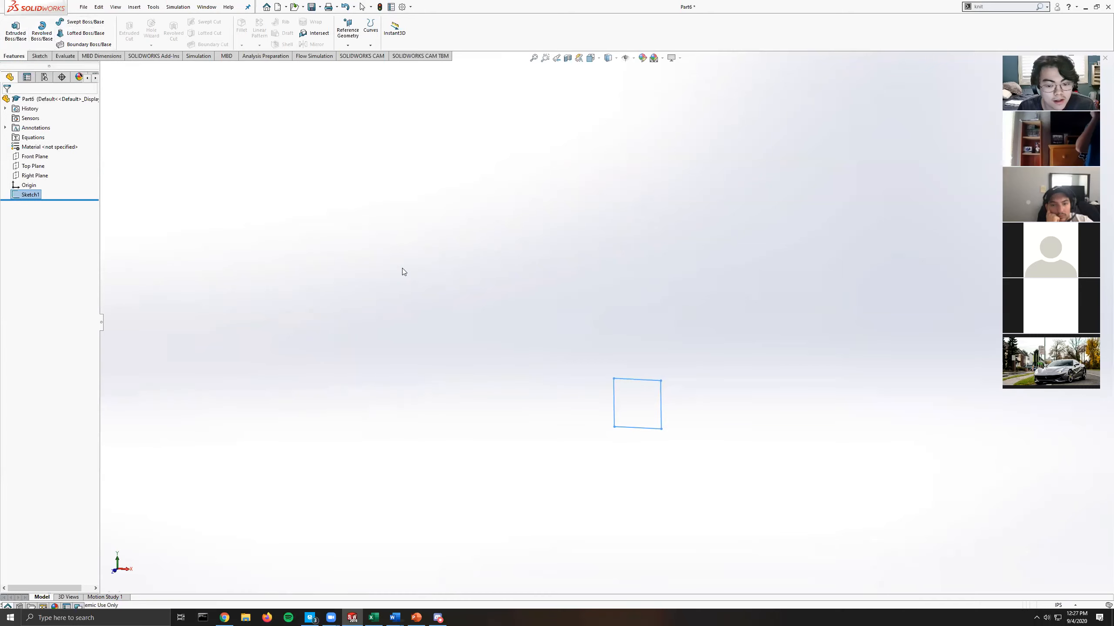
{"action": "left_click", "coordinate": [16, 37]}
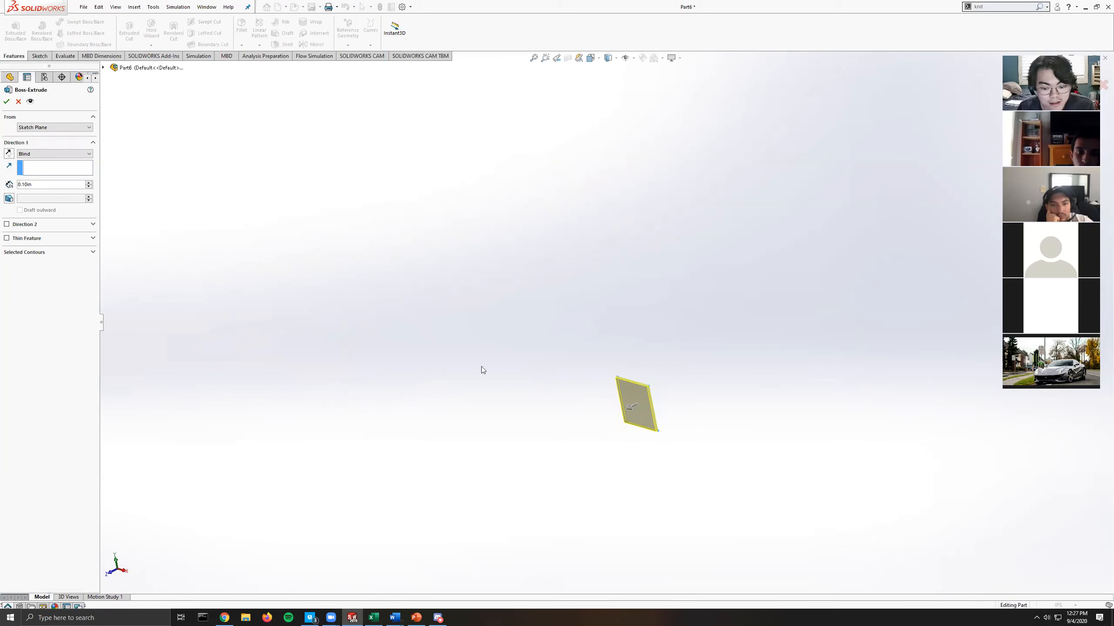
{"action": "key", "text": "space"}
{"action": "left_click", "coordinate": [825, 479]}
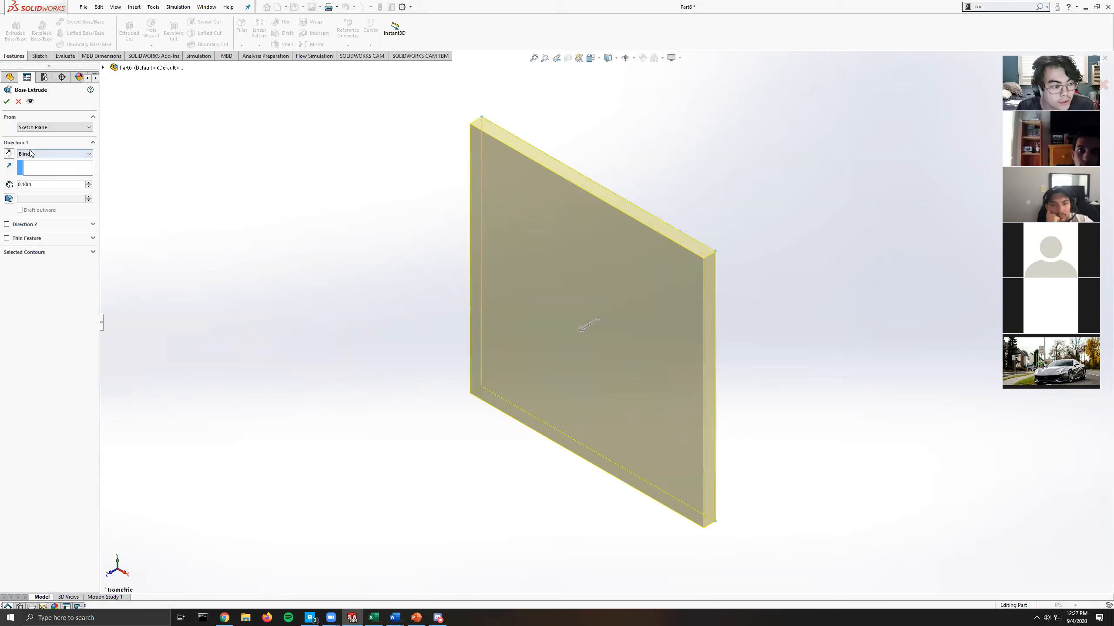
{"action": "left_click", "coordinate": [47, 185]}
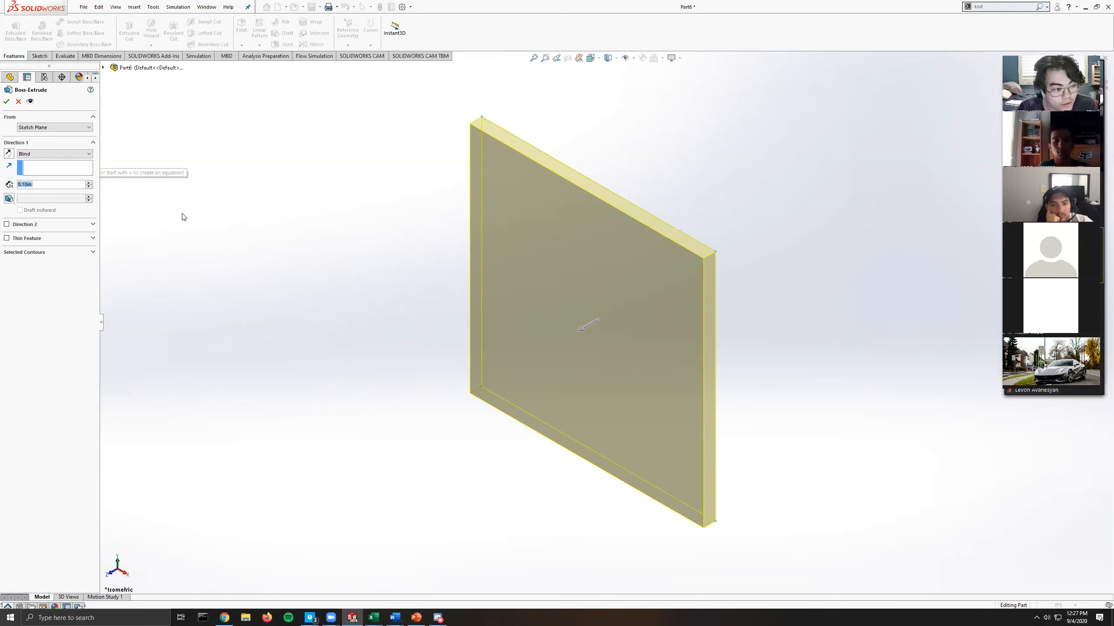
{"action": "type", "text": "2"}
{"action": "key", "text": "Return"}
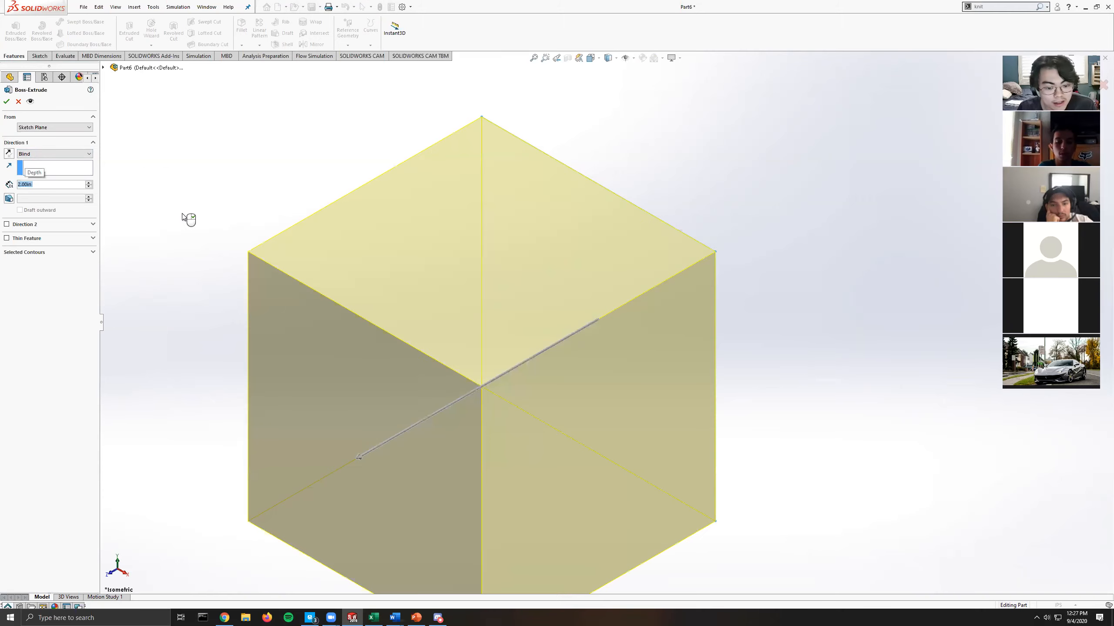
{"action": "scroll", "coordinate": [371, 319], "scroll_direction": "up", "scroll_amount": 2}
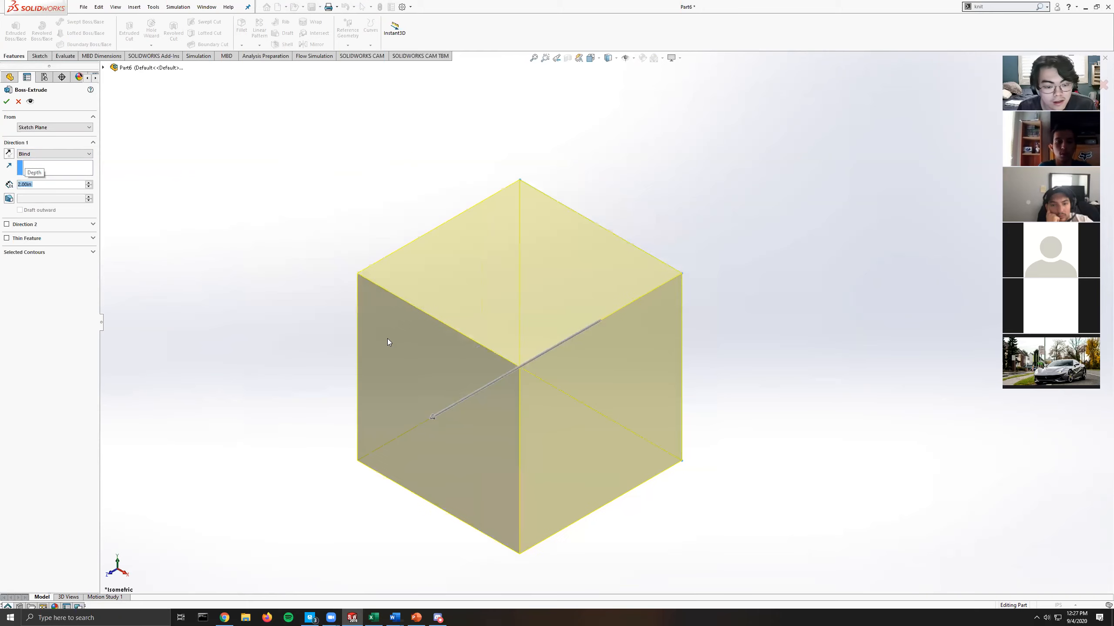
{"action": "left_click", "coordinate": [61, 152]}
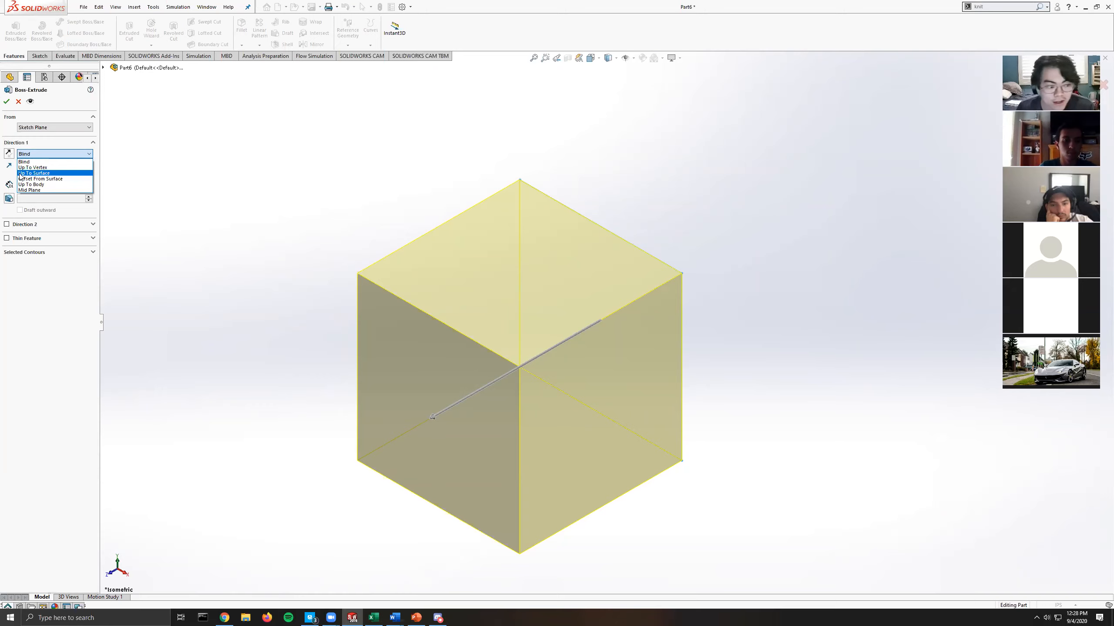
{"action": "left_click", "coordinate": [49, 161]}
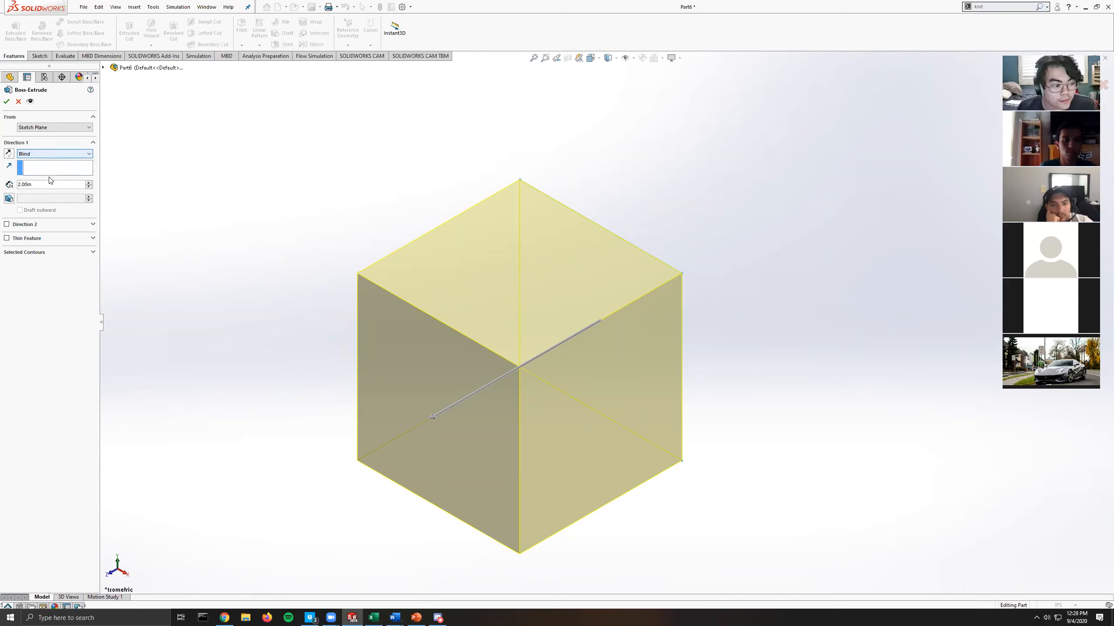
Add a second Blind direction with a depth of 2 in and complete the boss extrusion.
{"action": "left_click", "coordinate": [6, 225]}
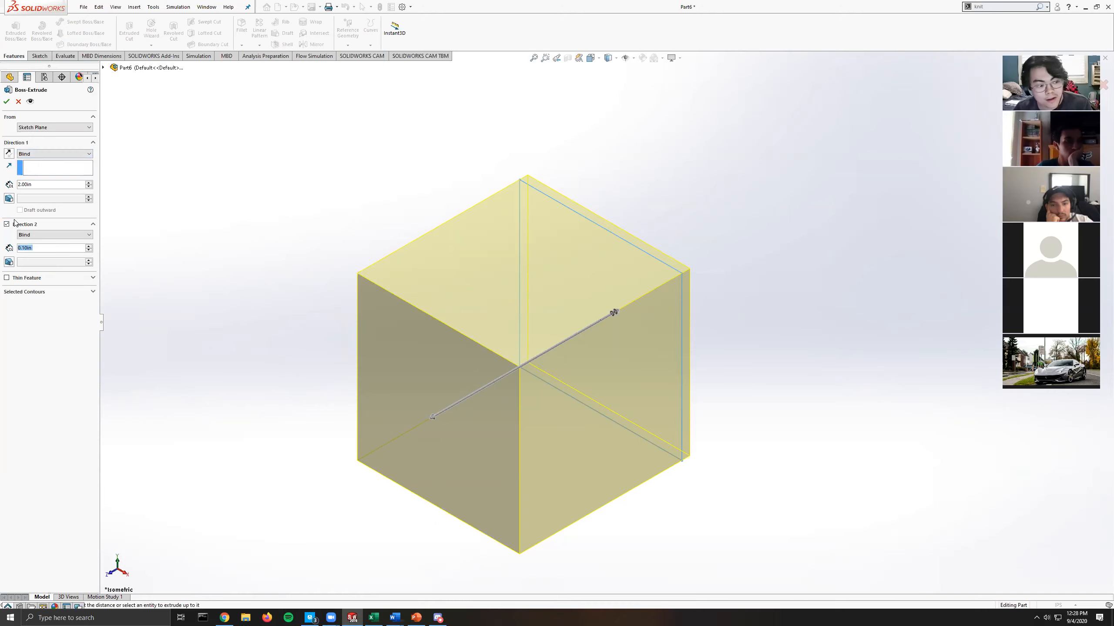
{"action": "type", "text": "2"}
{"action": "key", "text": "Return"}
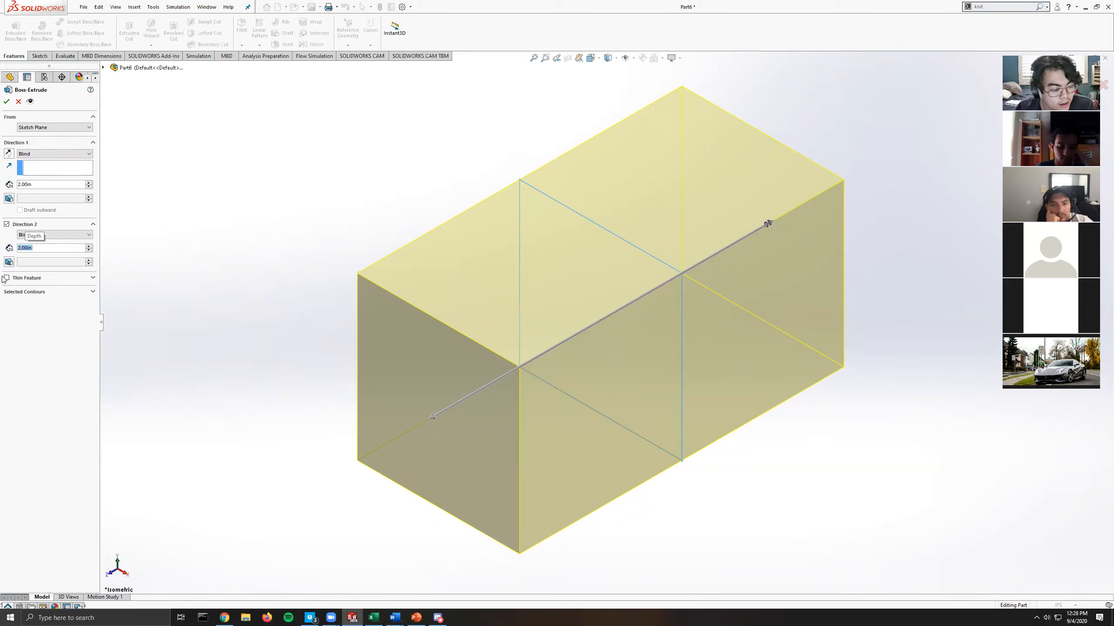
{"action": "left_click", "coordinate": [93, 292]}
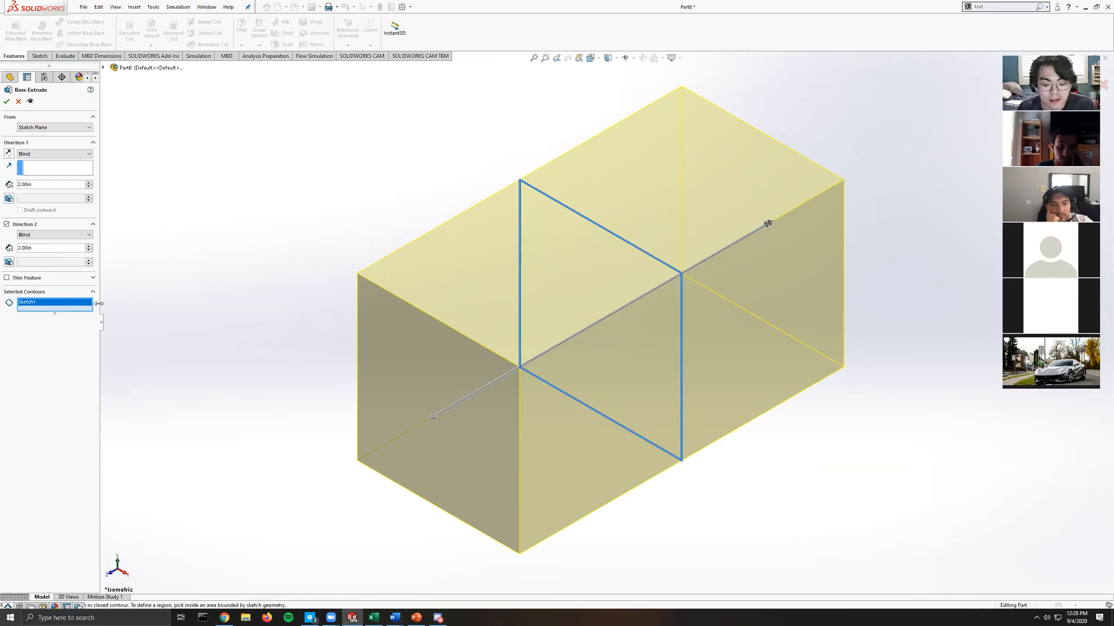
{"action": "key", "text": "z"}
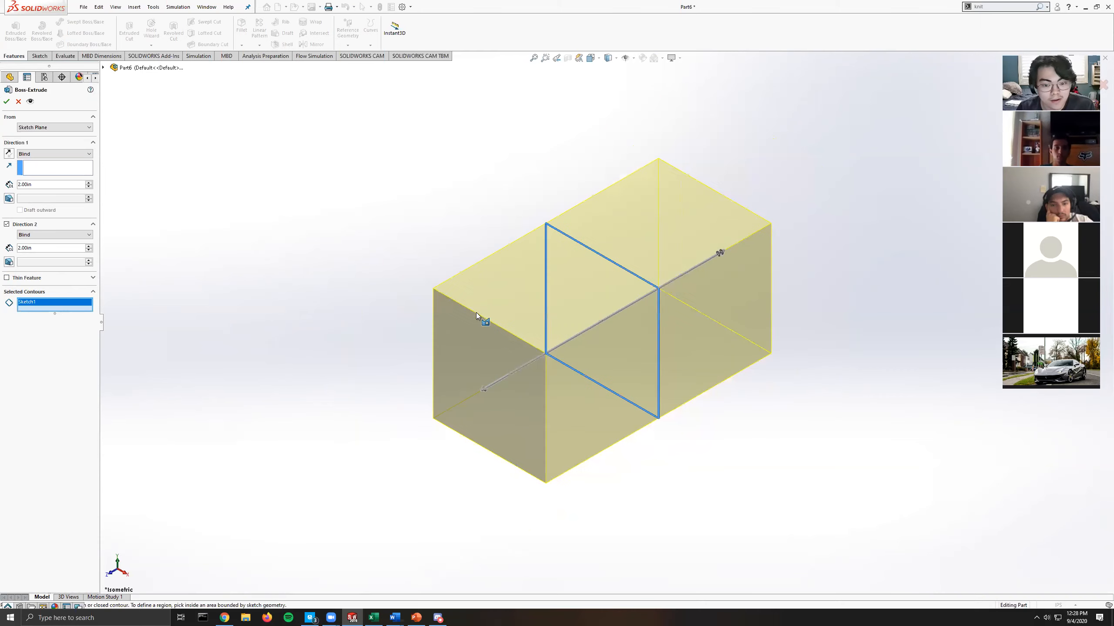
{"action": "left_click", "coordinate": [7, 103]}
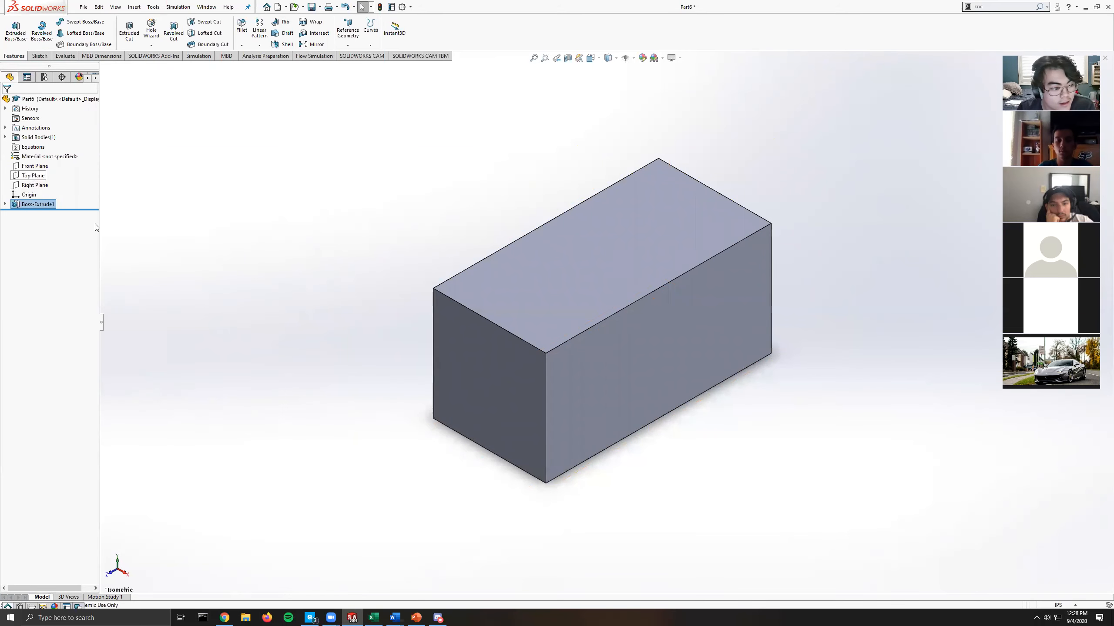
Suppress the boss extrusion and start a new sketch on the Right Plane, viewed normal to it.
{"action": "right_click", "coordinate": [39, 206]}
{"action": "left_click", "coordinate": [72, 179]}
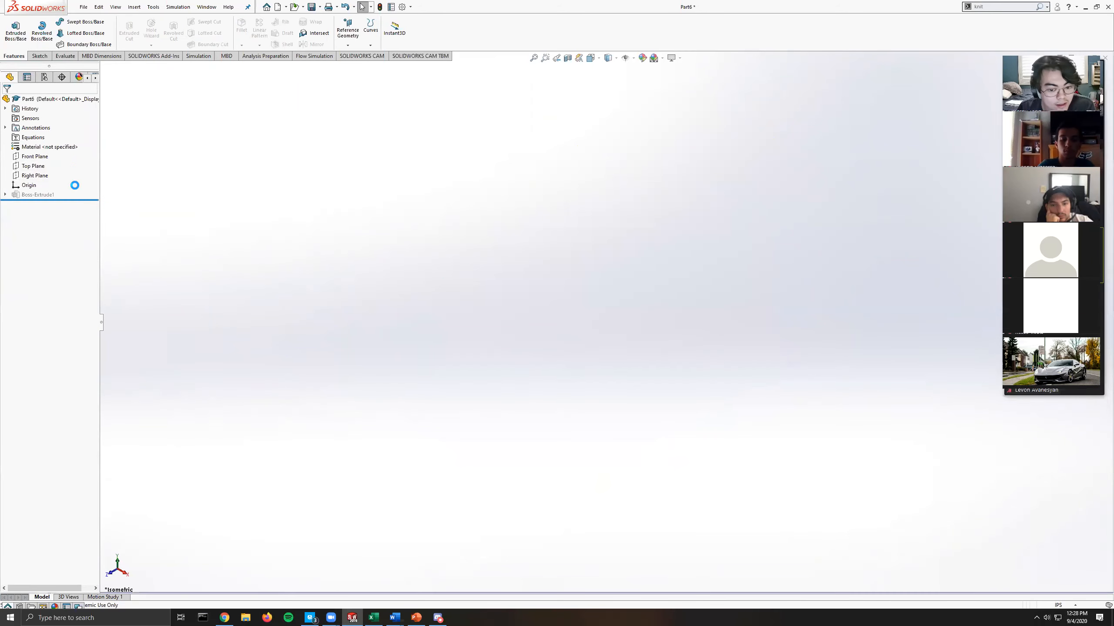
{"action": "right_click", "coordinate": [37, 176]}
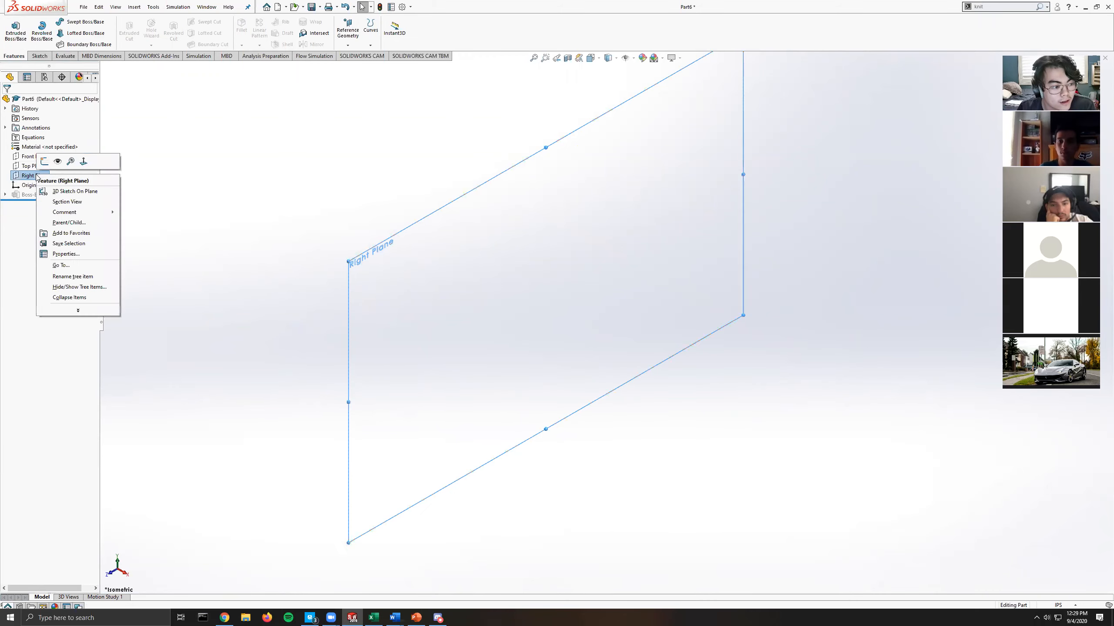
{"action": "left_click", "coordinate": [83, 161]}
{"action": "left_click", "coordinate": [38, 55]}
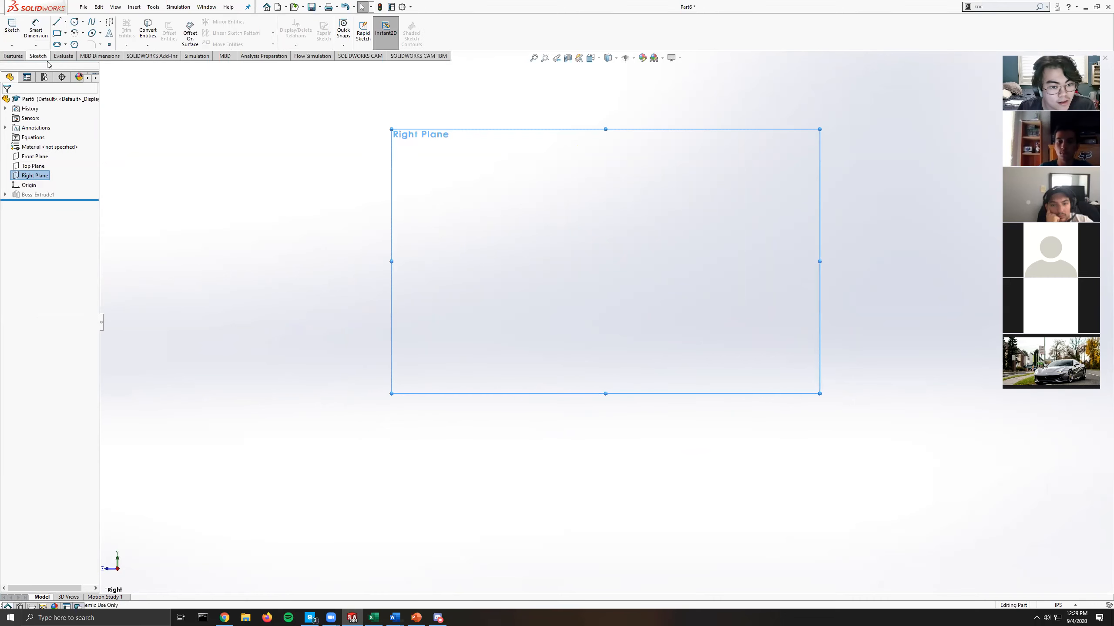
{"action": "left_click", "coordinate": [12, 28]}
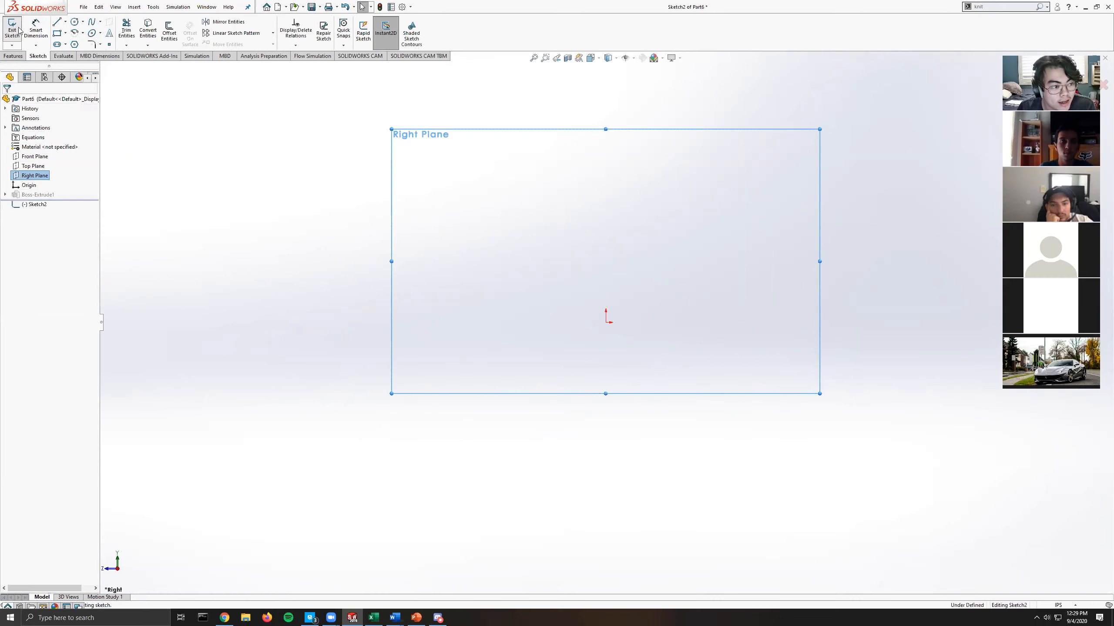
Sketch two small, narrow corner rectangles meeting at one corner, up and to the right of the origin.
{"action": "left_click", "coordinate": [58, 33]}
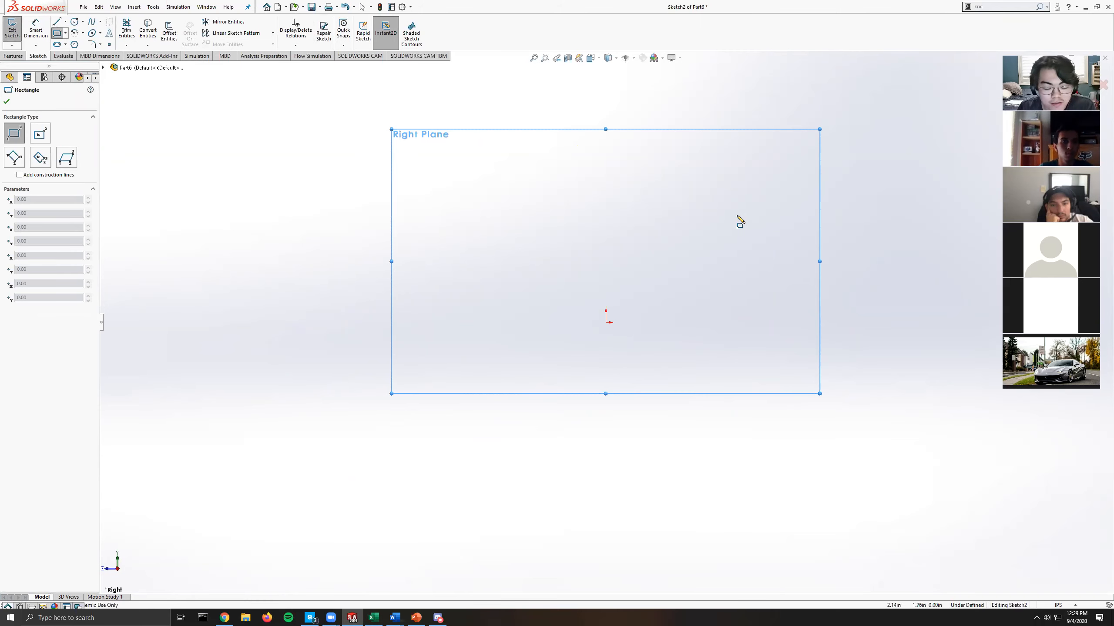
{"action": "left_click_drag", "start_coordinate": [737, 216], "coordinate": [744, 232]}
{"action": "left_click", "coordinate": [746, 259]}
{"action": "key", "text": "Escape"}
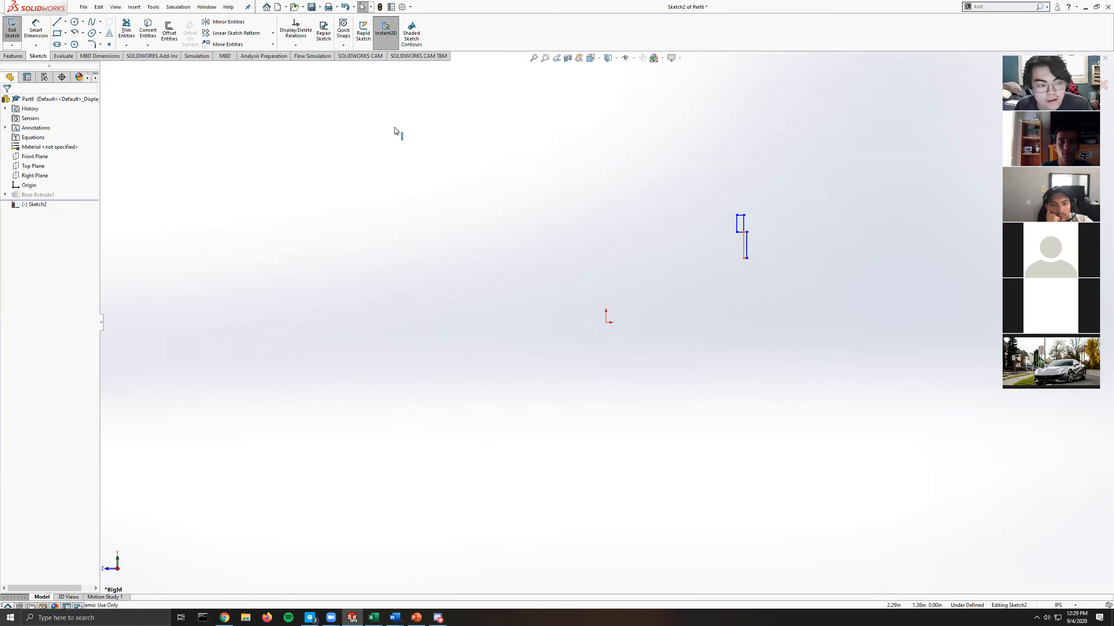
Delete the two vertical lines of the lower rectangle.
{"action": "left_click_drag", "start_coordinate": [769, 253], "coordinate": [724, 256]}
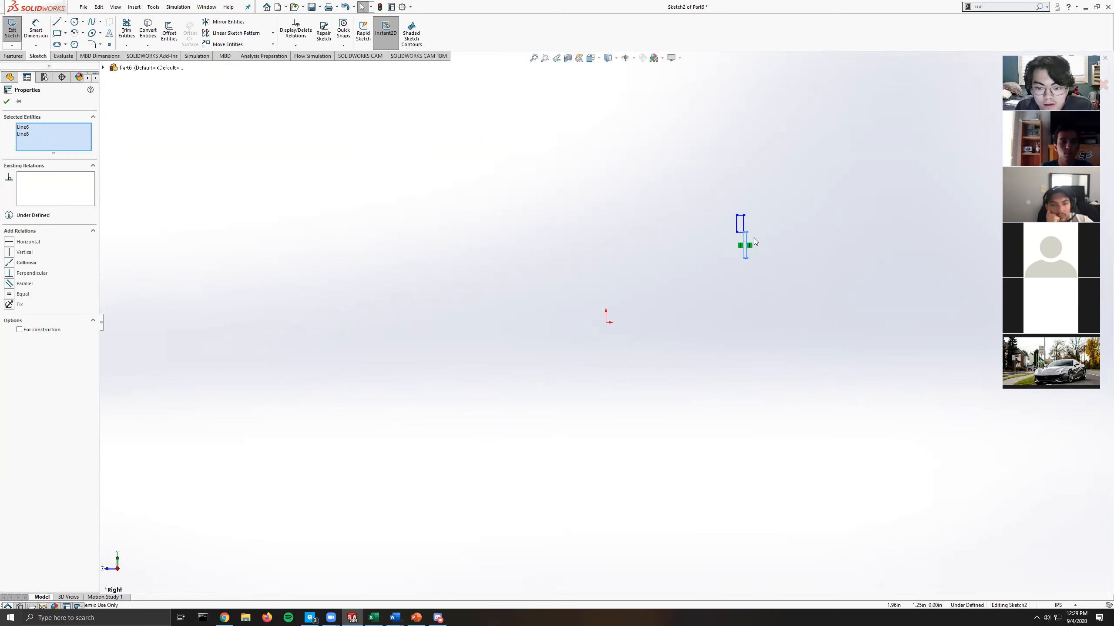
{"action": "right_click", "coordinate": [747, 236]}
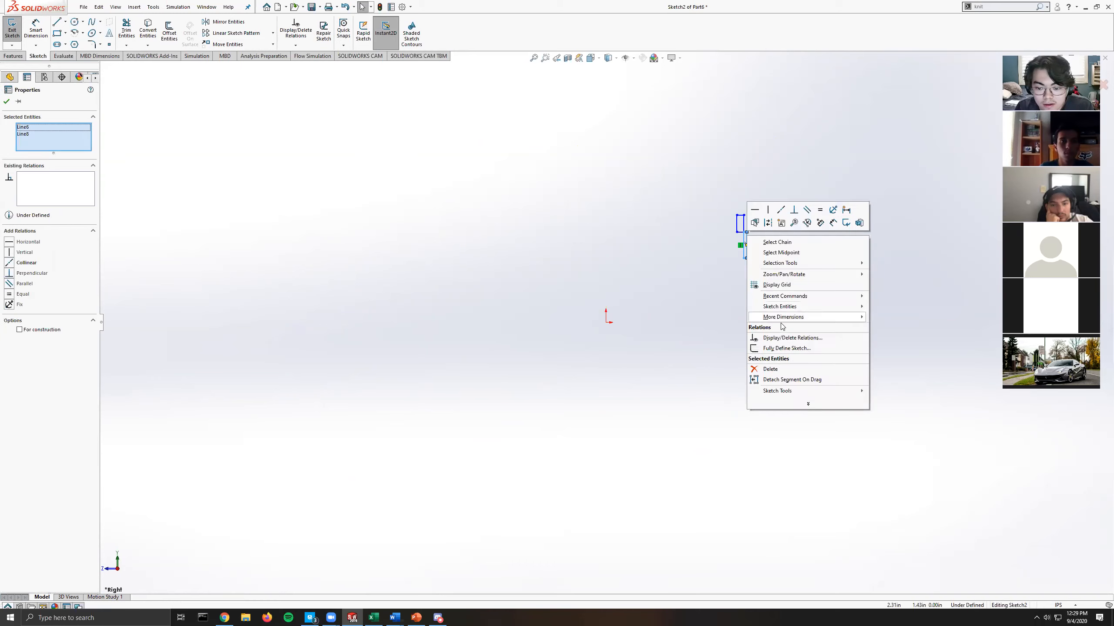
{"action": "left_click", "coordinate": [771, 369]}
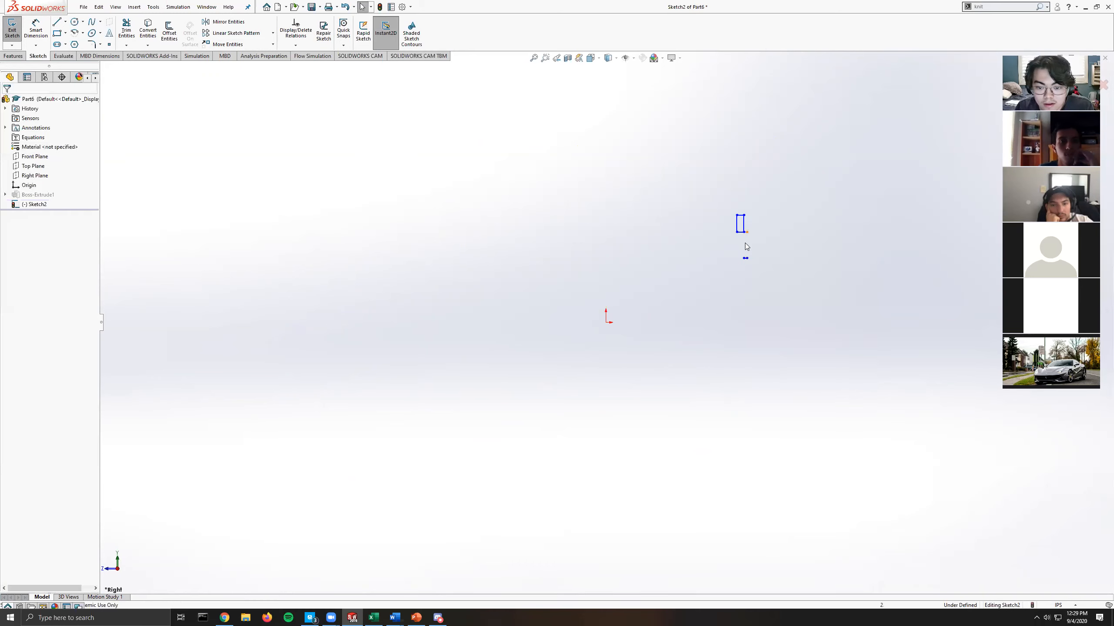
Enlarge the remaining rectangle by stretching its lower outer corner, and delete the leftover short horizontal line inside it.
{"action": "left_click_drag", "start_coordinate": [744, 232], "coordinate": [766, 310]}
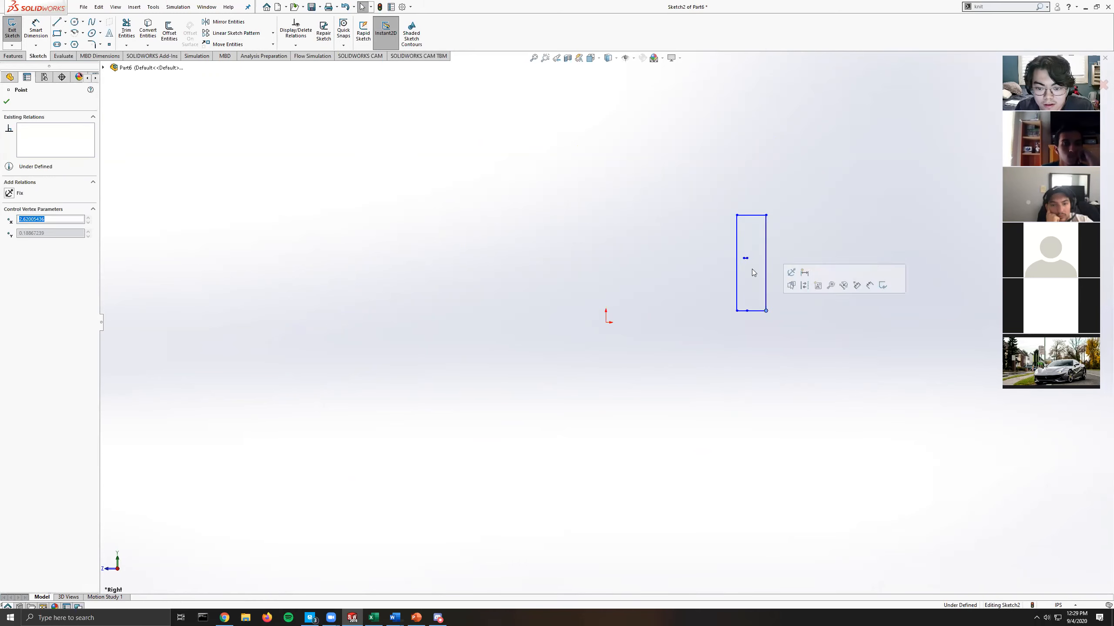
{"action": "right_click", "coordinate": [745, 258]}
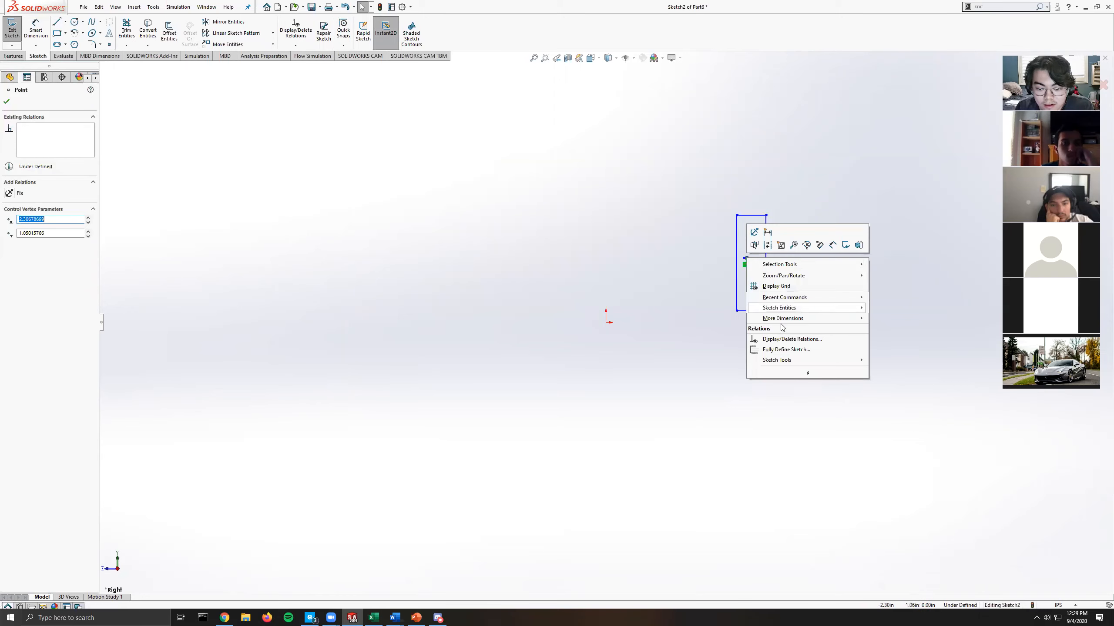
{"action": "left_click", "coordinate": [568, 228]}
{"action": "scroll", "coordinate": [748, 264], "scroll_direction": "down", "scroll_amount": 5}
{"action": "left_click", "coordinate": [684, 271]}
{"action": "right_click", "coordinate": [684, 272]}
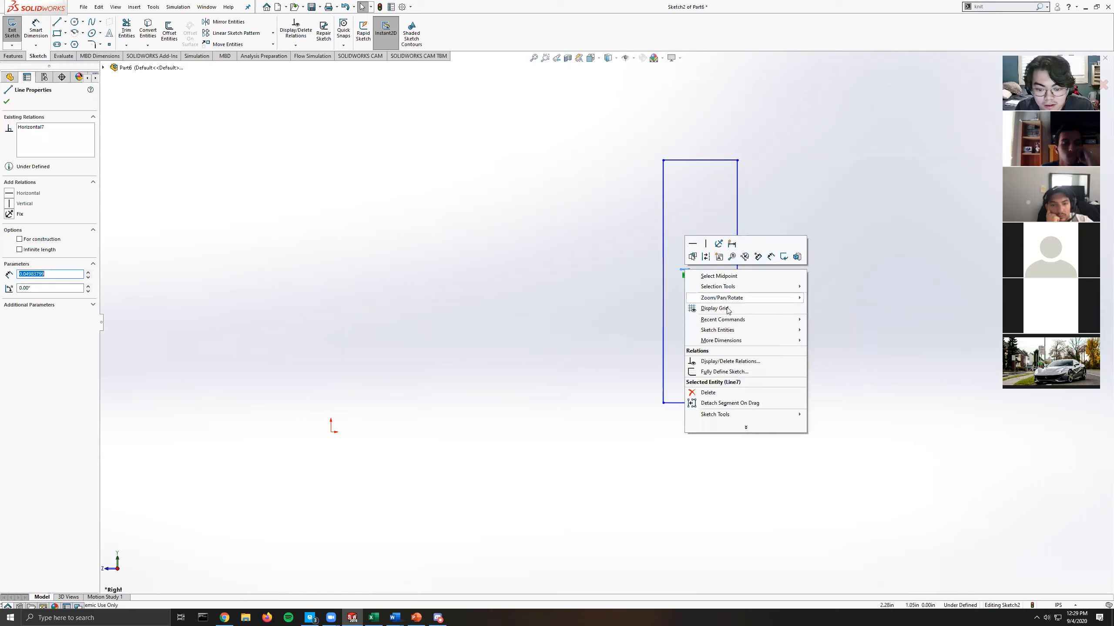
{"action": "left_click", "coordinate": [743, 393]}
{"action": "scroll", "coordinate": [605, 324], "scroll_direction": "up", "scroll_amount": 3}
{"action": "scroll", "coordinate": [612, 390], "scroll_direction": "up", "scroll_amount": 2}
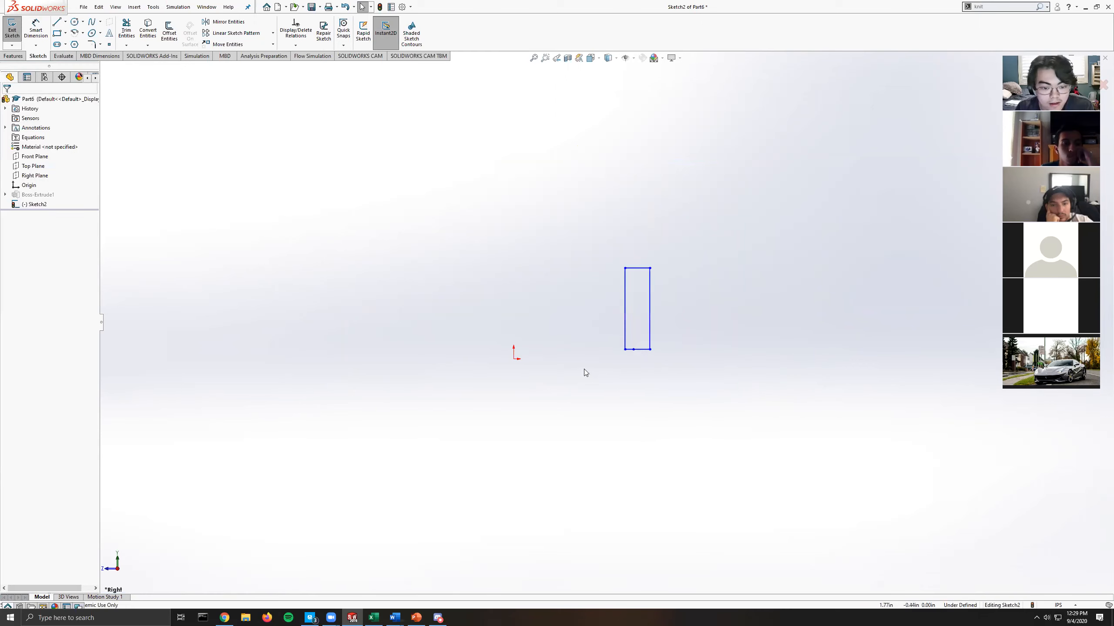
Sketch a vertical centerline about 3.1 in long directly above the origin, beside the rectangle.
{"action": "scroll", "coordinate": [571, 357], "scroll_direction": "down", "scroll_amount": 2}
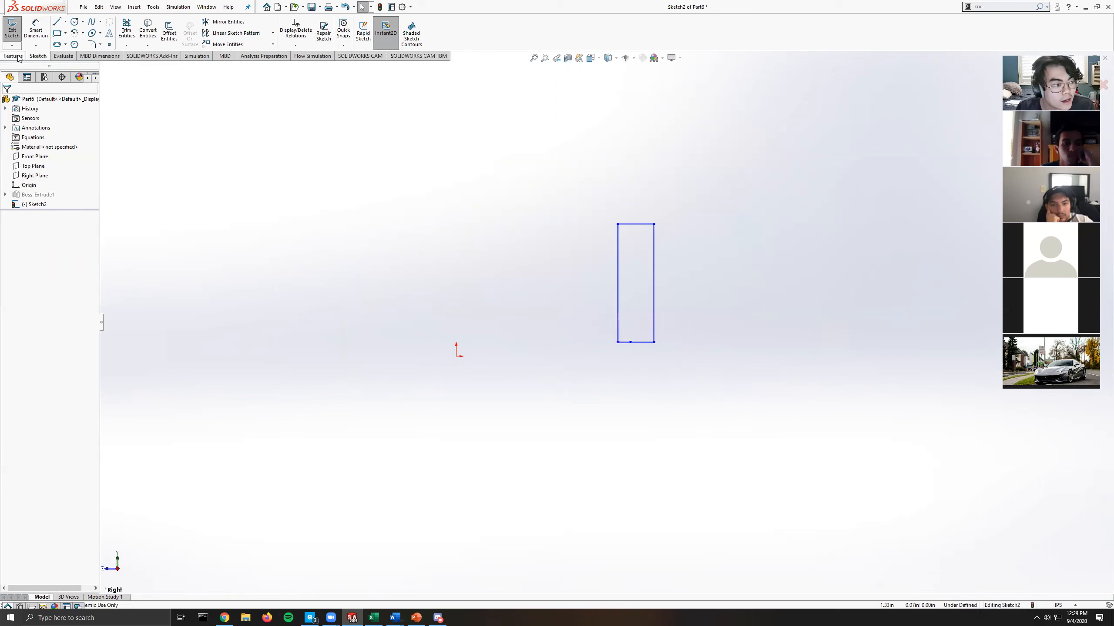
{"action": "left_click", "coordinate": [63, 56]}
{"action": "left_click", "coordinate": [38, 56]}
{"action": "left_click", "coordinate": [65, 21]}
{"action": "left_click", "coordinate": [75, 44]}
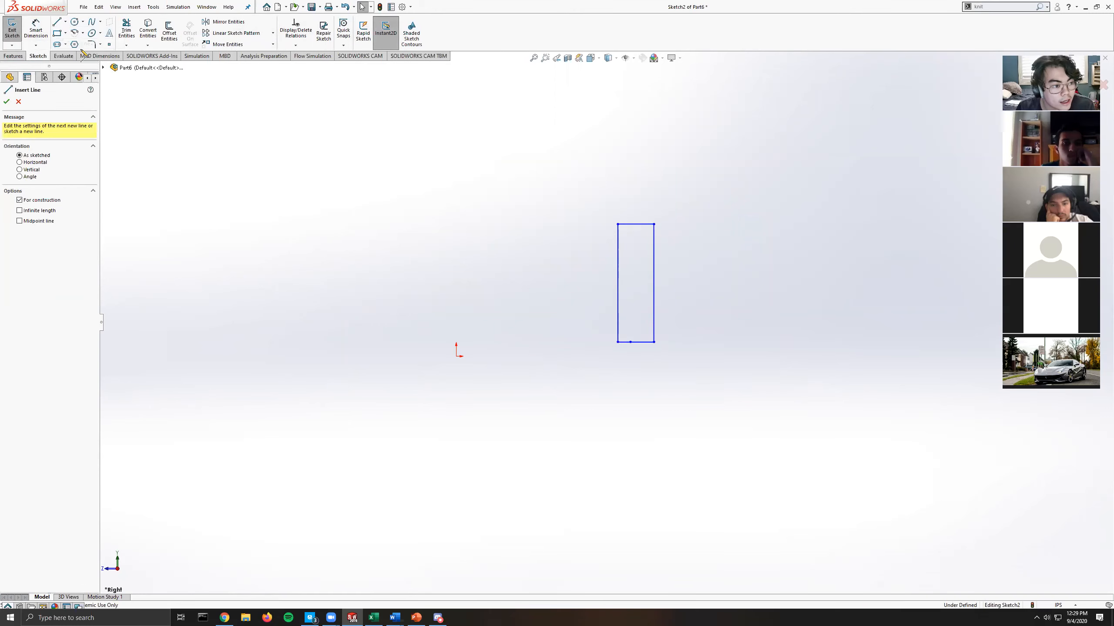
{"action": "left_click", "coordinate": [456, 325]}
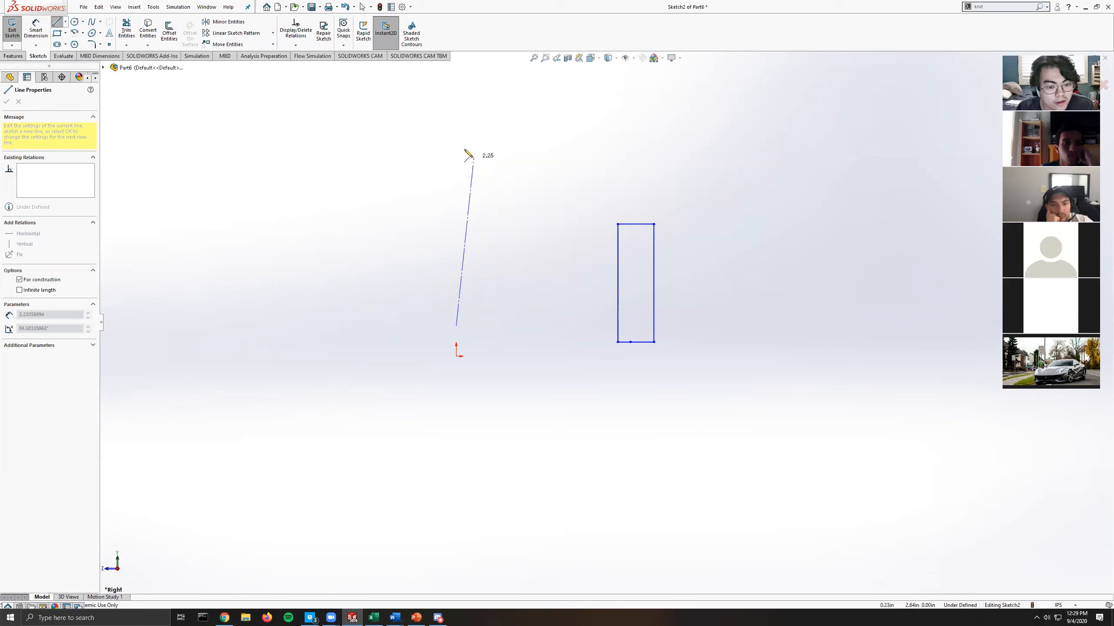
{"action": "left_click", "coordinate": [456, 91]}
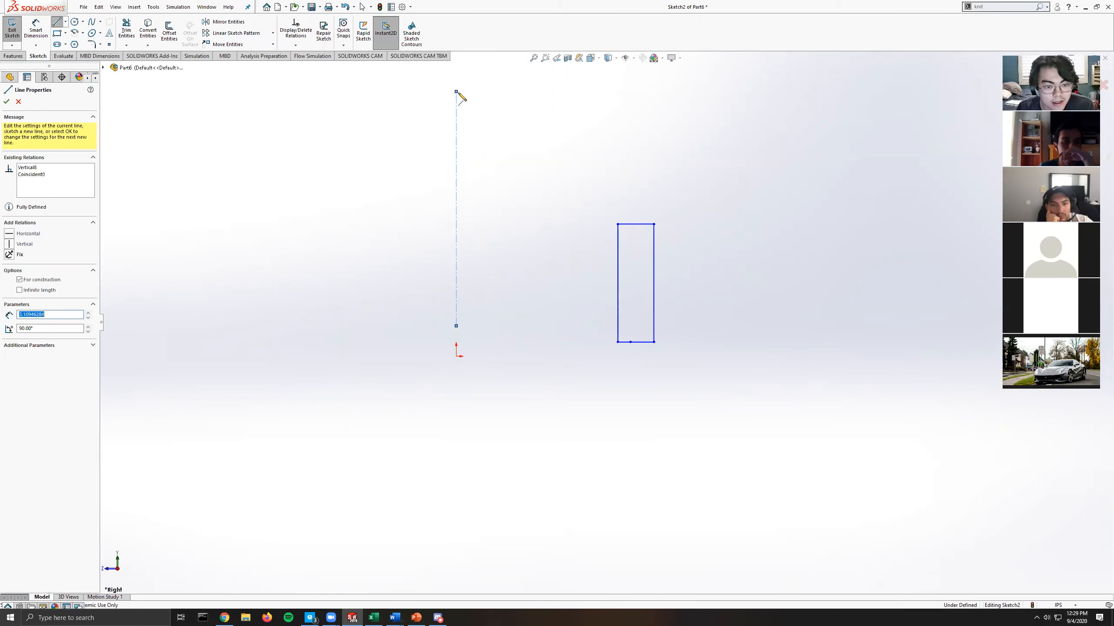
{"action": "key", "text": "Escape"}
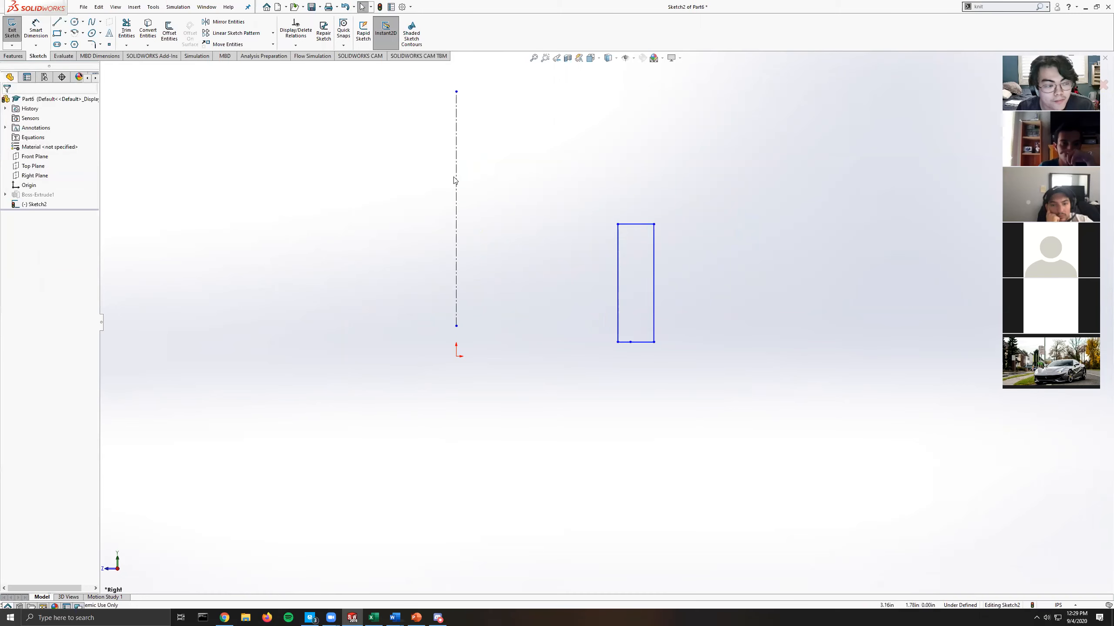
Exit the sketch and create a revolved boss of the rectangle region, 360 degrees about the centerline.
{"action": "left_click", "coordinate": [13, 31]}
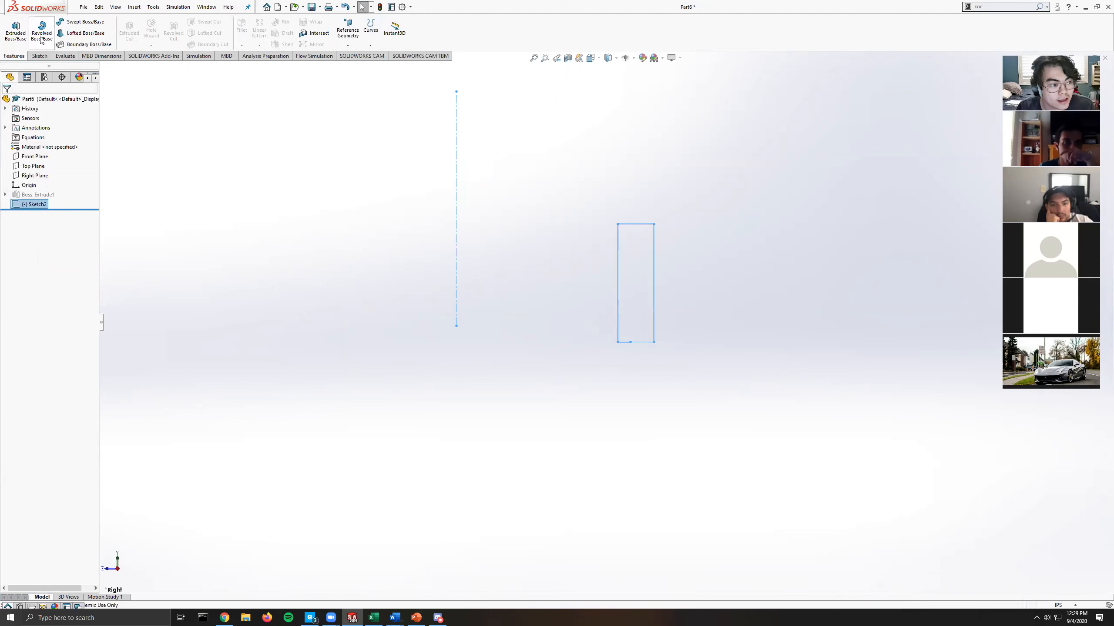
{"action": "left_click", "coordinate": [41, 39]}
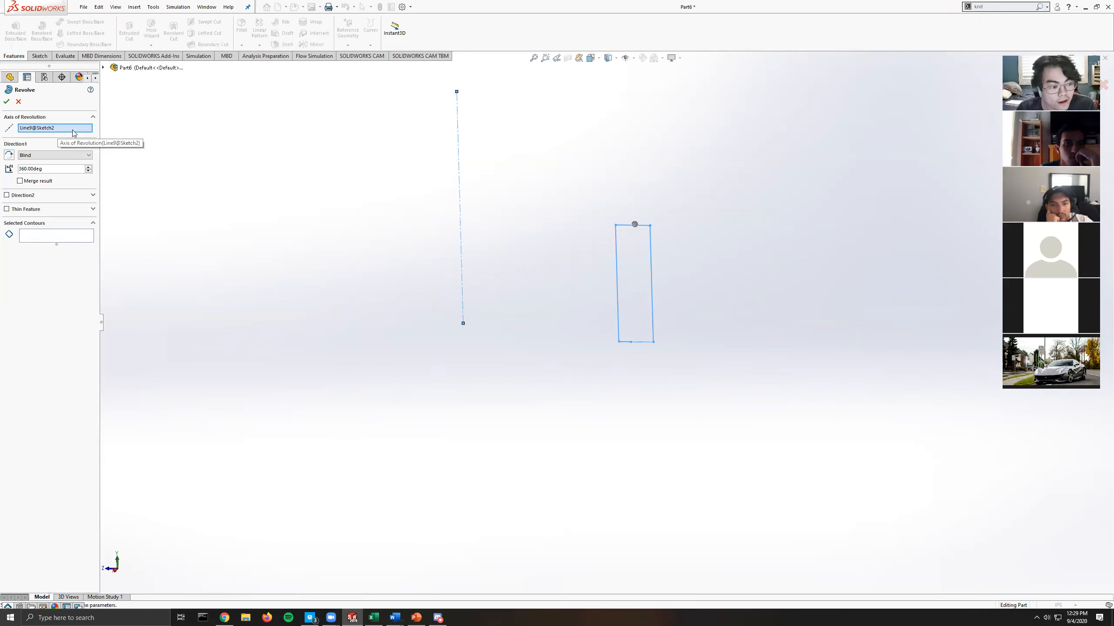
{"action": "left_click", "coordinate": [67, 239]}
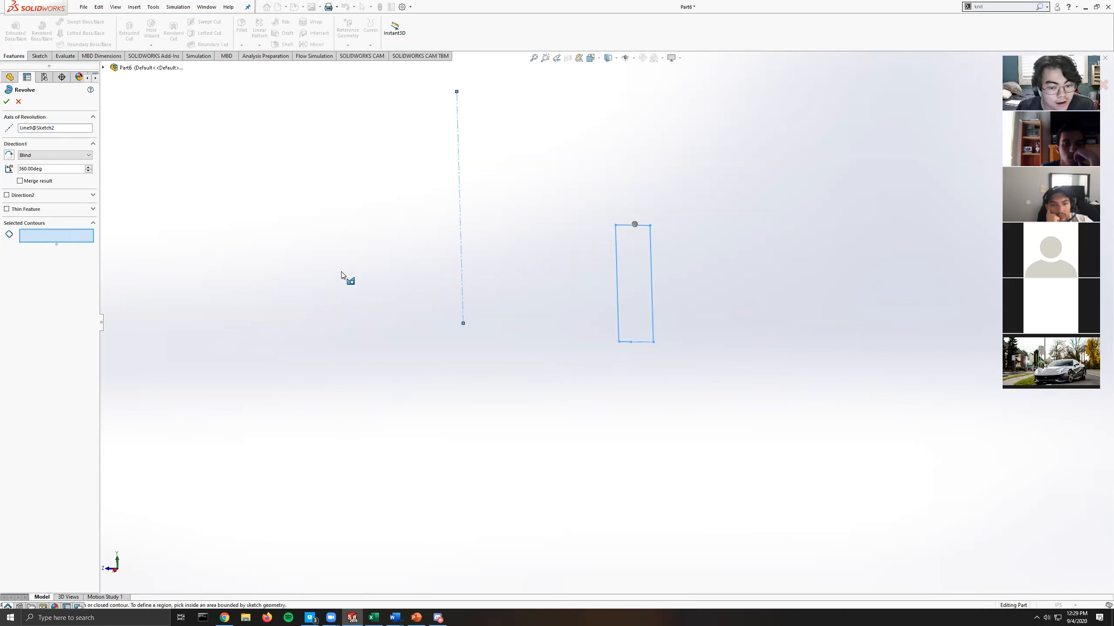
{"action": "left_click", "coordinate": [635, 286]}
{"action": "middle_click_drag", "start_coordinate": [483, 275], "coordinate": [651, 301]}
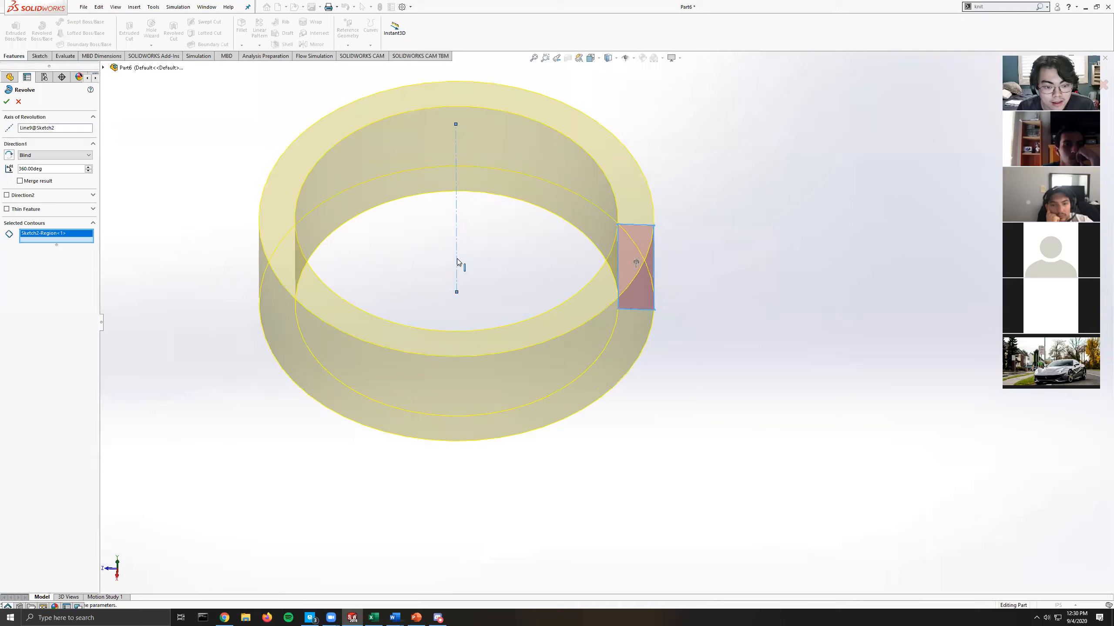
{"action": "middle_click_drag", "start_coordinate": [427, 265], "coordinate": [420, 209]}
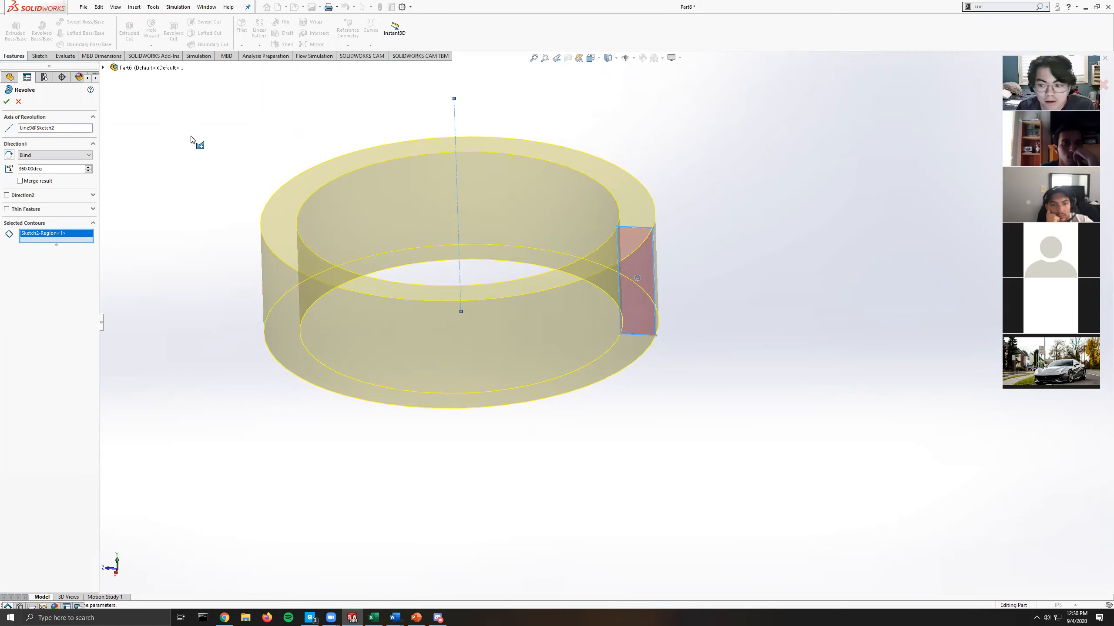
{"action": "left_click", "coordinate": [6, 103]}
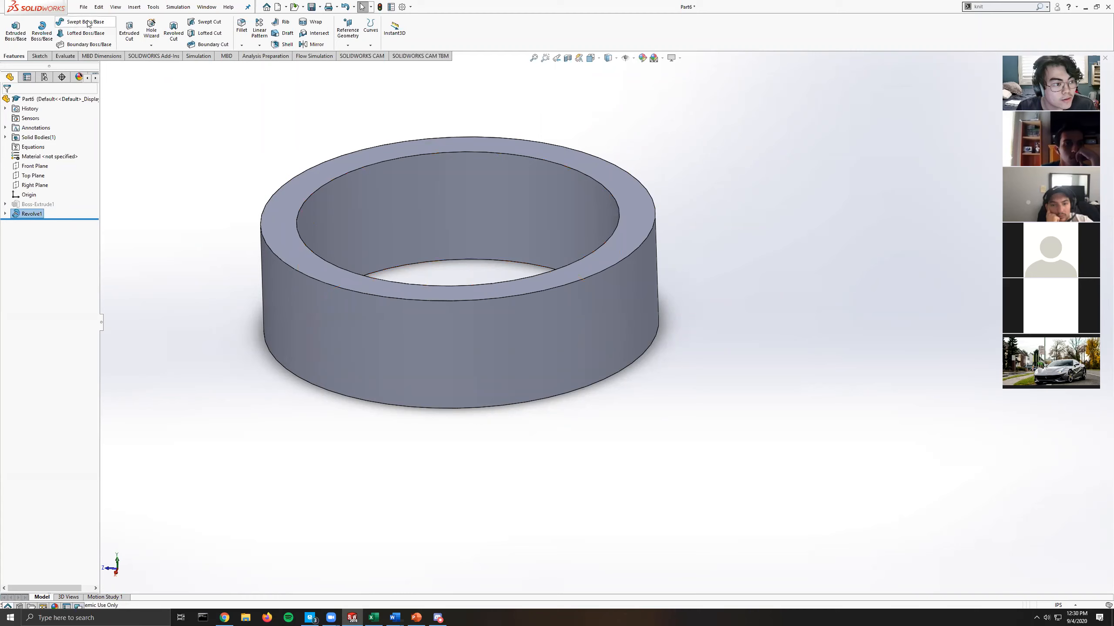
Suppress the revolved boss and start a new sketch on the Front Plane, viewed normal to it.
{"action": "right_click", "coordinate": [34, 214]}
{"action": "left_click", "coordinate": [72, 194]}
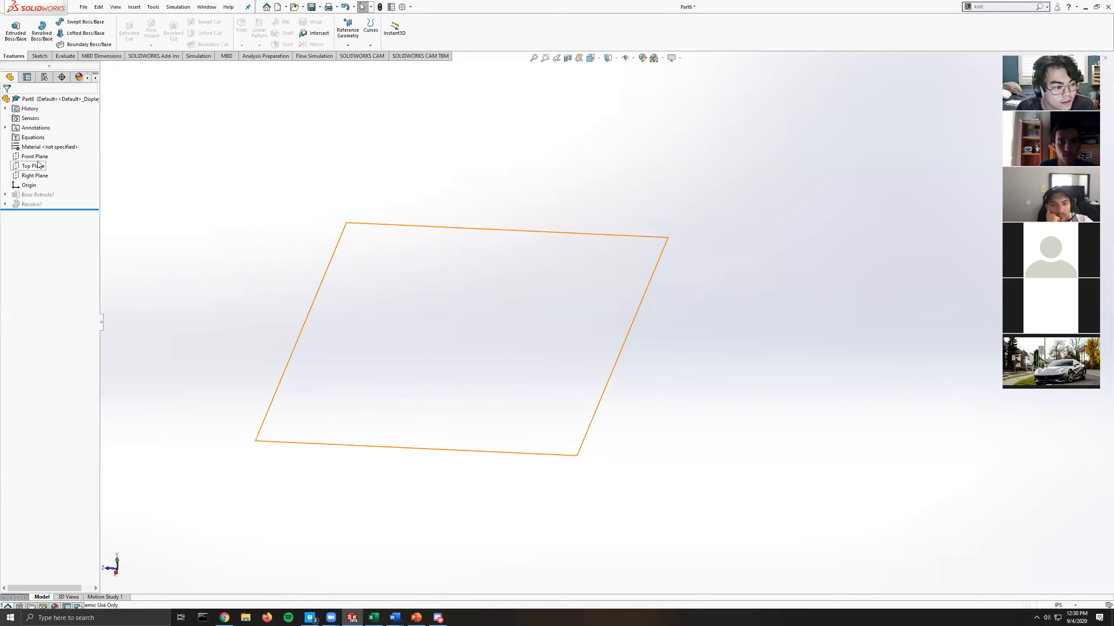
{"action": "right_click", "coordinate": [37, 157]}
{"action": "left_click", "coordinate": [82, 145]}
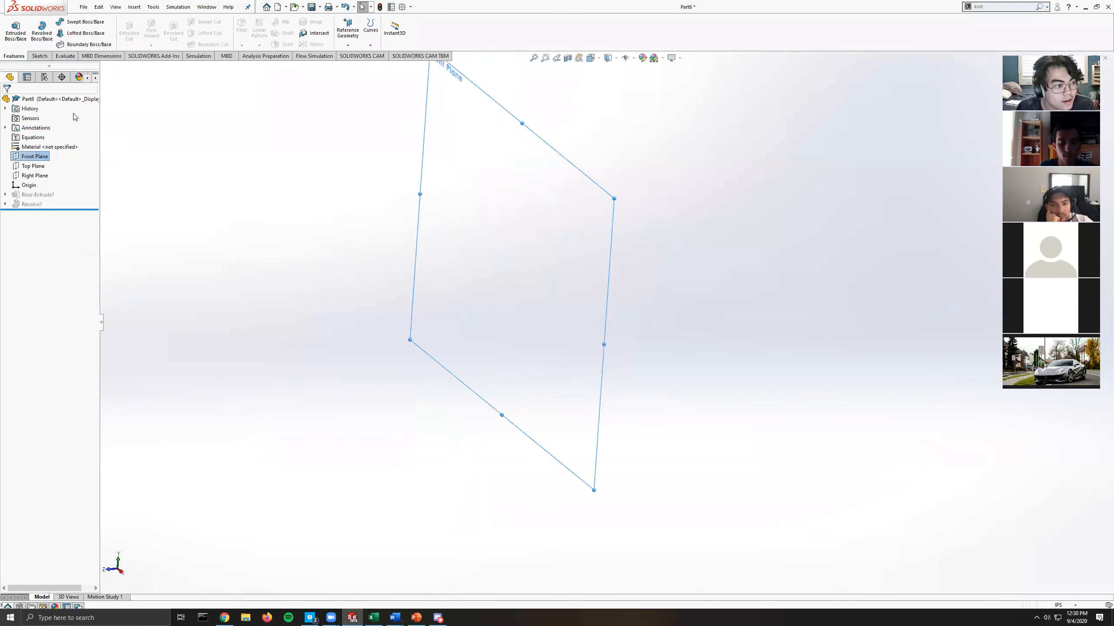
{"action": "left_click", "coordinate": [40, 56]}
{"action": "left_click", "coordinate": [12, 29]}
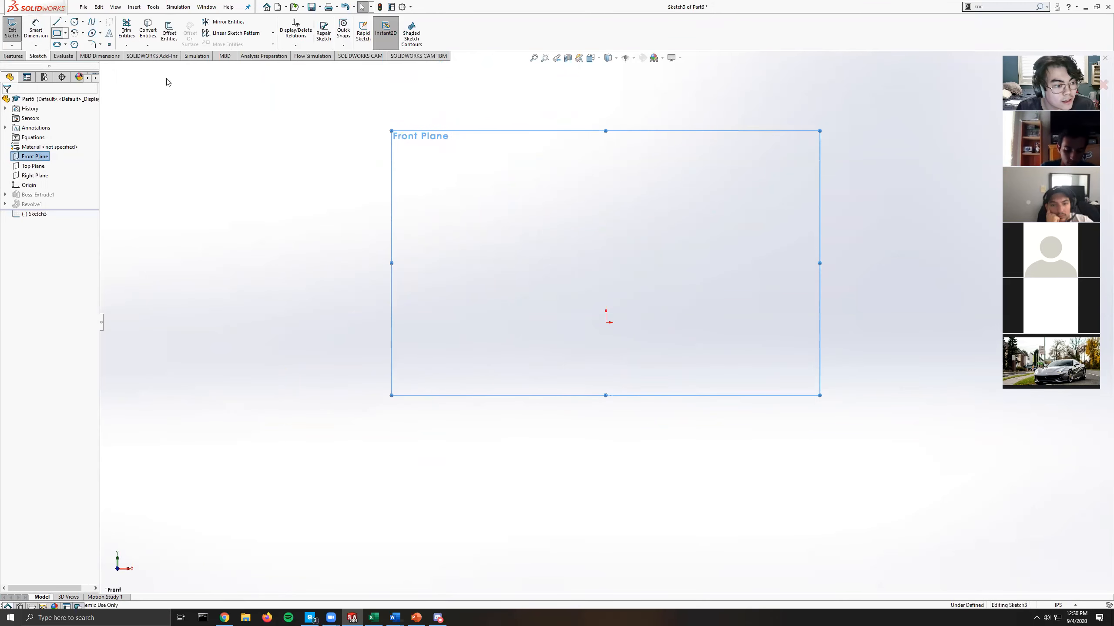
Sketch a corner rectangle from the origin, about 0.99 in wide and 1.76 in high, and exit the sketch.
{"action": "left_click_drag", "start_coordinate": [605, 322], "coordinate": [666, 215]}
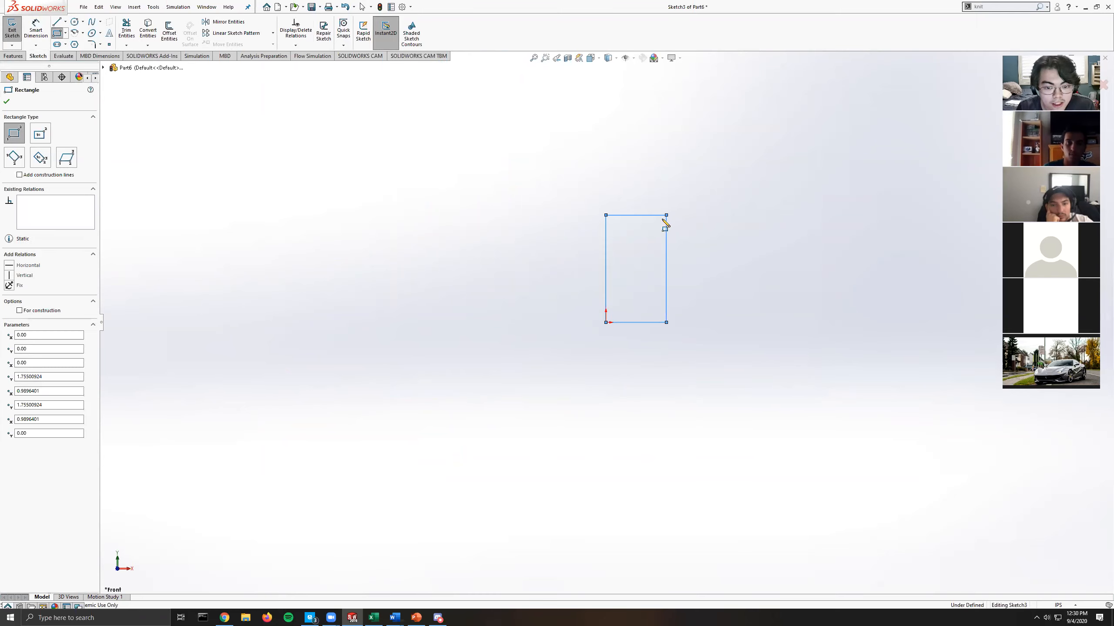
{"action": "left_click", "coordinate": [12, 29]}
{"action": "middle_click_drag", "start_coordinate": [495, 209], "coordinate": [223, 204]}
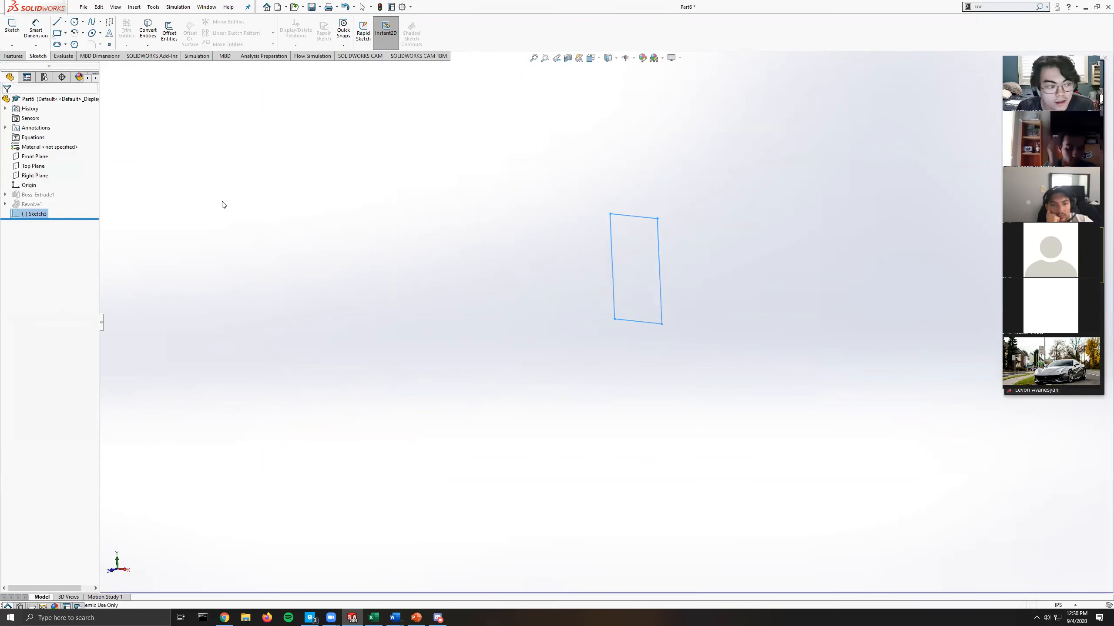
Start a new sketch on the Right Plane, viewed normal to it.
{"action": "left_click", "coordinate": [36, 176]}
{"action": "middle_click_drag", "start_coordinate": [416, 259], "coordinate": [439, 297]}
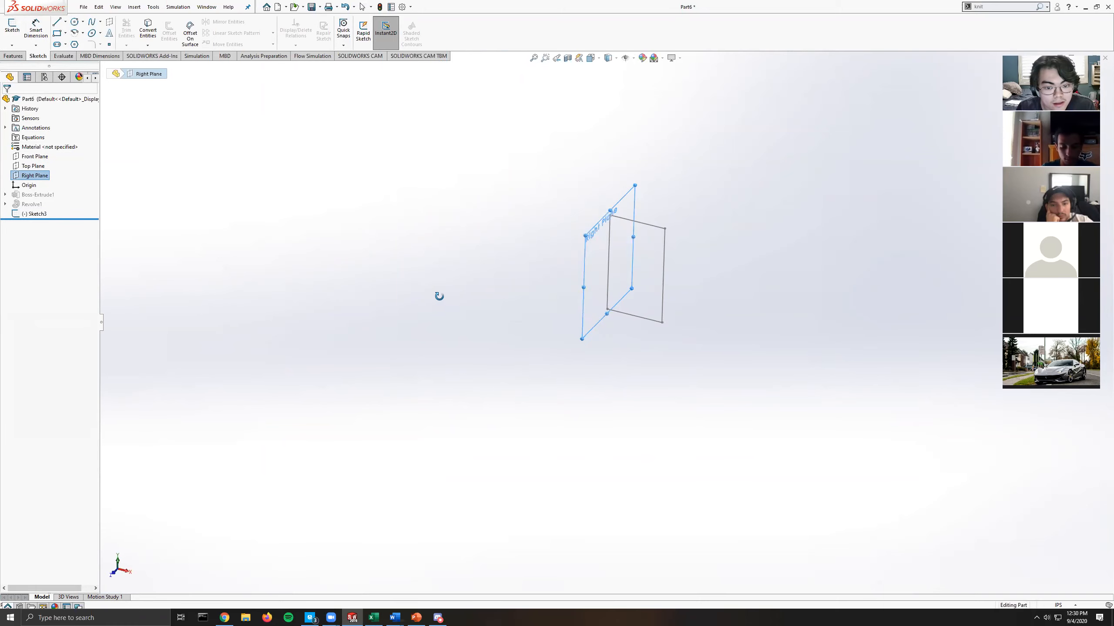
{"action": "scroll", "coordinate": [552, 259], "scroll_direction": "down", "scroll_amount": 3}
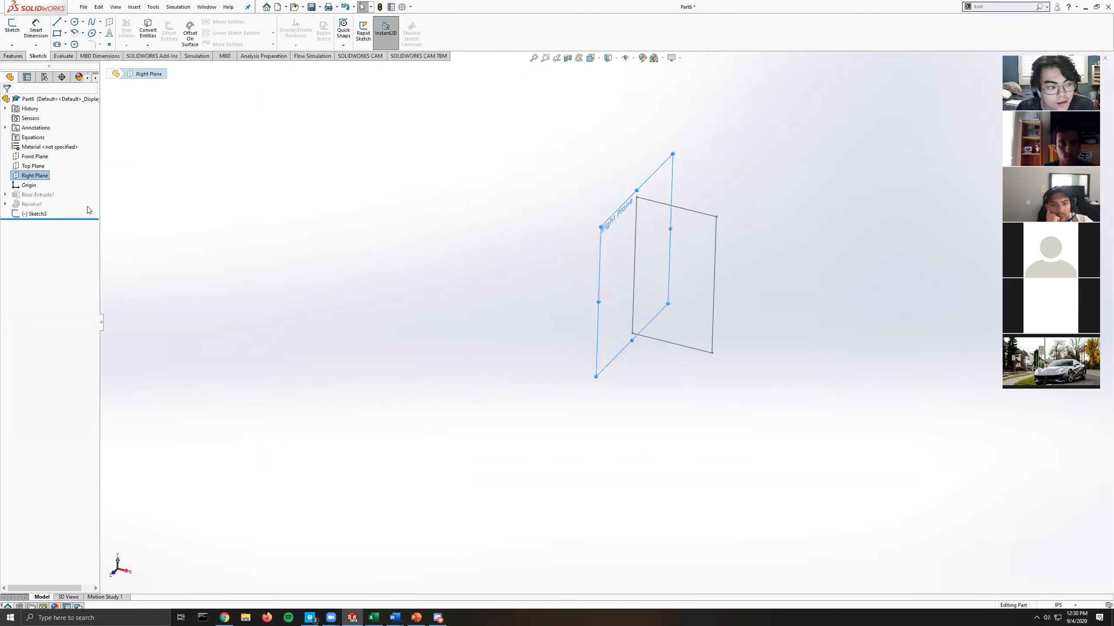
{"action": "right_click", "coordinate": [44, 176]}
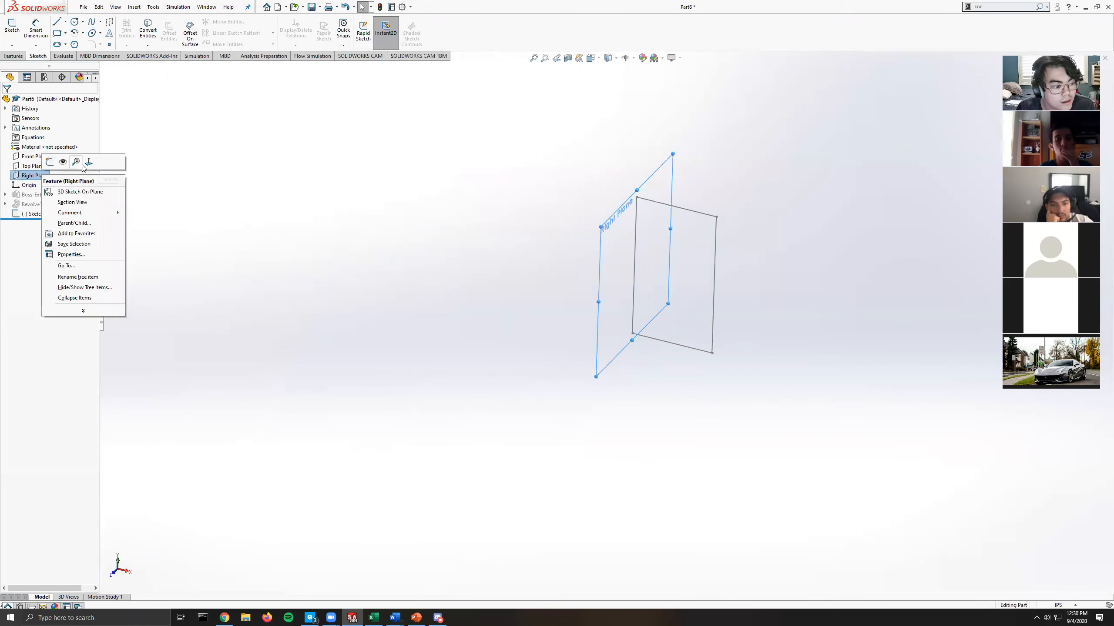
{"action": "left_click", "coordinate": [89, 162]}
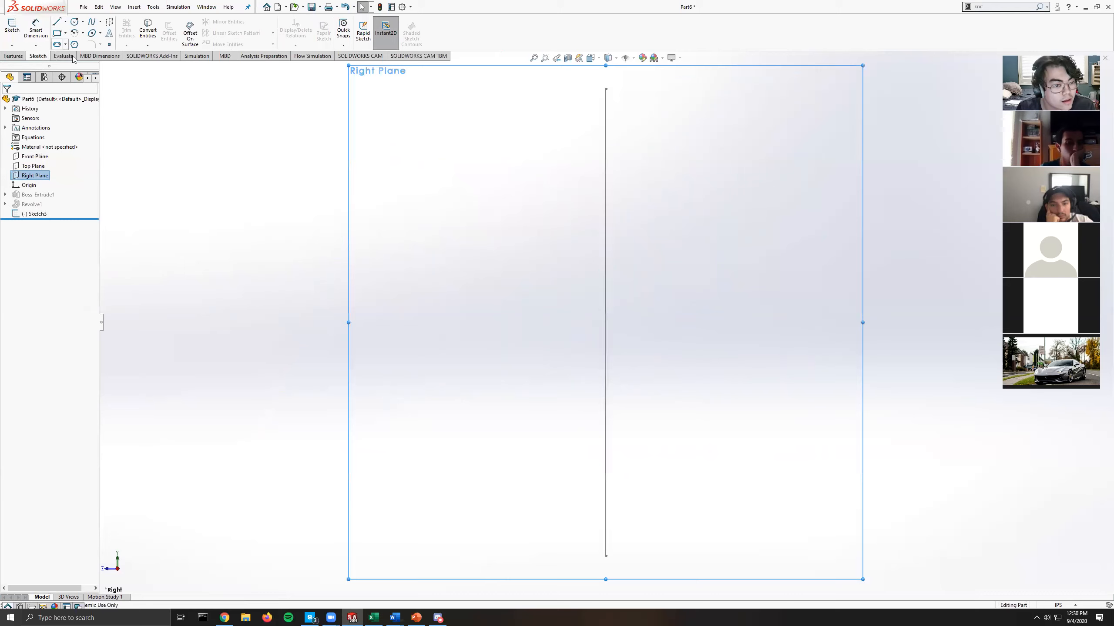
{"action": "left_click", "coordinate": [13, 27]}
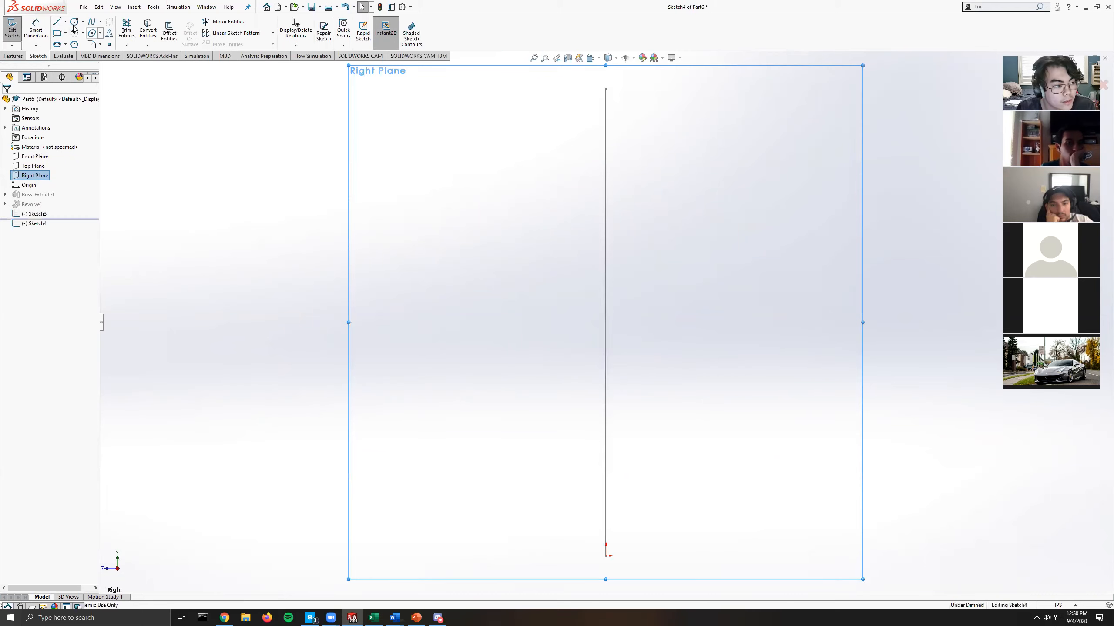
Sketch a curved three-point spline starting on the rectangle's vertical edge and extending away from its plane.
{"action": "left_click", "coordinate": [65, 21]}
{"action": "left_click", "coordinate": [92, 21]}
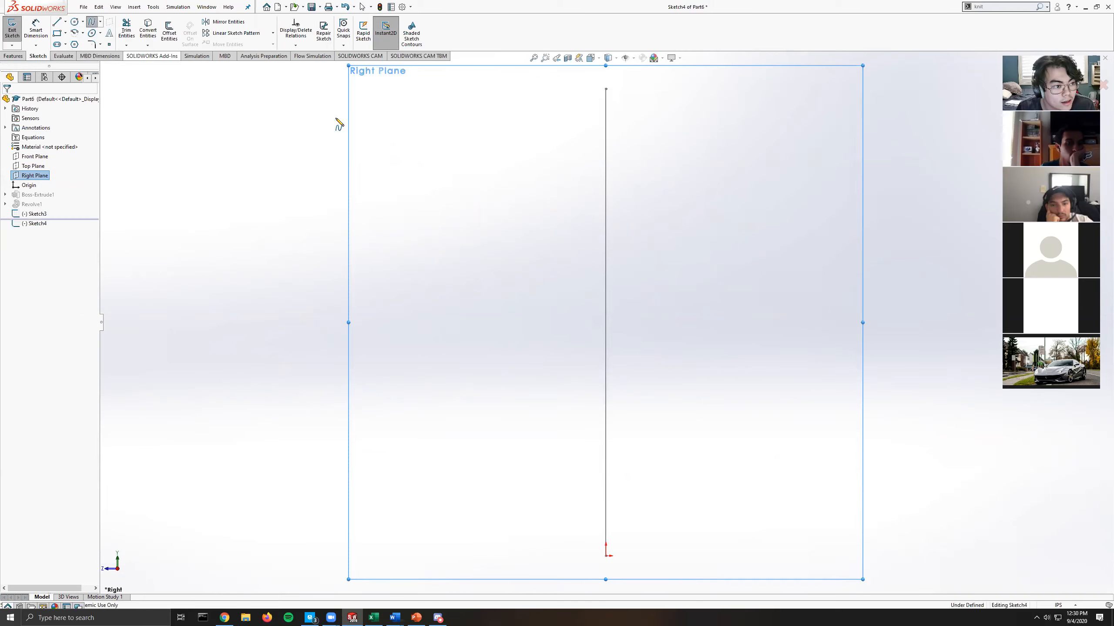
{"action": "left_click", "coordinate": [606, 338]}
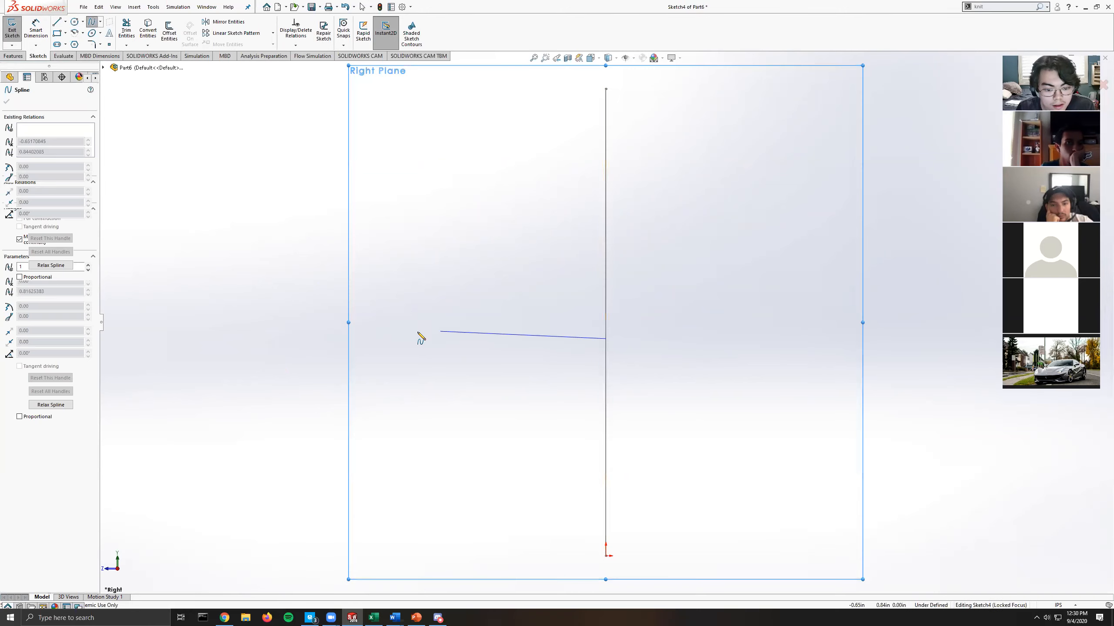
{"action": "left_click", "coordinate": [383, 338]}
{"action": "double_click", "coordinate": [293, 278]}
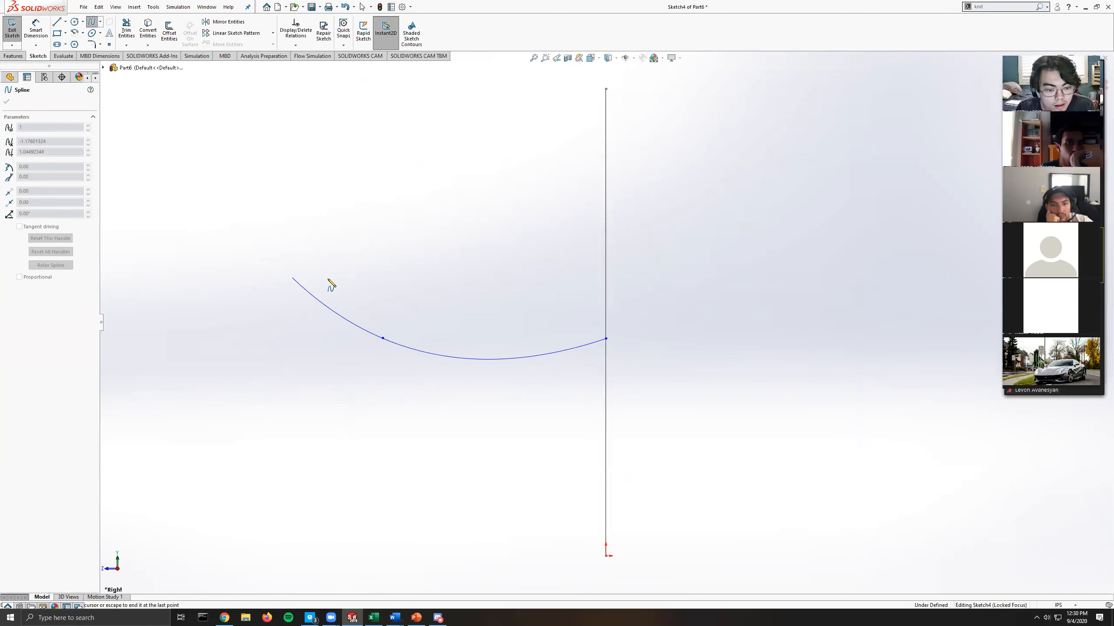
{"action": "key", "text": "Escape"}
{"action": "middle_click_drag", "start_coordinate": [611, 297], "coordinate": [452, 291]}
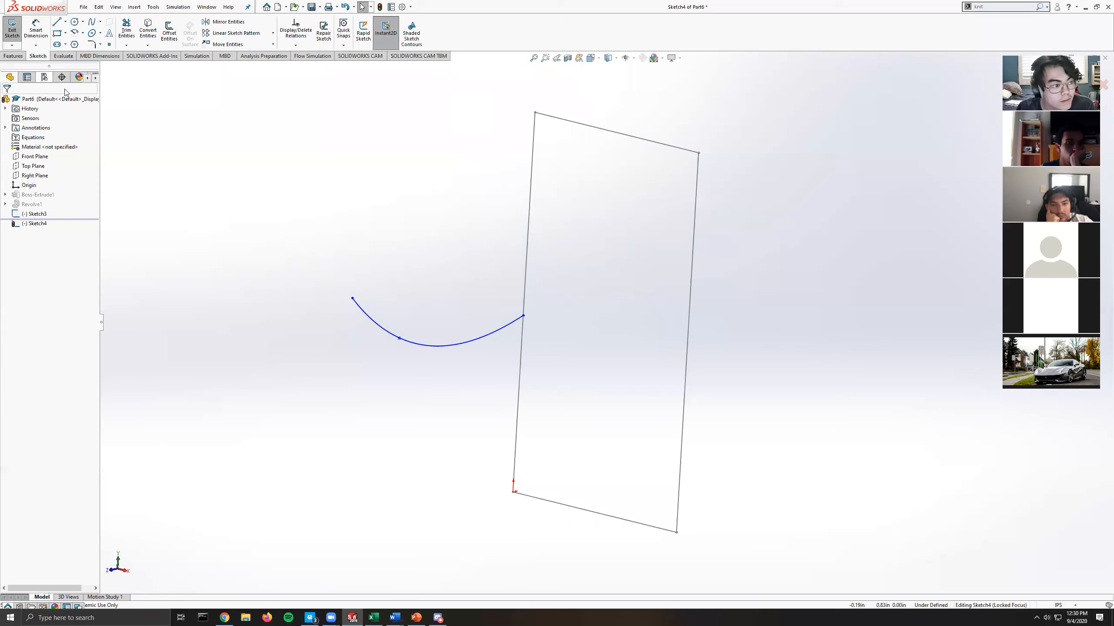
Create a swept boss using the rectangle sketch as the profile and the spline sketch as the path.
{"action": "left_click", "coordinate": [7, 57]}
{"action": "left_click", "coordinate": [74, 22]}
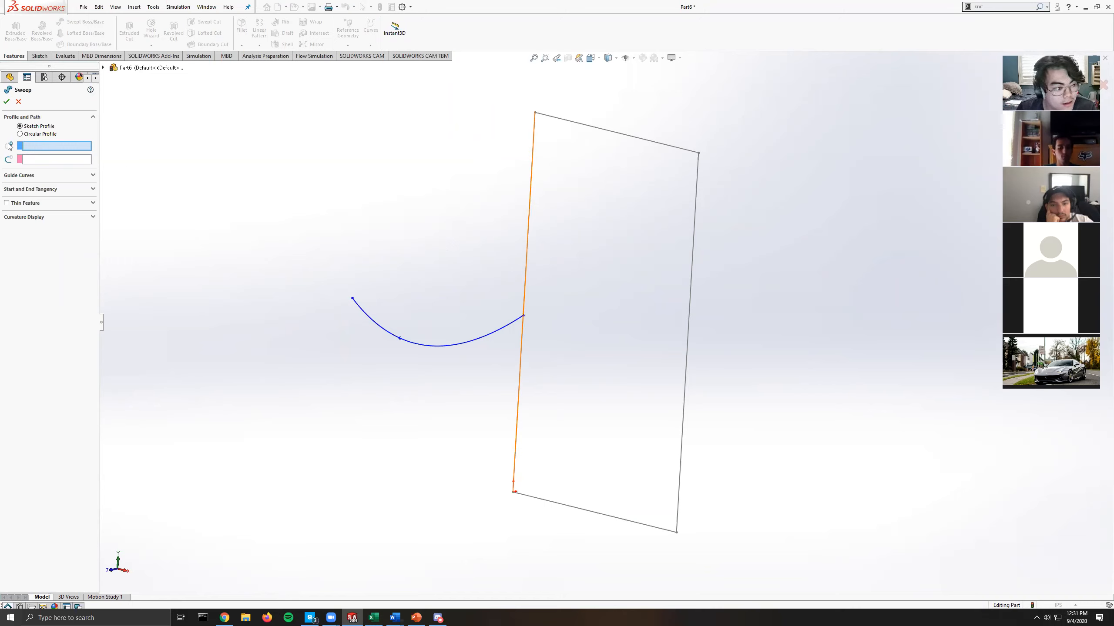
{"action": "left_click", "coordinate": [531, 181]}
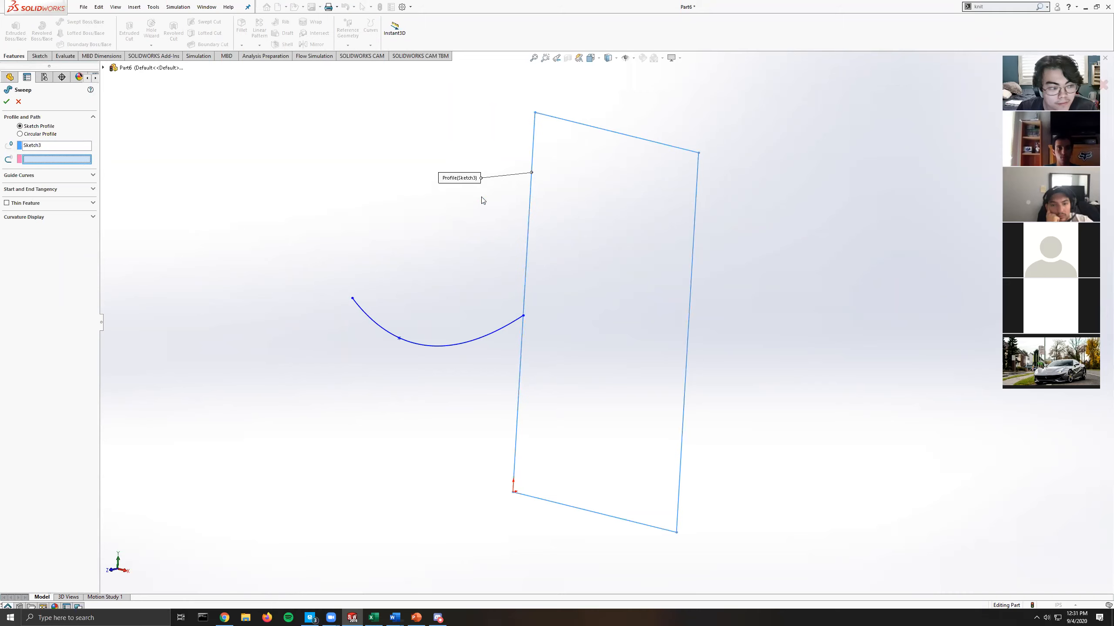
{"action": "left_click", "coordinate": [391, 334]}
{"action": "mouse_move", "coordinate": [357, 335]}
{"action": "middle_mouse_down"}
{"action": "mouse_move", "coordinate": [274, 324]}
{"action": "mouse_move", "coordinate": [289, 324]}
{"action": "middle_mouse_up"}
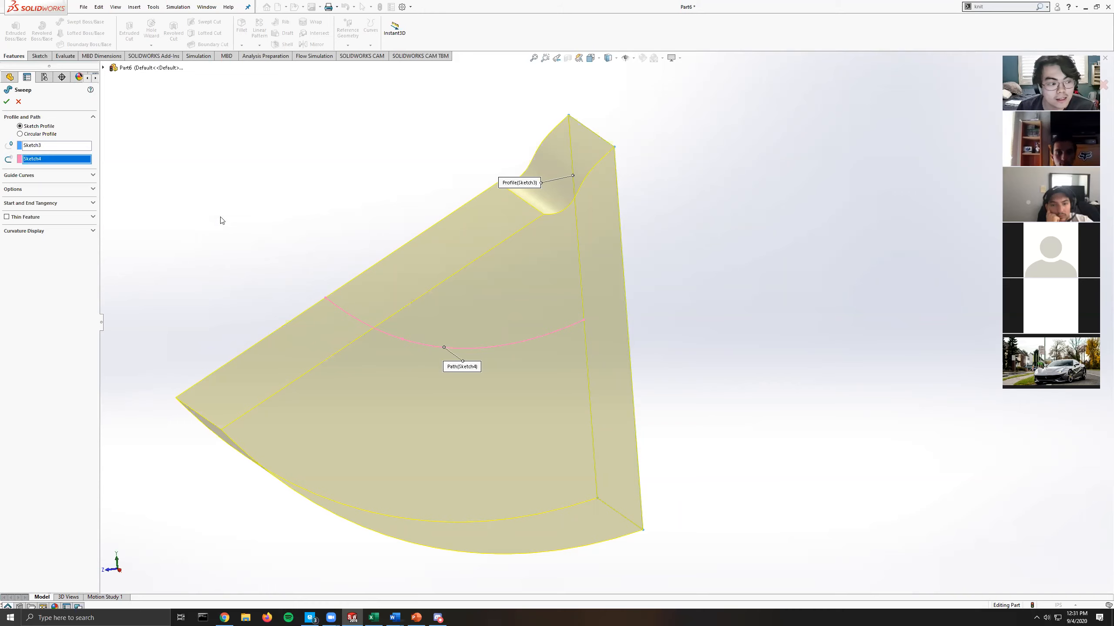
{"action": "mouse_move", "coordinate": [341, 270]}
{"action": "middle_mouse_down"}
{"action": "mouse_move", "coordinate": [301, 258]}
{"action": "mouse_move", "coordinate": [363, 266]}
{"action": "mouse_move", "coordinate": [337, 265]}
{"action": "middle_mouse_up"}
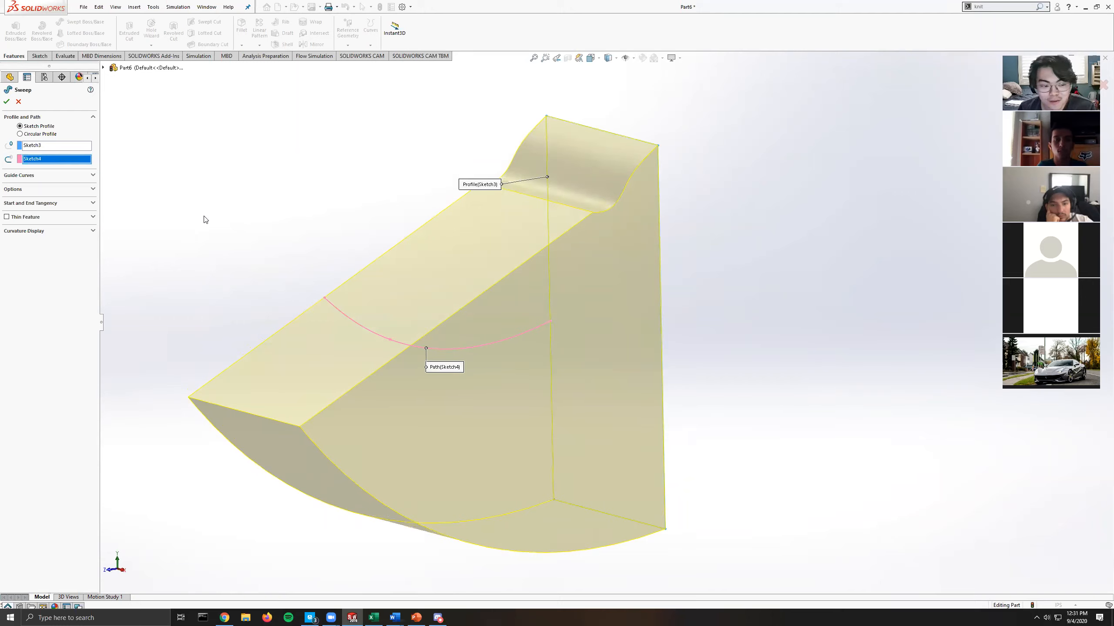
{"action": "left_click", "coordinate": [7, 103]}
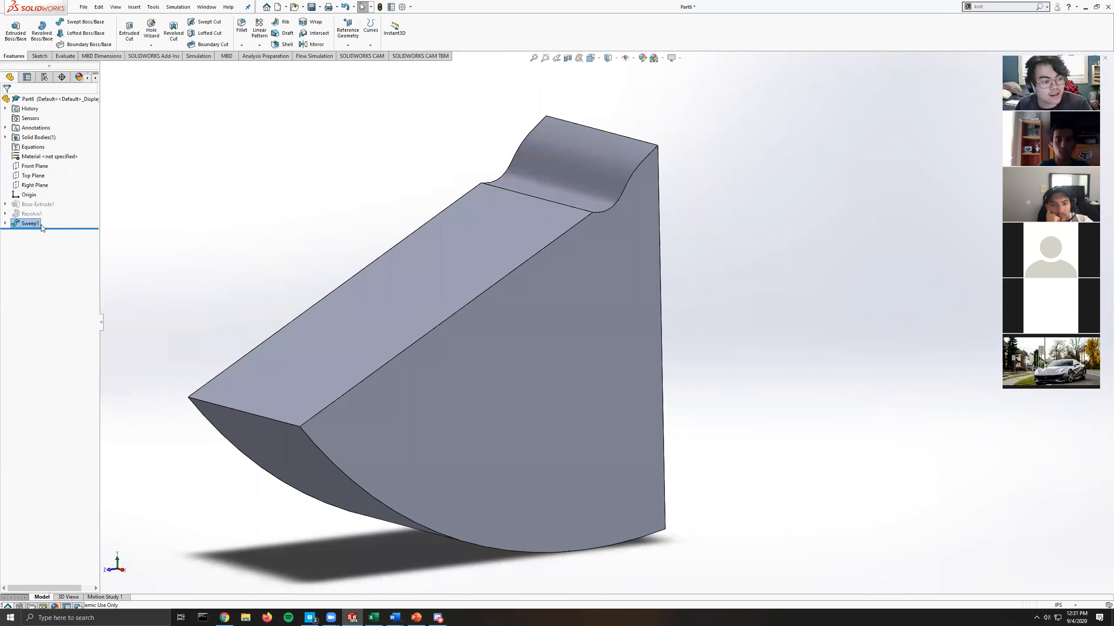
Suppress the swept boss and create a reference plane offset above the Top Plane.
{"action": "right_click", "coordinate": [30, 225]}
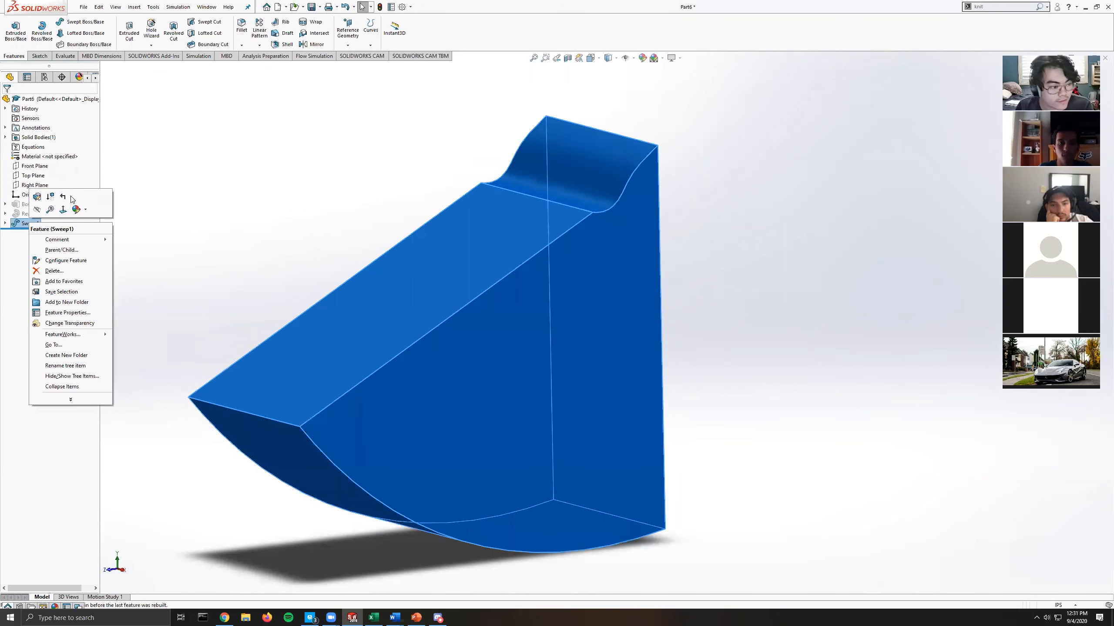
{"action": "left_click", "coordinate": [51, 198]}
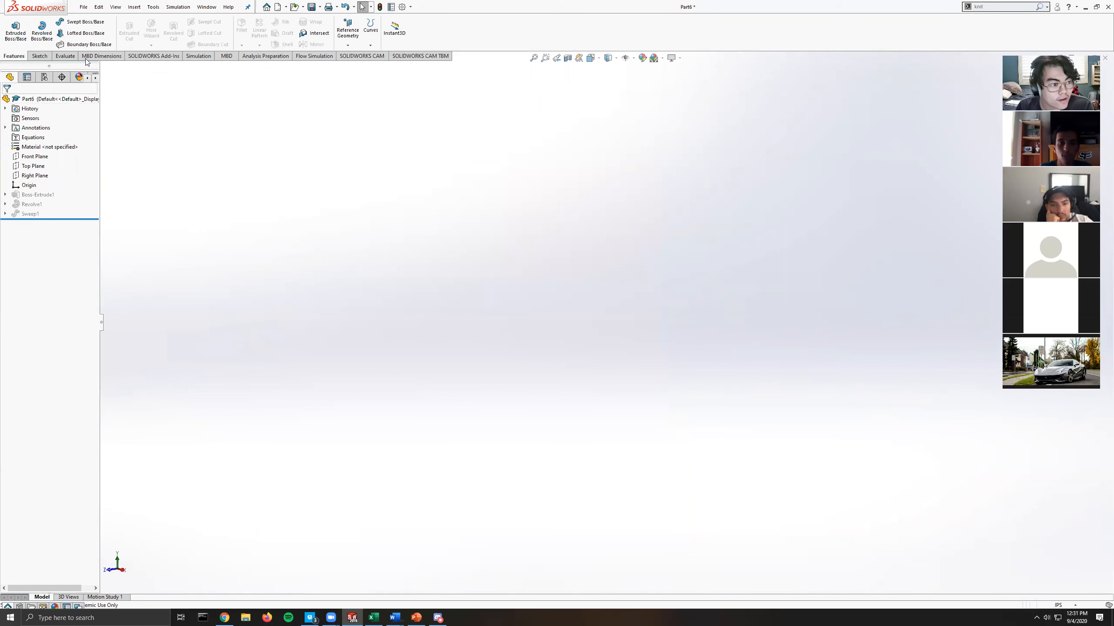
{"action": "left_click", "coordinate": [38, 166]}
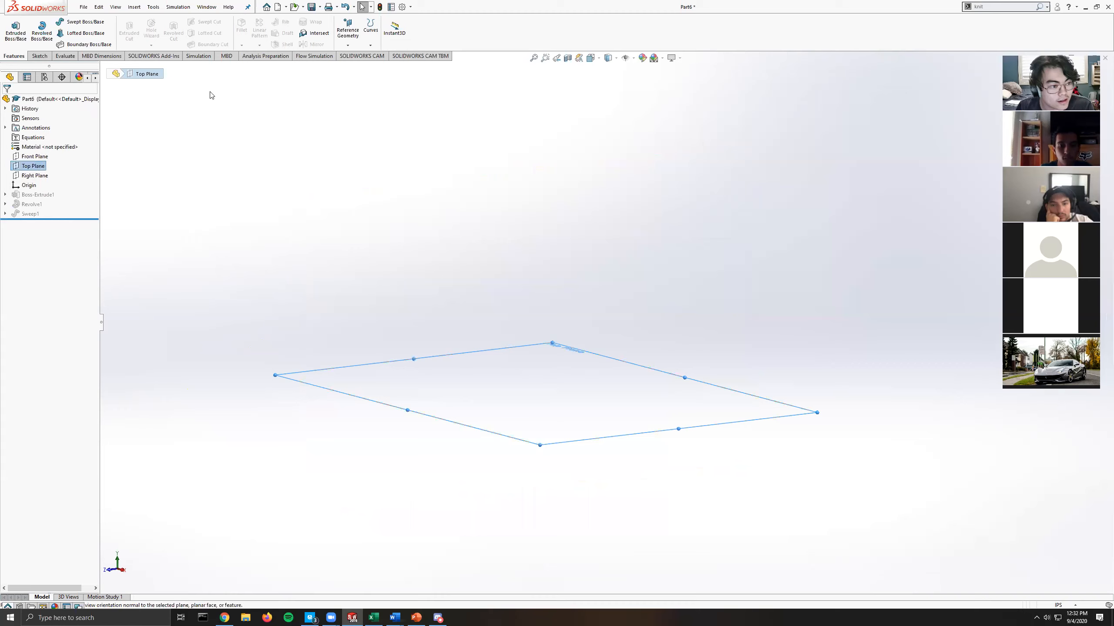
{"action": "left_click", "coordinate": [354, 44]}
{"action": "left_click", "coordinate": [361, 59]}
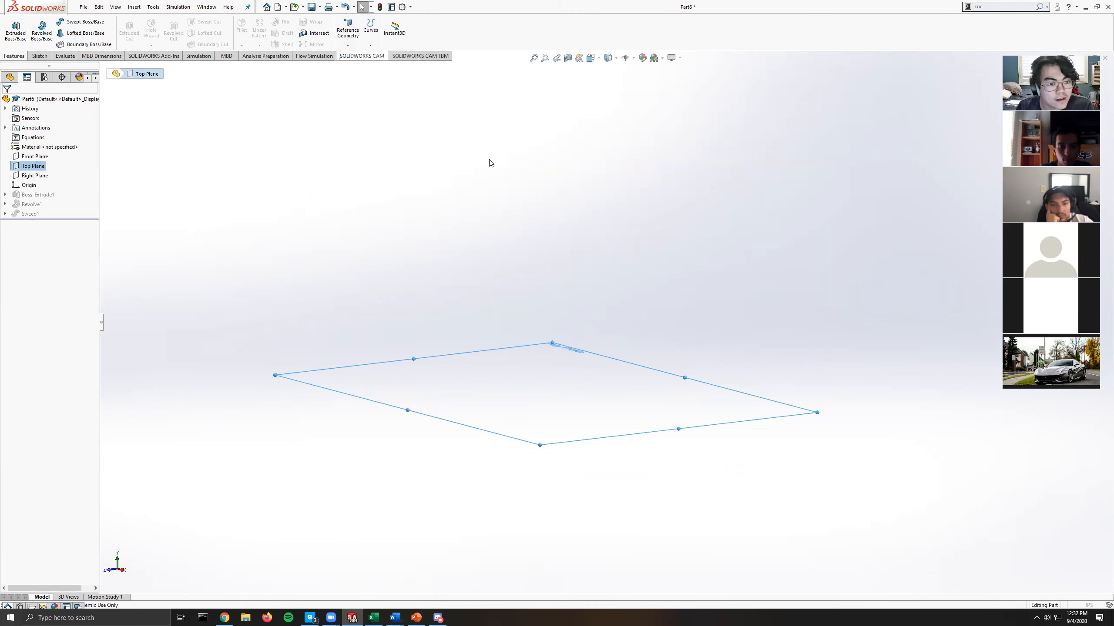
{"action": "left_click", "coordinate": [7, 103]}
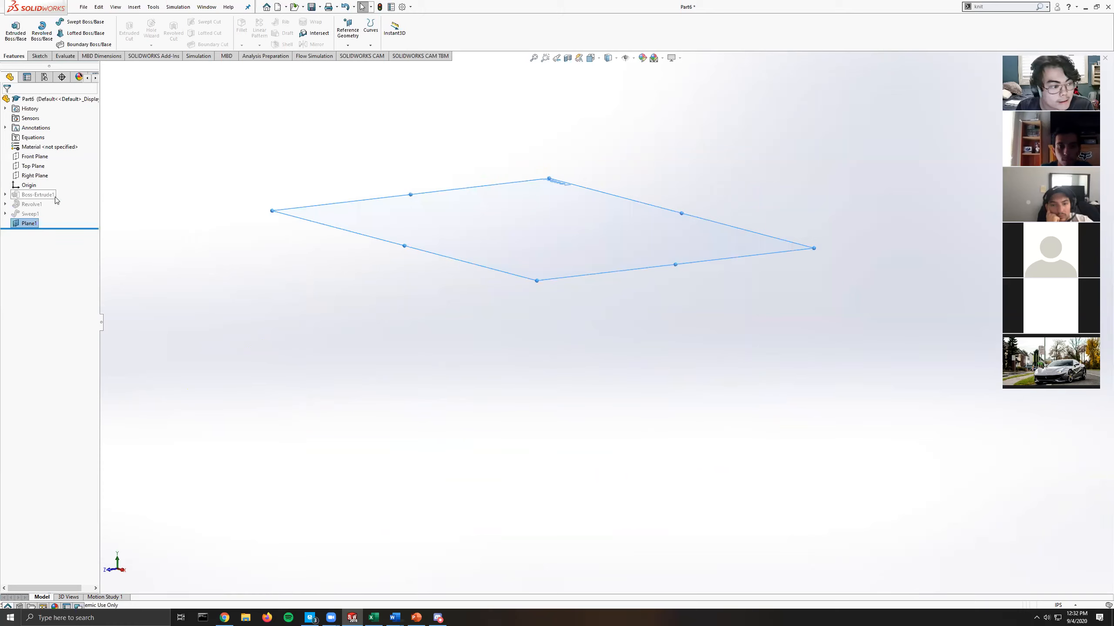
{"action": "left_click", "coordinate": [38, 169]}
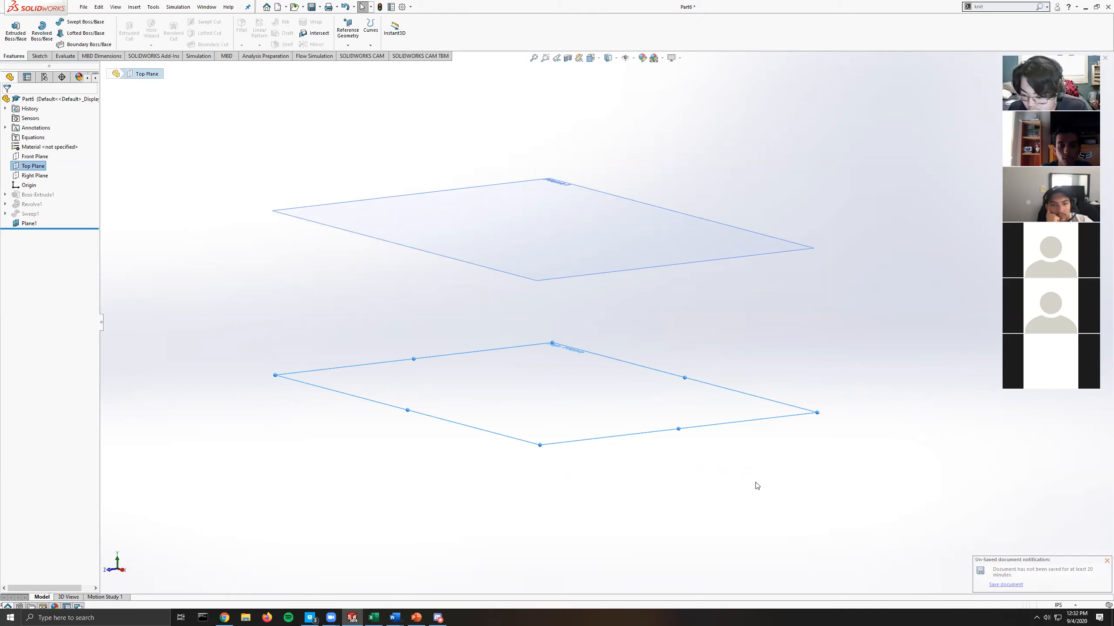
{"action": "left_click", "coordinate": [1046, 618]}
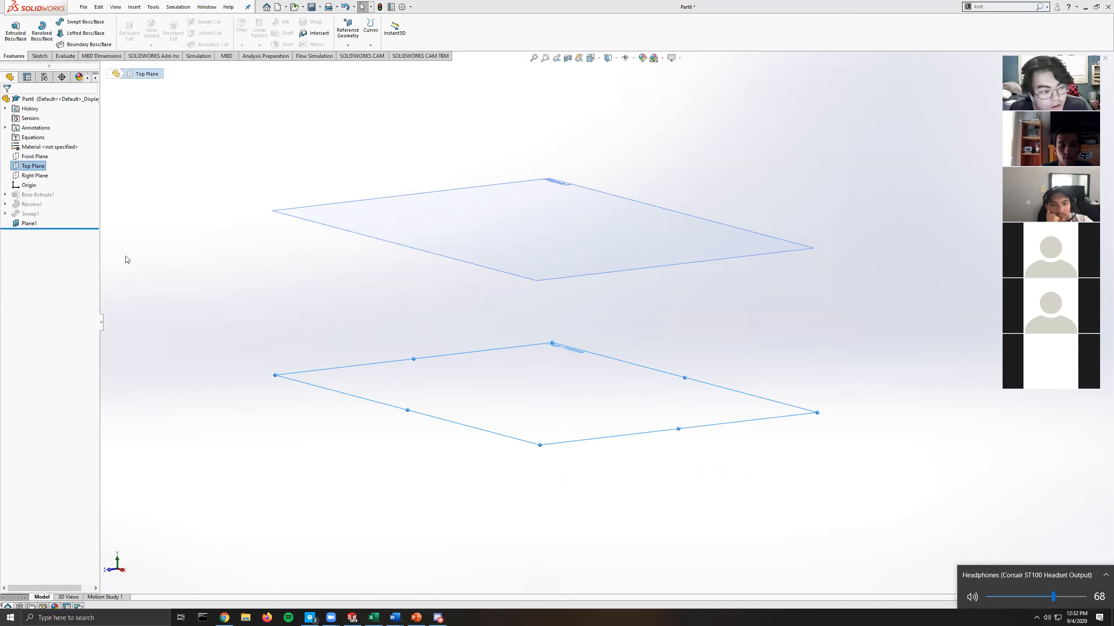
{"action": "left_click", "coordinate": [37, 214]}
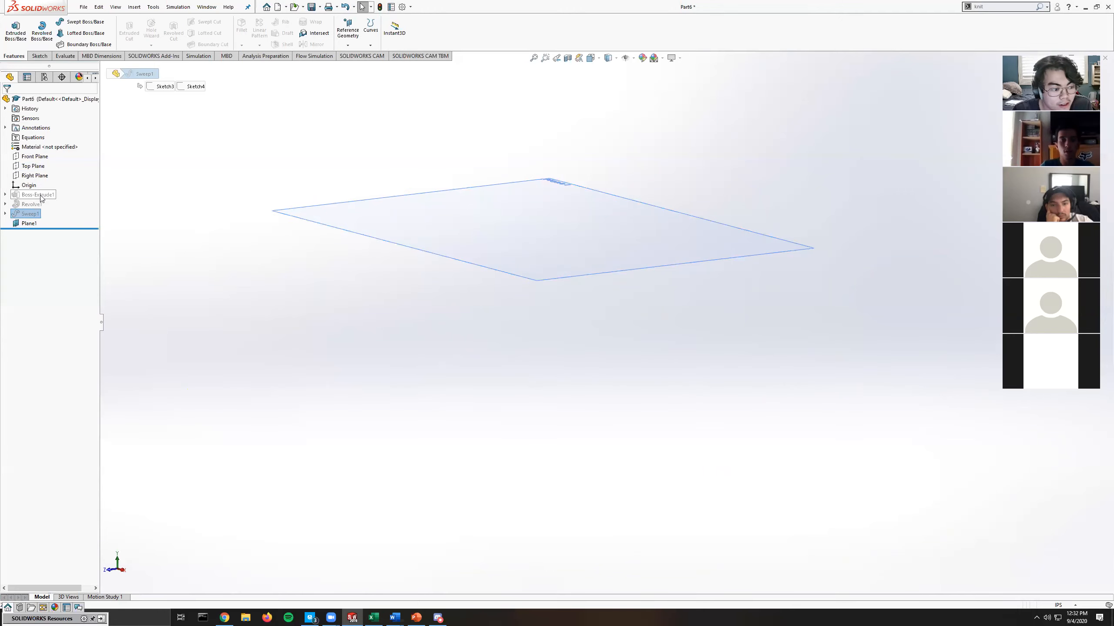
{"action": "right_click", "coordinate": [39, 198]}
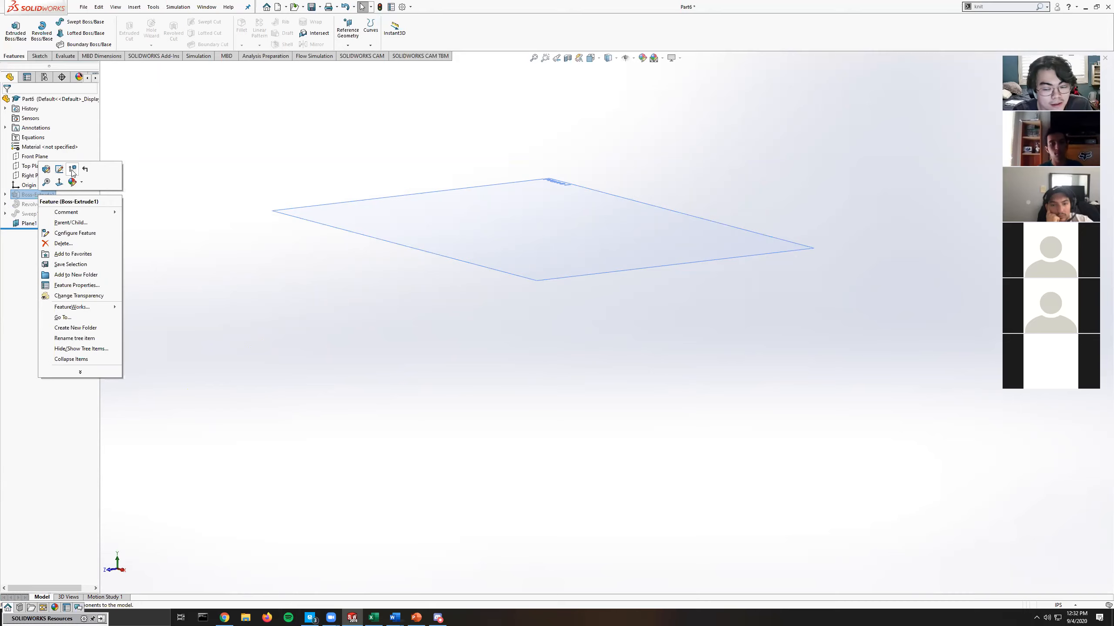
{"action": "left_click", "coordinate": [8, 298]}
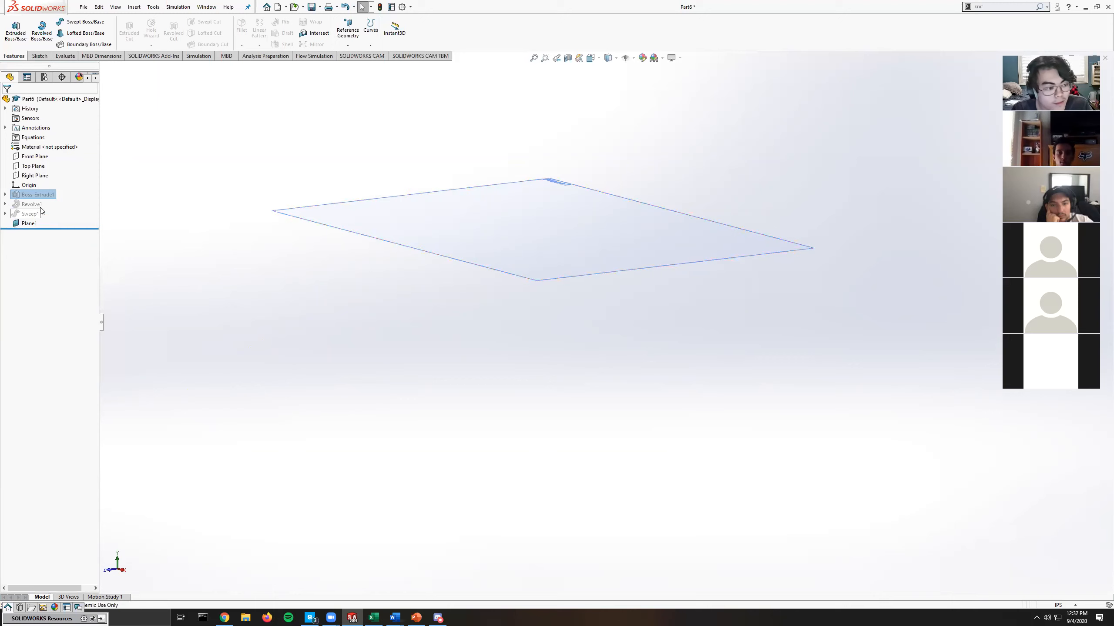
Start a new sketch on the Top Plane and view it from the top.
{"action": "left_click", "coordinate": [35, 166]}
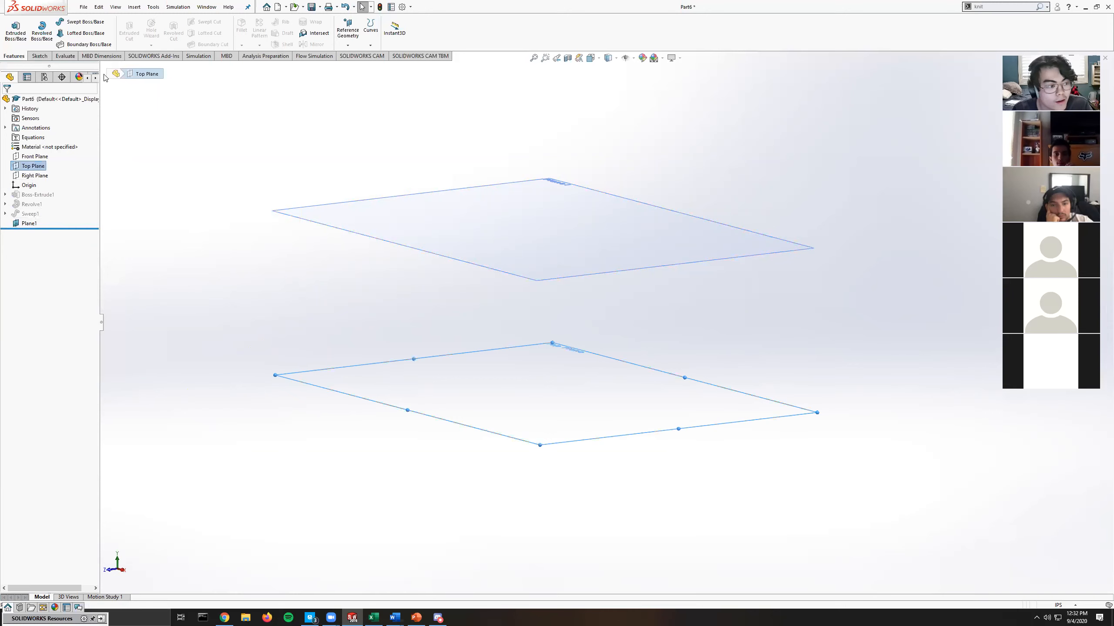
{"action": "left_click", "coordinate": [38, 56]}
{"action": "left_click", "coordinate": [12, 27]}
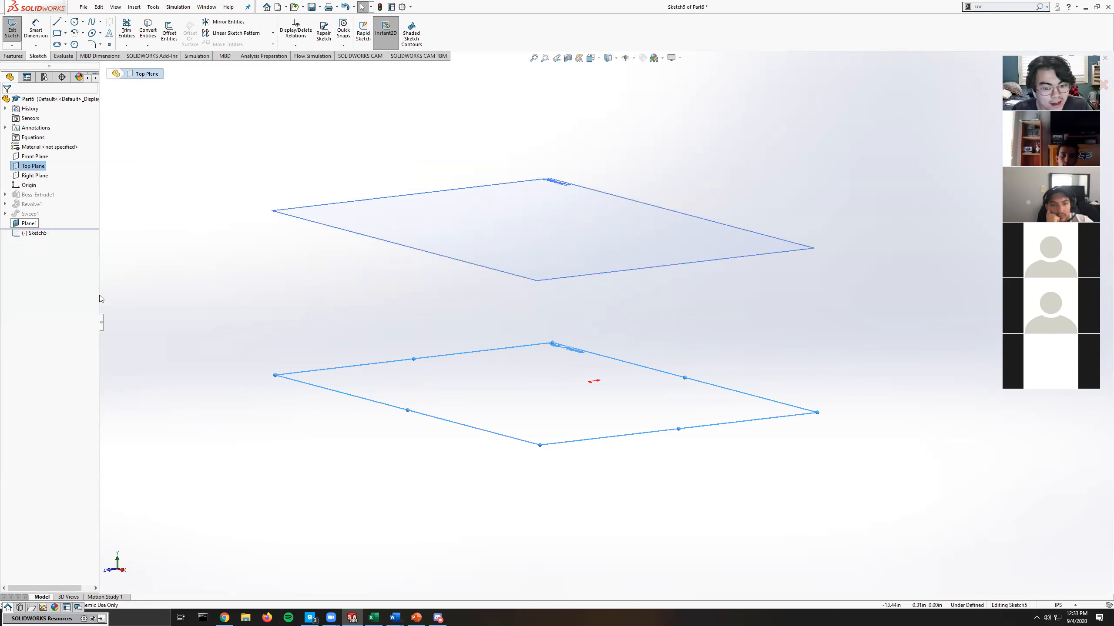
{"action": "middle_click_drag", "start_coordinate": [555, 372], "coordinate": [628, 386]}
{"action": "key", "text": "space"}
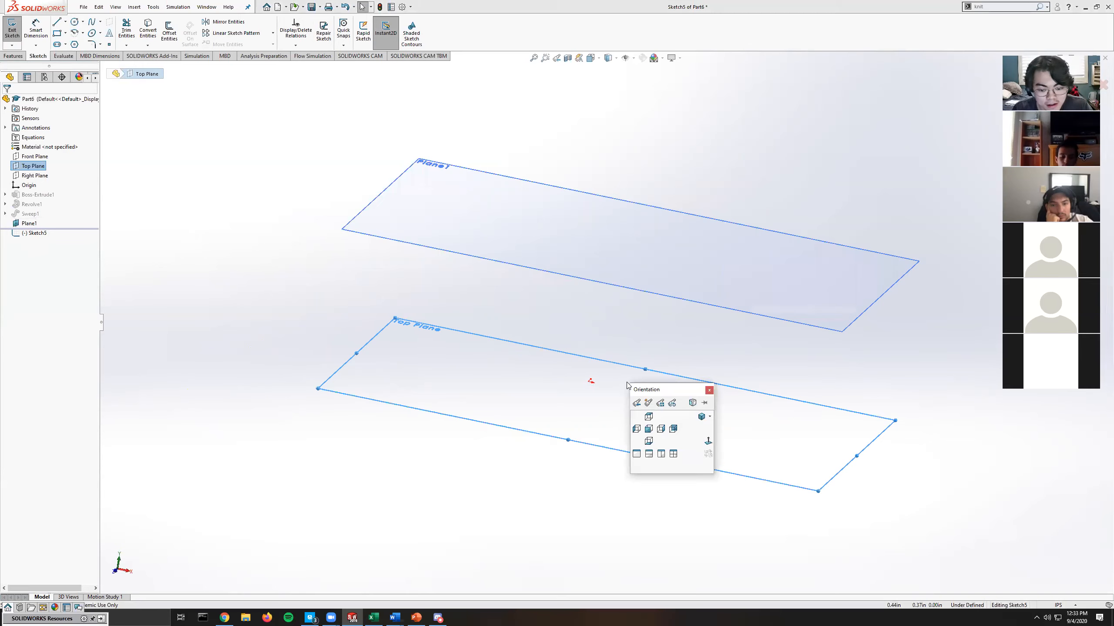
{"action": "left_click", "coordinate": [649, 416]}
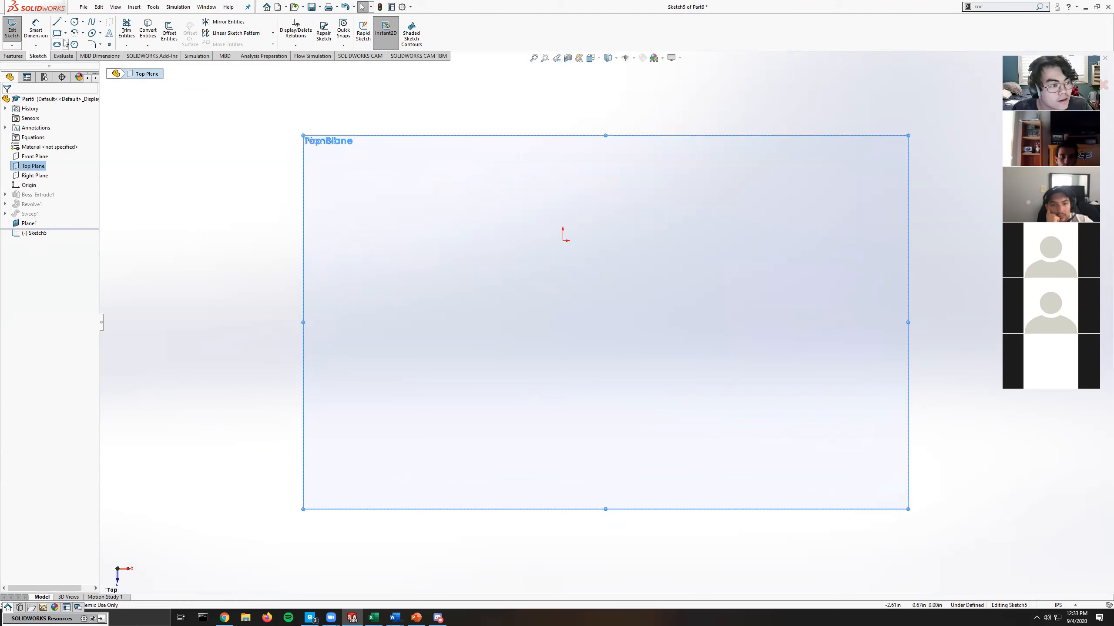
Sketch a circle centred on the origin with a radius of about 1.83 in and exit the sketch.
{"action": "left_click", "coordinate": [75, 22]}
{"action": "left_click", "coordinate": [563, 241]}
{"action": "left_click", "coordinate": [723, 252]}
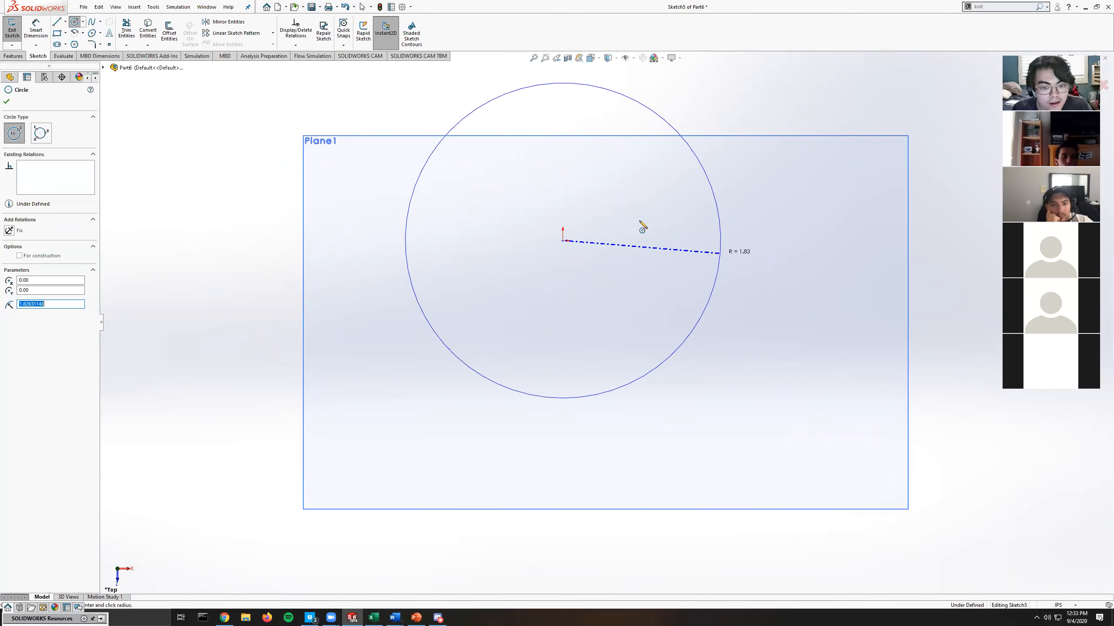
{"action": "left_click", "coordinate": [7, 101]}
{"action": "left_click", "coordinate": [12, 29]}
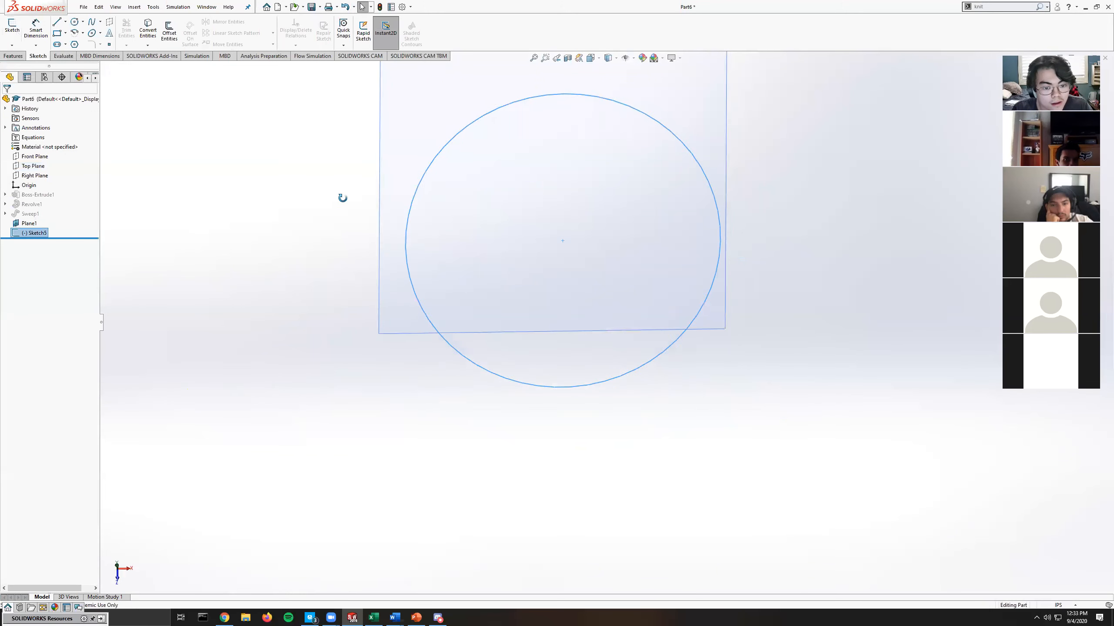
Start a new sketch on the offset reference plane, viewed from the top.
{"action": "left_click", "coordinate": [34, 223]}
{"action": "left_click", "coordinate": [12, 28]}
{"action": "key", "text": "space"}
{"action": "left_click", "coordinate": [457, 270]}
Sketch a corner rectangle around the circle, about 3.63 in wide and 3.74 in high, and exit the sketch.
{"action": "left_click", "coordinate": [57, 33]}
{"action": "left_click", "coordinate": [398, 111]}
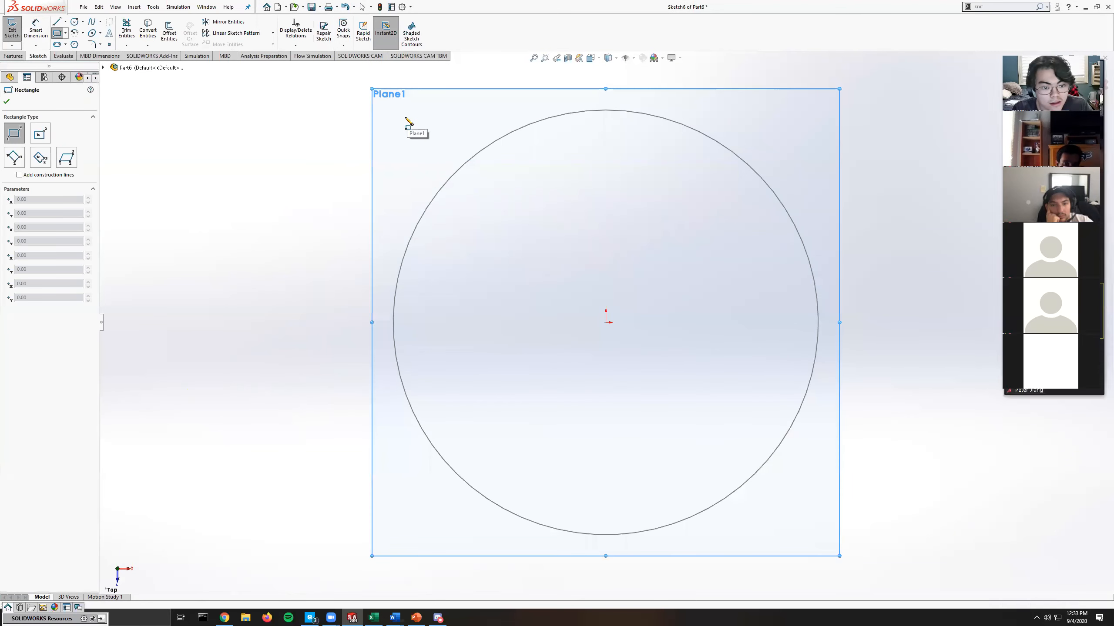
{"action": "left_click", "coordinate": [822, 546]}
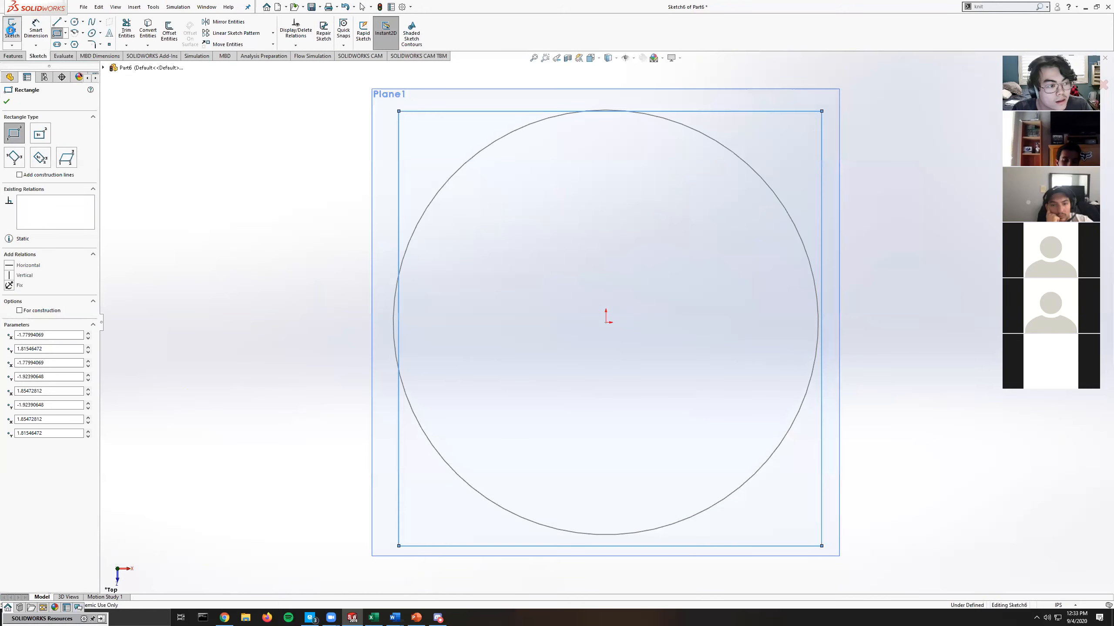
{"action": "left_click", "coordinate": [12, 28]}
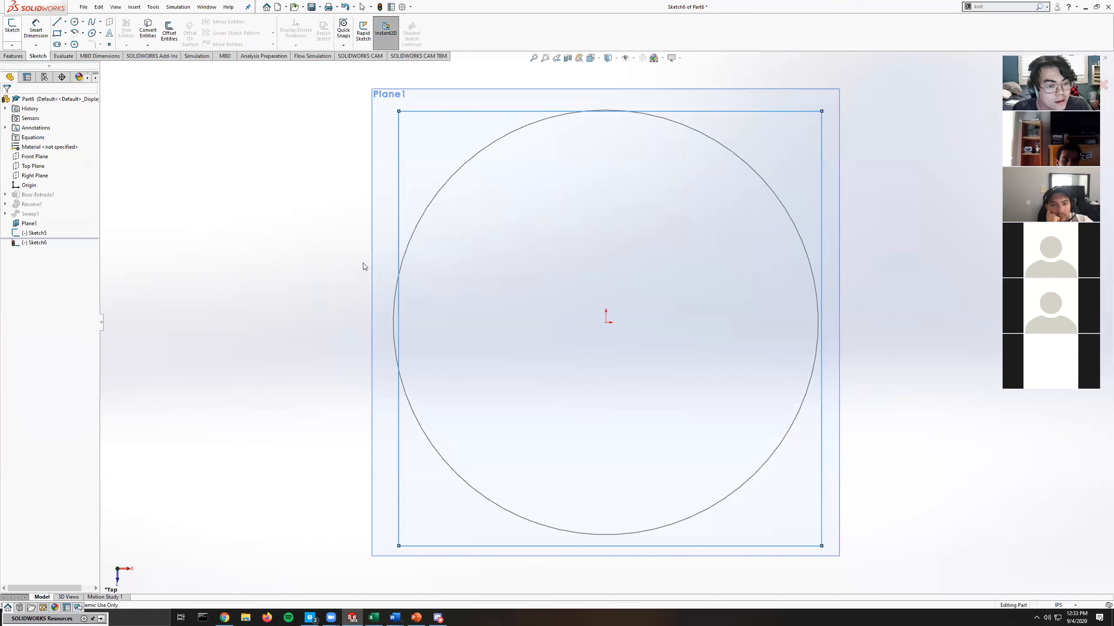
Set up a lofted boss with the rectangle and circle sketches as its profiles.
{"action": "left_click", "coordinate": [13, 56]}
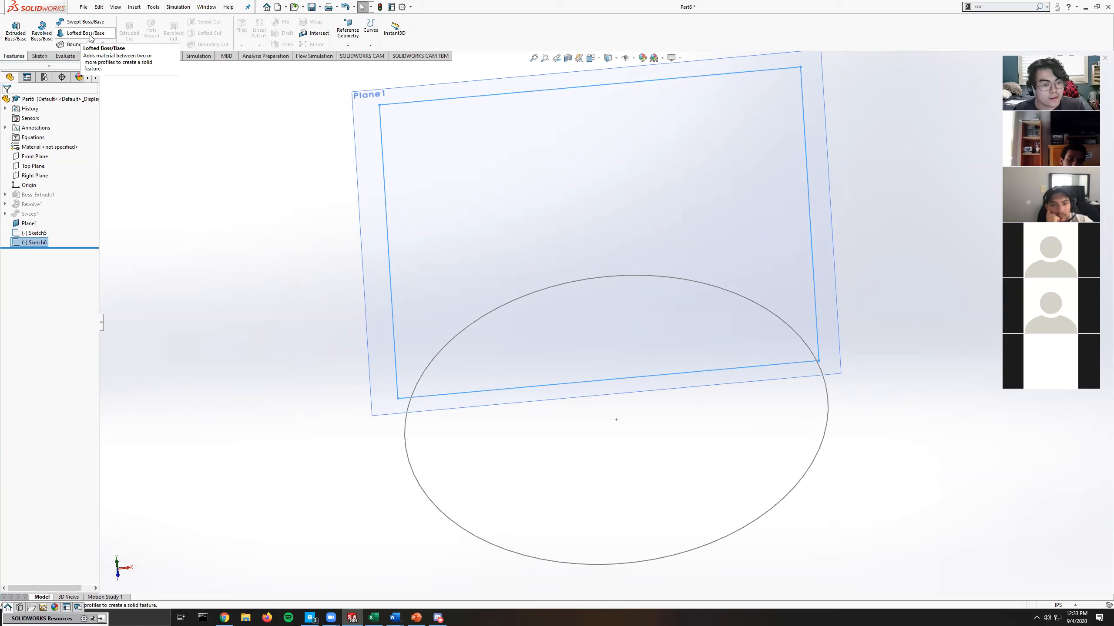
{"action": "middle_click_drag", "start_coordinate": [442, 239], "coordinate": [500, 188]}
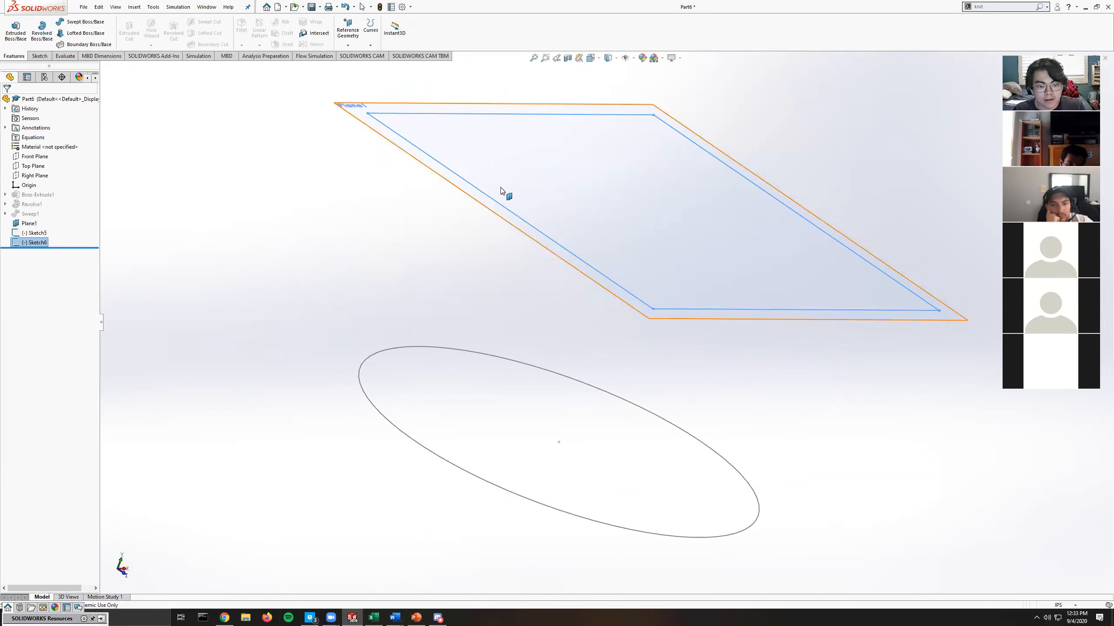
{"action": "left_click", "coordinate": [79, 36]}
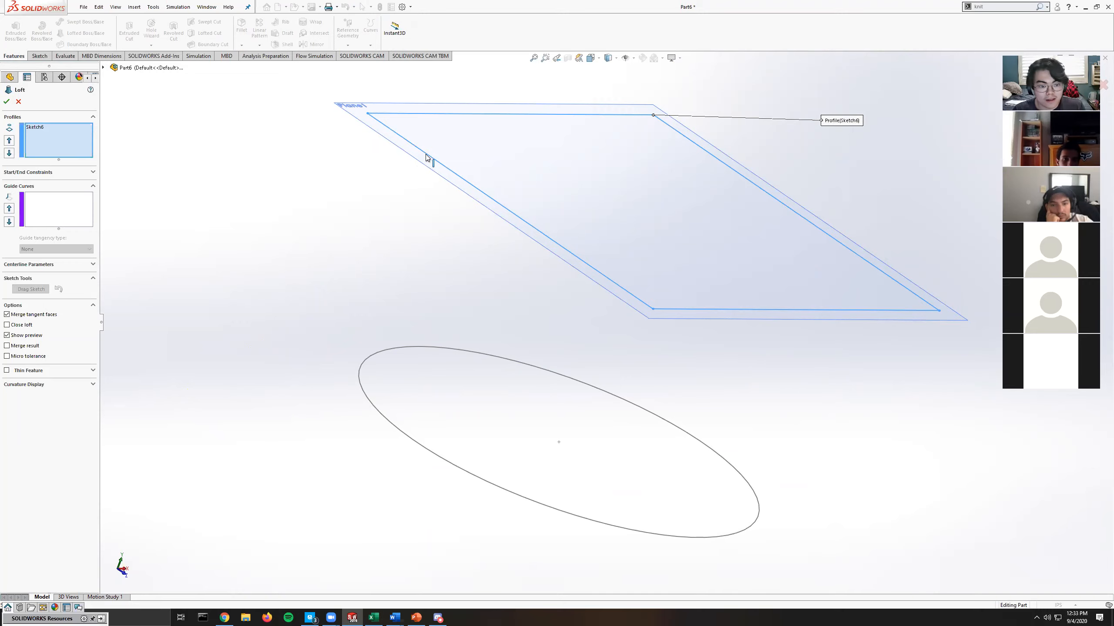
{"action": "left_click", "coordinate": [386, 350]}
{"action": "mouse_move", "coordinate": [374, 375]}
{"action": "middle_mouse_down"}
{"action": "mouse_move", "coordinate": [342, 385]}
{"action": "mouse_move", "coordinate": [353, 299]}
{"action": "middle_mouse_up"}
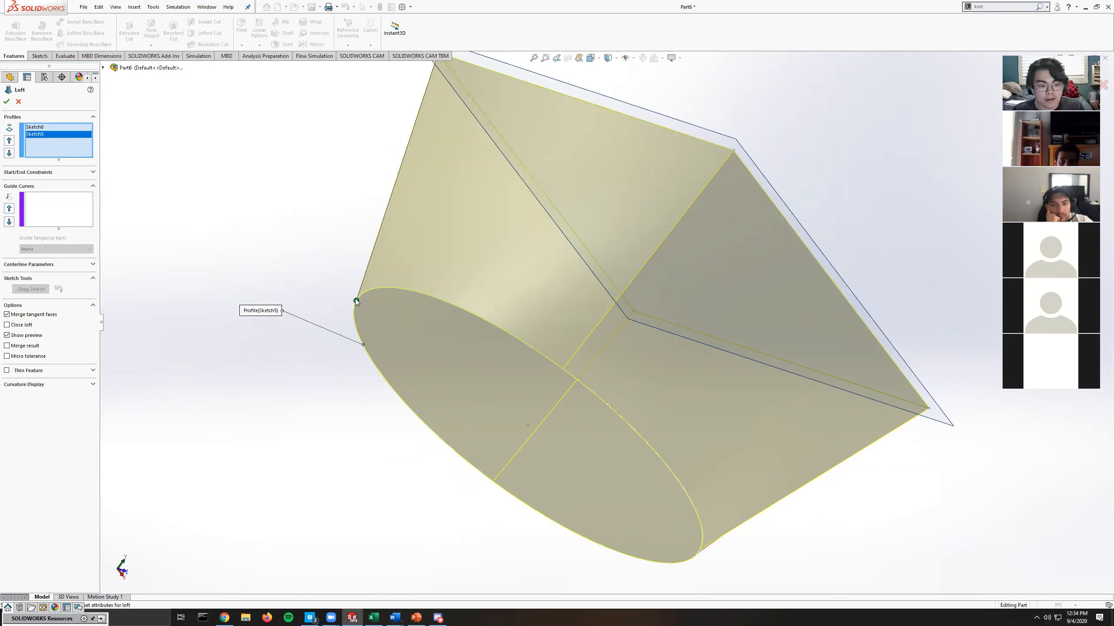
{"action": "mouse_move", "coordinate": [368, 304]}
{"action": "middle_mouse_down"}
{"action": "mouse_move", "coordinate": [380, 310]}
{"action": "mouse_move", "coordinate": [381, 296]}
{"action": "middle_mouse_up"}
{"action": "scroll", "coordinate": [430, 243], "scroll_direction": "up", "scroll_amount": 4}
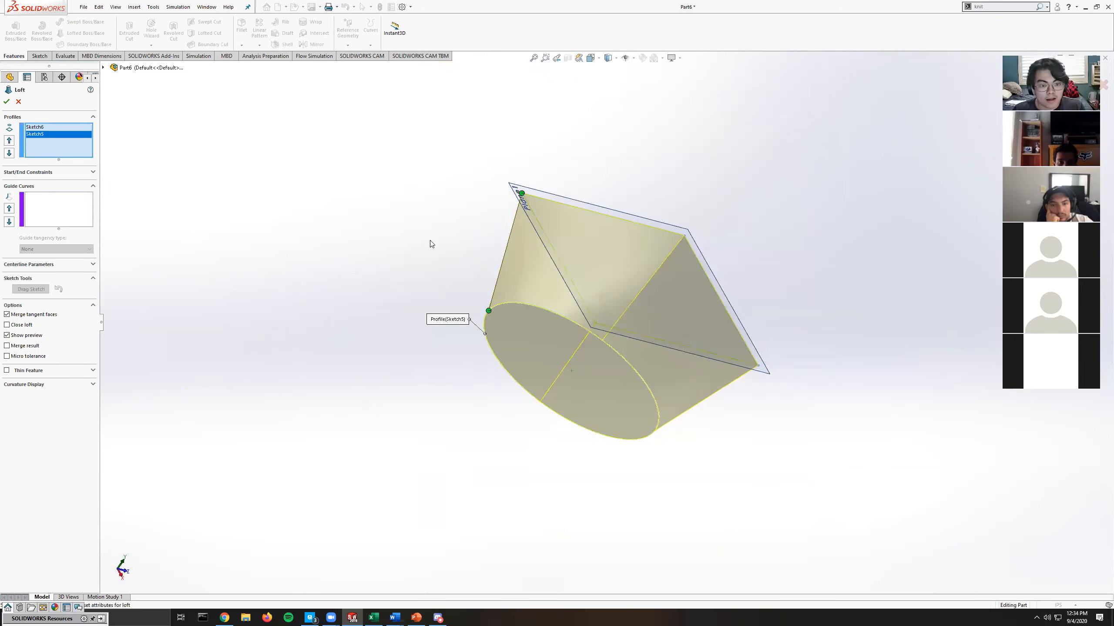
{"action": "scroll", "coordinate": [526, 215], "scroll_direction": "down", "scroll_amount": 1}
{"action": "scroll", "coordinate": [527, 215], "scroll_direction": "down", "scroll_amount": 1}
{"action": "scroll", "coordinate": [555, 220], "scroll_direction": "down", "scroll_amount": 2}
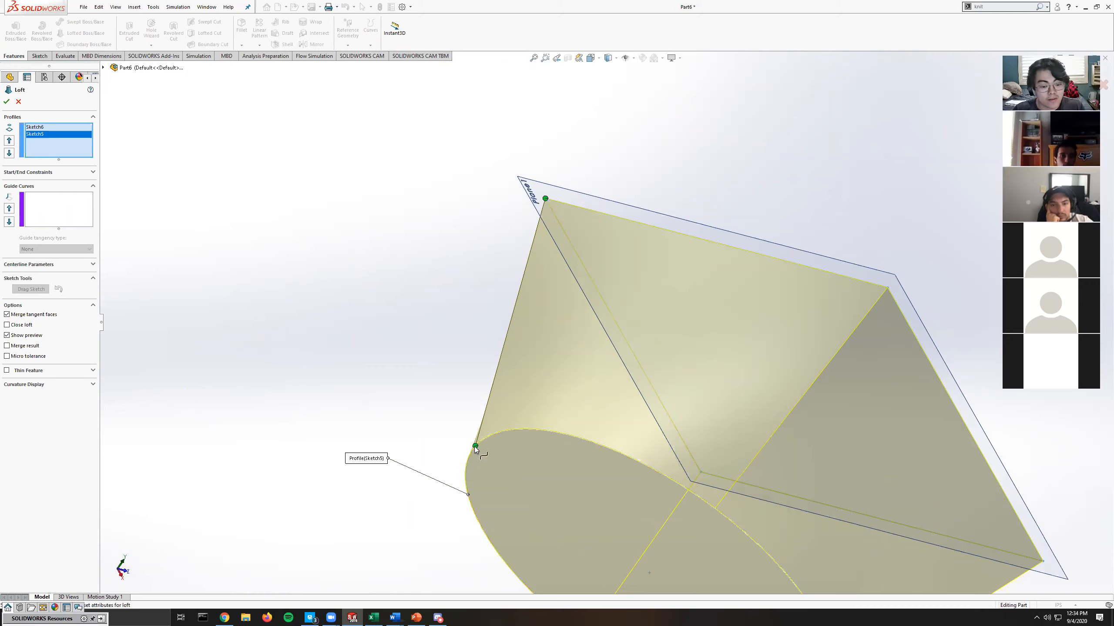
Slide the loft connector along the circle to twist the shape, return it near the rectangle corner's side, and accept the loft.
{"action": "mouse_move", "coordinate": [475, 446]}
{"action": "left_mouse_down"}
{"action": "mouse_move", "coordinate": [627, 461]}
{"action": "mouse_move", "coordinate": [709, 502]}
{"action": "left_mouse_up"}
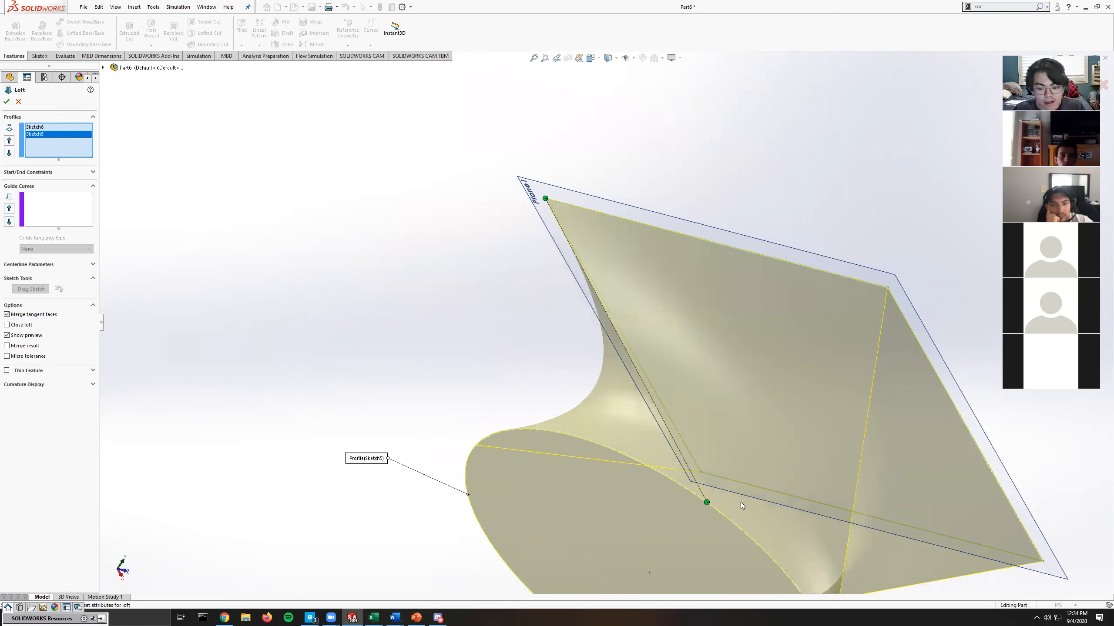
{"action": "mouse_move", "coordinate": [736, 450]}
{"action": "middle_mouse_down"}
{"action": "mouse_move", "coordinate": [683, 447]}
{"action": "mouse_move", "coordinate": [619, 401]}
{"action": "mouse_move", "coordinate": [661, 403]}
{"action": "mouse_move", "coordinate": [693, 423]}
{"action": "mouse_move", "coordinate": [689, 458]}
{"action": "middle_mouse_up"}
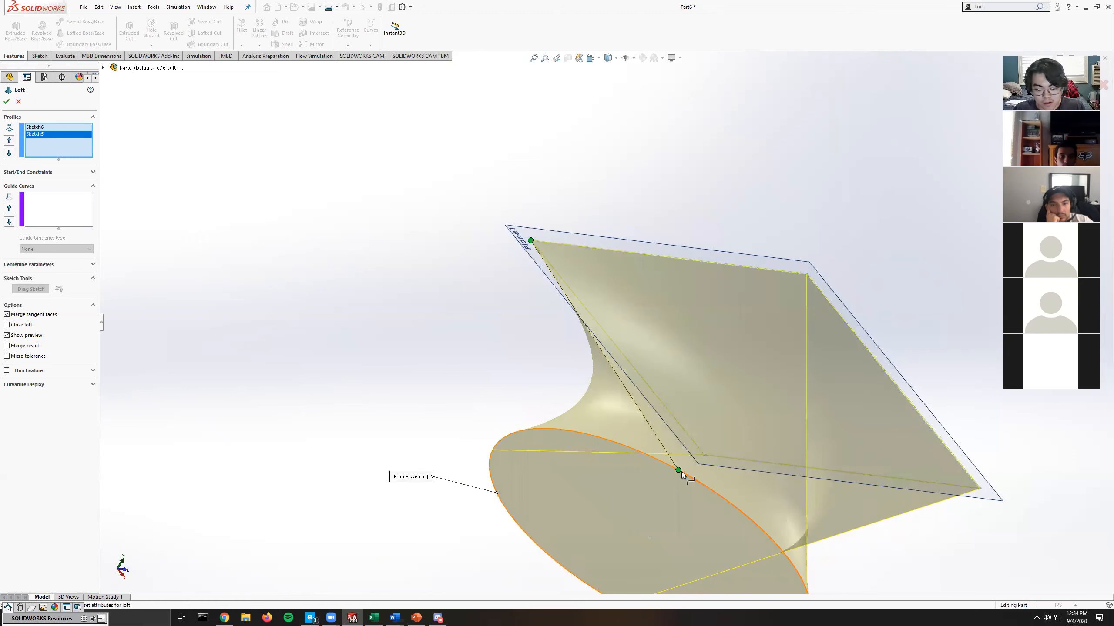
{"action": "left_click_drag", "start_coordinate": [678, 470], "coordinate": [676, 471]}
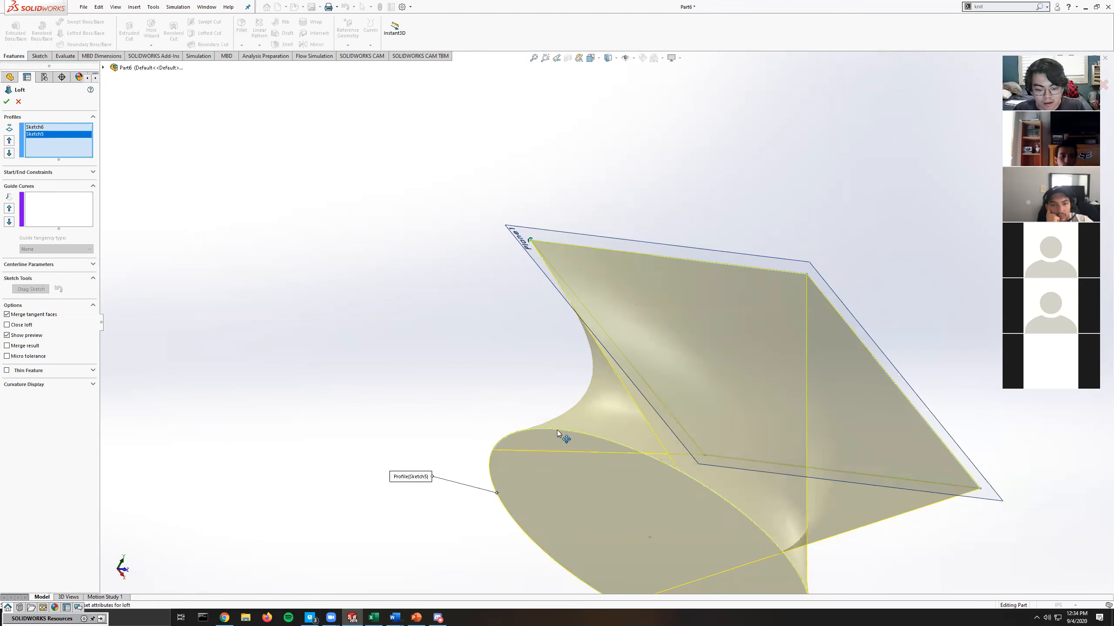
{"action": "left_click_drag", "start_coordinate": [516, 431], "coordinate": [512, 433]}
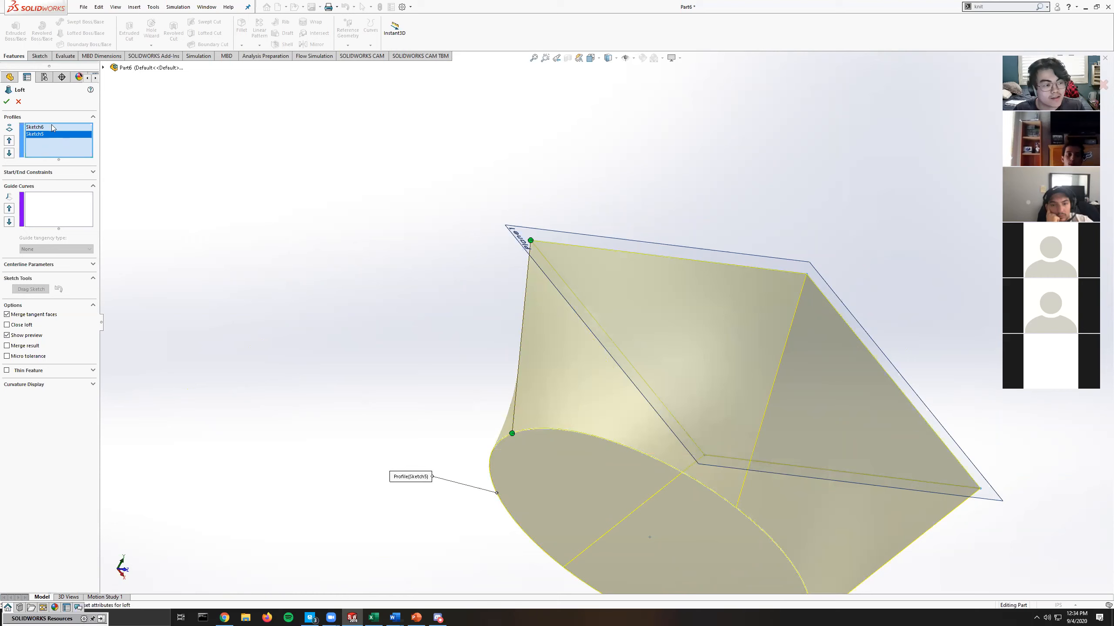
{"action": "left_click", "coordinate": [7, 102]}
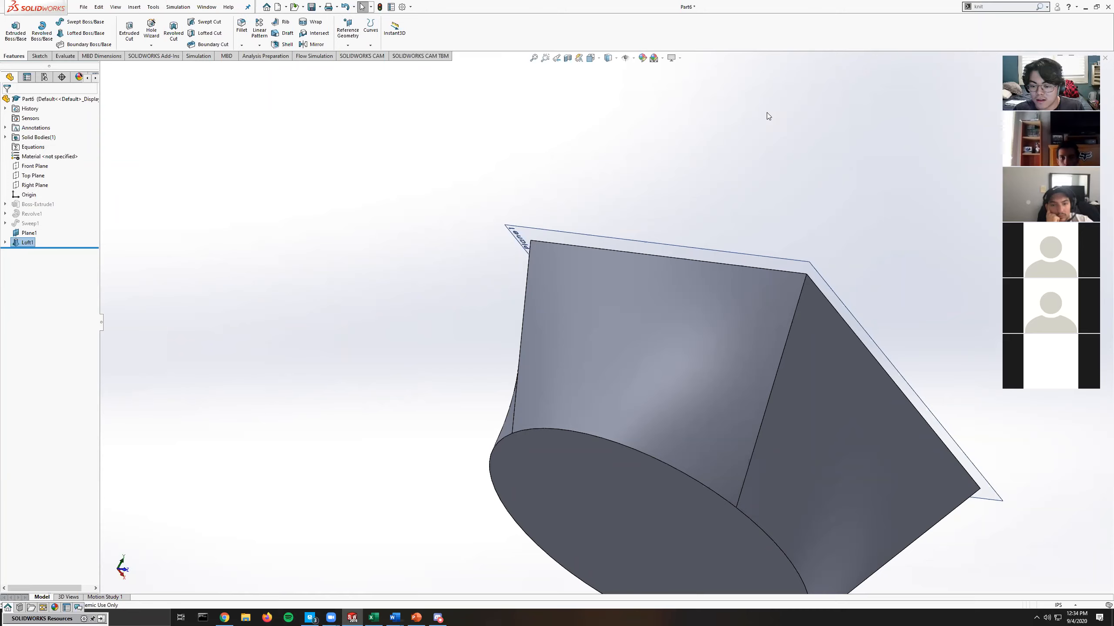
{"action": "middle_click_drag", "start_coordinate": [761, 124], "coordinate": [759, 233]}
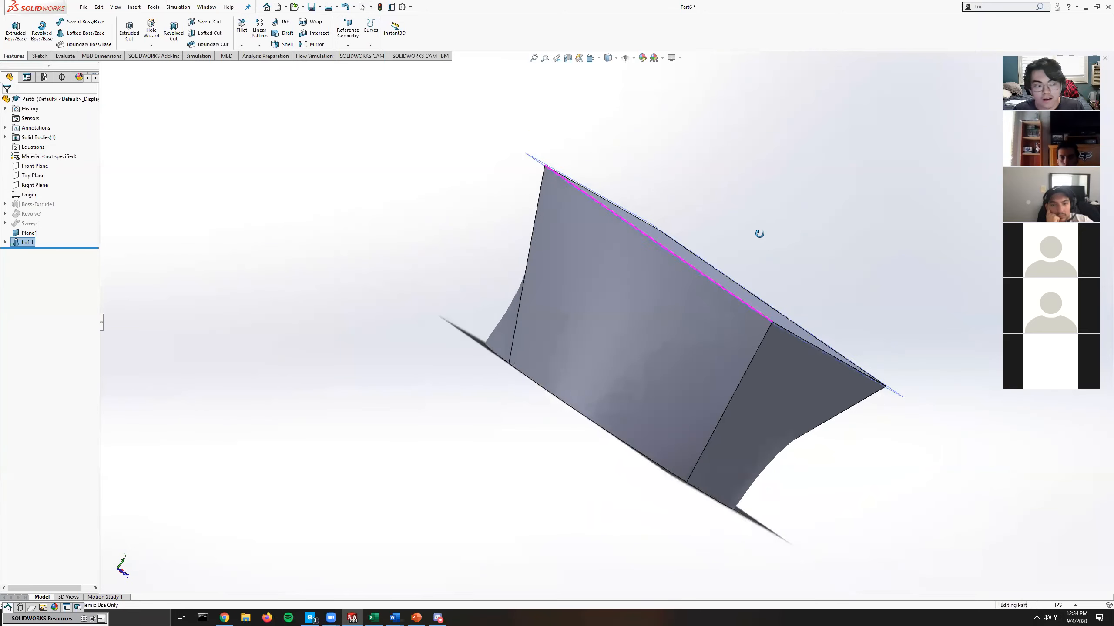
{"action": "scroll", "coordinate": [637, 209], "scroll_direction": "down", "scroll_amount": 2}
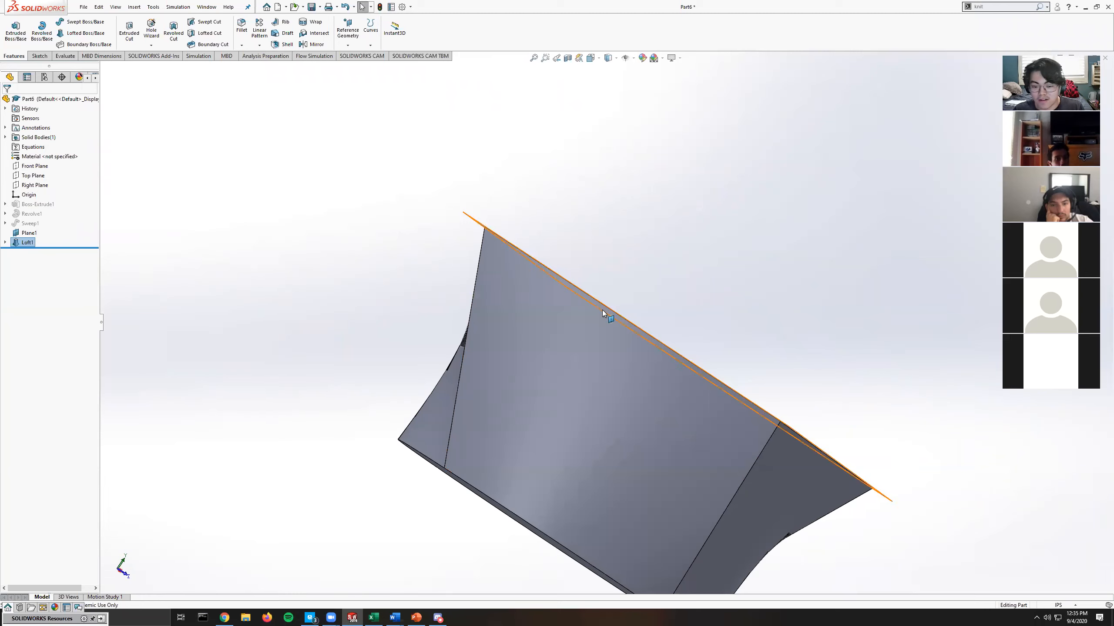
{"action": "middle_click_drag", "start_coordinate": [602, 310], "coordinate": [580, 301]}
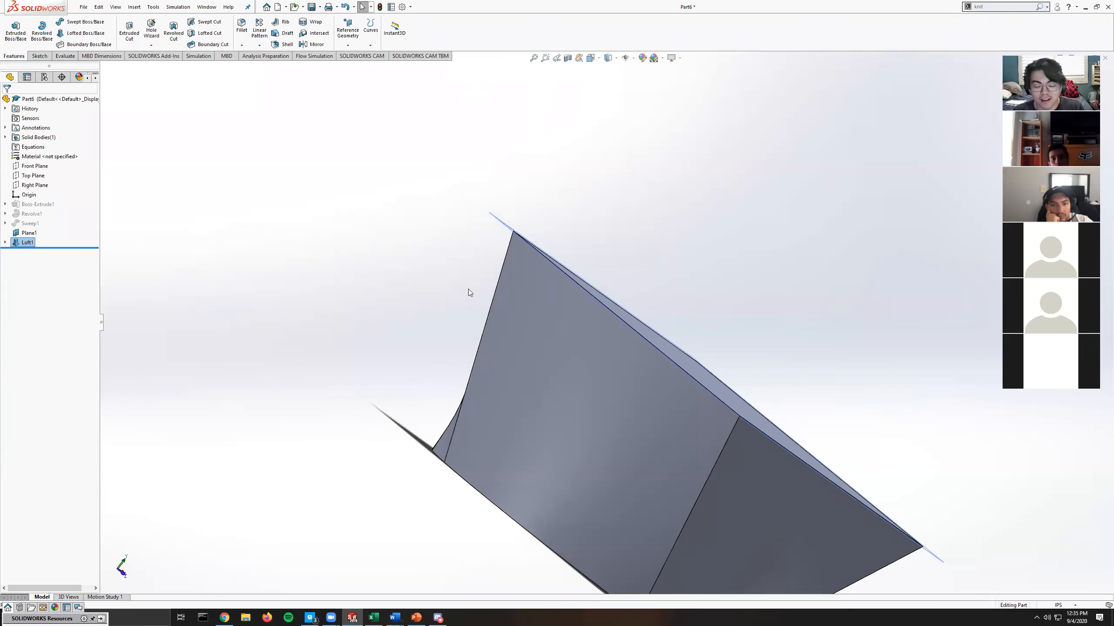
Start a sketch on the loft's square top face and draw a corner rectangle from the origin, about 1.06 in wide and 0.98 in high.
{"action": "key", "text": "space"}
{"action": "left_click", "coordinate": [545, 354]}
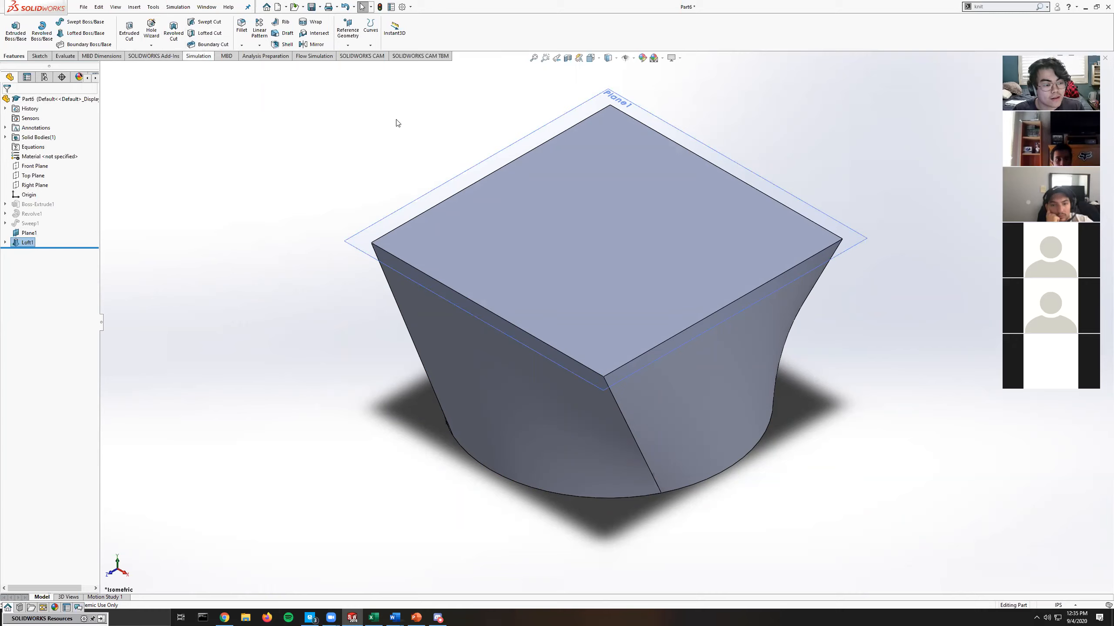
{"action": "right_click", "coordinate": [573, 211]}
{"action": "left_click", "coordinate": [634, 203]}
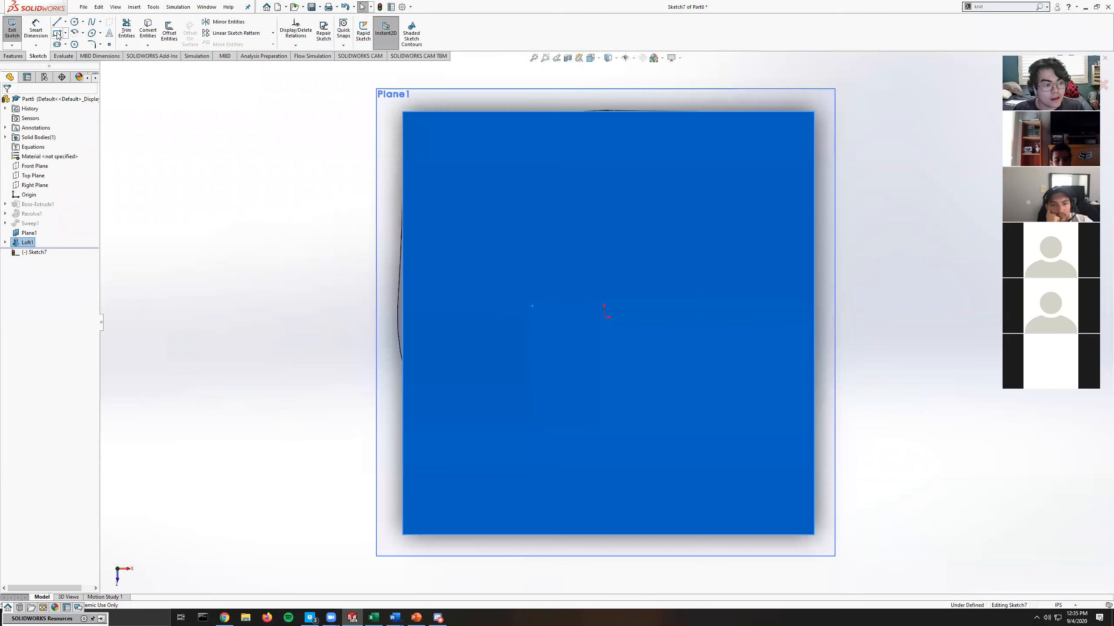
{"action": "left_click", "coordinate": [60, 34]}
{"action": "mouse_move", "coordinate": [605, 317]}
{"action": "left_mouse_down"}
{"action": "mouse_move", "coordinate": [654, 251]}
{"action": "mouse_move", "coordinate": [724, 206]}
{"action": "left_mouse_up"}
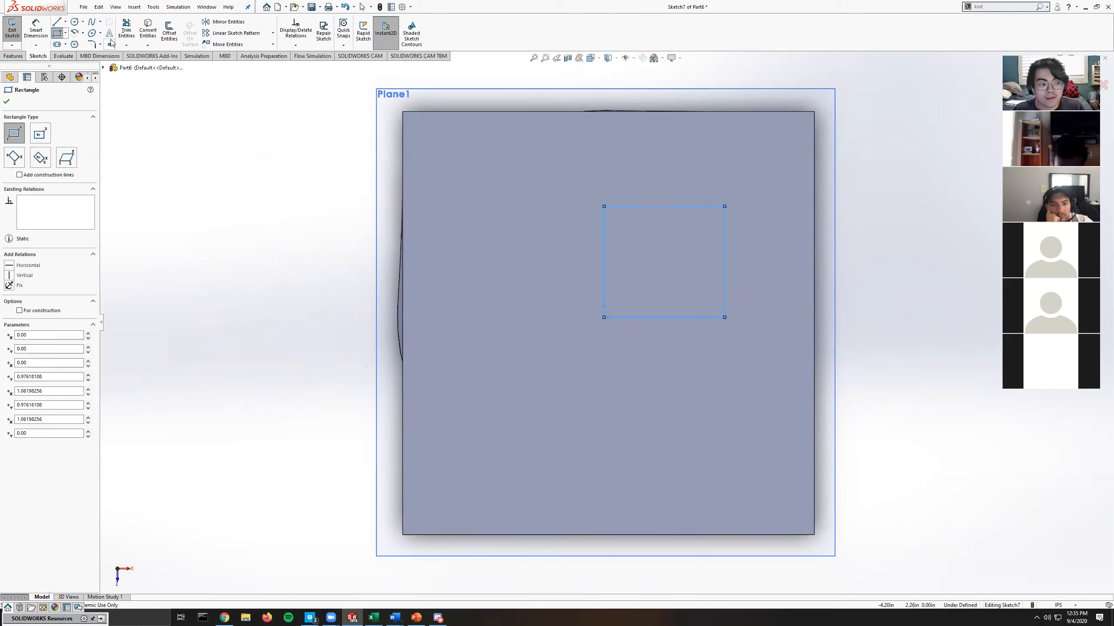
Close the rectangle sketch on the block's top face and make an Extruded Cut from it with the Through All end condition.
{"action": "left_click", "coordinate": [12, 29]}
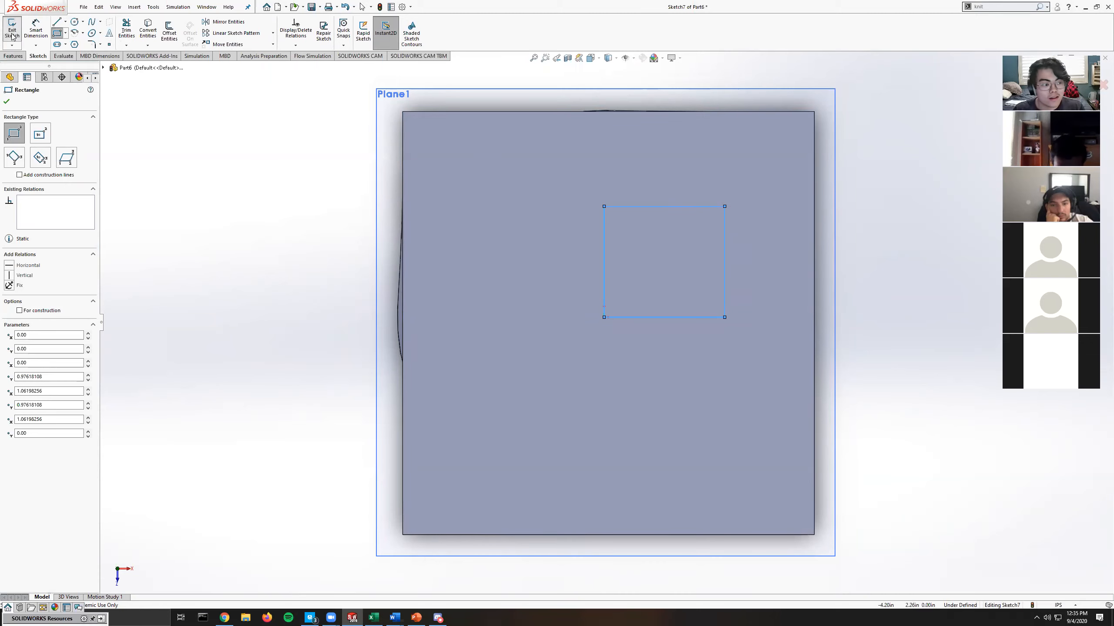
{"action": "left_click", "coordinate": [16, 56]}
{"action": "left_click", "coordinate": [129, 30]}
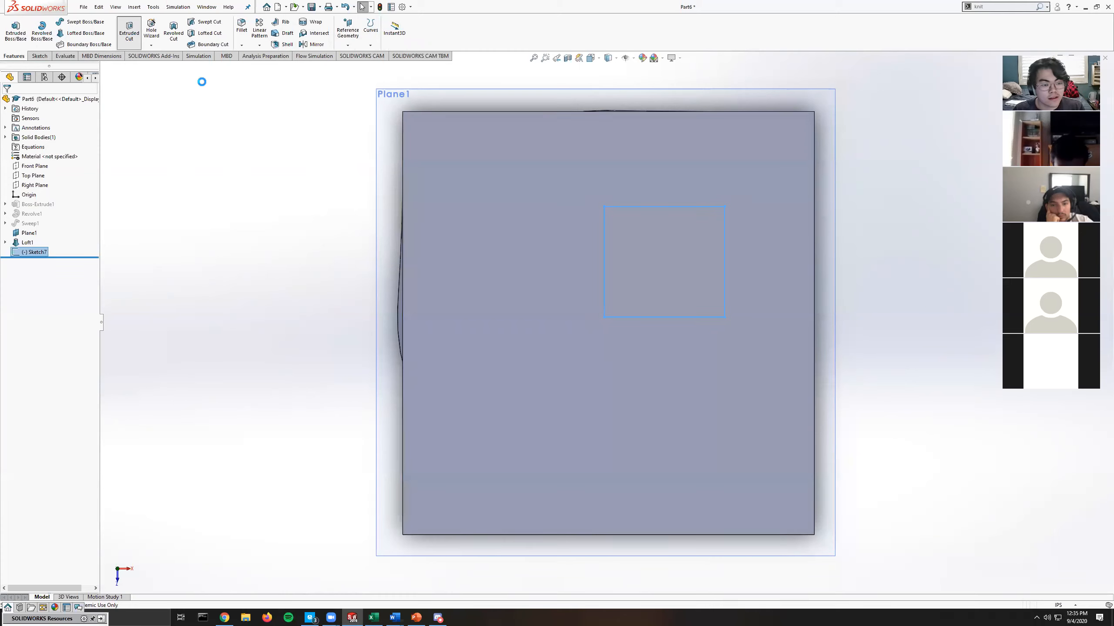
{"action": "middle_click_drag", "start_coordinate": [482, 229], "coordinate": [502, 190]}
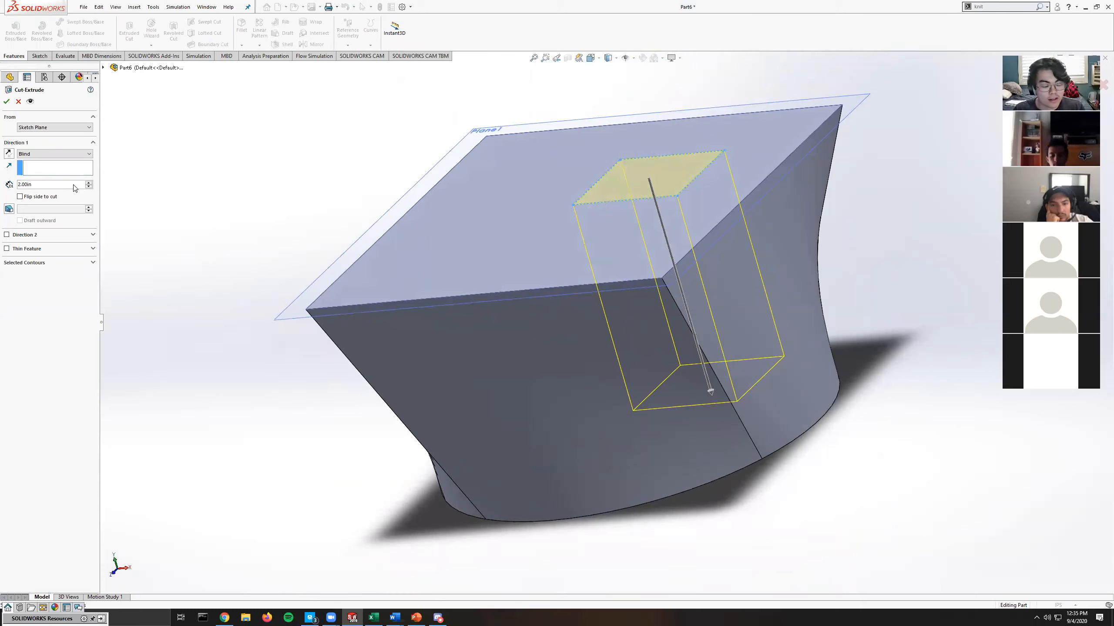
{"action": "left_click", "coordinate": [40, 185]}
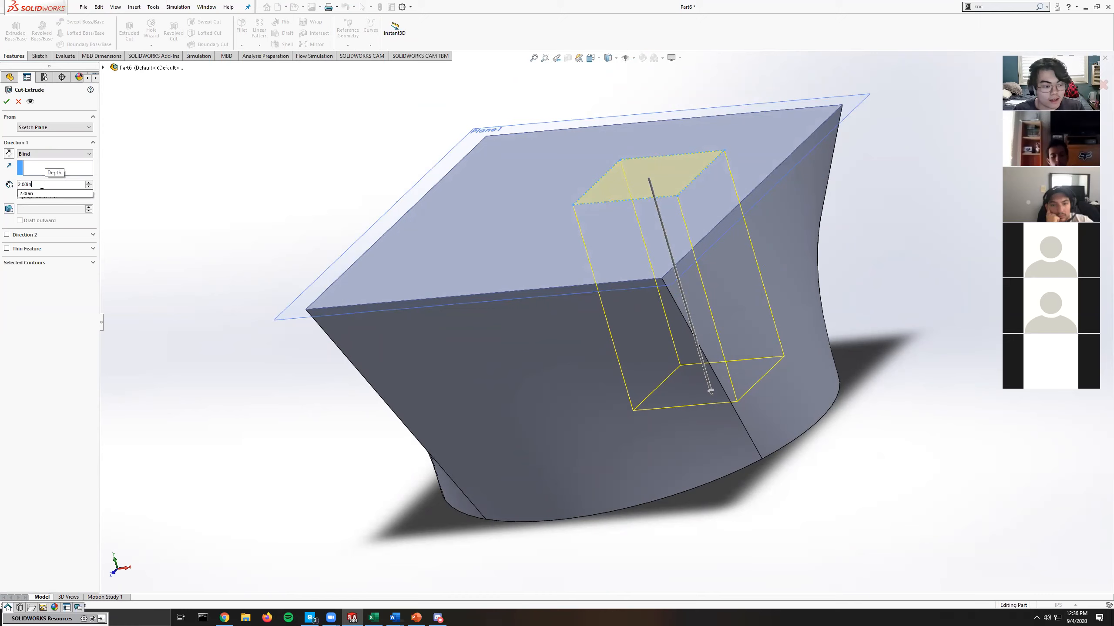
{"action": "left_click", "coordinate": [48, 154]}
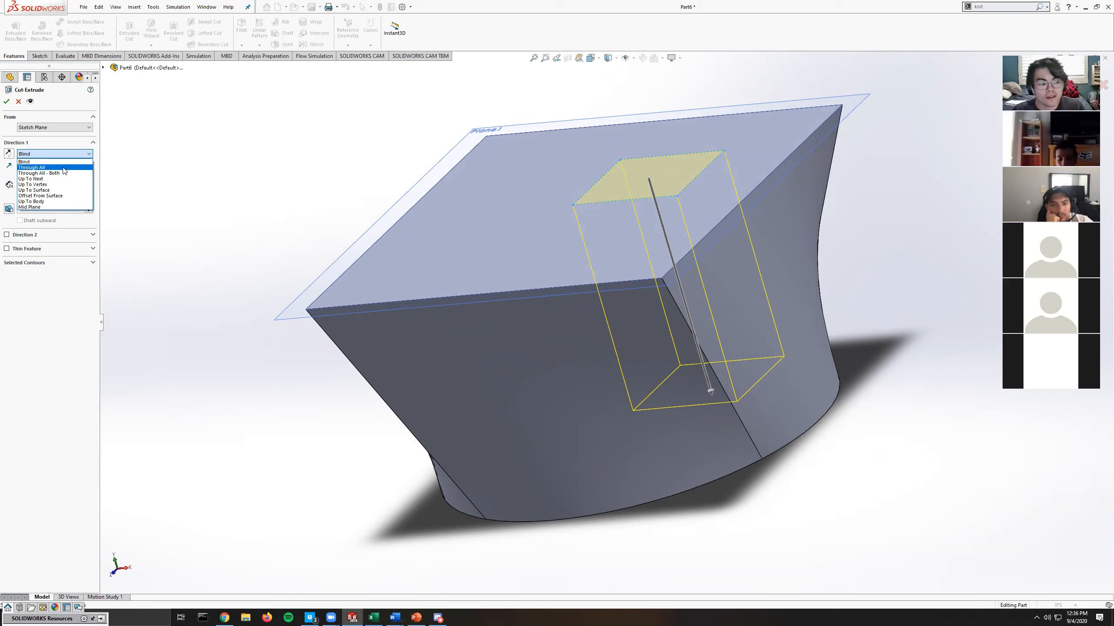
{"action": "left_click", "coordinate": [64, 169]}
{"action": "middle_click_drag", "start_coordinate": [436, 273], "coordinate": [432, 219]}
{"action": "left_click", "coordinate": [7, 102]}
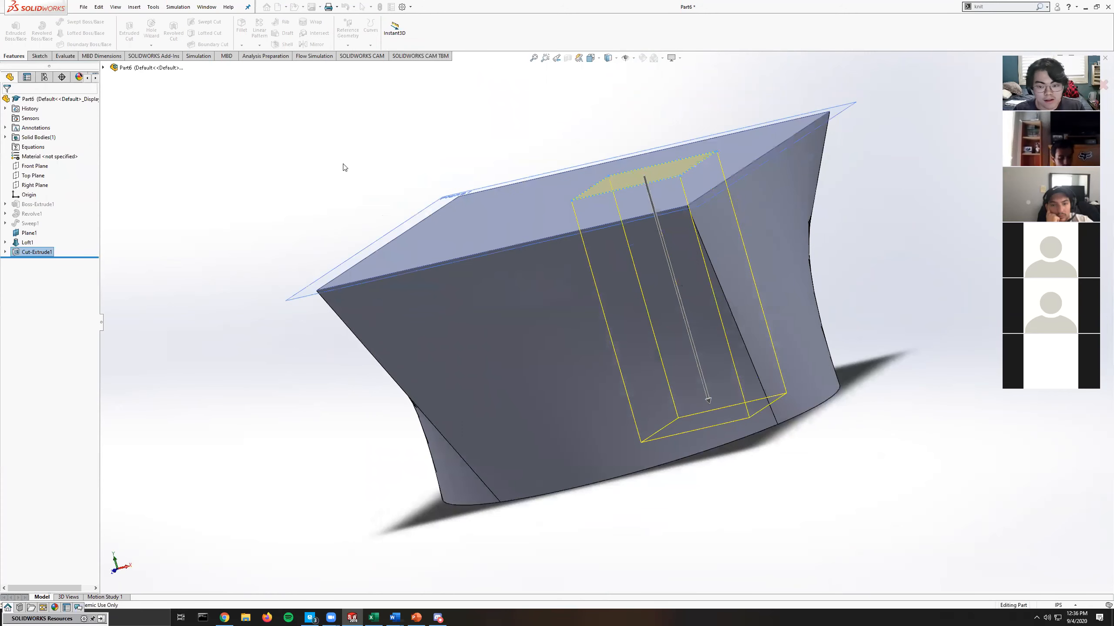
Fillet the front edge of the block's top face with a symmetric 0.2 in radius.
{"action": "middle_click_drag", "start_coordinate": [544, 211], "coordinate": [594, 428]}
{"action": "left_click", "coordinate": [647, 262]}
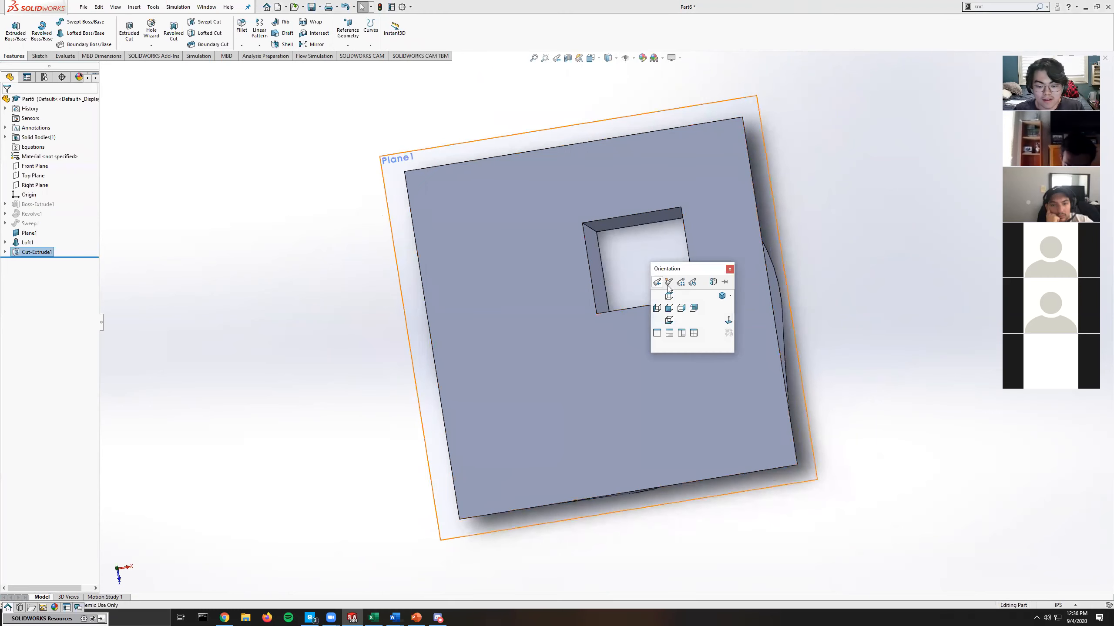
{"action": "key", "text": "ctrl+8"}
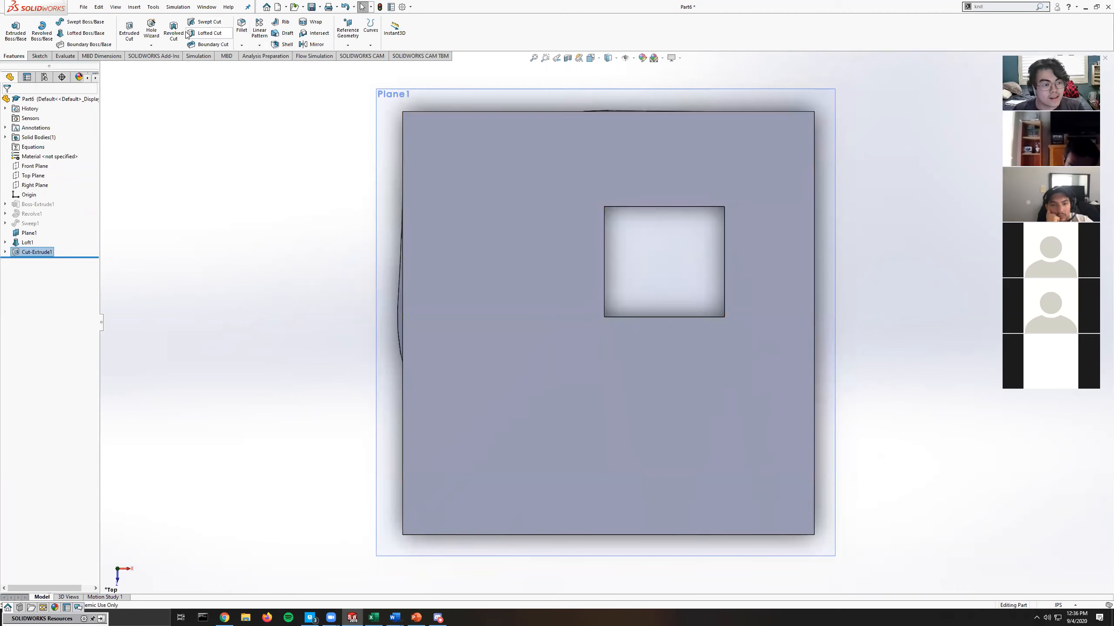
{"action": "left_click", "coordinate": [242, 27]}
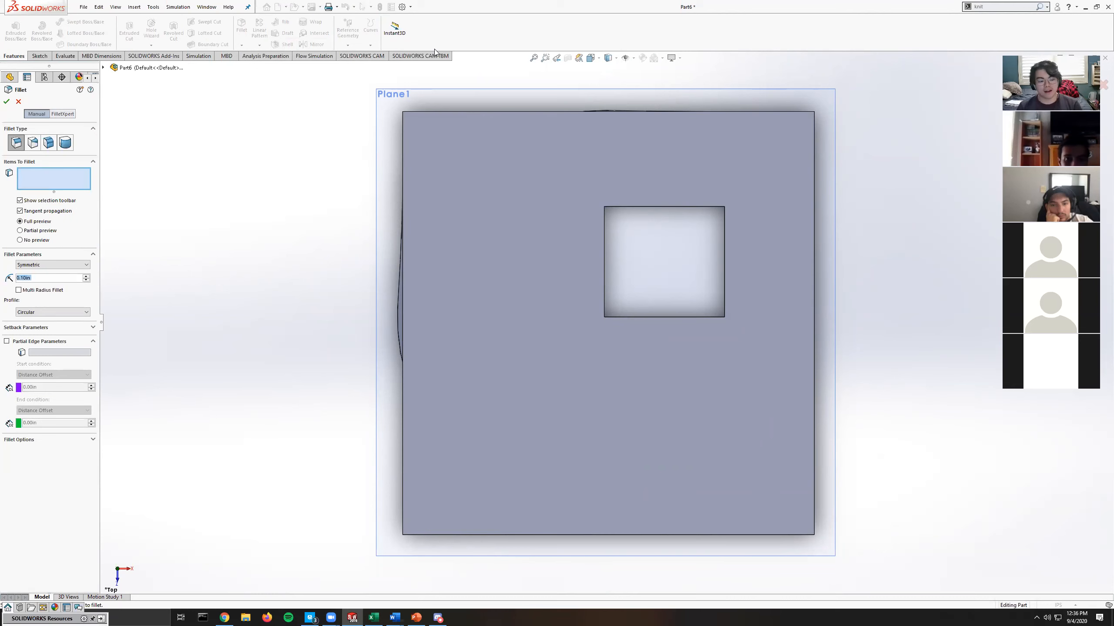
{"action": "middle_click_drag", "start_coordinate": [487, 204], "coordinate": [693, 272]}
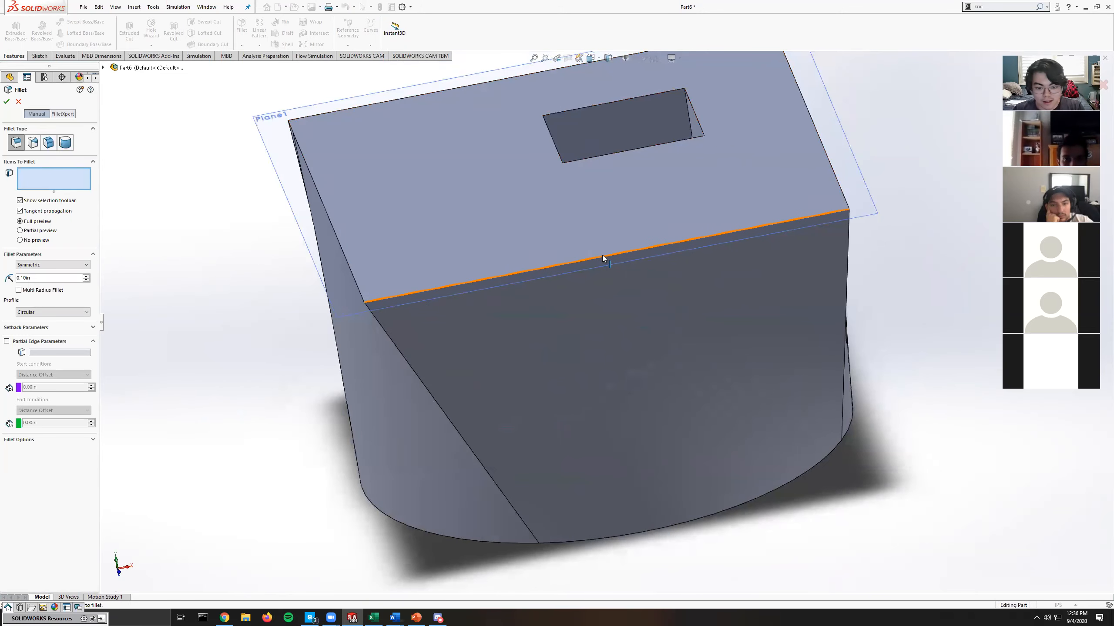
{"action": "left_click", "coordinate": [602, 257]}
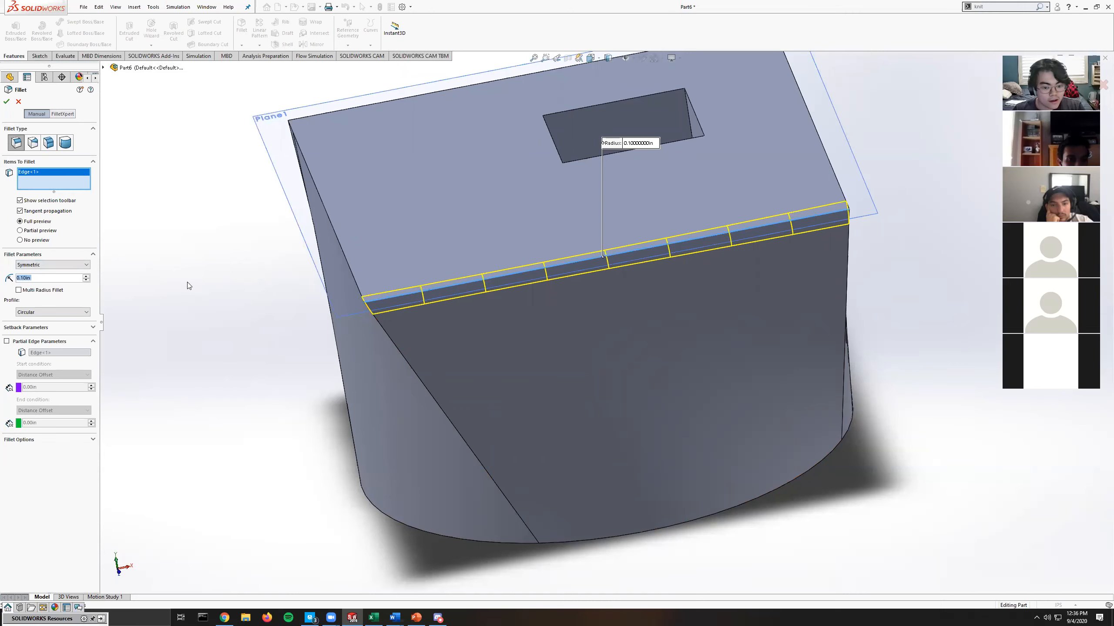
{"action": "mouse_move", "coordinate": [381, 305]}
{"action": "middle_mouse_down"}
{"action": "mouse_move", "coordinate": [466, 284]}
{"action": "mouse_move", "coordinate": [366, 291]}
{"action": "middle_mouse_up"}
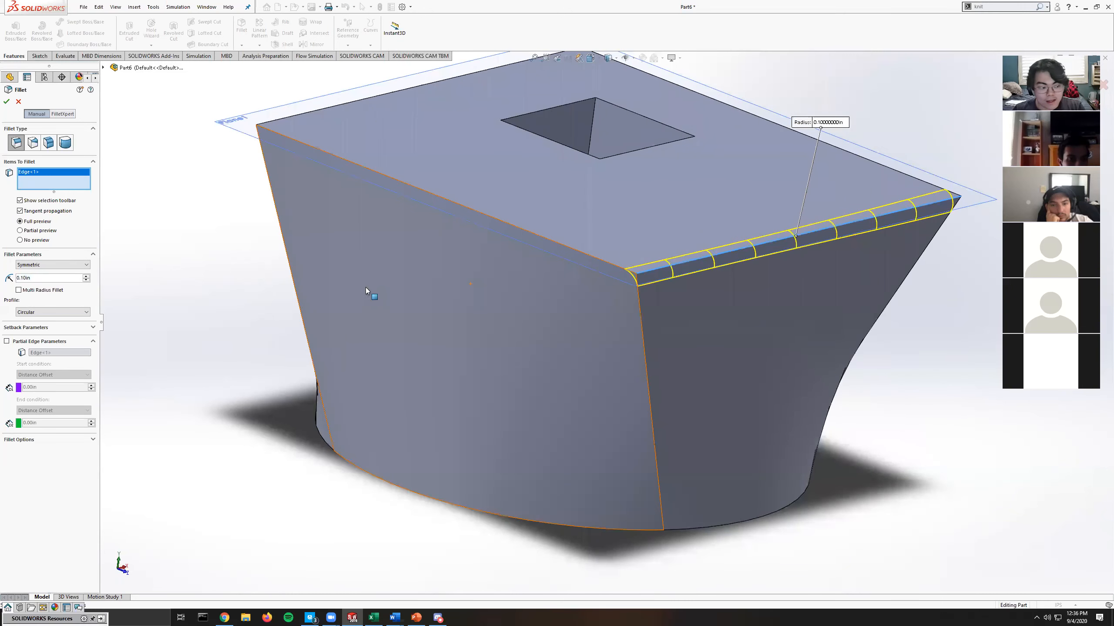
{"action": "double_click", "coordinate": [34, 278]}
{"action": "type", "text": "0.2"}
{"action": "key", "text": "Return"}
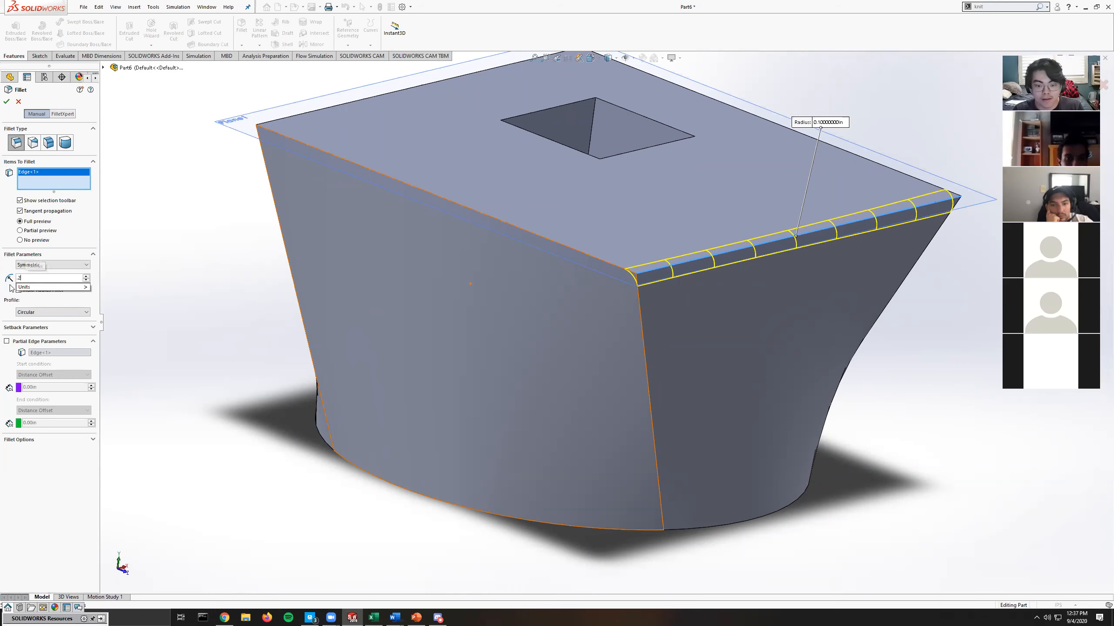
{"action": "middle_click_drag", "start_coordinate": [463, 243], "coordinate": [509, 248]}
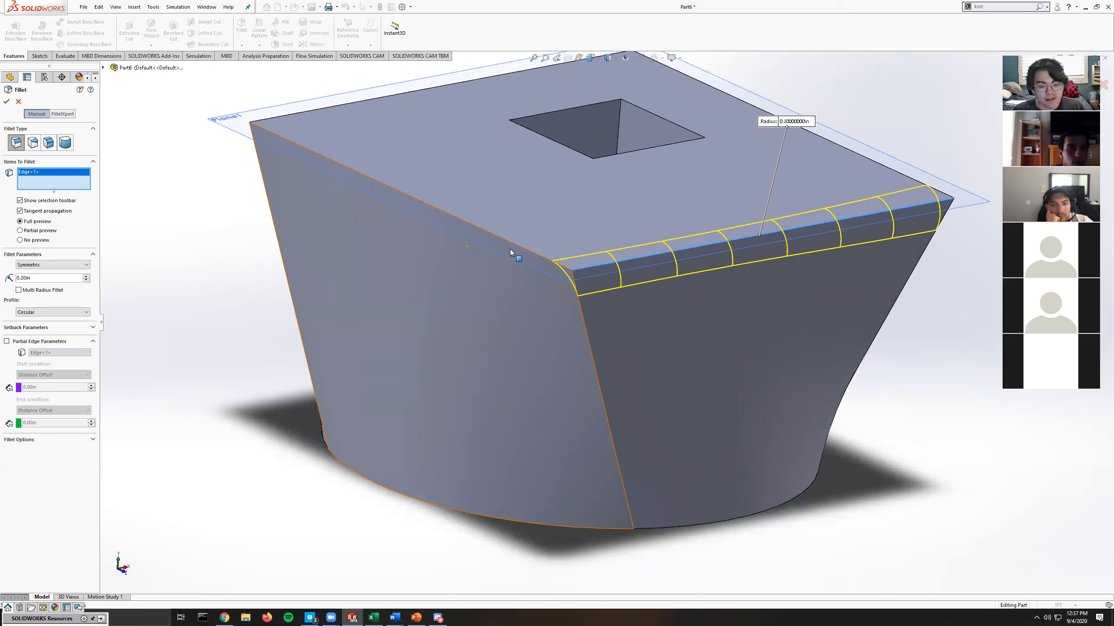
{"action": "left_click", "coordinate": [7, 103]}
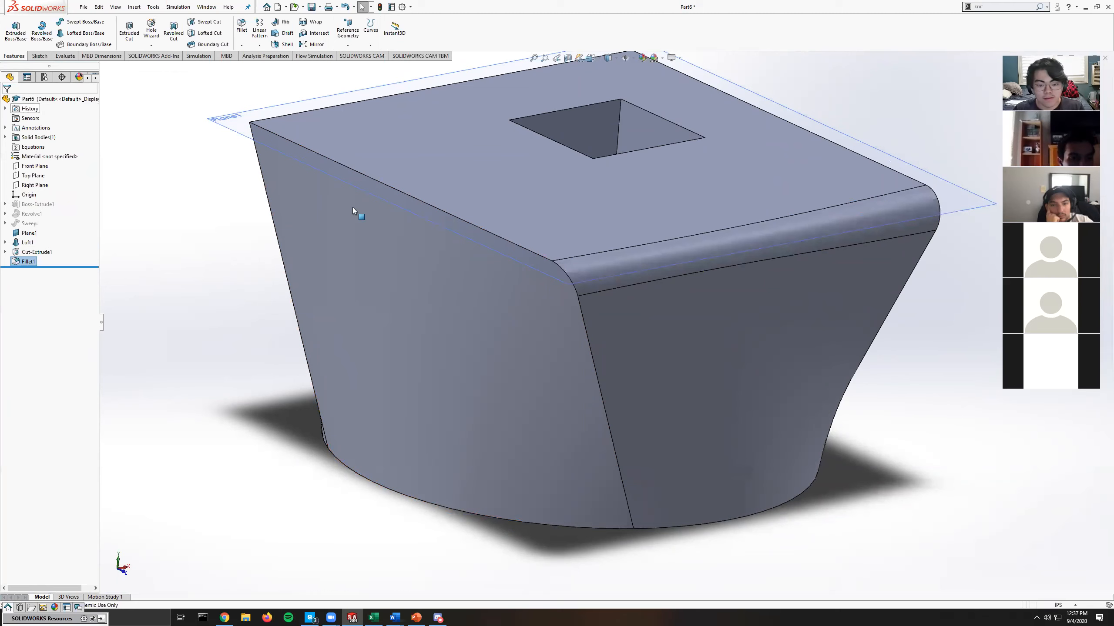
Start a chamfer on the back edge of the top face, opposite the fillet, with a distance of 0.29370079 in.
{"action": "left_click", "coordinate": [244, 46]}
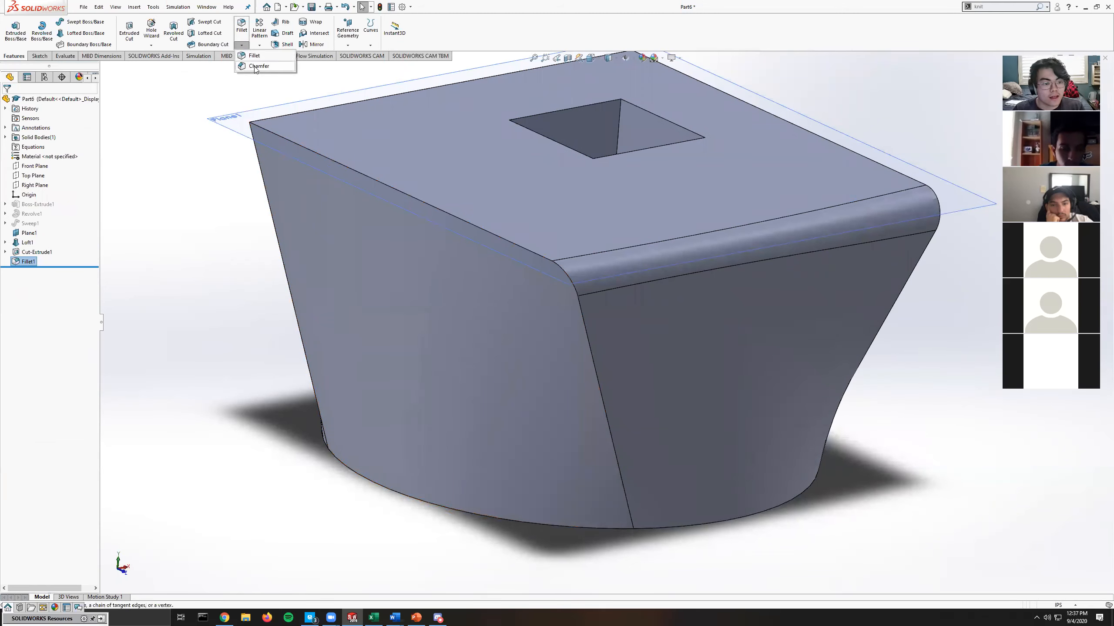
{"action": "left_click", "coordinate": [258, 67]}
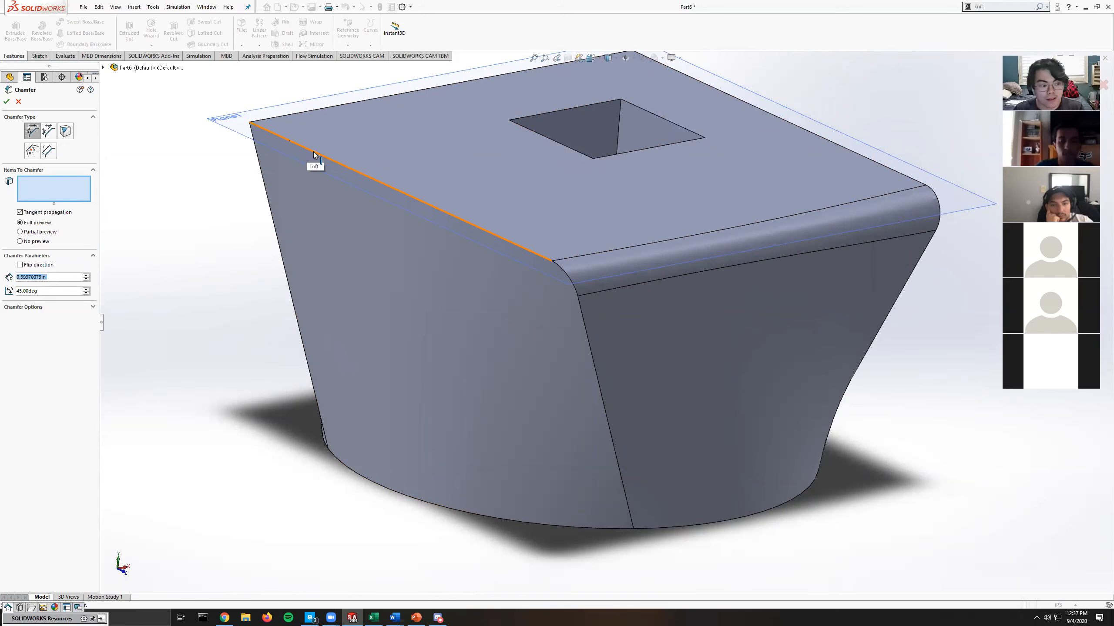
{"action": "middle_click_drag", "start_coordinate": [422, 164], "coordinate": [472, 153]}
{"action": "left_click", "coordinate": [616, 196]}
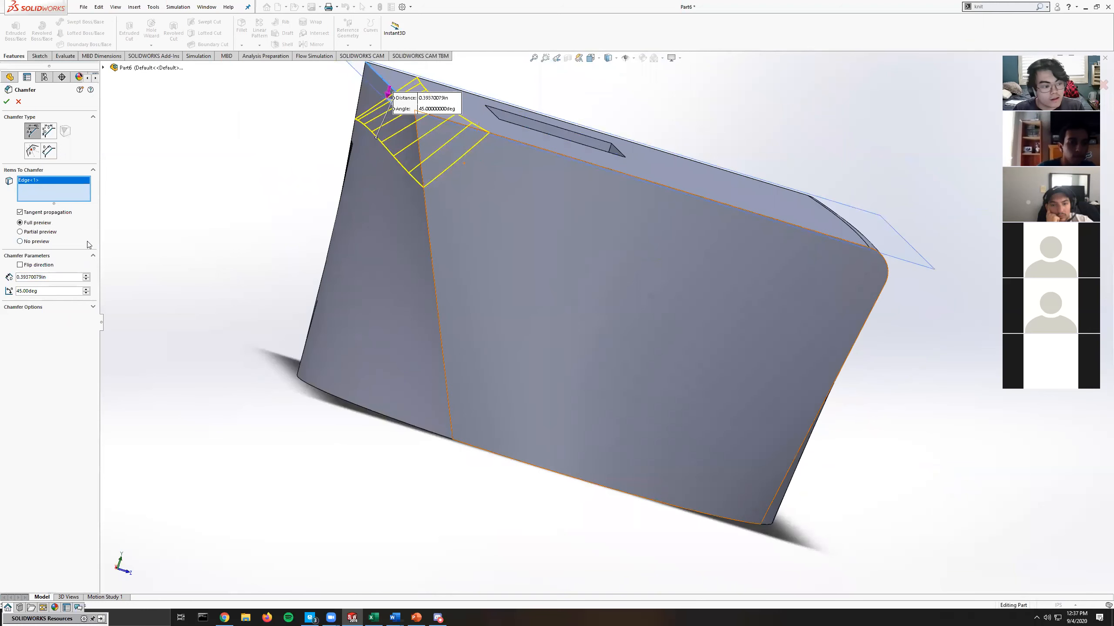
{"action": "left_click", "coordinate": [87, 275]}
{"action": "left_click", "coordinate": [87, 275]}
{"action": "left_click", "coordinate": [87, 280]}
{"action": "left_click", "coordinate": [87, 280]}
{"action": "left_click", "coordinate": [87, 280]}
Set the chamfer angle to 49 degrees and apply the chamfer.
{"action": "left_click", "coordinate": [86, 290]}
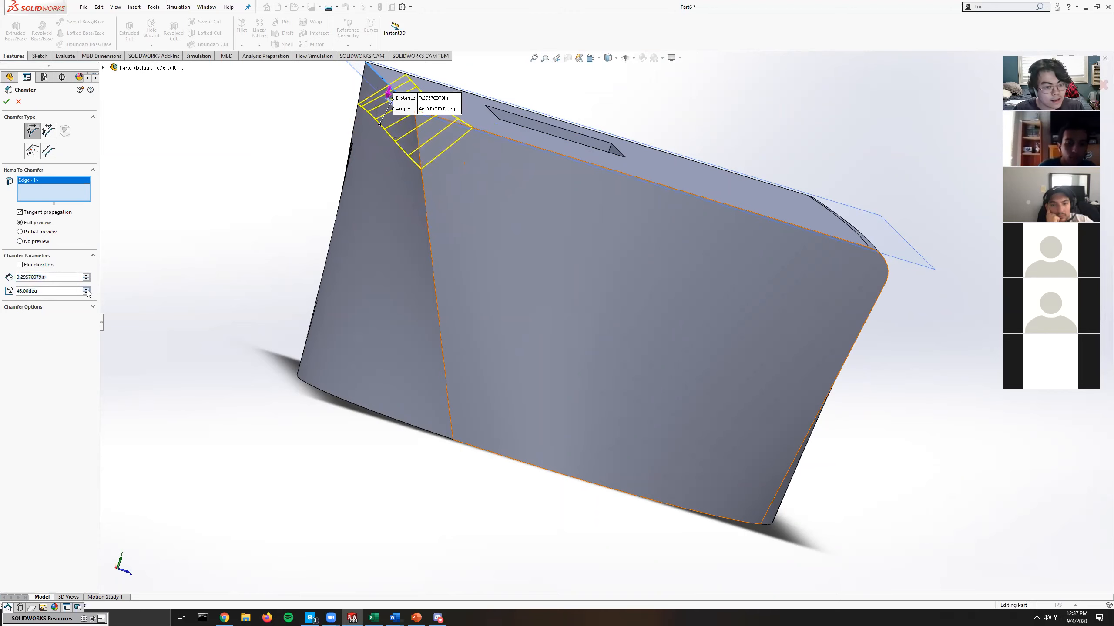
{"action": "left_click", "coordinate": [86, 293]}
{"action": "left_click", "coordinate": [87, 294]}
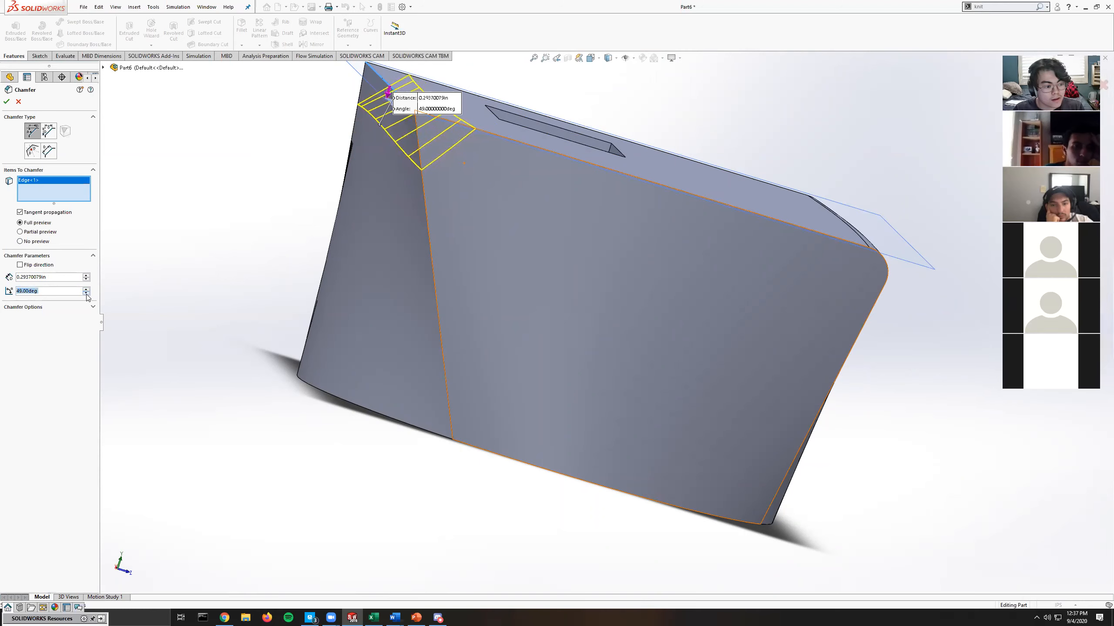
{"action": "left_click", "coordinate": [7, 102]}
{"action": "middle_click_drag", "start_coordinate": [362, 161], "coordinate": [246, 201]}
{"action": "key", "text": "space"}
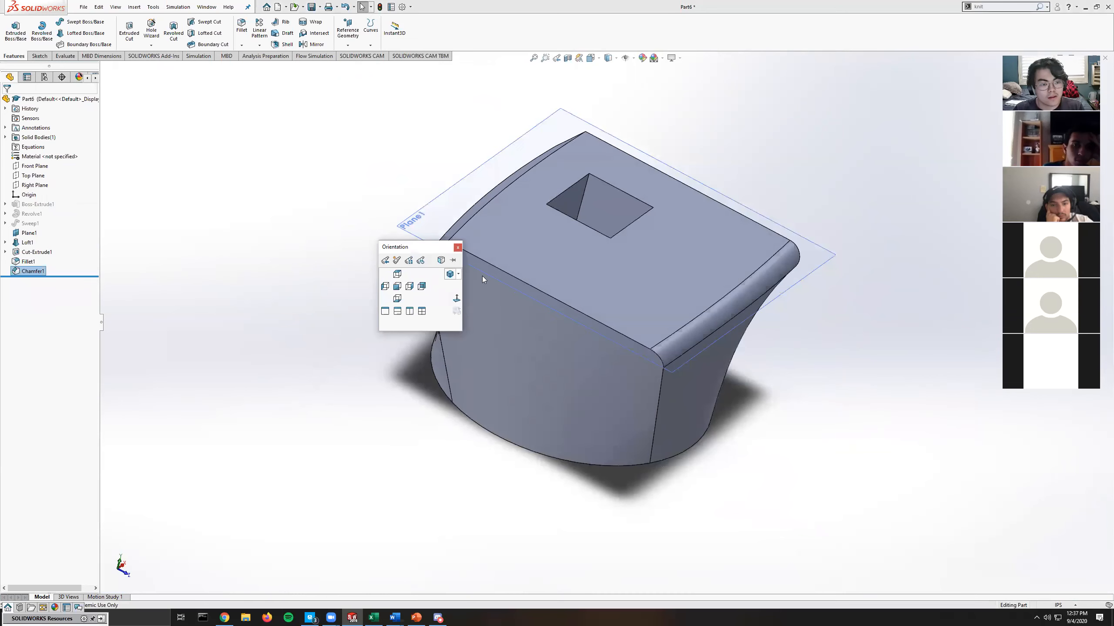
{"action": "left_click", "coordinate": [450, 274]}
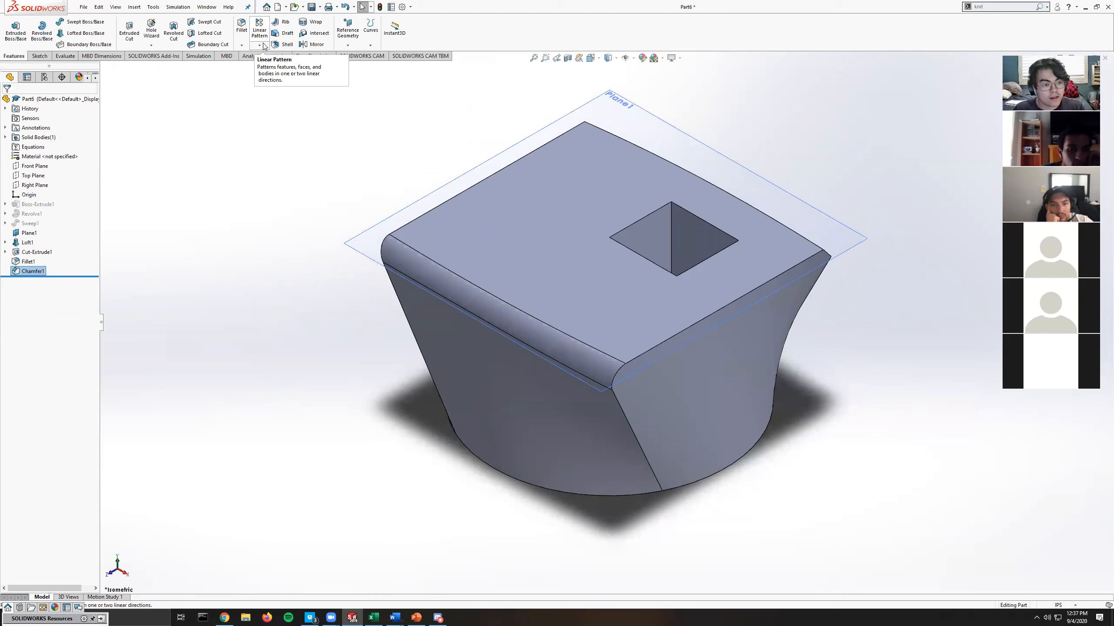
{"action": "left_click", "coordinate": [261, 46]}
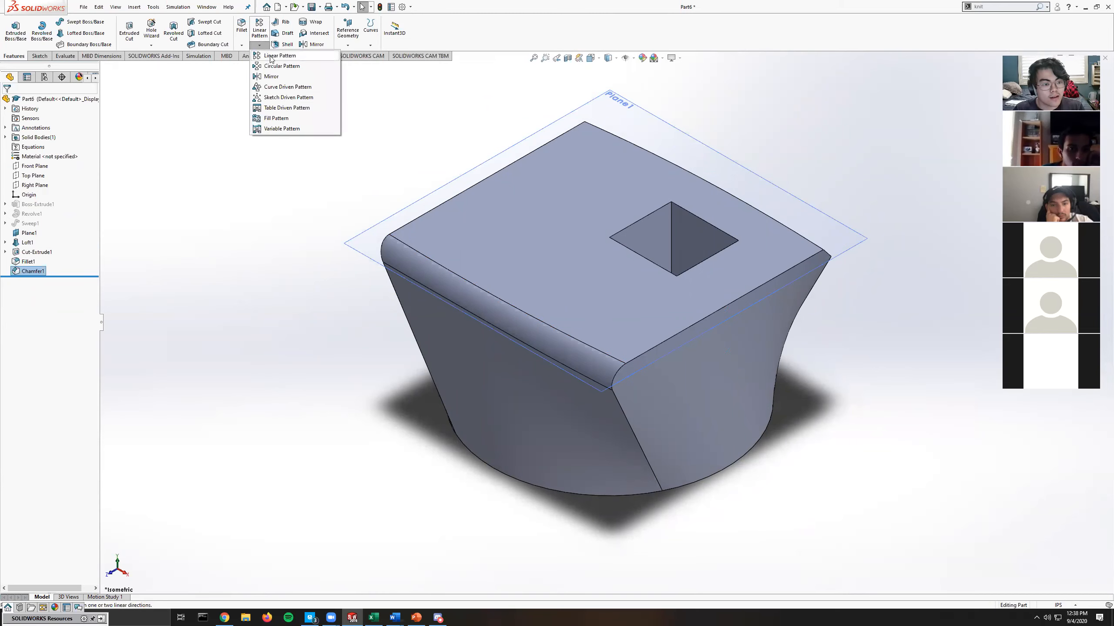
{"action": "left_click", "coordinate": [272, 113]}
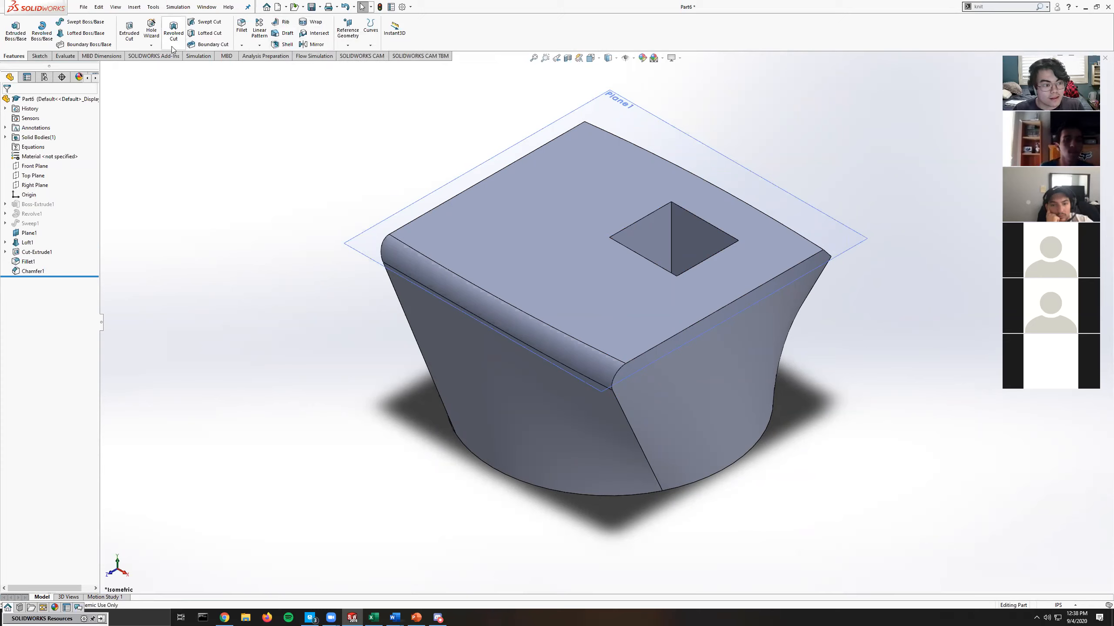
Assign the steel material 1023 Carbon Steel Sheet (SS) to the part.
{"action": "left_click", "coordinate": [66, 56]}
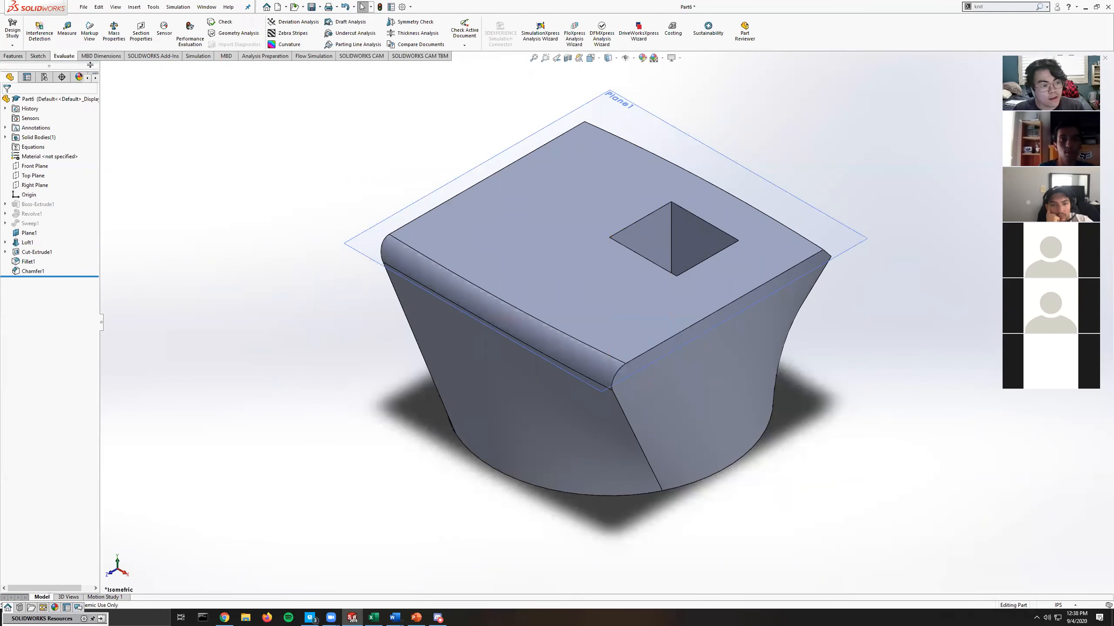
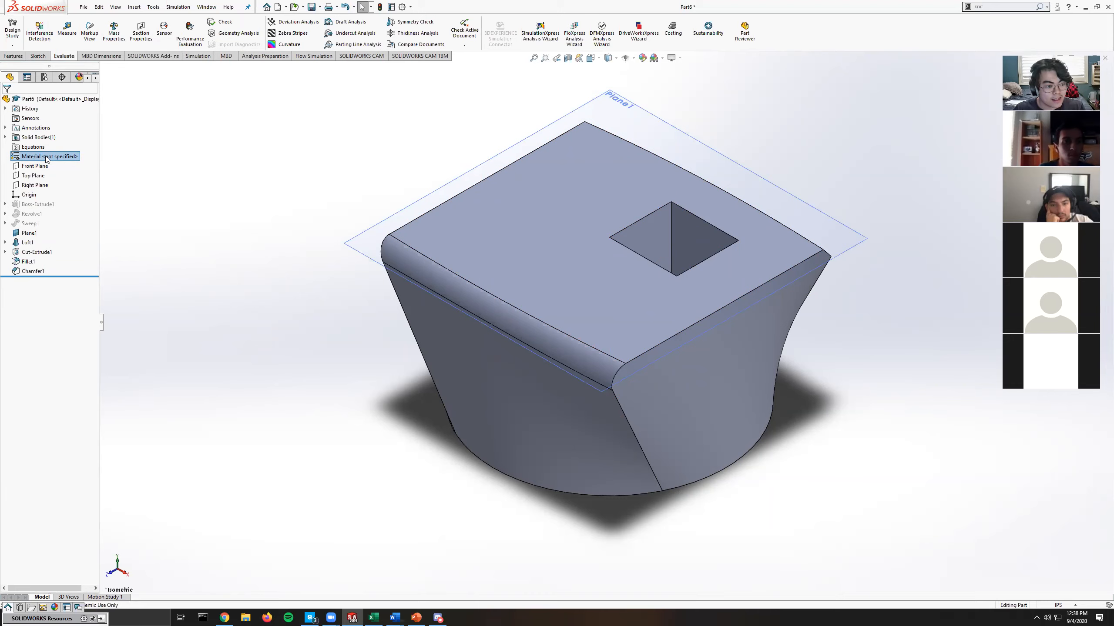
{"action": "right_click", "coordinate": [47, 159]}
{"action": "left_click", "coordinate": [70, 162]}
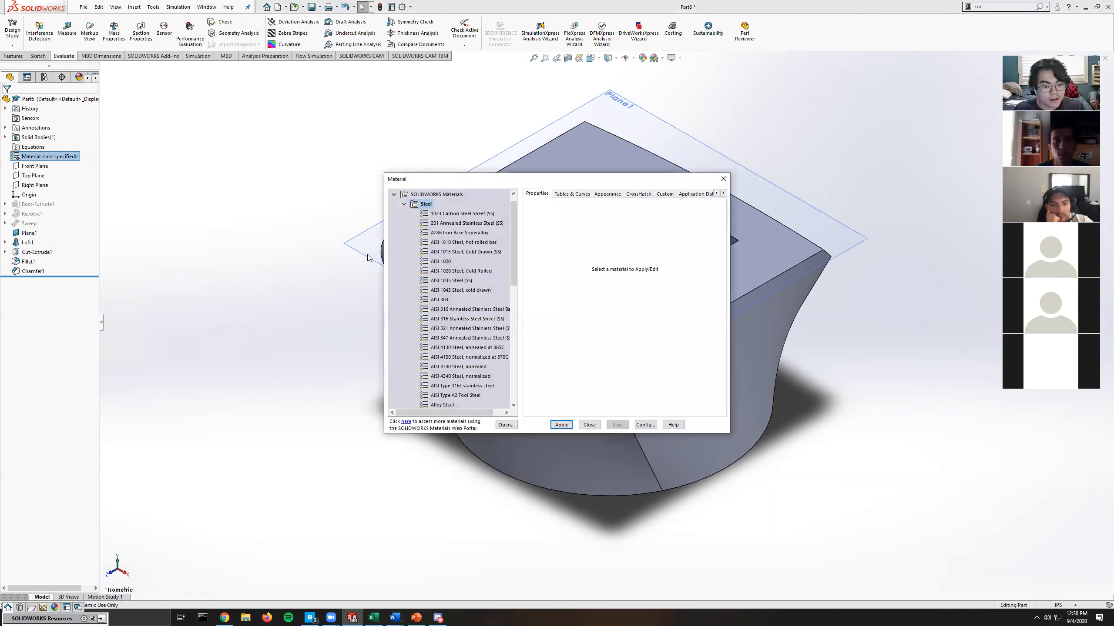
{"action": "scroll", "coordinate": [464, 281], "scroll_direction": "down", "scroll_amount": 8}
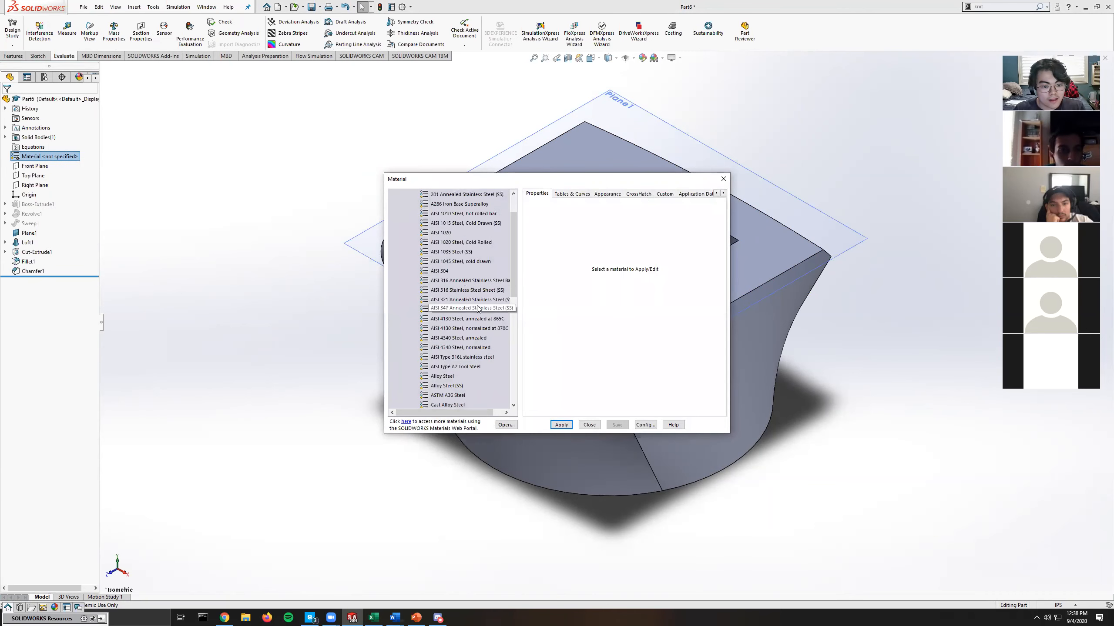
{"action": "scroll", "coordinate": [463, 307], "scroll_direction": "up", "scroll_amount": 8}
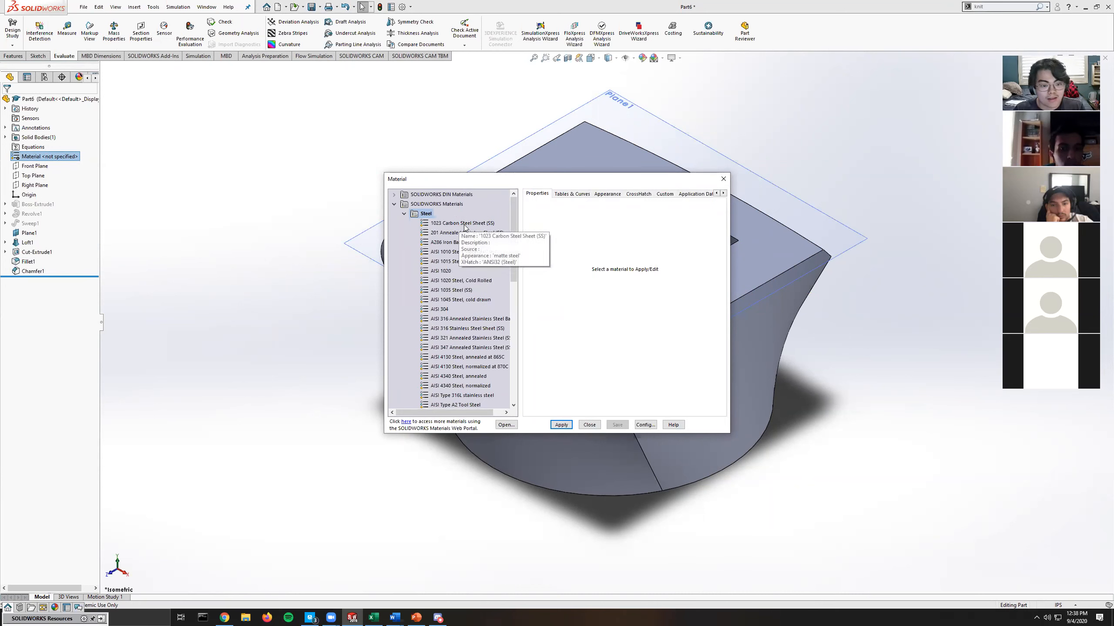
{"action": "left_click", "coordinate": [467, 224]}
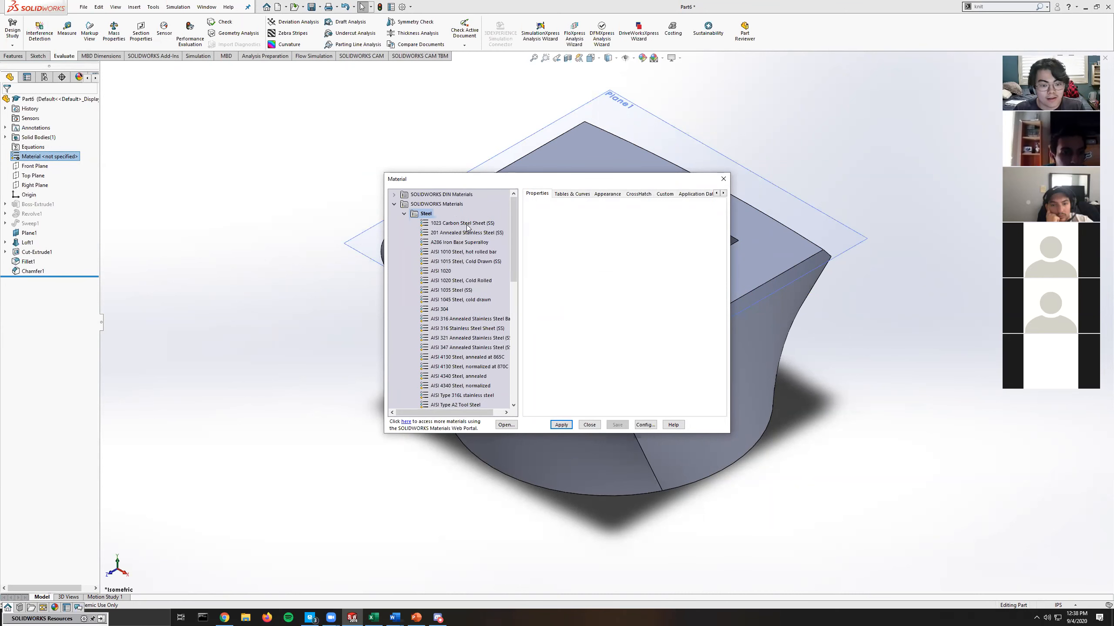
{"action": "left_click", "coordinate": [561, 425]}
{"action": "left_click", "coordinate": [590, 425]}
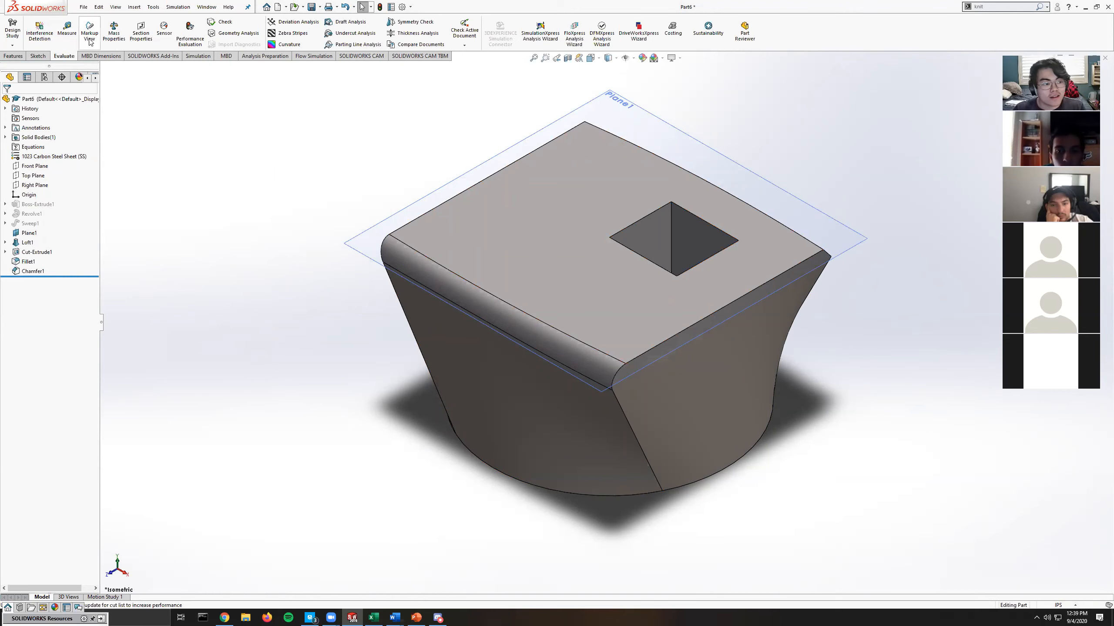
Examine the part's mass properties, including mass, volume, surface area and moments of inertia, resizing the report for readability.
{"action": "left_click", "coordinate": [114, 34]}
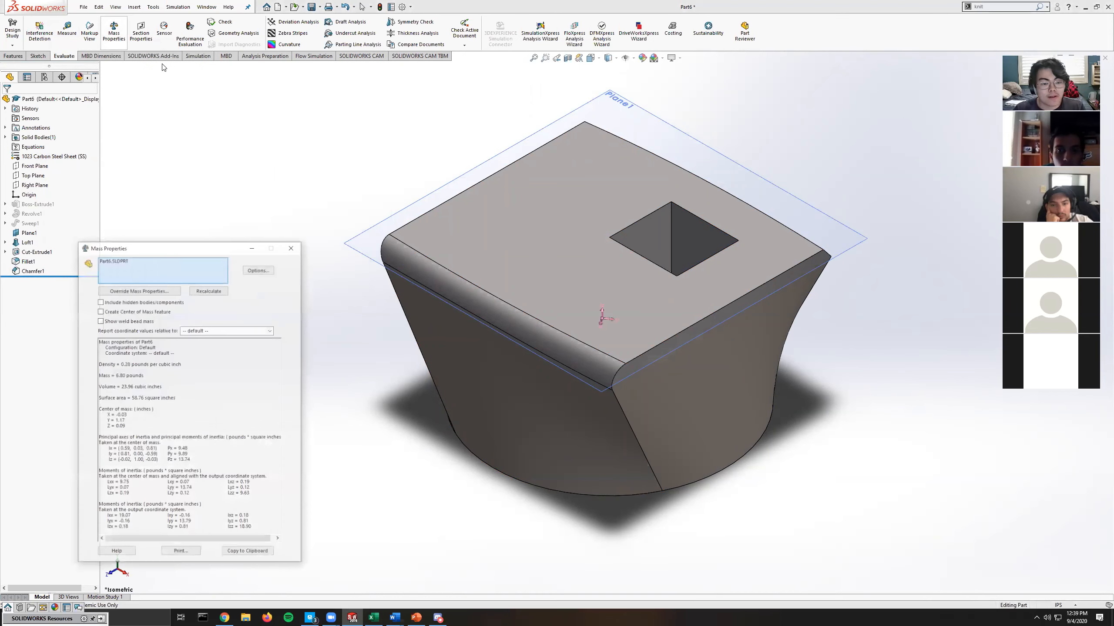
{"action": "left_click_drag", "start_coordinate": [202, 249], "coordinate": [259, 135]}
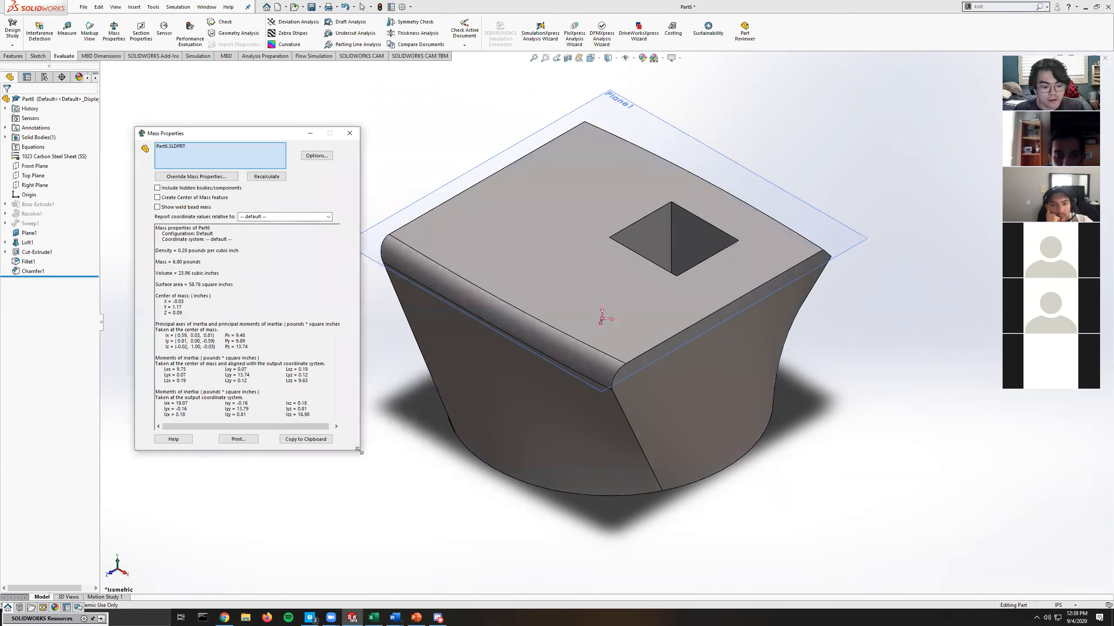
{"action": "left_click_drag", "start_coordinate": [359, 449], "coordinate": [482, 451]}
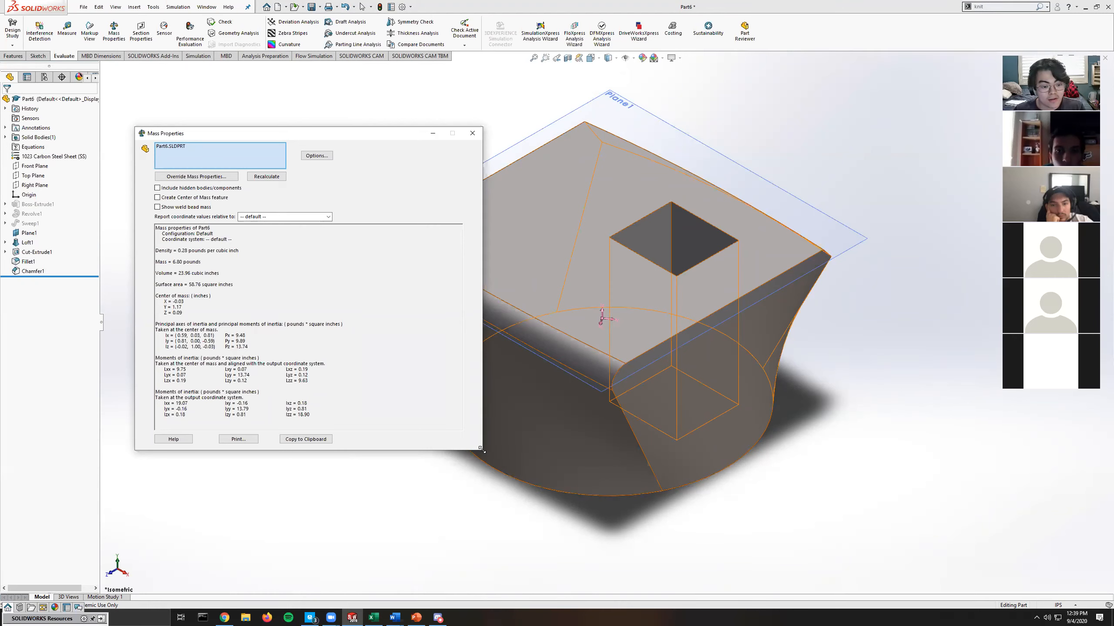
{"action": "left_click_drag", "start_coordinate": [482, 450], "coordinate": [396, 445]}
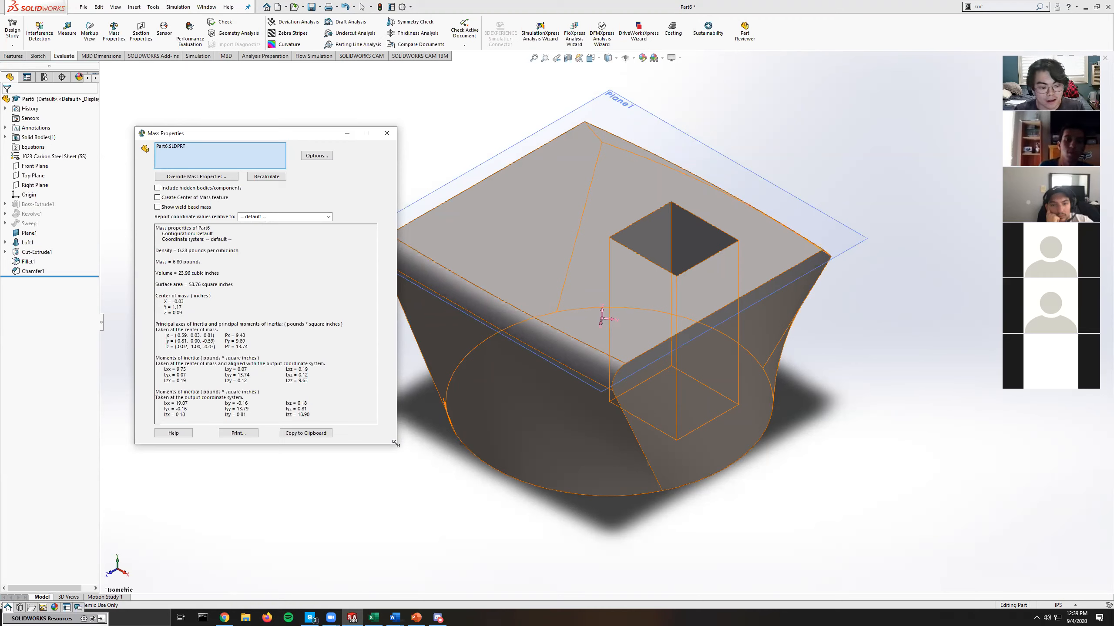
Measure the lengths of the two top-face edges adjoining the fillet and the distance between them, then restore the isometric view.
{"action": "left_click", "coordinate": [387, 134]}
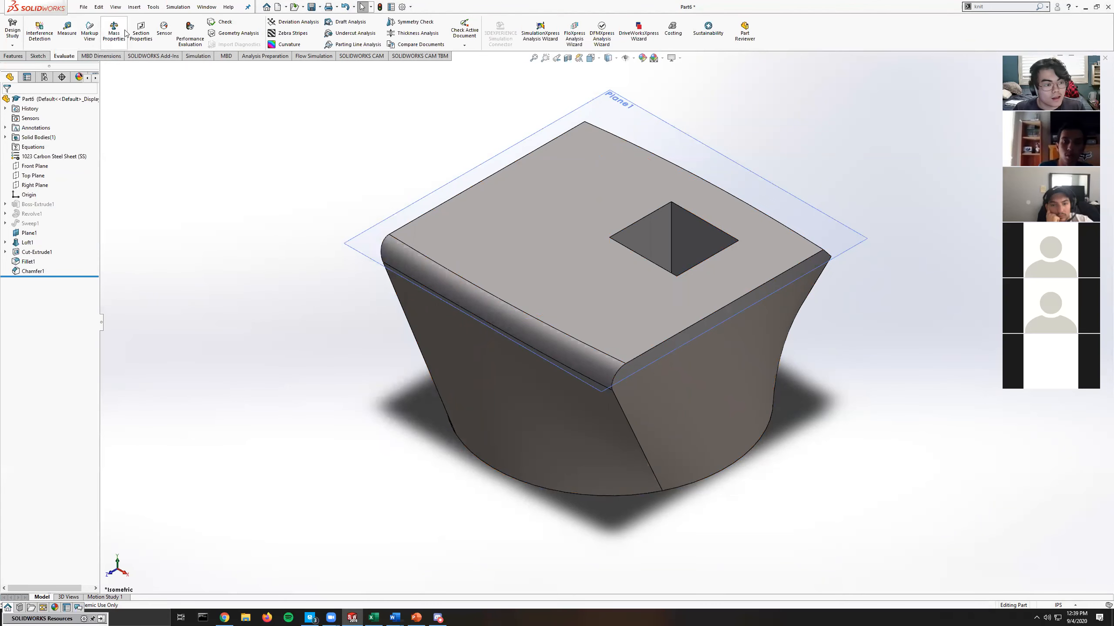
{"action": "left_click", "coordinate": [68, 33]}
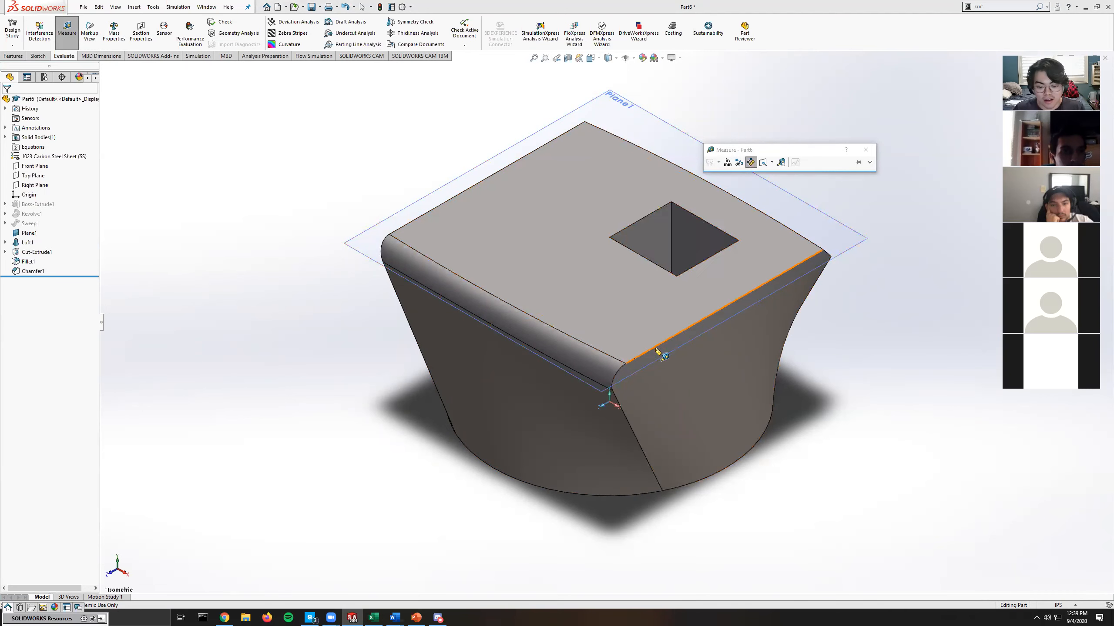
{"action": "middle_click_drag", "start_coordinate": [433, 218], "coordinate": [467, 213]}
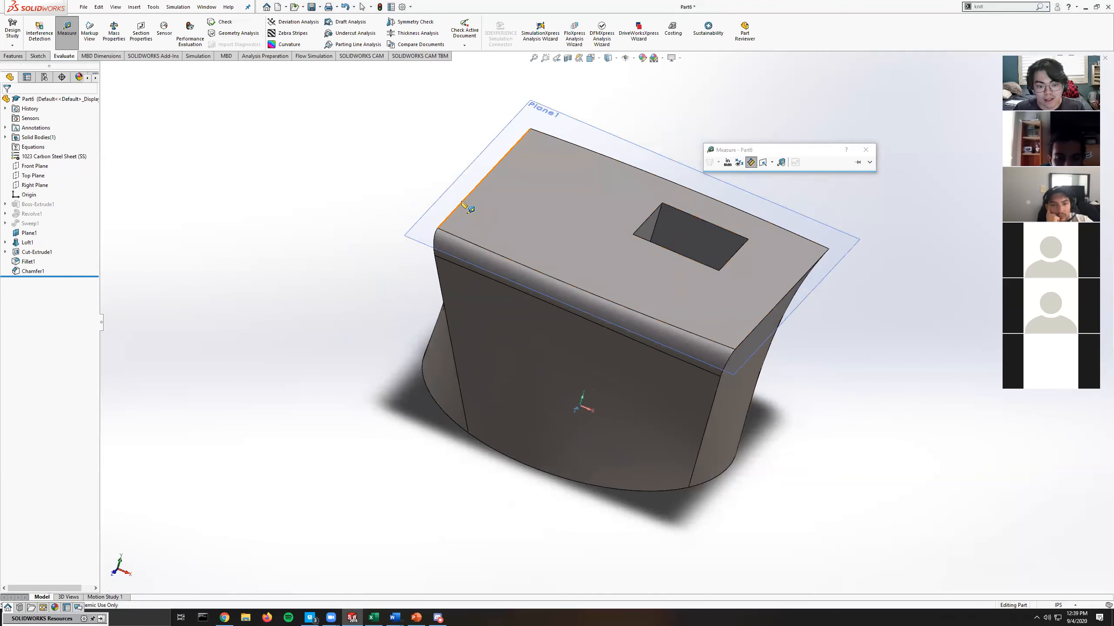
{"action": "scroll", "coordinate": [767, 307], "scroll_direction": "down", "scroll_amount": 4}
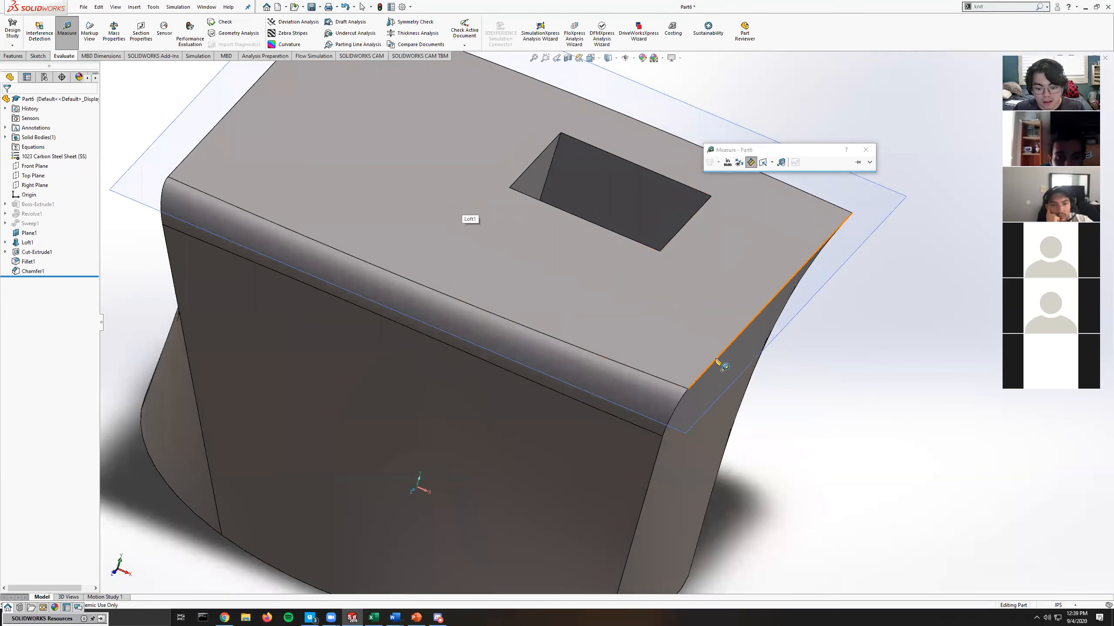
{"action": "left_click", "coordinate": [717, 360]}
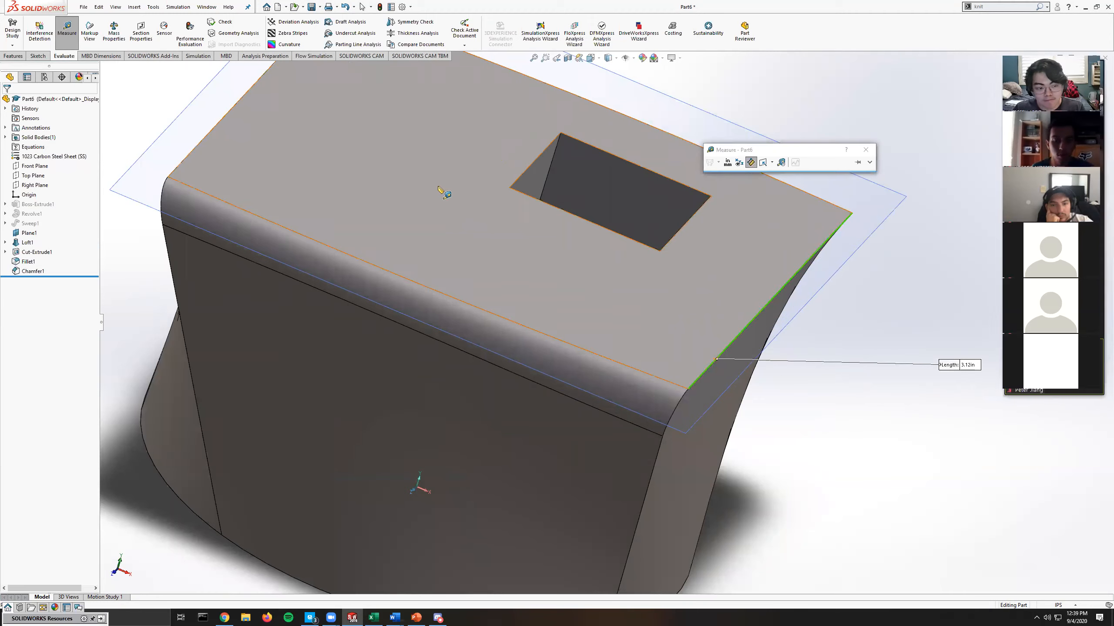
{"action": "middle_click_drag", "start_coordinate": [443, 194], "coordinate": [322, 192]}
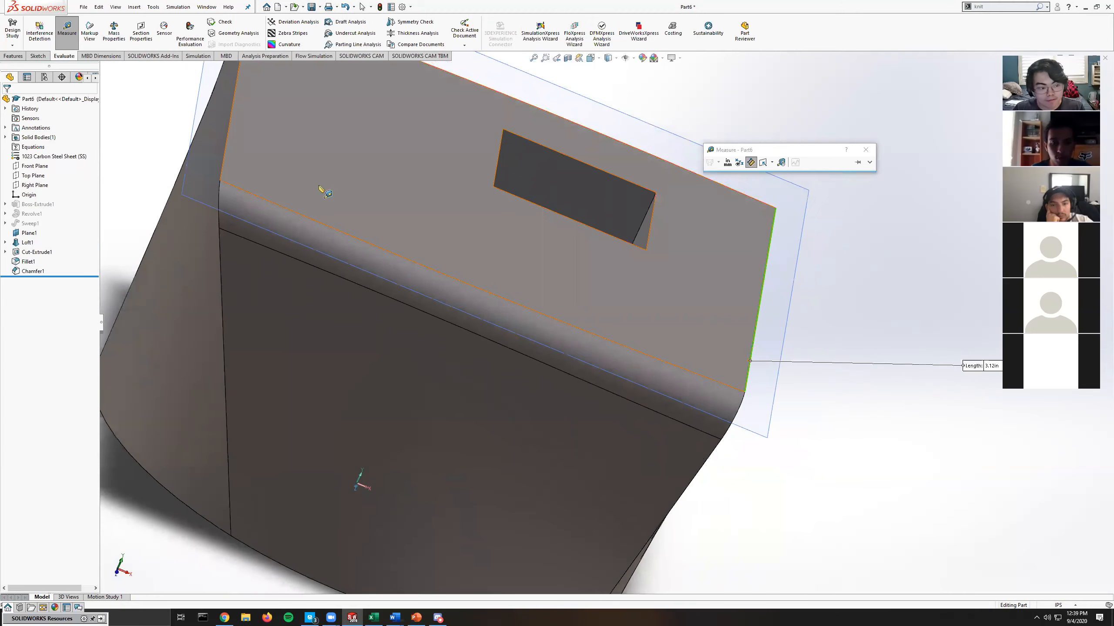
{"action": "left_click", "coordinate": [222, 168]}
{"action": "middle_click_drag", "start_coordinate": [555, 284], "coordinate": [635, 295]}
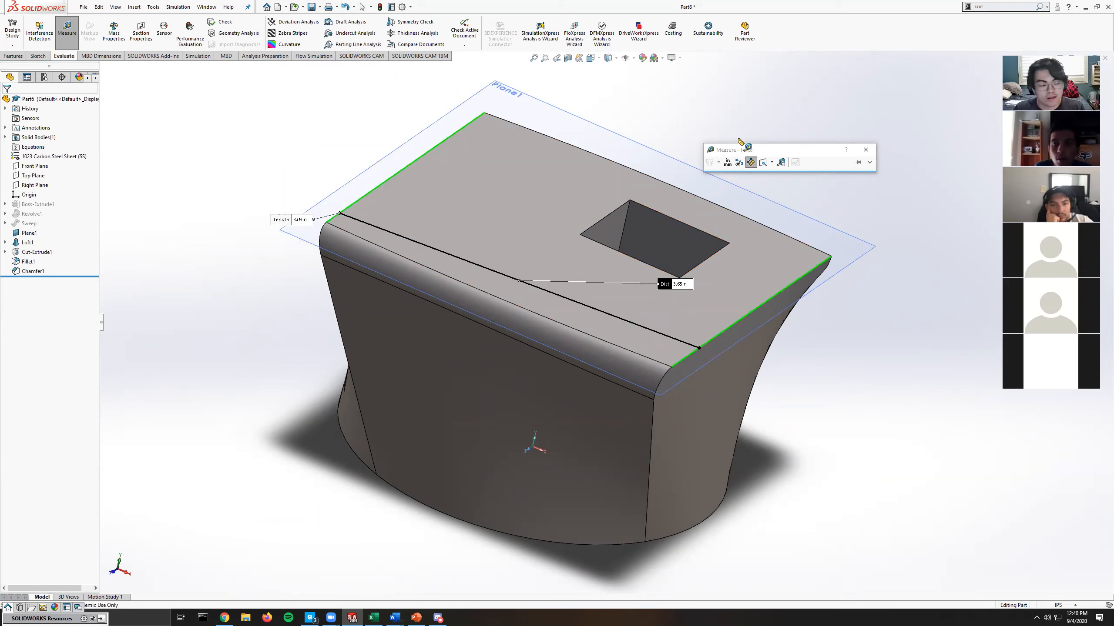
{"action": "left_click", "coordinate": [866, 150]}
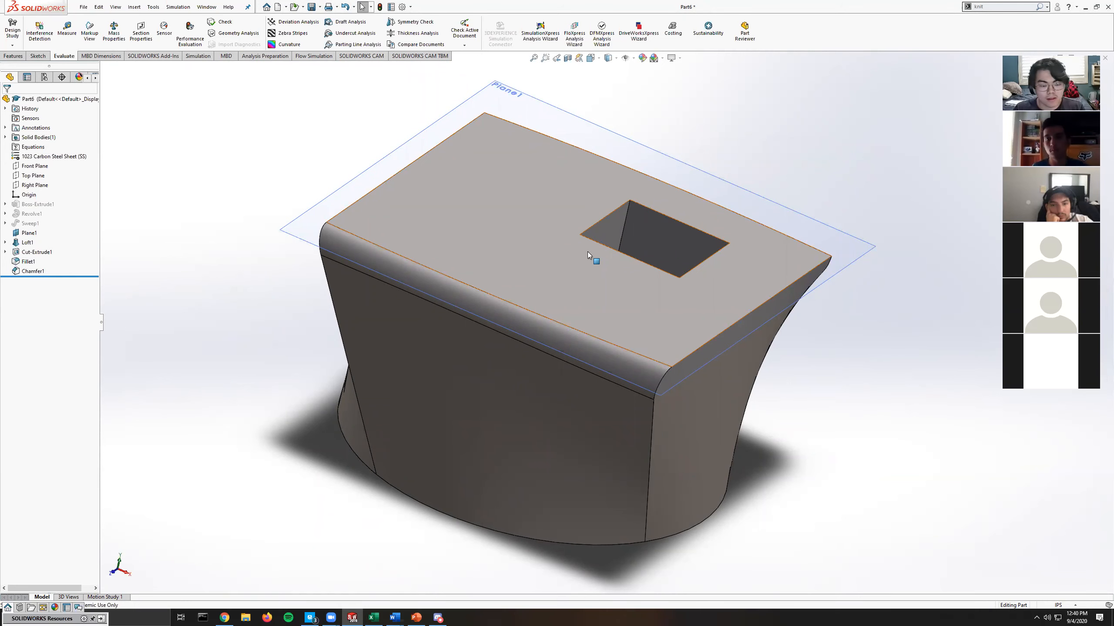
{"action": "key", "text": "ctrl+7"}
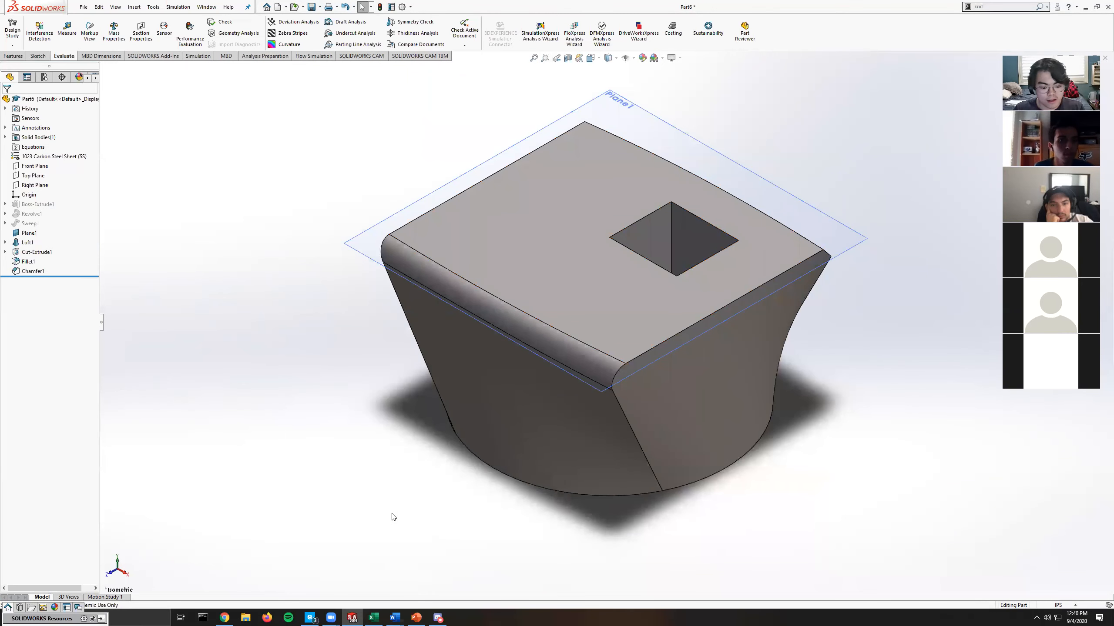
Switch to the workshop PowerPoint, show the Example 1 slide, and arrange the presentation and SolidWorks windows side by side.
{"action": "left_click", "coordinate": [416, 617]}
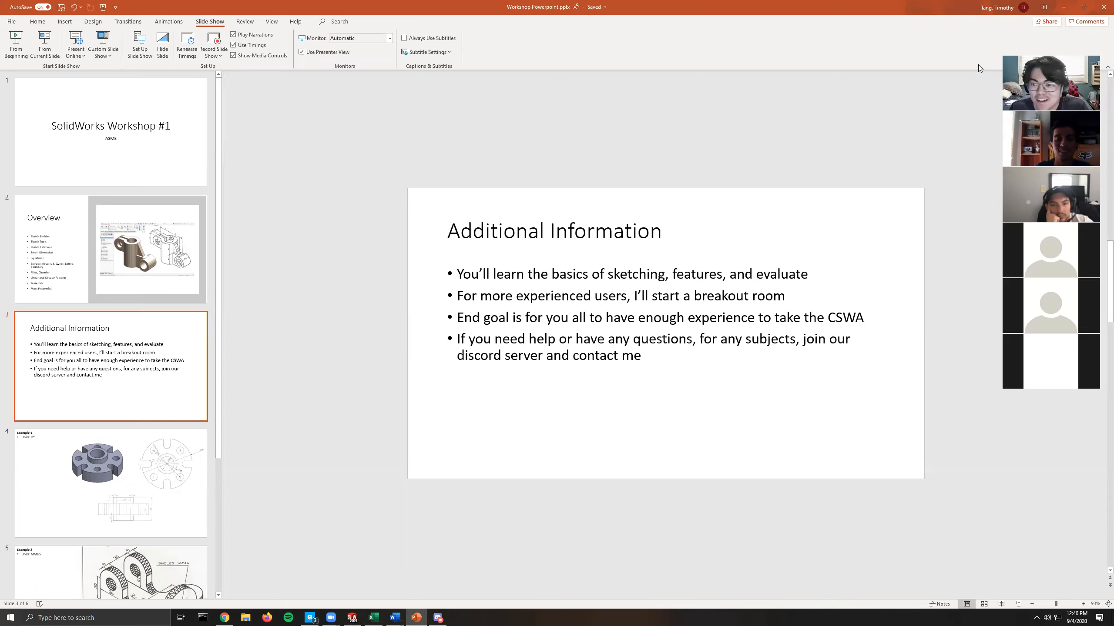
{"action": "double_click", "coordinate": [639, 8]}
{"action": "left_click", "coordinate": [75, 288]}
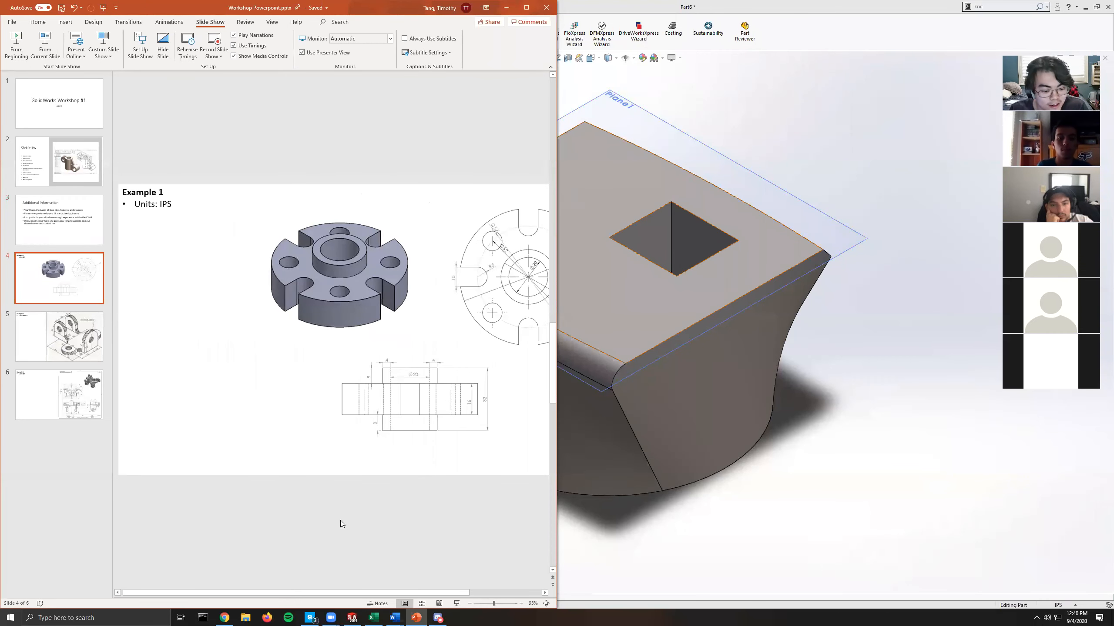
{"action": "left_click_drag", "start_coordinate": [374, 592], "coordinate": [420, 590]}
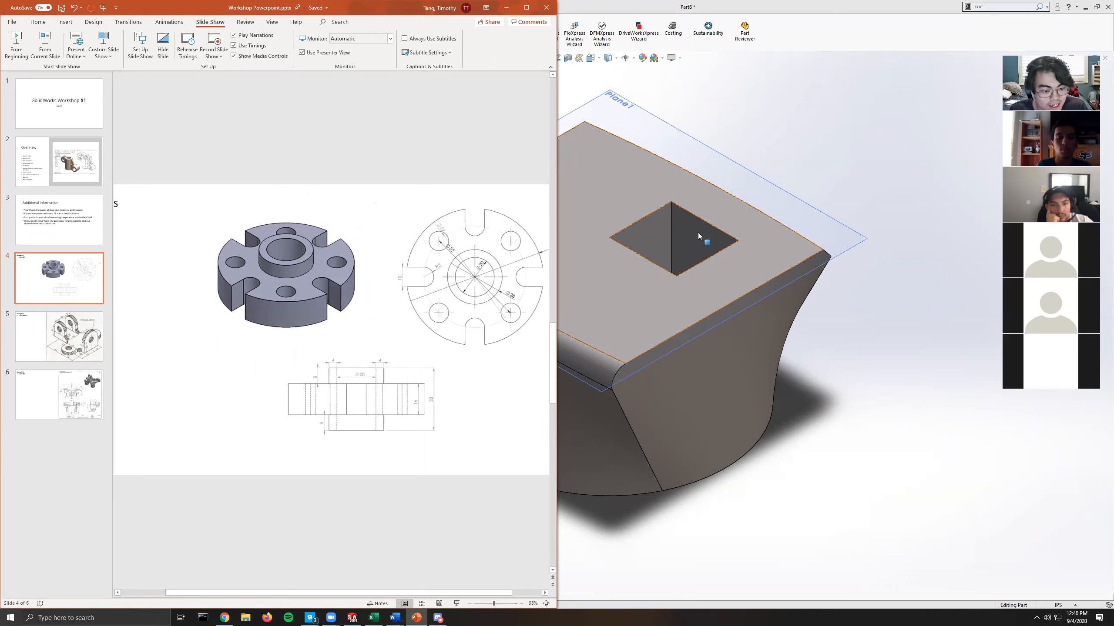
{"action": "double_click", "coordinate": [779, 7]}
{"action": "left_click_drag", "start_coordinate": [779, 7], "coordinate": [779, 20]}
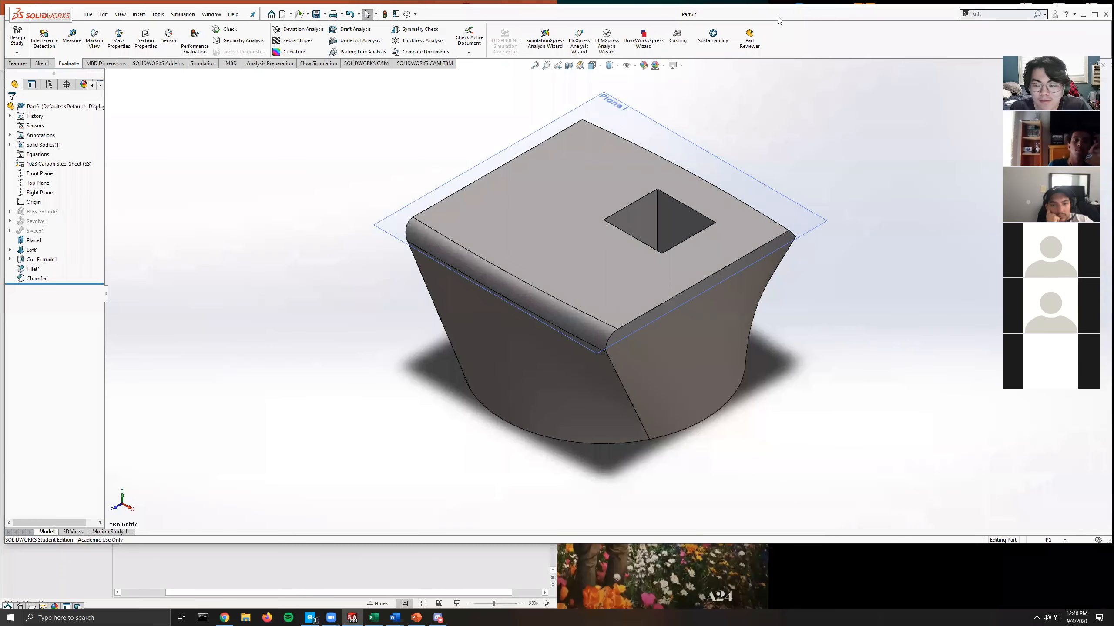
{"action": "key", "text": "super+Right"}
Create a new part document and check its unit system against the IPS units specified on the Example 1 slide.
{"action": "left_click", "coordinate": [640, 10]}
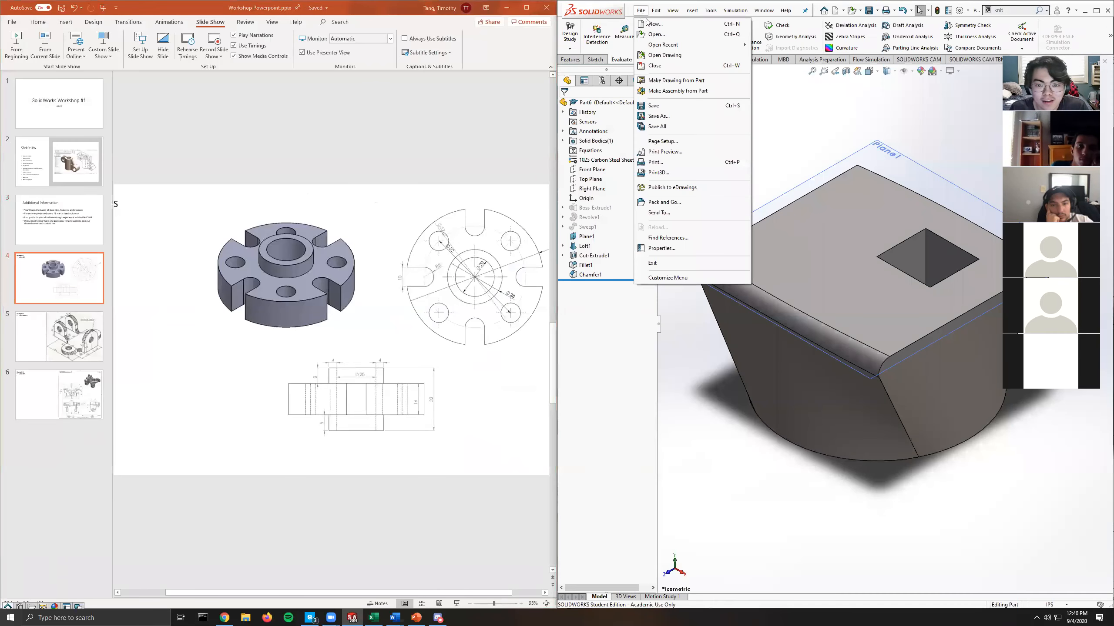
{"action": "left_click", "coordinate": [653, 24]}
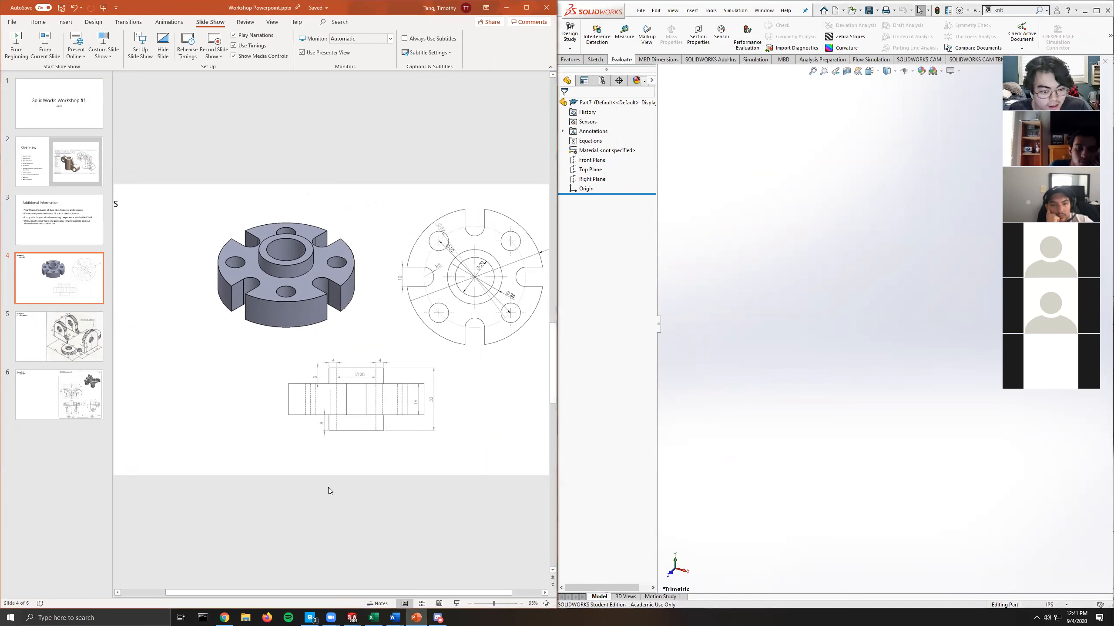
{"action": "left_click_drag", "start_coordinate": [380, 592], "coordinate": [344, 592]}
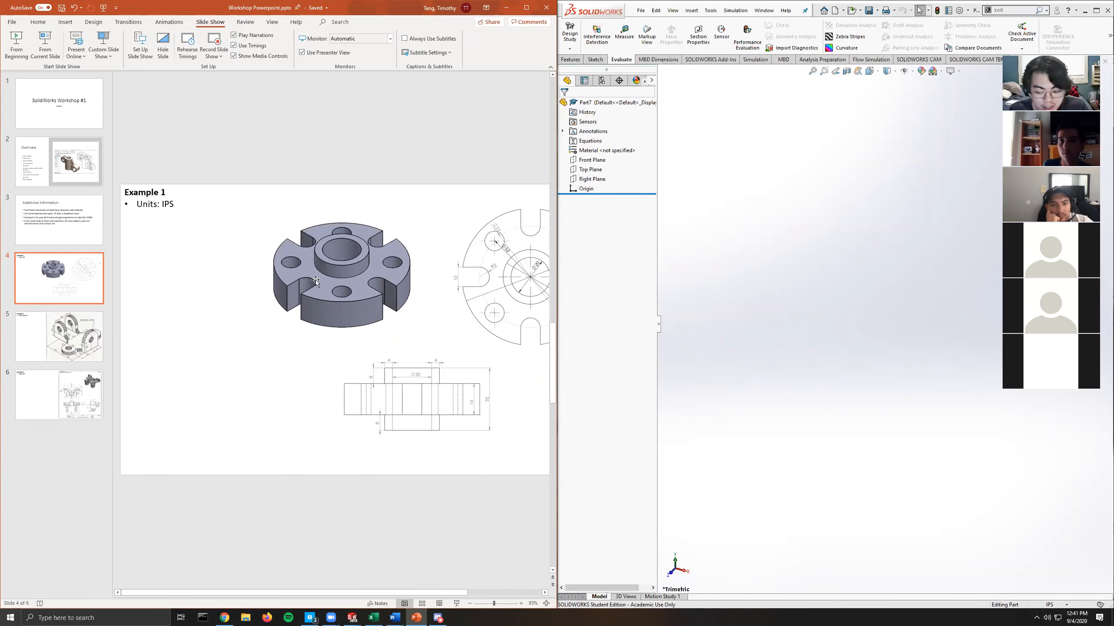
{"action": "left_click", "coordinate": [1056, 605]}
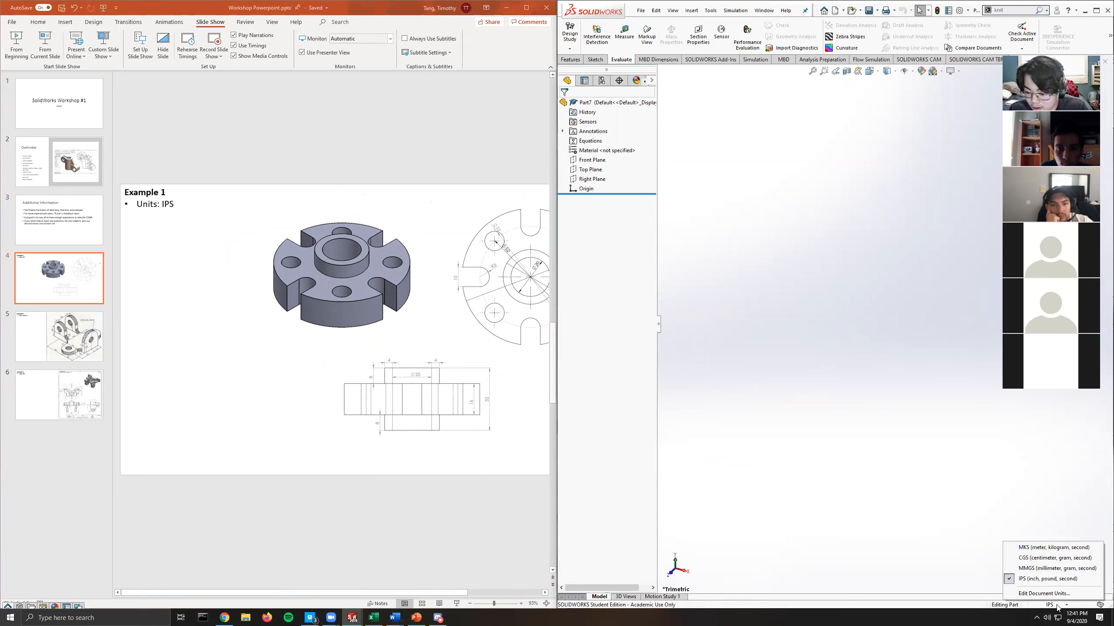
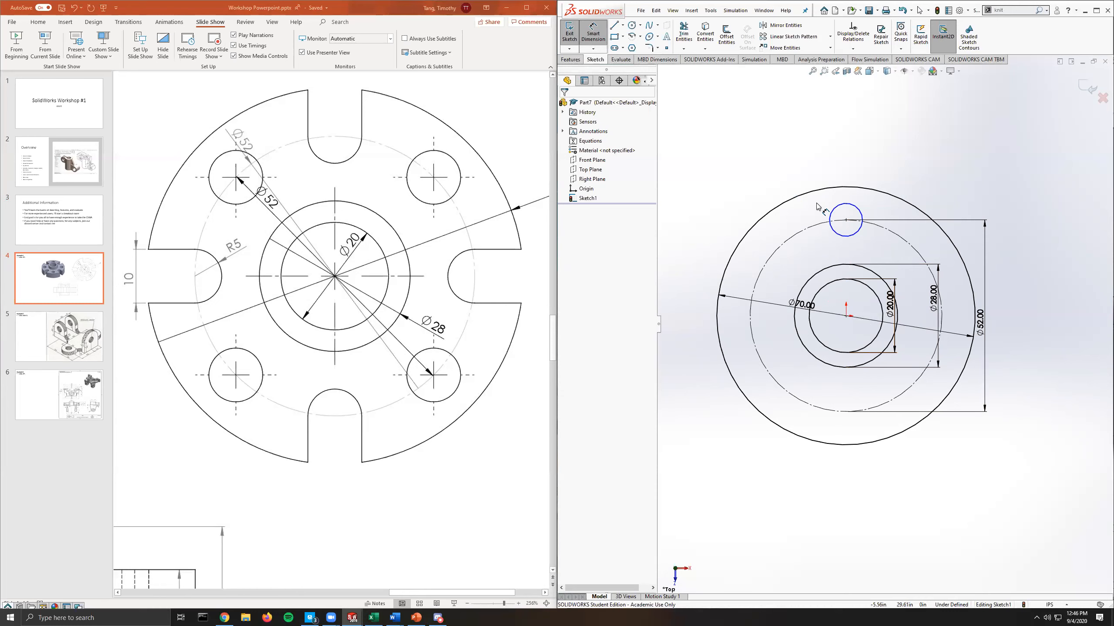
Dimension the small circle on the 52 in construction circle with a diameter of 5 in.
{"action": "scroll", "coordinate": [903, 299], "scroll_direction": "down", "scroll_amount": 1}
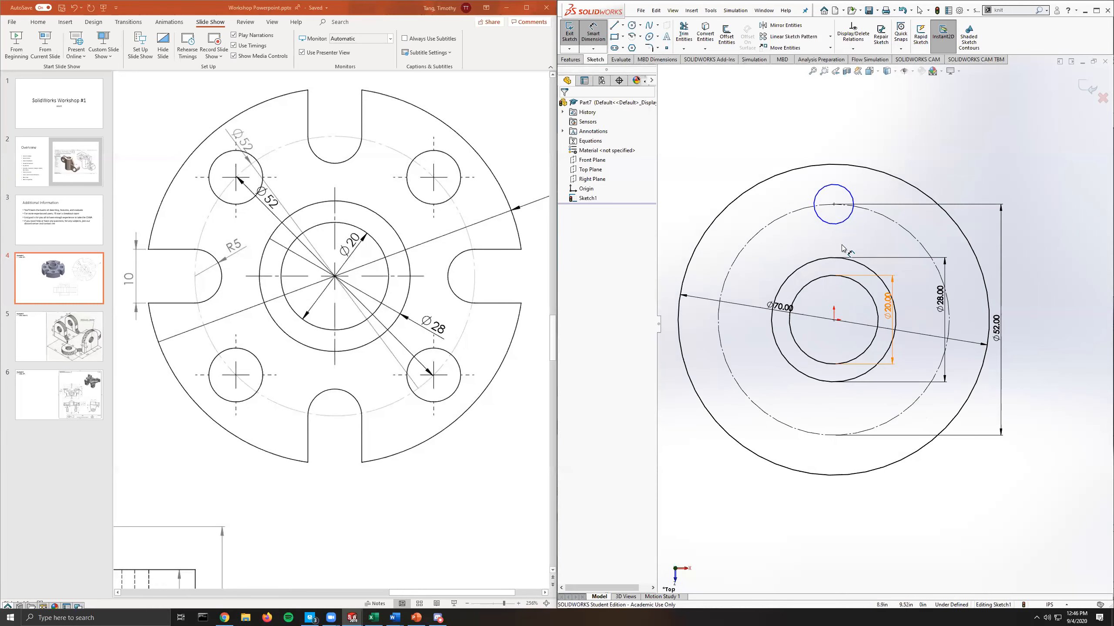
{"action": "left_click", "coordinate": [851, 194]}
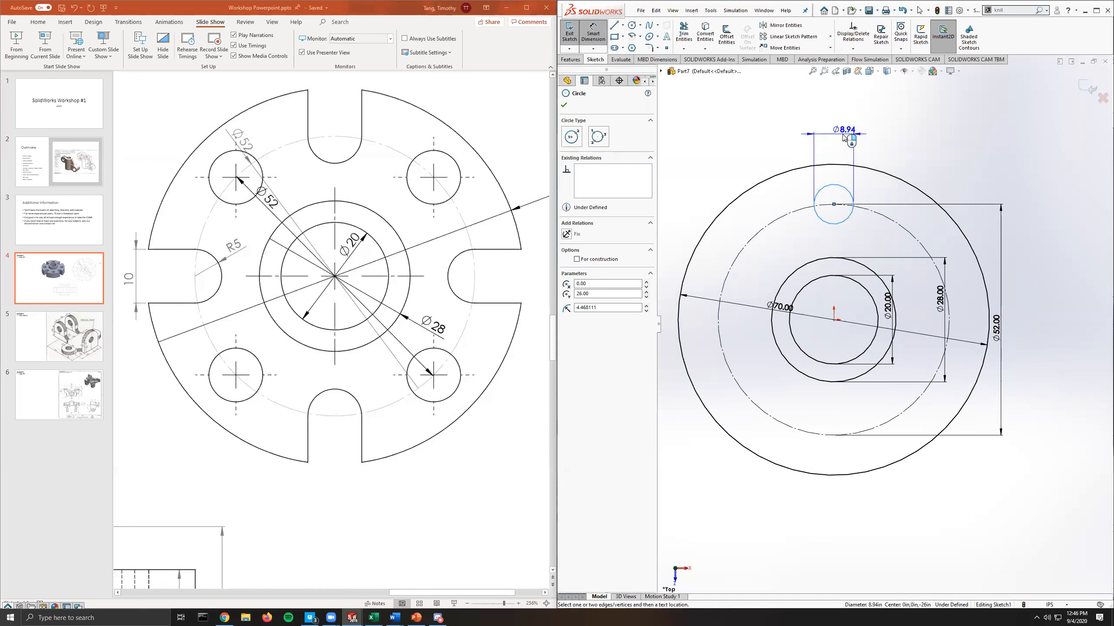
{"action": "left_click", "coordinate": [842, 138]}
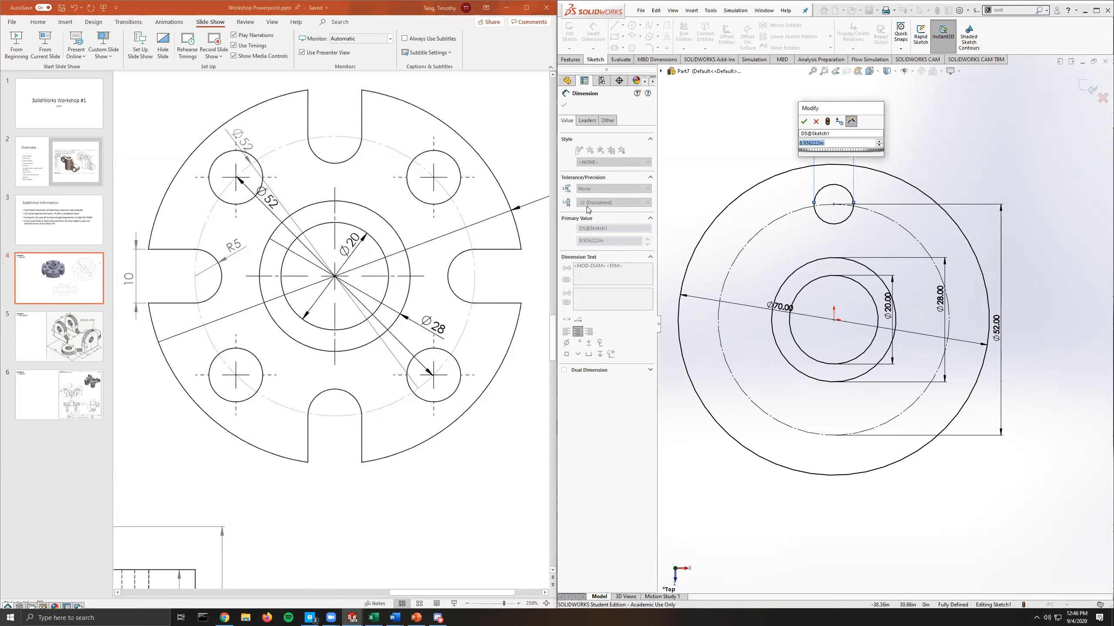
{"action": "type", "text": "5"}
{"action": "key", "text": "Return"}
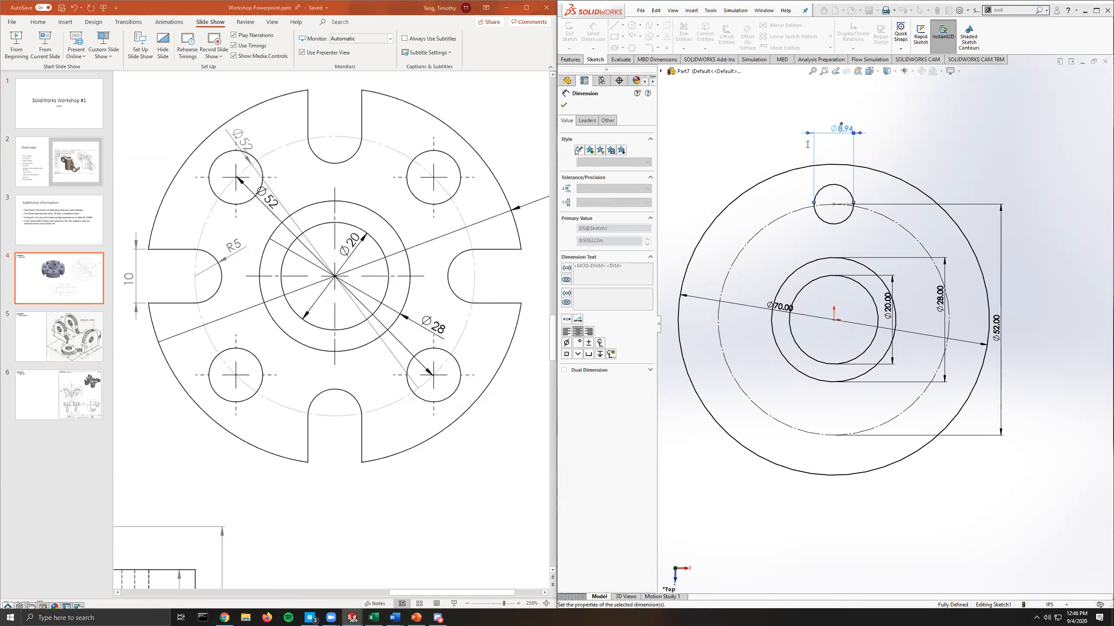
{"action": "scroll", "coordinate": [884, 237], "scroll_direction": "down", "scroll_amount": 1}
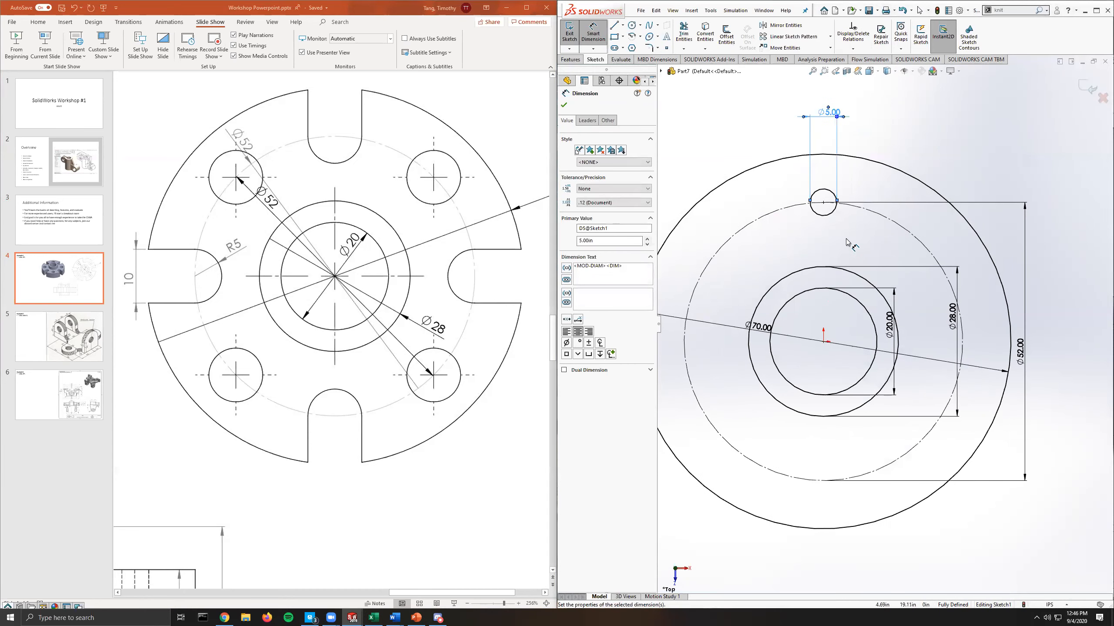
{"action": "scroll", "coordinate": [847, 241], "scroll_direction": "up", "scroll_amount": 1}
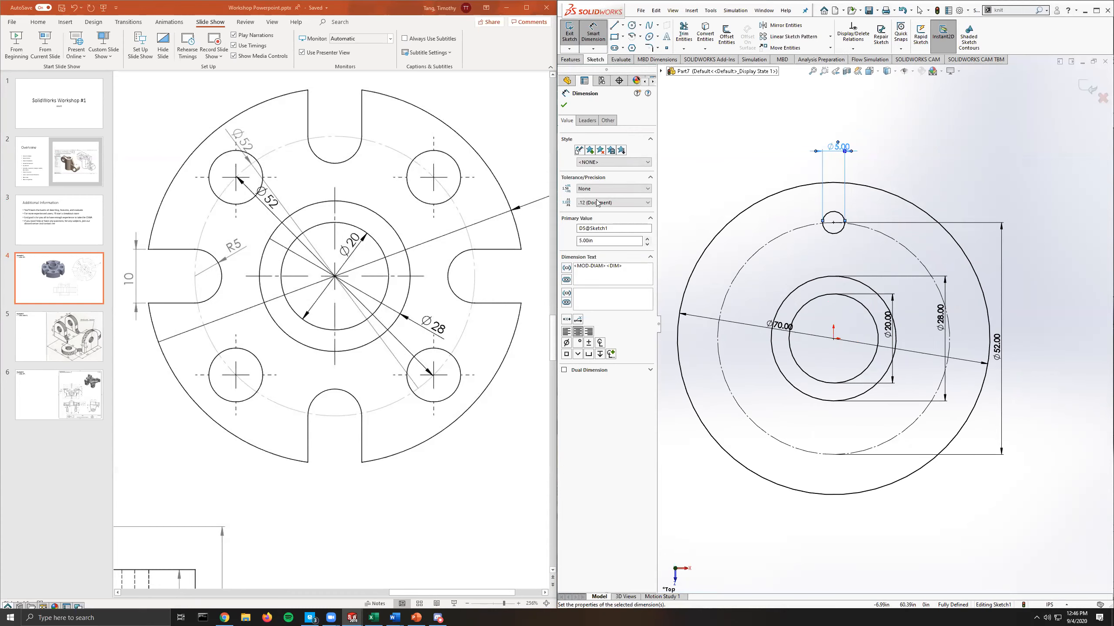
Create a circular sketch pattern of the small circle around the origin with 8 equally spaced instances over 360 degrees.
{"action": "left_click", "coordinate": [830, 39]}
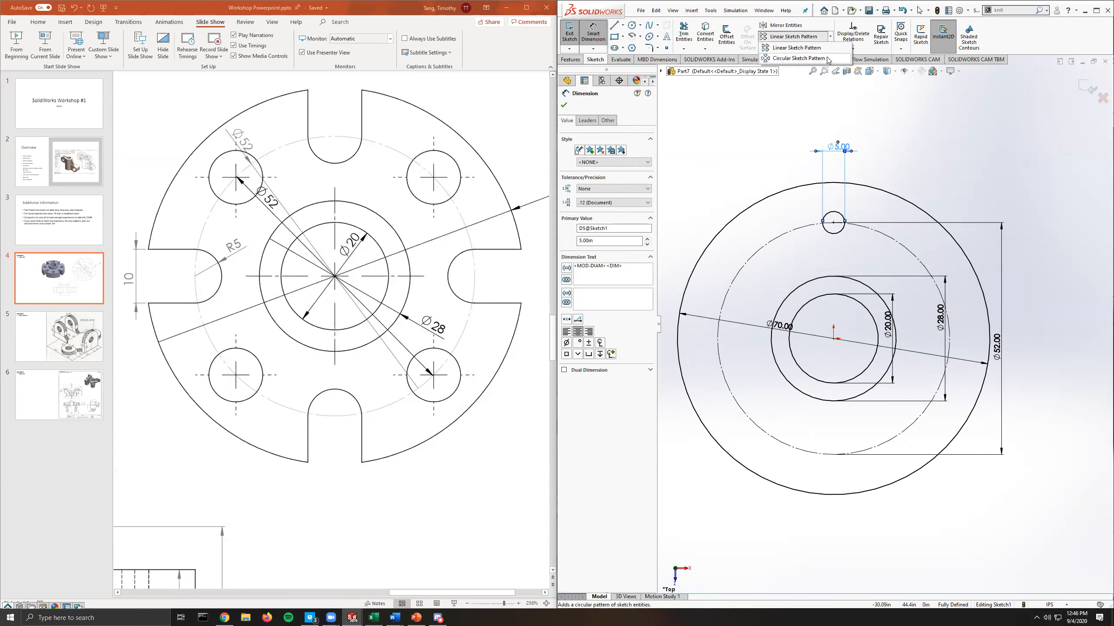
{"action": "left_click", "coordinate": [821, 61]}
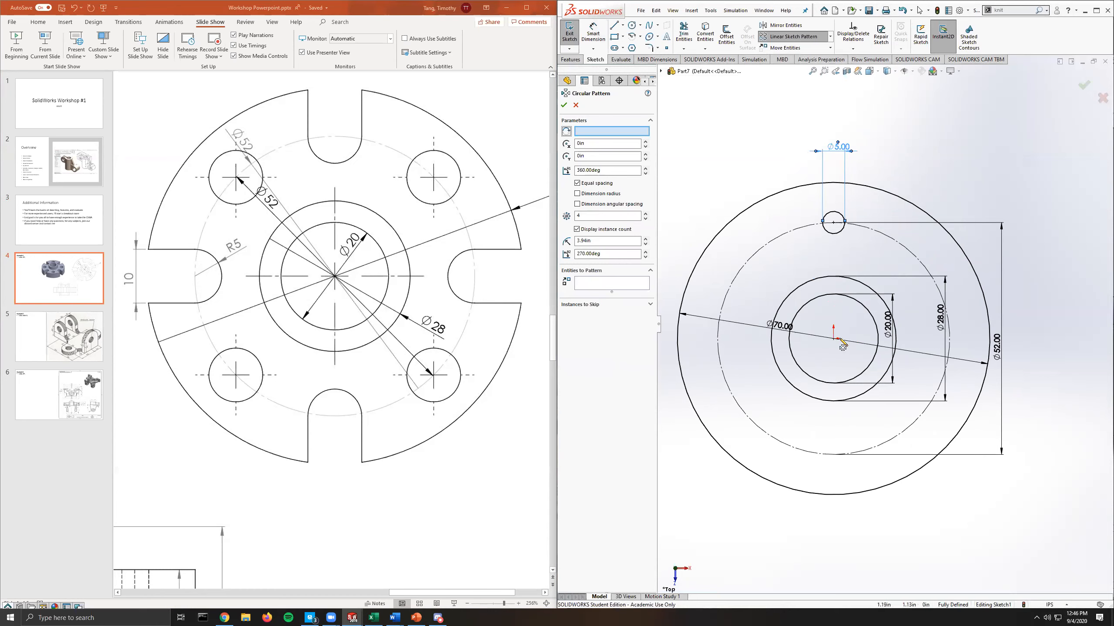
{"action": "left_click", "coordinate": [629, 289]}
{"action": "left_click", "coordinate": [838, 236]}
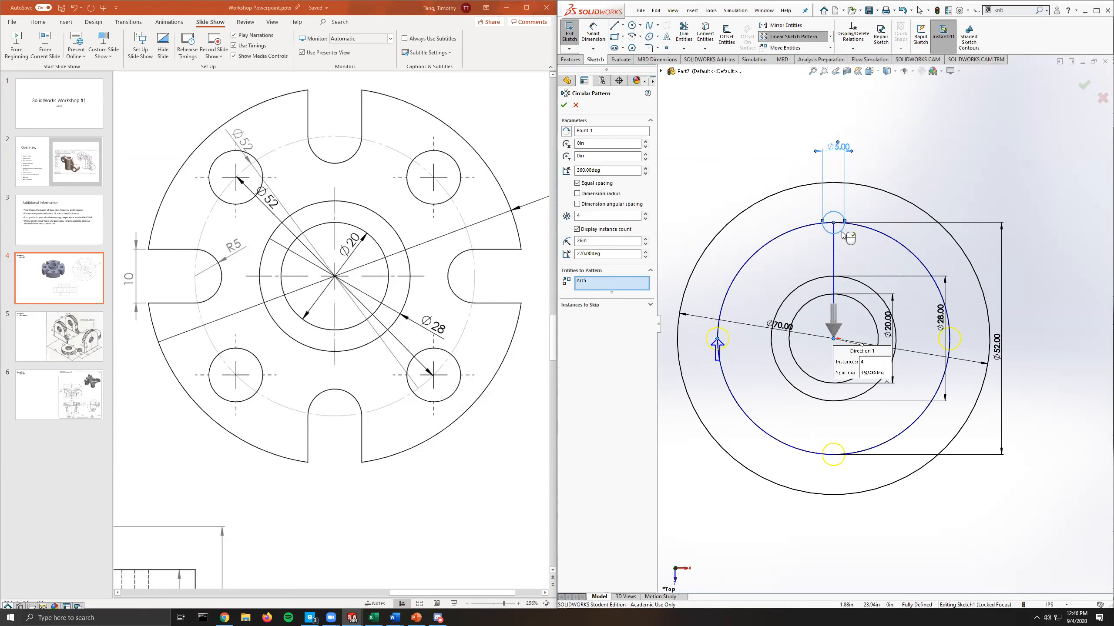
{"action": "left_click_drag", "start_coordinate": [594, 218], "coordinate": [472, 216]}
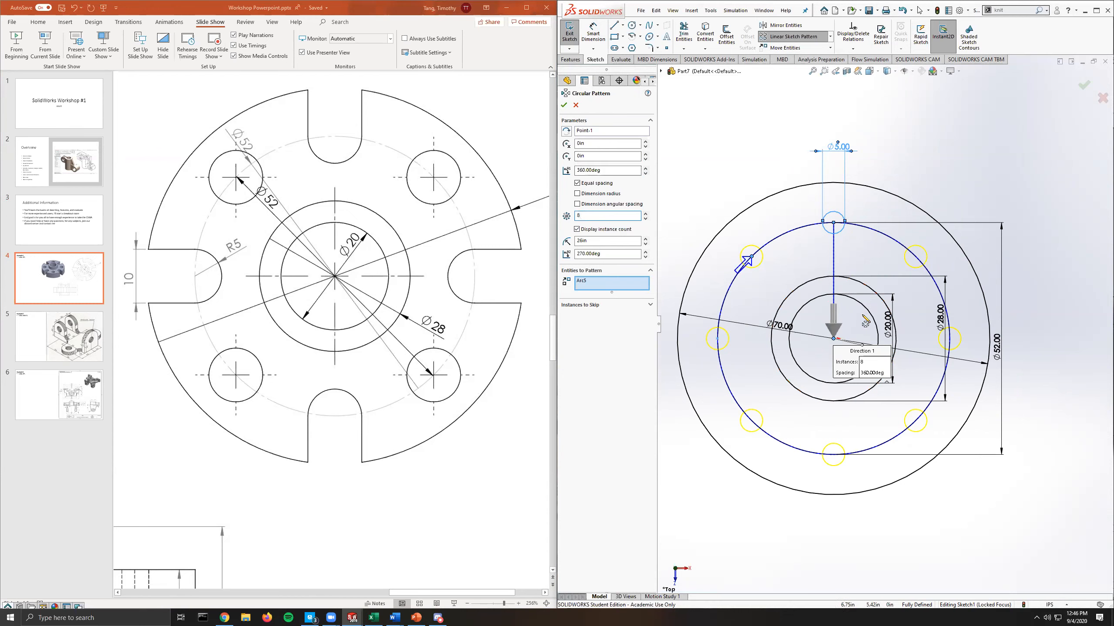
{"action": "left_click", "coordinate": [563, 105]}
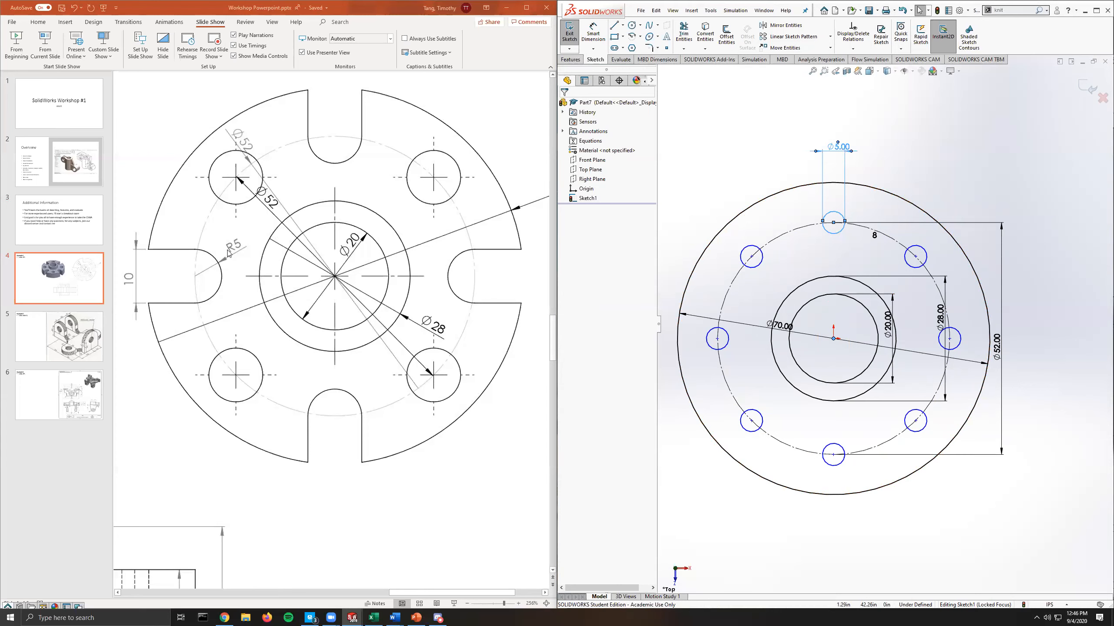
Set the diameter of the patterned small circles to 10 in.
{"action": "left_click", "coordinate": [839, 150]}
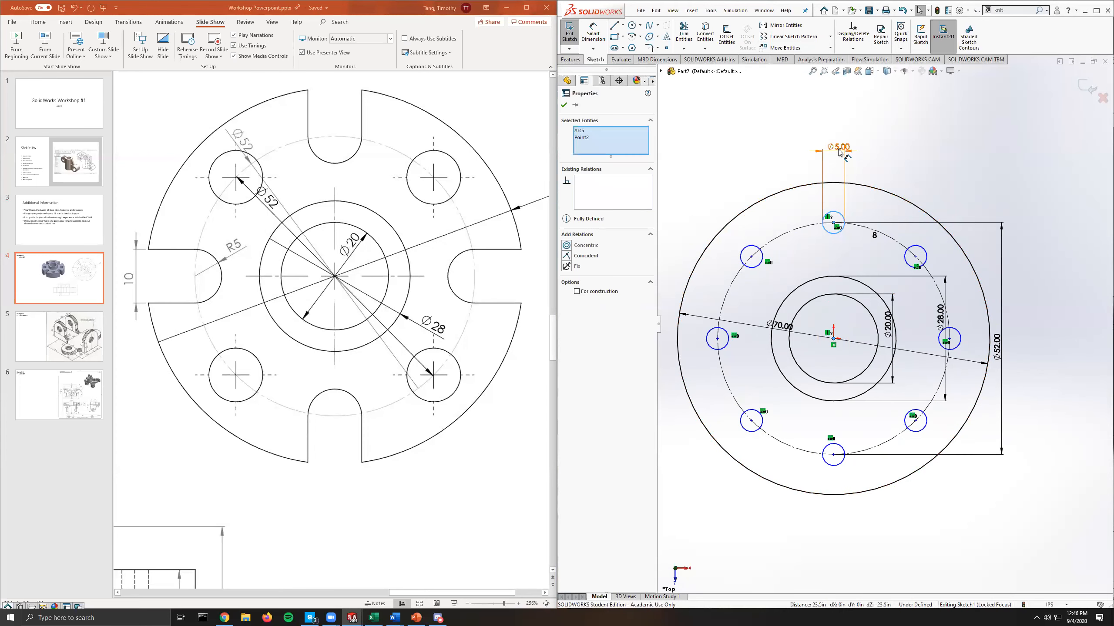
{"action": "double_click", "coordinate": [840, 151]}
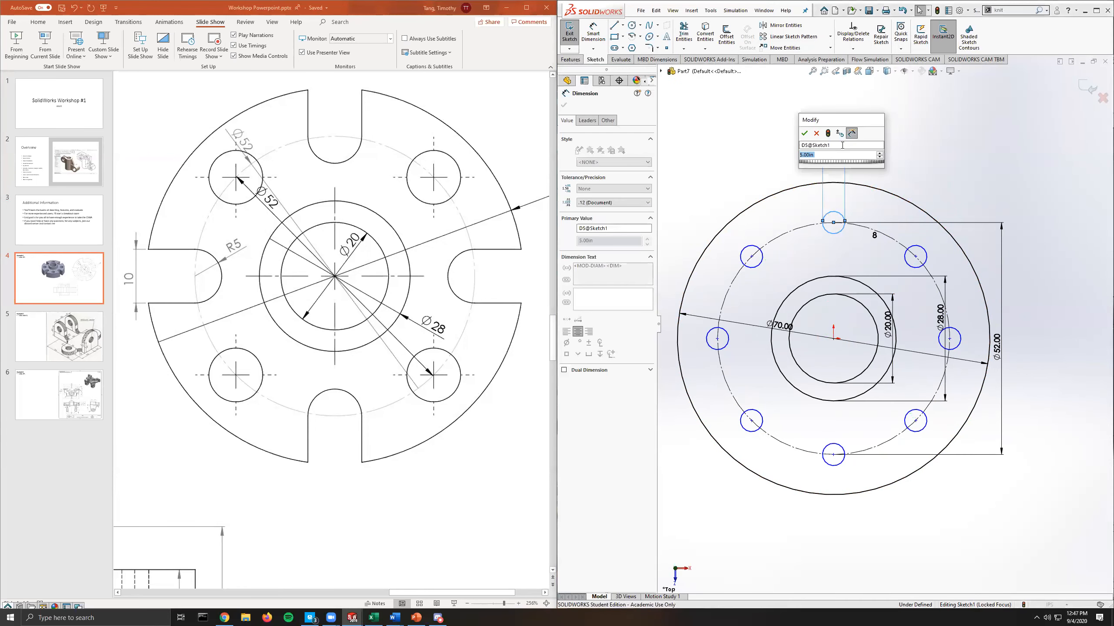
{"action": "type", "text": "10"}
{"action": "key", "text": "Return"}
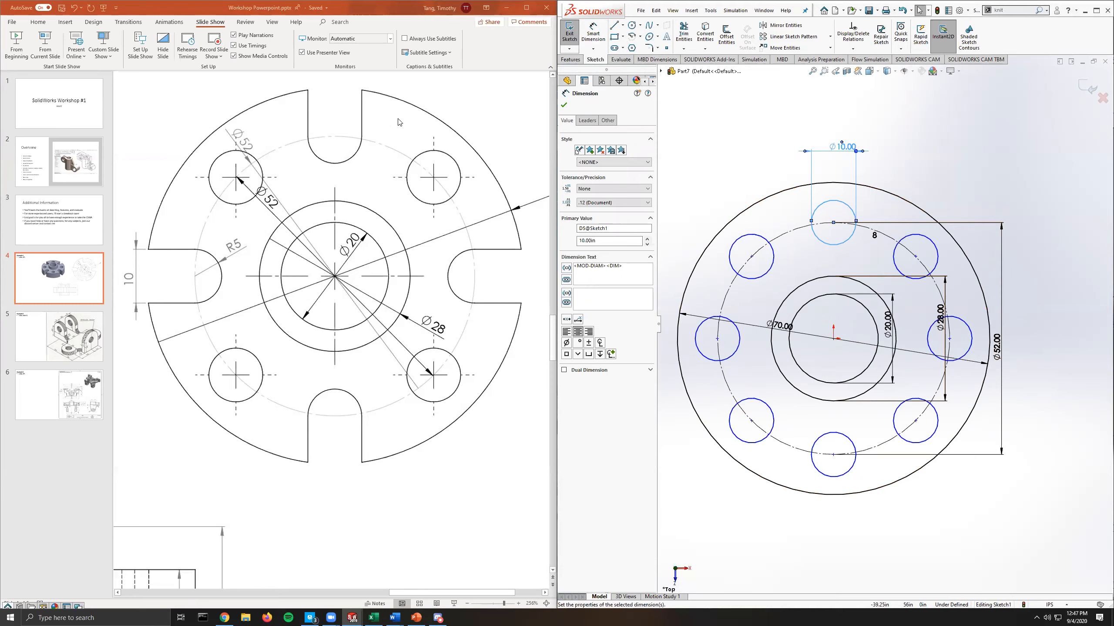
{"action": "left_click", "coordinate": [880, 148]}
Sketch a line about 8.46 in long from the uppermost 10 in circle's left side up to the 70 in outer circle.
{"action": "scroll", "coordinate": [822, 175], "scroll_direction": "down", "scroll_amount": 2}
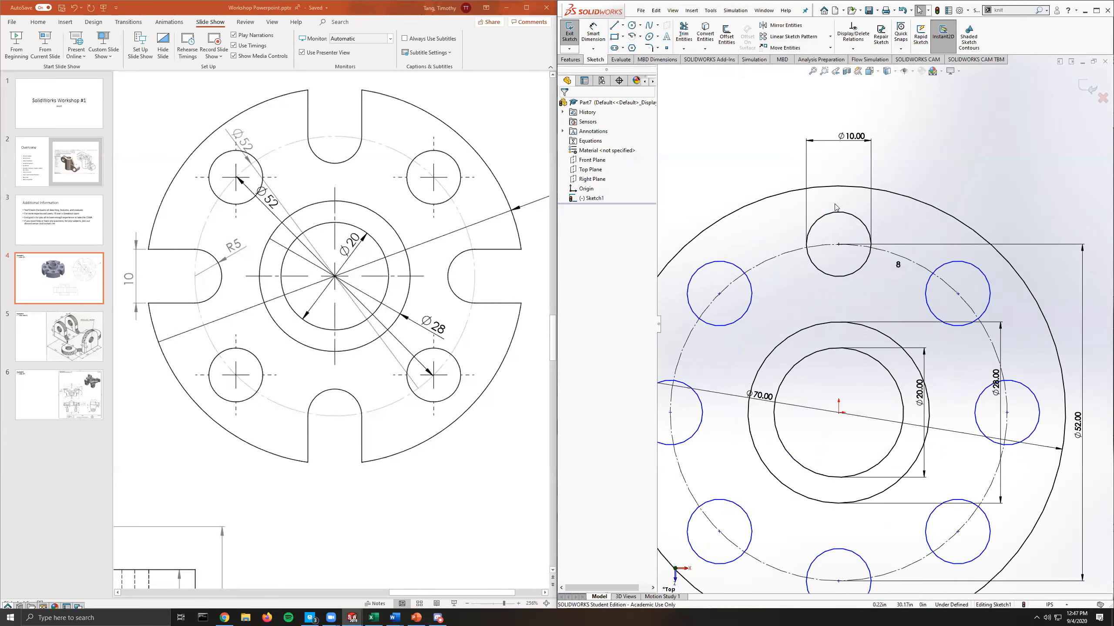
{"action": "scroll", "coordinate": [836, 208], "scroll_direction": "down", "scroll_amount": 1}
{"action": "left_click", "coordinate": [614, 25]}
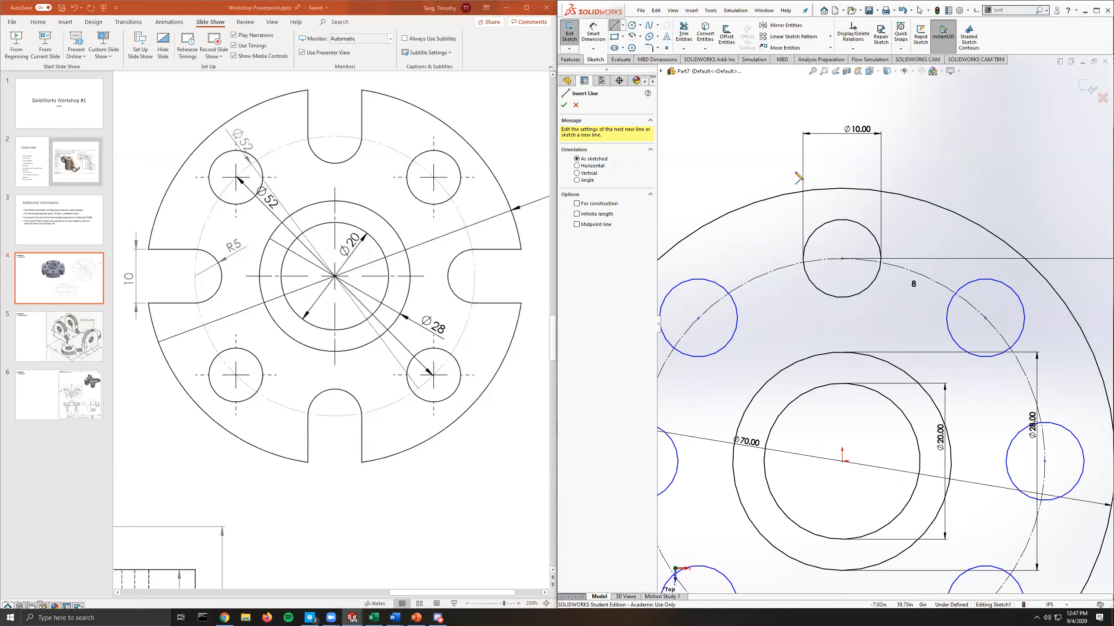
{"action": "left_click", "coordinate": [803, 258]}
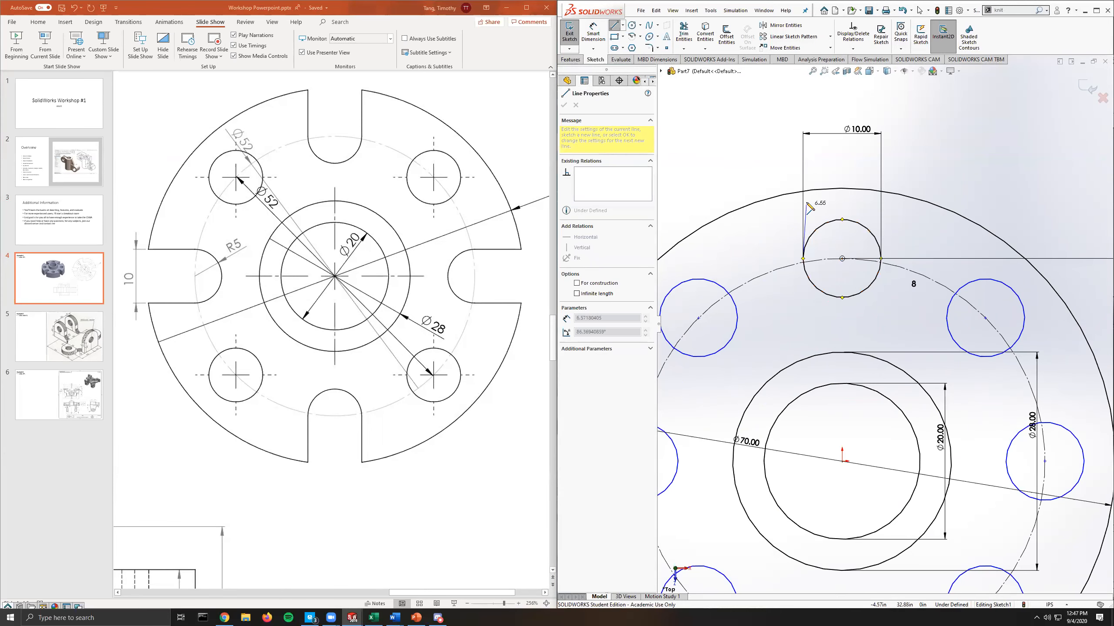
{"action": "left_click", "coordinate": [806, 192]}
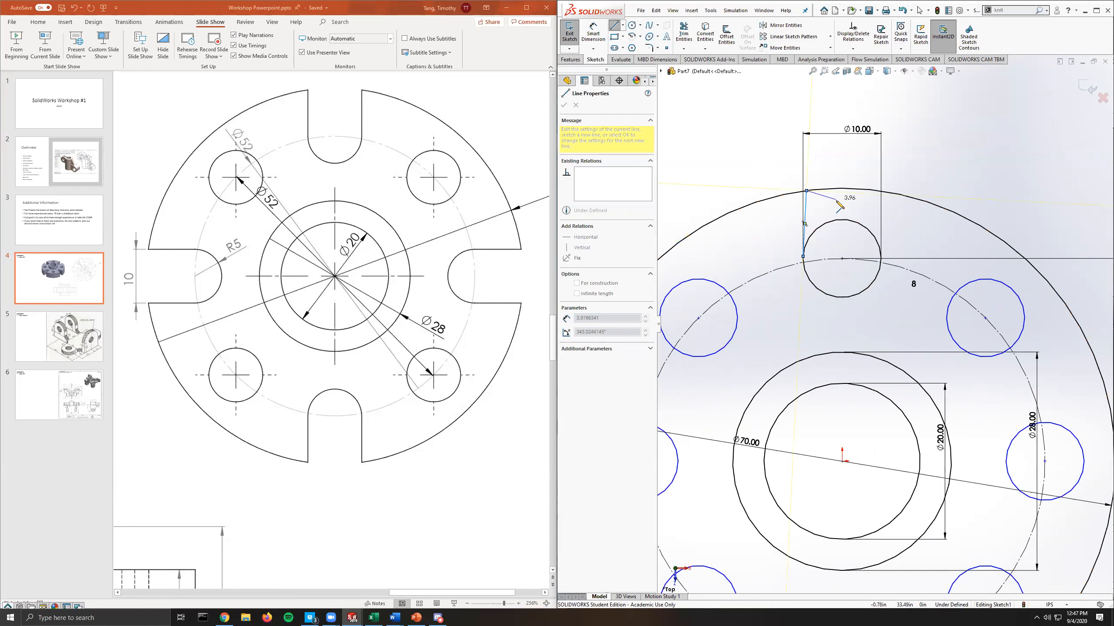
{"action": "key", "text": "Escape"}
{"action": "key", "text": "Escape"}
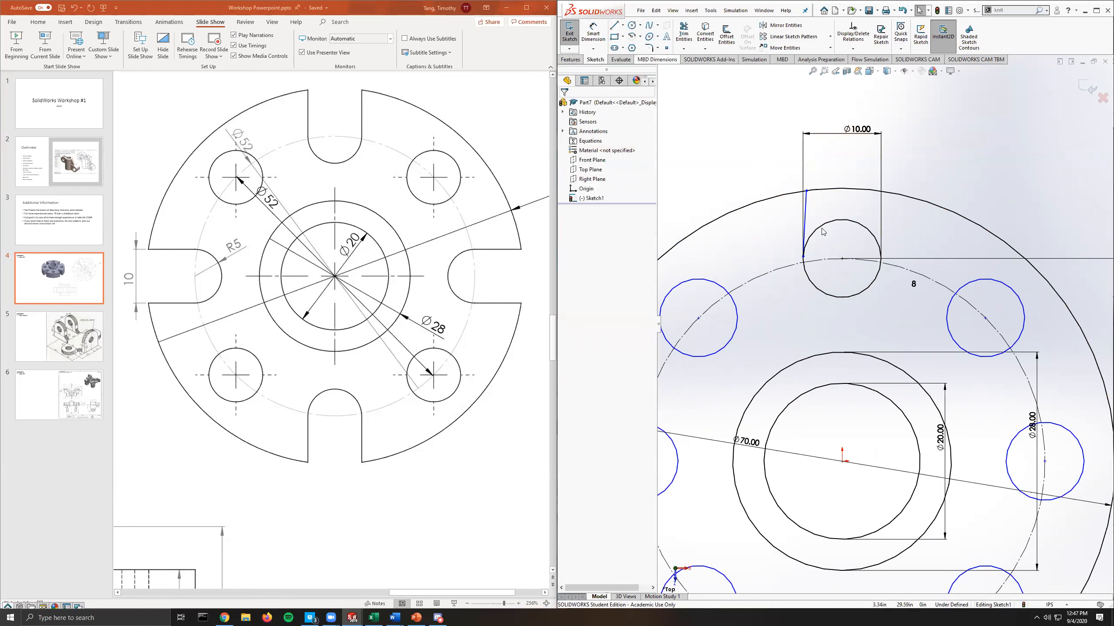
Make the new slot line tangent to the uppermost 10 in circle and constrain it vertical.
{"action": "scroll", "coordinate": [809, 228], "scroll_direction": "down", "scroll_amount": 5}
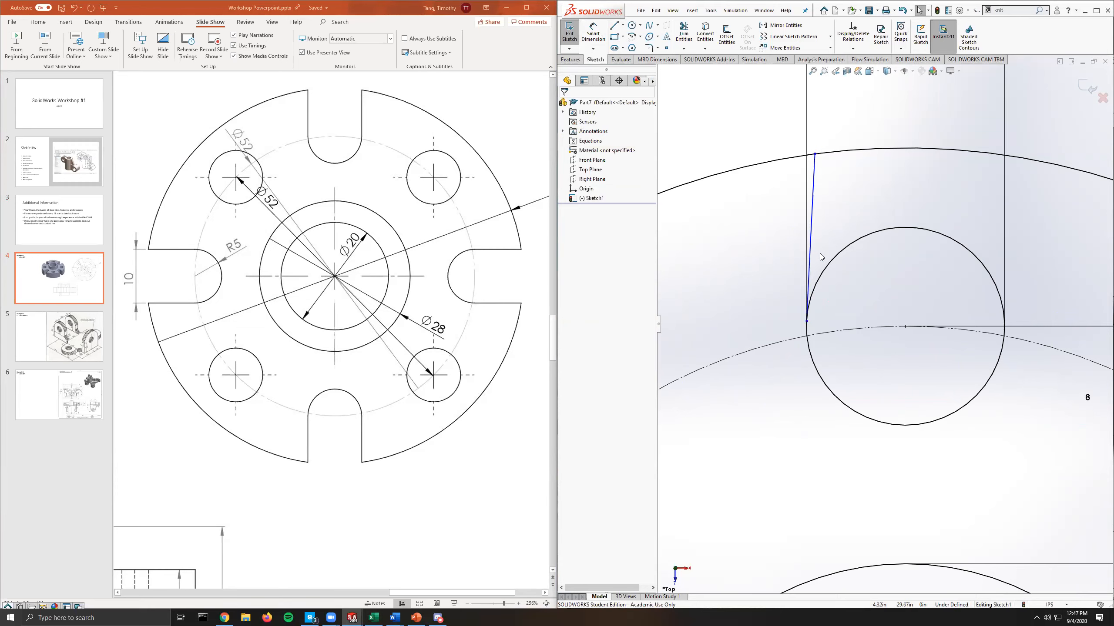
{"action": "left_click", "coordinate": [810, 259]}
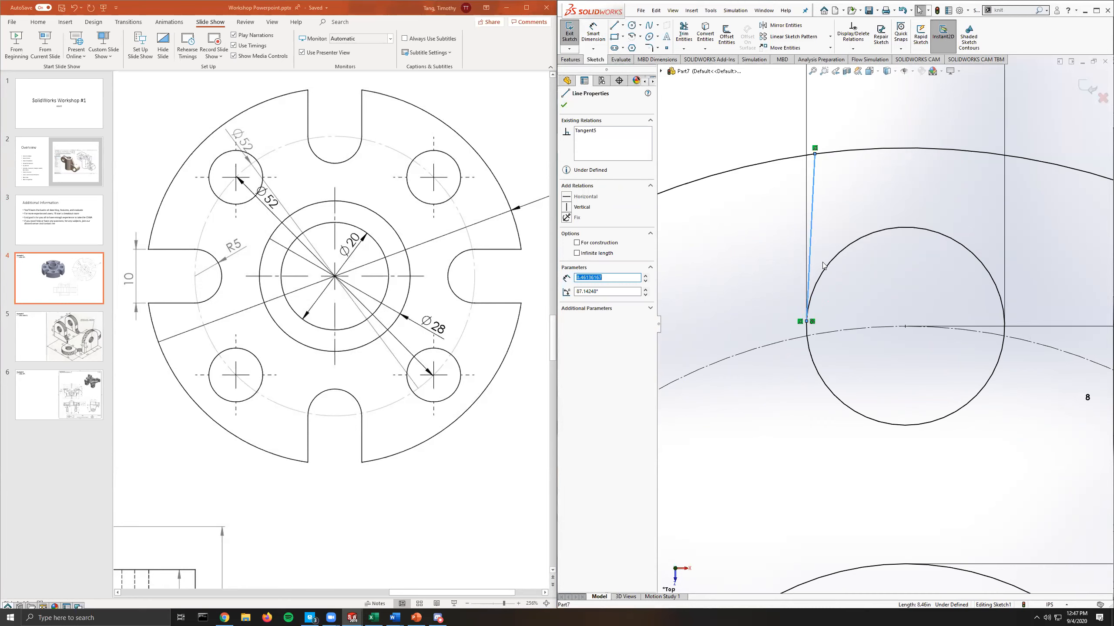
{"action": "left_click", "coordinate": [828, 265], "text": "ctrl"}
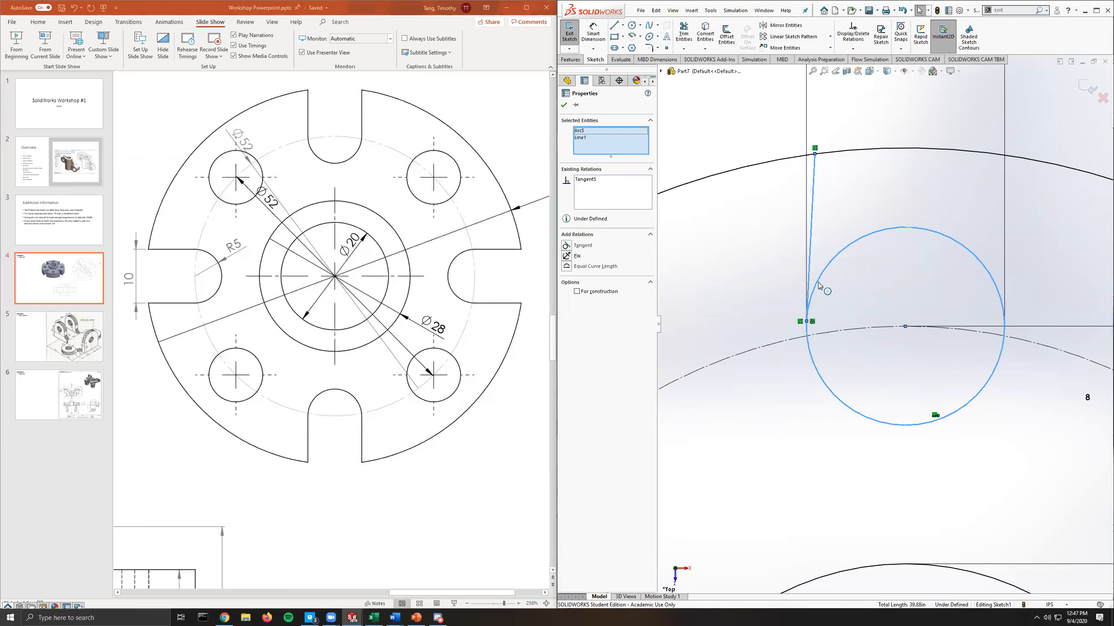
{"action": "left_click", "coordinate": [566, 247]}
{"action": "left_click", "coordinate": [752, 130]}
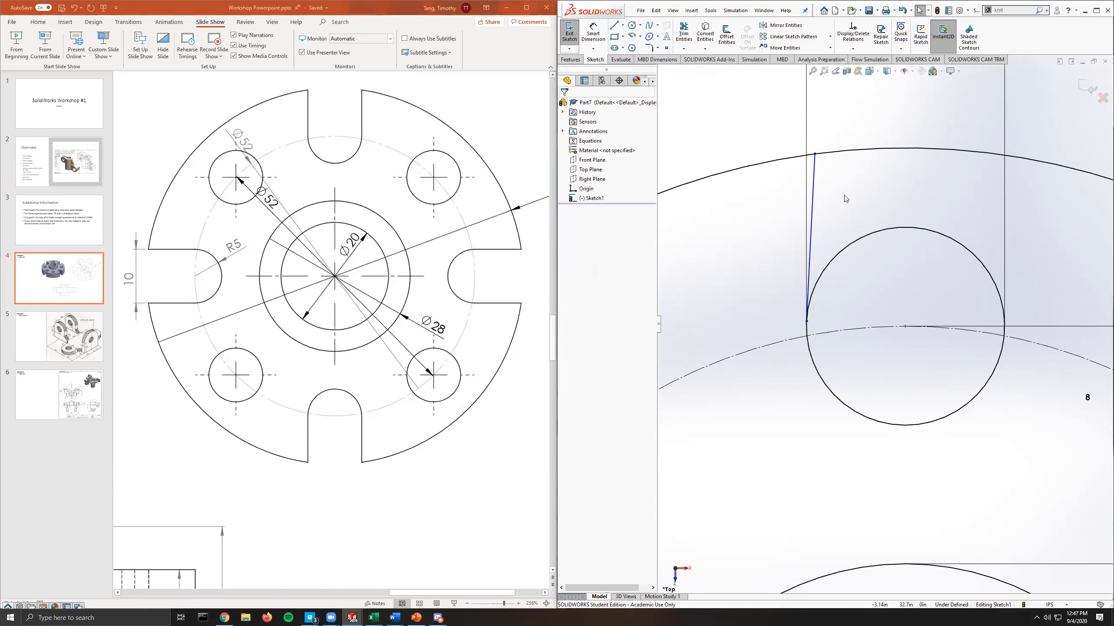
{"action": "left_click", "coordinate": [814, 194]}
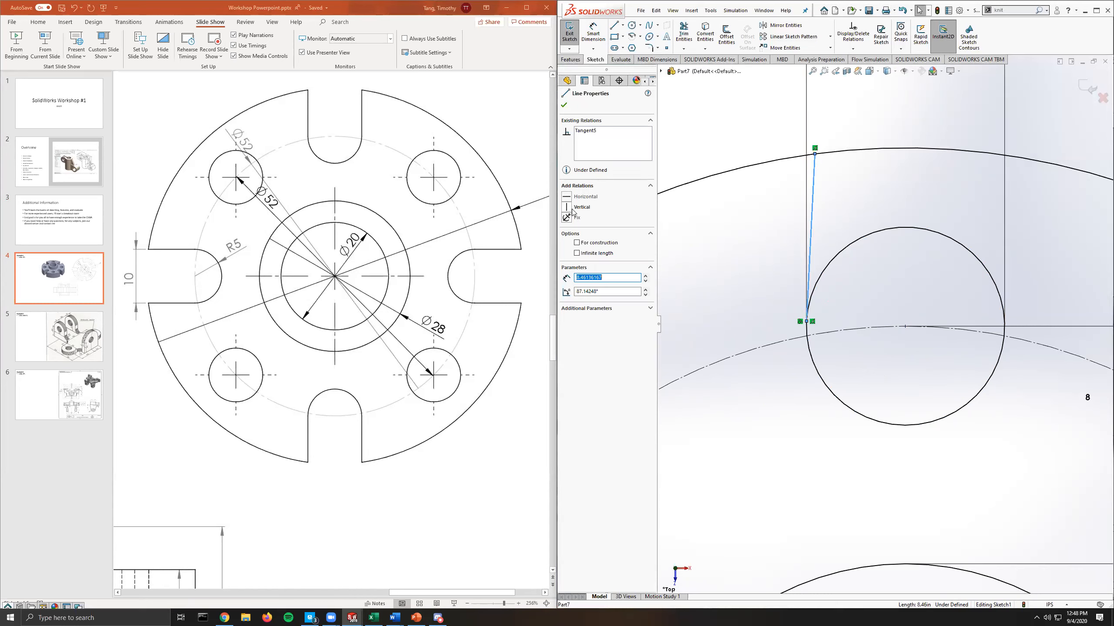
{"action": "left_click", "coordinate": [567, 207]}
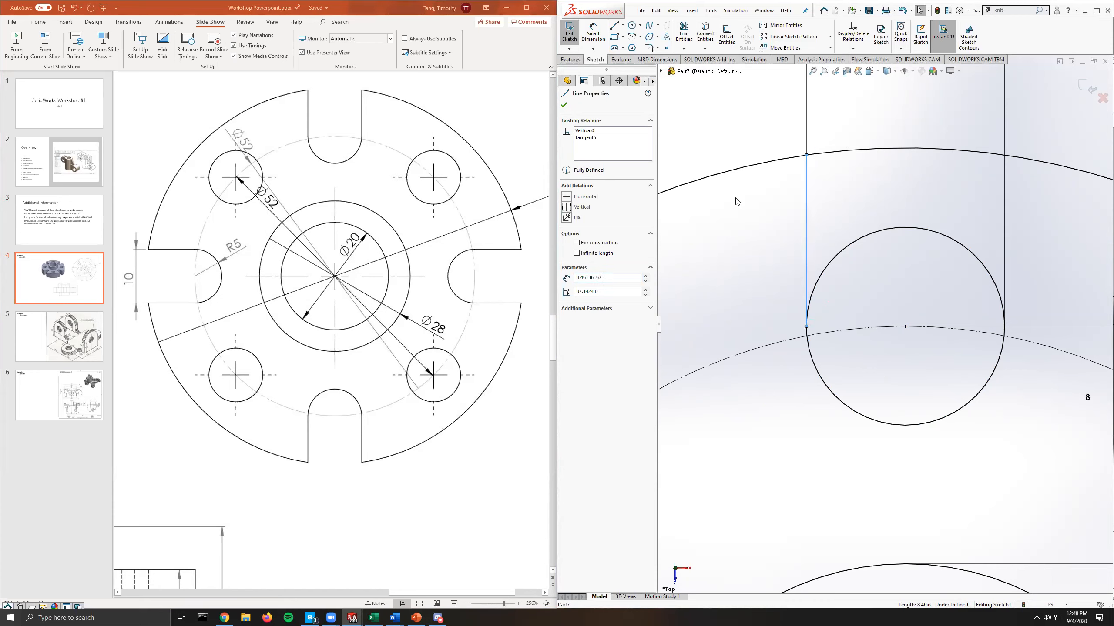
{"action": "left_click", "coordinate": [800, 198]}
Sketch a vertical line from the right side of the uppermost 10 in circle up to the 70 in outer circle.
{"action": "scroll", "coordinate": [865, 211], "scroll_direction": "up", "scroll_amount": 3}
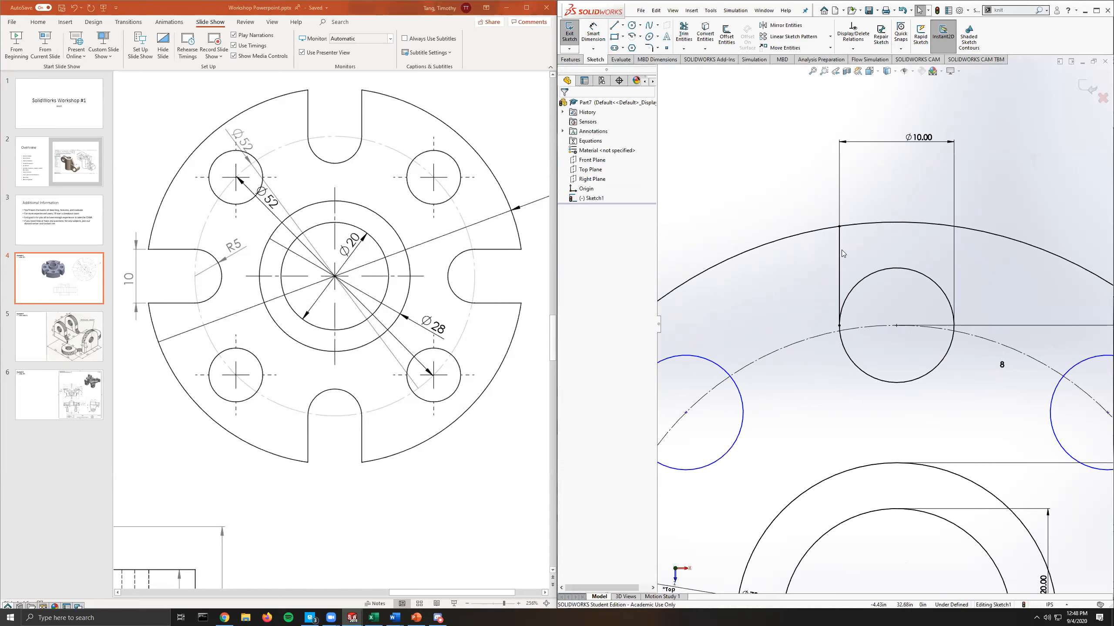
{"action": "left_click", "coordinate": [839, 251]}
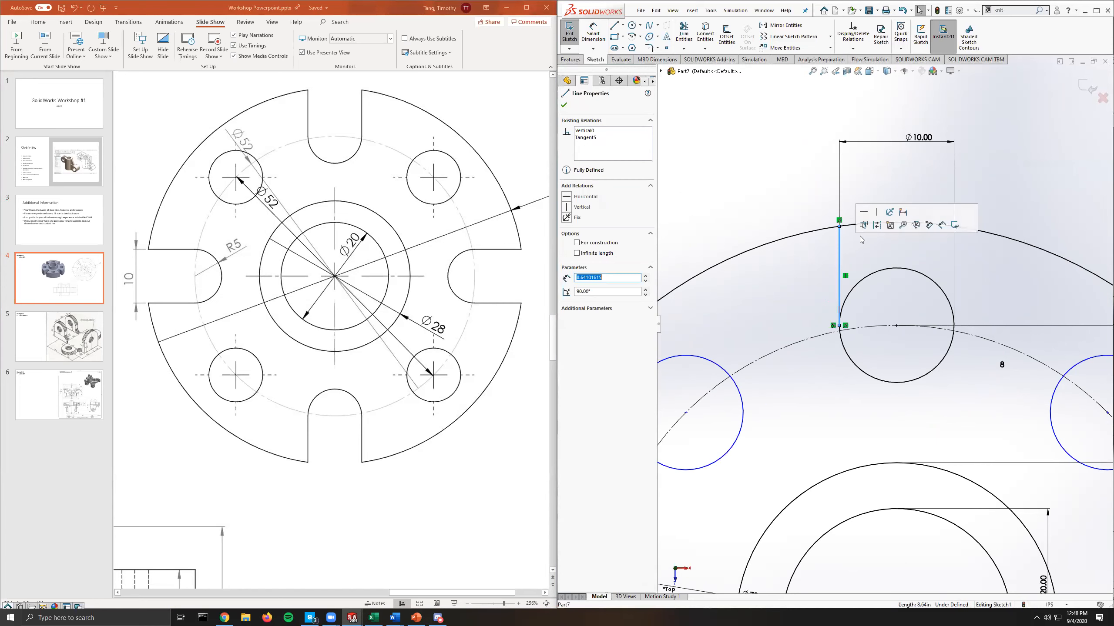
{"action": "left_click", "coordinate": [936, 256]}
{"action": "scroll", "coordinate": [940, 284], "scroll_direction": "down", "scroll_amount": 2}
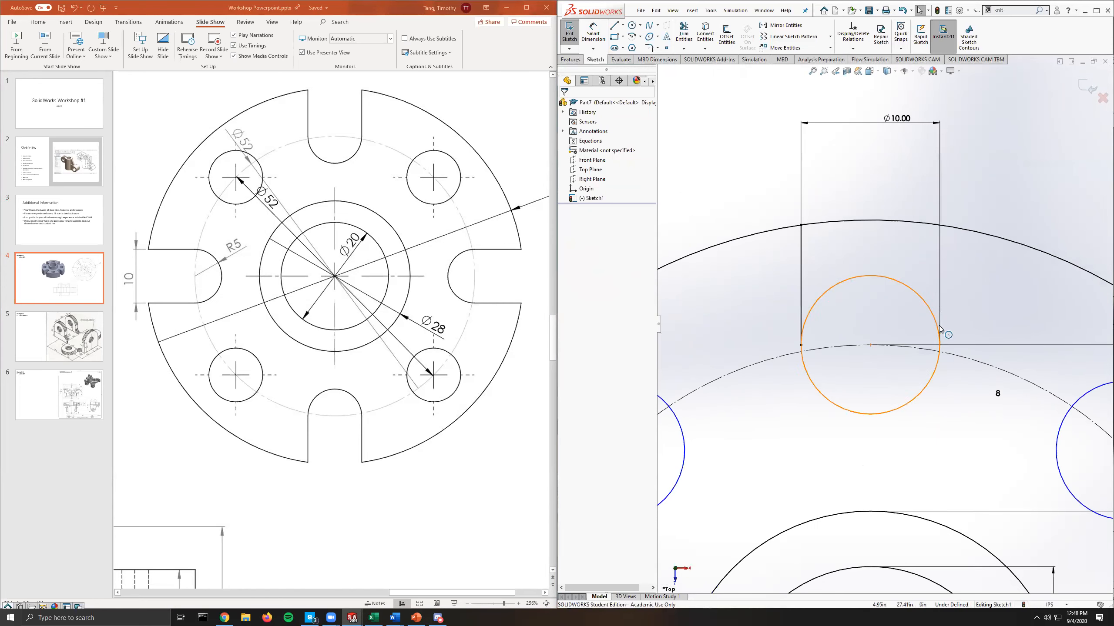
{"action": "key", "text": "l"}
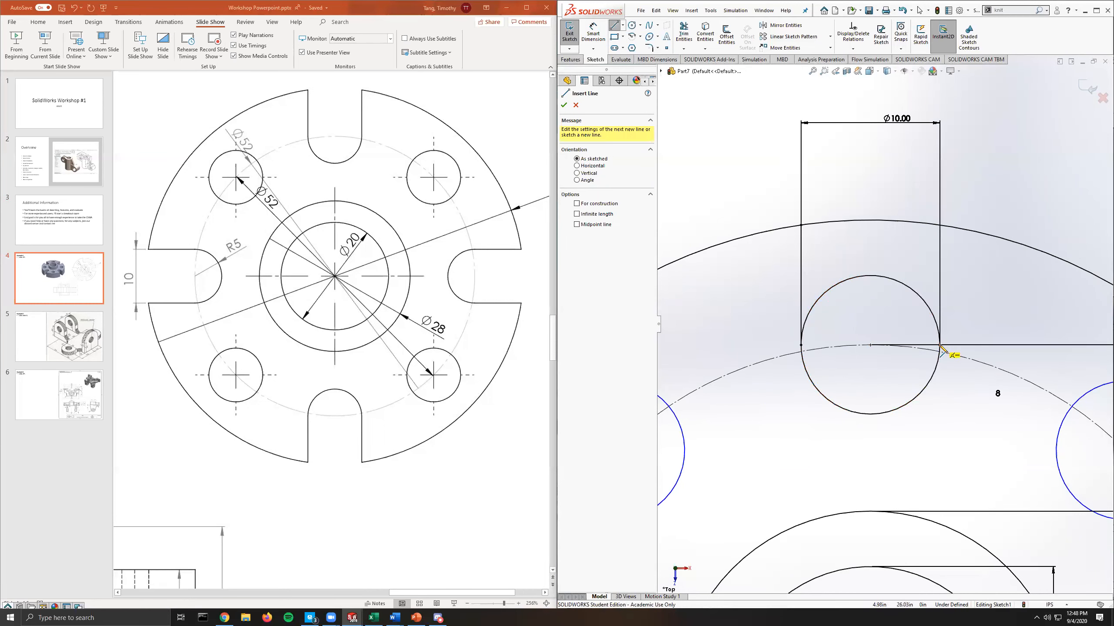
{"action": "scroll", "coordinate": [938, 344], "scroll_direction": "down", "scroll_amount": 3}
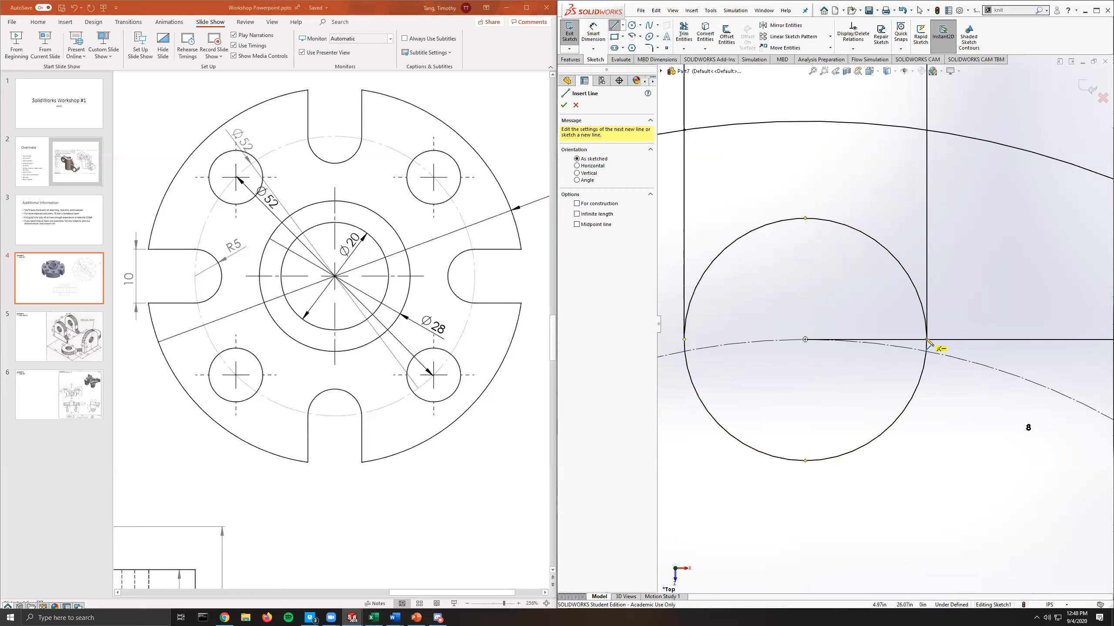
{"action": "left_click", "coordinate": [928, 341]}
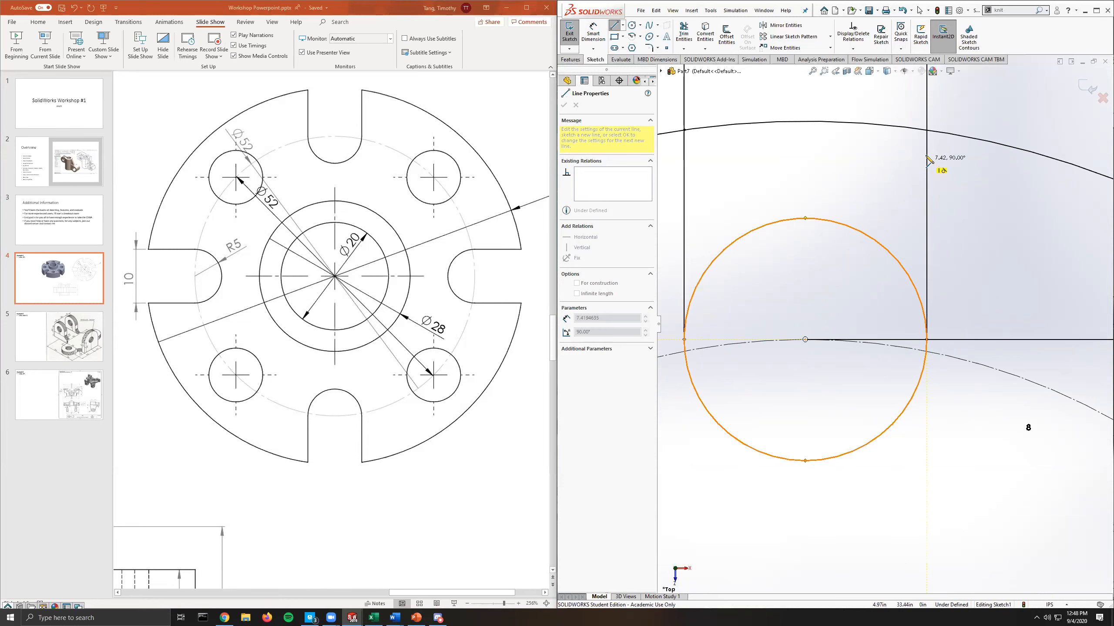
{"action": "left_click", "coordinate": [927, 131]}
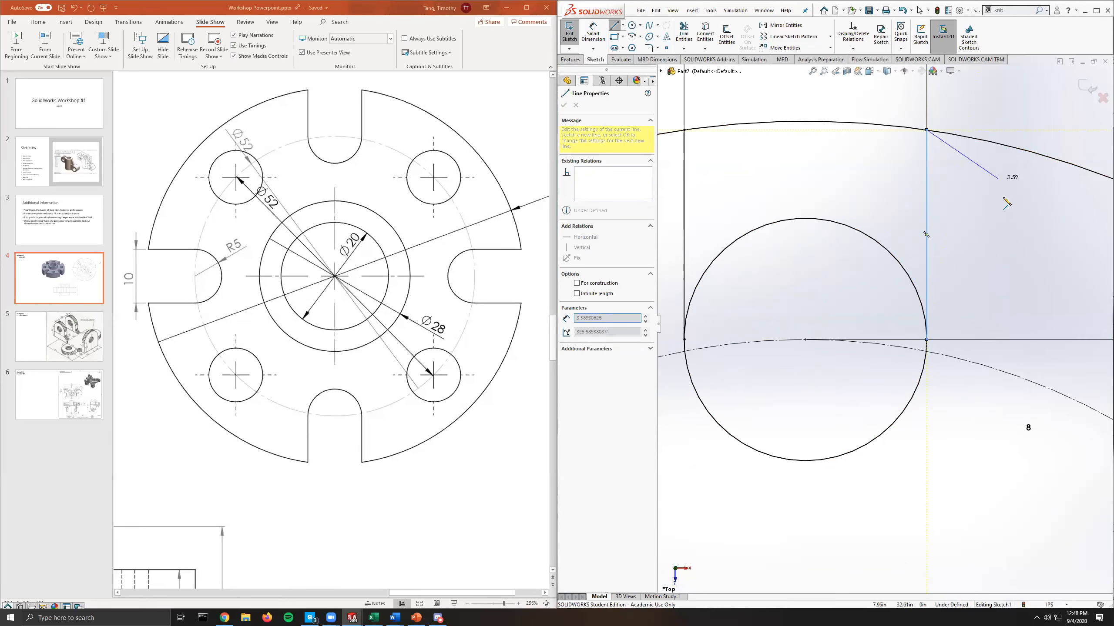
{"action": "key", "text": "Escape"}
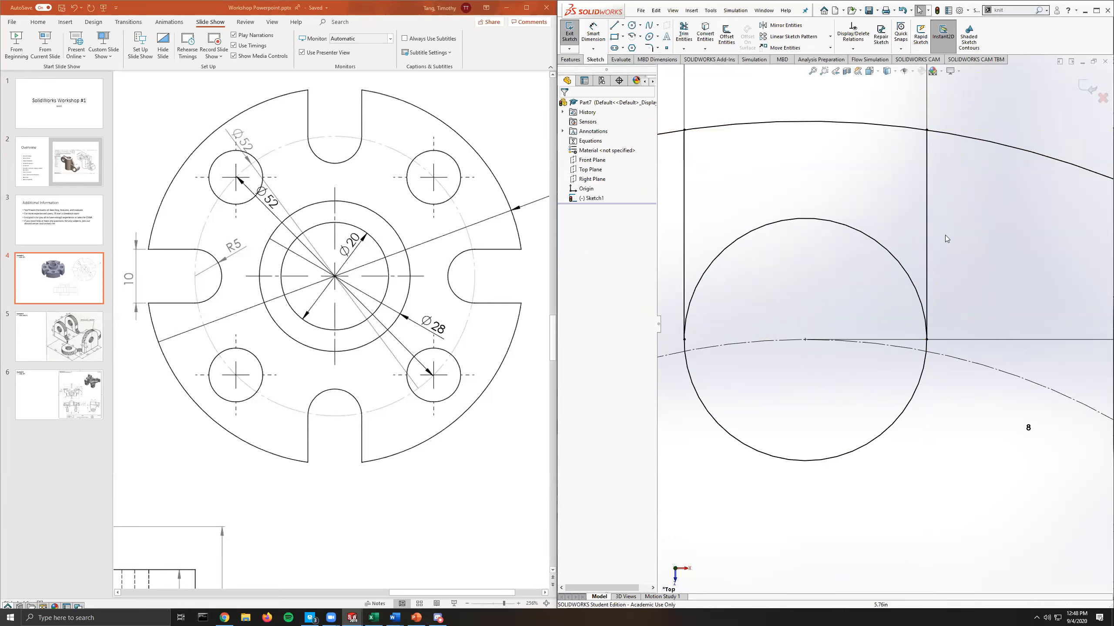
Create a circular sketch pattern of the two slot lines around the origin with 4 equally spaced instances over 360 degrees.
{"action": "scroll", "coordinate": [840, 247], "scroll_direction": "up", "scroll_amount": 10}
{"action": "scroll", "coordinate": [920, 341], "scroll_direction": "down", "scroll_amount": 4}
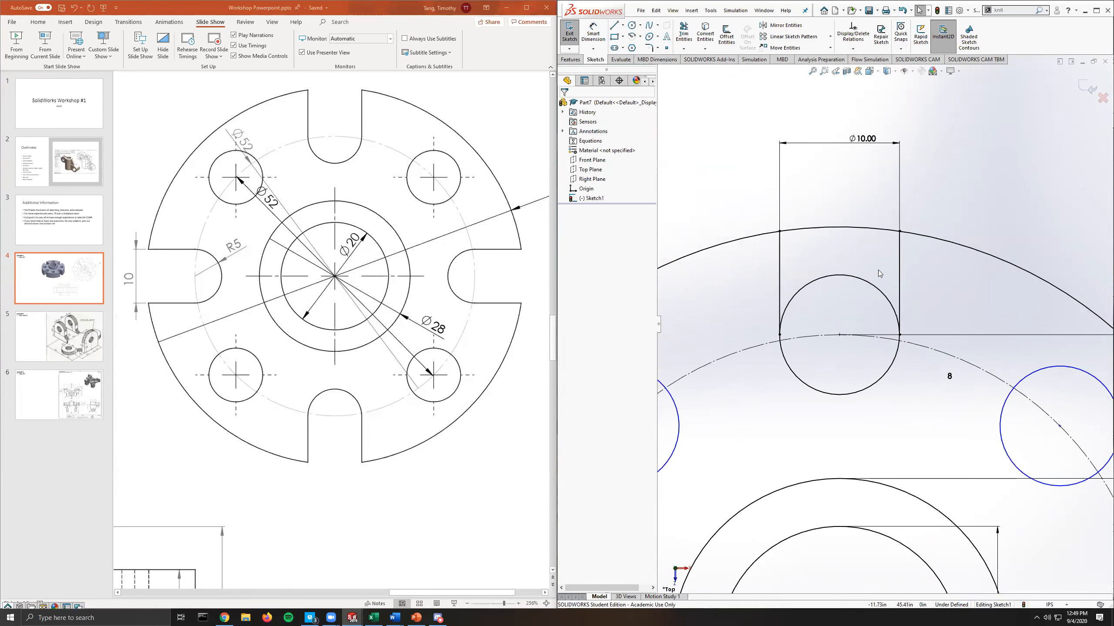
{"action": "scroll", "coordinate": [900, 306], "scroll_direction": "up", "scroll_amount": 6}
{"action": "scroll", "coordinate": [879, 310], "scroll_direction": "down", "scroll_amount": 5}
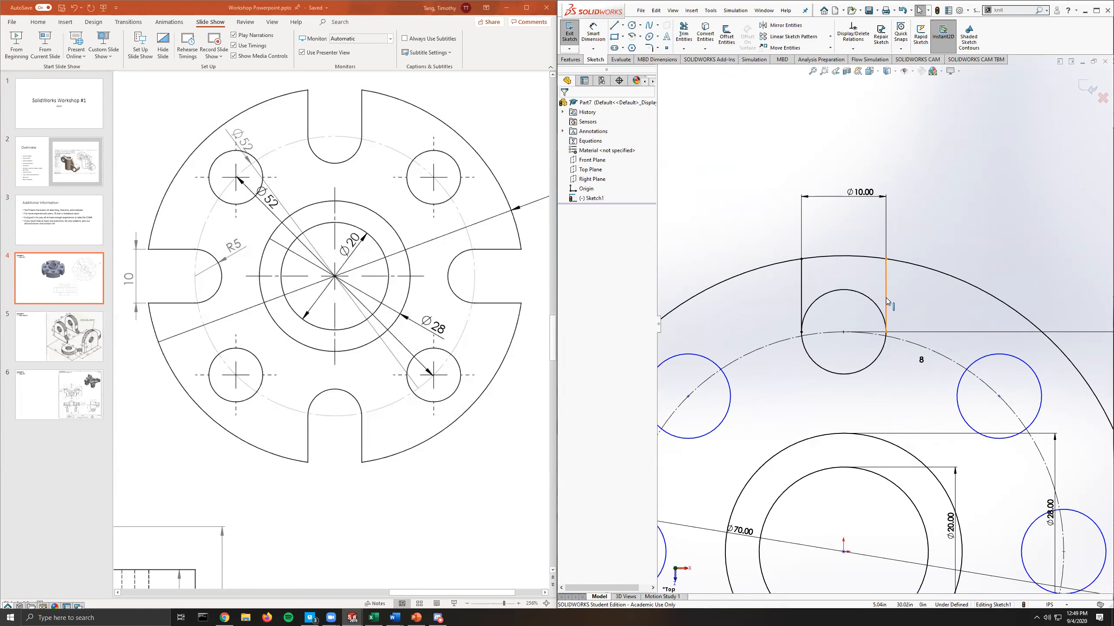
{"action": "key", "text": "f"}
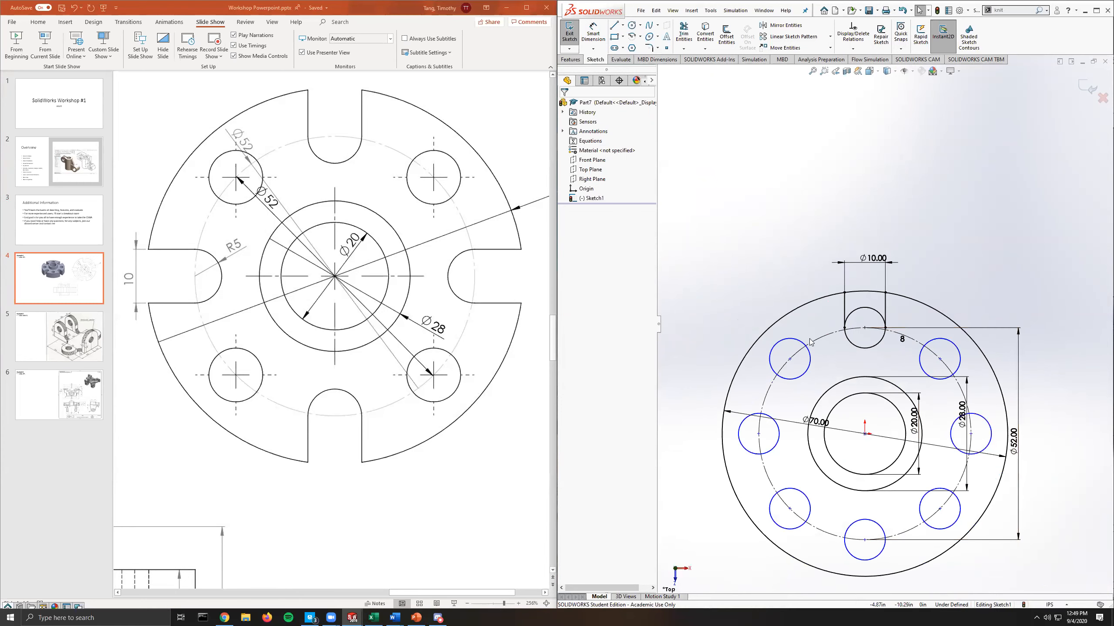
{"action": "left_click", "coordinate": [830, 37]}
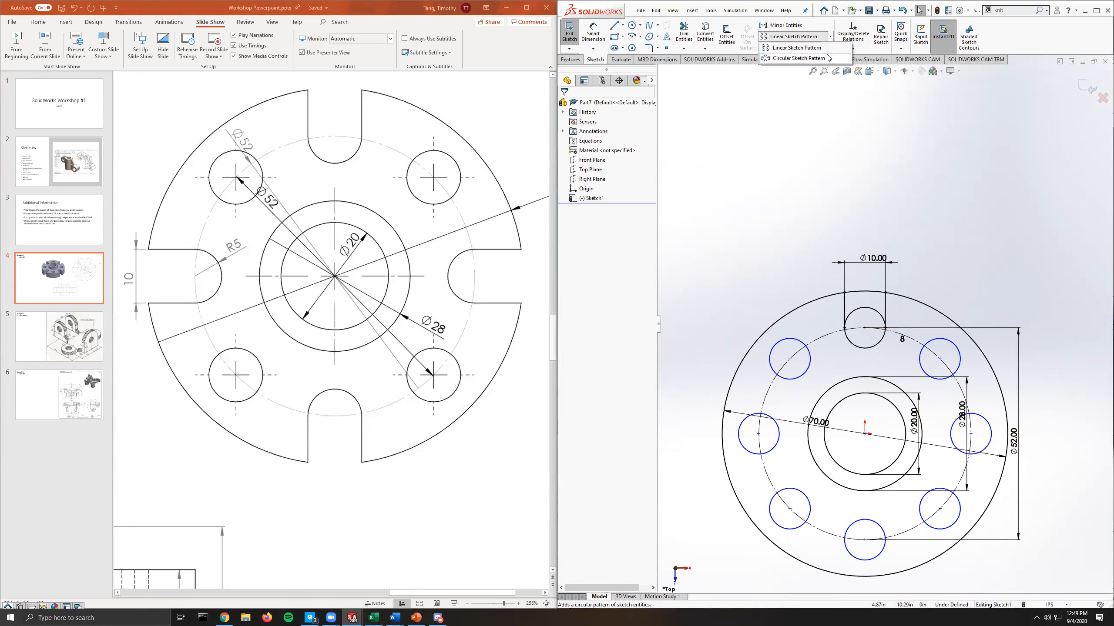
{"action": "left_click", "coordinate": [789, 59]}
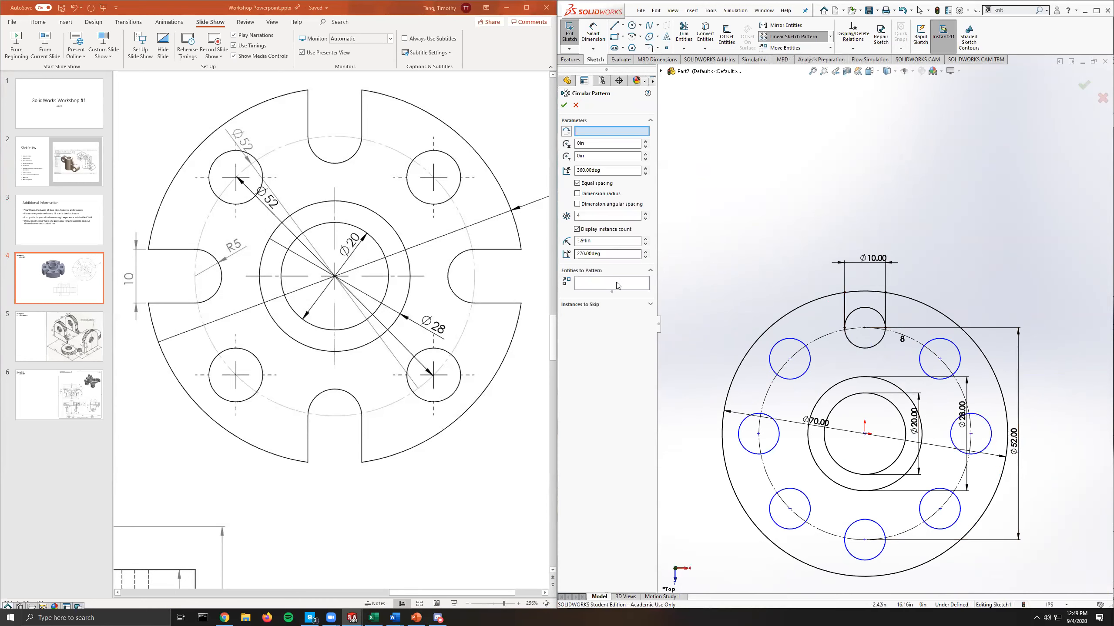
{"action": "left_click", "coordinate": [845, 312]}
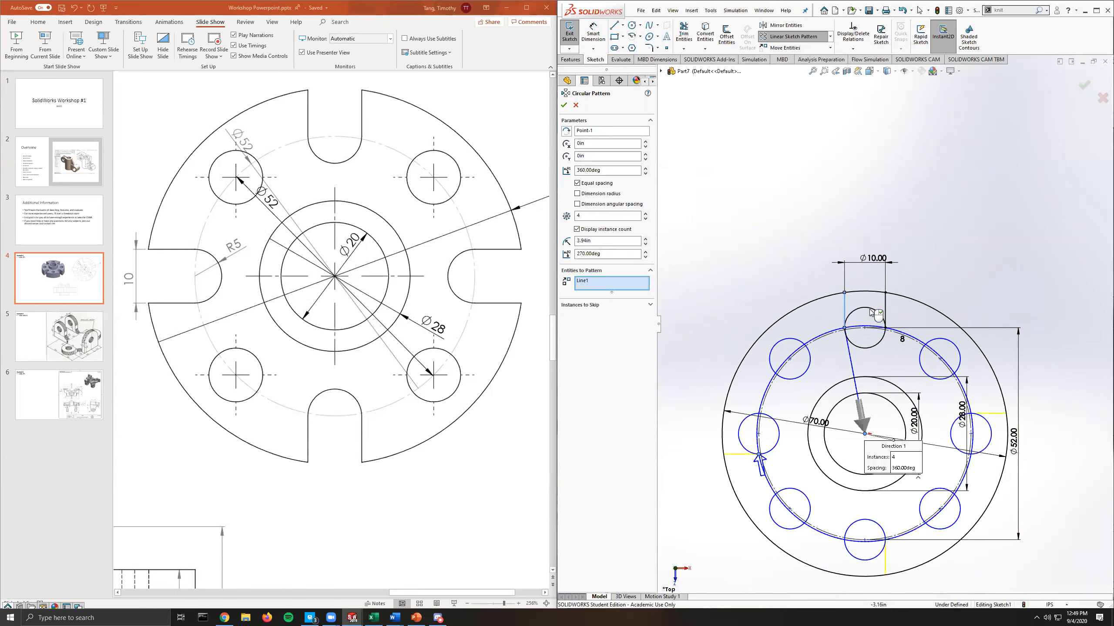
{"action": "left_click", "coordinate": [885, 313]}
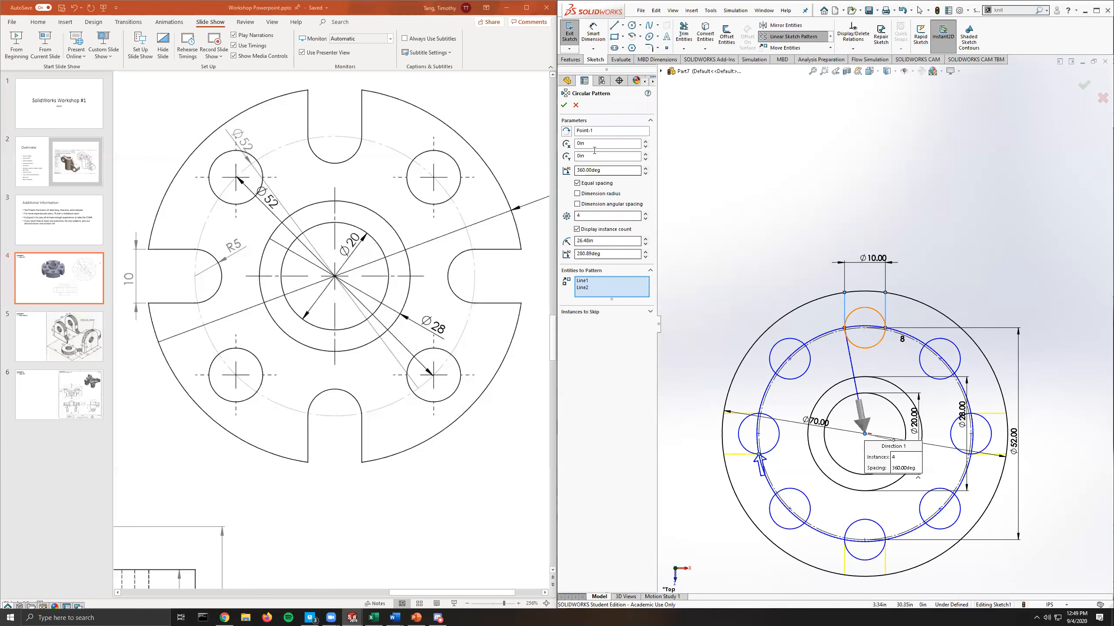
{"action": "scroll", "coordinate": [871, 441], "scroll_direction": "down", "scroll_amount": 3}
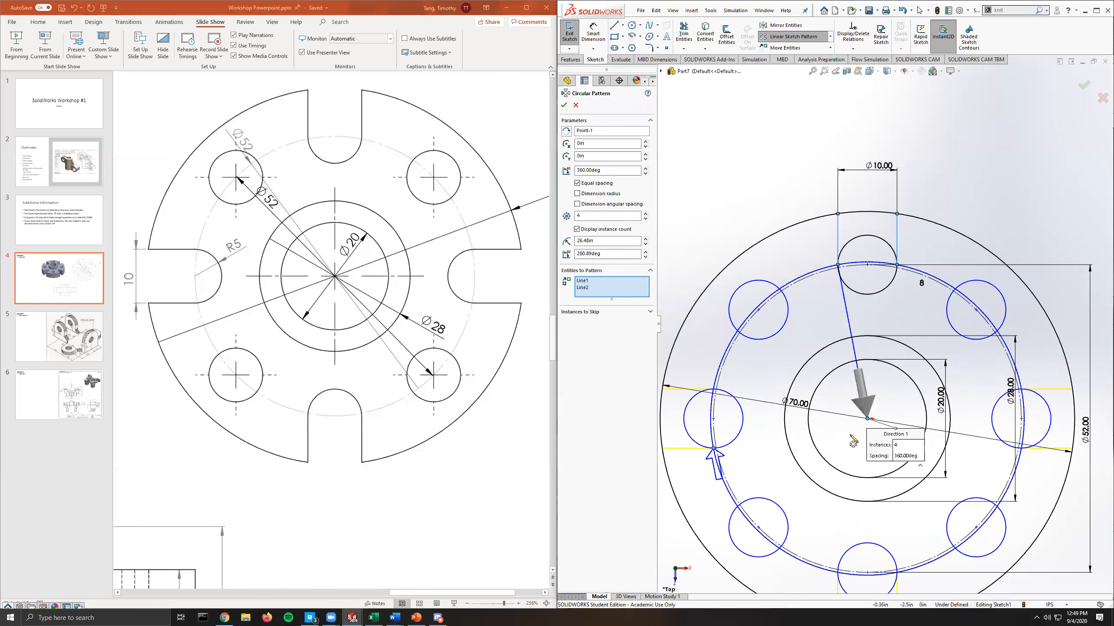
{"action": "left_click", "coordinate": [563, 105]}
Power trim the outer circle's arcs across the four slots and the outward halves of the slot circles to leave open, round-ended slots.
{"action": "scroll", "coordinate": [921, 351], "scroll_direction": "up", "scroll_amount": 5}
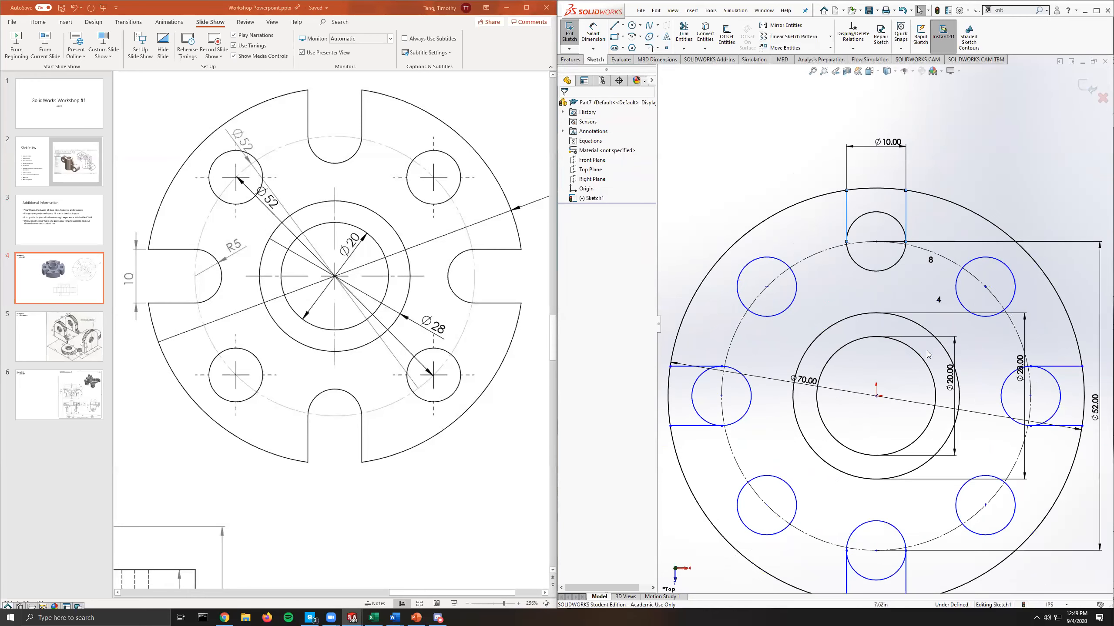
{"action": "scroll", "coordinate": [955, 357], "scroll_direction": "down", "scroll_amount": 4}
{"action": "scroll", "coordinate": [899, 353], "scroll_direction": "up", "scroll_amount": 3}
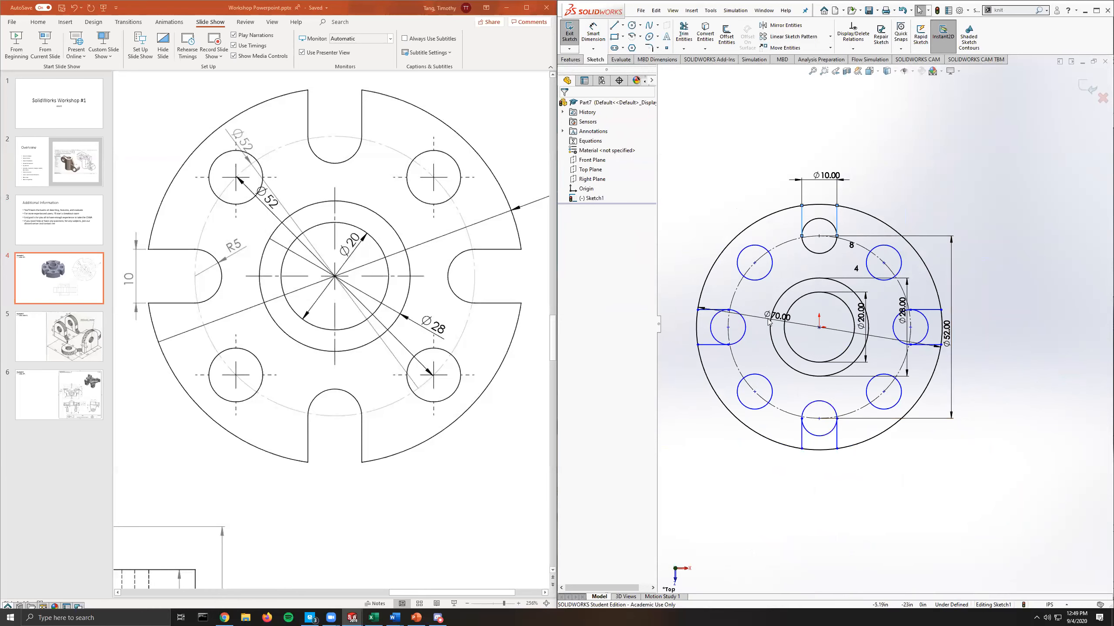
{"action": "scroll", "coordinate": [841, 254], "scroll_direction": "down", "scroll_amount": 2}
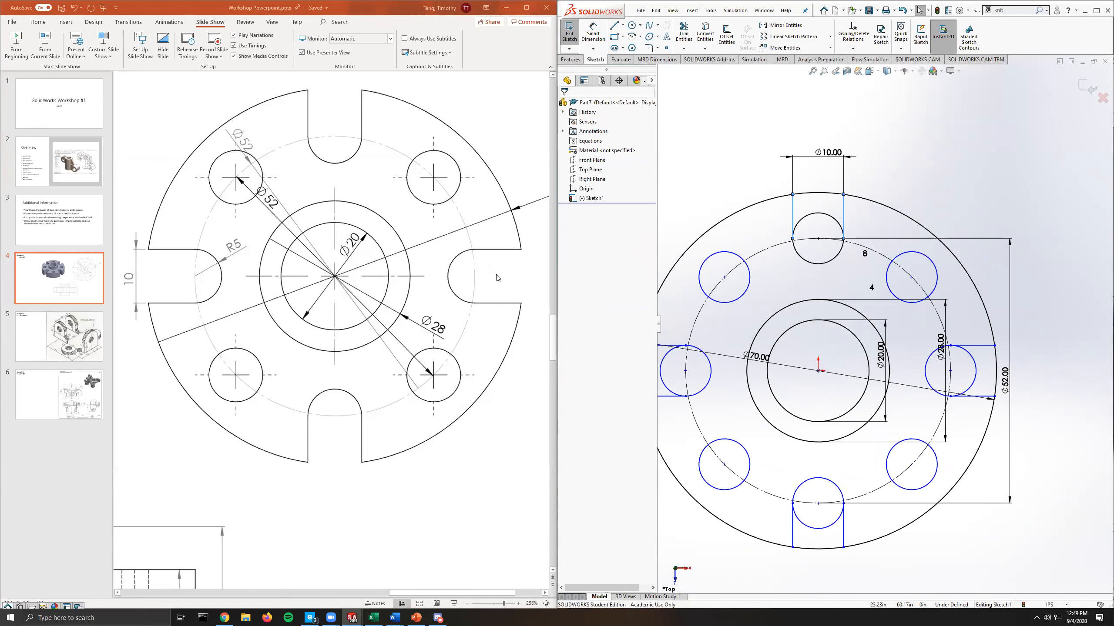
{"action": "left_click", "coordinate": [683, 33]}
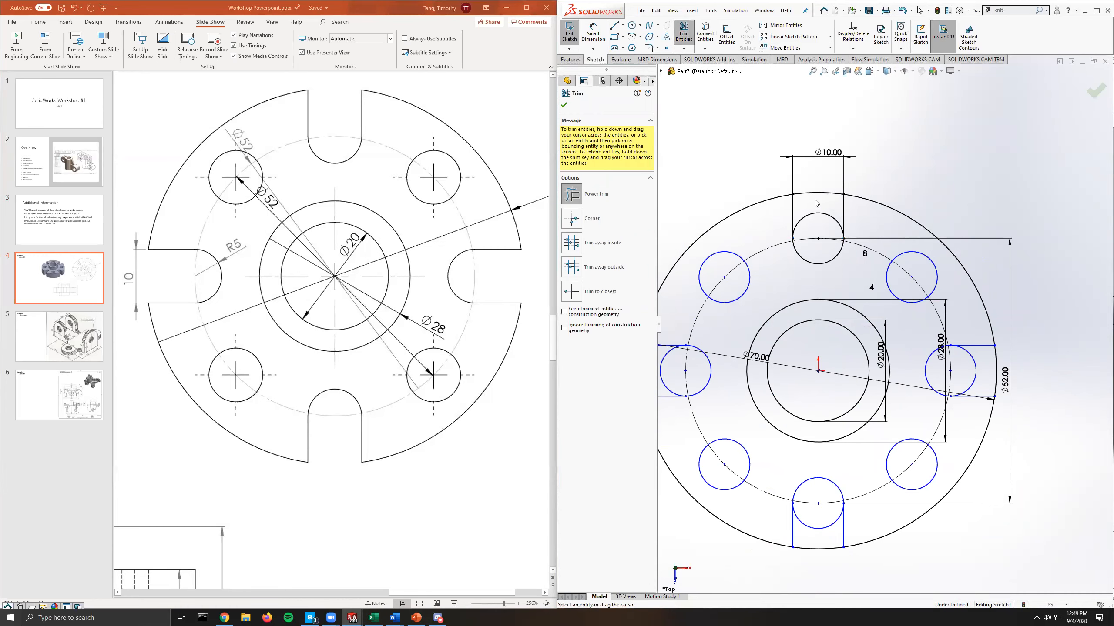
{"action": "left_click_drag", "start_coordinate": [822, 227], "coordinate": [818, 191]}
{"action": "left_click_drag", "start_coordinate": [968, 373], "coordinate": [1002, 369]}
{"action": "left_click_drag", "start_coordinate": [829, 556], "coordinate": [821, 526]}
{"action": "scroll", "coordinate": [820, 530], "scroll_direction": "up", "scroll_amount": 3}
{"action": "scroll", "coordinate": [749, 441], "scroll_direction": "down", "scroll_amount": 3}
{"action": "left_click_drag", "start_coordinate": [725, 290], "coordinate": [771, 286]}
{"action": "scroll", "coordinate": [918, 345], "scroll_direction": "up", "scroll_amount": 3}
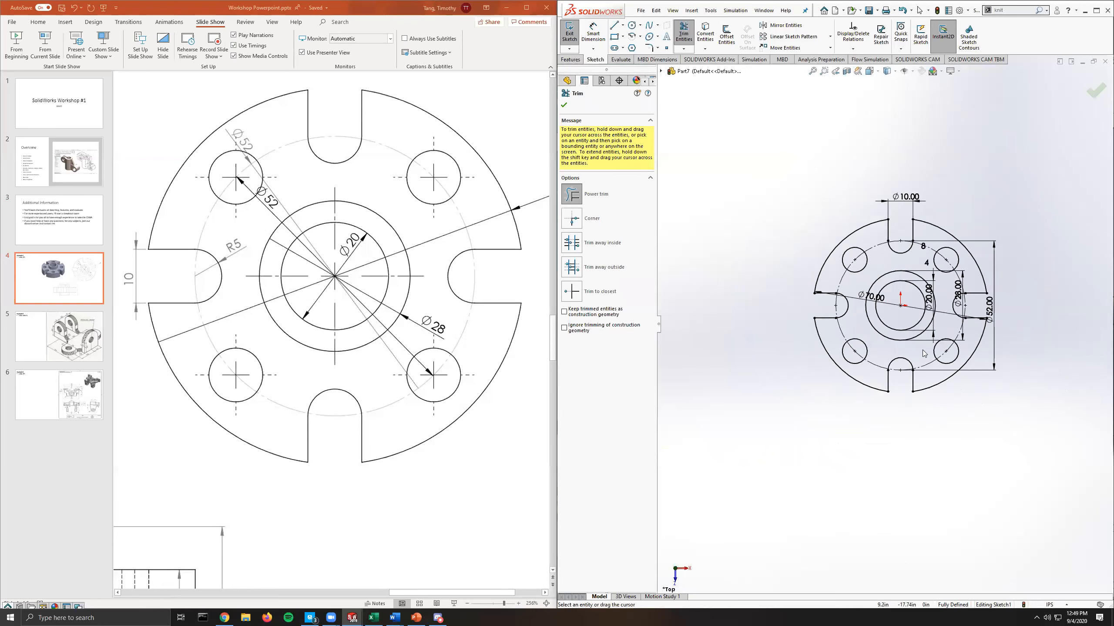
{"action": "scroll", "coordinate": [912, 325], "scroll_direction": "down", "scroll_amount": 3}
{"action": "scroll", "coordinate": [903, 307], "scroll_direction": "up", "scroll_amount": 2}
{"action": "scroll", "coordinate": [899, 297], "scroll_direction": "down", "scroll_amount": 3}
{"action": "scroll", "coordinate": [882, 321], "scroll_direction": "up", "scroll_amount": 1}
{"action": "scroll", "coordinate": [833, 342], "scroll_direction": "down", "scroll_amount": 1}
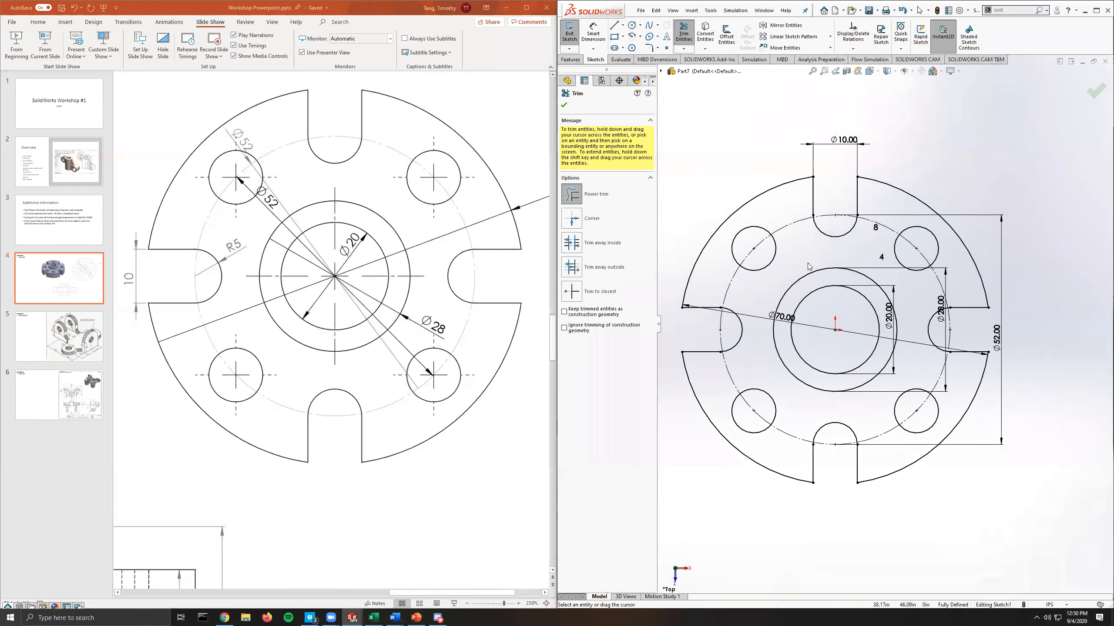
Switch to PowerPoint and zoom out the Example 1 slide to examine the flange's isometric view and side-view heights.
{"action": "mouse_move", "coordinate": [552, 334]}
{"action": "left_mouse_down"}
{"action": "mouse_move", "coordinate": [552, 395]}
{"action": "mouse_move", "coordinate": [551, 312]}
{"action": "left_mouse_up"}
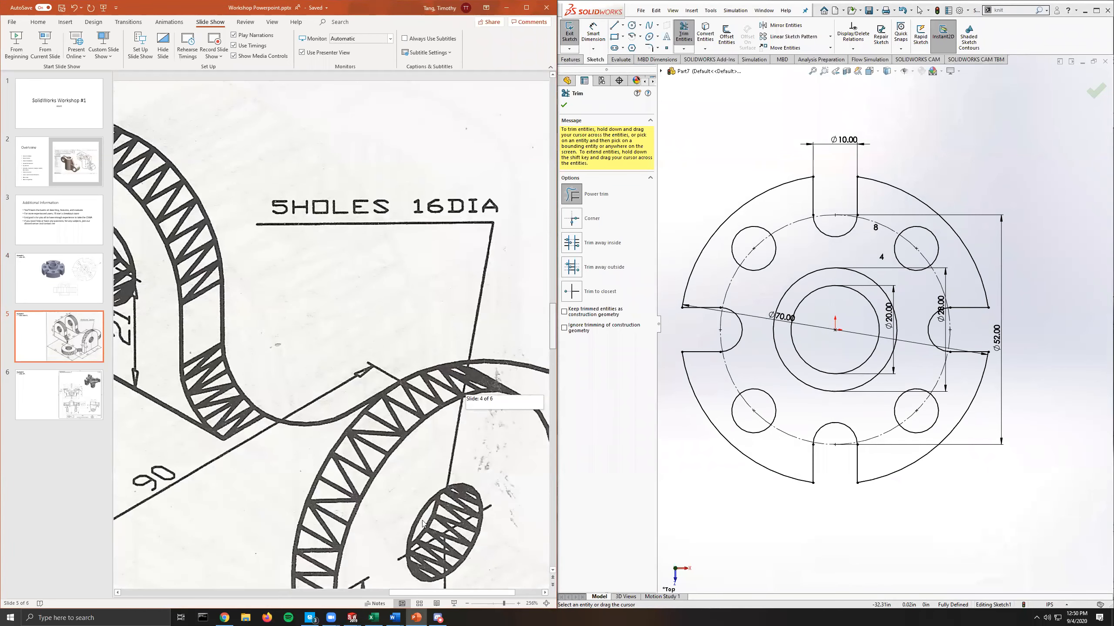
{"action": "left_click", "coordinate": [498, 604]}
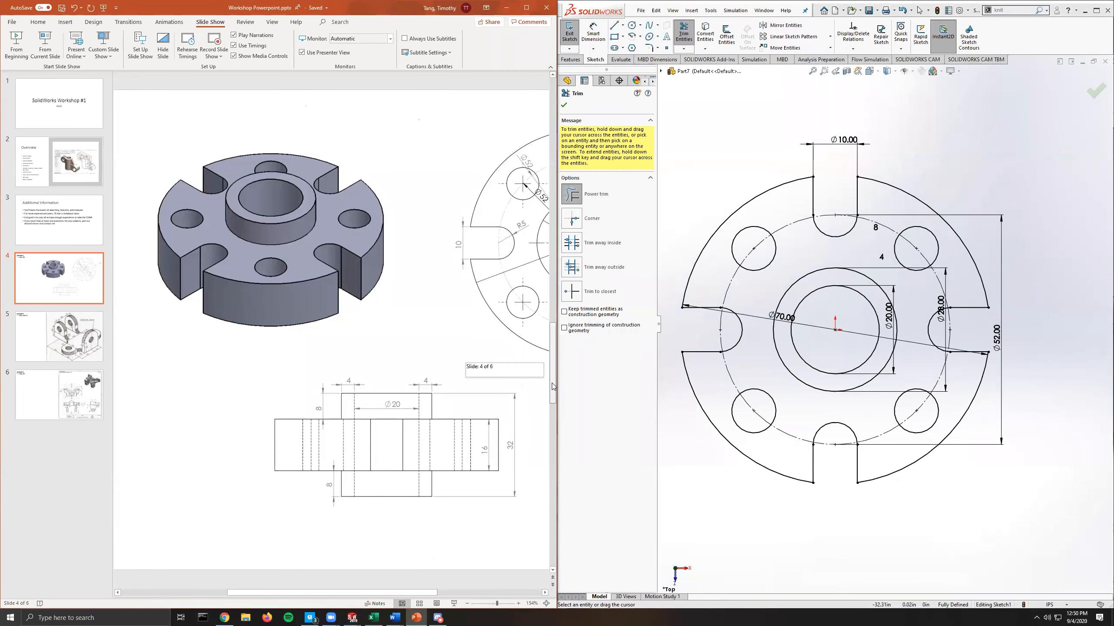
Return to SolidWorks, exit the flange sketch and start a Boss-Extrude with the whole sketch removed from the selected contours.
{"action": "left_click_drag", "start_coordinate": [404, 595], "coordinate": [422, 559]}
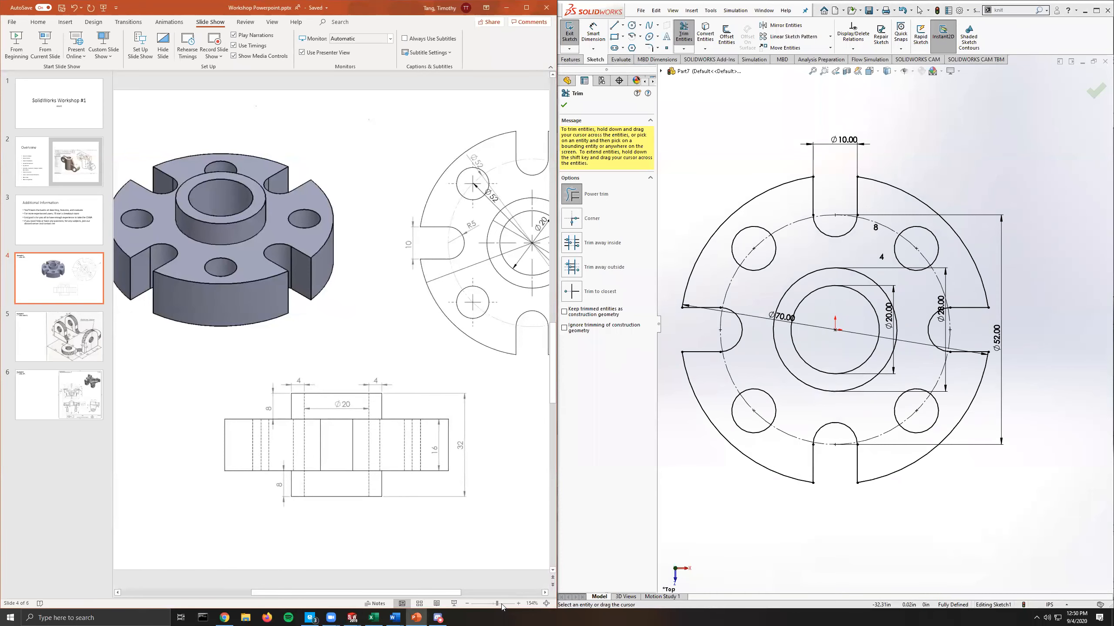
{"action": "scroll", "coordinate": [476, 535], "scroll_direction": "up", "scroll_amount": 5, "text": "ctrl"}
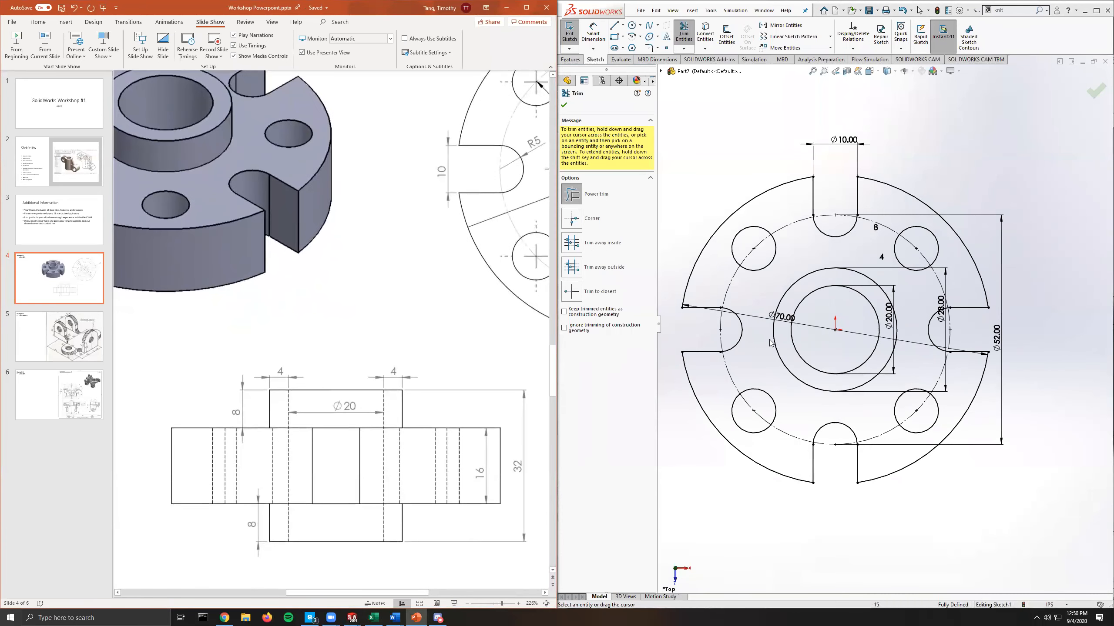
{"action": "left_click", "coordinate": [571, 37]}
{"action": "mouse_move", "coordinate": [765, 192]}
{"action": "middle_mouse_down"}
{"action": "mouse_move", "coordinate": [758, 106]}
{"action": "mouse_move", "coordinate": [744, 186]}
{"action": "middle_mouse_up"}
{"action": "left_click", "coordinate": [571, 61]}
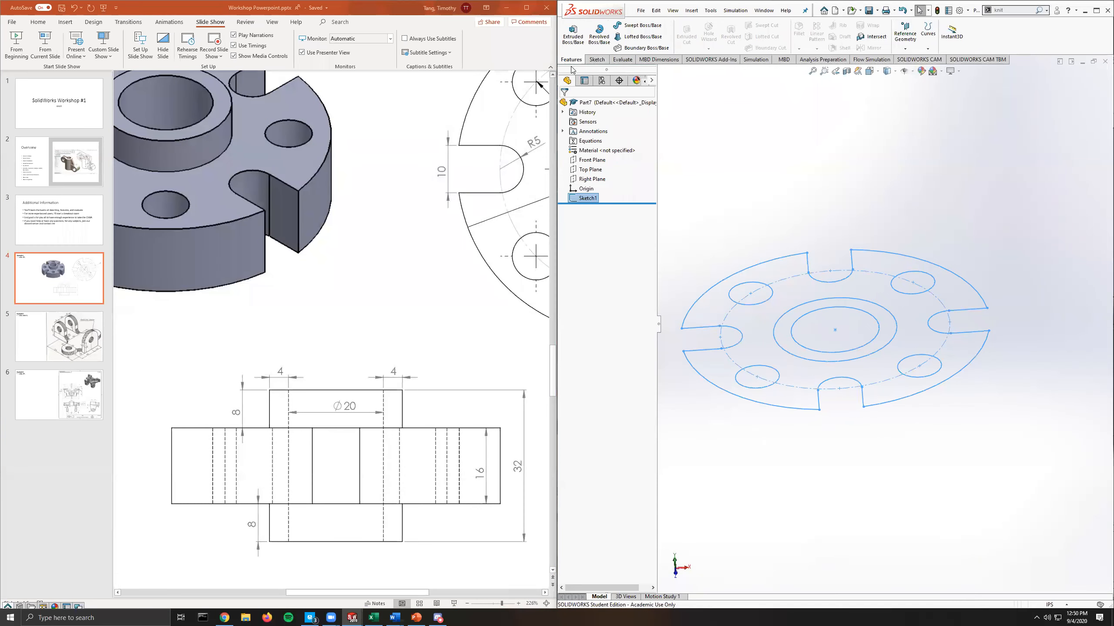
{"action": "left_click", "coordinate": [572, 33]}
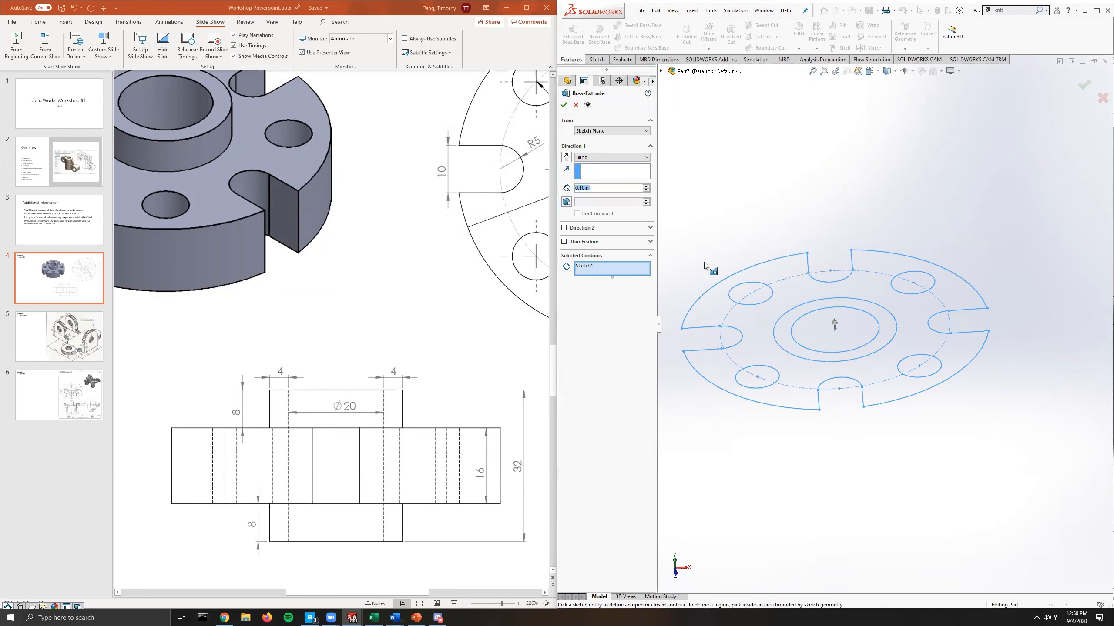
{"action": "right_click", "coordinate": [608, 269]}
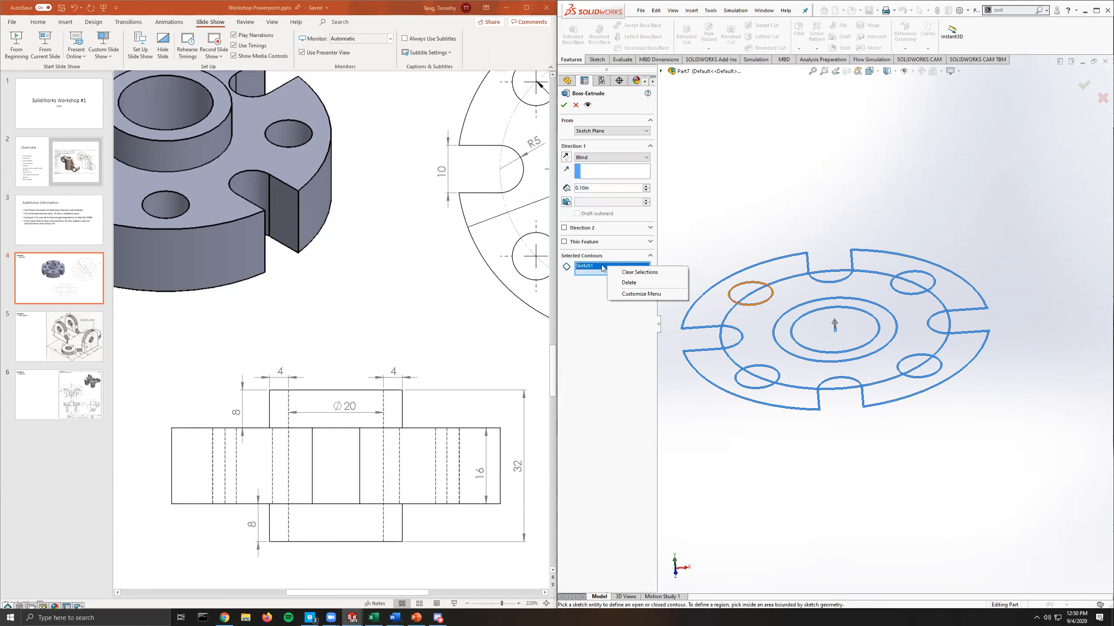
{"action": "left_click", "coordinate": [628, 283]}
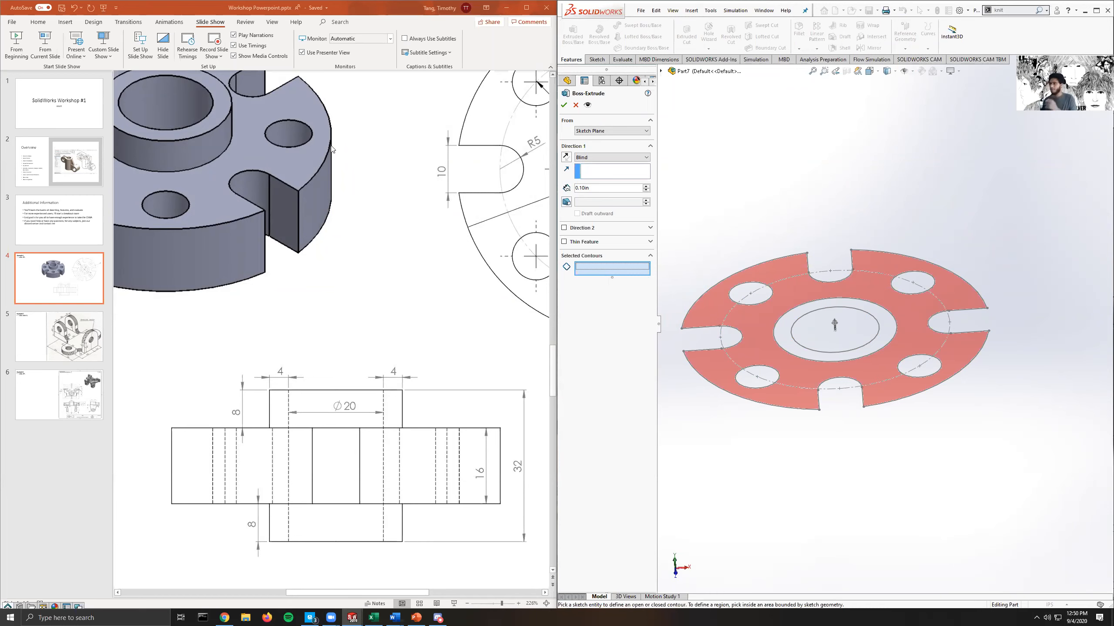
Enable the second direction of the extrusion and set the blind depth to 8 in both ways, following the slide's side view.
{"action": "scroll", "coordinate": [368, 252], "scroll_direction": "up", "scroll_amount": 3}
{"action": "left_click_drag", "start_coordinate": [395, 595], "coordinate": [365, 595]}
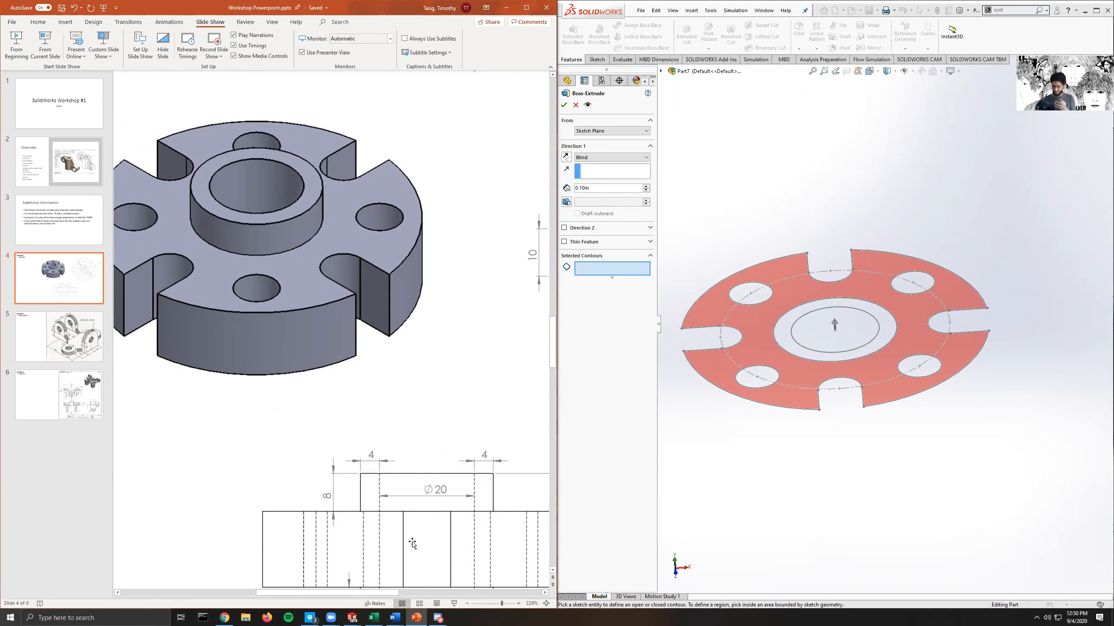
{"action": "scroll", "coordinate": [412, 543], "scroll_direction": "down", "scroll_amount": 2}
{"action": "left_click", "coordinate": [411, 592]}
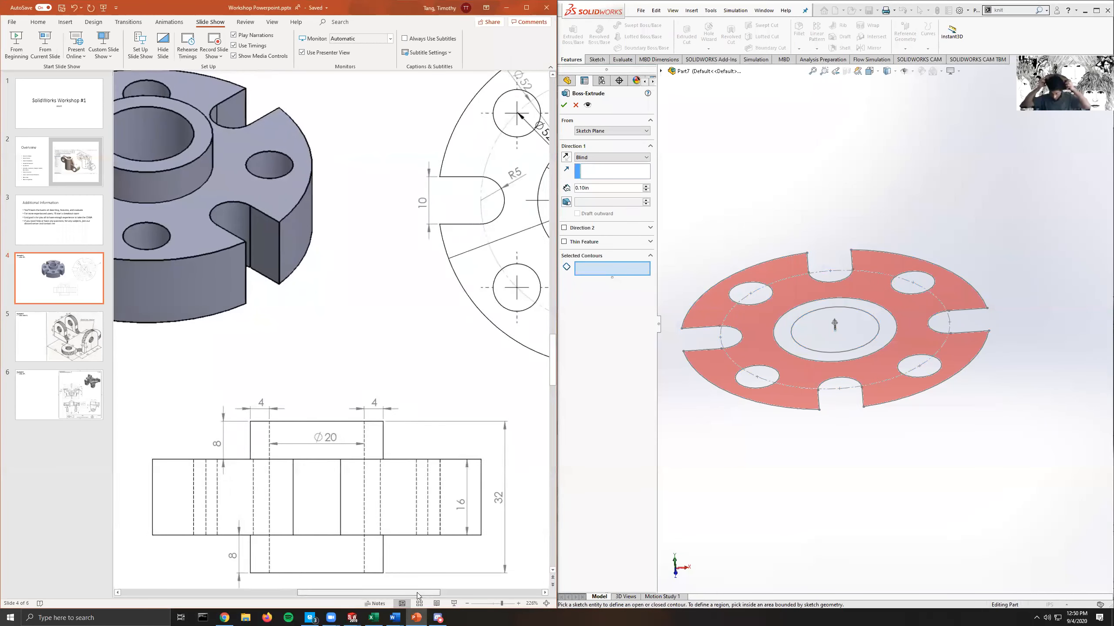
{"action": "scroll", "coordinate": [446, 492], "scroll_direction": "down", "scroll_amount": 2}
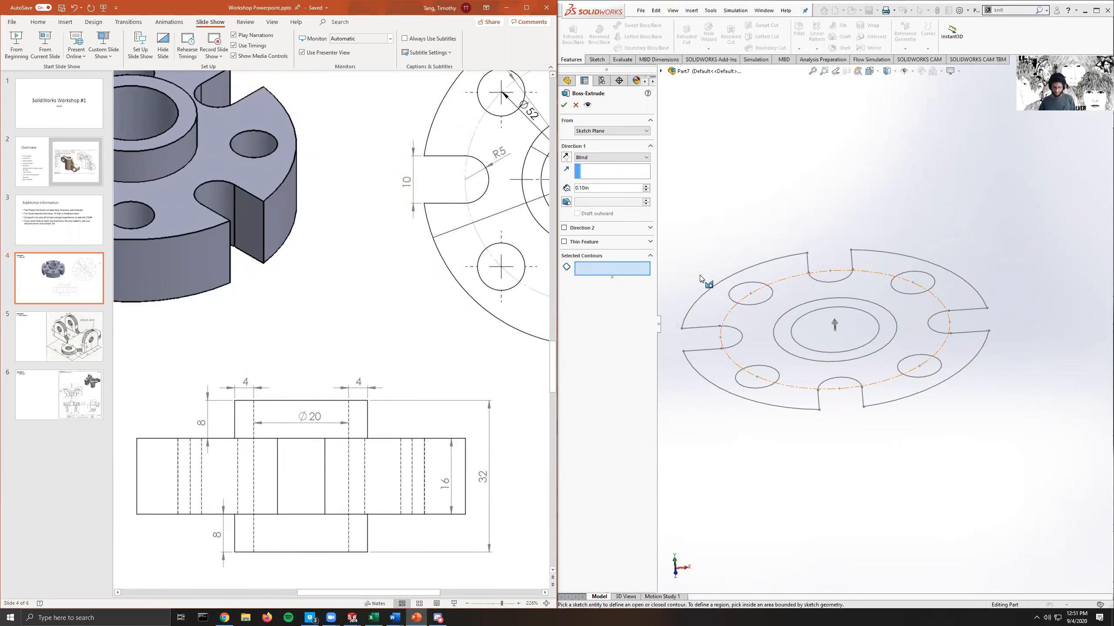
{"action": "left_click", "coordinate": [564, 227]}
{"action": "left_click_drag", "start_coordinate": [601, 188], "coordinate": [539, 190]}
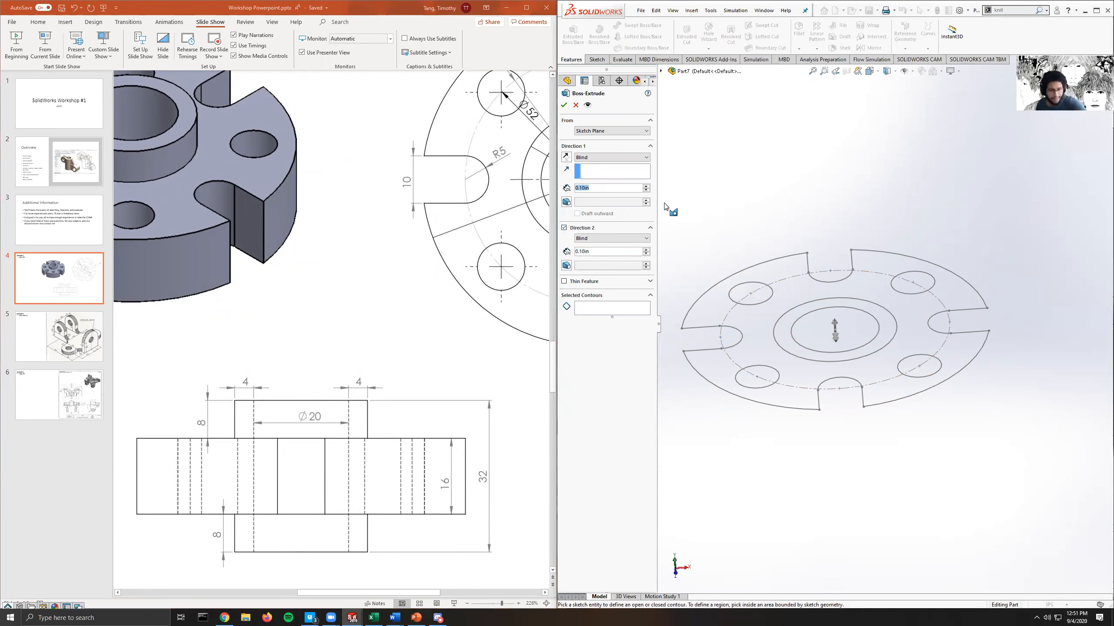
{"action": "type", "text": "8"}
{"action": "key", "text": "Return"}
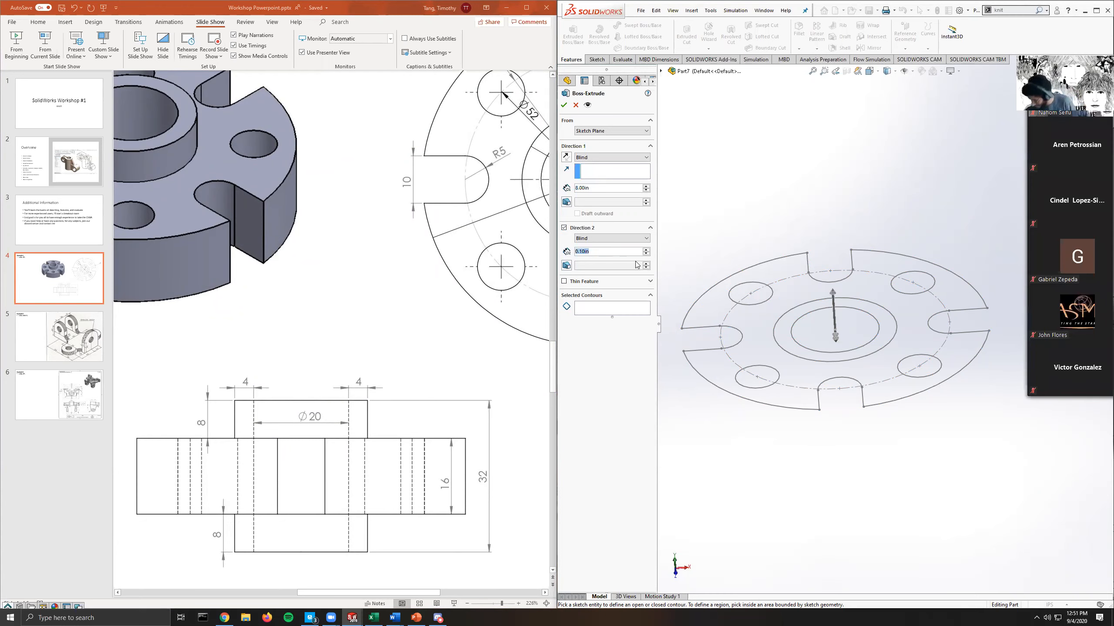
{"action": "double_click", "coordinate": [600, 252]}
{"action": "type", "text": "8."}
{"action": "key", "text": "Return"}
Choose the slotted outer region around the four holes as the contour and complete the flange extrusion.
{"action": "left_click", "coordinate": [622, 305]}
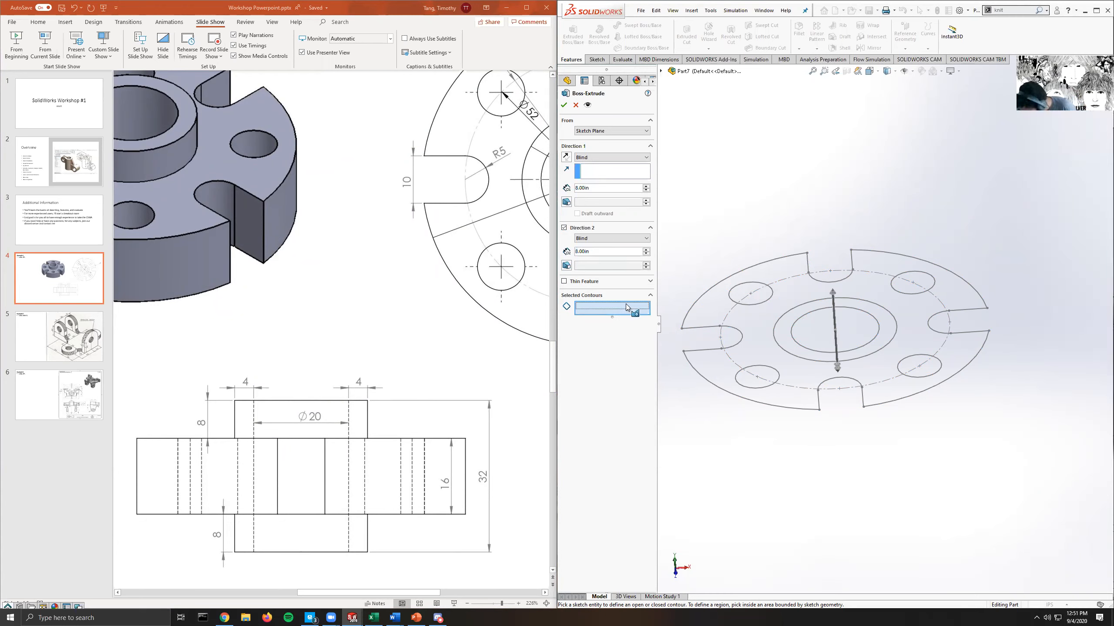
{"action": "left_click", "coordinate": [755, 335]}
{"action": "middle_click_drag", "start_coordinate": [767, 328], "coordinate": [805, 321]}
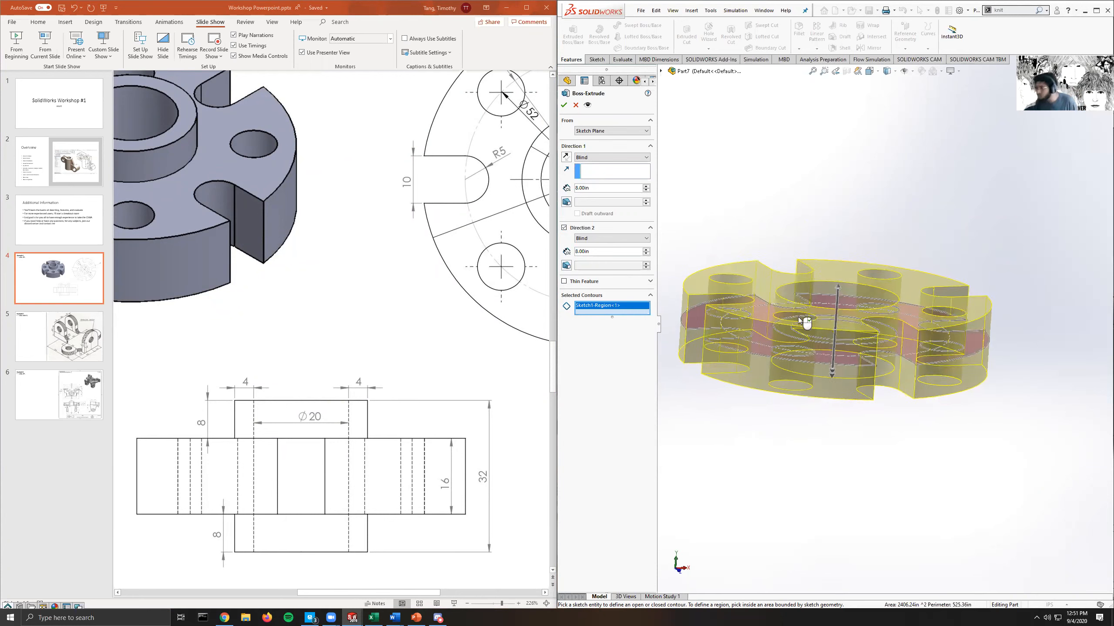
{"action": "middle_click_drag", "start_coordinate": [879, 361], "coordinate": [852, 366]}
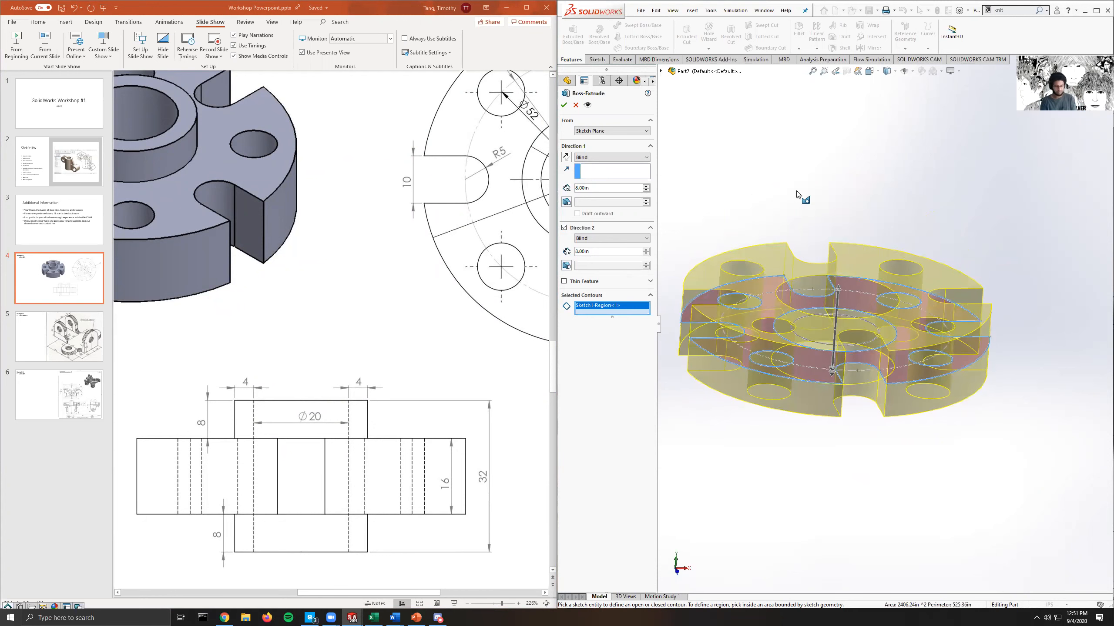
{"action": "mouse_move", "coordinate": [801, 191]}
{"action": "middle_mouse_down"}
{"action": "mouse_move", "coordinate": [781, 330]}
{"action": "mouse_move", "coordinate": [778, 315]}
{"action": "middle_mouse_up"}
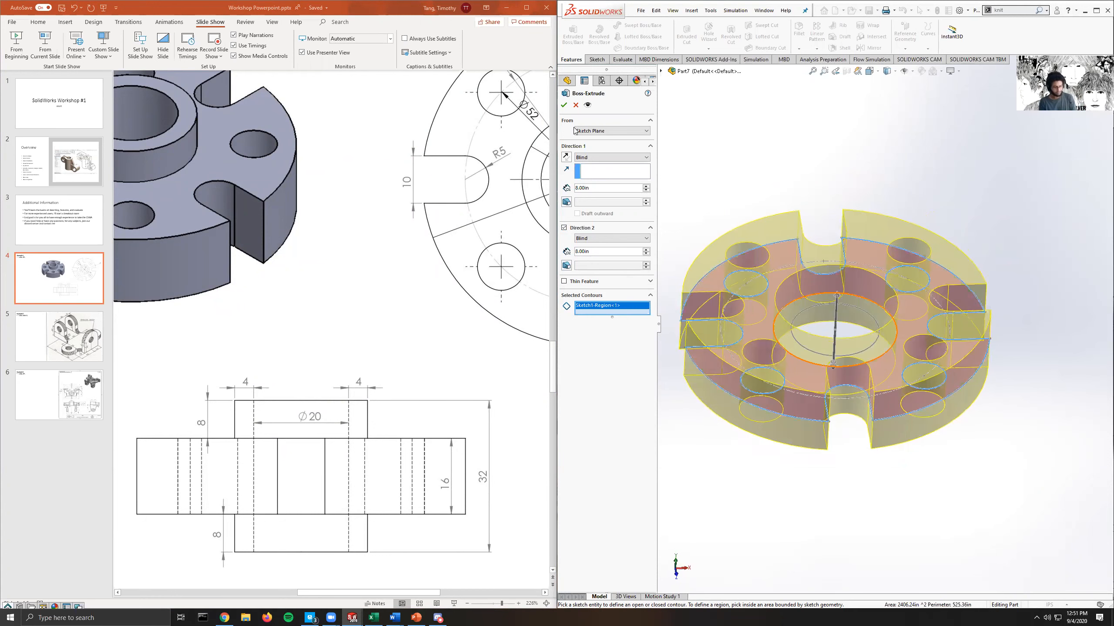
{"action": "left_click", "coordinate": [564, 105]}
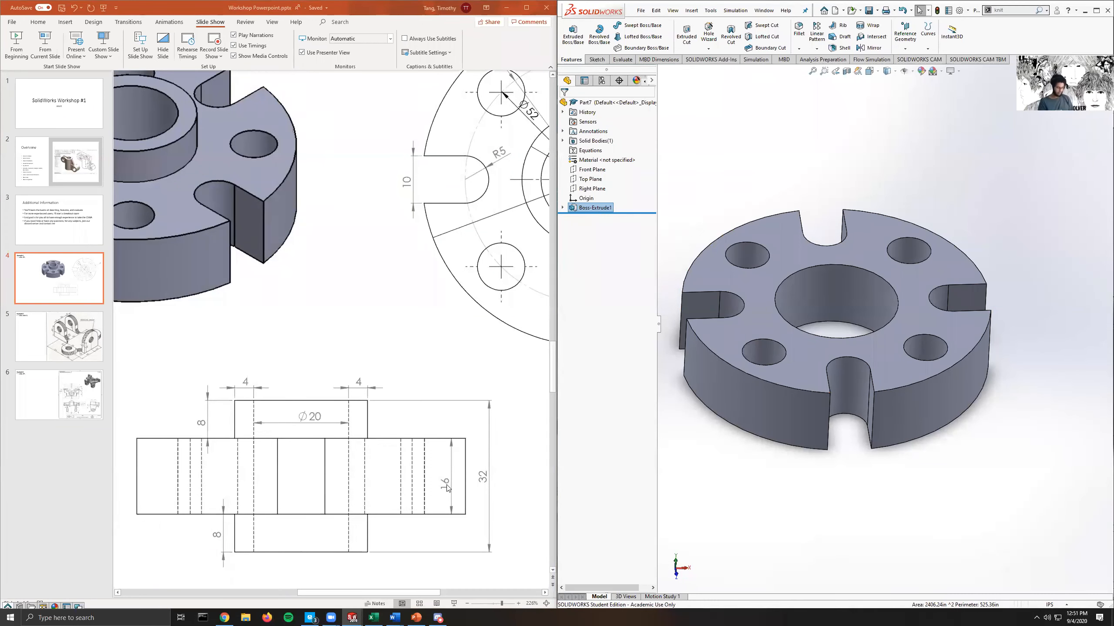
Start a second Boss-Extrude from the flange's base sketch and add the ring between the two central circles as a contour.
{"action": "scroll", "coordinate": [374, 351], "scroll_direction": "up", "scroll_amount": 1}
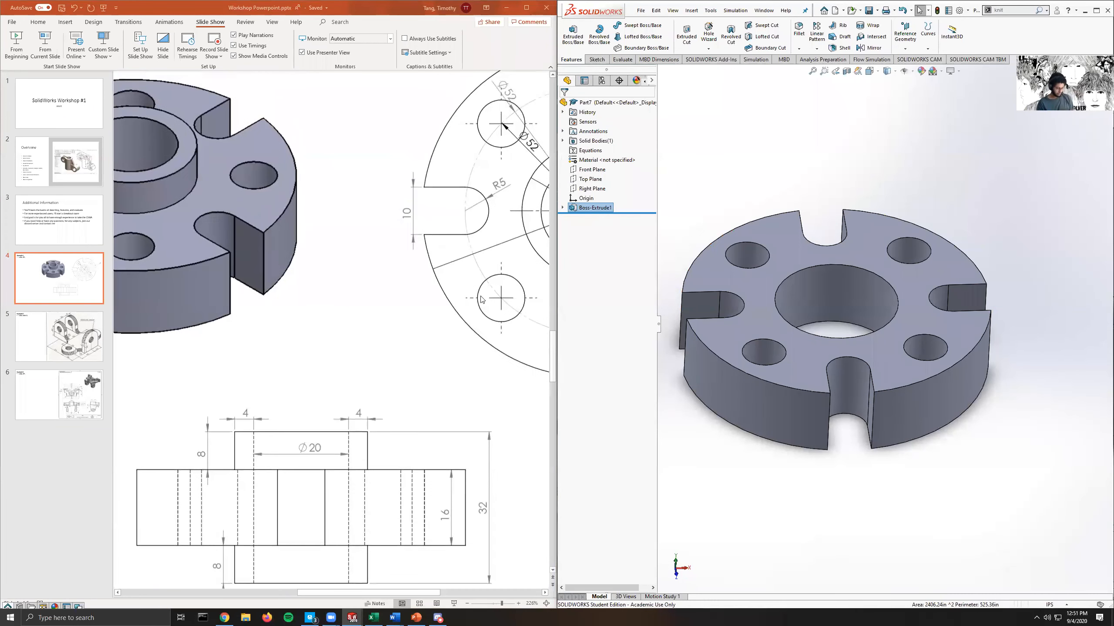
{"action": "scroll", "coordinate": [309, 485], "scroll_direction": "down", "scroll_amount": 2}
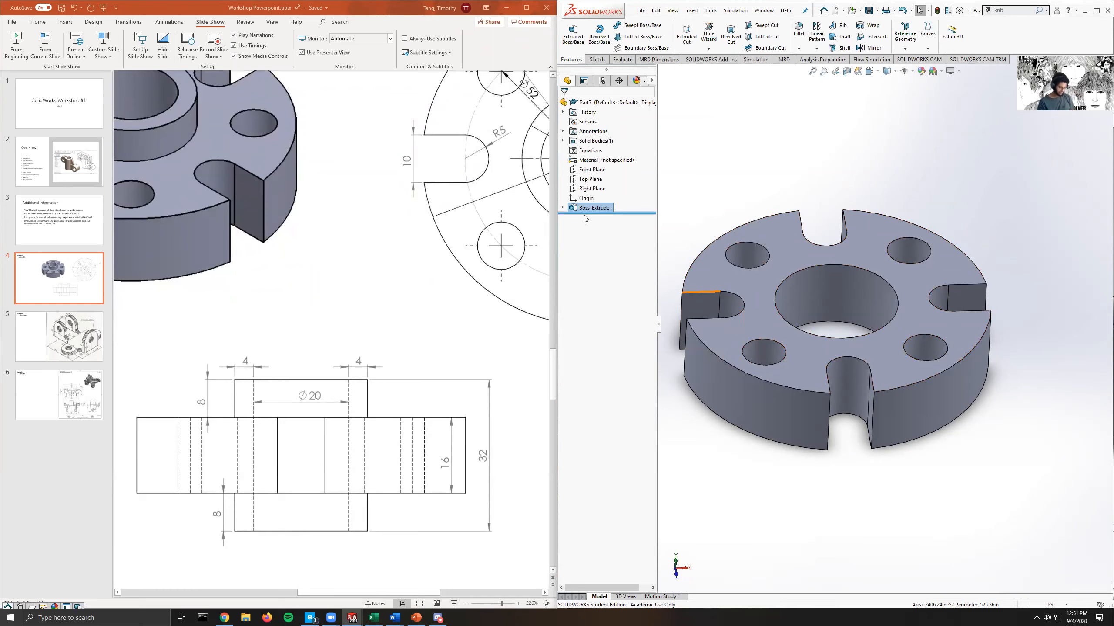
{"action": "key", "text": "ctrl+5"}
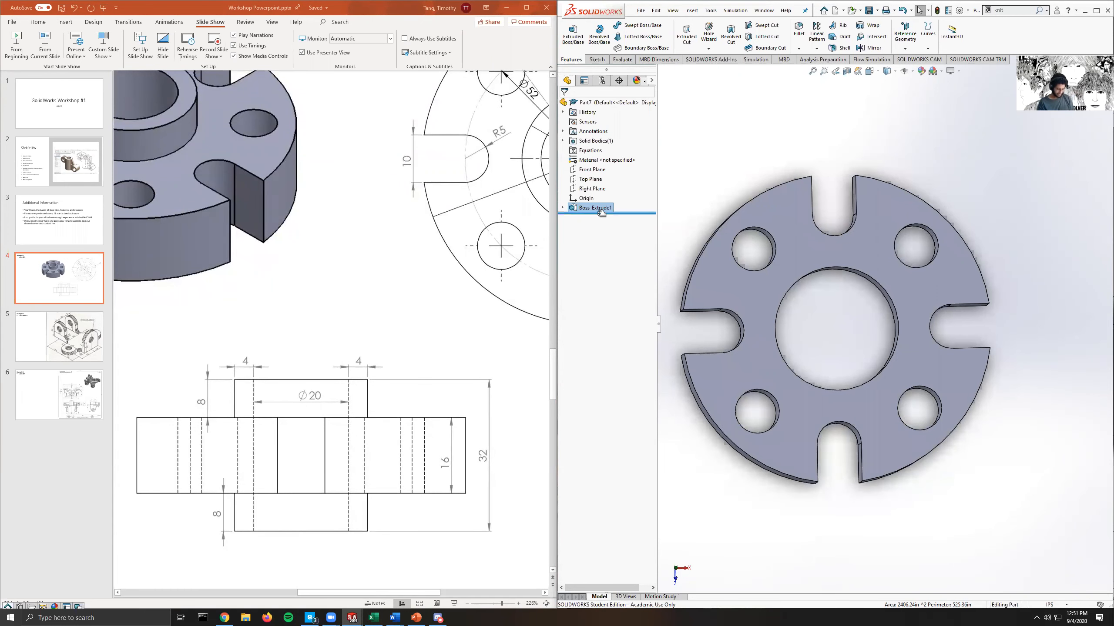
{"action": "left_click", "coordinate": [563, 208]}
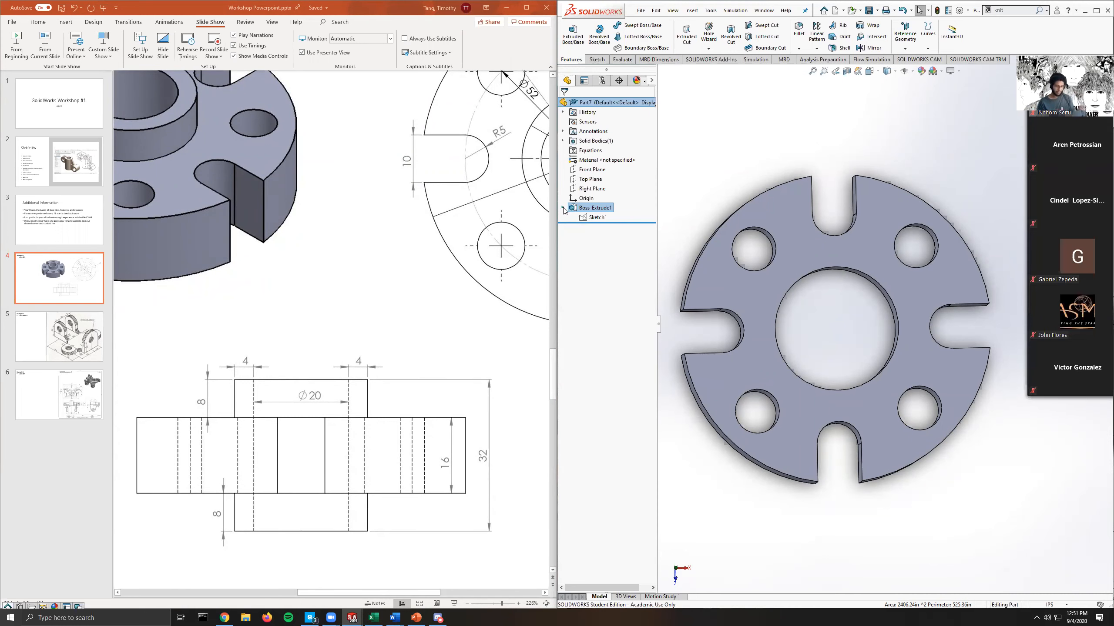
{"action": "left_click", "coordinate": [604, 217]}
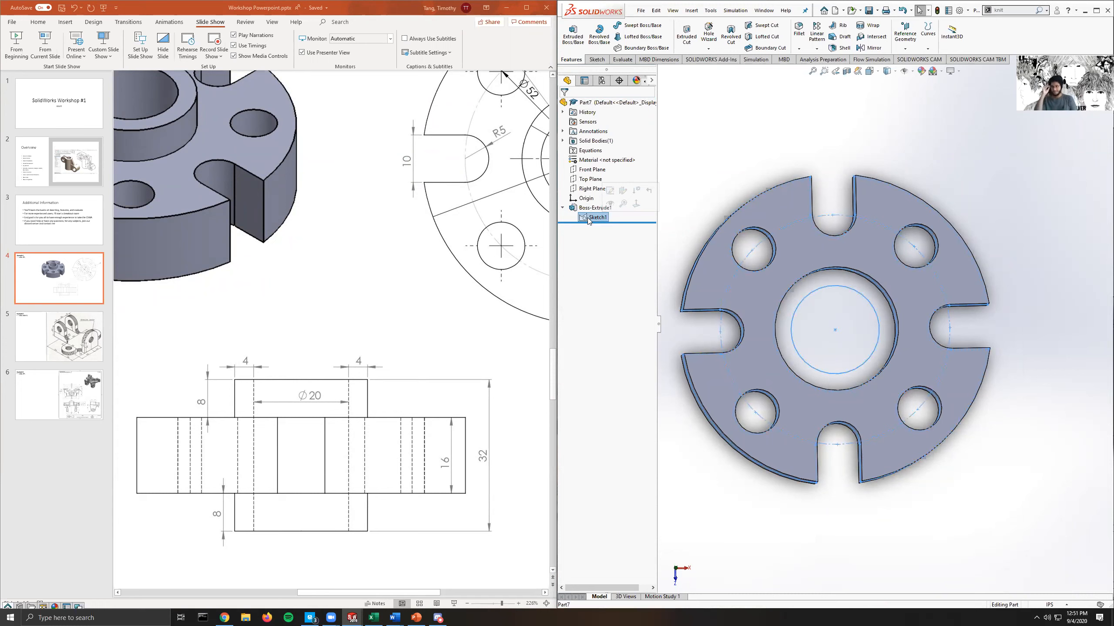
{"action": "left_click", "coordinate": [574, 37]}
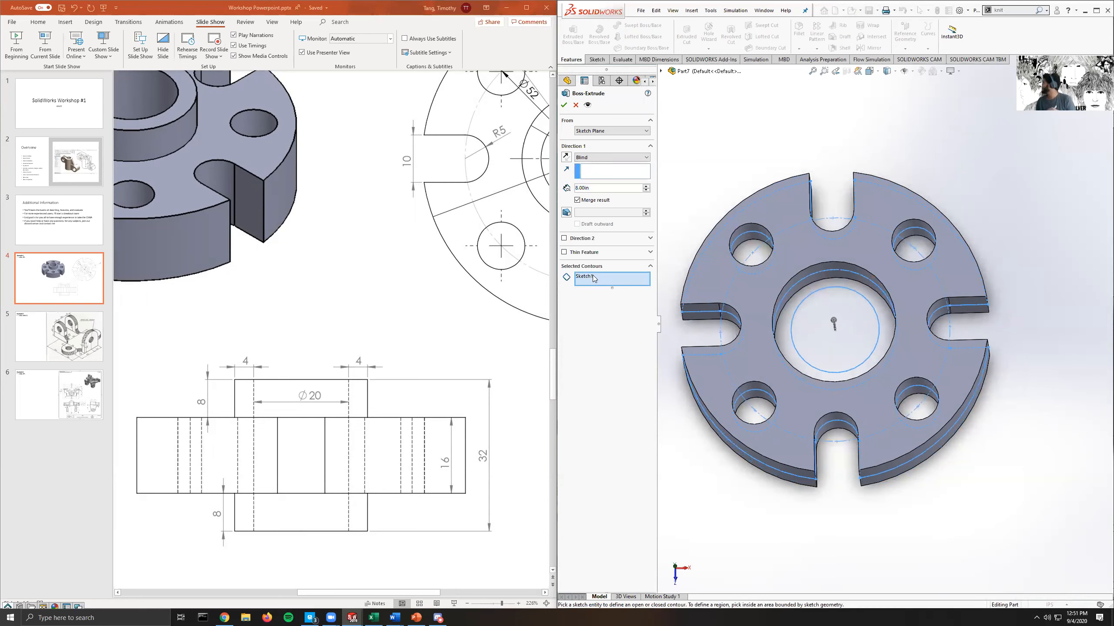
{"action": "left_click", "coordinate": [886, 335]}
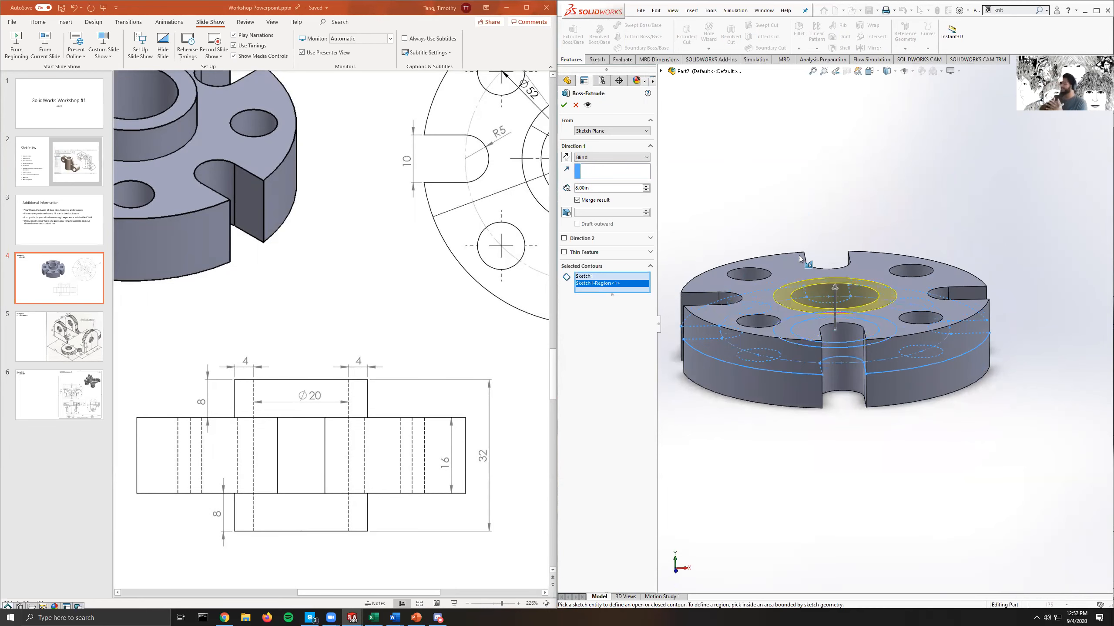
Extrude the central hub ring in both directions with a blind depth of 16 in each, merged with the flange.
{"action": "left_click", "coordinate": [565, 238]}
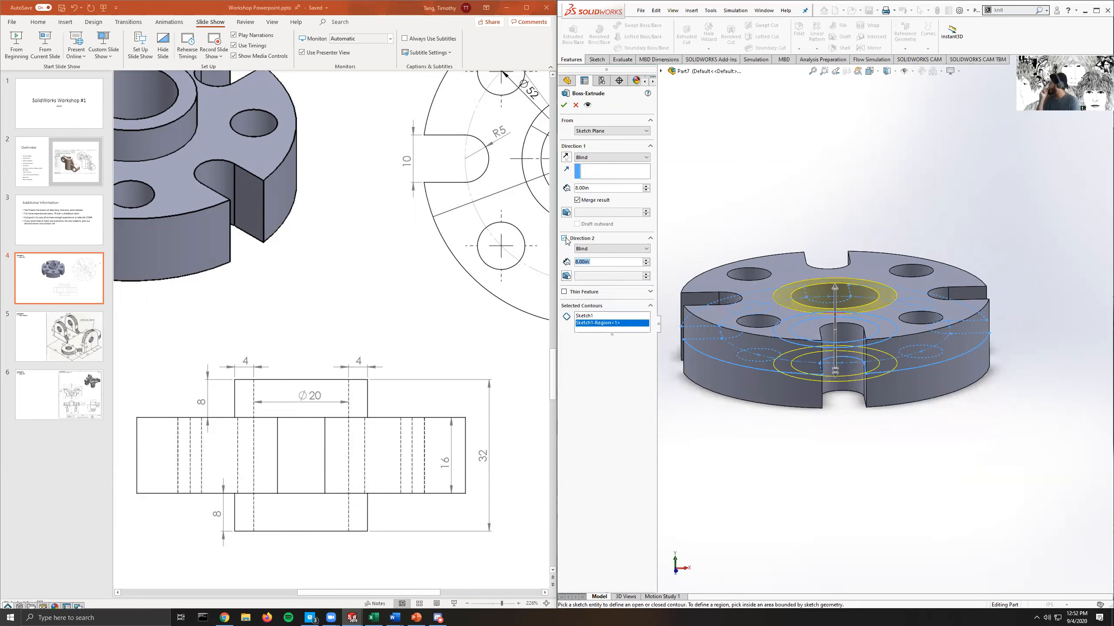
{"action": "left_click", "coordinate": [606, 188]}
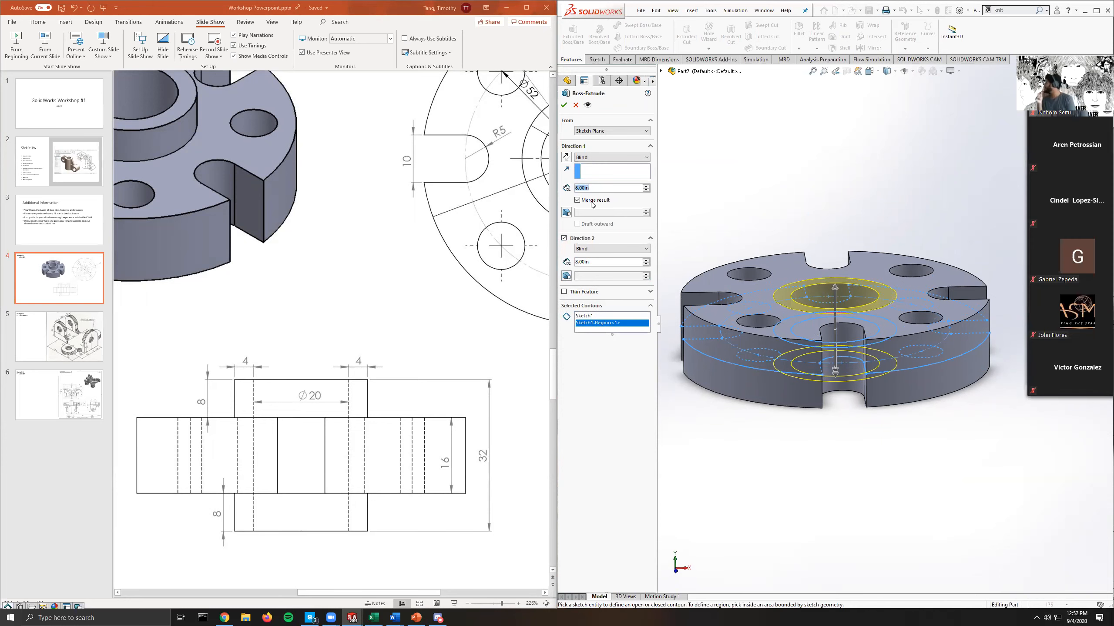
{"action": "type", "text": "16"}
{"action": "left_click", "coordinate": [606, 262]}
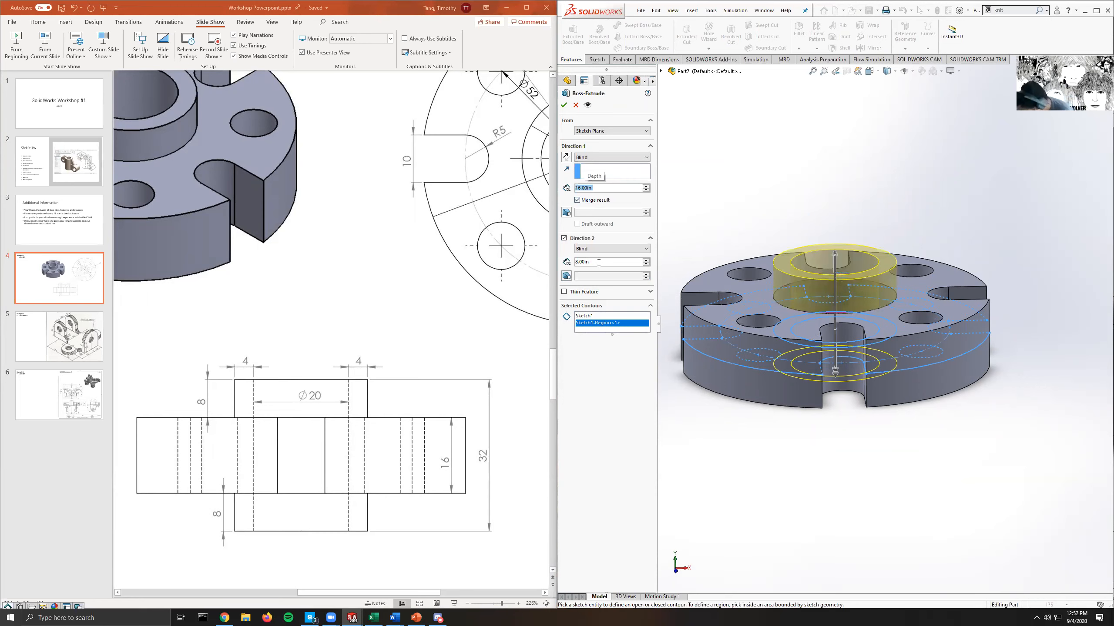
{"action": "type", "text": "16"}
{"action": "middle_click_drag", "start_coordinate": [768, 341], "coordinate": [750, 368]}
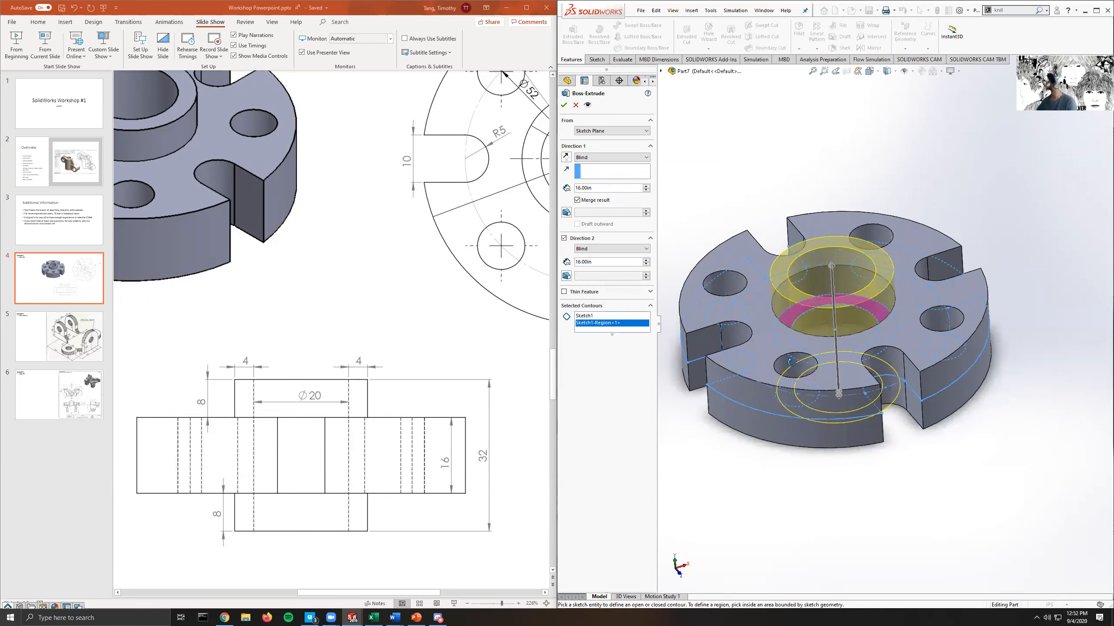
{"action": "left_click", "coordinate": [564, 105]}
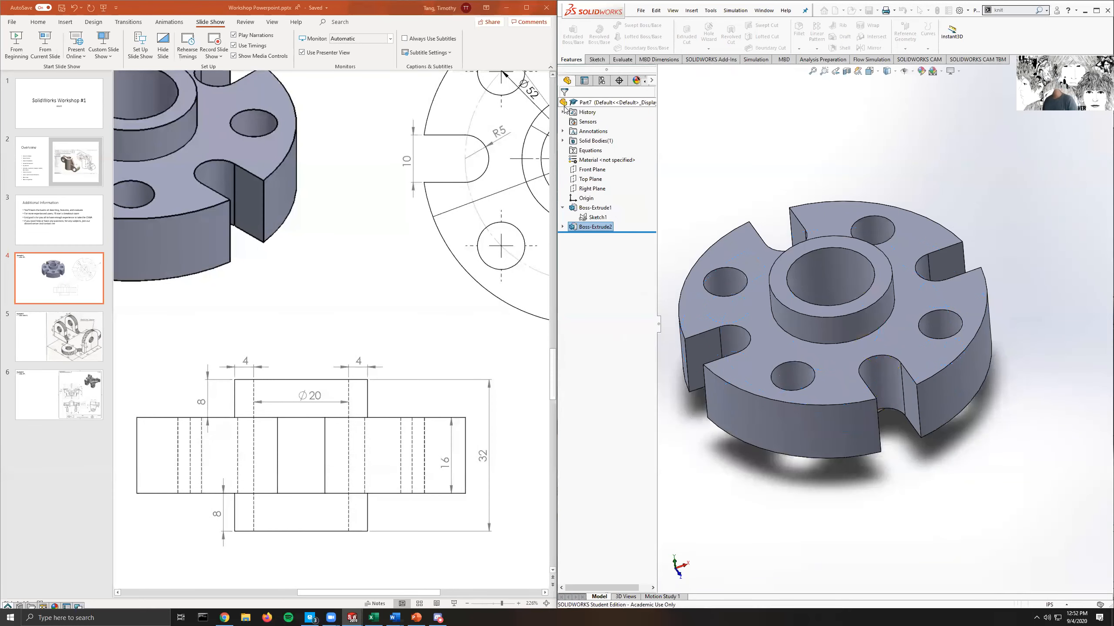
Display the finished flange in the isometric orientation for comparison with the slide.
{"action": "key", "text": "space"}
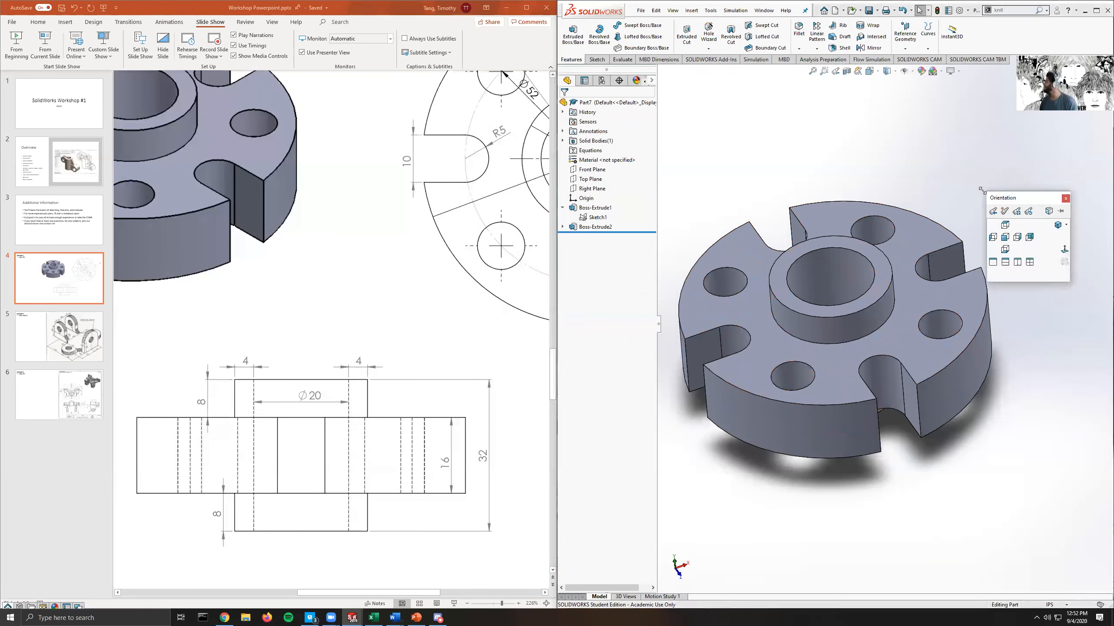
{"action": "key", "text": "space"}
{"action": "key", "text": "space"}
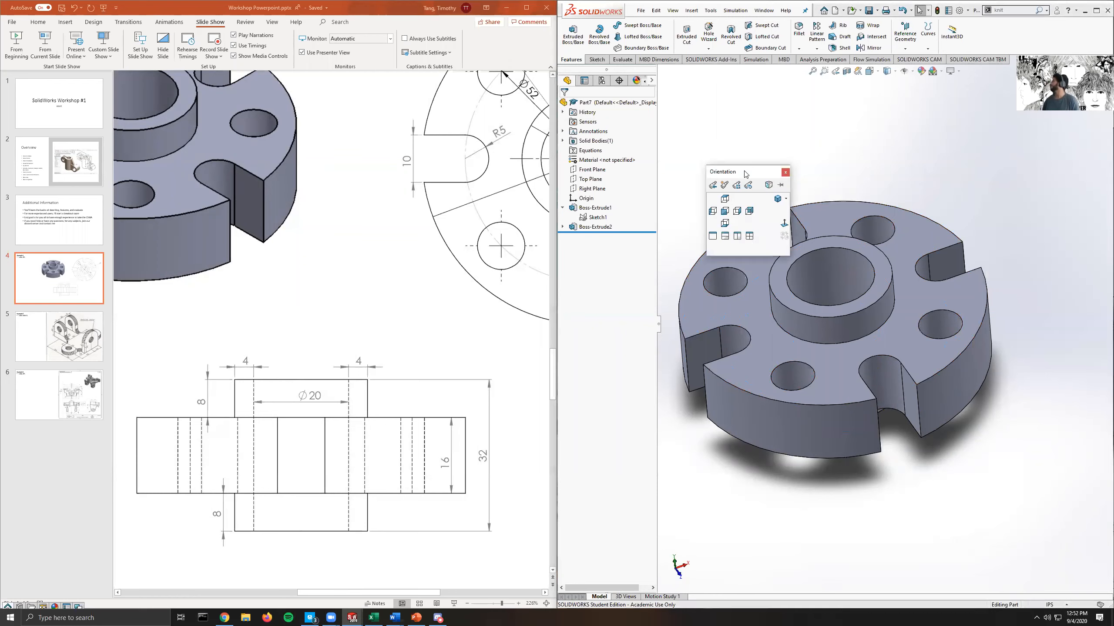
{"action": "left_click", "coordinate": [774, 200]}
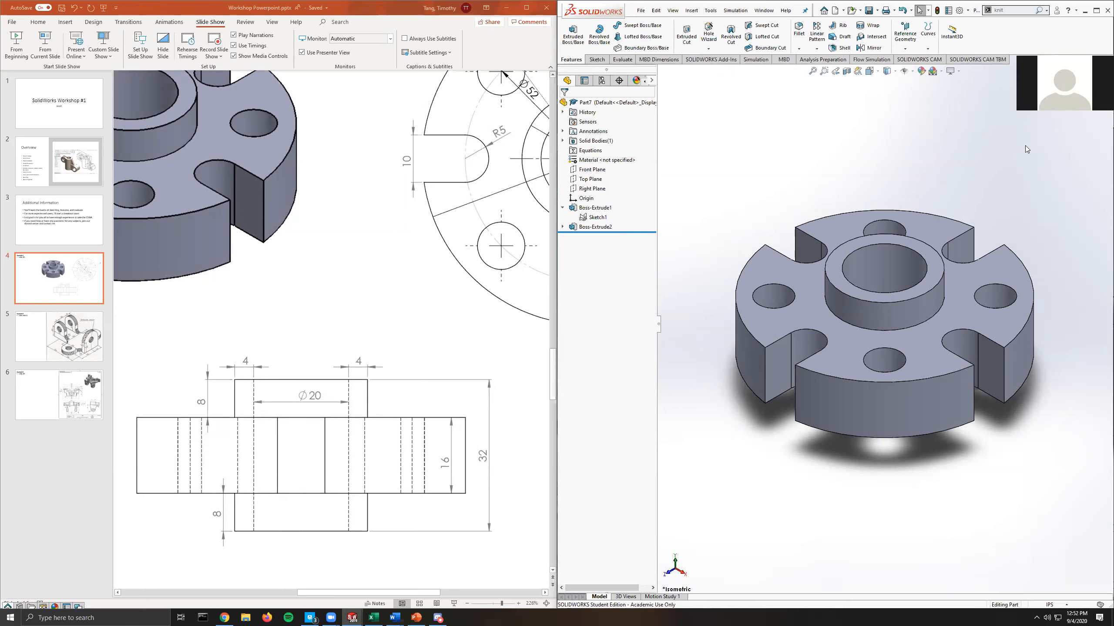
{"action": "scroll", "coordinate": [907, 143], "scroll_direction": "up", "scroll_amount": 1}
{"action": "scroll", "coordinate": [958, 289], "scroll_direction": "up", "scroll_amount": 2}
{"action": "scroll", "coordinate": [807, 355], "scroll_direction": "down", "scroll_amount": 4}
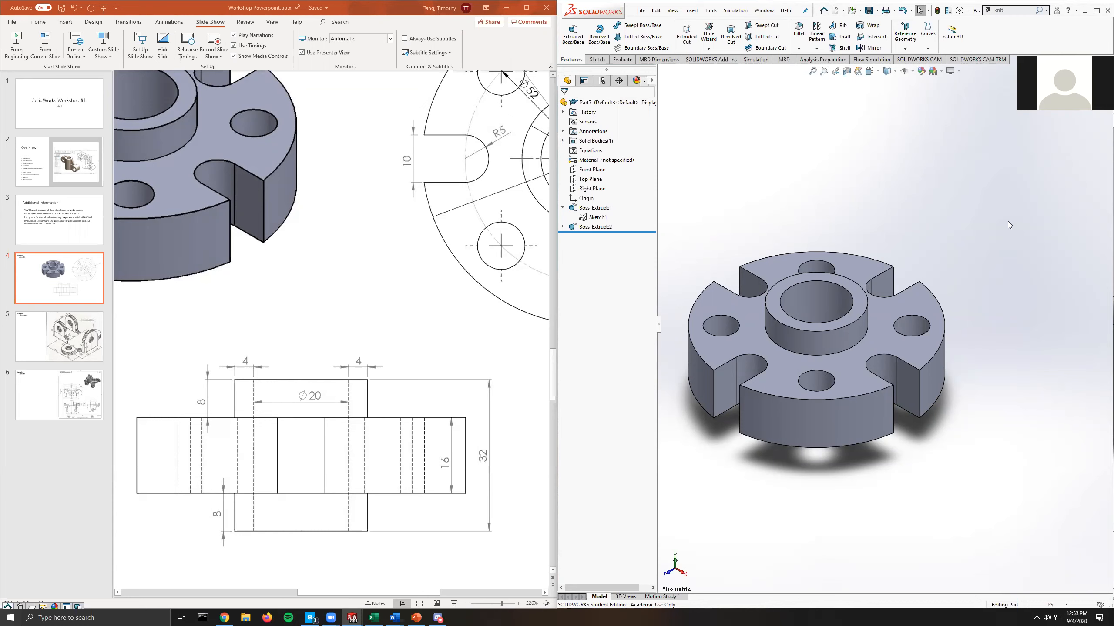
{"action": "left_click", "coordinate": [1071, 51]}
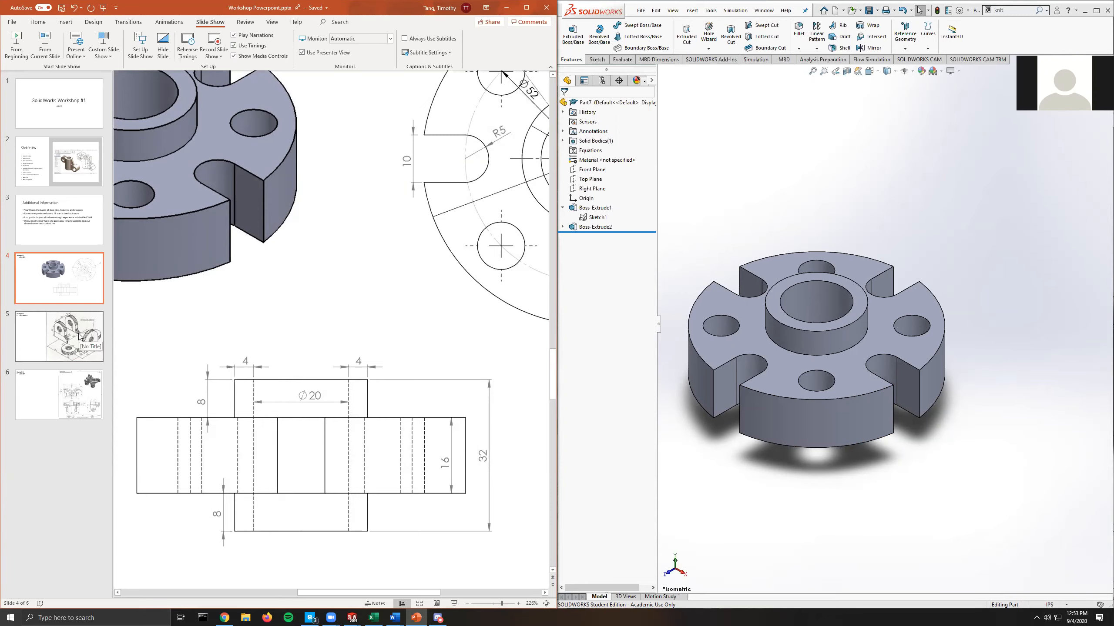
Switch to PowerPoint and open slide 5, zoomed out to examine the dimensioned Example 2 bracket drawing.
{"action": "left_click", "coordinate": [97, 345]}
{"action": "scroll", "coordinate": [390, 326], "scroll_direction": "down", "scroll_amount": 1}
{"action": "left_click_drag", "start_coordinate": [499, 604], "coordinate": [491, 606]}
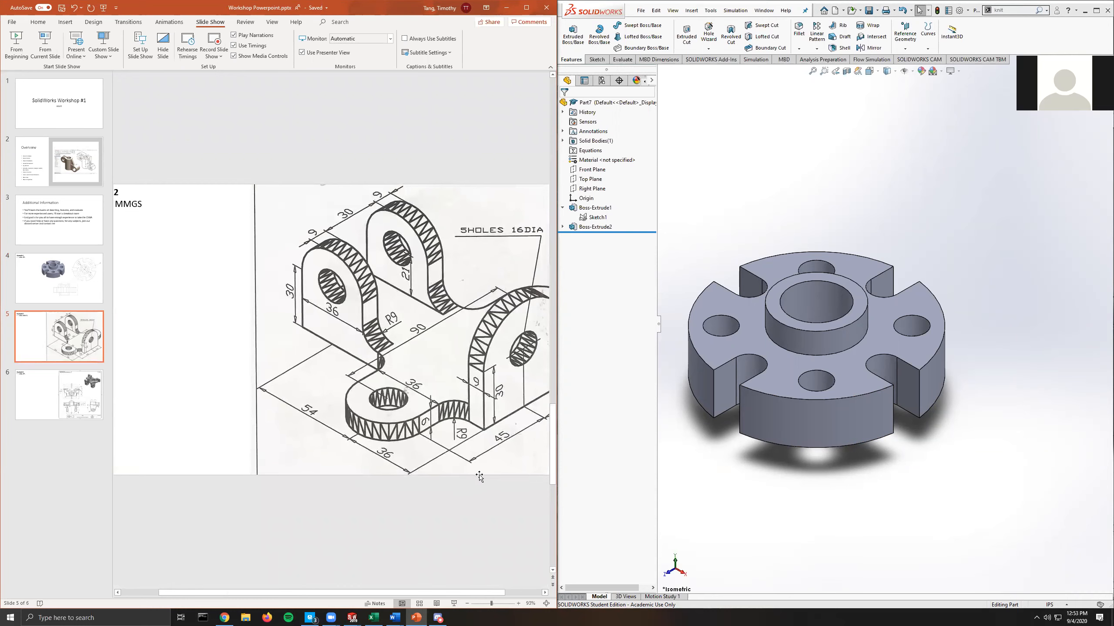
{"action": "scroll", "coordinate": [452, 487], "scroll_direction": "up", "scroll_amount": 1}
{"action": "scroll", "coordinate": [427, 495], "scroll_direction": "down", "scroll_amount": 1}
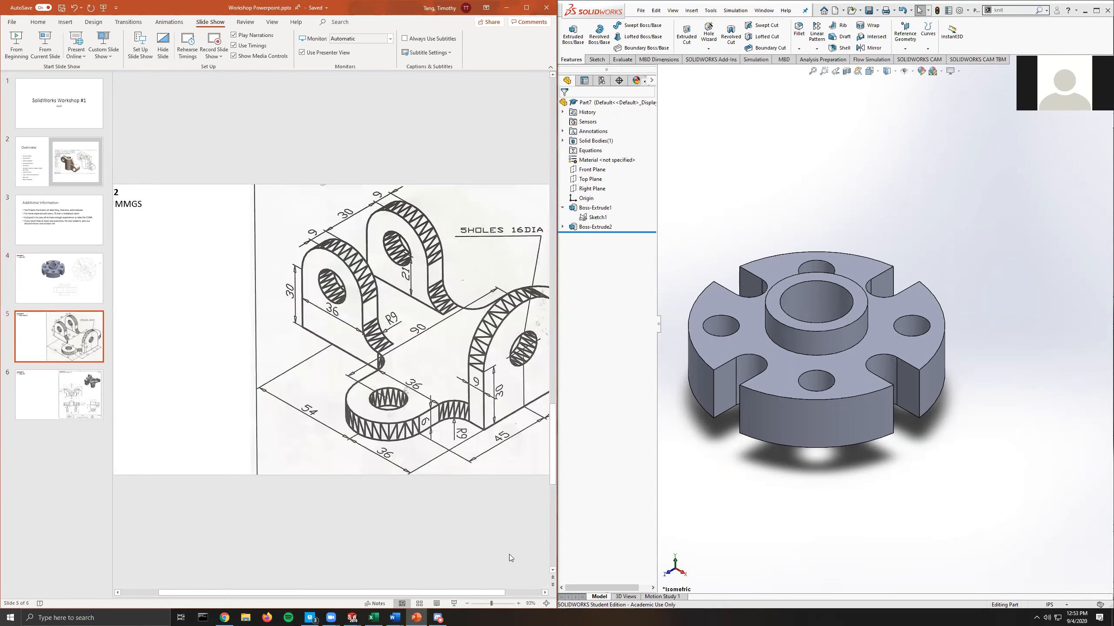
Create a new part and set its document units to MMGS (millimeter, gram, second) as the Example 2 slide specifies.
{"action": "left_click", "coordinate": [641, 10]}
{"action": "left_click", "coordinate": [653, 23]}
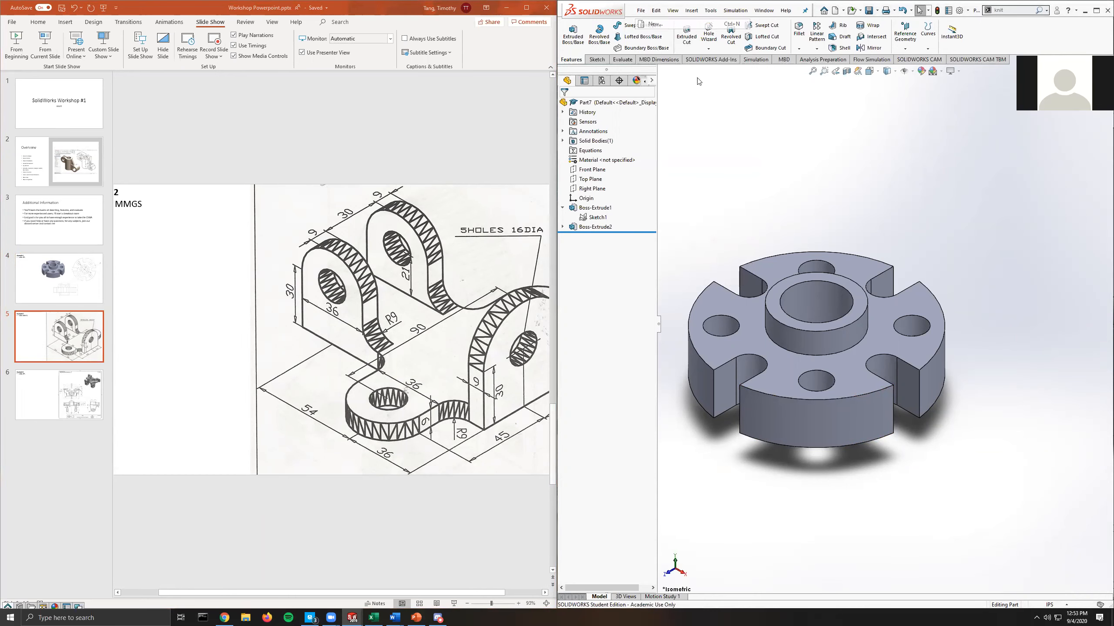
{"action": "left_click", "coordinate": [534, 335]}
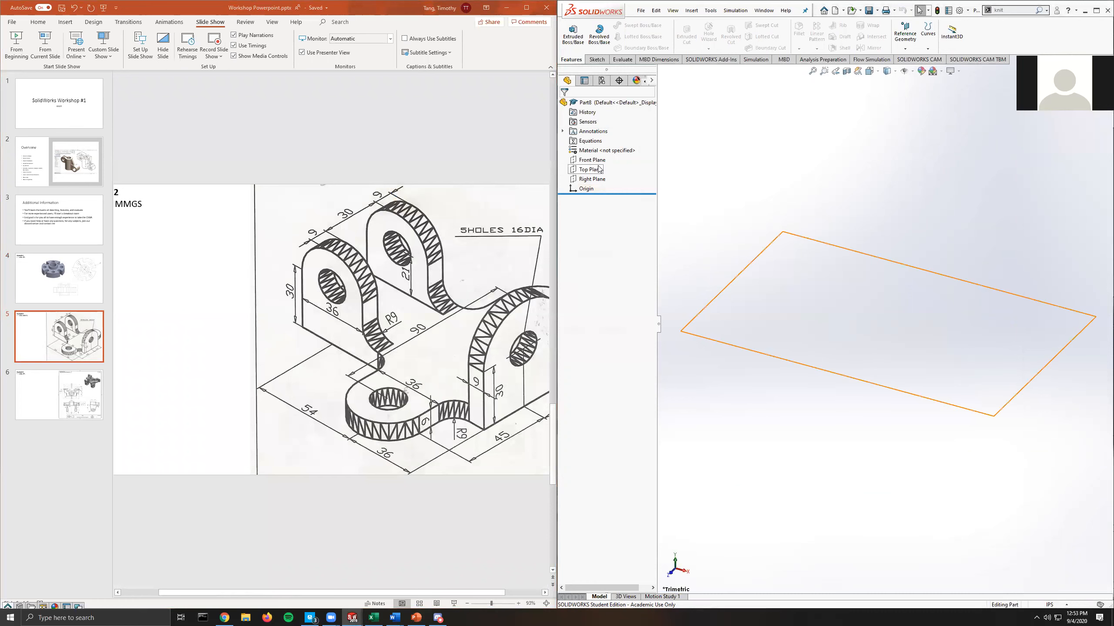
{"action": "left_click_drag", "start_coordinate": [434, 591], "coordinate": [322, 590]}
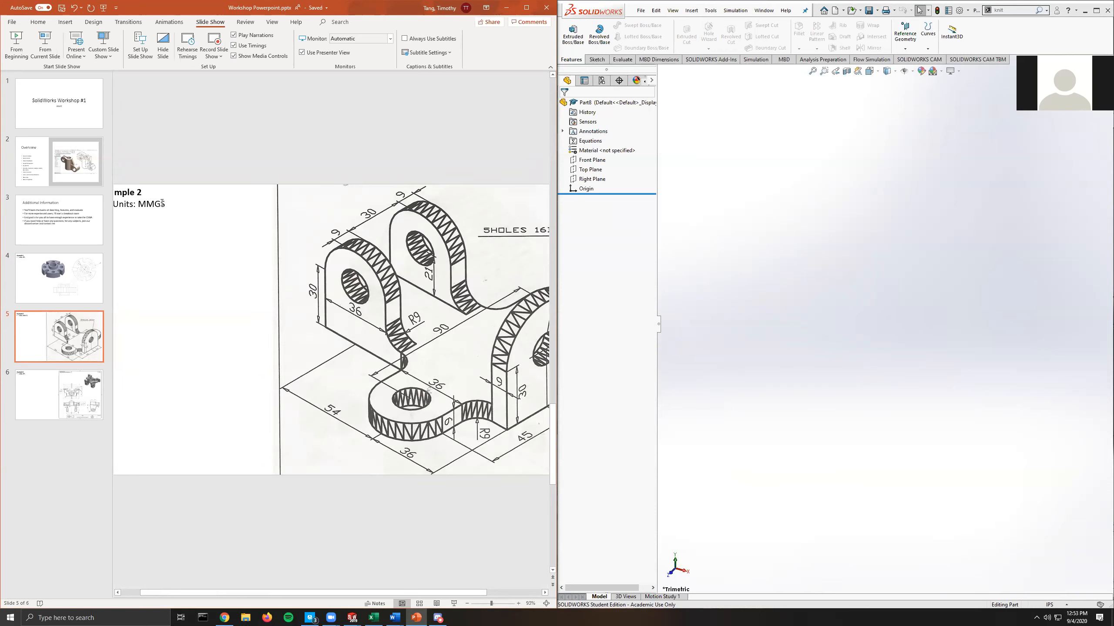
{"action": "left_click", "coordinate": [1058, 607]}
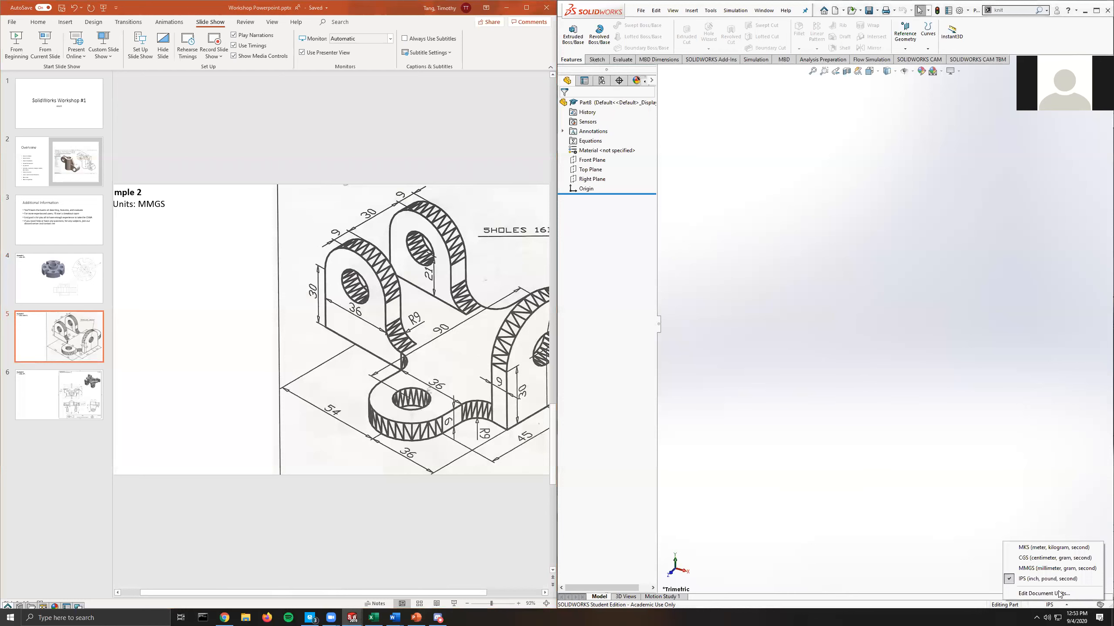
{"action": "left_click", "coordinate": [1056, 570]}
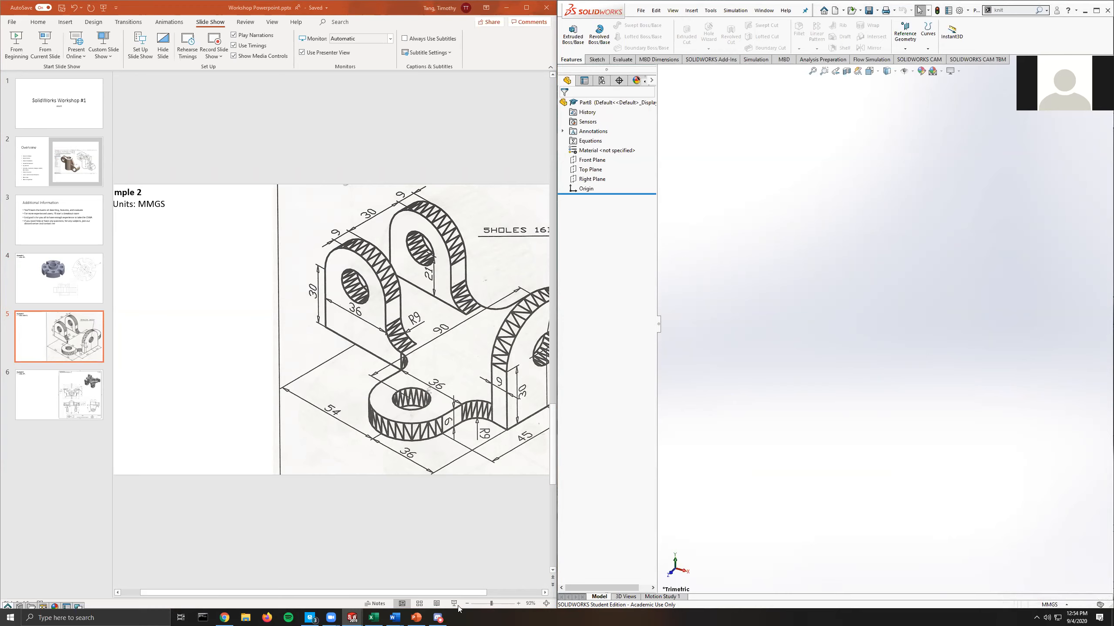
Sketch a corner rectangle about 85 mm wide and 54 mm high on the Right Plane, starting from the origin.
{"action": "left_click_drag", "start_coordinate": [478, 593], "coordinate": [539, 595]}
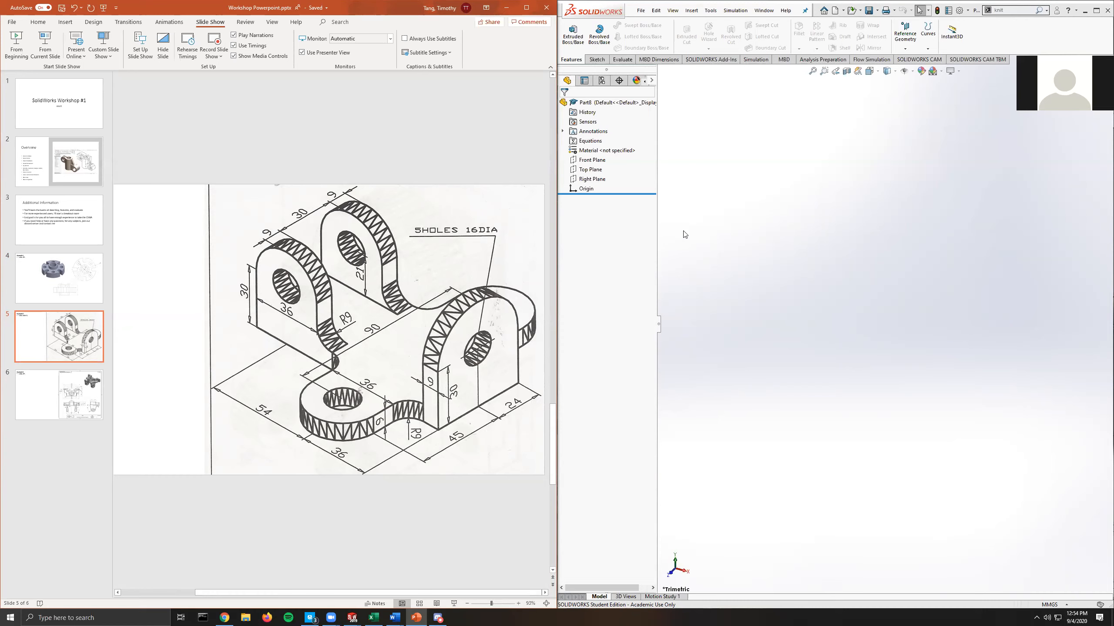
{"action": "left_click", "coordinate": [592, 178]}
{"action": "right_click", "coordinate": [592, 179]}
{"action": "left_click", "coordinate": [641, 170]}
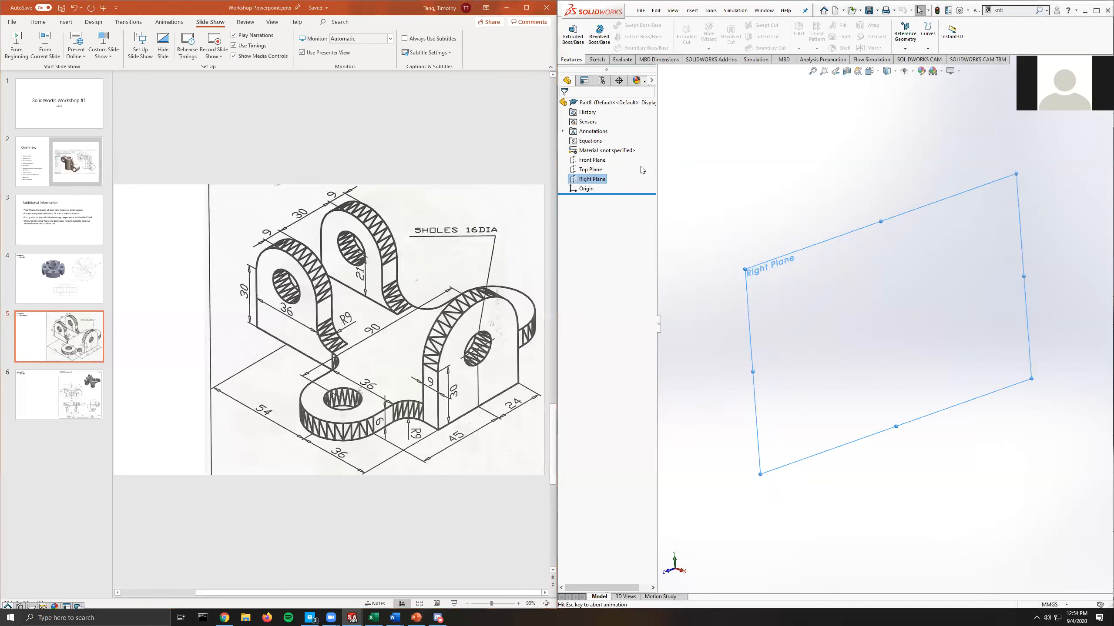
{"action": "left_click", "coordinate": [595, 61]}
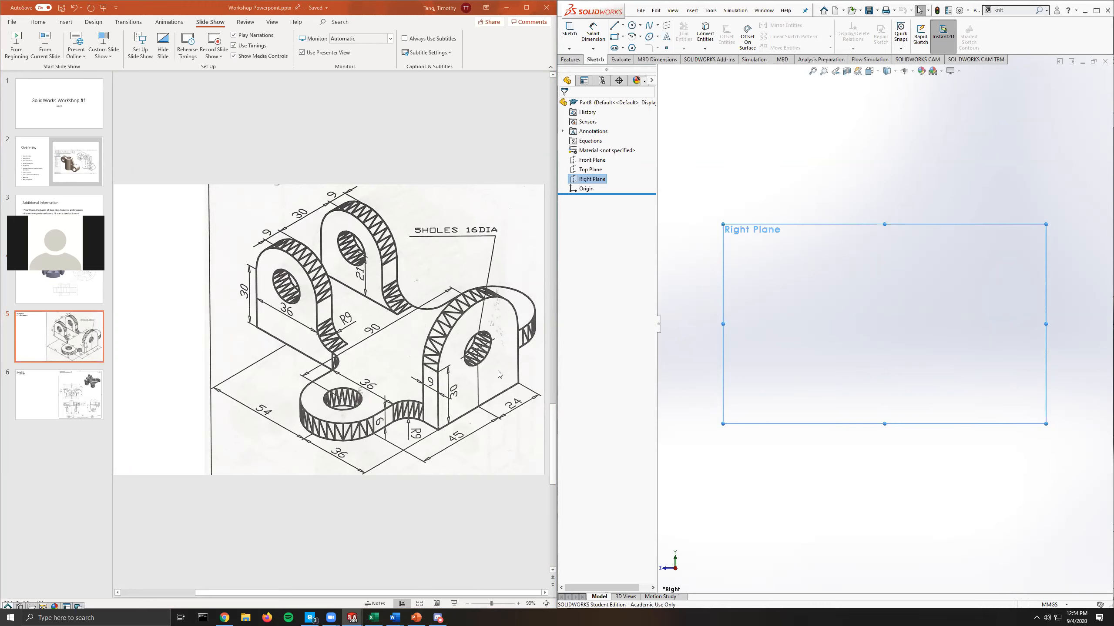
{"action": "left_click", "coordinate": [614, 37]}
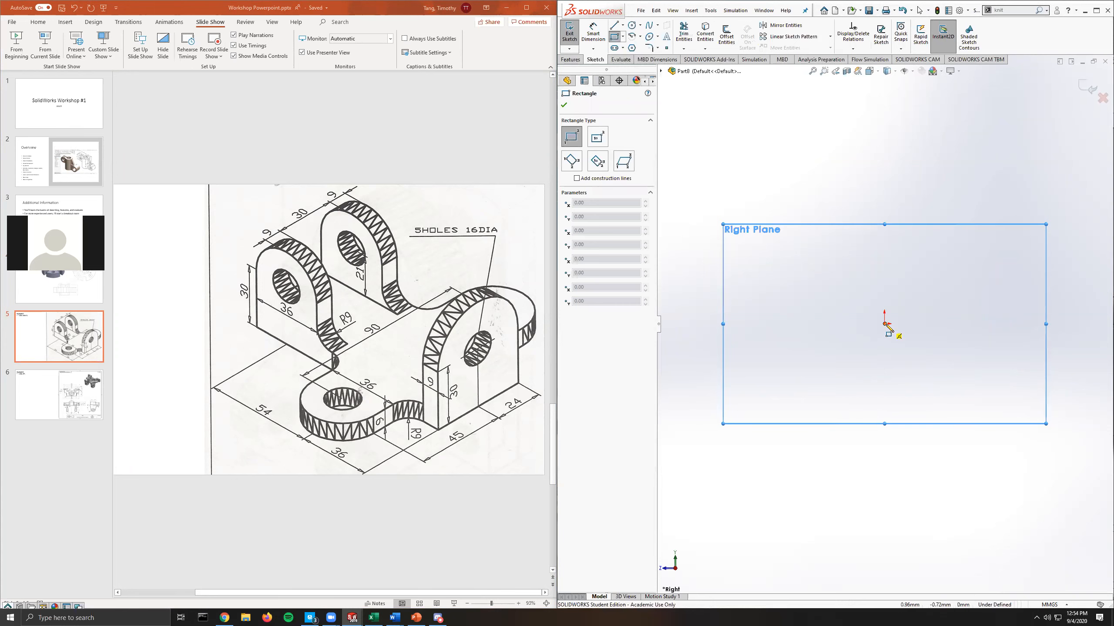
{"action": "left_click", "coordinate": [885, 323]}
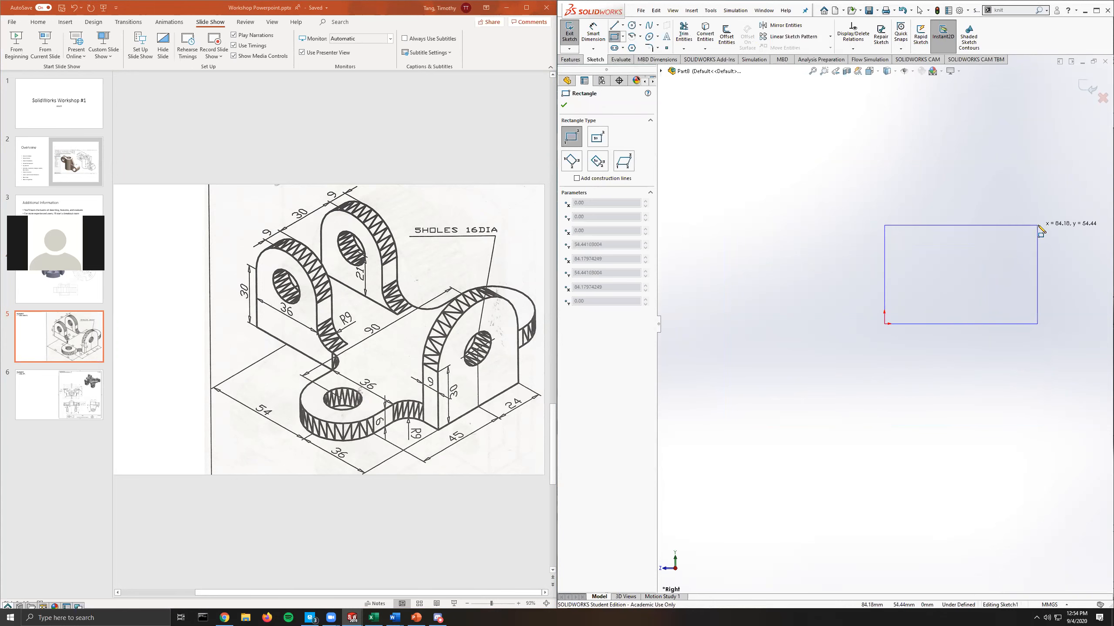
{"action": "left_click", "coordinate": [1039, 225]}
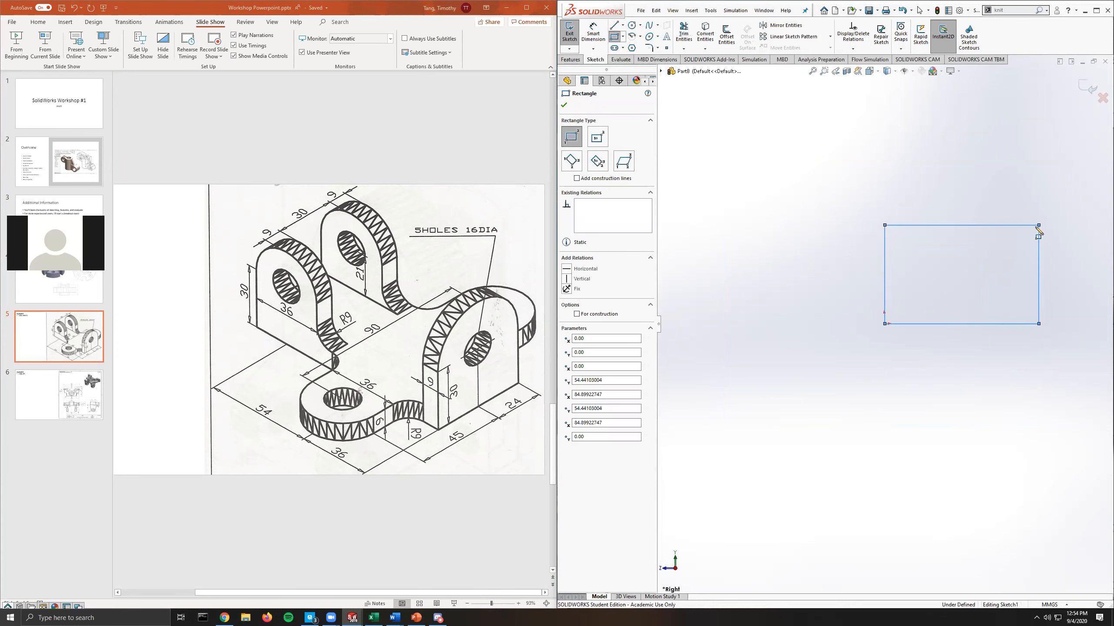
Cap the rectangle with a tangent arc joining its two upper corners.
{"action": "left_click", "coordinate": [641, 38]}
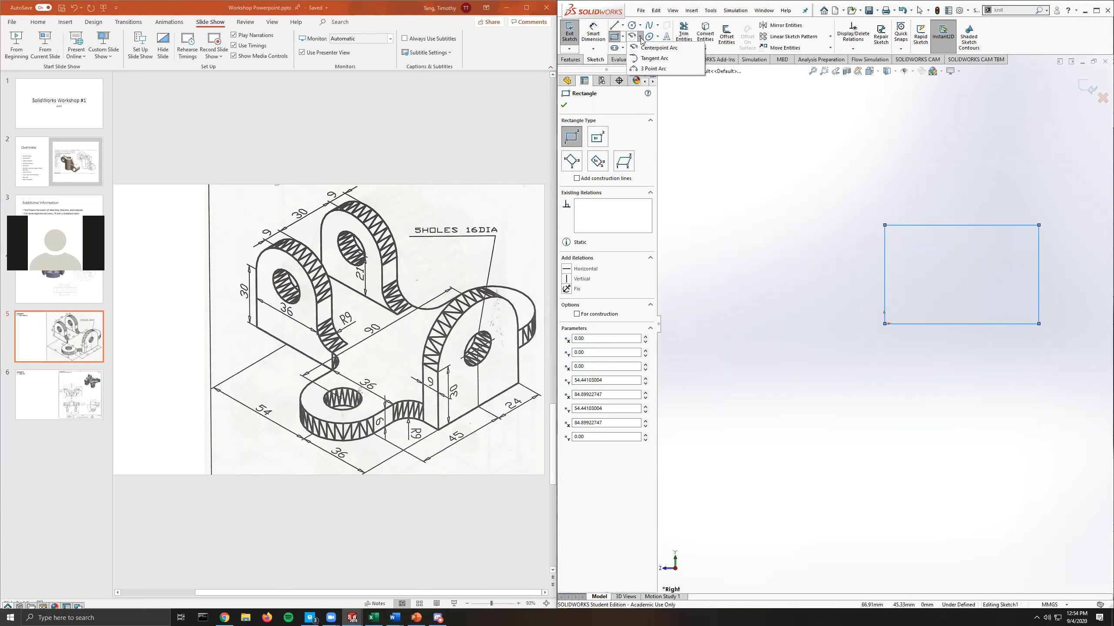
{"action": "left_click", "coordinate": [654, 59]}
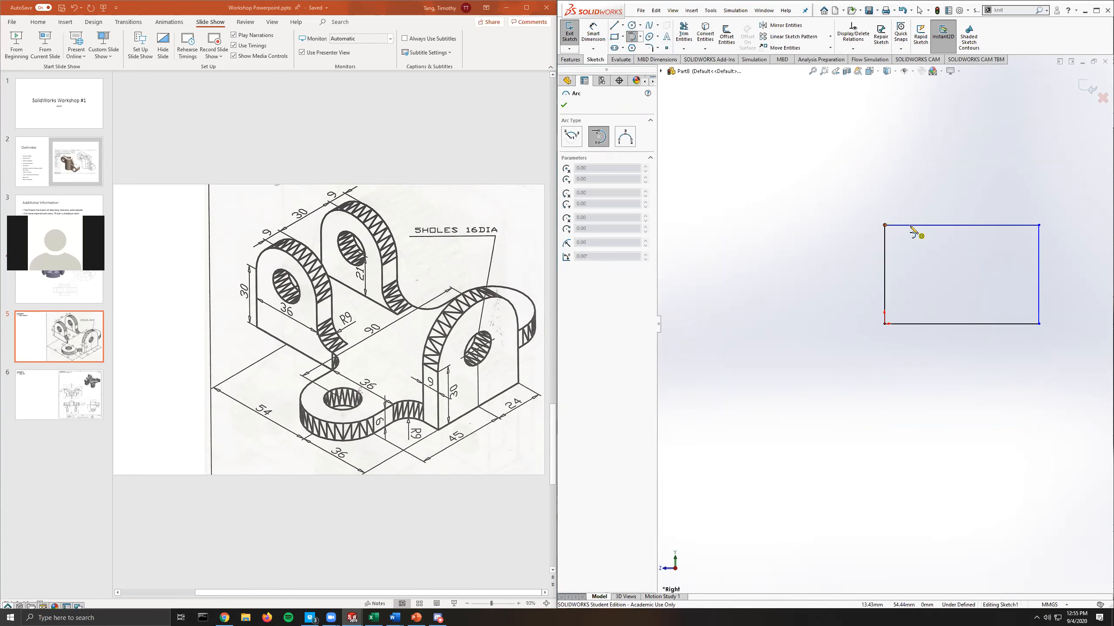
{"action": "left_click", "coordinate": [885, 225]}
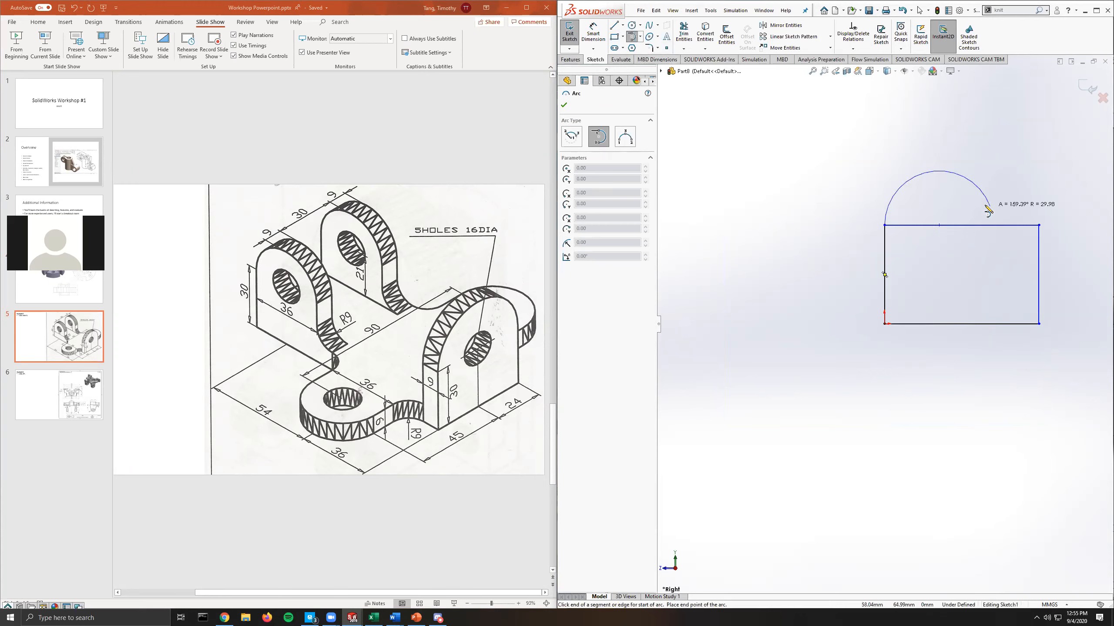
{"action": "left_click", "coordinate": [1039, 225]}
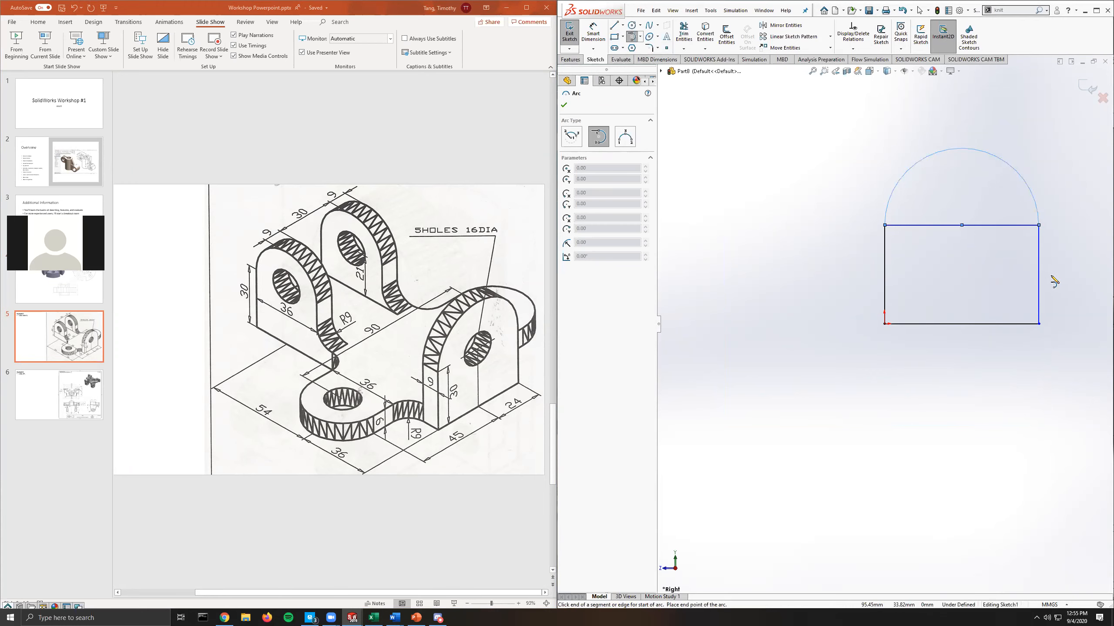
{"action": "left_click", "coordinate": [633, 38]}
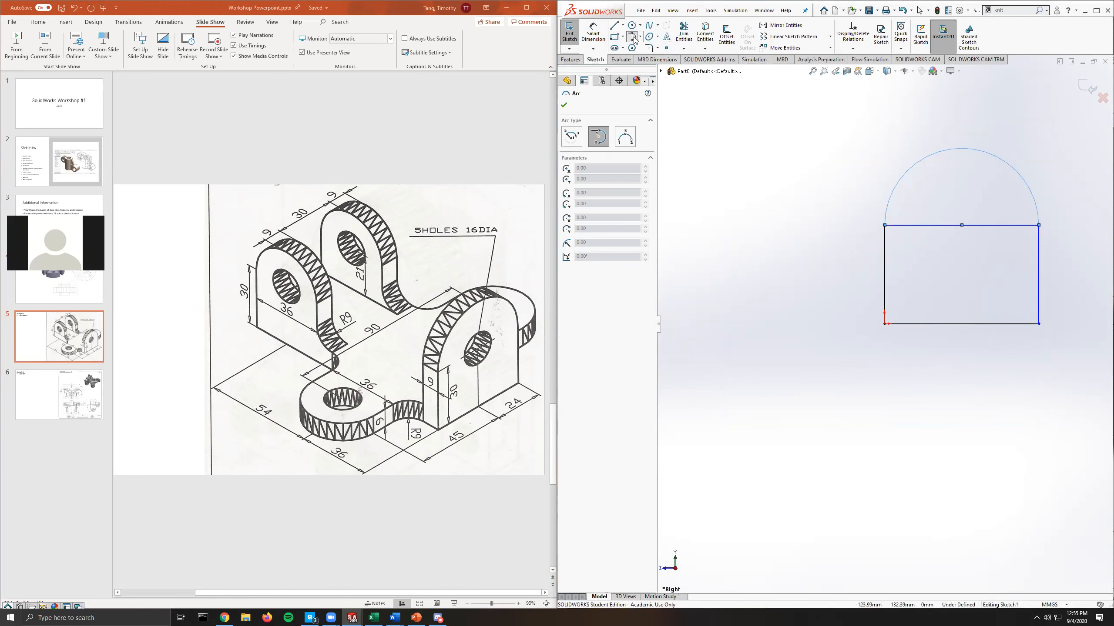
Convert the rectangle's upper horizontal line beneath the arc to construction geometry.
{"action": "left_click", "coordinate": [936, 225]}
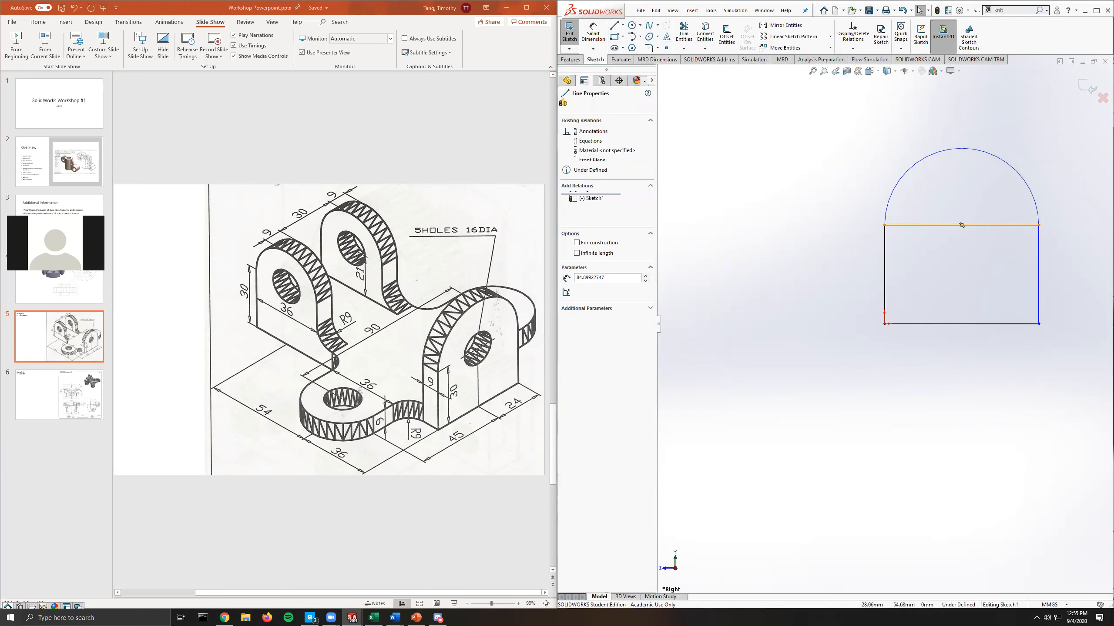
{"action": "right_click", "coordinate": [926, 226]}
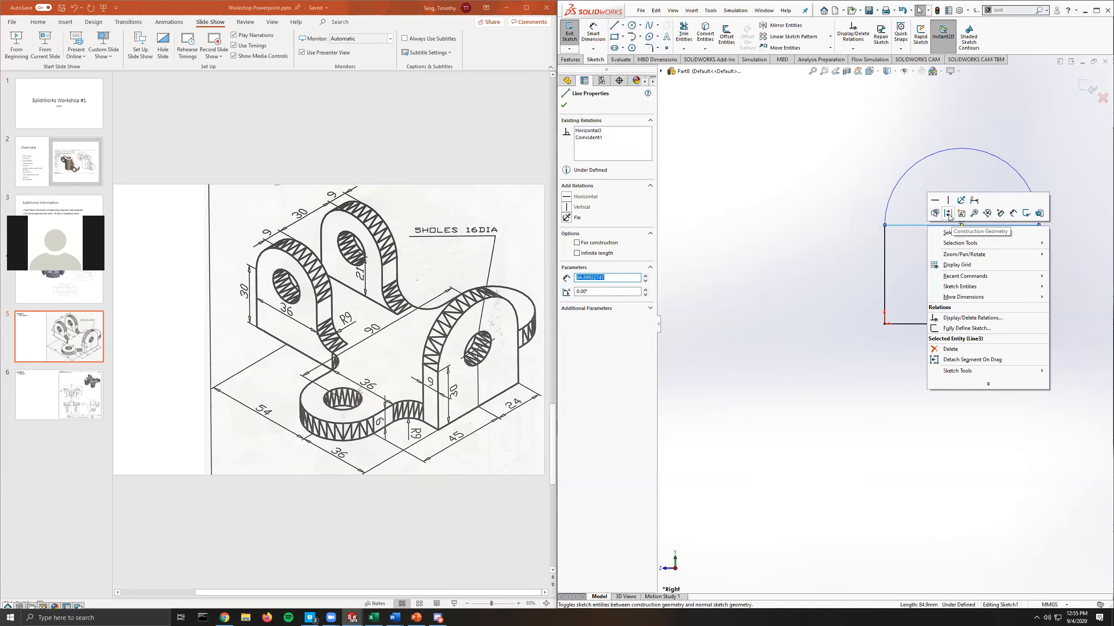
{"action": "left_click", "coordinate": [948, 214]}
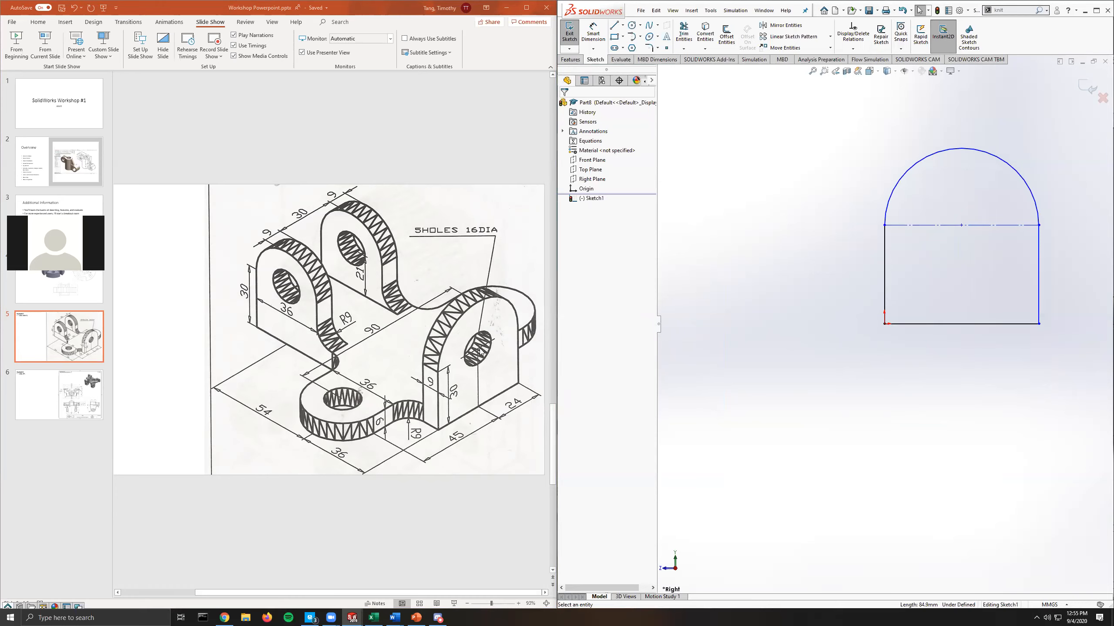
{"action": "left_click", "coordinate": [934, 154]}
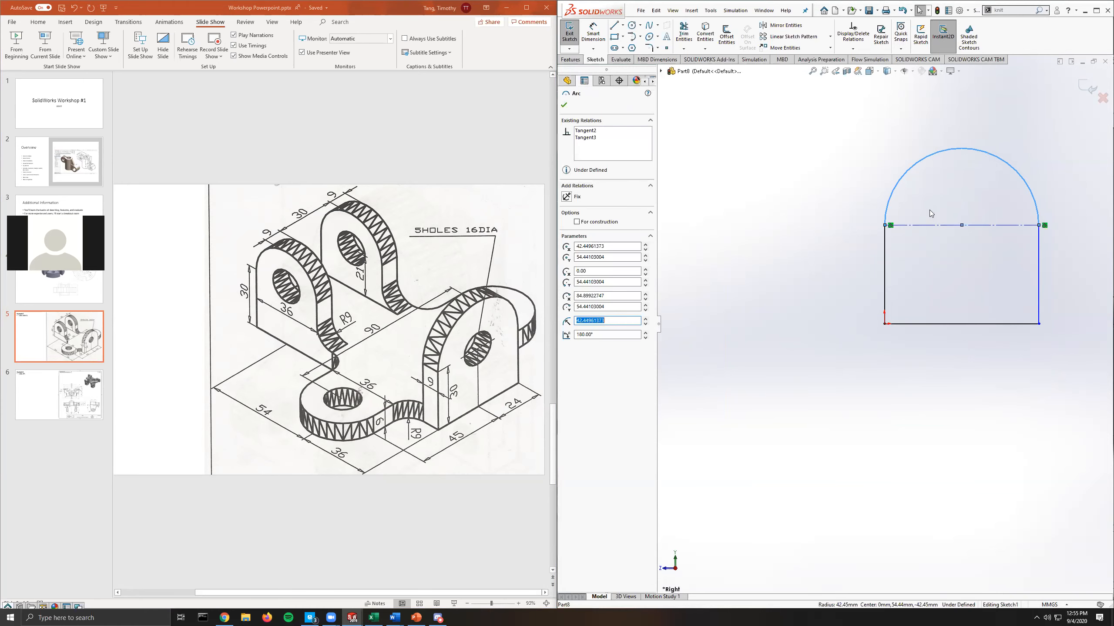
{"action": "left_click", "coordinate": [963, 235]}
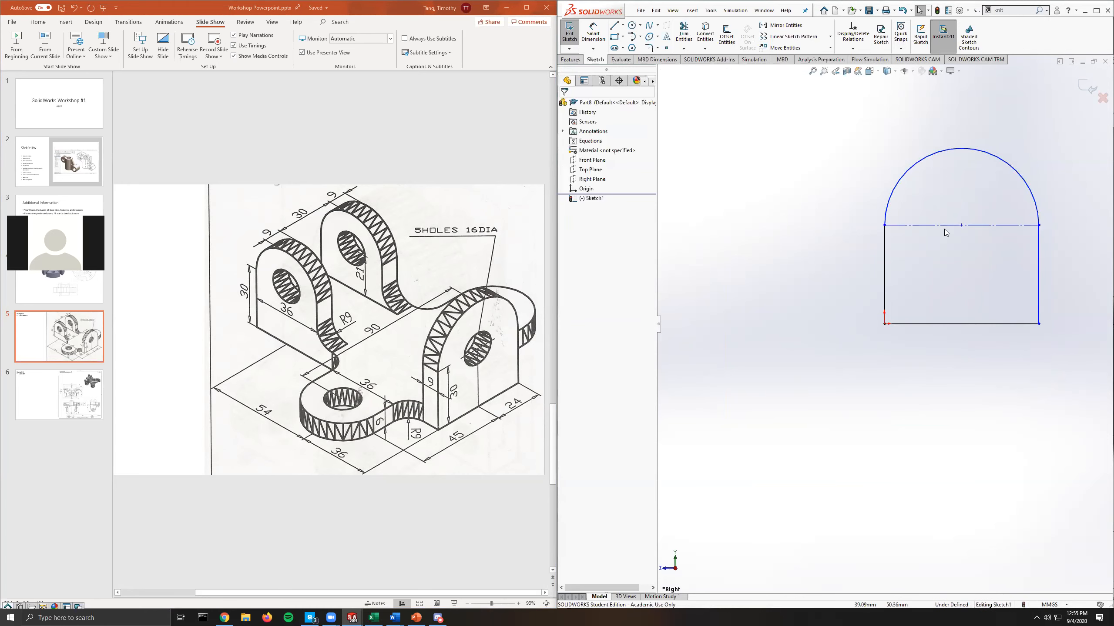
Draw a circle with a radius of about 16.7 mm centred on the arc's centre point.
{"action": "left_click", "coordinate": [631, 30]}
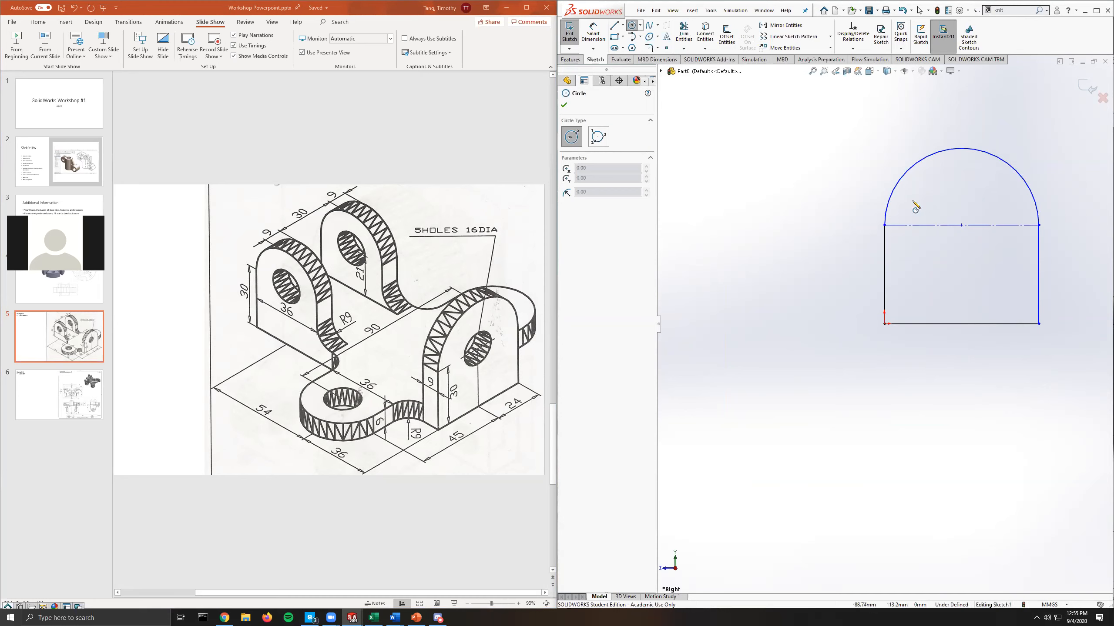
{"action": "left_click", "coordinate": [961, 225]}
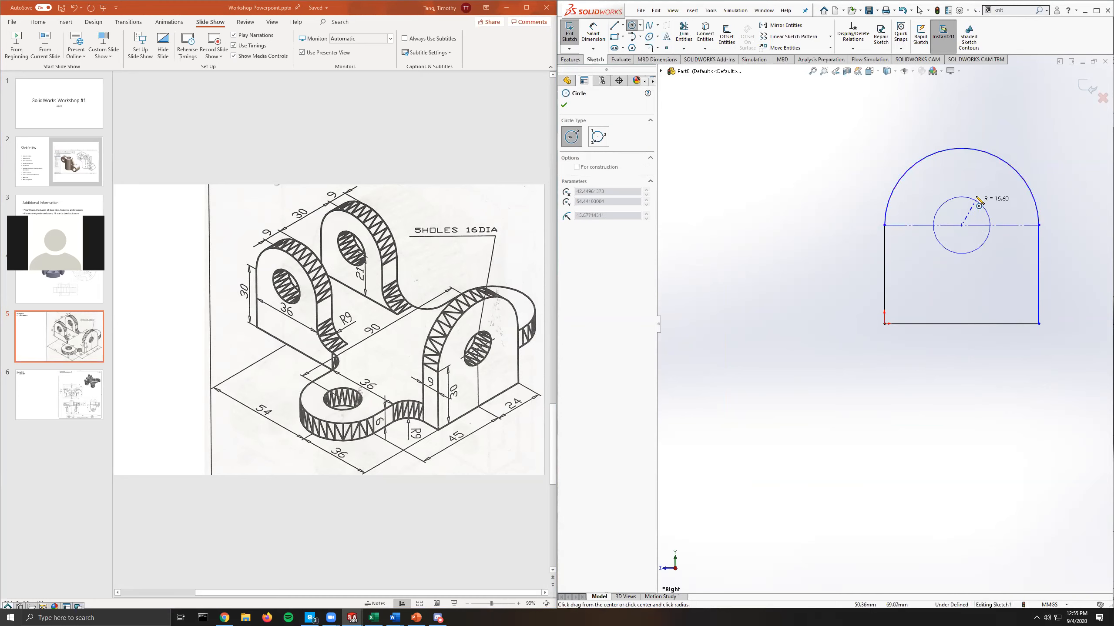
{"action": "left_click", "coordinate": [990, 224]}
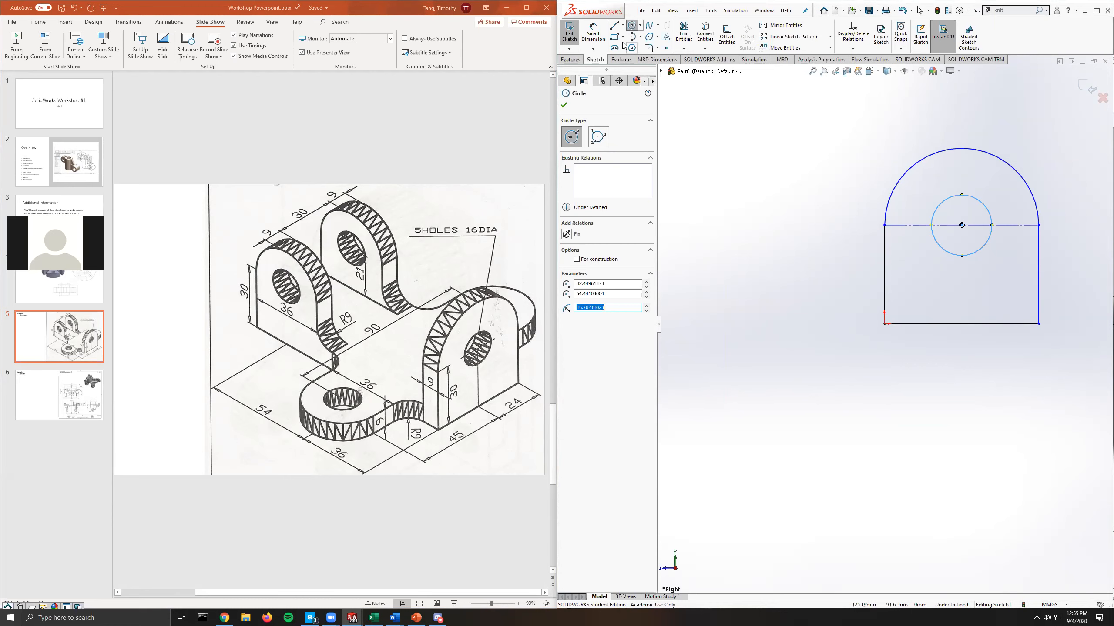
Dimension the vertical side of the profile at 30 mm.
{"action": "left_click", "coordinate": [593, 33]}
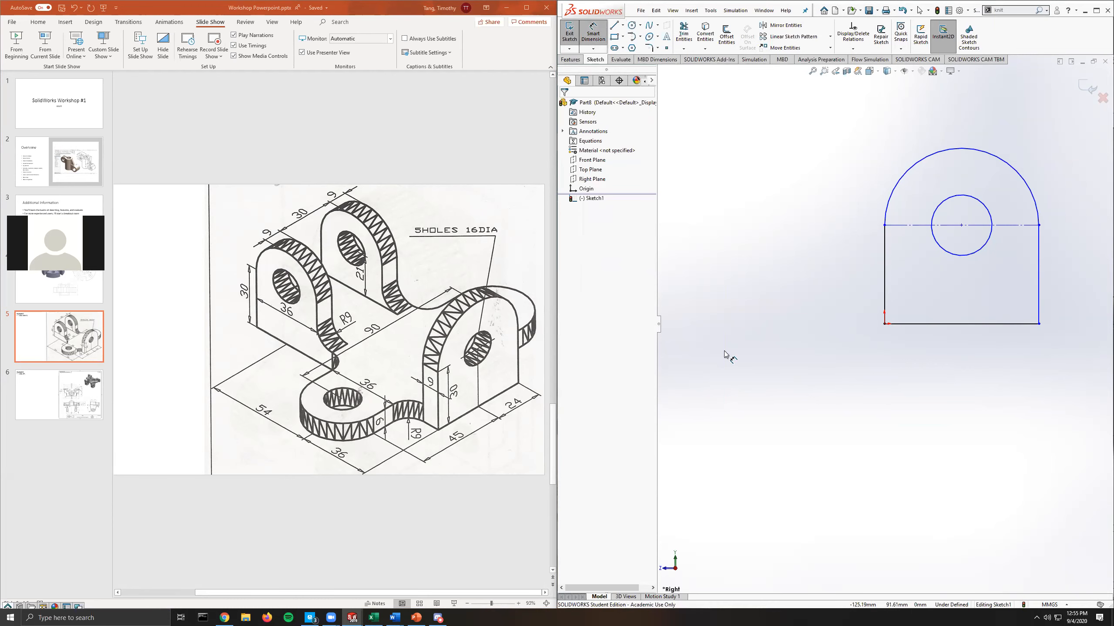
{"action": "left_click", "coordinate": [885, 287]}
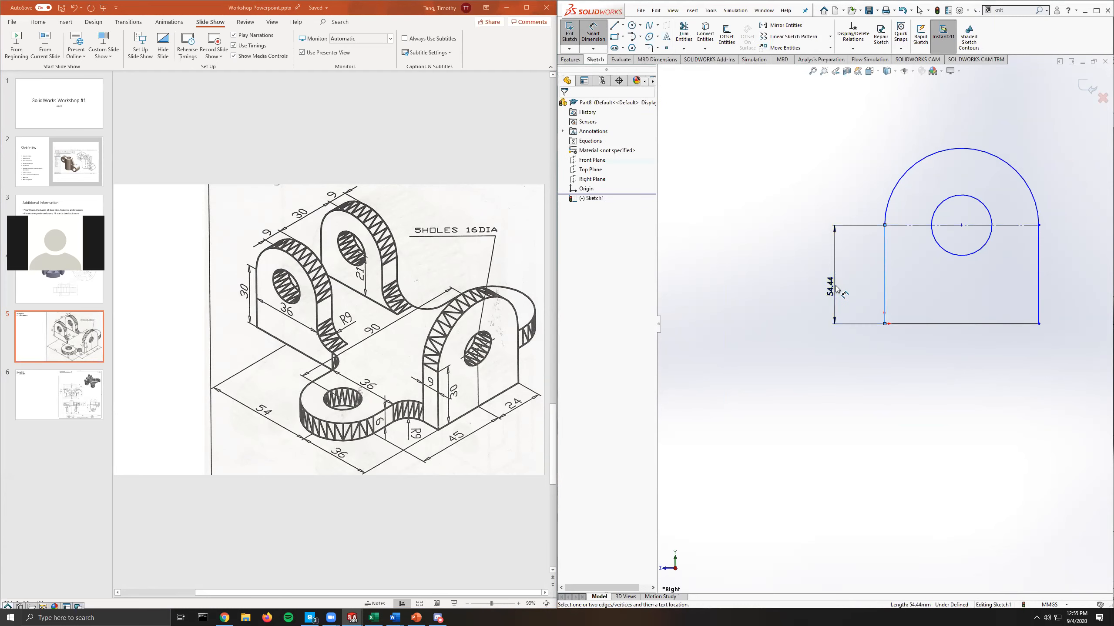
{"action": "left_click", "coordinate": [835, 287]}
{"action": "type", "text": "30"}
{"action": "key", "text": "Return"}
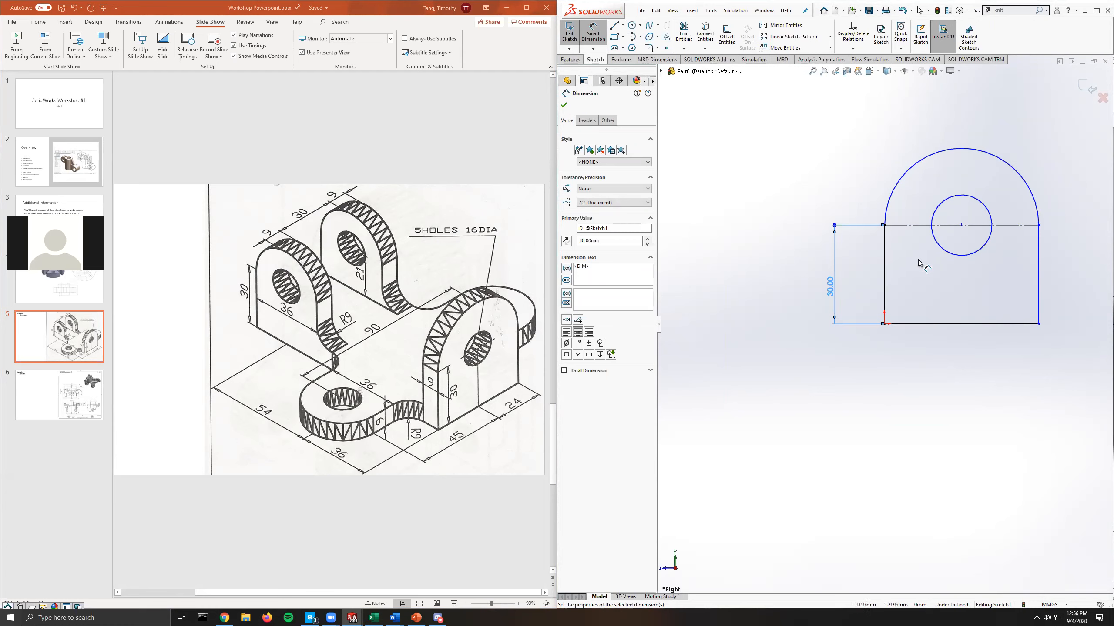
Dimension the hole circle with a diameter of 16 mm.
{"action": "left_click", "coordinate": [972, 199]}
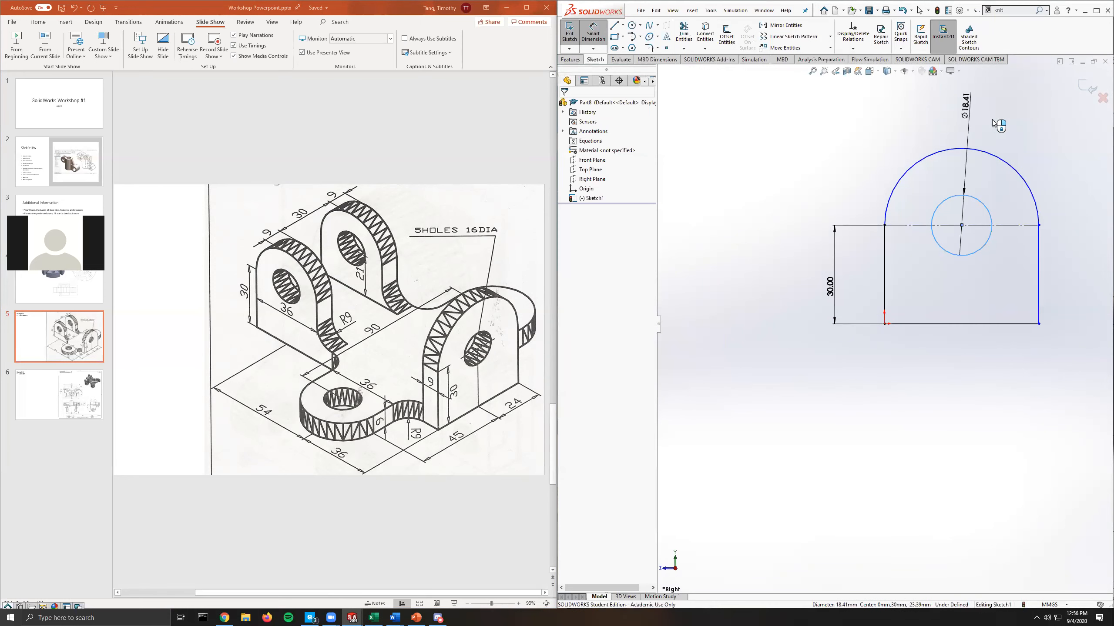
{"action": "left_click", "coordinate": [994, 120]}
{"action": "type", "text": "16"}
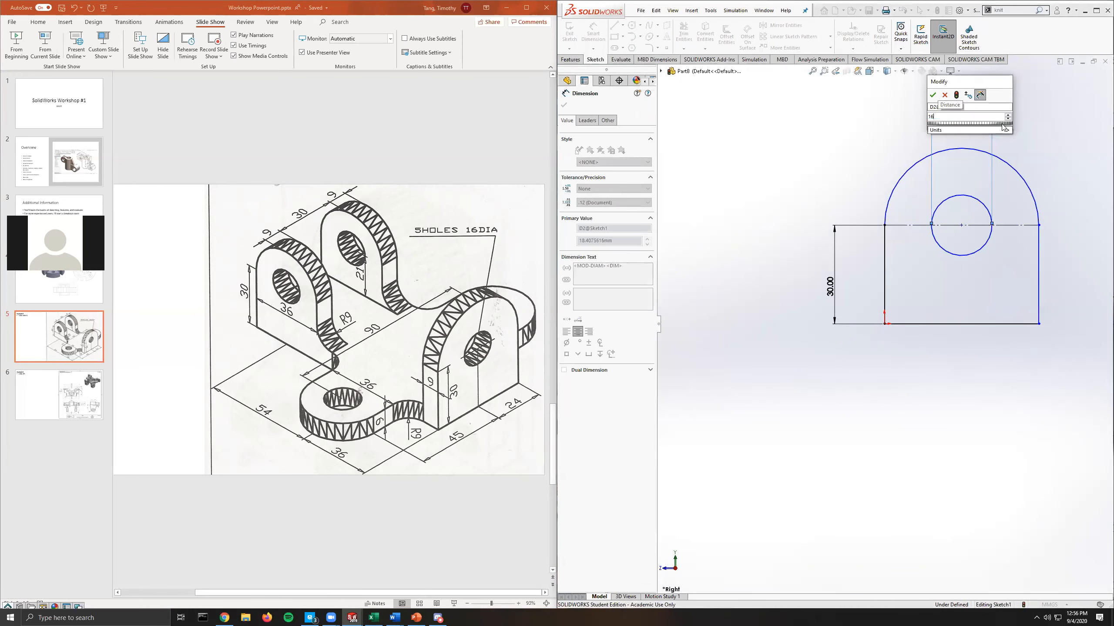
{"action": "key", "text": "Return"}
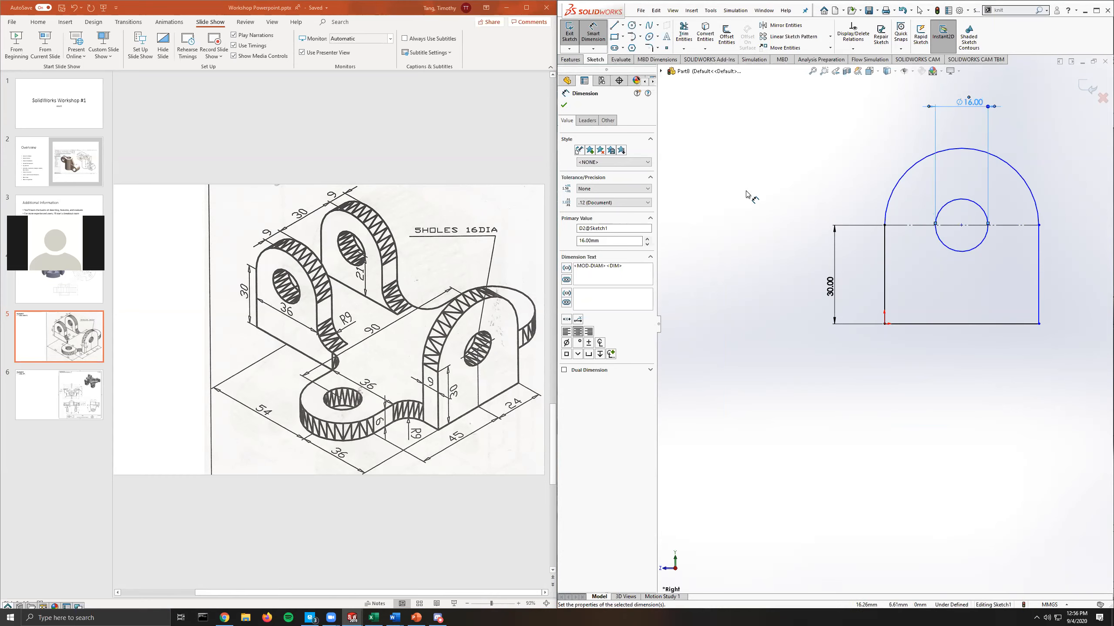
Dimension the profile's base line with the width expression 24*2.
{"action": "left_click", "coordinate": [923, 324]}
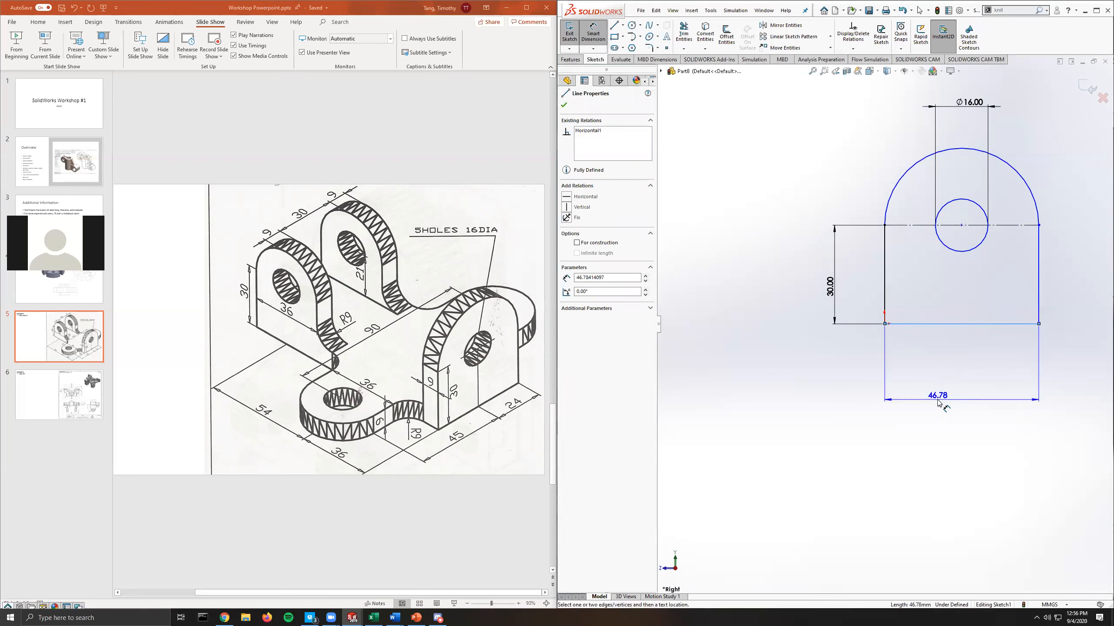
{"action": "left_click", "coordinate": [943, 397]}
{"action": "type", "text": "24*2"}
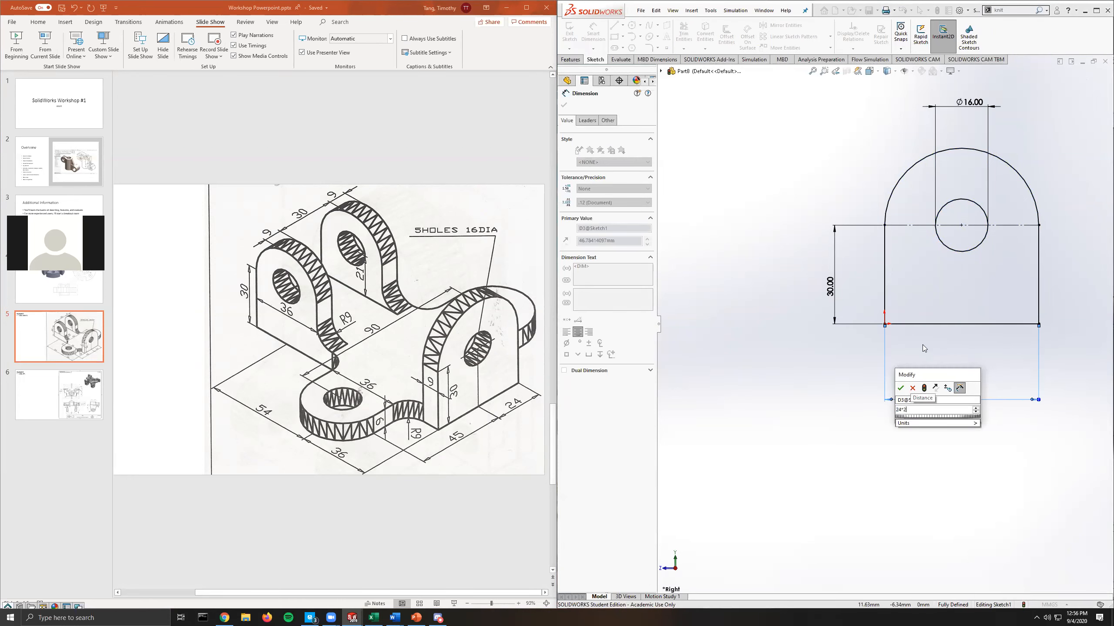
{"action": "key", "text": "Return"}
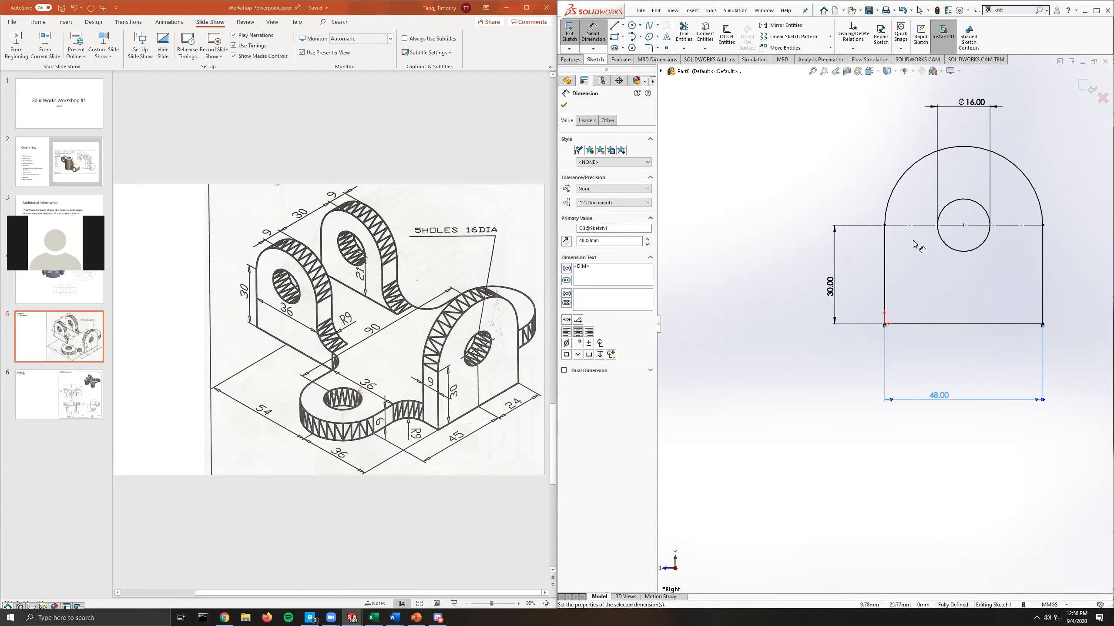
Extrude the lug profile with its hole to a blind depth of 9 mm in the reversed direction.
{"action": "left_click", "coordinate": [567, 61]}
{"action": "left_click", "coordinate": [573, 35]}
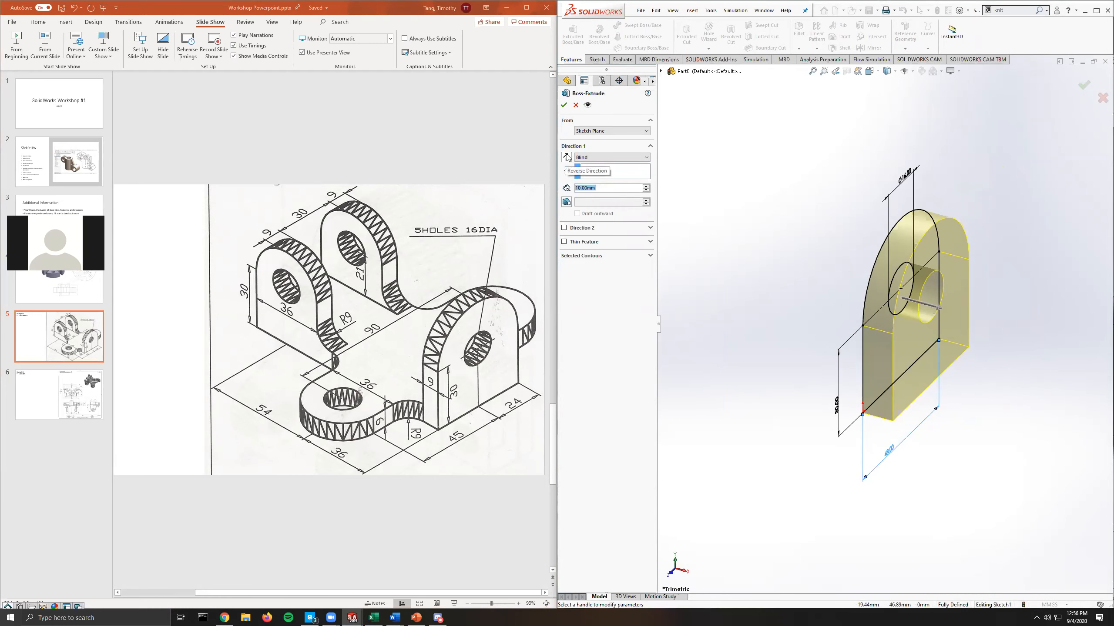
{"action": "left_click", "coordinate": [565, 157]}
{"action": "left_click", "coordinate": [565, 157]}
{"action": "left_click", "coordinate": [566, 157]}
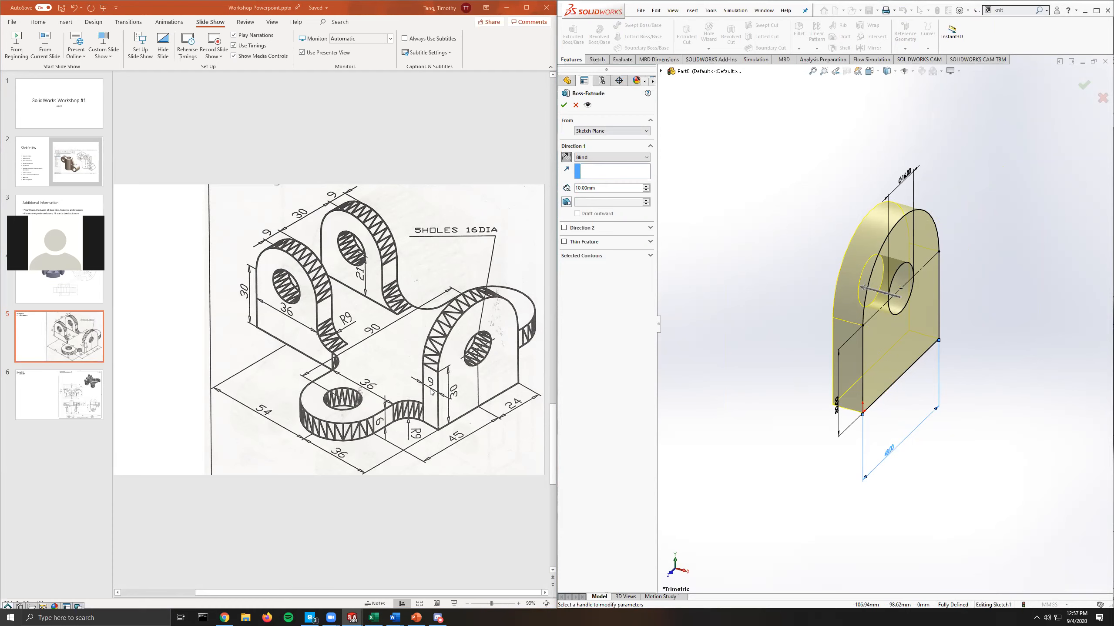
{"action": "left_click", "coordinate": [606, 188]}
{"action": "type", "text": "9"}
{"action": "key", "text": "Return"}
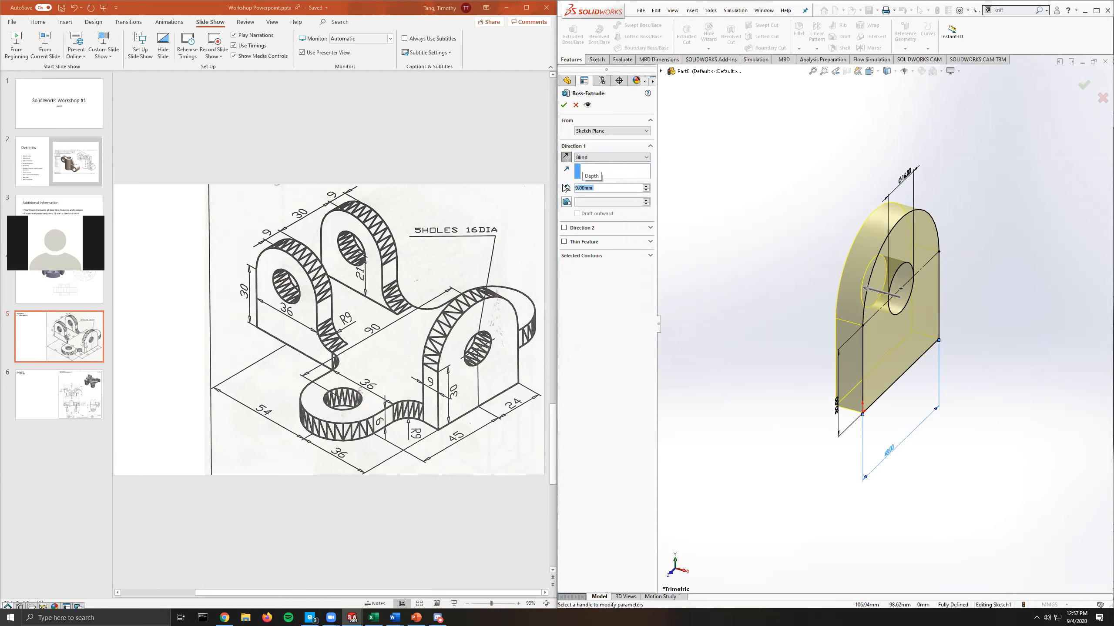
{"action": "left_click", "coordinate": [564, 104]}
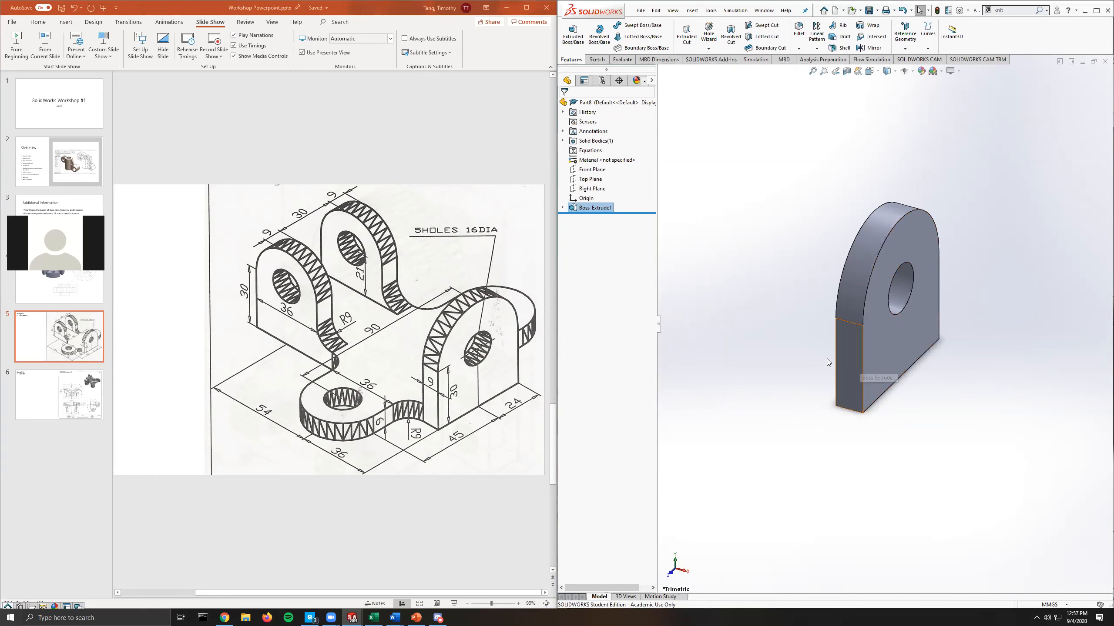
{"action": "middle_click_drag", "start_coordinate": [855, 395], "coordinate": [870, 357]}
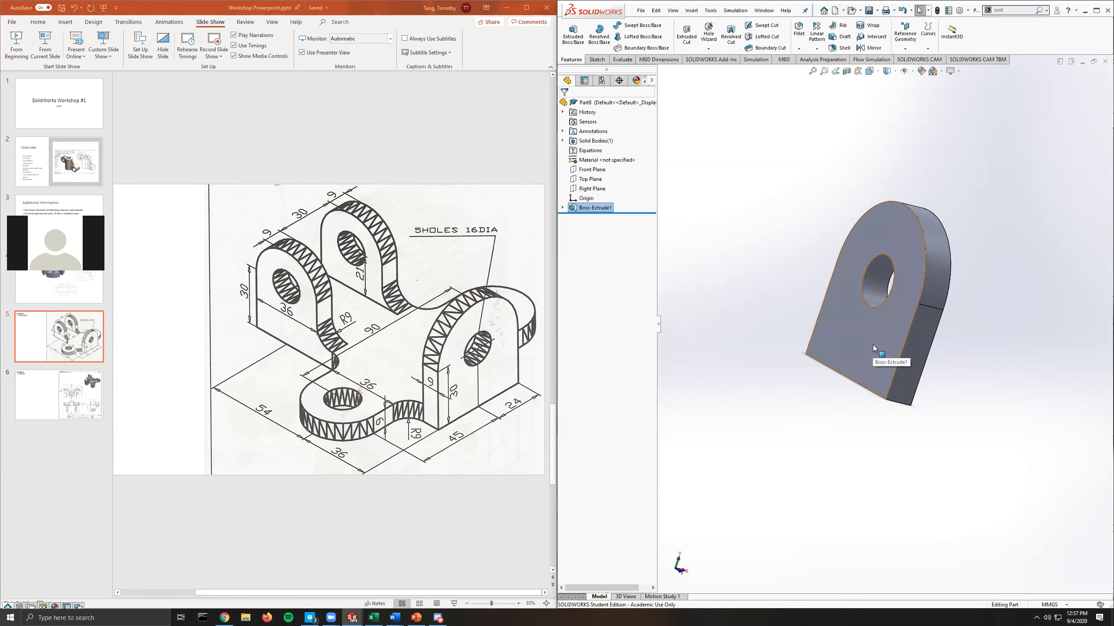
{"action": "left_click", "coordinate": [874, 344]}
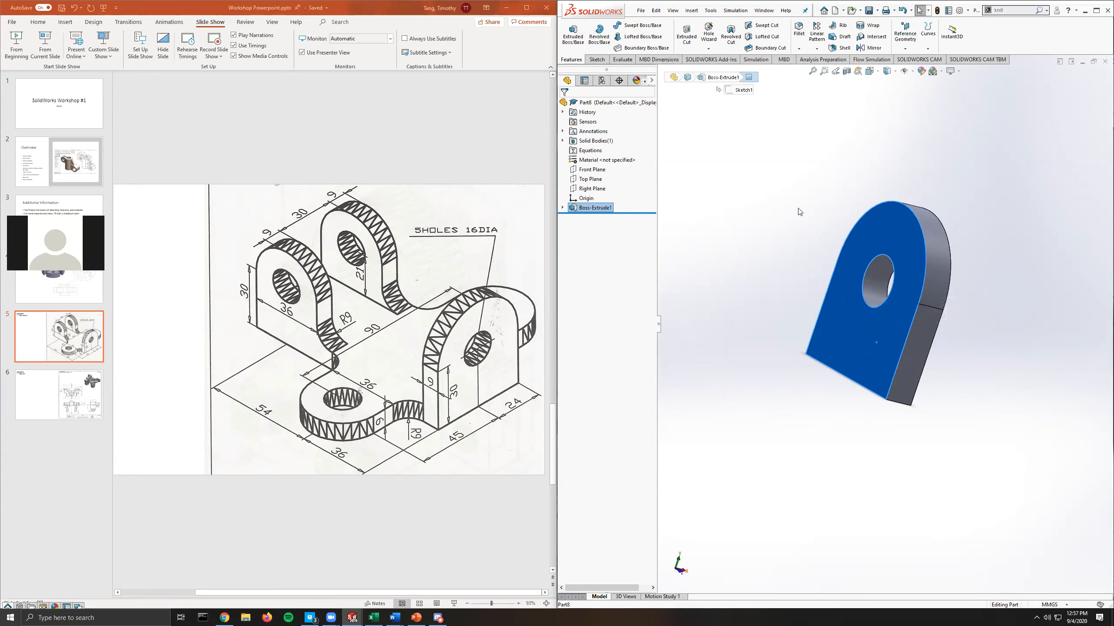
{"action": "left_click", "coordinate": [778, 366]}
{"action": "mouse_move", "coordinate": [778, 366]}
{"action": "middle_mouse_down"}
{"action": "mouse_move", "coordinate": [758, 372]}
{"action": "mouse_move", "coordinate": [911, 364]}
{"action": "middle_mouse_up"}
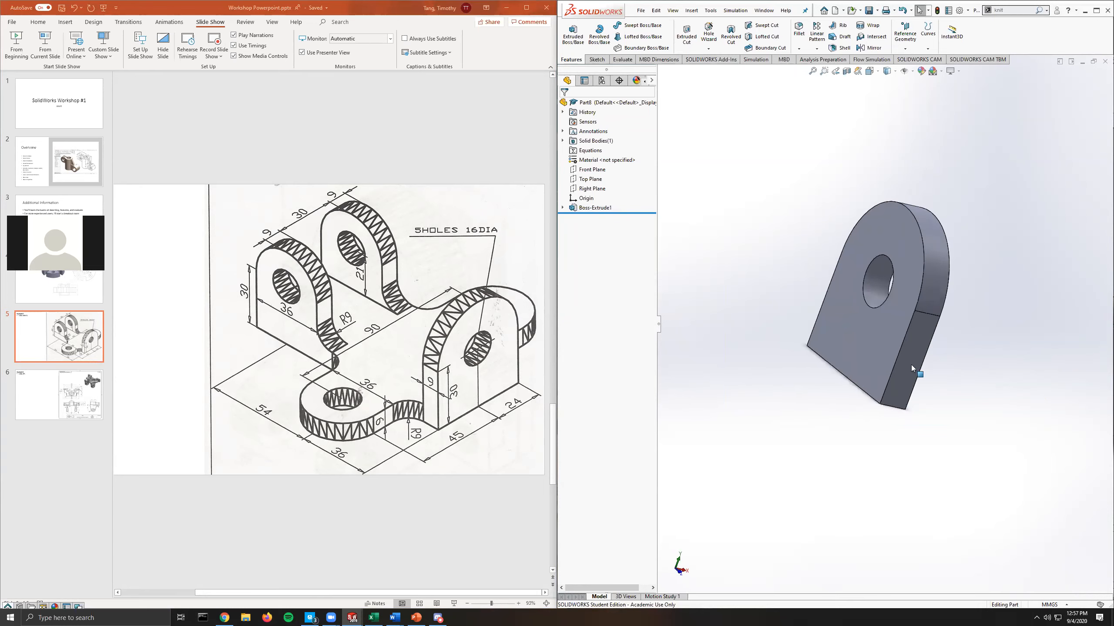
{"action": "left_click", "coordinate": [874, 332]}
{"action": "left_click", "coordinate": [597, 60]}
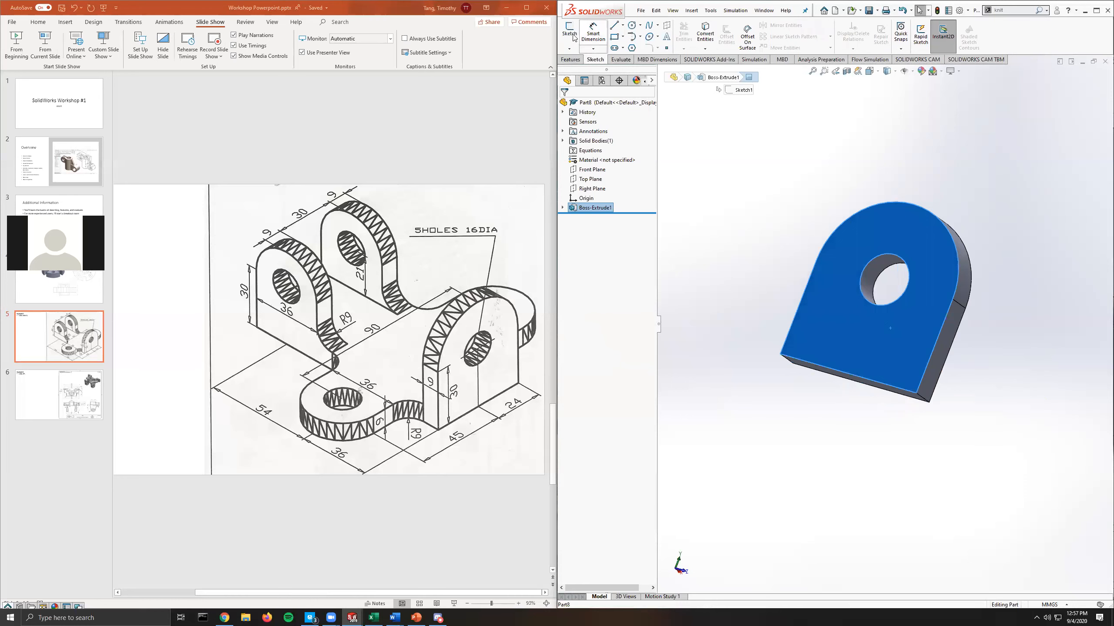
{"action": "left_click", "coordinate": [571, 36]}
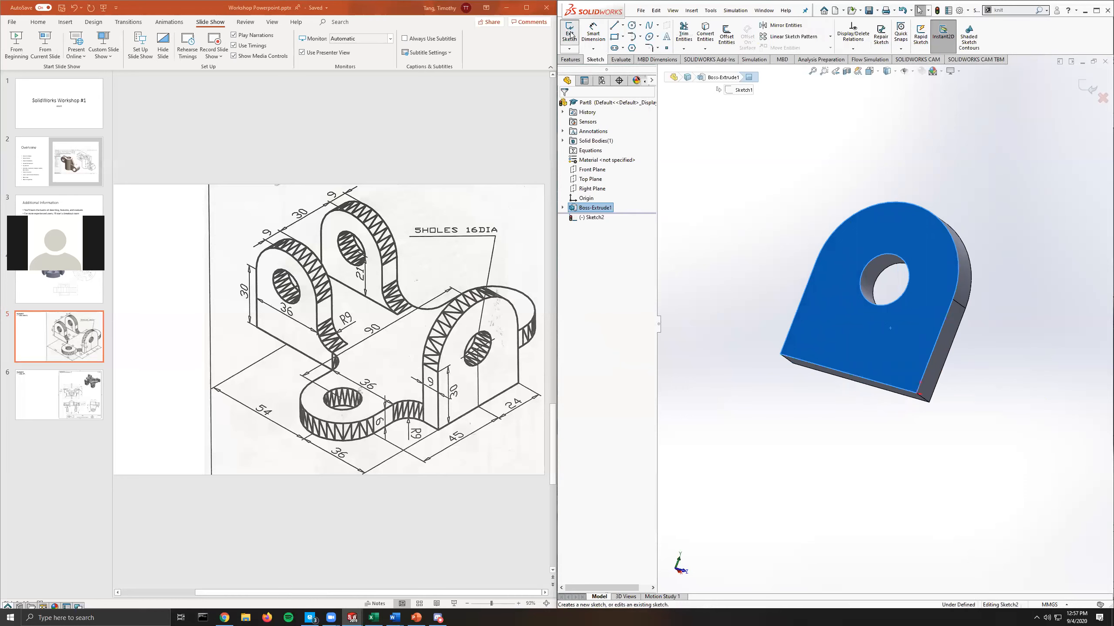
{"action": "middle_click_drag", "start_coordinate": [797, 240], "coordinate": [835, 277]}
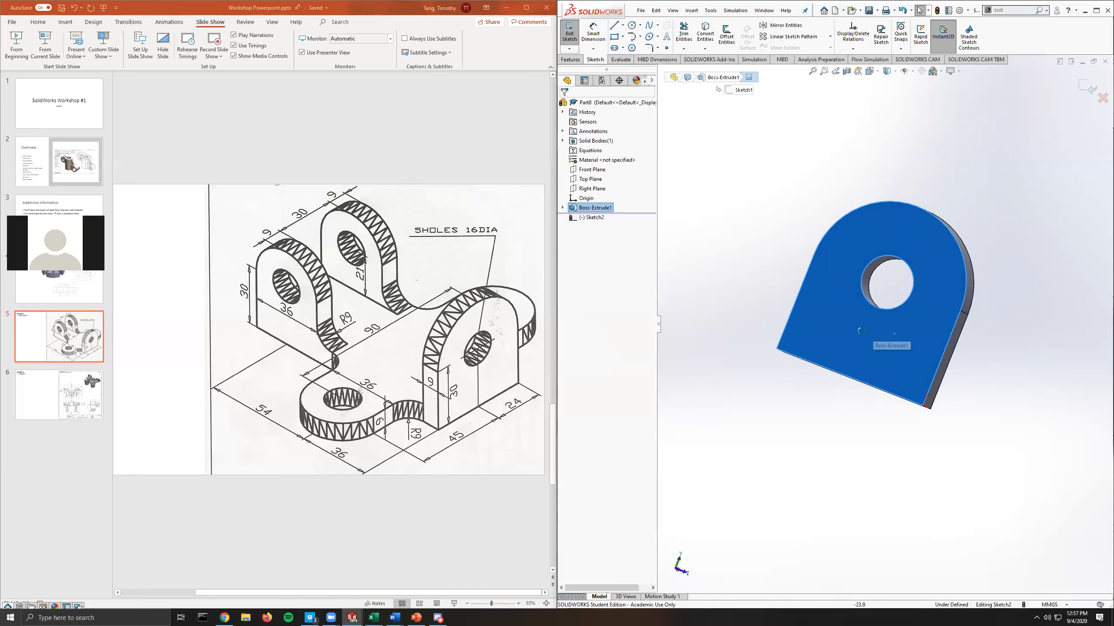
{"action": "middle_click_drag", "start_coordinate": [807, 317], "coordinate": [828, 334]}
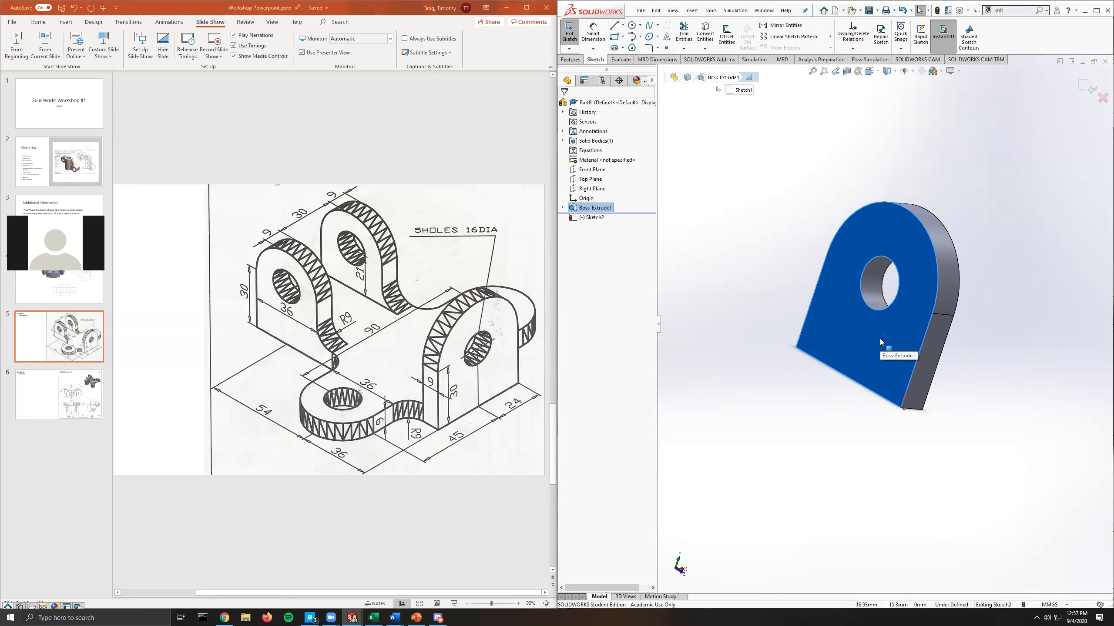
{"action": "middle_click_drag", "start_coordinate": [868, 358], "coordinate": [921, 368]}
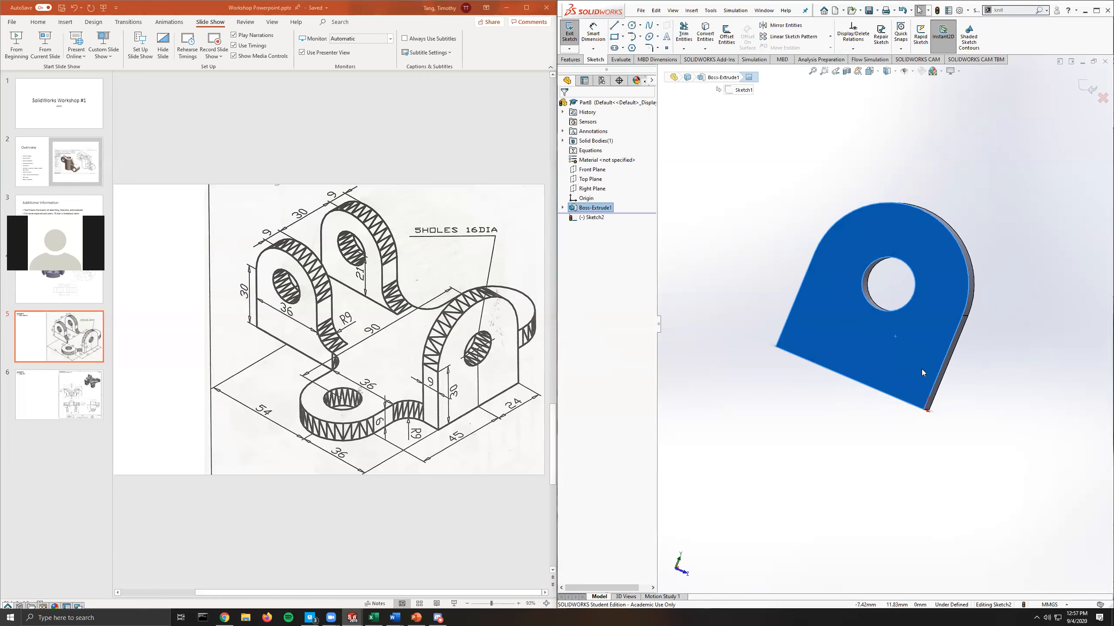
{"action": "key", "text": "space"}
{"action": "left_click", "coordinate": [927, 409]}
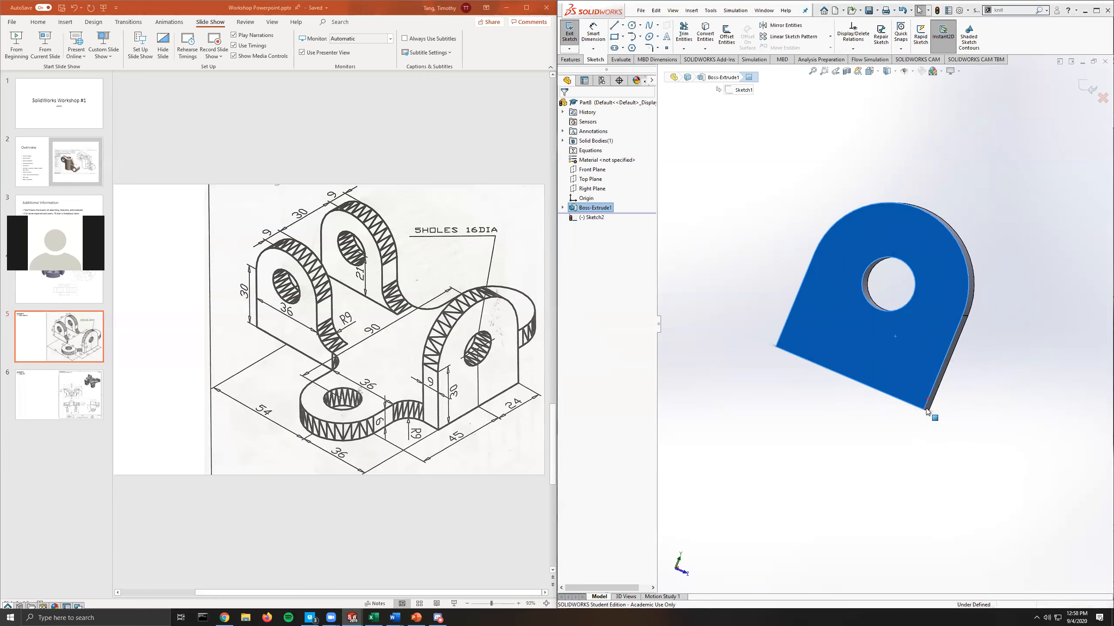
{"action": "scroll", "coordinate": [911, 419], "scroll_direction": "up", "scroll_amount": 2}
{"action": "scroll", "coordinate": [899, 400], "scroll_direction": "down", "scroll_amount": 1}
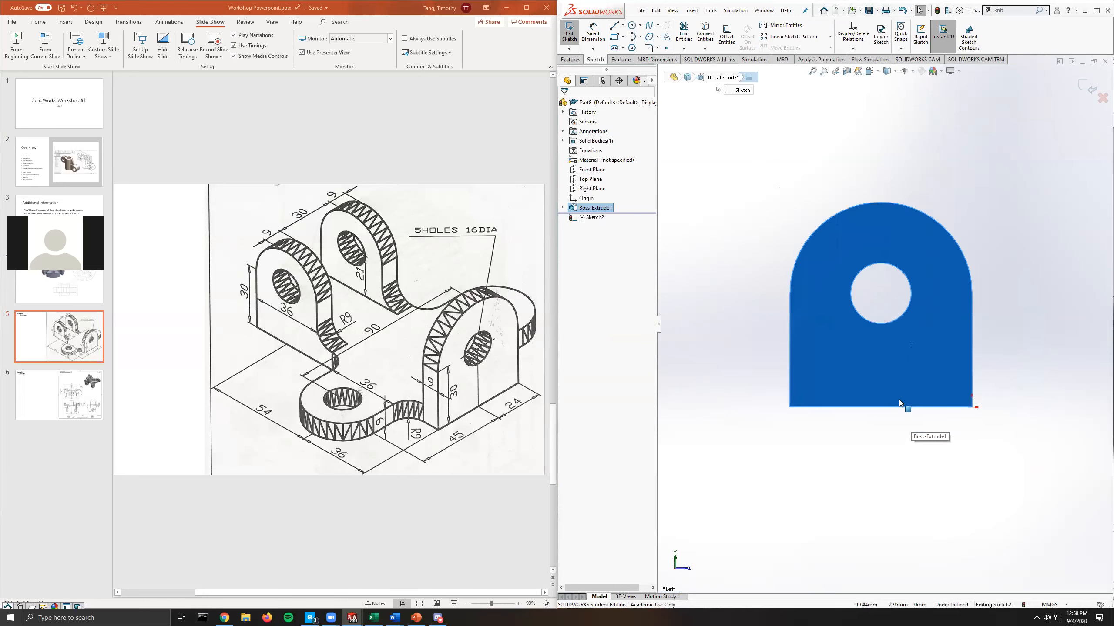
{"action": "scroll", "coordinate": [894, 393], "scroll_direction": "up", "scroll_amount": 1}
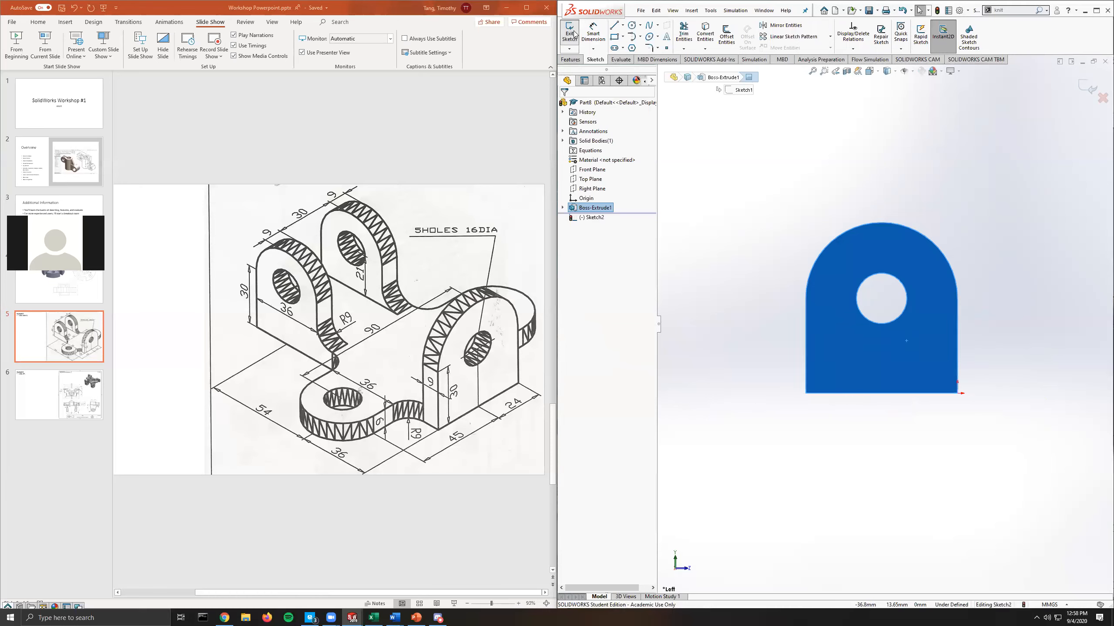
{"action": "middle_click_drag", "start_coordinate": [762, 252], "coordinate": [743, 282]}
{"action": "key", "text": "ctrl+b"}
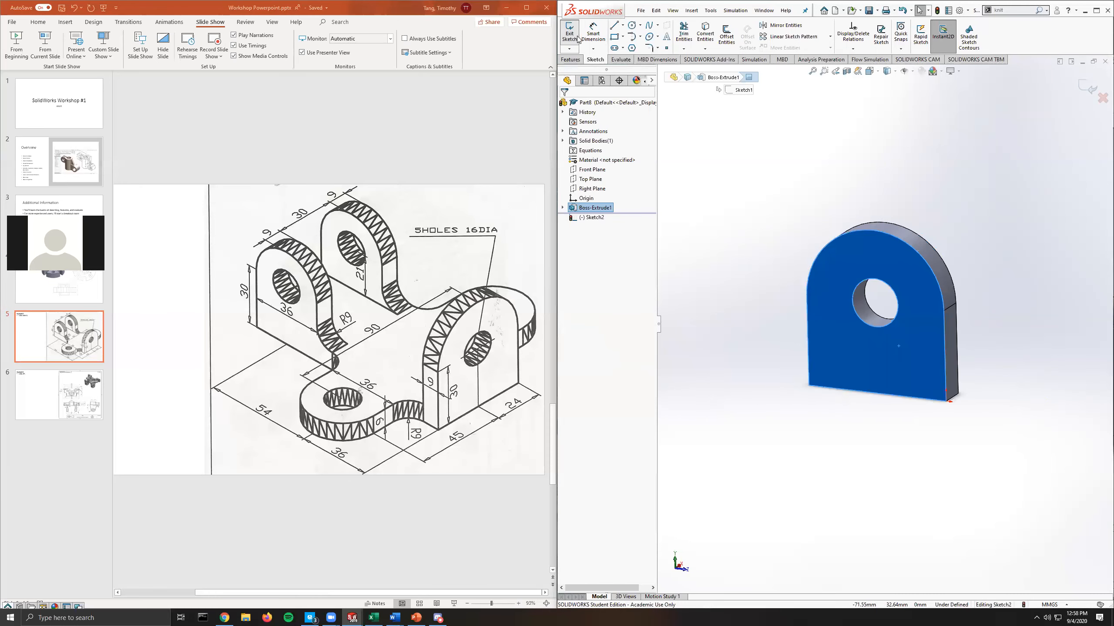
Start a new sketch on the Top Plane, viewed normal to it.
{"action": "left_click", "coordinate": [595, 179]}
{"action": "middle_click_drag", "start_coordinate": [719, 221], "coordinate": [668, 302]}
{"action": "right_click", "coordinate": [598, 180]}
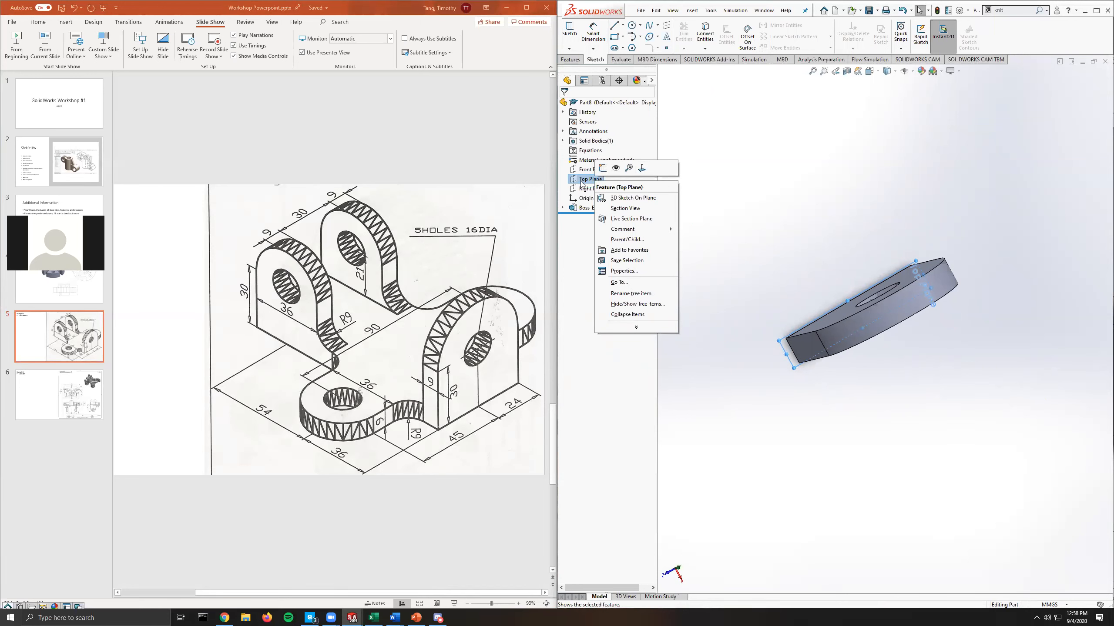
{"action": "left_click", "coordinate": [641, 170]}
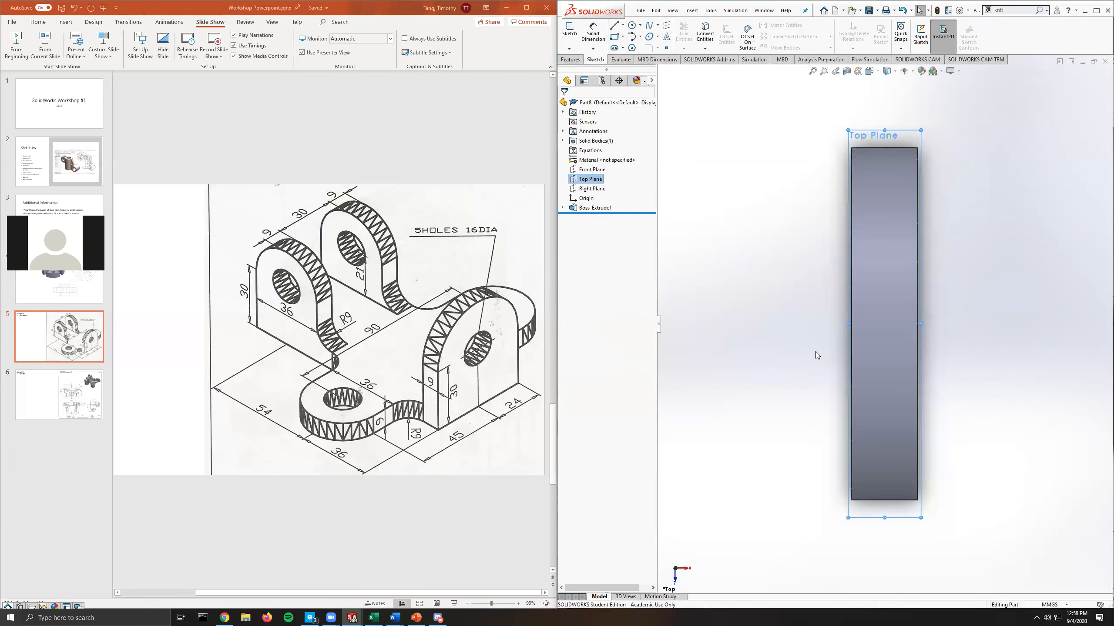
{"action": "key", "text": "space"}
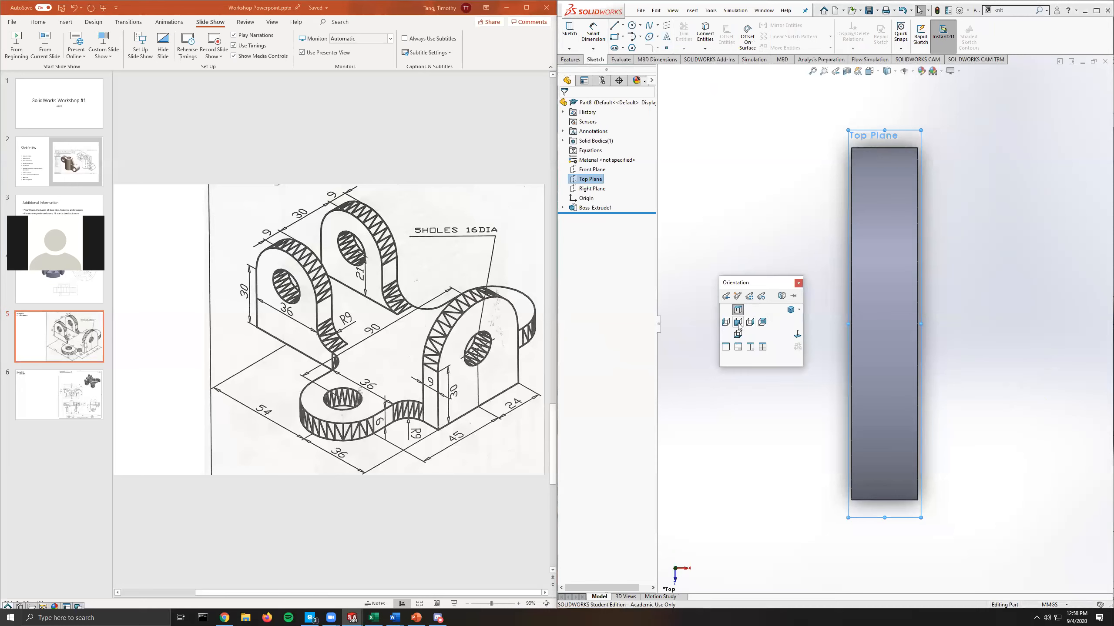
{"action": "left_click", "coordinate": [799, 283]}
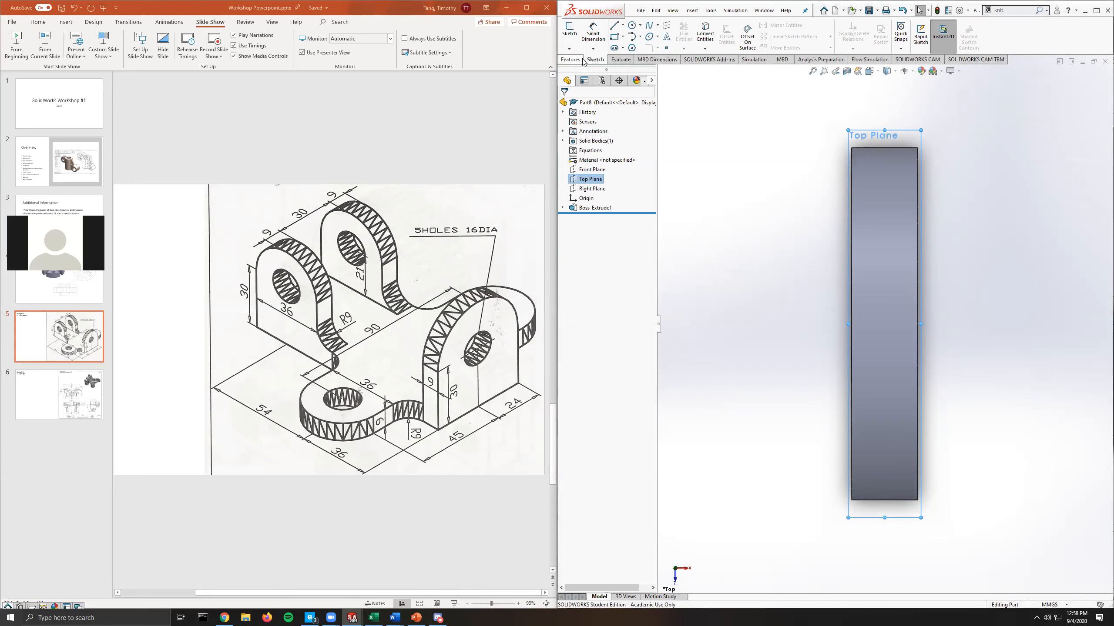
{"action": "left_click", "coordinate": [570, 37]}
{"action": "middle_click_drag", "start_coordinate": [848, 299], "coordinate": [844, 378]}
{"action": "key", "text": "space"}
{"action": "left_click", "coordinate": [846, 379]}
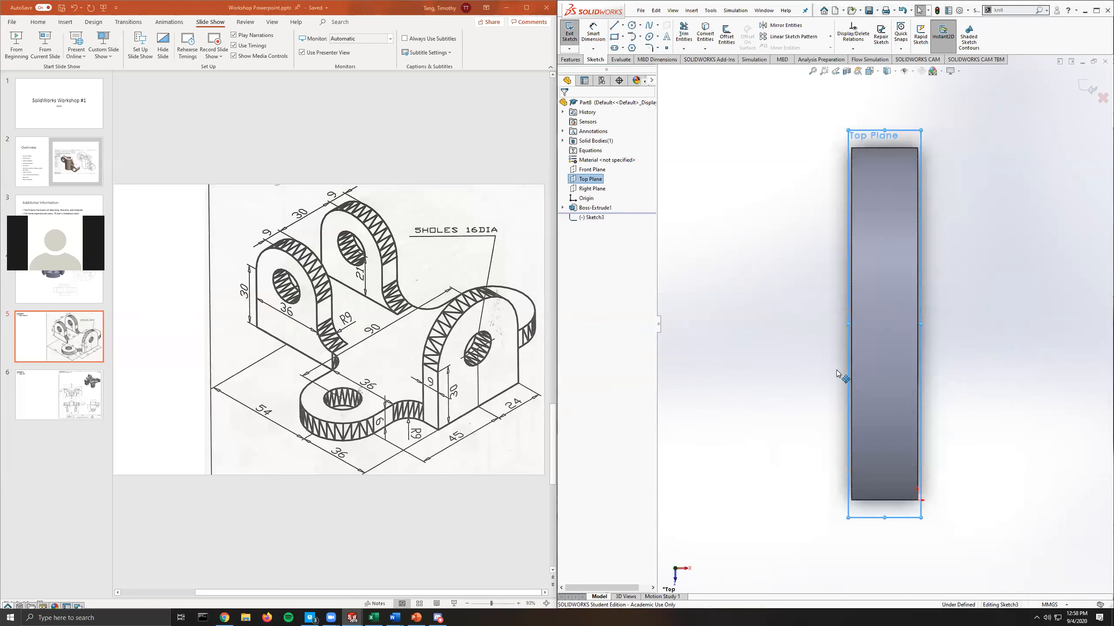
Draw a horizontal line about 5.1 mm long outward from the lug's base corner opposite the origin.
{"action": "left_click", "coordinate": [614, 24]}
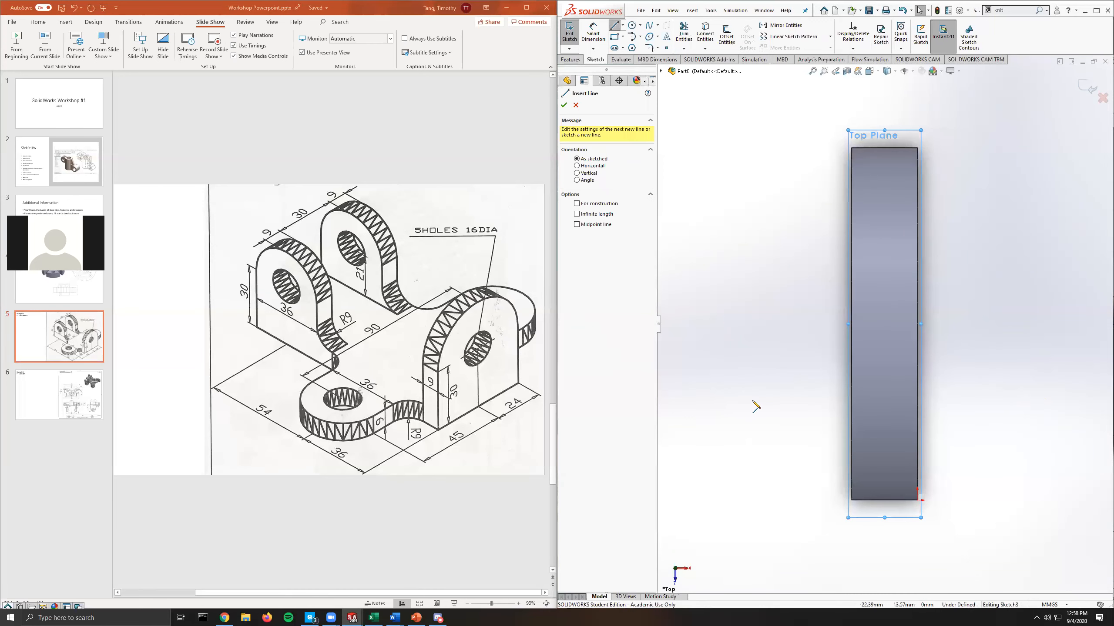
{"action": "left_click", "coordinate": [851, 500]}
{"action": "key", "text": "z"}
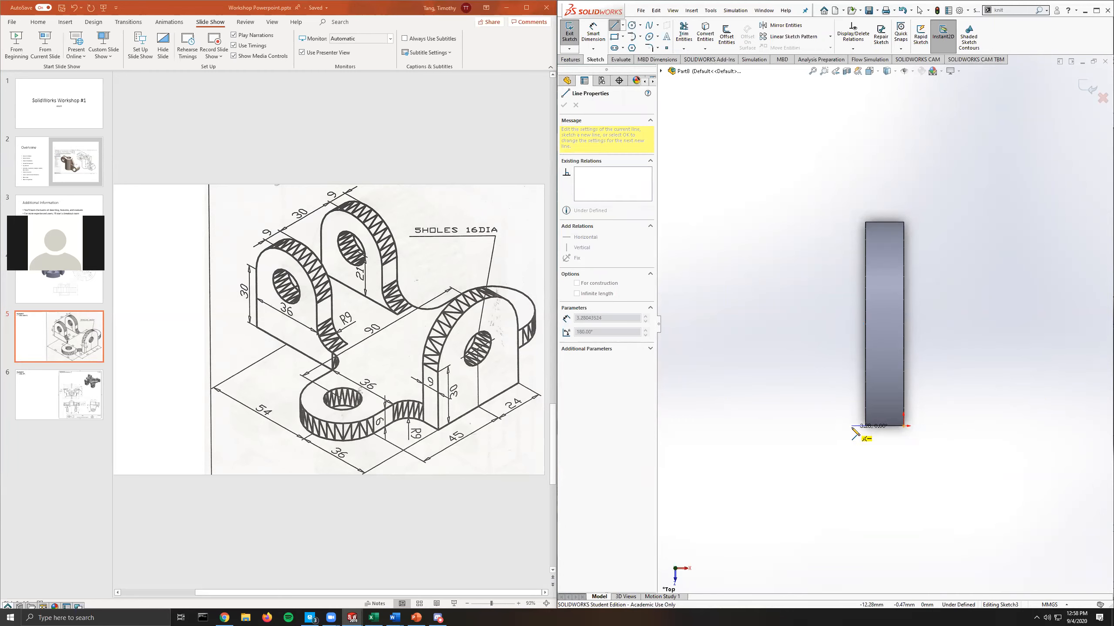
{"action": "left_click", "coordinate": [845, 439]}
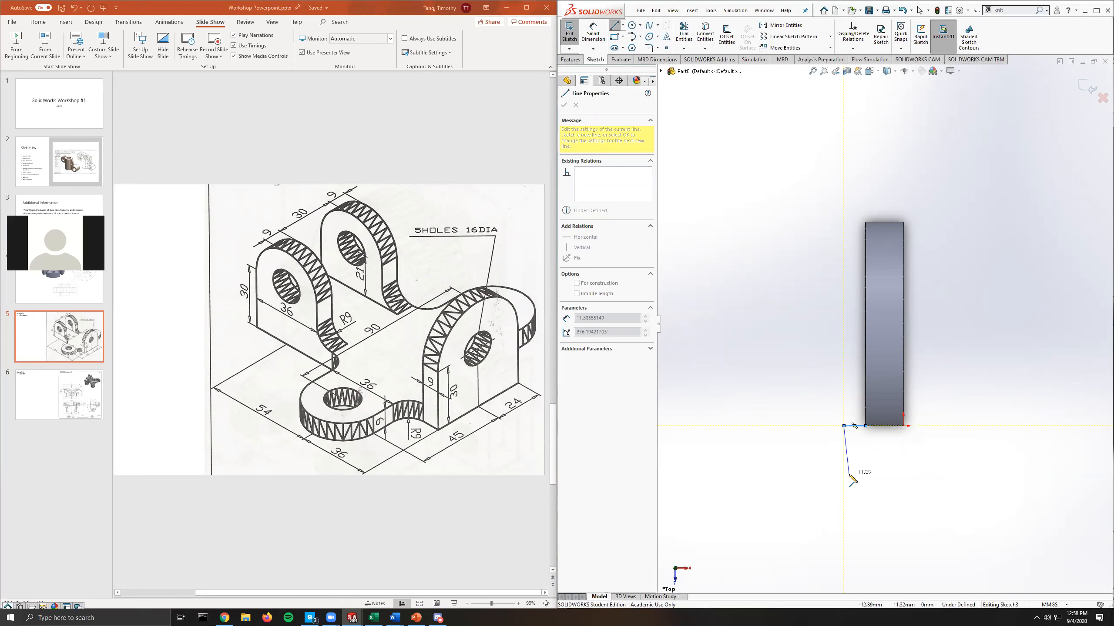
{"action": "key", "text": "Escape"}
{"action": "key", "text": "Escape"}
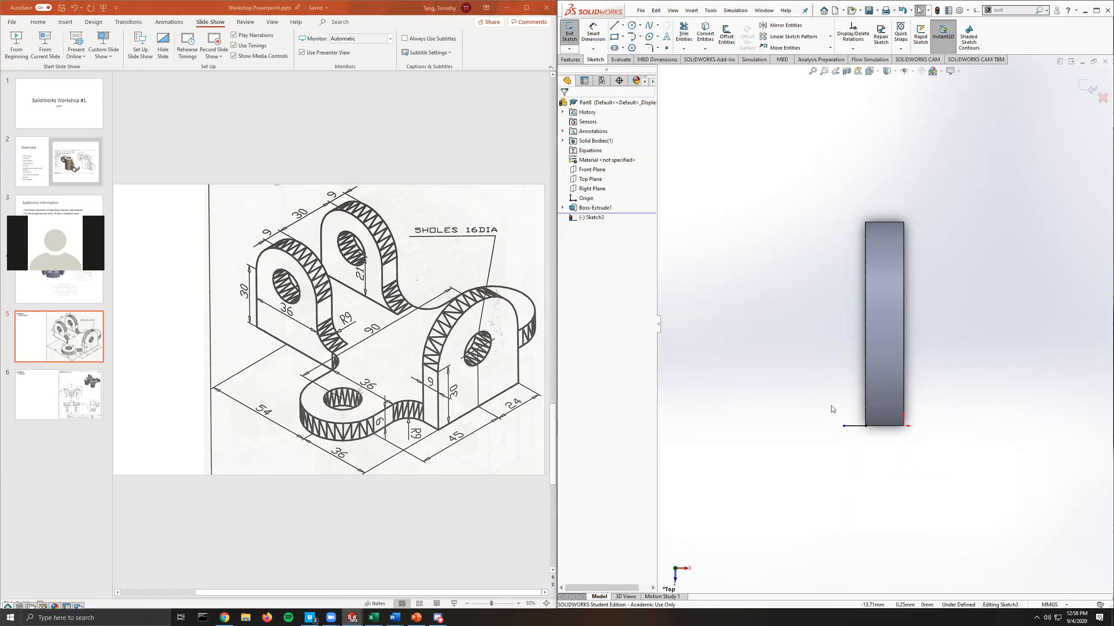
Draw a corner rectangle about 17.2 mm wide and 14.2 mm high starting at the short line's free end.
{"action": "left_click", "coordinate": [615, 38]}
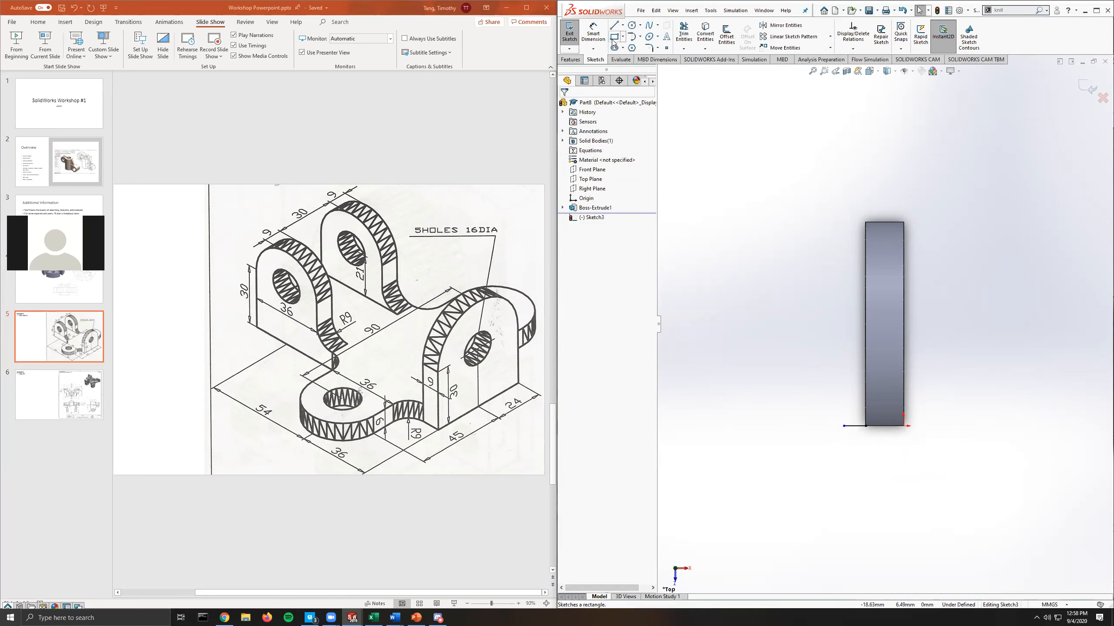
{"action": "left_click", "coordinate": [843, 425]}
{"action": "left_click", "coordinate": [770, 486]}
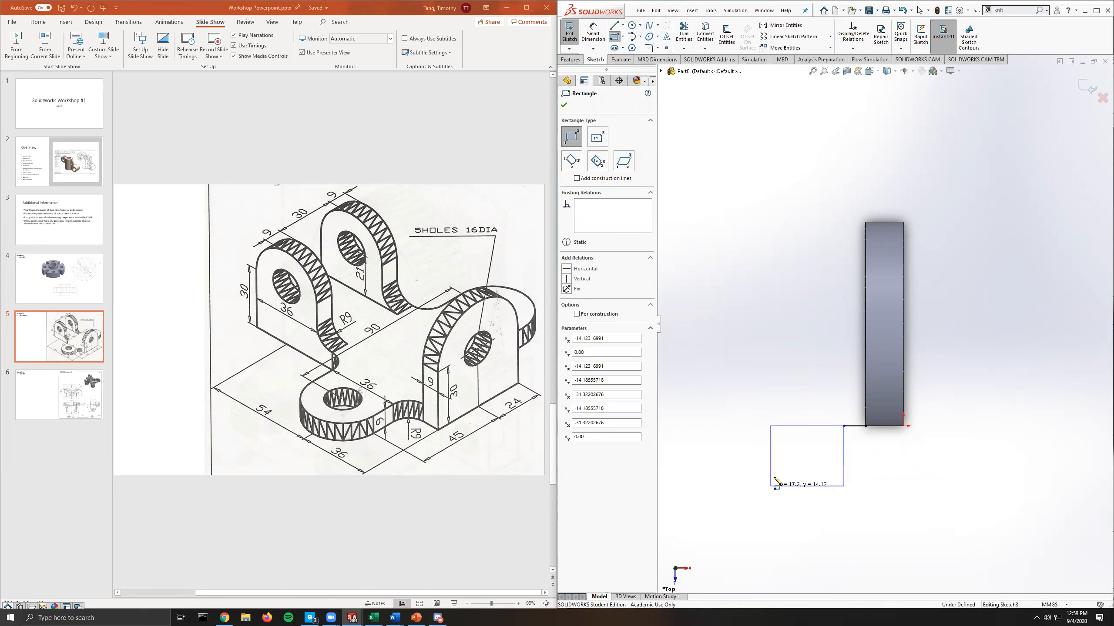
Add a semicircular tangent arc joining the two outer corners of the rectangle.
{"action": "left_click", "coordinate": [631, 36]}
{"action": "left_click", "coordinate": [771, 486]}
{"action": "left_click", "coordinate": [845, 490]}
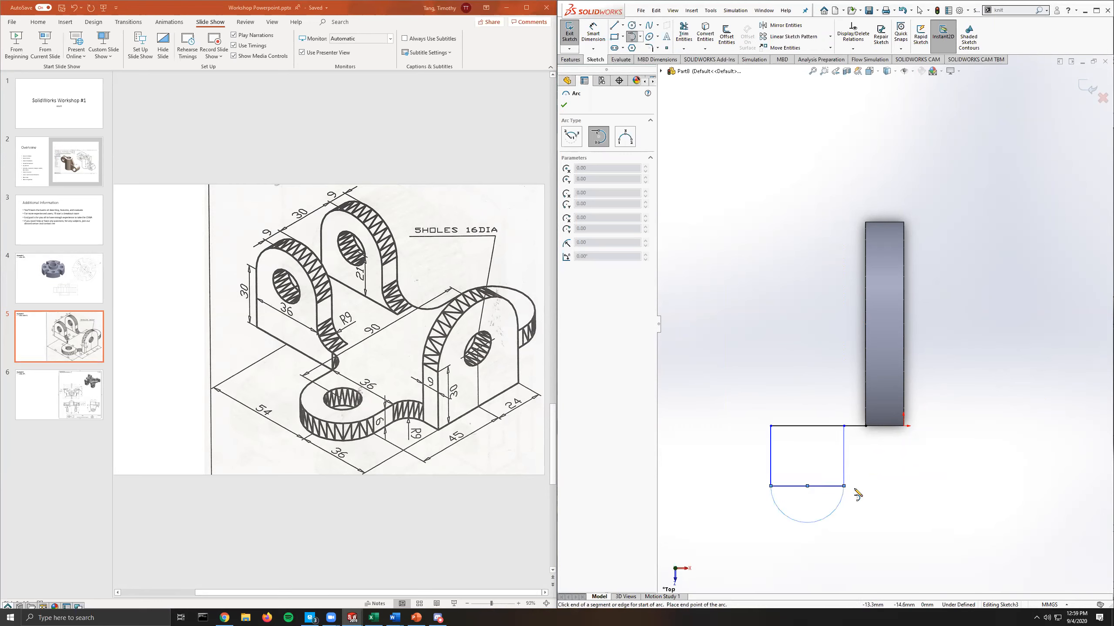
{"action": "key", "text": "Escape"}
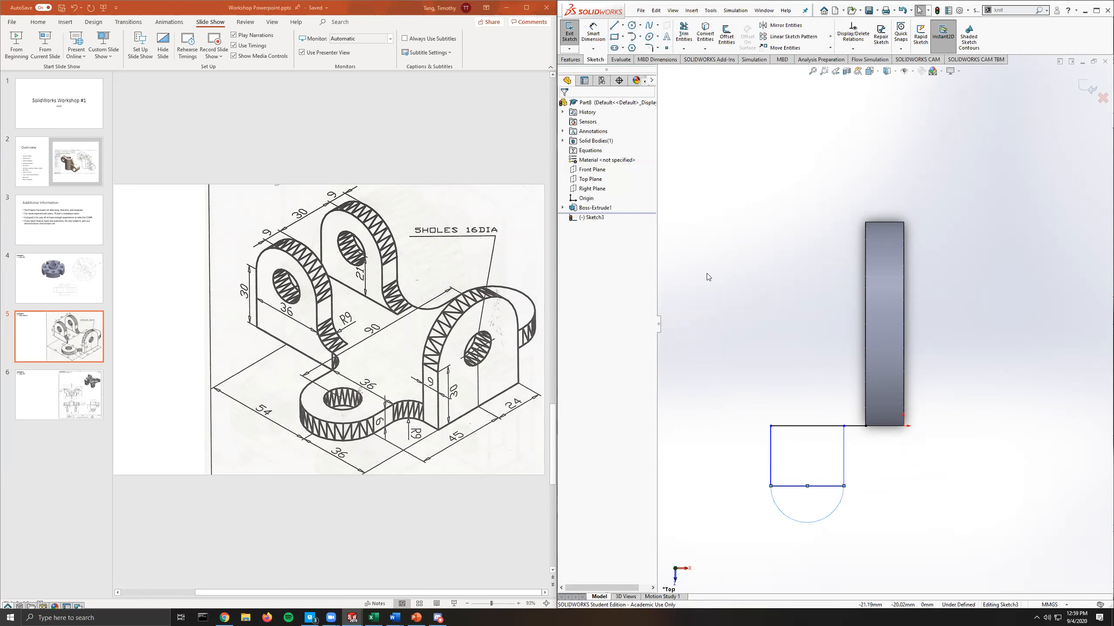
Draw a circle with a radius of about 4 mm centred on the tangent arc's centre point.
{"action": "left_click", "coordinate": [631, 24]}
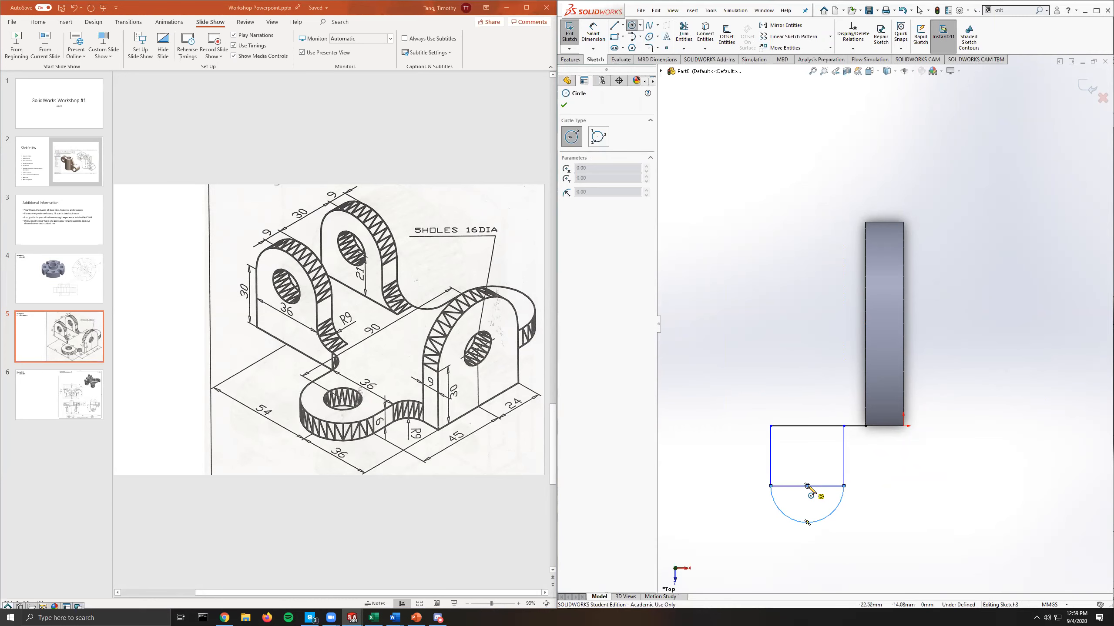
{"action": "left_click", "coordinate": [806, 486]}
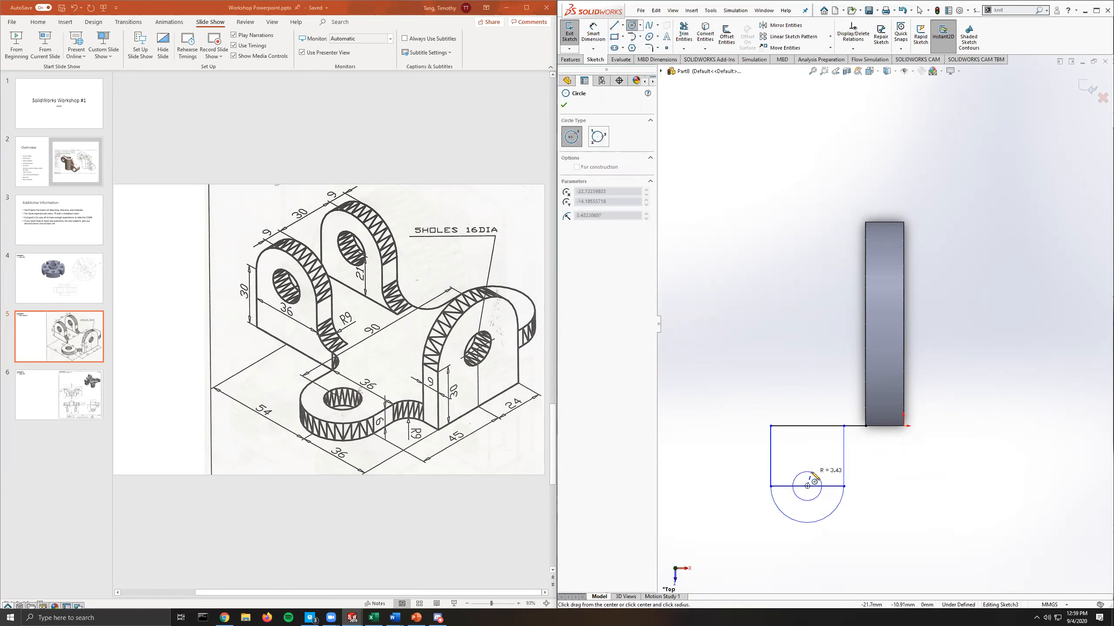
{"action": "left_click", "coordinate": [824, 480]}
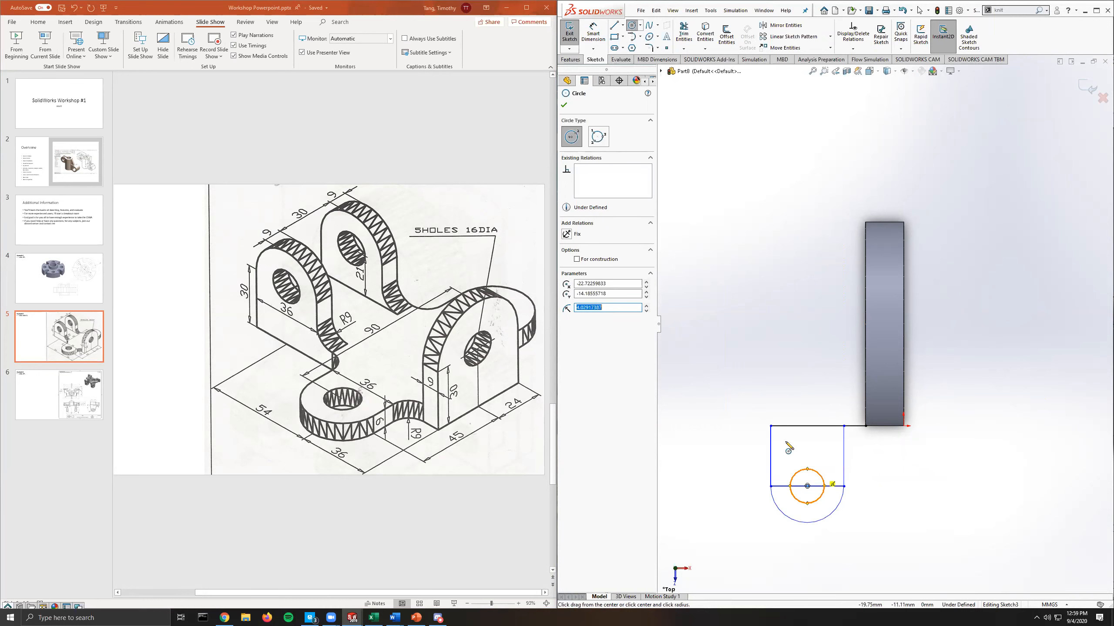
{"action": "left_click", "coordinate": [596, 33]}
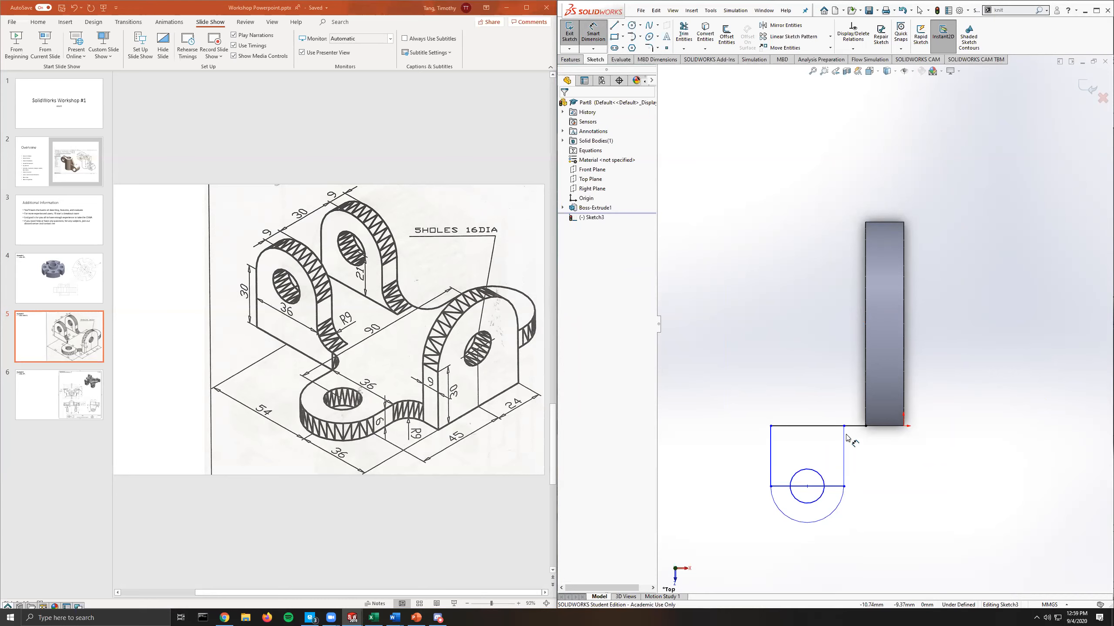
{"action": "left_click", "coordinate": [594, 40]}
{"action": "middle_click_drag", "start_coordinate": [843, 346], "coordinate": [804, 343]}
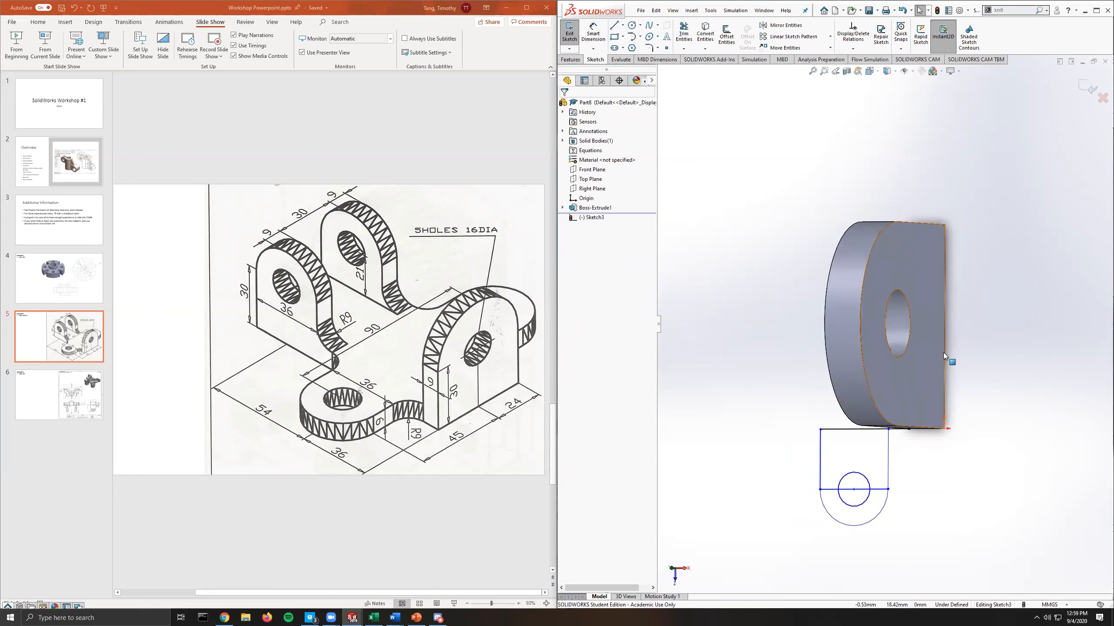
{"action": "key", "text": "space"}
{"action": "left_click", "coordinate": [968, 390]}
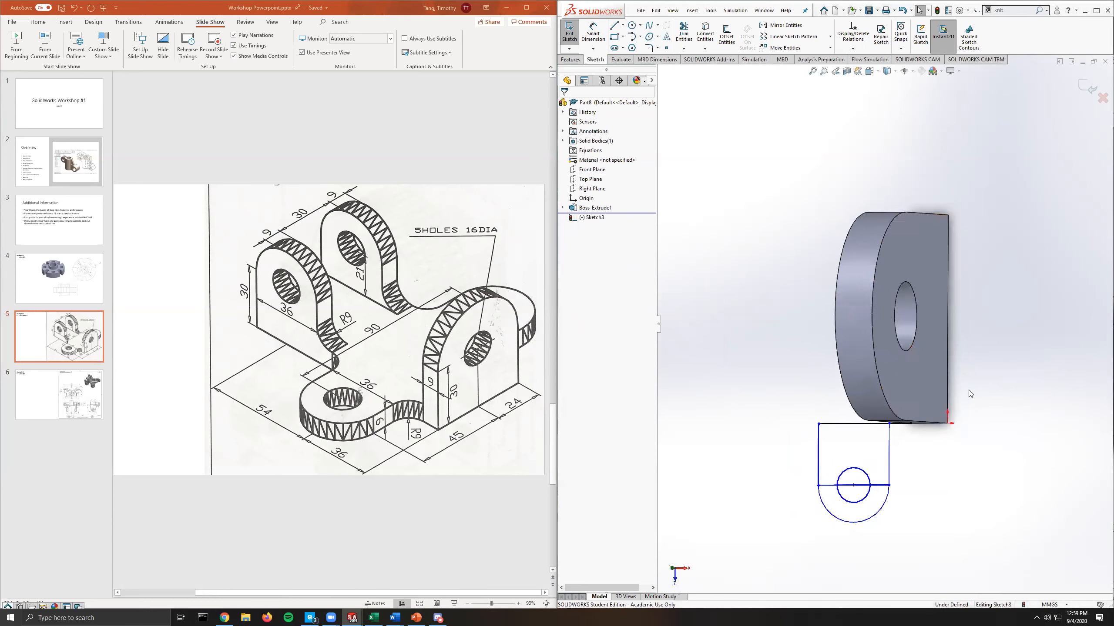
Draw a vertical construction line along the lug's outer base edge, from the origin to the edge's far corner.
{"action": "left_click", "coordinate": [622, 25]}
{"action": "left_click", "coordinate": [640, 48]}
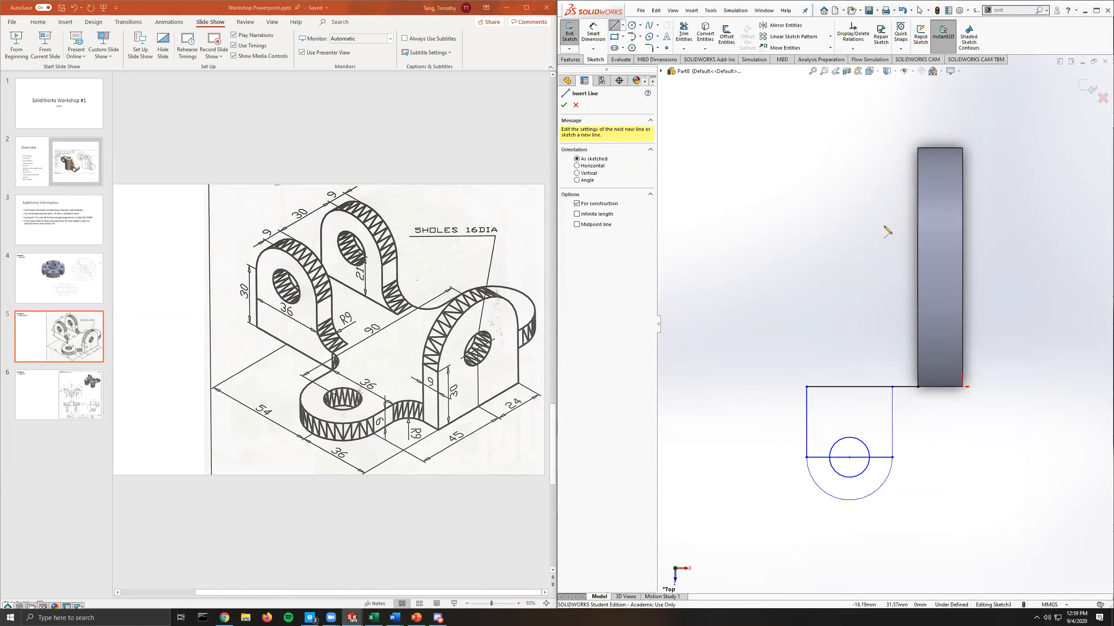
{"action": "left_click", "coordinate": [962, 387]}
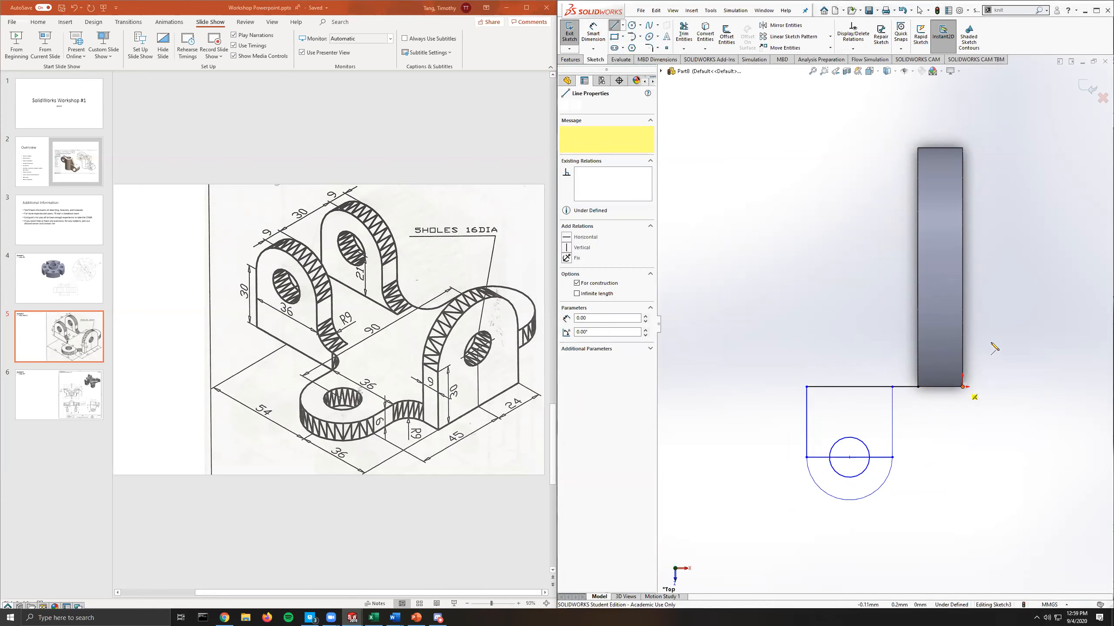
{"action": "left_click", "coordinate": [963, 149]}
{"action": "key", "text": "Escape"}
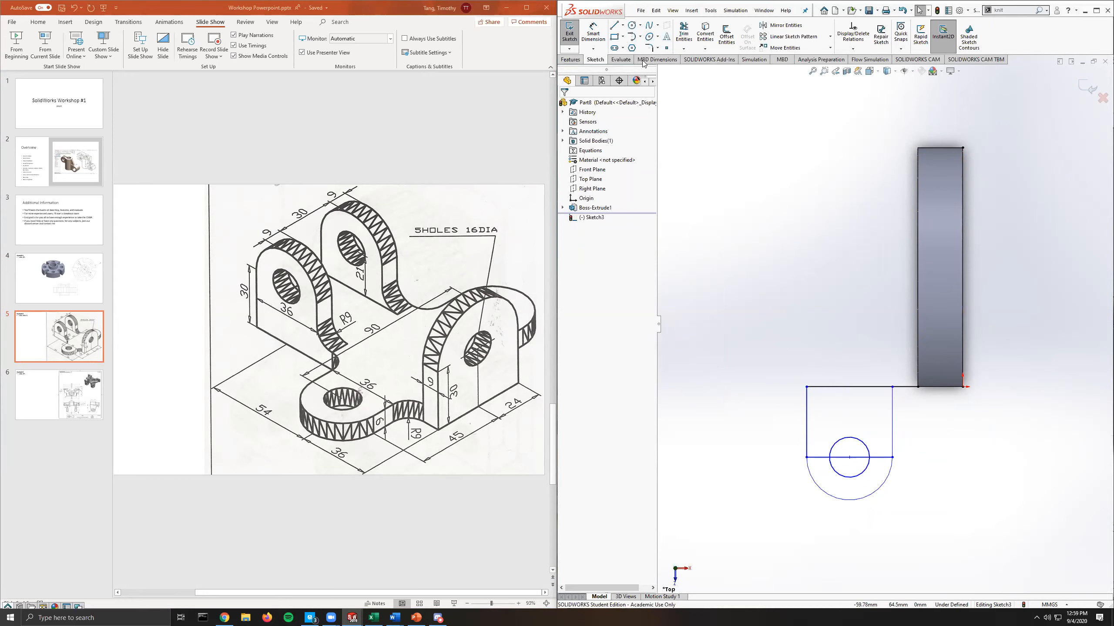
Dimension the tab rectangle's outer corner 45 mm from the midpoint of the vertical construction line.
{"action": "left_click", "coordinate": [593, 33]}
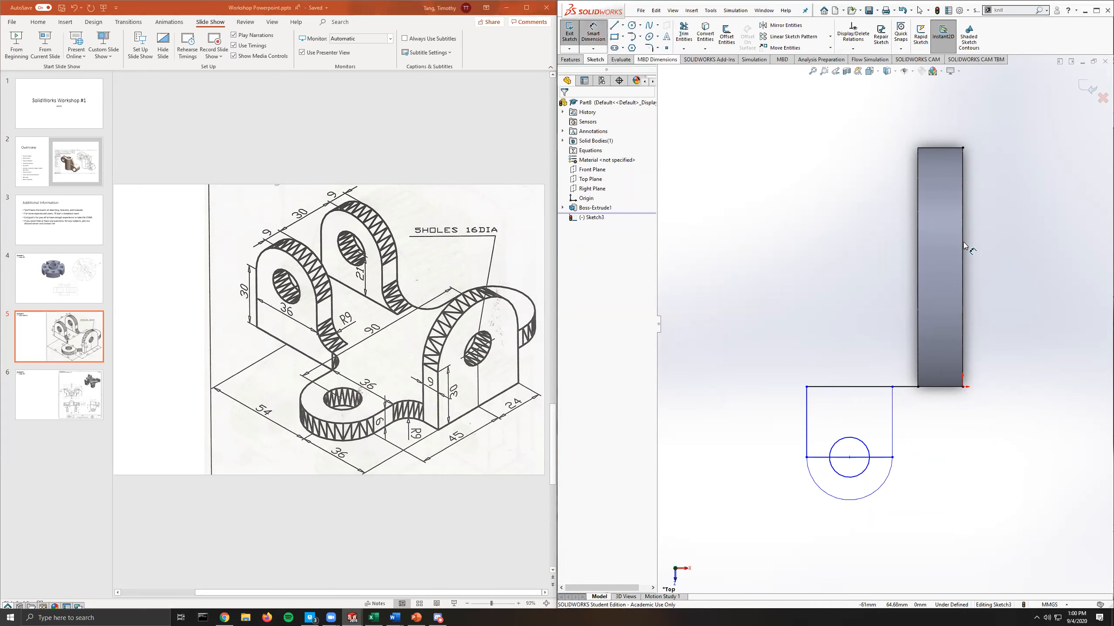
{"action": "left_click", "coordinate": [962, 268]}
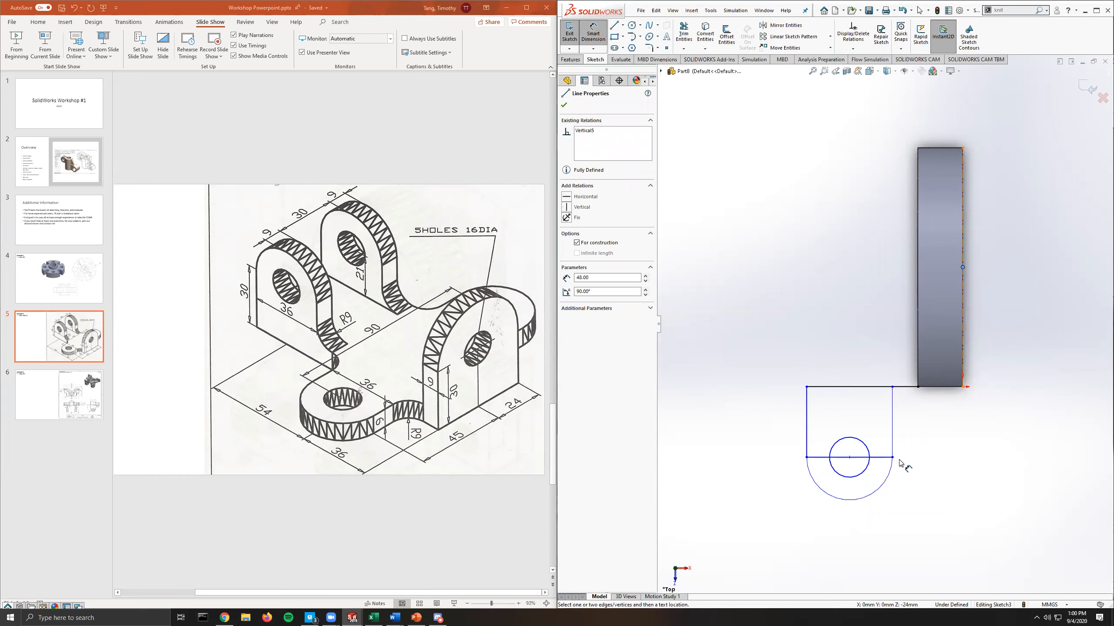
{"action": "left_click", "coordinate": [892, 457]}
{"action": "left_click", "coordinate": [962, 267]}
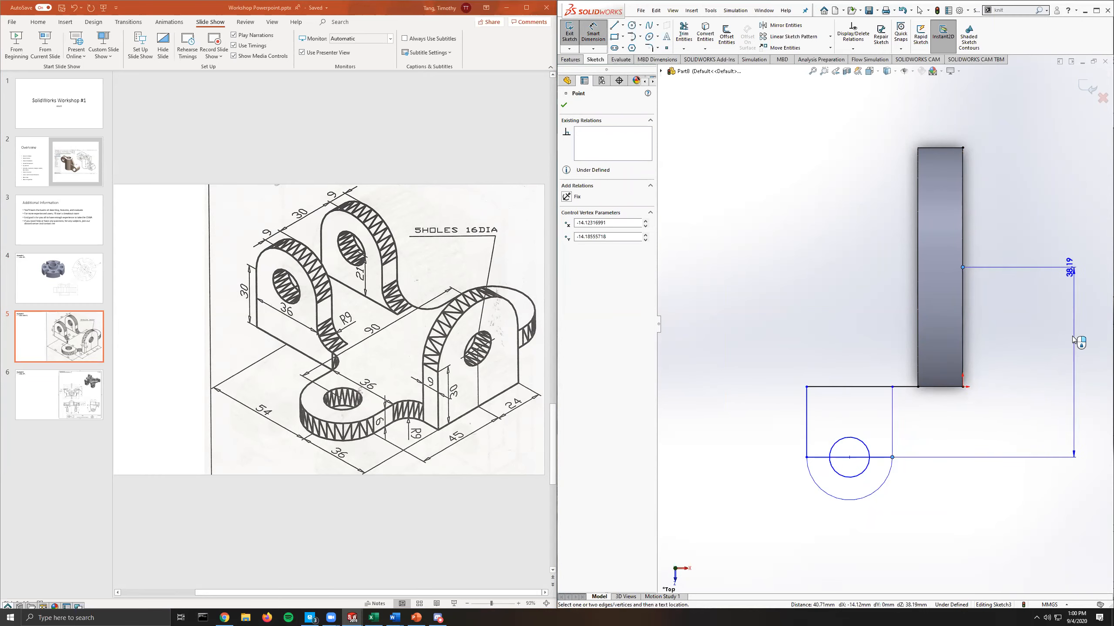
{"action": "left_click", "coordinate": [1087, 378]}
{"action": "type", "text": "45"}
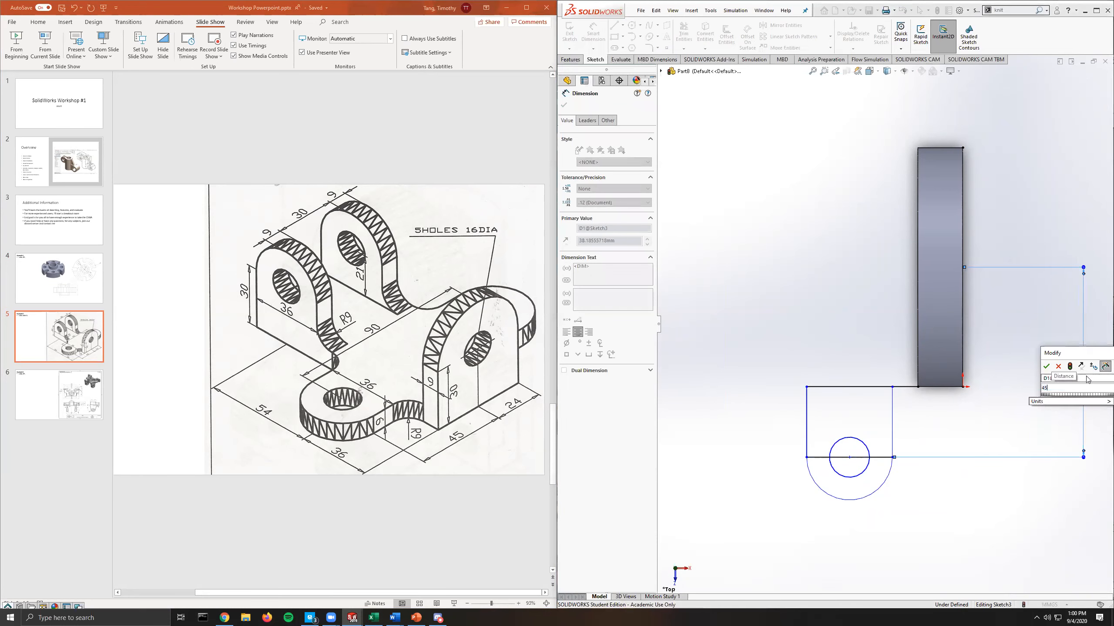
{"action": "key", "text": "Return"}
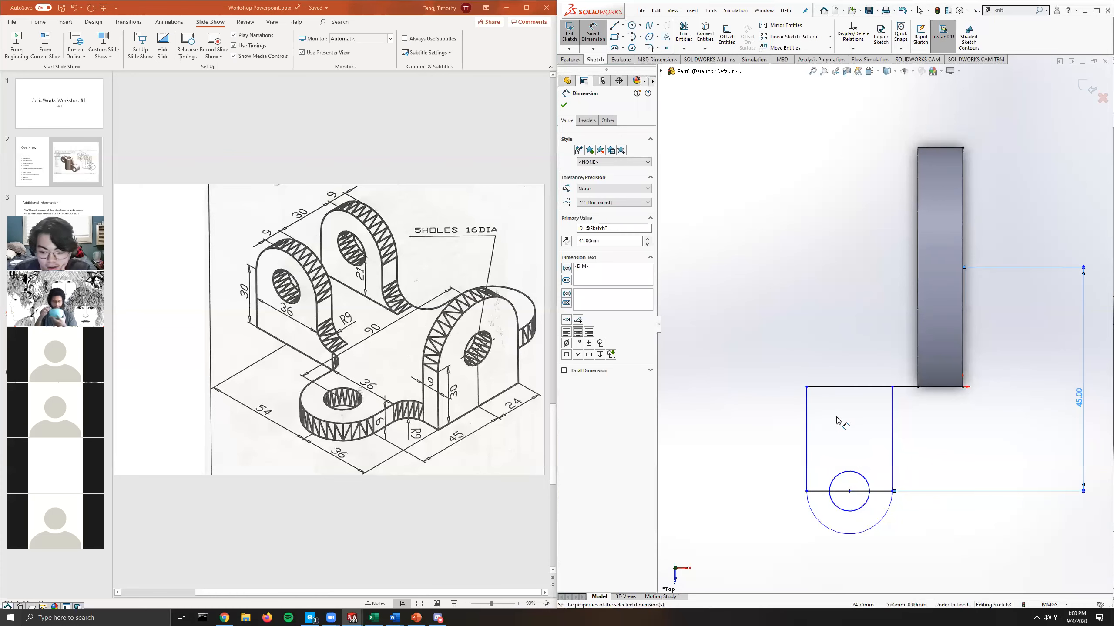
Set the diameter of the tab's hole circle to 16 mm.
{"action": "left_click", "coordinate": [858, 477]}
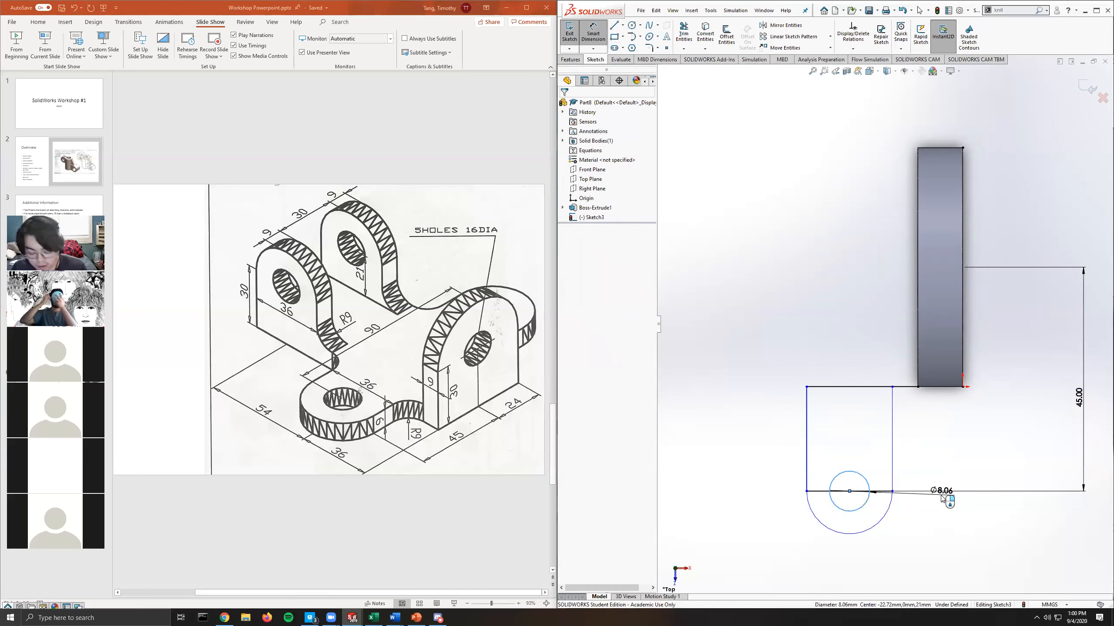
{"action": "left_click", "coordinate": [940, 493]}
{"action": "type", "text": "16"}
{"action": "key", "text": "Return"}
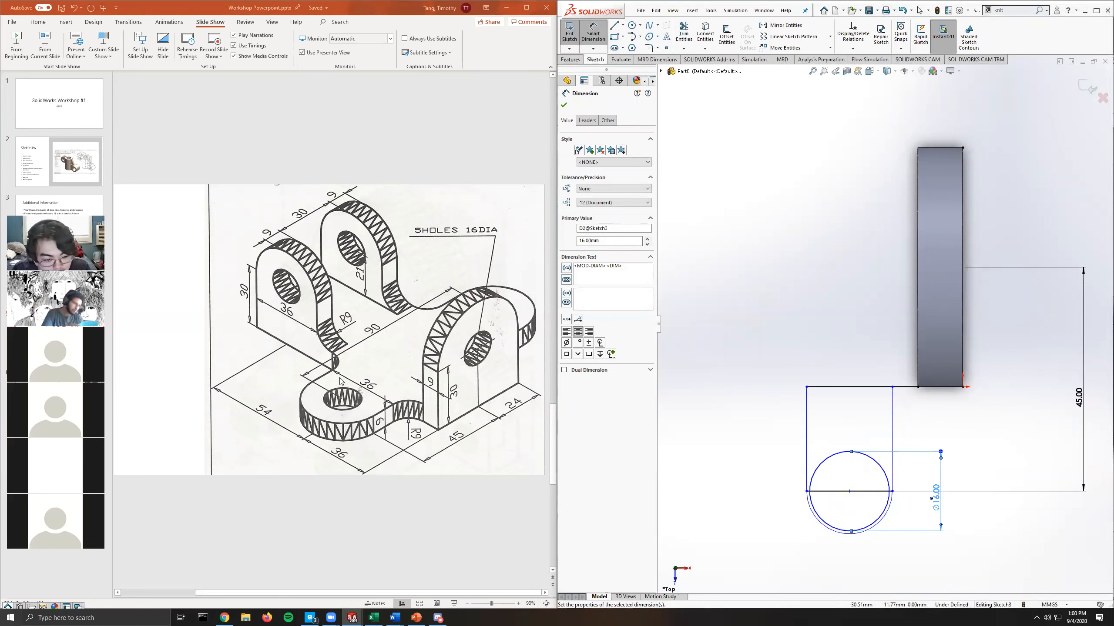
Set the tab's width to 36 mm and move the tab outward until its hole centre is about 32.6 mm from the construction line.
{"action": "left_click", "coordinate": [808, 421]}
{"action": "left_click", "coordinate": [892, 417]}
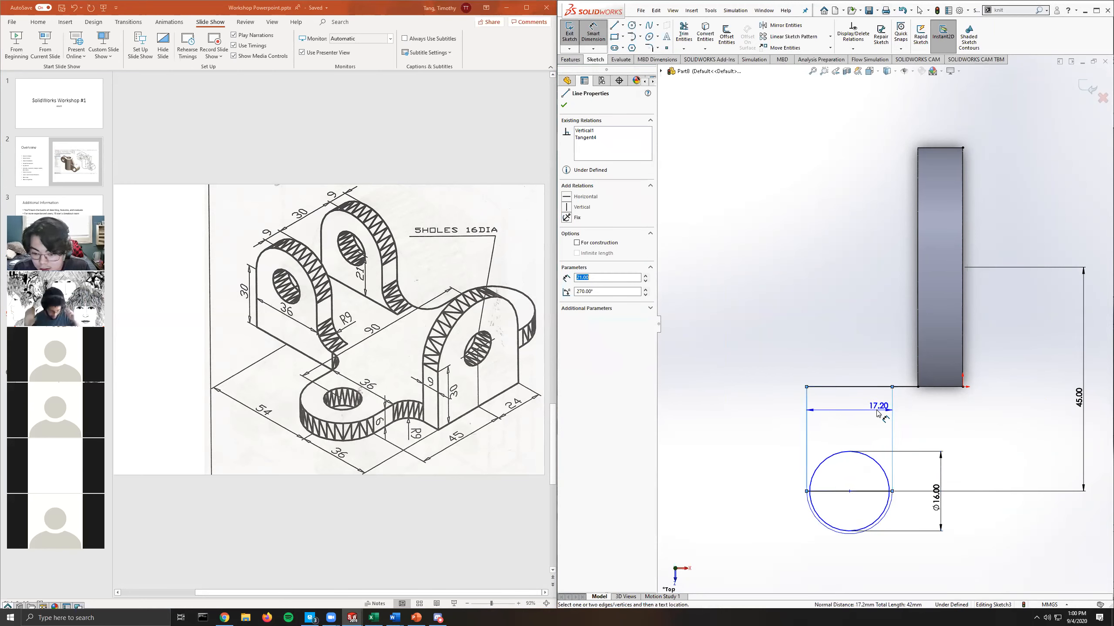
{"action": "left_click", "coordinate": [860, 409]}
{"action": "type", "text": "36"}
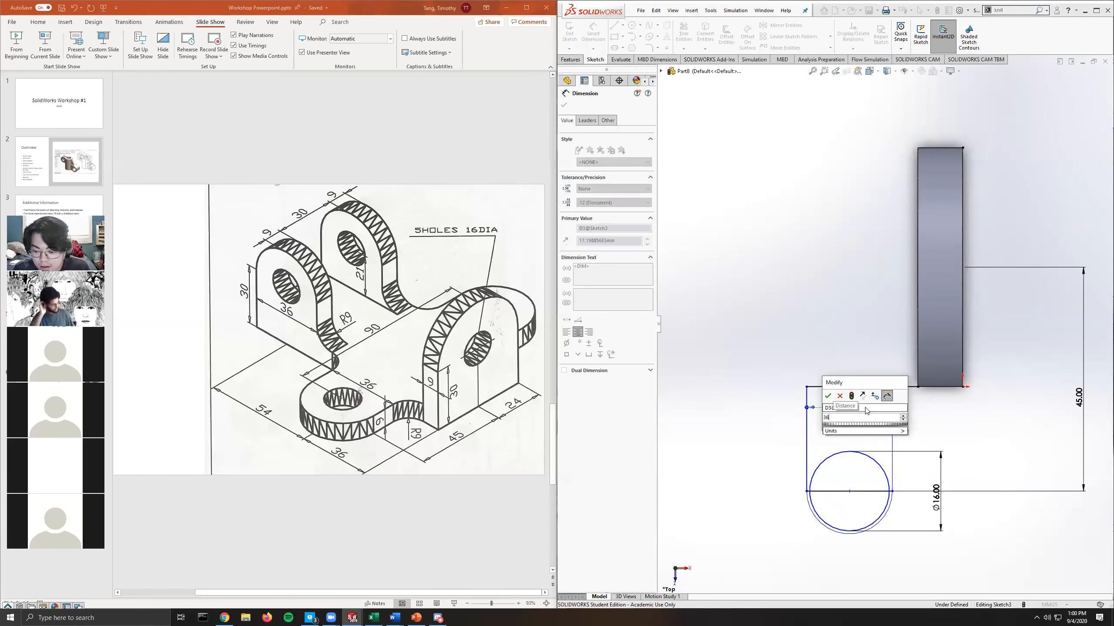
{"action": "key", "text": "Return"}
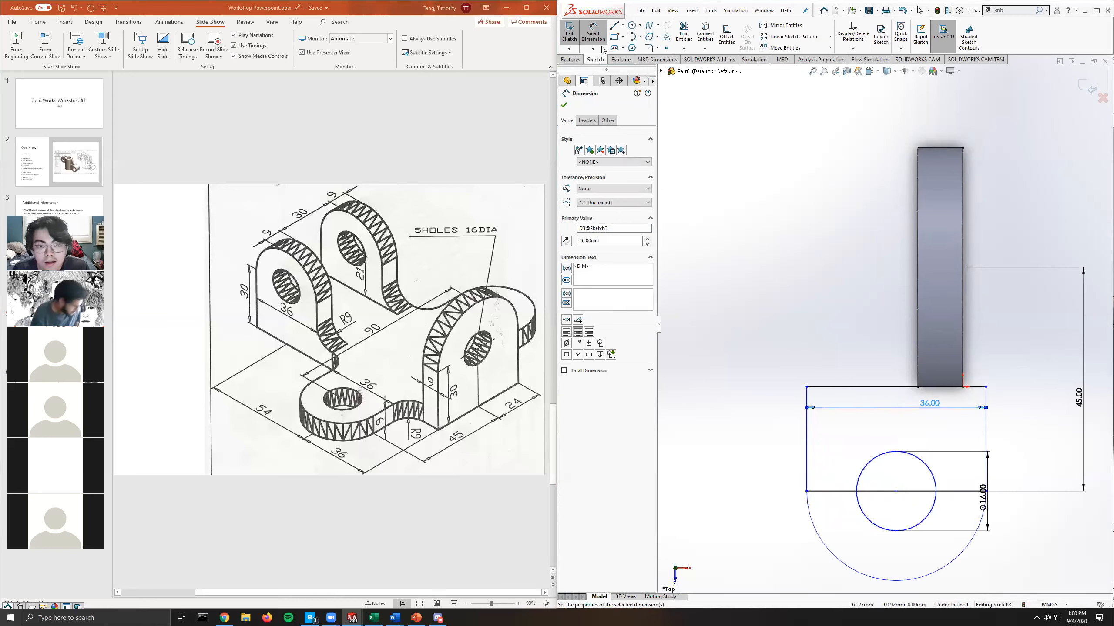
{"action": "key", "text": "Escape"}
{"action": "left_click_drag", "start_coordinate": [807, 434], "coordinate": [712, 434]}
{"action": "left_click", "coordinate": [953, 429]}
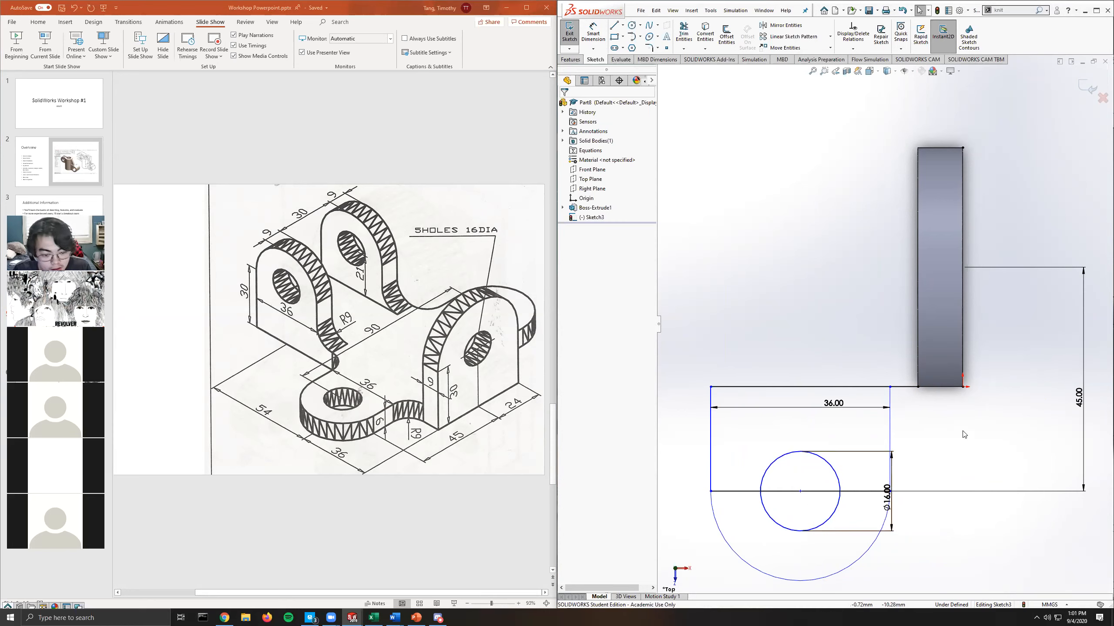
Dimension the tab's hole centre 36 mm horizontally from the vertical construction line on the lug's outer edge.
{"action": "left_click", "coordinate": [593, 33]}
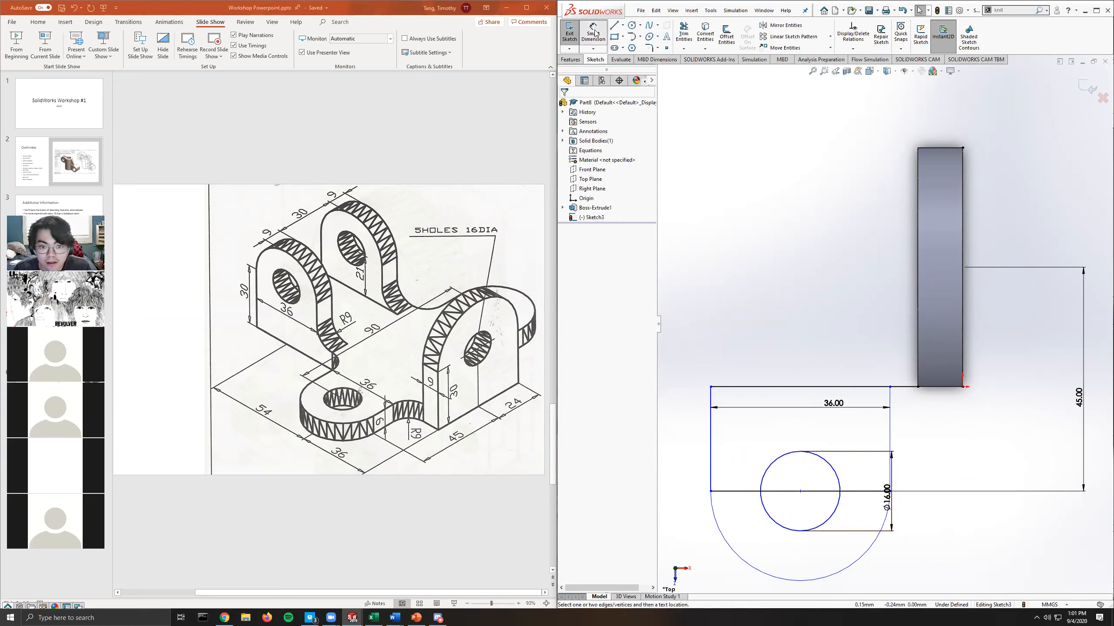
{"action": "left_click", "coordinate": [801, 491]}
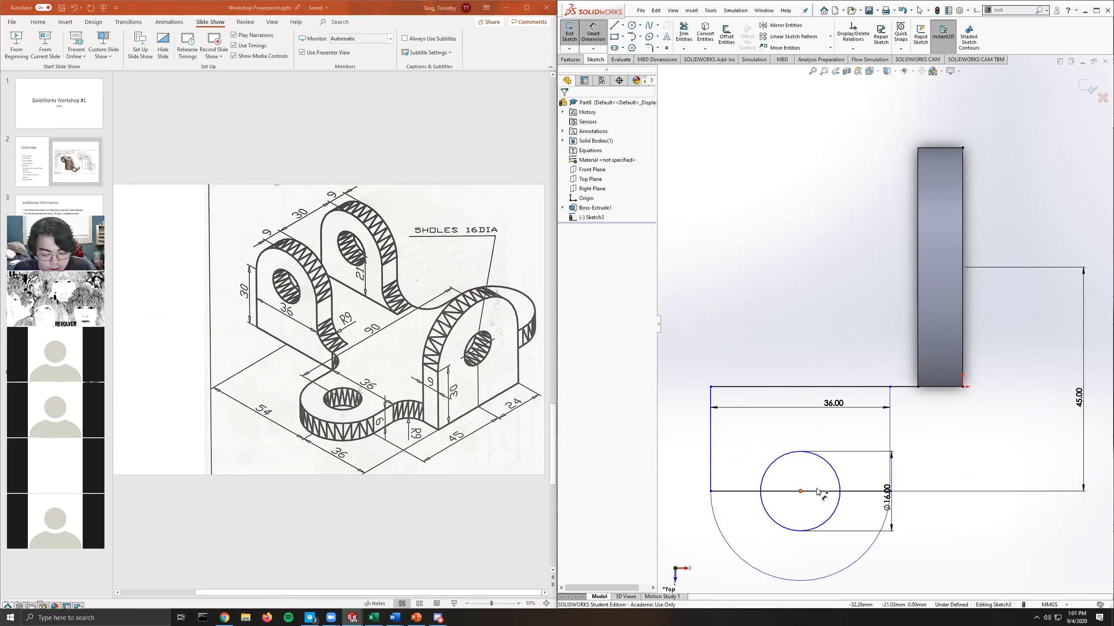
{"action": "left_click", "coordinate": [963, 378]}
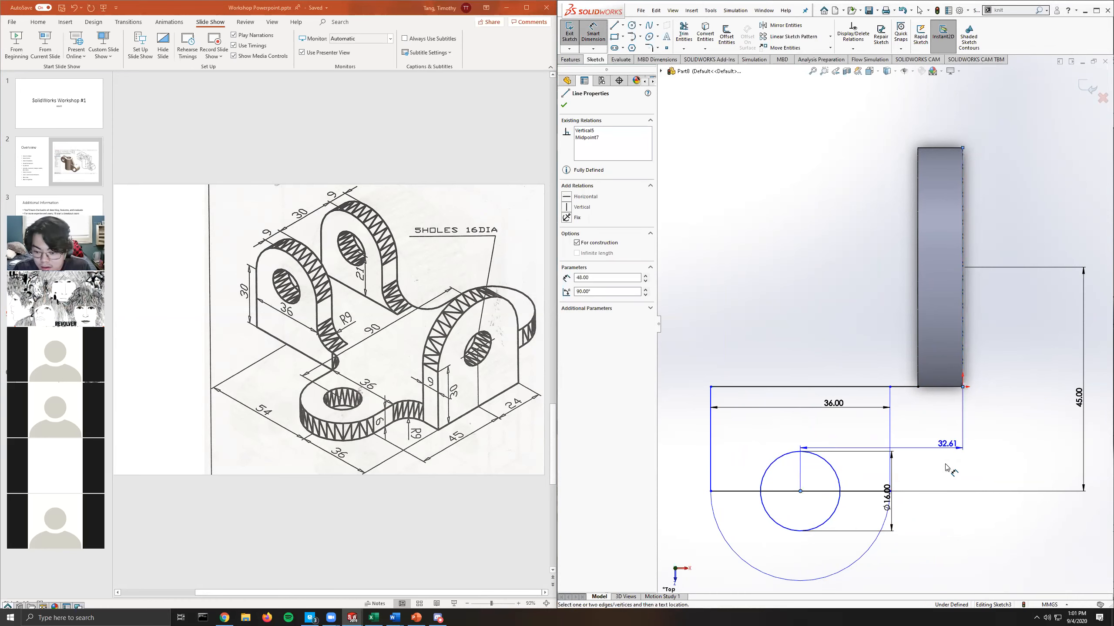
{"action": "left_click", "coordinate": [916, 586]}
{"action": "type", "text": "36"}
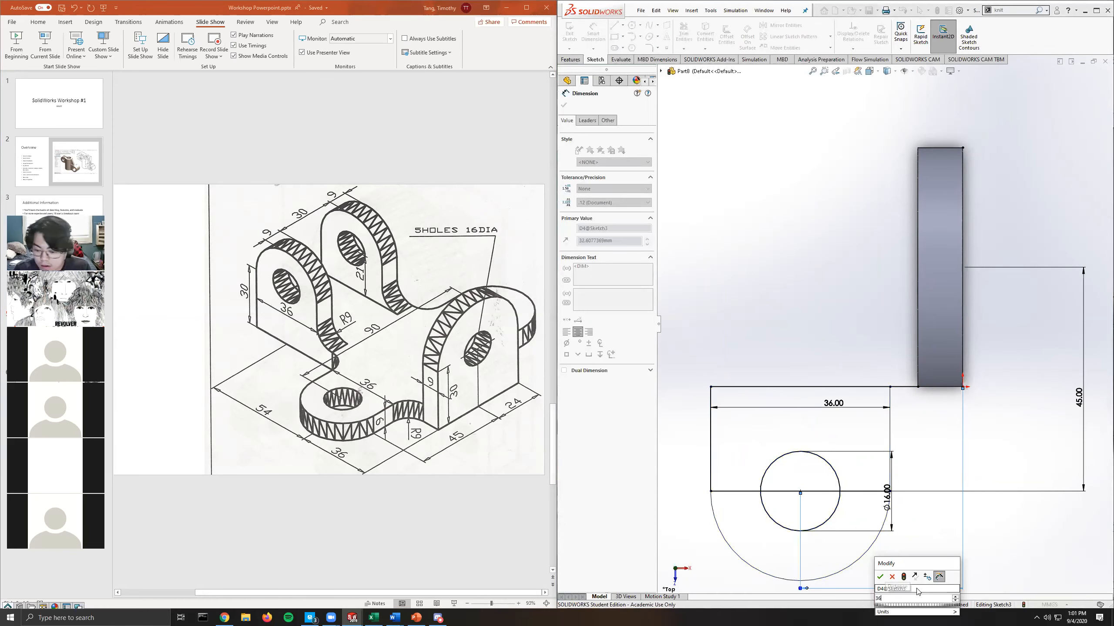
{"action": "key", "text": "Return"}
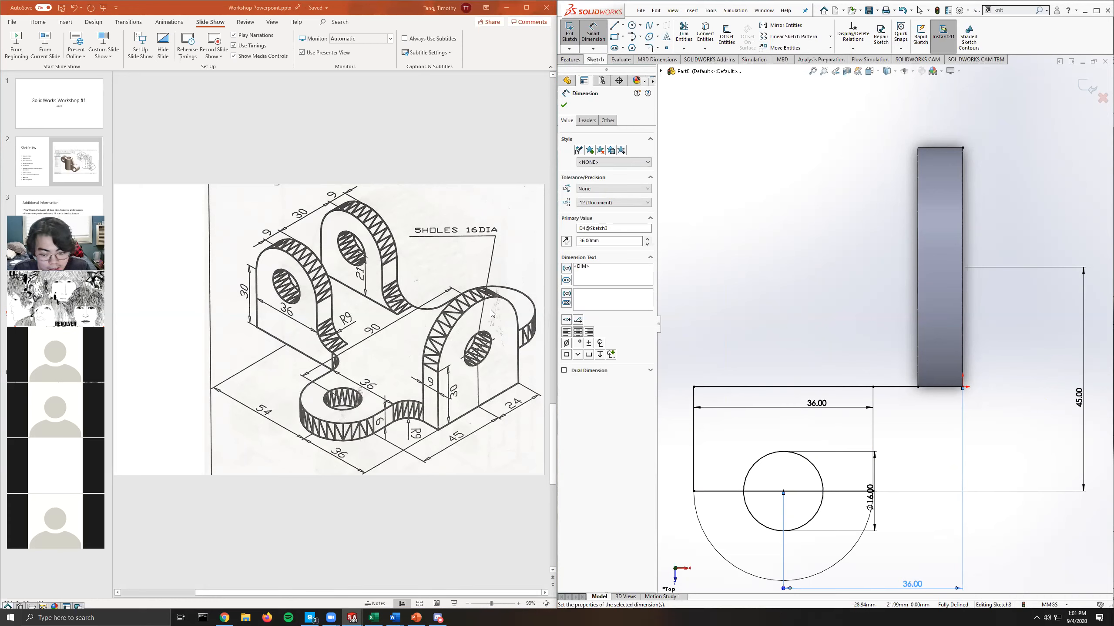
Draw a horizontal centreline about 64.6 mm long outward from the midpoint of the lug's inner base edge, over the tab.
{"action": "scroll", "coordinate": [862, 371], "scroll_direction": "up", "scroll_amount": 3}
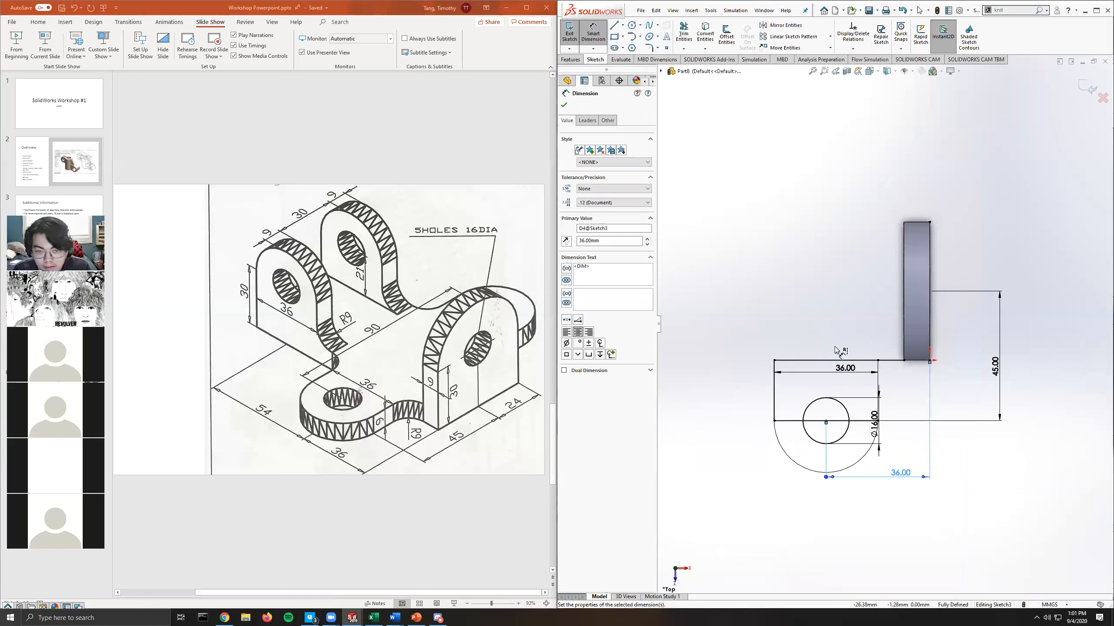
{"action": "left_click", "coordinate": [622, 27]}
{"action": "left_click", "coordinate": [622, 27]}
{"action": "left_click", "coordinate": [622, 27]}
{"action": "left_click", "coordinate": [646, 50]}
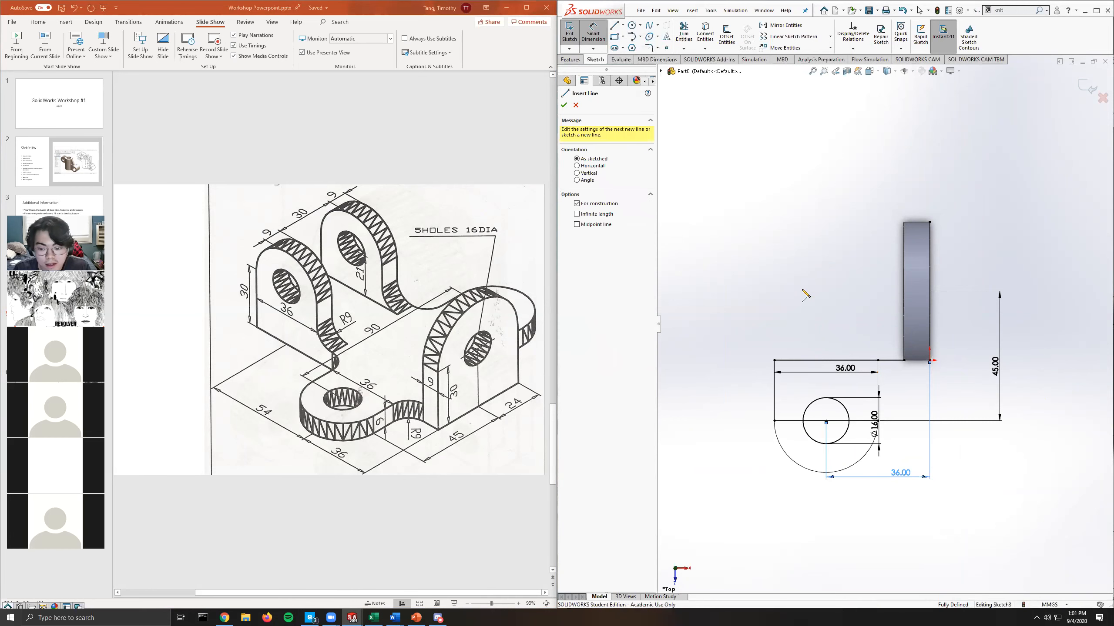
{"action": "left_click", "coordinate": [903, 291]}
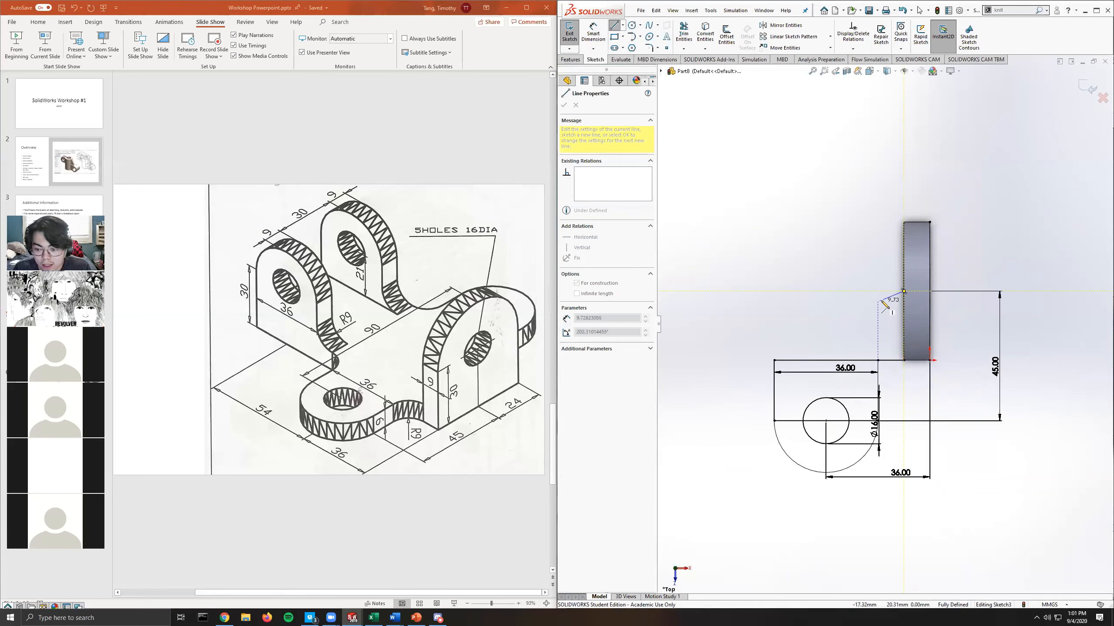
{"action": "left_click", "coordinate": [718, 291]}
{"action": "key", "text": "Escape"}
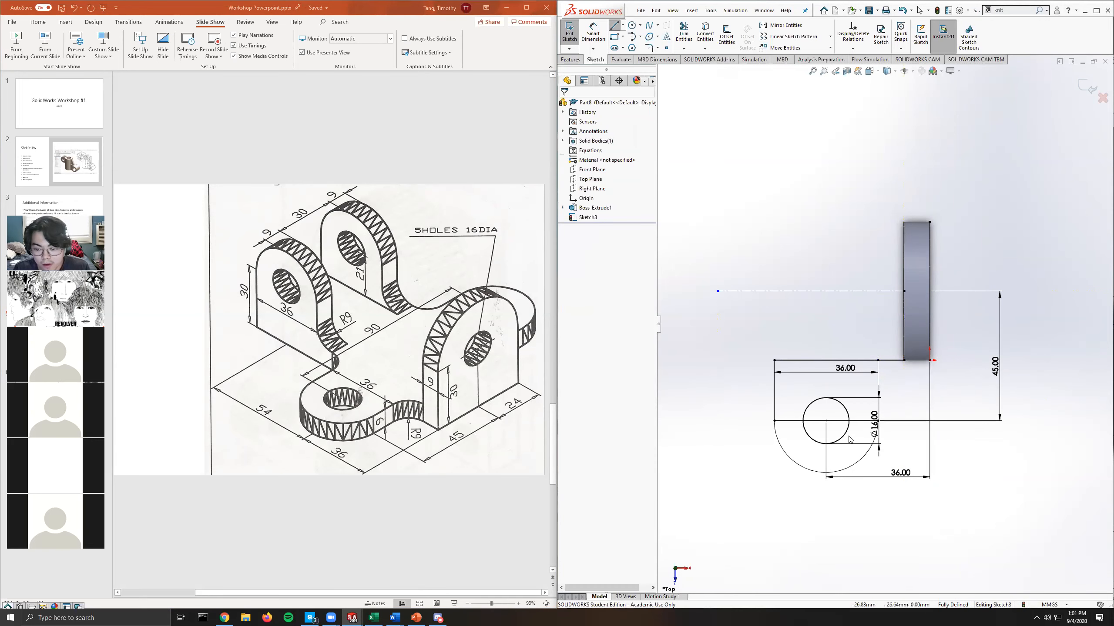
Try to dimension the distance between the tab's hole centre and the horizontal centreline.
{"action": "left_click", "coordinate": [599, 33]}
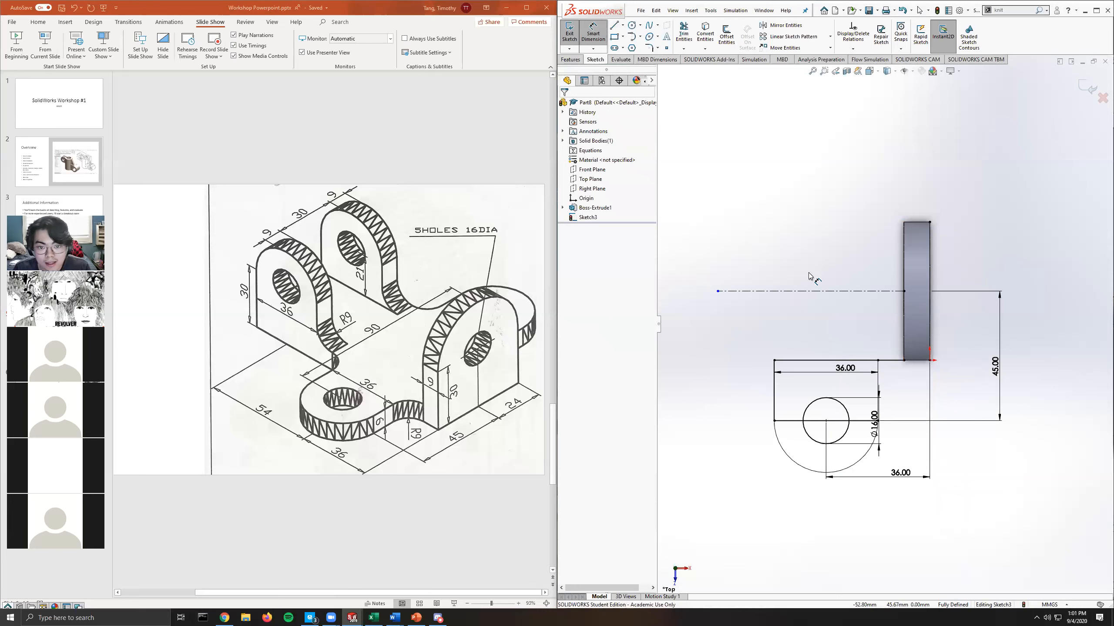
{"action": "left_click", "coordinate": [826, 421]}
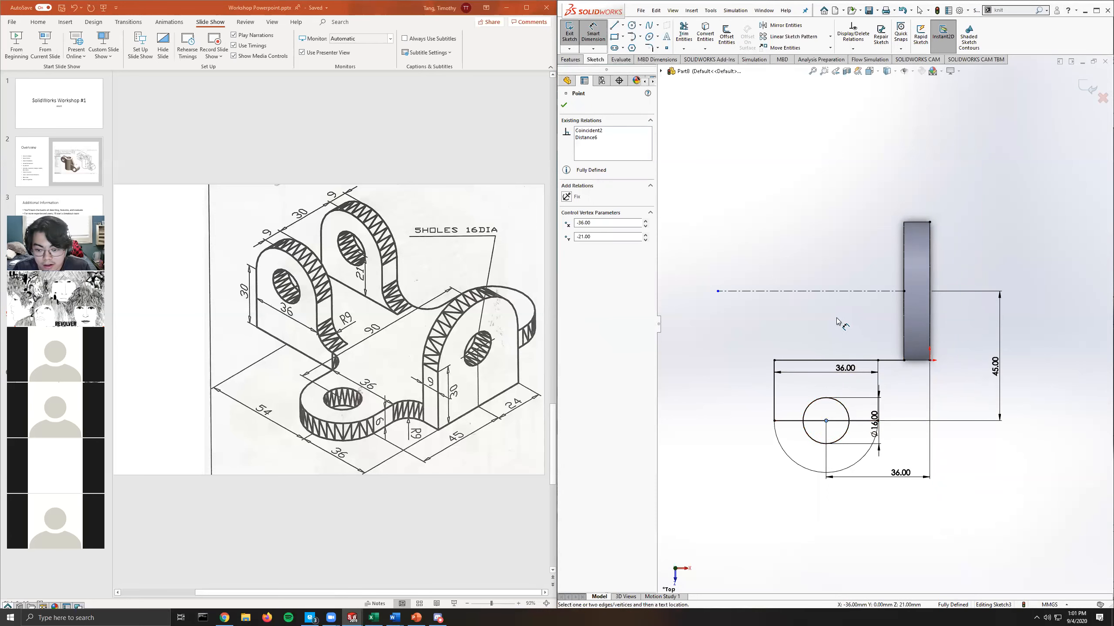
{"action": "left_click", "coordinate": [827, 291]}
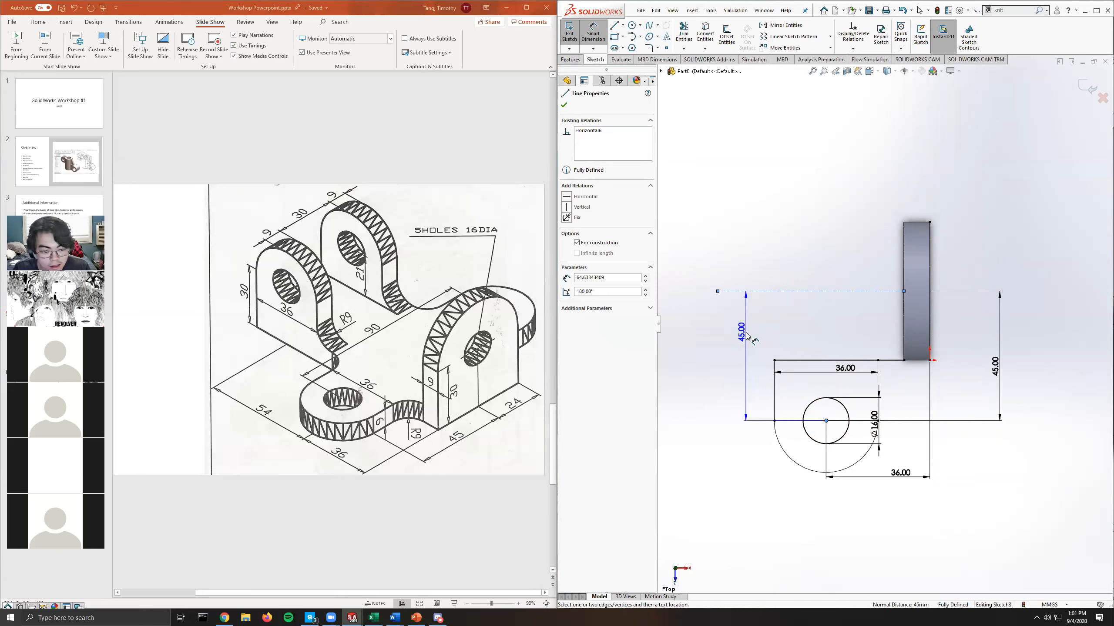
{"action": "left_click", "coordinate": [747, 335]}
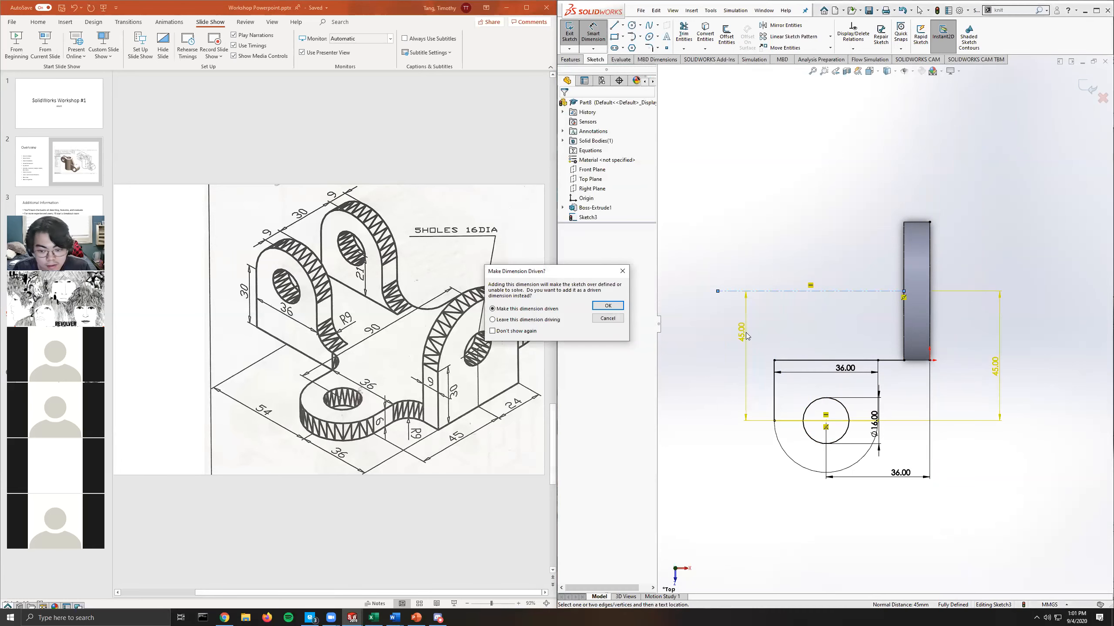
{"action": "left_click", "coordinate": [608, 318]}
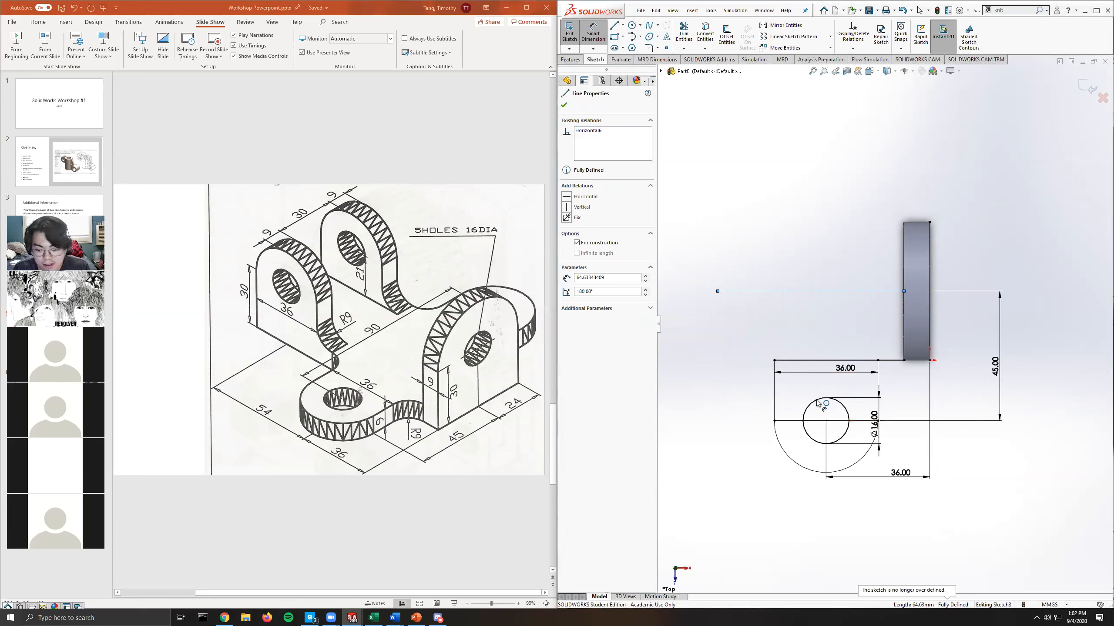
{"action": "left_click", "coordinate": [827, 421]}
{"action": "left_click", "coordinate": [823, 291]}
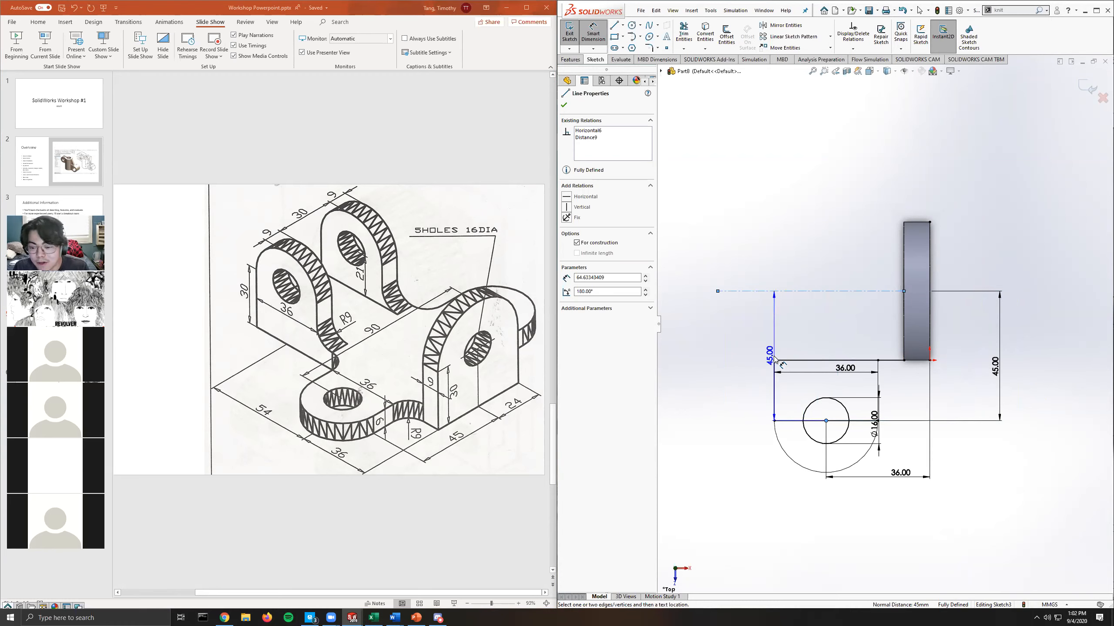
{"action": "key", "text": "Escape"}
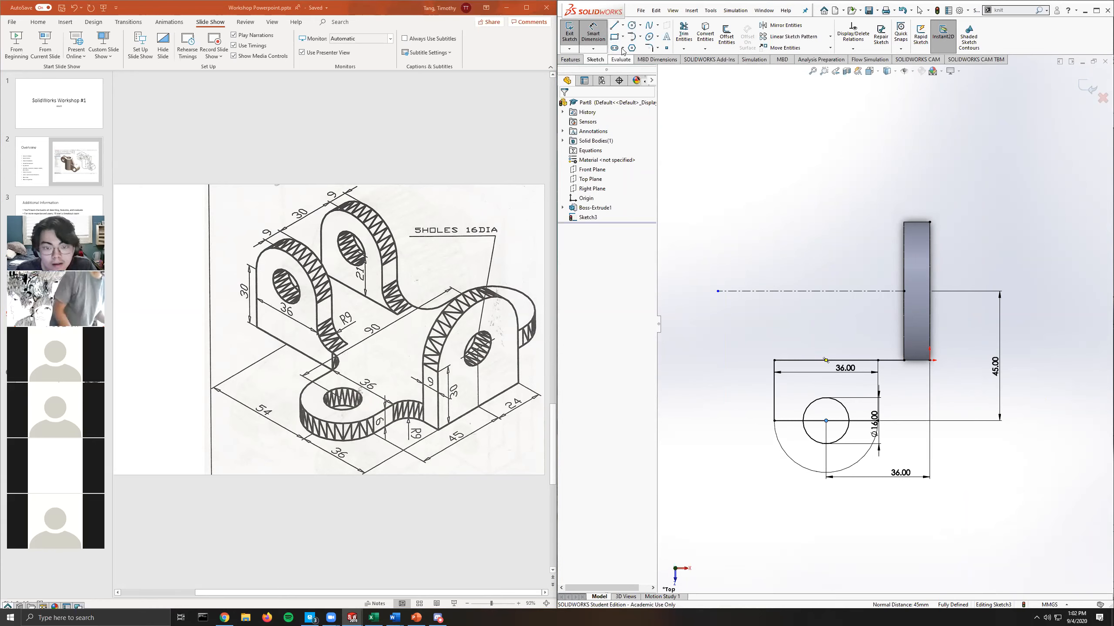
Draw a corner rectangle about 80.3 mm wide and 24 mm high from the lug's inner base corner up to the centreline's level.
{"action": "left_click", "coordinate": [904, 360]}
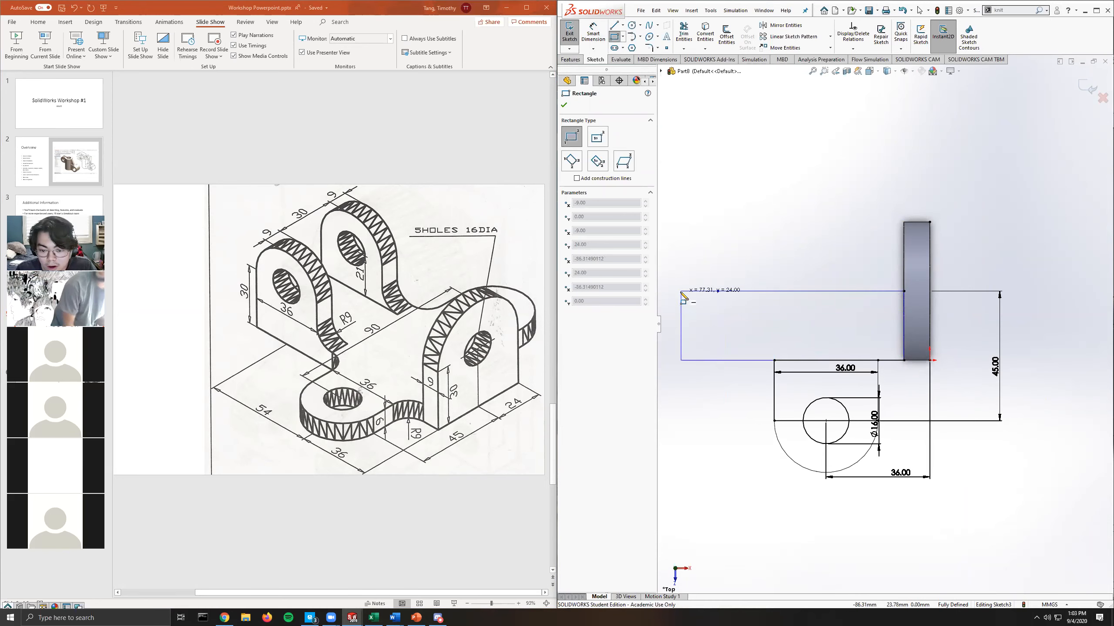
{"action": "left_click", "coordinate": [673, 291]}
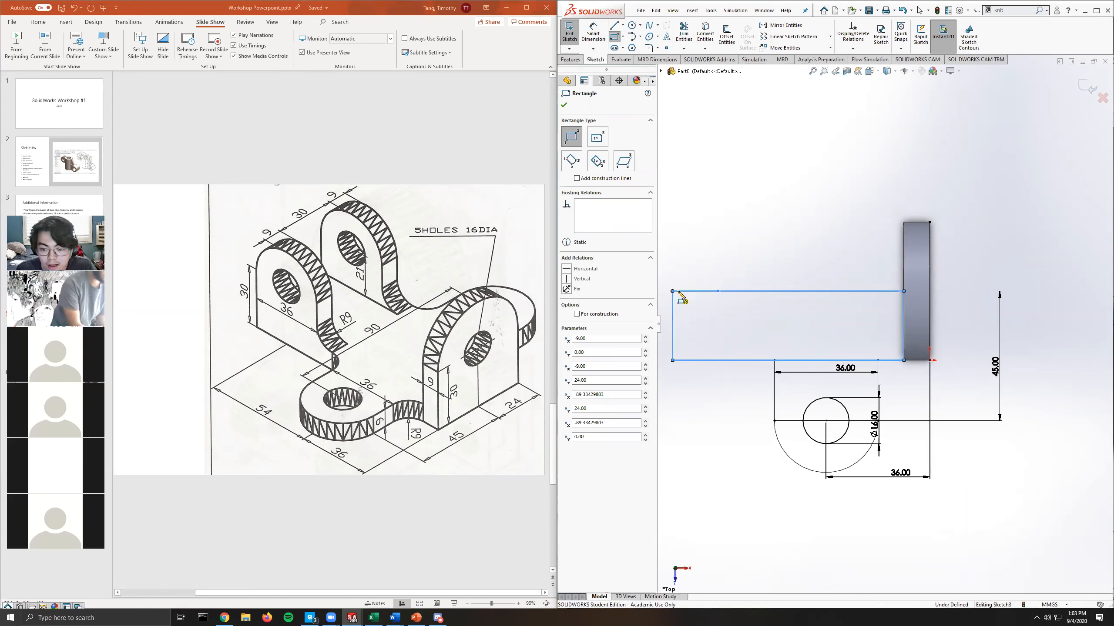
Trim the two segments of the tab's horizontal line between the hole circle and the tab's straight sides.
{"action": "left_click", "coordinate": [684, 34]}
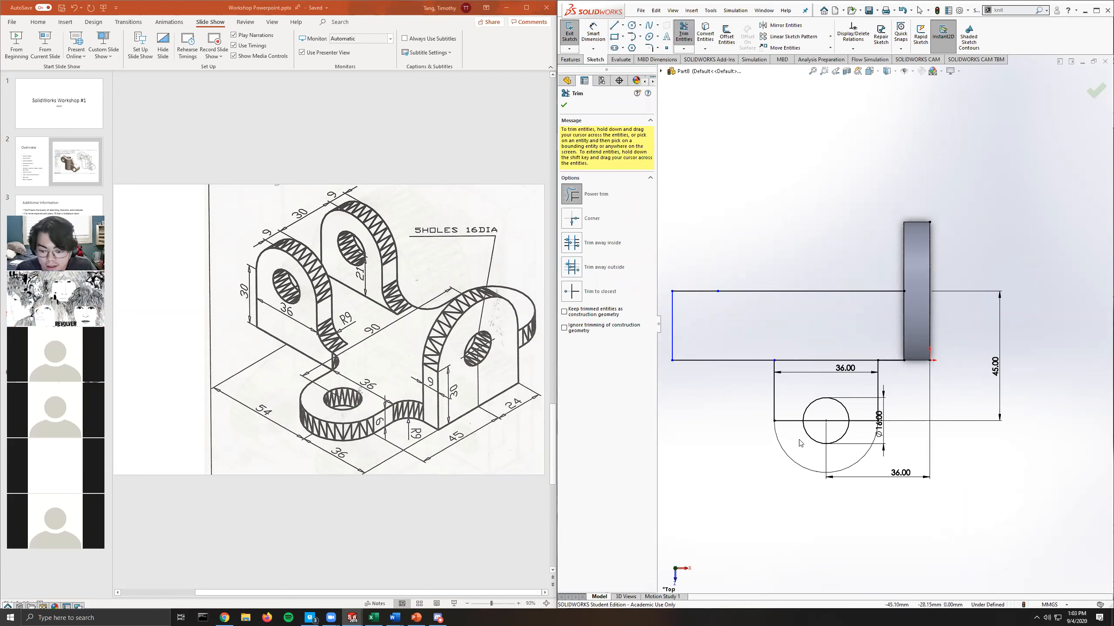
{"action": "left_click_drag", "start_coordinate": [796, 435], "coordinate": [795, 416]}
{"action": "left_click_drag", "start_coordinate": [865, 437], "coordinate": [864, 416]}
{"action": "left_click", "coordinate": [683, 35]}
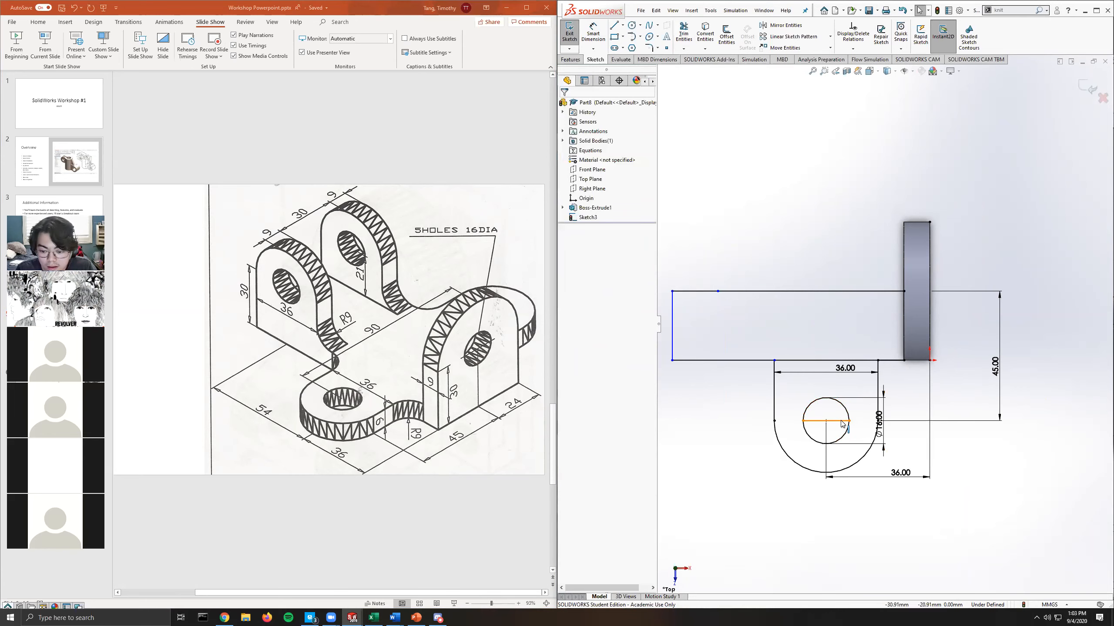
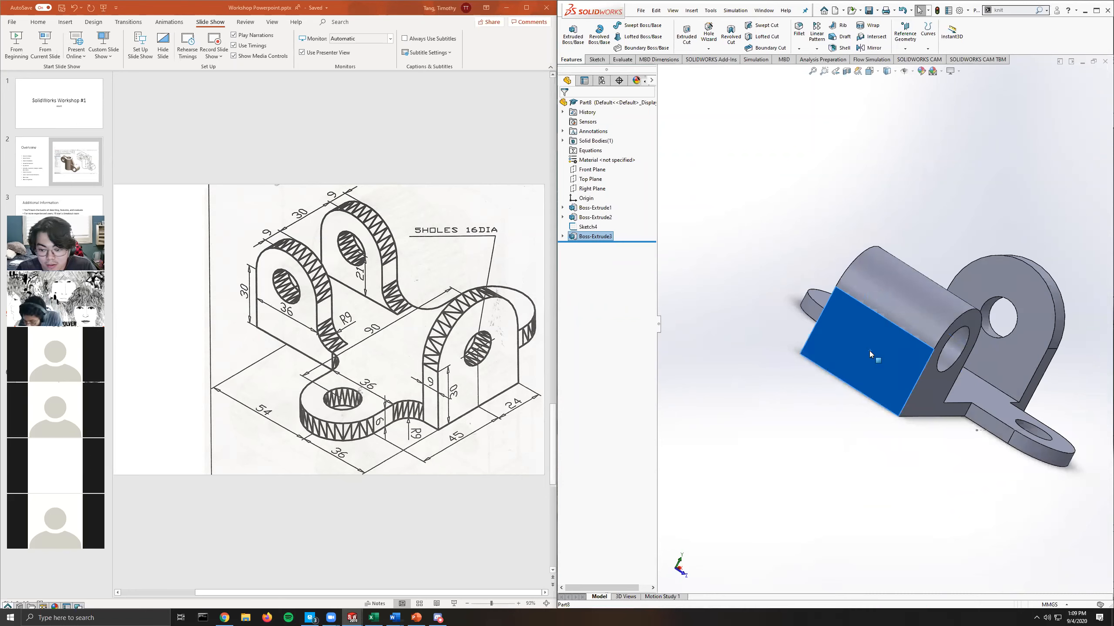
Sketch on the thick lug's flat outer end face a corner rectangle about 31 mm wide and 44 mm high, extending above the lug.
{"action": "left_click", "coordinate": [1077, 307]}
{"action": "middle_click_drag", "start_coordinate": [904, 379], "coordinate": [895, 358]}
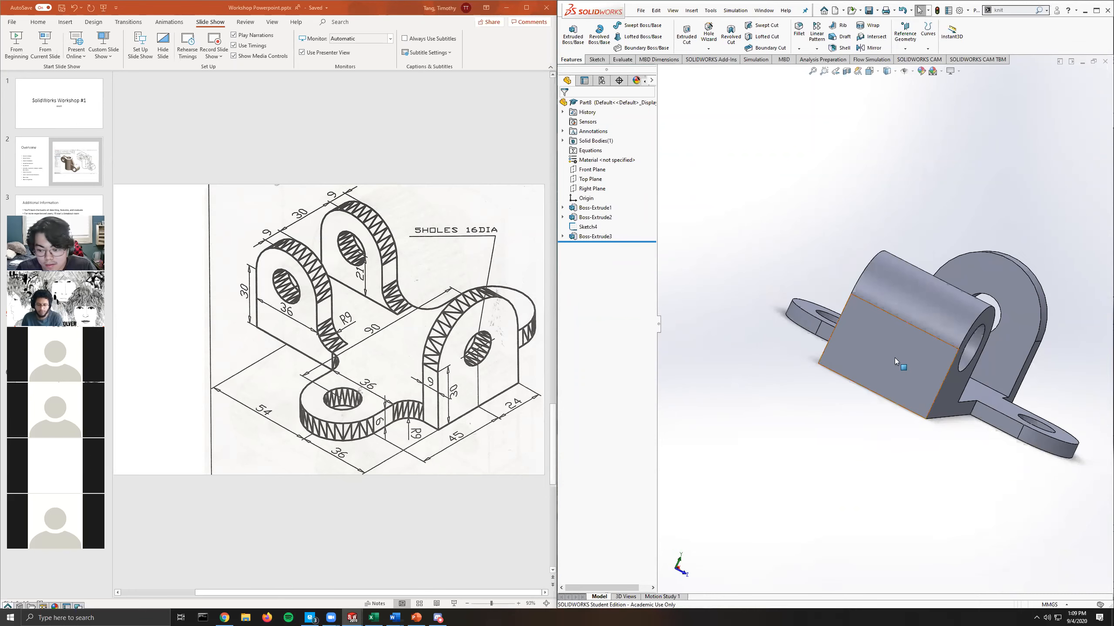
{"action": "left_click", "coordinate": [894, 358]}
{"action": "right_click", "coordinate": [895, 358]}
{"action": "left_click", "coordinate": [955, 347]}
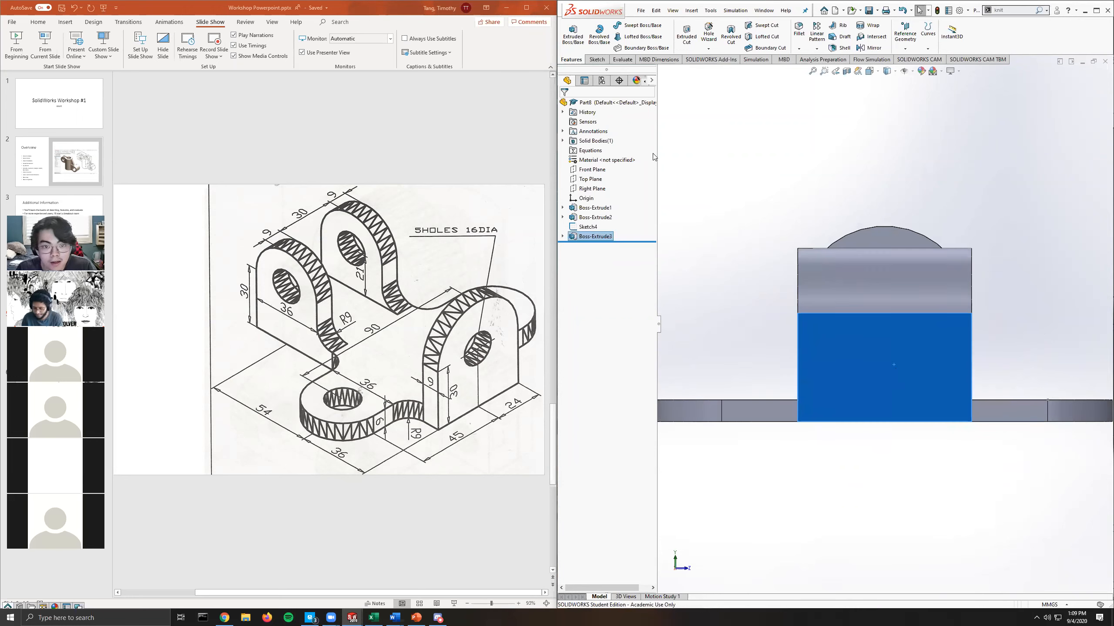
{"action": "left_click", "coordinate": [597, 59]}
{"action": "left_click", "coordinate": [615, 36]}
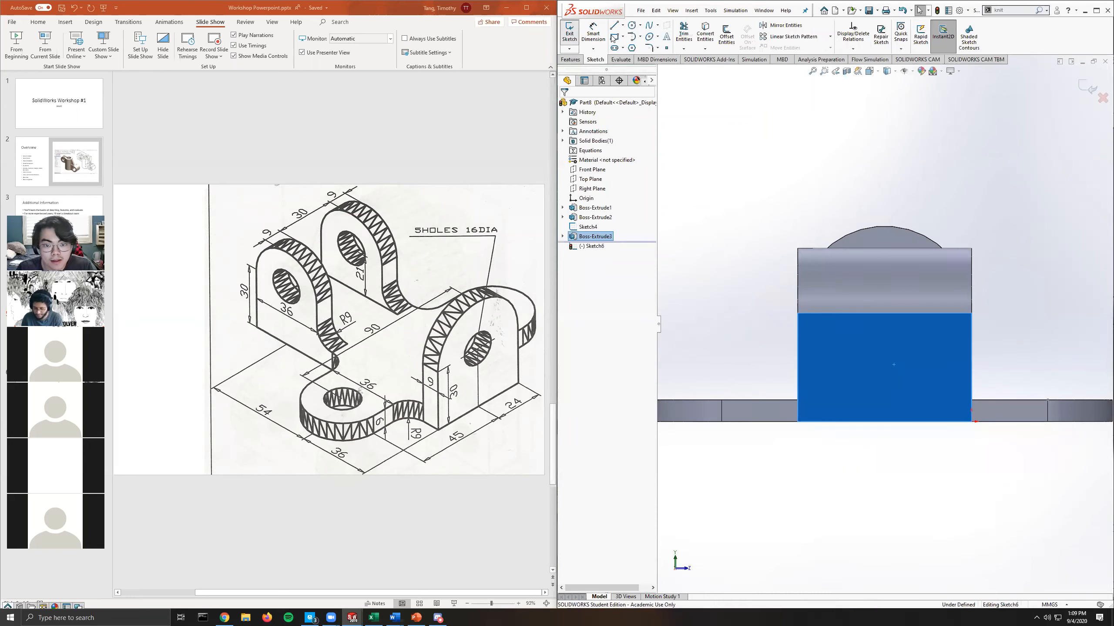
{"action": "left_click", "coordinate": [822, 217]}
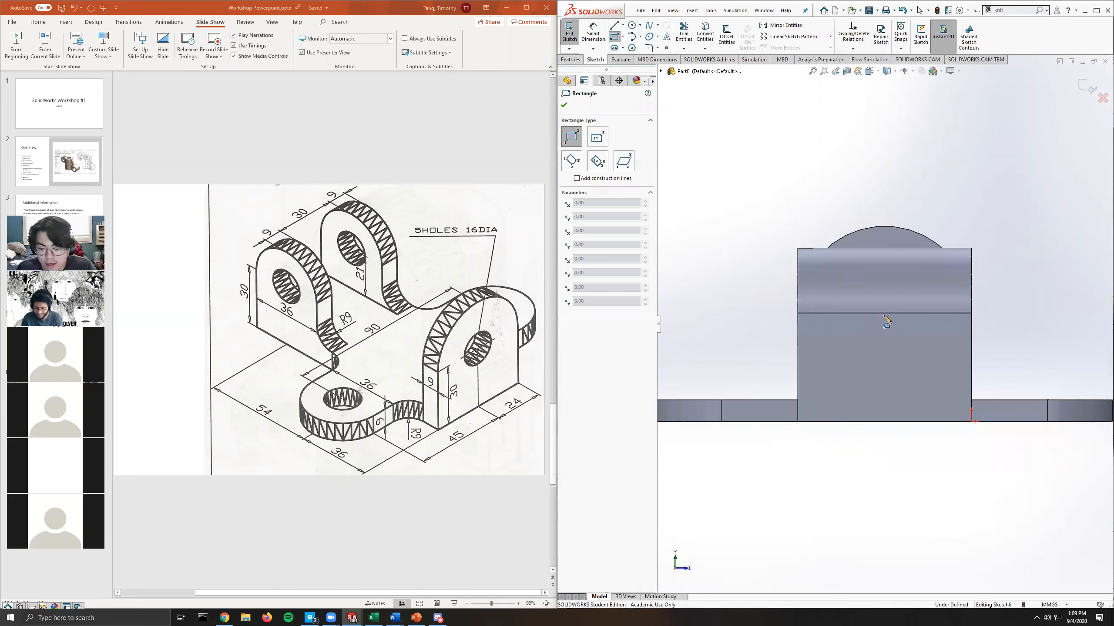
{"action": "left_click", "coordinate": [934, 376]}
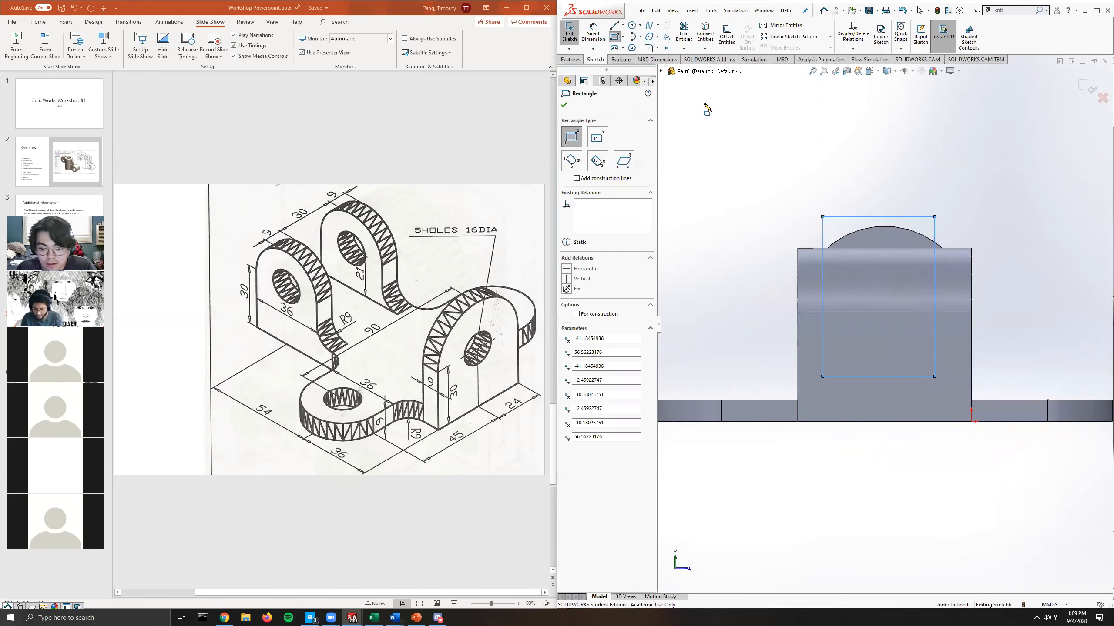
Dimension the rectangle's width as 30 mm.
{"action": "left_click", "coordinate": [593, 33]}
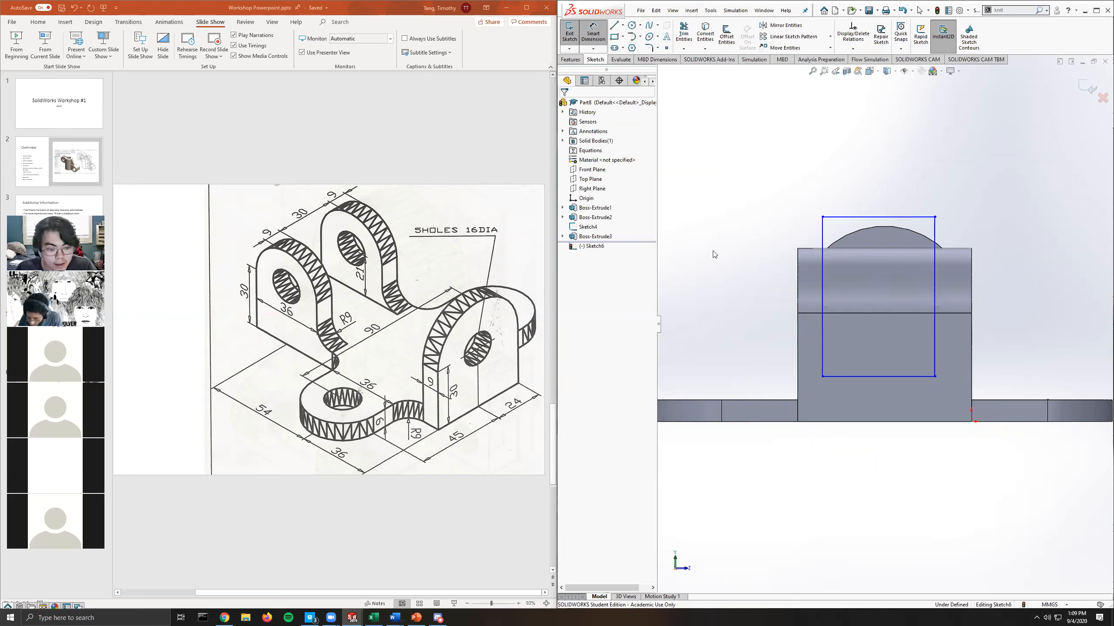
{"action": "left_click", "coordinate": [866, 217]}
{"action": "left_click", "coordinate": [874, 175]}
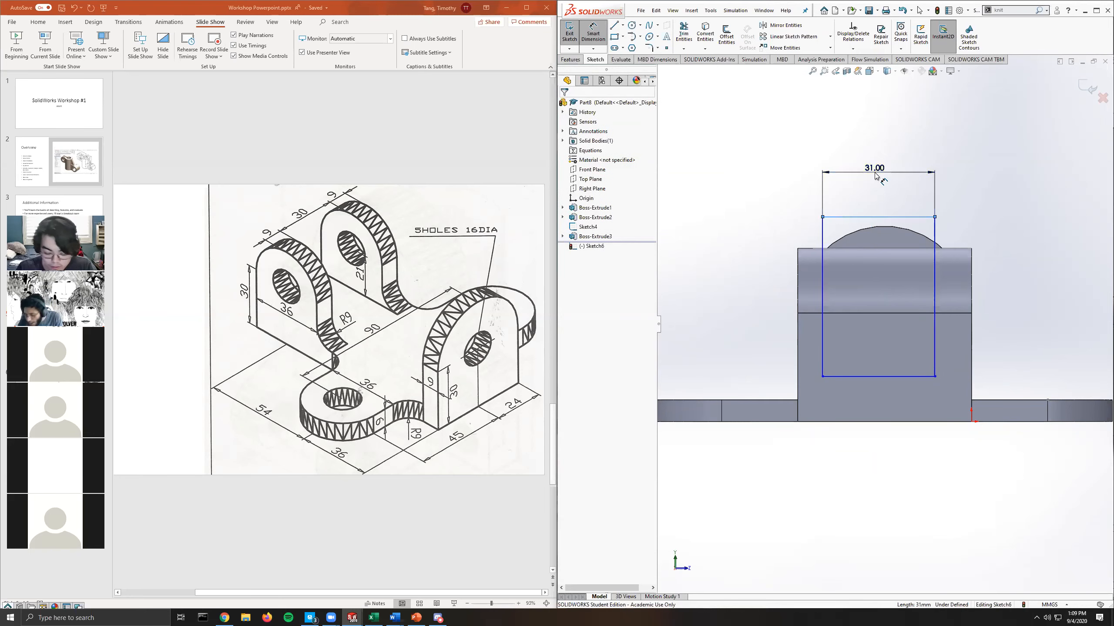
{"action": "type", "text": "30"}
{"action": "key", "text": "Return"}
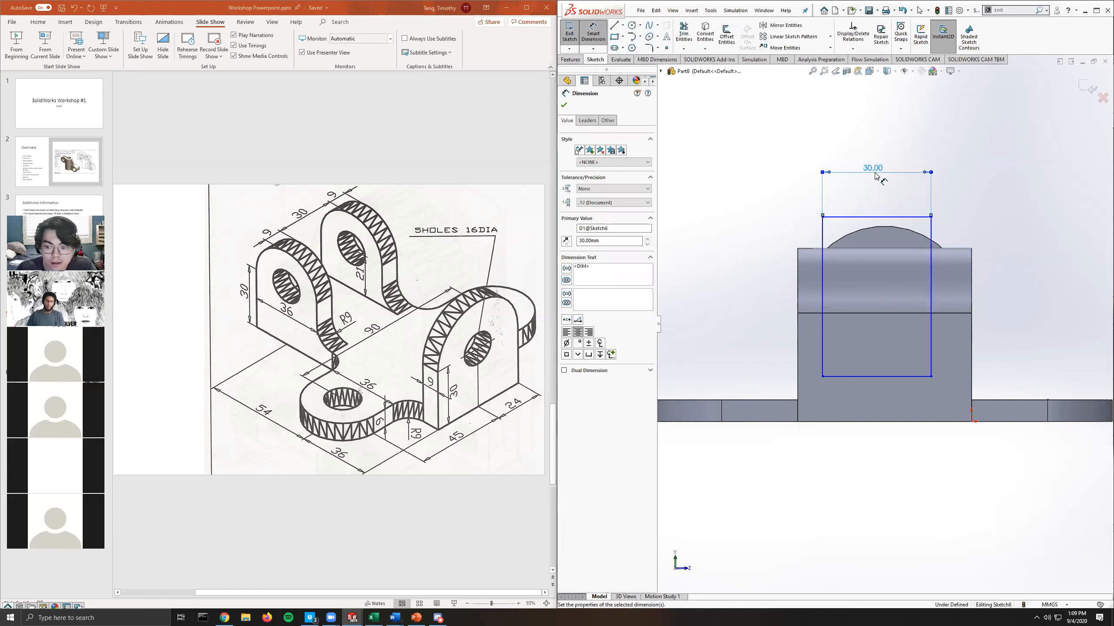
Dimension the distance from the rectangle's nearer vertical side to the lug's side edge as 9 mm.
{"action": "left_click", "coordinate": [931, 281]}
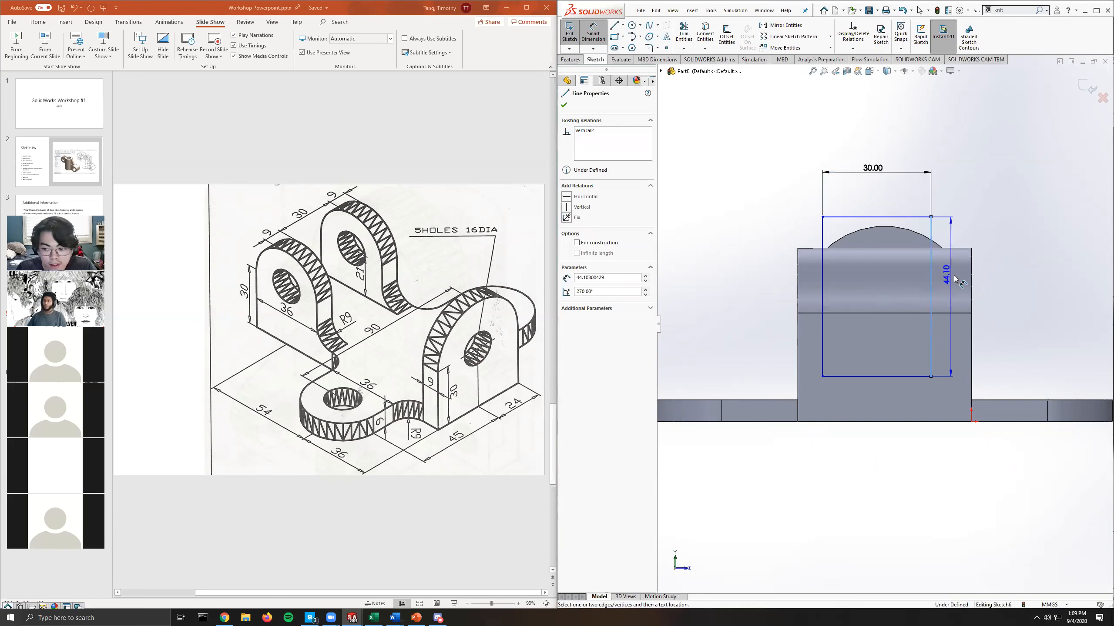
{"action": "left_click", "coordinate": [971, 322]}
{"action": "left_click", "coordinate": [957, 185]}
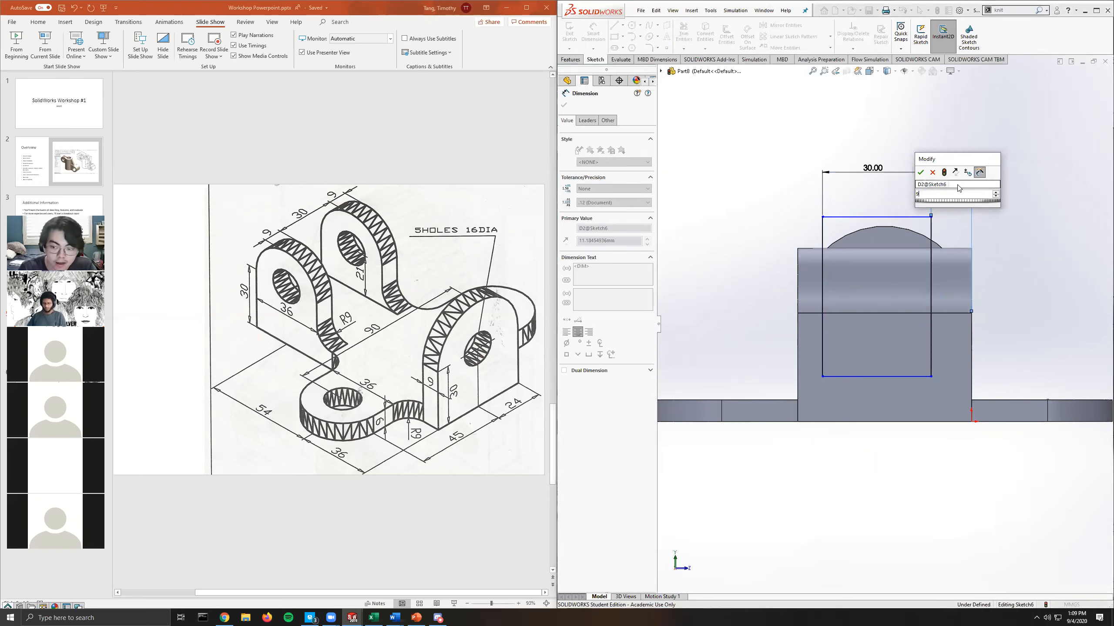
{"action": "type", "text": "9"}
{"action": "key", "text": "Return"}
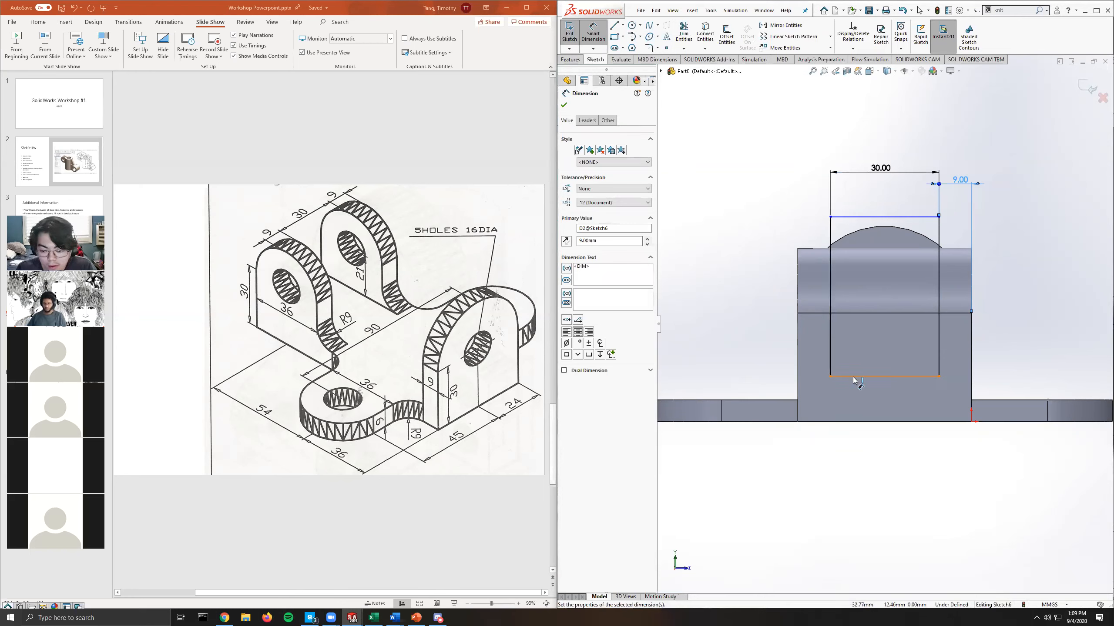
Make the rectangle's lower line collinear with the base plate's upper edge.
{"action": "left_click", "coordinate": [593, 33]}
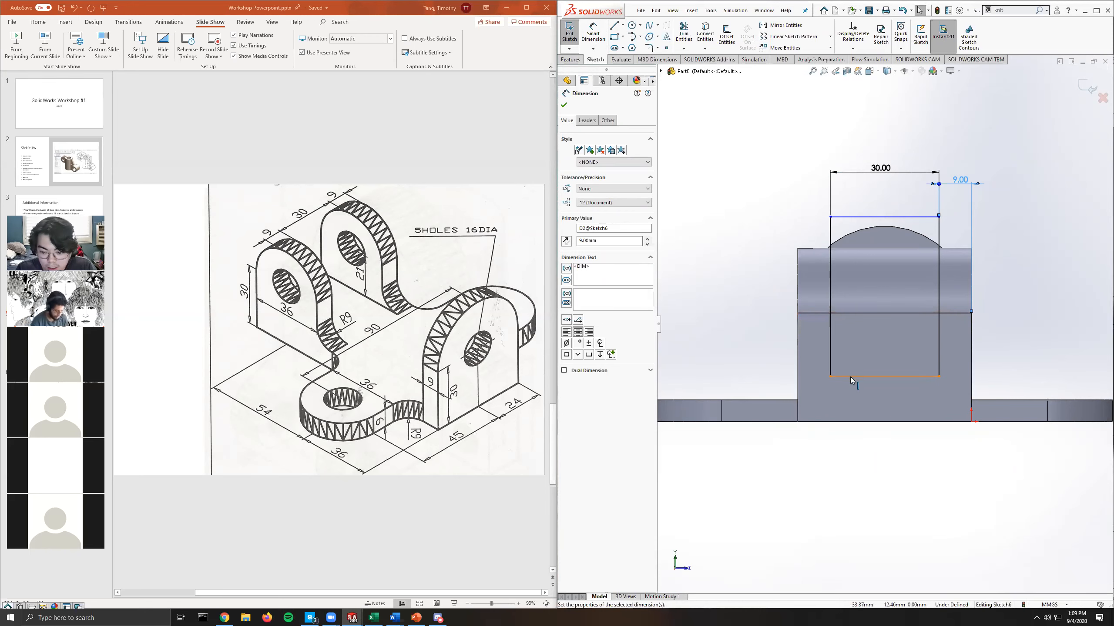
{"action": "left_click", "coordinate": [850, 377]}
{"action": "left_click", "coordinate": [784, 401], "text": "ctrl"}
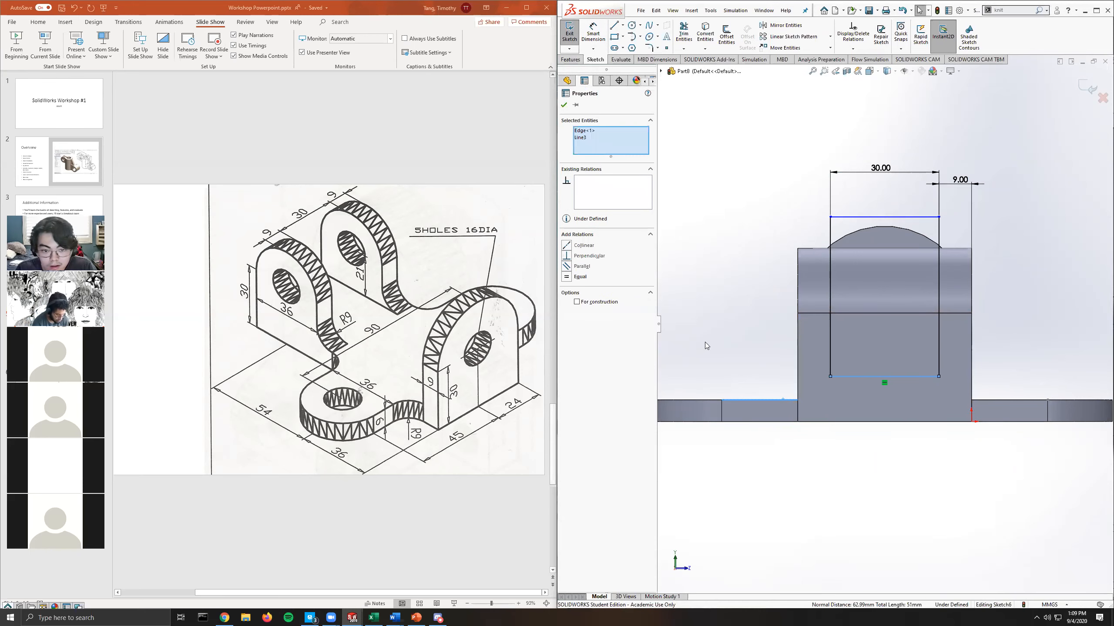
{"action": "left_click", "coordinate": [566, 246]}
Cut-extrude the rectangle through the thick lug to split it into two upright lugs, and show the part in isometric view.
{"action": "middle_click_drag", "start_coordinate": [851, 409], "coordinate": [777, 445]}
{"action": "middle_click_drag", "start_coordinate": [870, 438], "coordinate": [904, 420]}
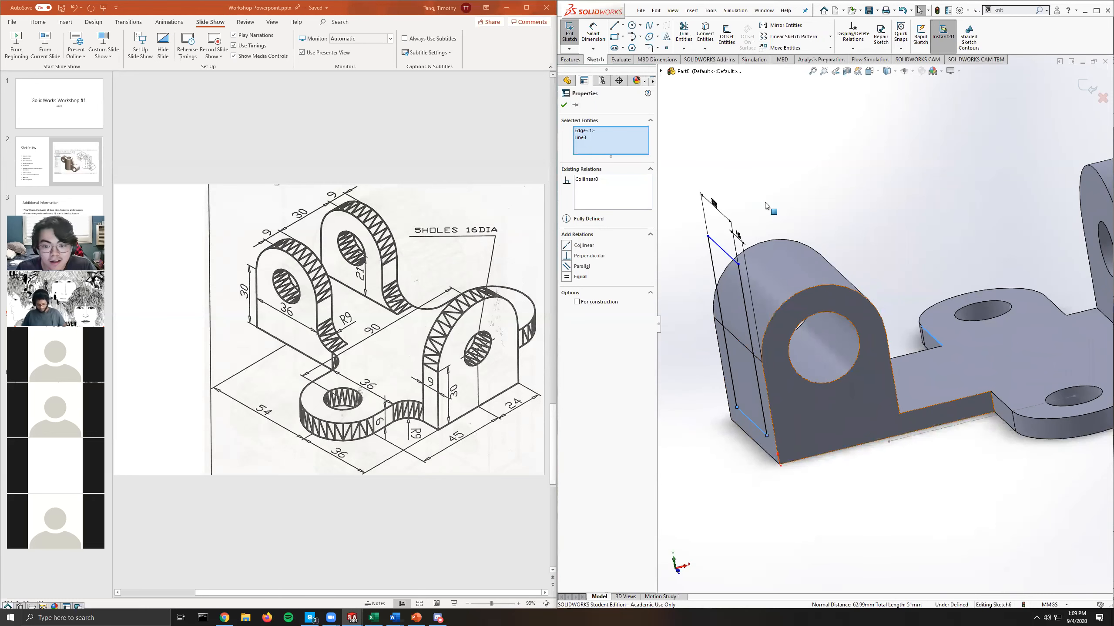
{"action": "middle_click_drag", "start_coordinate": [771, 209], "coordinate": [836, 181]}
{"action": "left_click", "coordinate": [570, 60]}
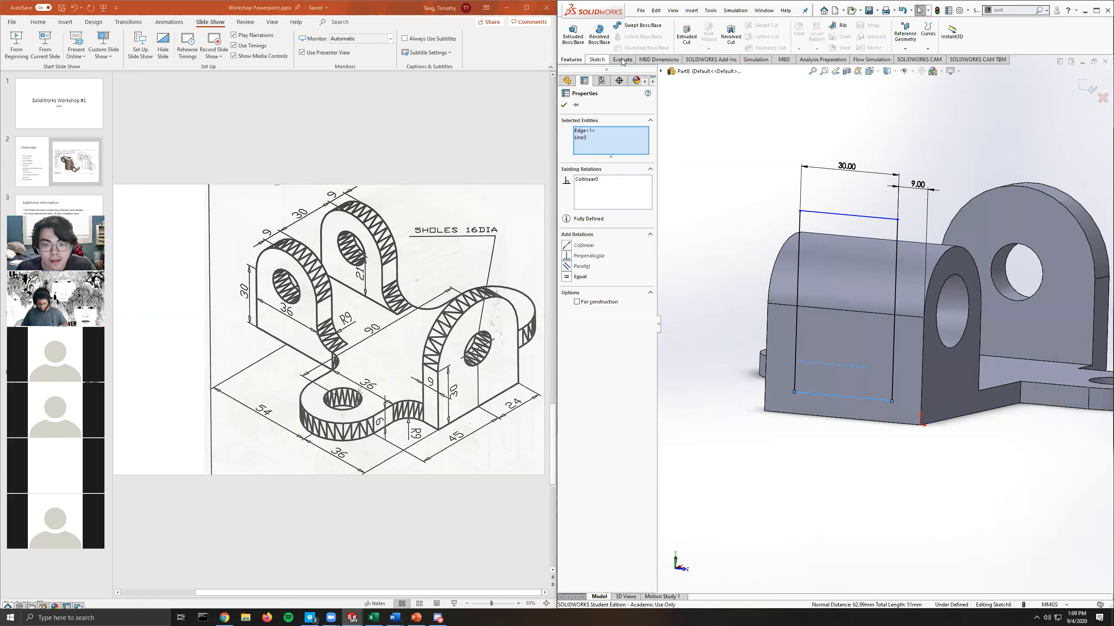
{"action": "left_click", "coordinate": [686, 34]}
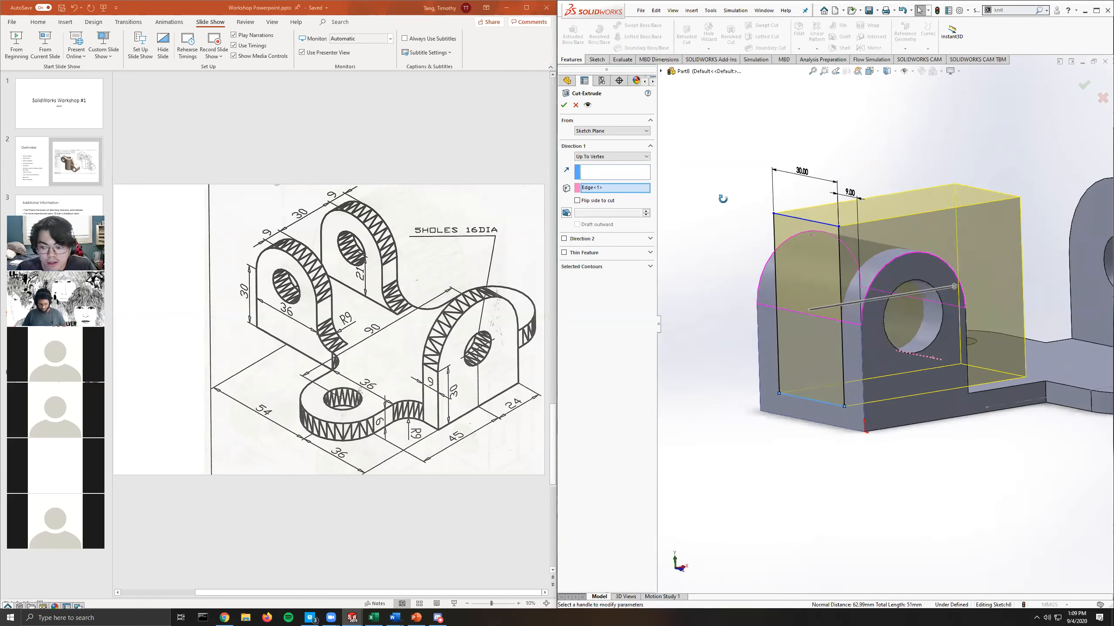
{"action": "left_click", "coordinate": [564, 105]}
{"action": "middle_click_drag", "start_coordinate": [813, 238], "coordinate": [846, 242]}
{"action": "scroll", "coordinate": [846, 242], "scroll_direction": "up", "scroll_amount": 2}
{"action": "key", "text": "space"}
{"action": "left_click", "coordinate": [1030, 335]}
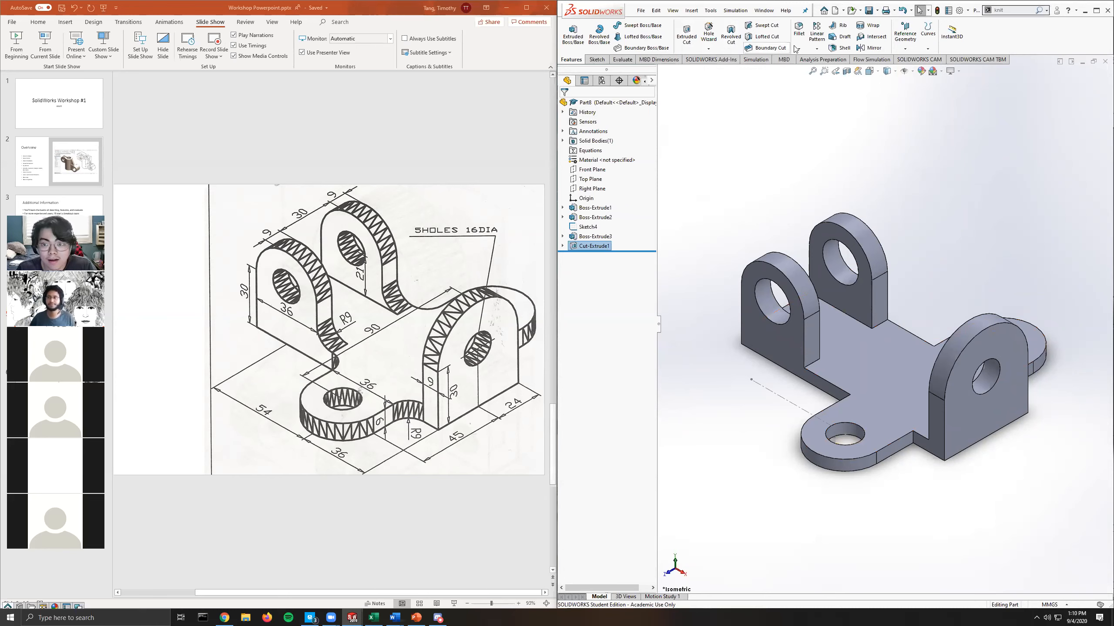
Fillet the two edges where the twin lugs meet the base and the two corners between the tabs and the single lug with a 9 mm radius.
{"action": "left_click", "coordinate": [798, 31]}
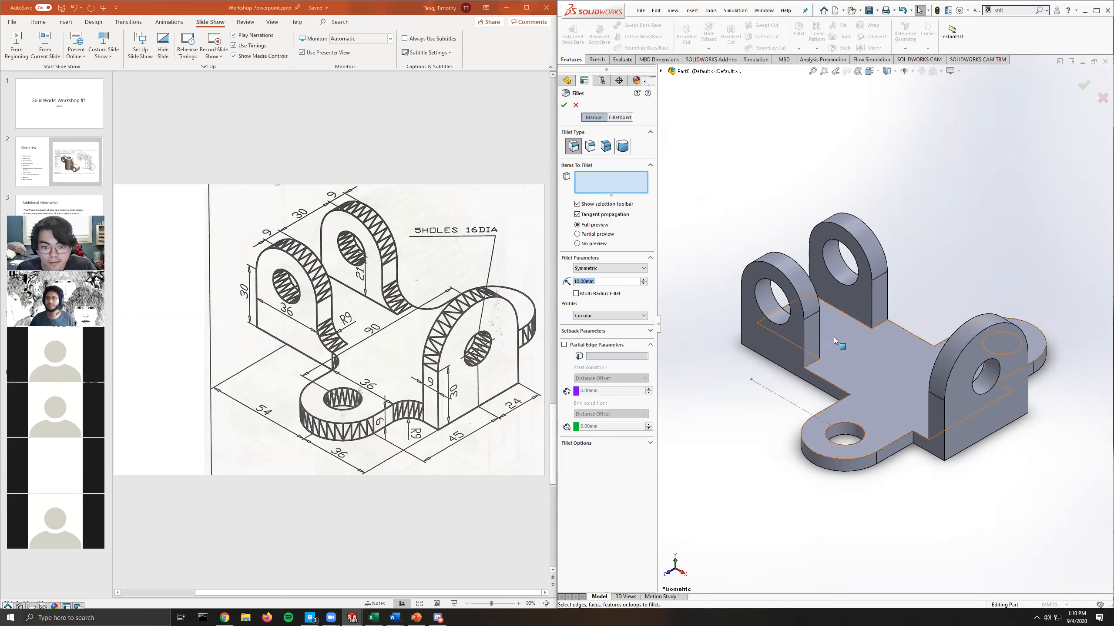
{"action": "scroll", "coordinate": [845, 367], "scroll_direction": "down", "scroll_amount": 2}
{"action": "scroll", "coordinate": [845, 366], "scroll_direction": "down", "scroll_amount": 1}
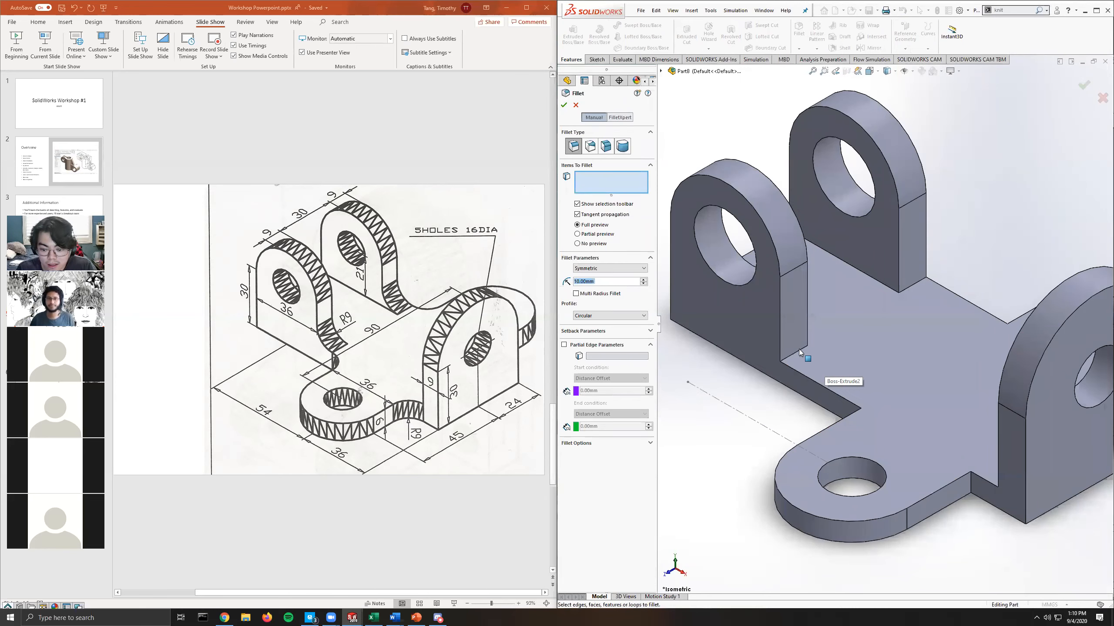
{"action": "left_click", "coordinate": [798, 349]}
{"action": "right_click", "coordinate": [629, 193]}
{"action": "left_click", "coordinate": [632, 196]}
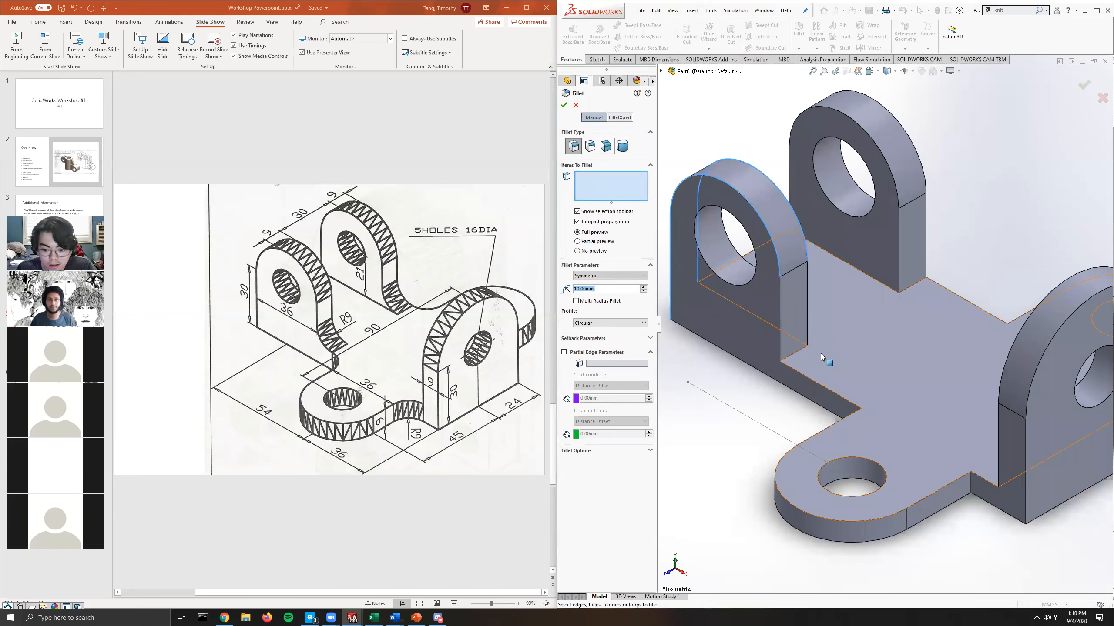
{"action": "left_click", "coordinate": [802, 349]}
{"action": "left_click", "coordinate": [909, 290]}
{"action": "left_click", "coordinate": [971, 482]}
{"action": "scroll", "coordinate": [1028, 415], "scroll_direction": "up", "scroll_amount": 1}
{"action": "middle_click_drag", "start_coordinate": [1027, 415], "coordinate": [889, 356]}
{"action": "left_click", "coordinate": [897, 351]}
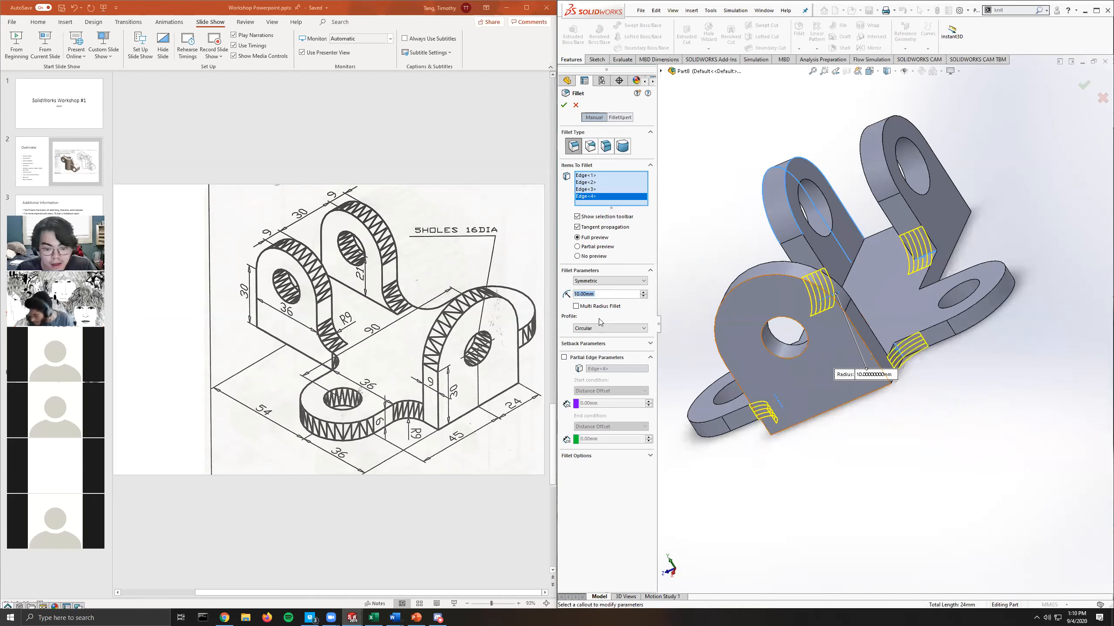
{"action": "type", "text": "9"}
{"action": "key", "text": "Return"}
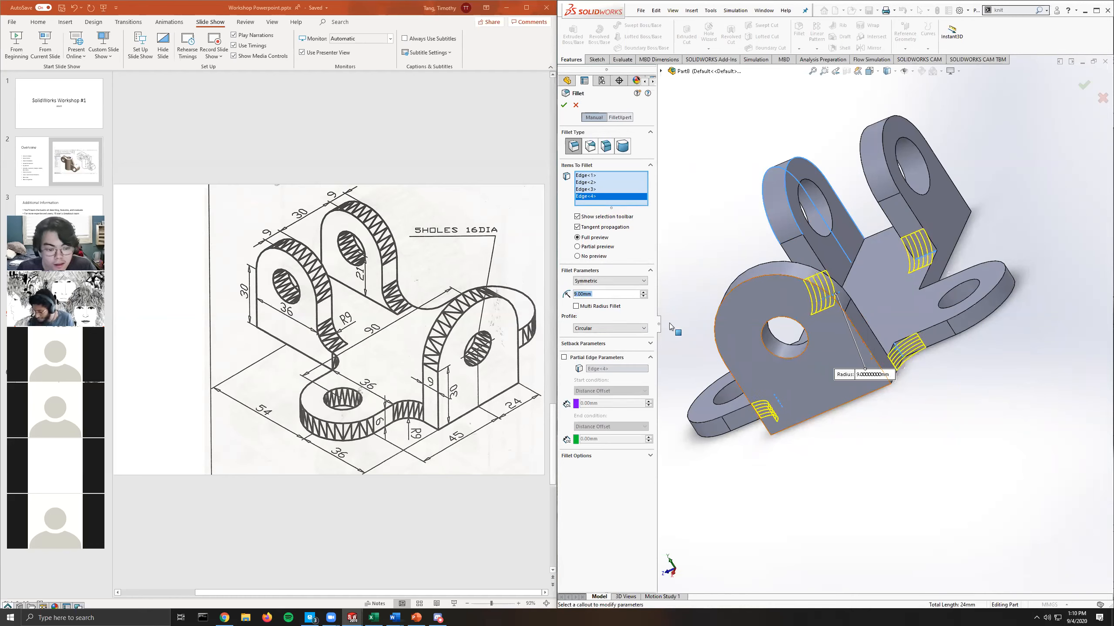
{"action": "middle_click_drag", "start_coordinate": [911, 302], "coordinate": [856, 263]}
{"action": "left_click", "coordinate": [564, 105]}
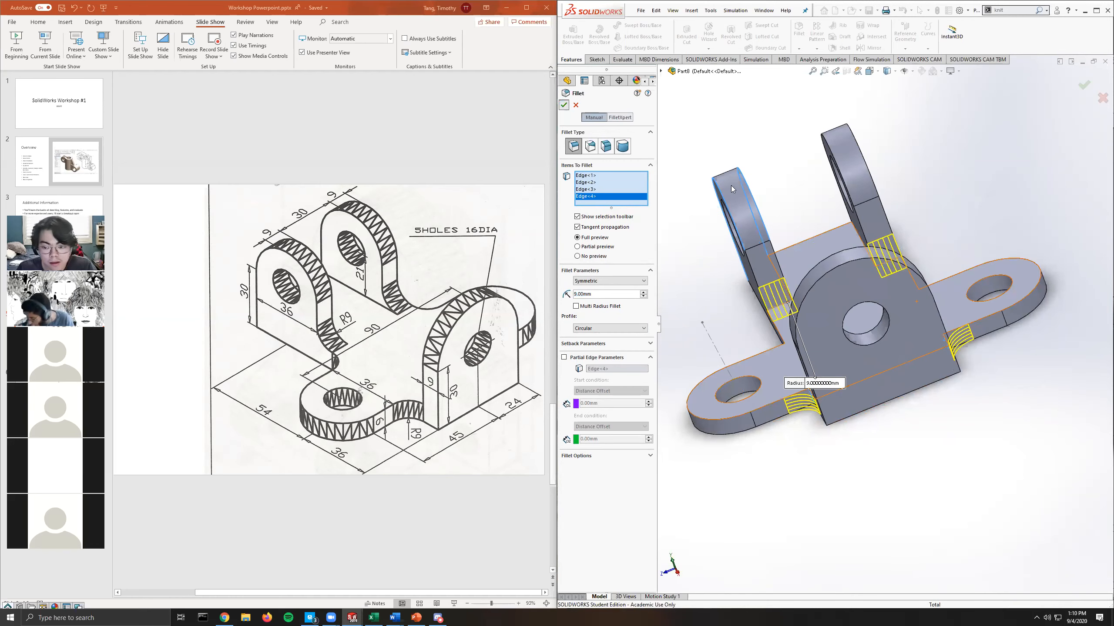
{"action": "middle_click_drag", "start_coordinate": [944, 275], "coordinate": [994, 290]}
{"action": "key", "text": "space"}
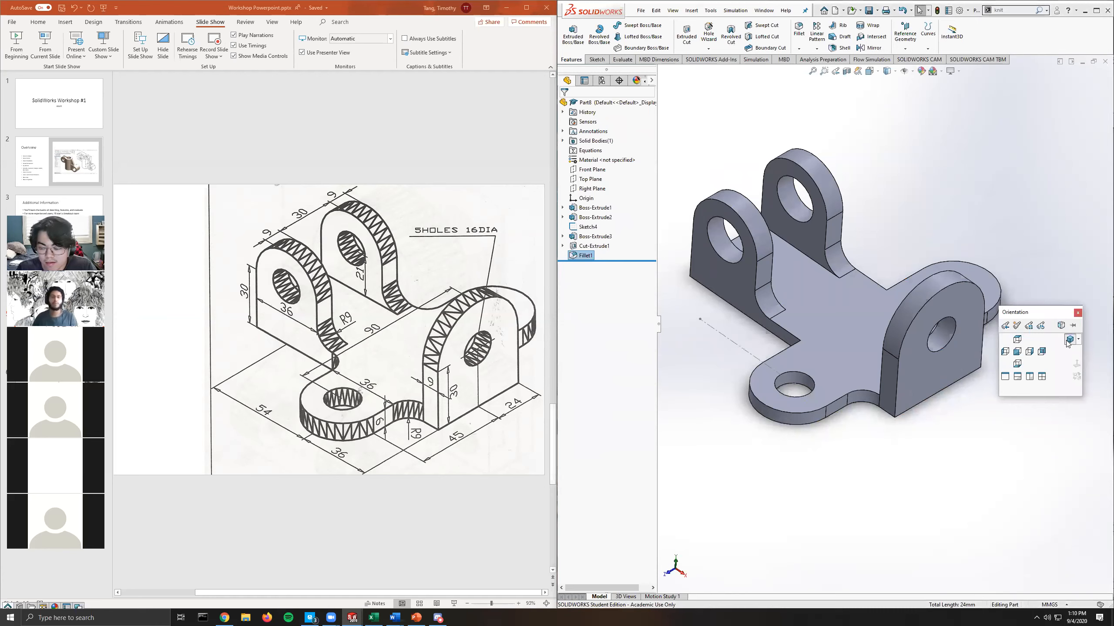
{"action": "left_click", "coordinate": [1069, 341]}
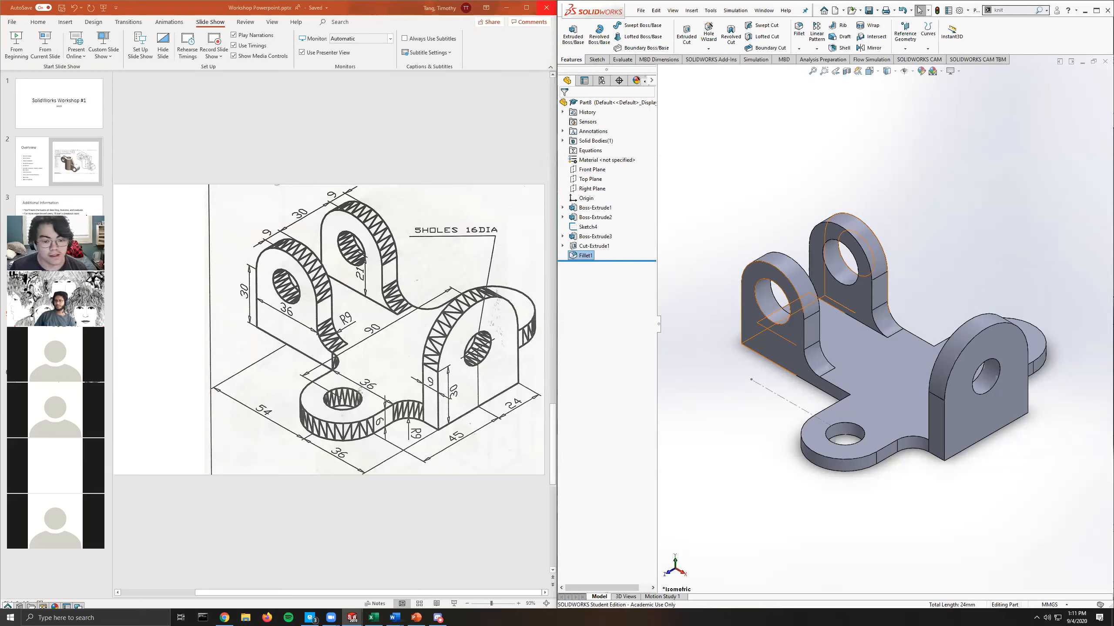
Switch to the PowerPoint presentation and examine the Modeling Practice Drawings 83 bracket on slide 6.
{"action": "left_click_drag", "start_coordinate": [55, 243], "coordinate": [480, 160]}
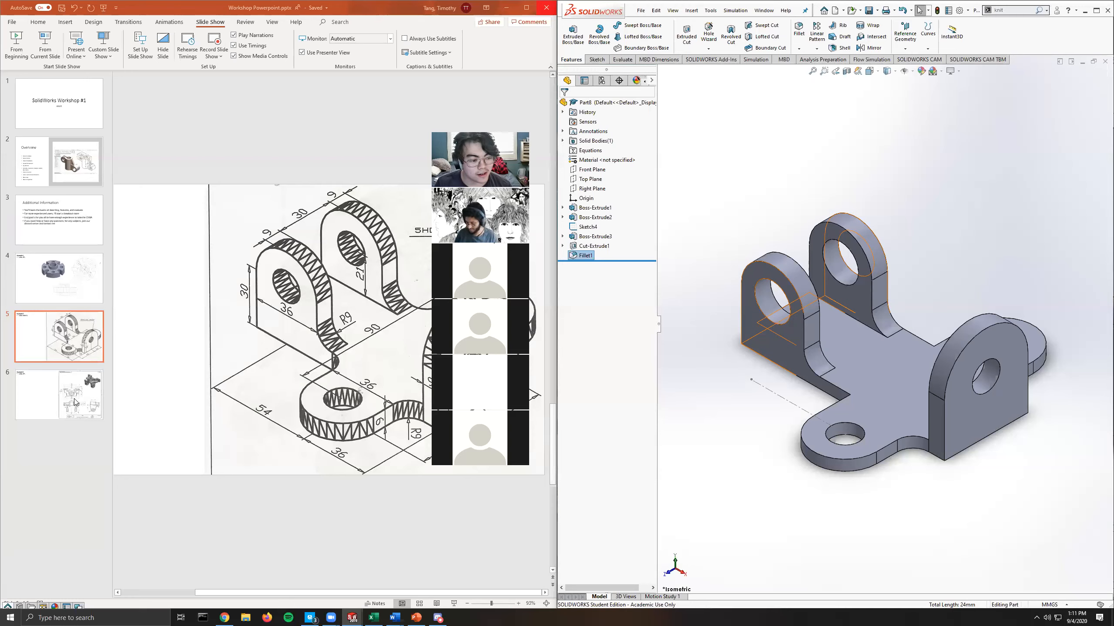
{"action": "left_click", "coordinate": [52, 395]}
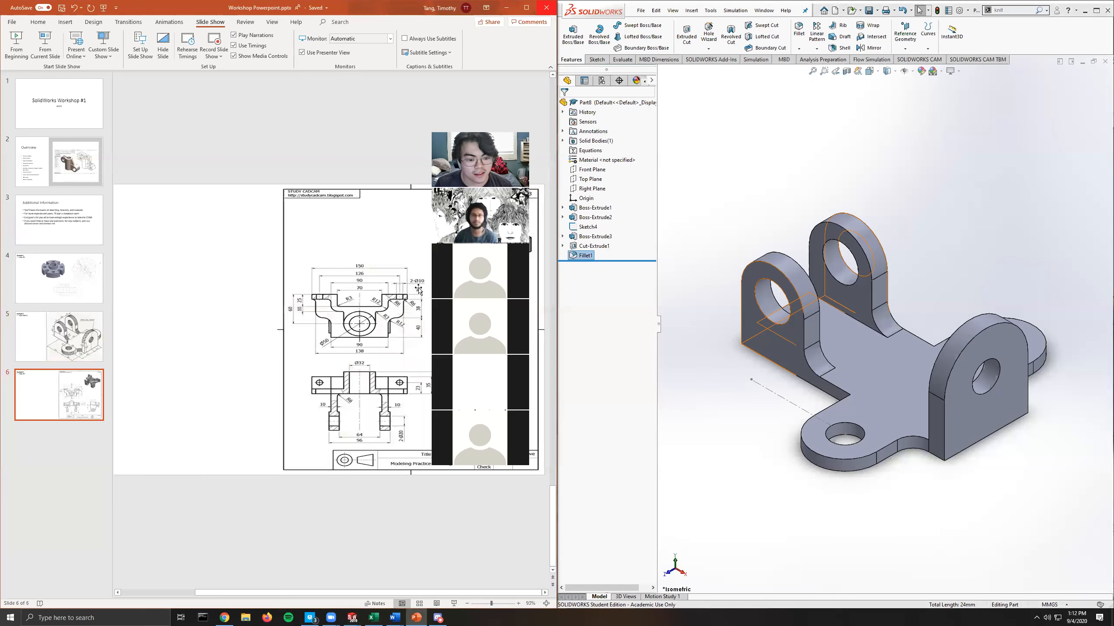
{"action": "left_click_drag", "start_coordinate": [501, 129], "coordinate": [724, 171]}
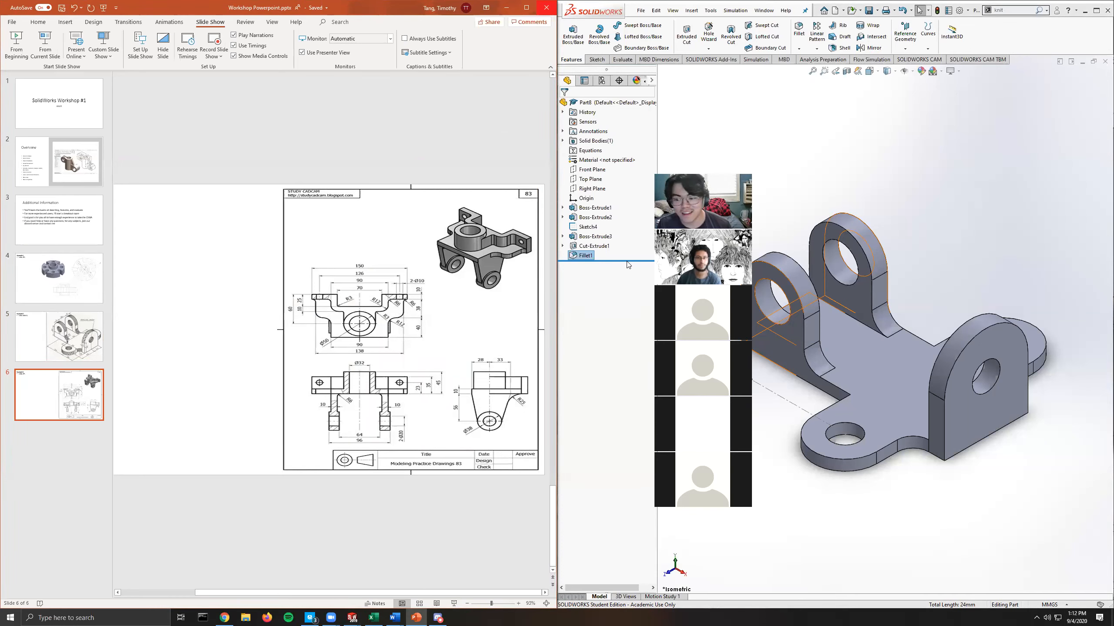
{"action": "left_click", "coordinate": [472, 333]}
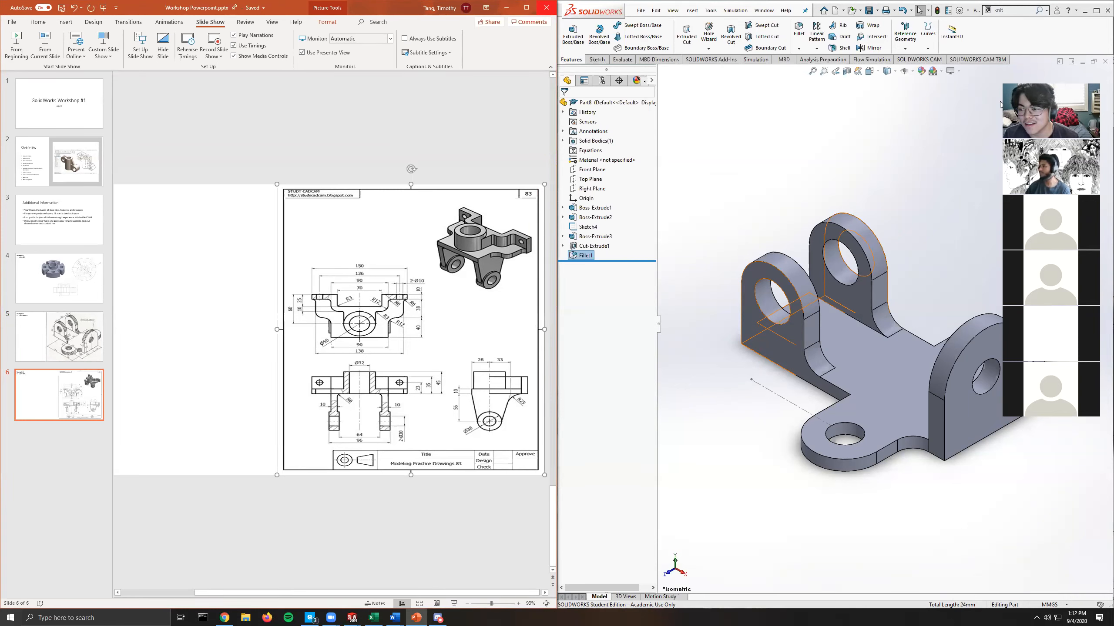
{"action": "left_click_drag", "start_coordinate": [1065, 76], "coordinate": [445, 62]}
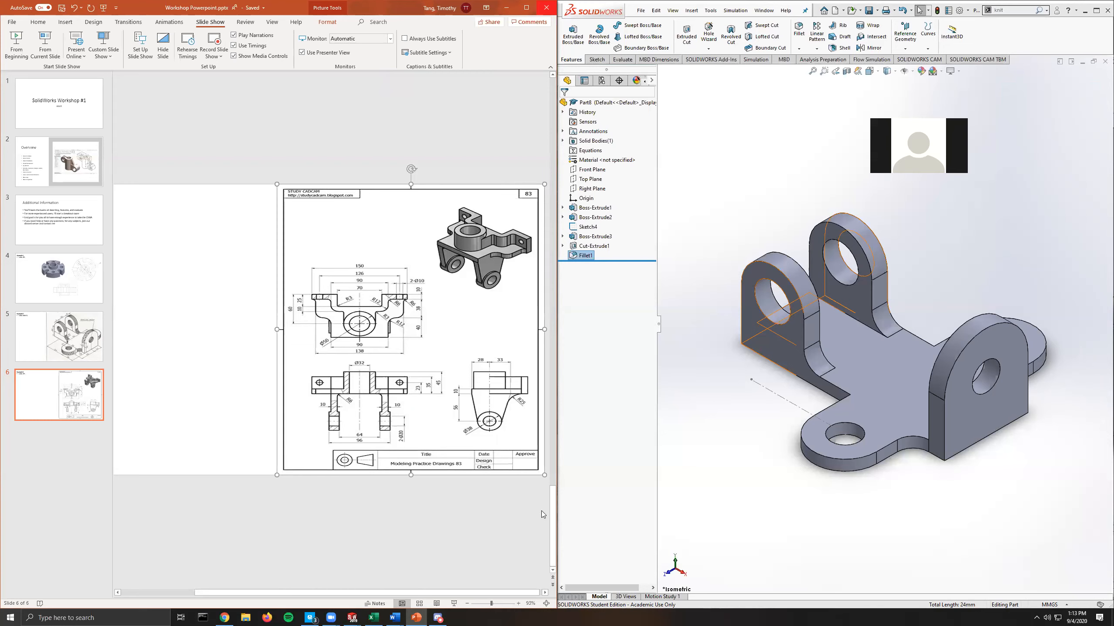
{"action": "scroll", "coordinate": [541, 511], "scroll_direction": "up", "scroll_amount": 5}
{"action": "scroll", "coordinate": [542, 511], "scroll_direction": "down", "scroll_amount": 3}
{"action": "scroll", "coordinate": [532, 495], "scroll_direction": "down", "scroll_amount": 2}
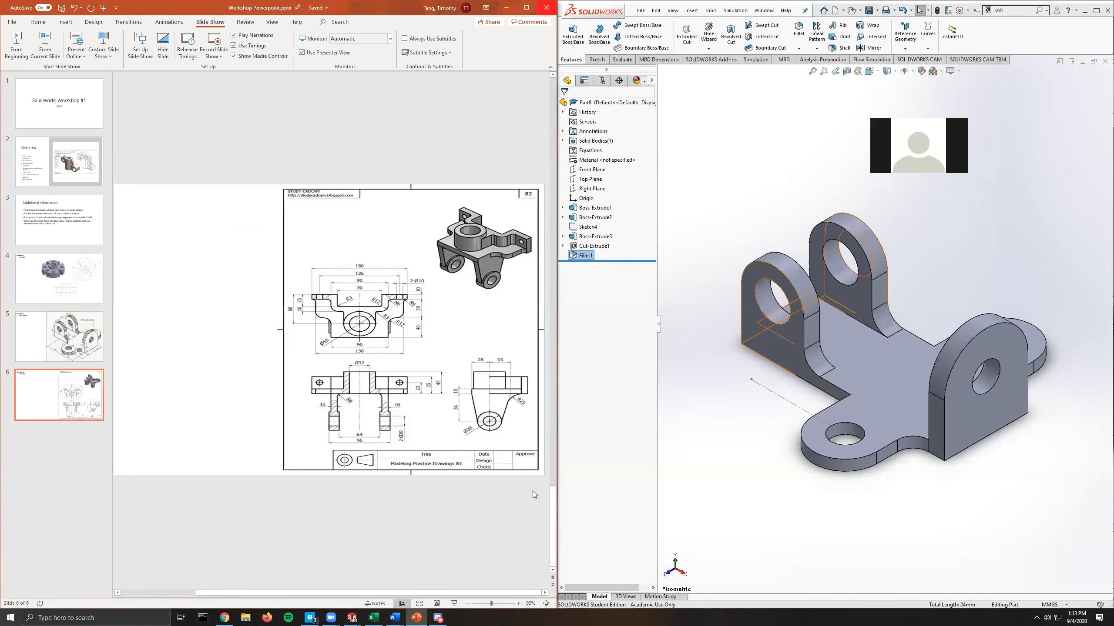